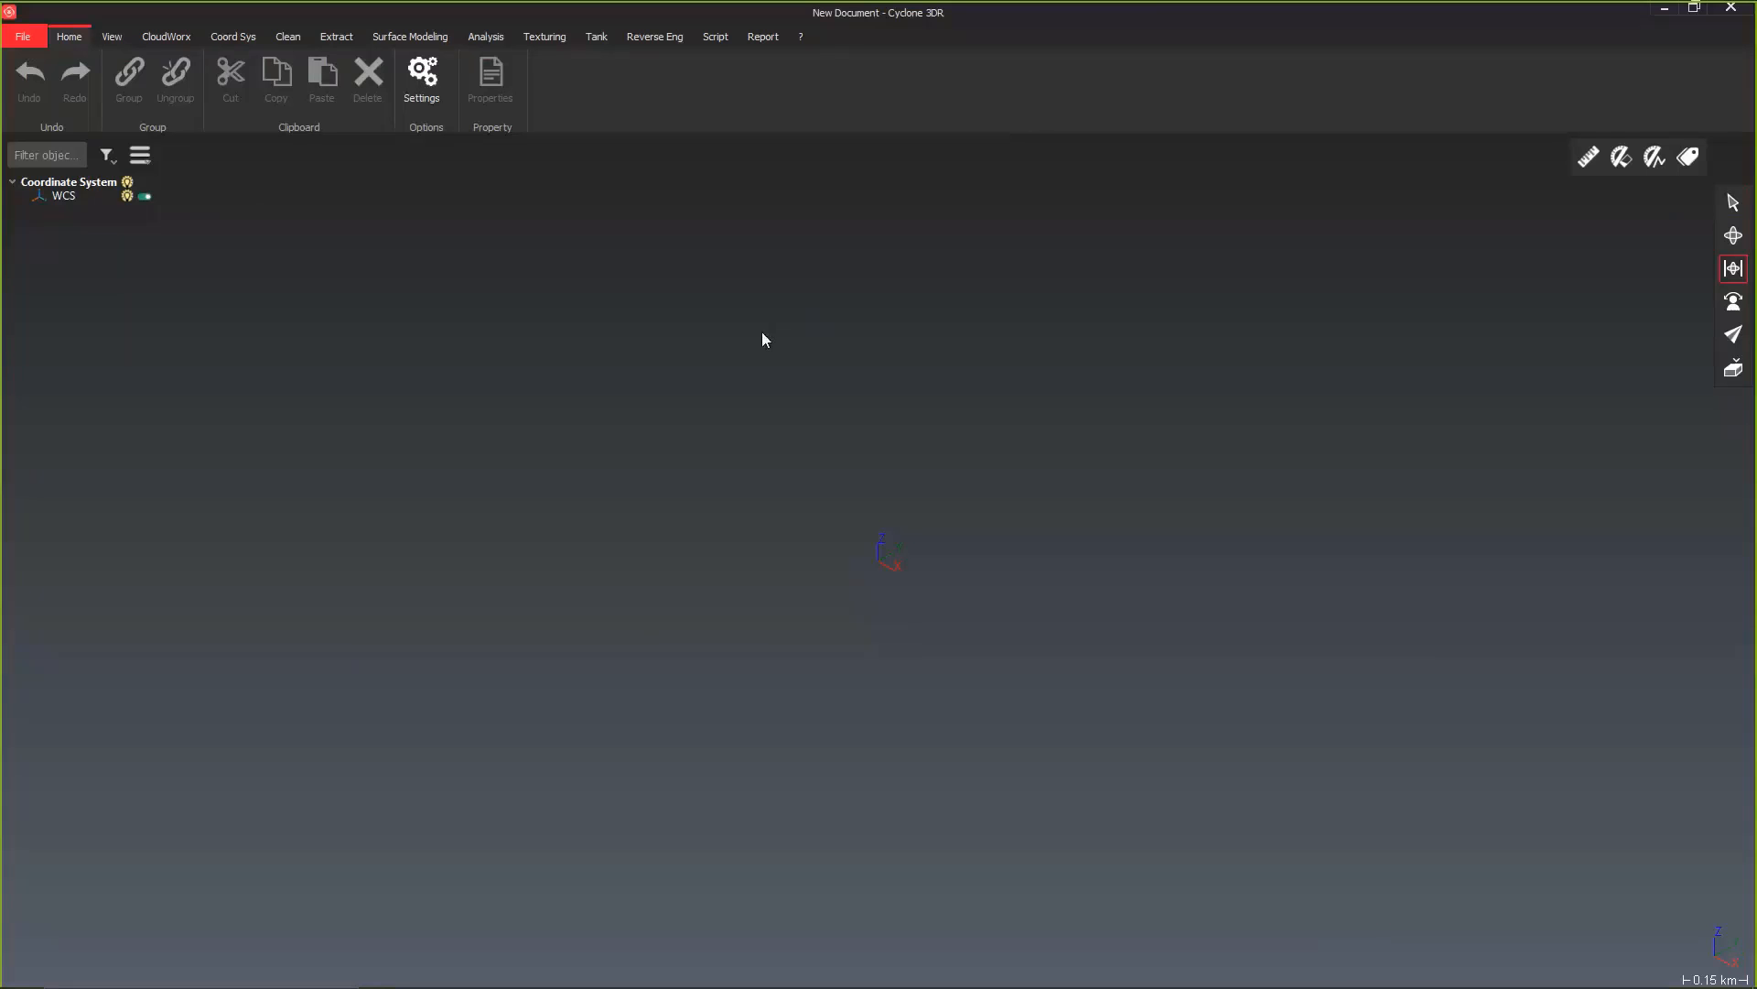
Step: Open the recent project GroundMeshing.3dr
left_click(28, 37)
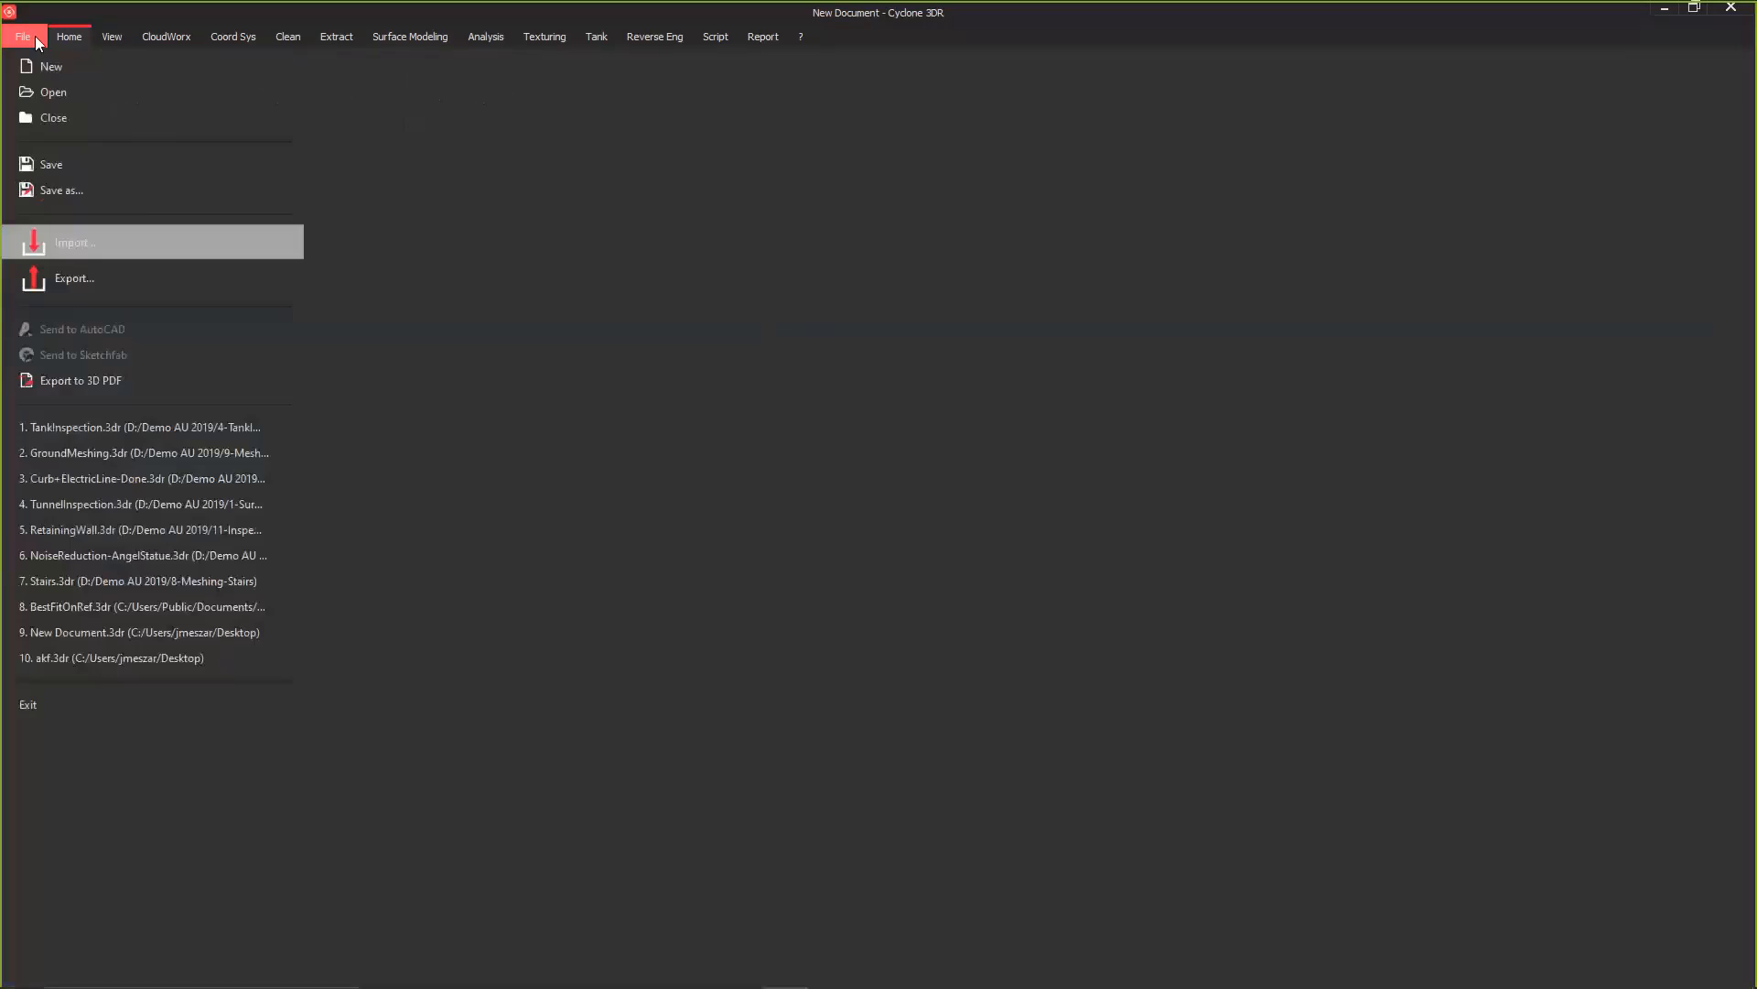
left_click(128, 454)
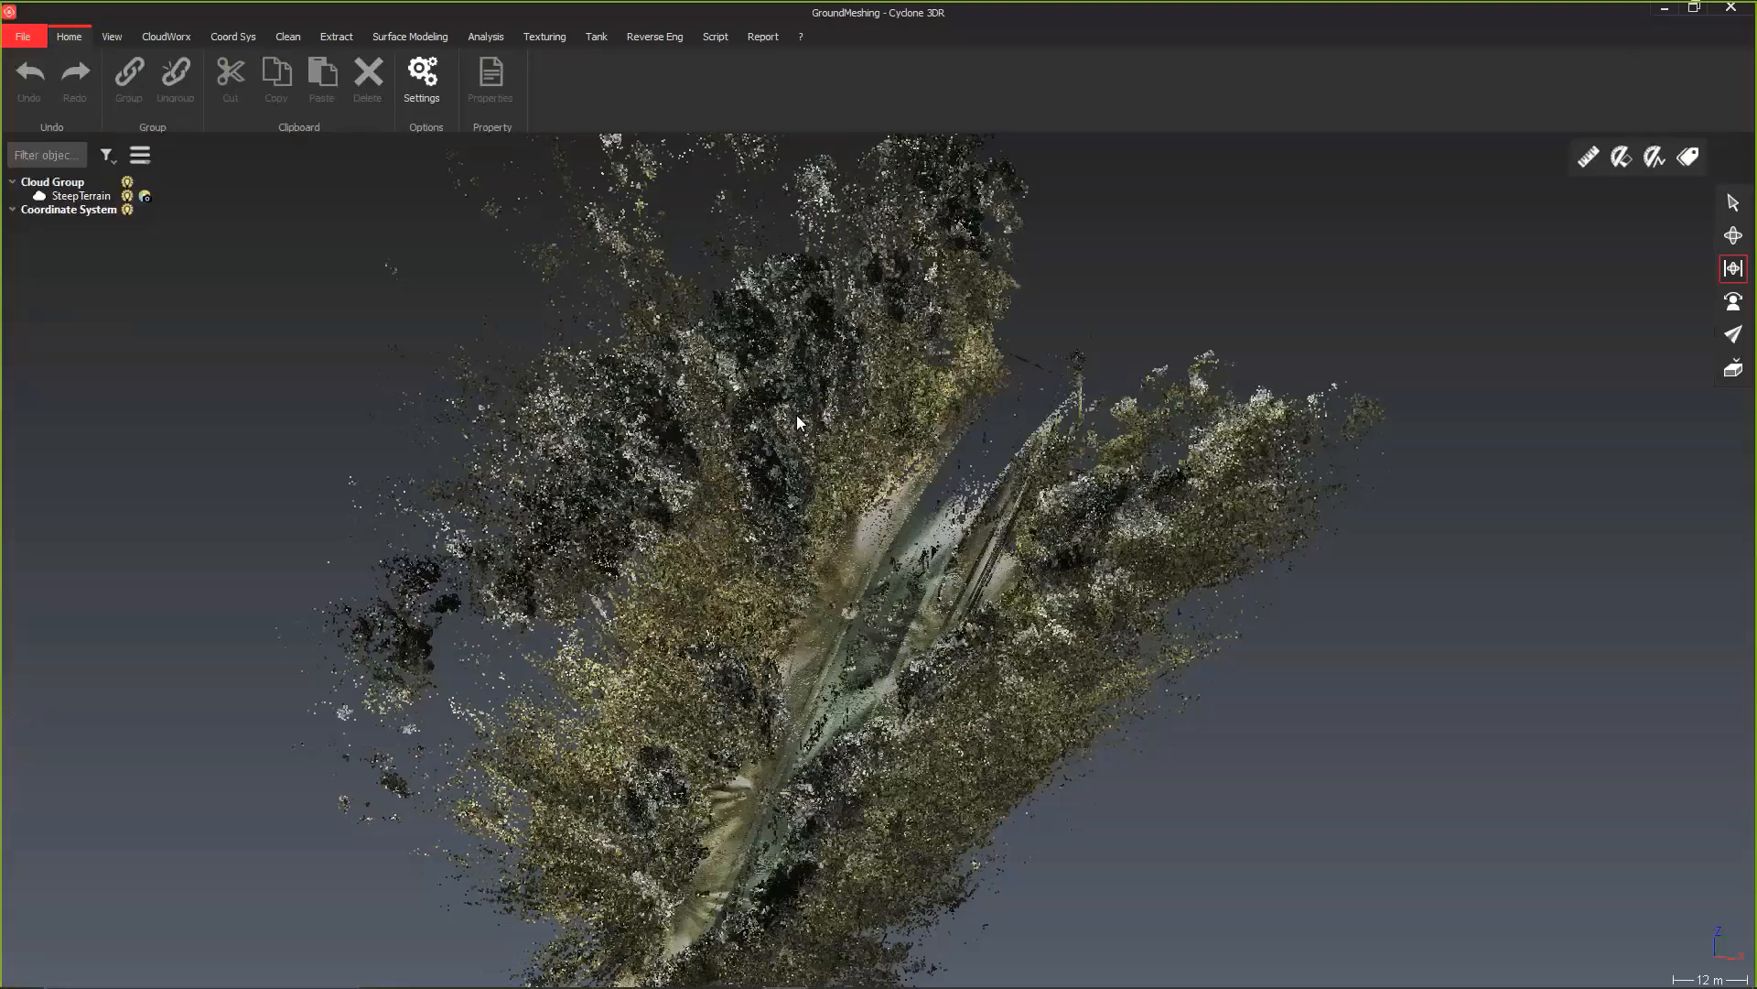
Step: Examine the SteepTerrain point cloud from several sides, including the road corridor and the vegetated slopes on both sides
left_click_drag(849, 763, 854, 705)
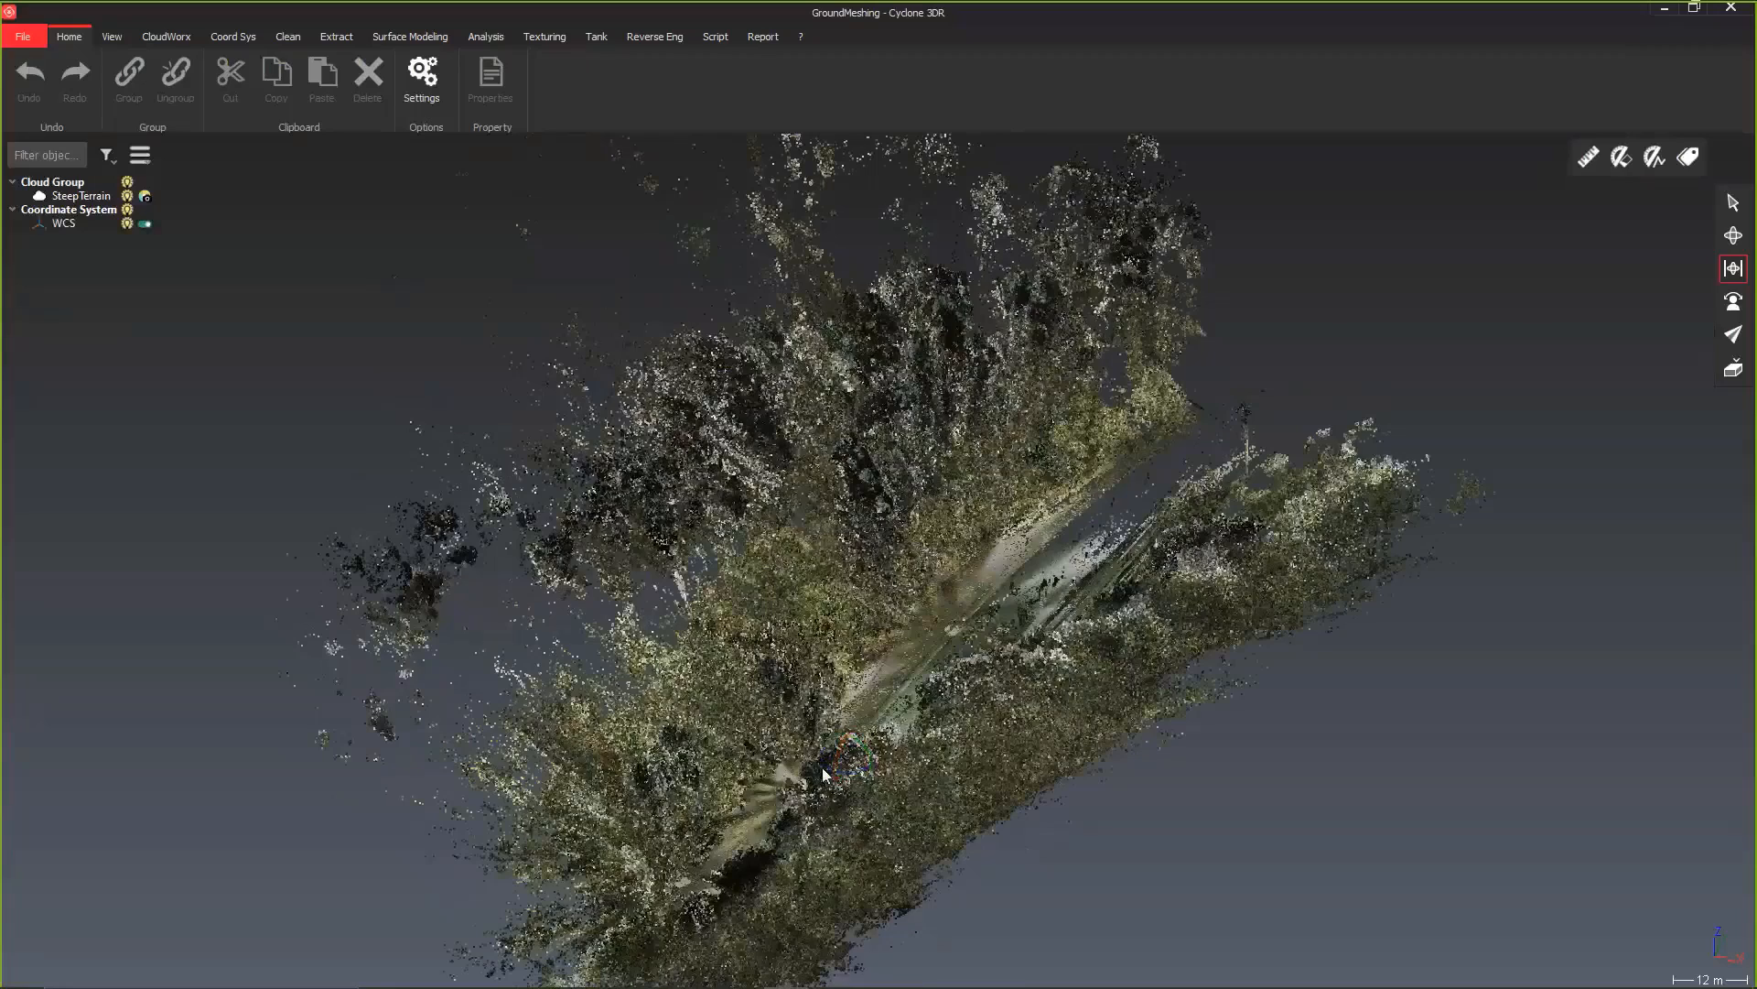
left_click_drag(806, 767, 565, 790)
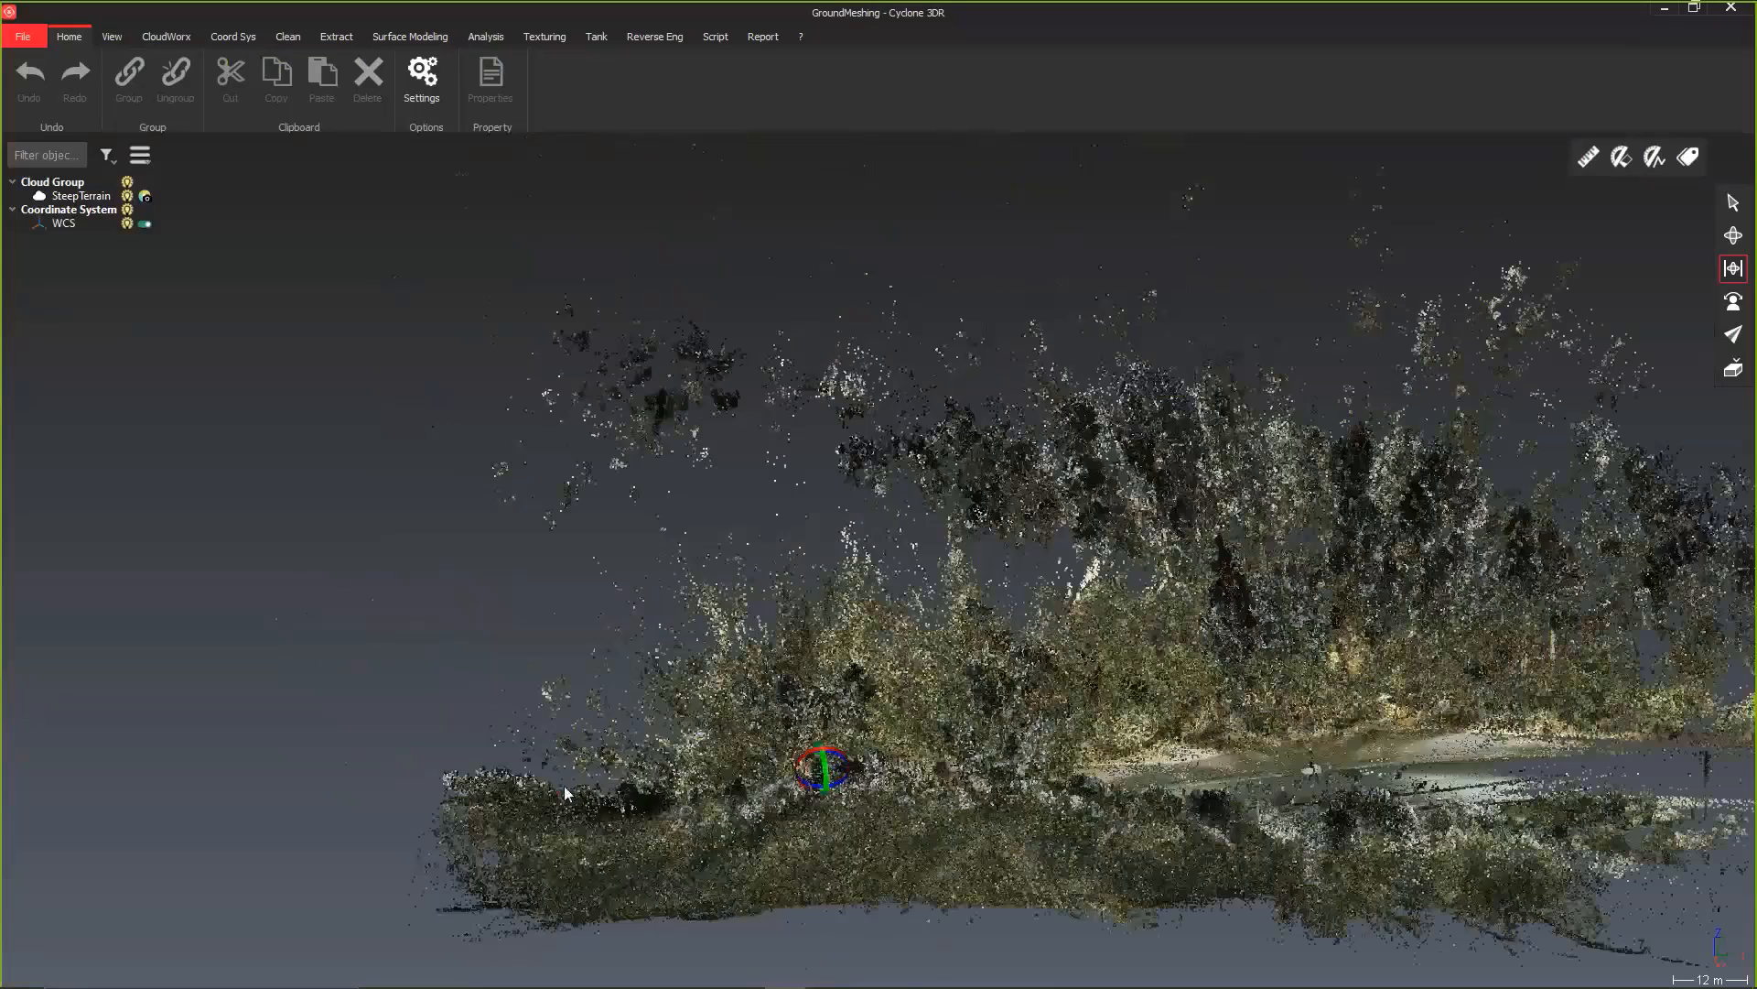
middle_click_drag(727, 714, 530, 508)
left_click_drag(1004, 603, 606, 590)
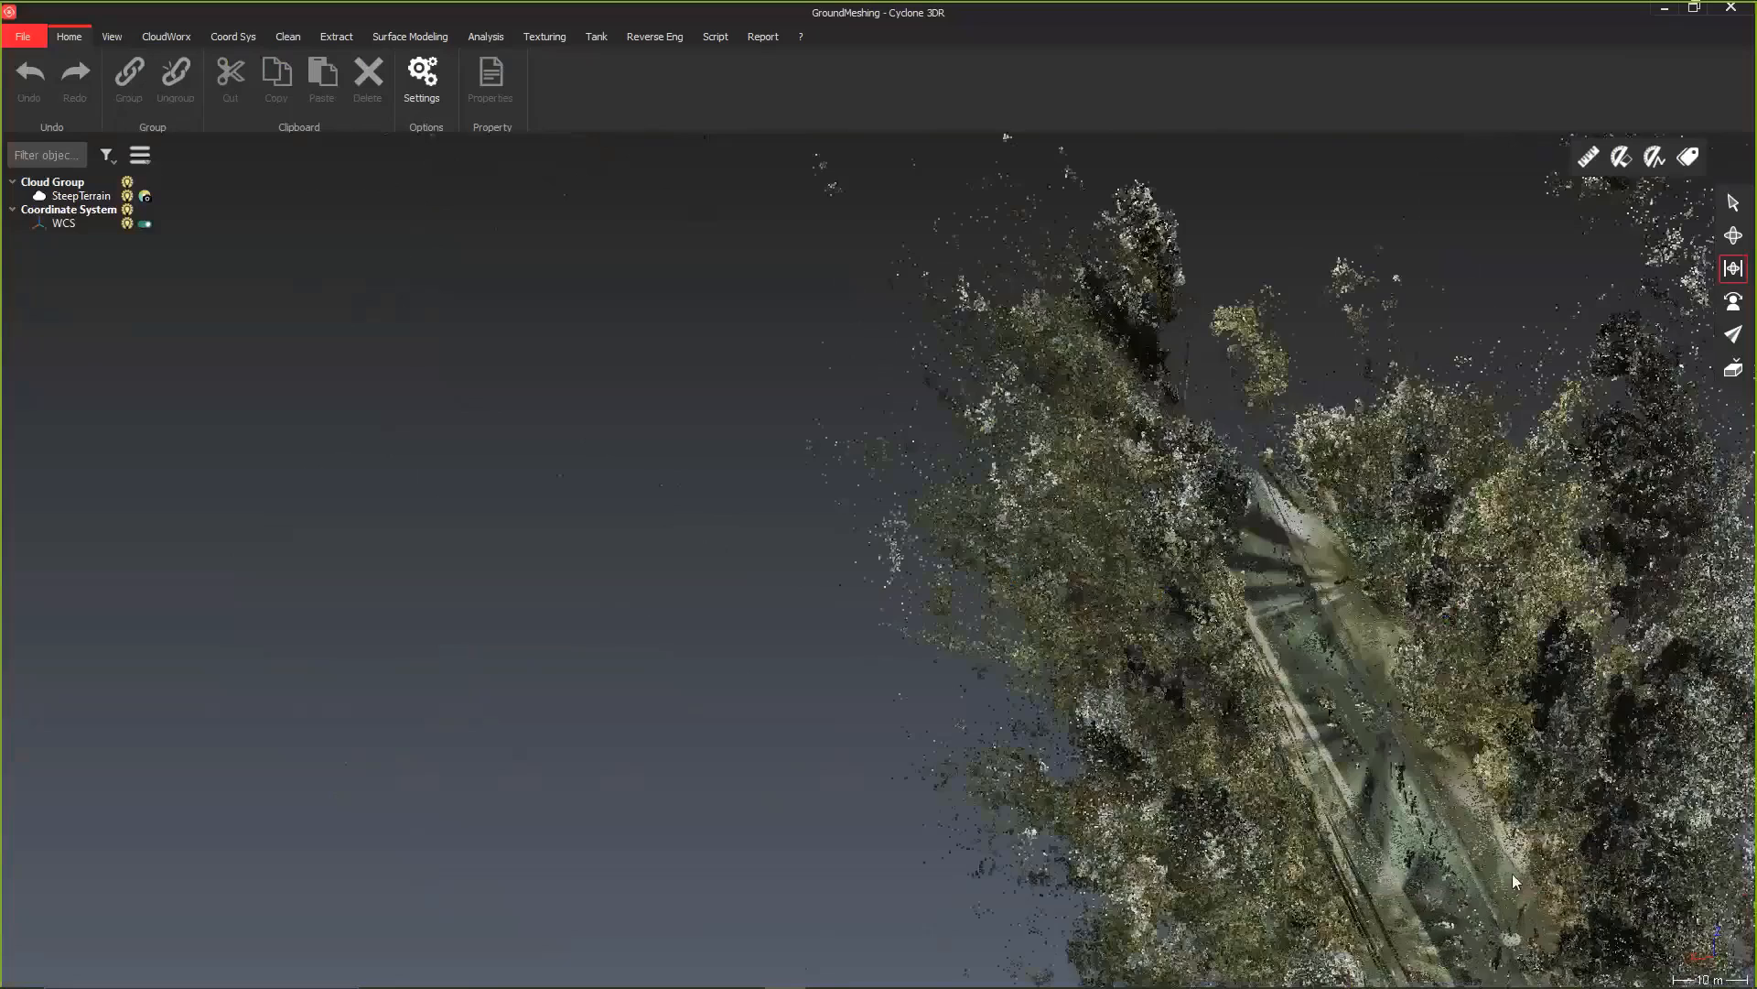
scroll(1512, 873, "up", 5)
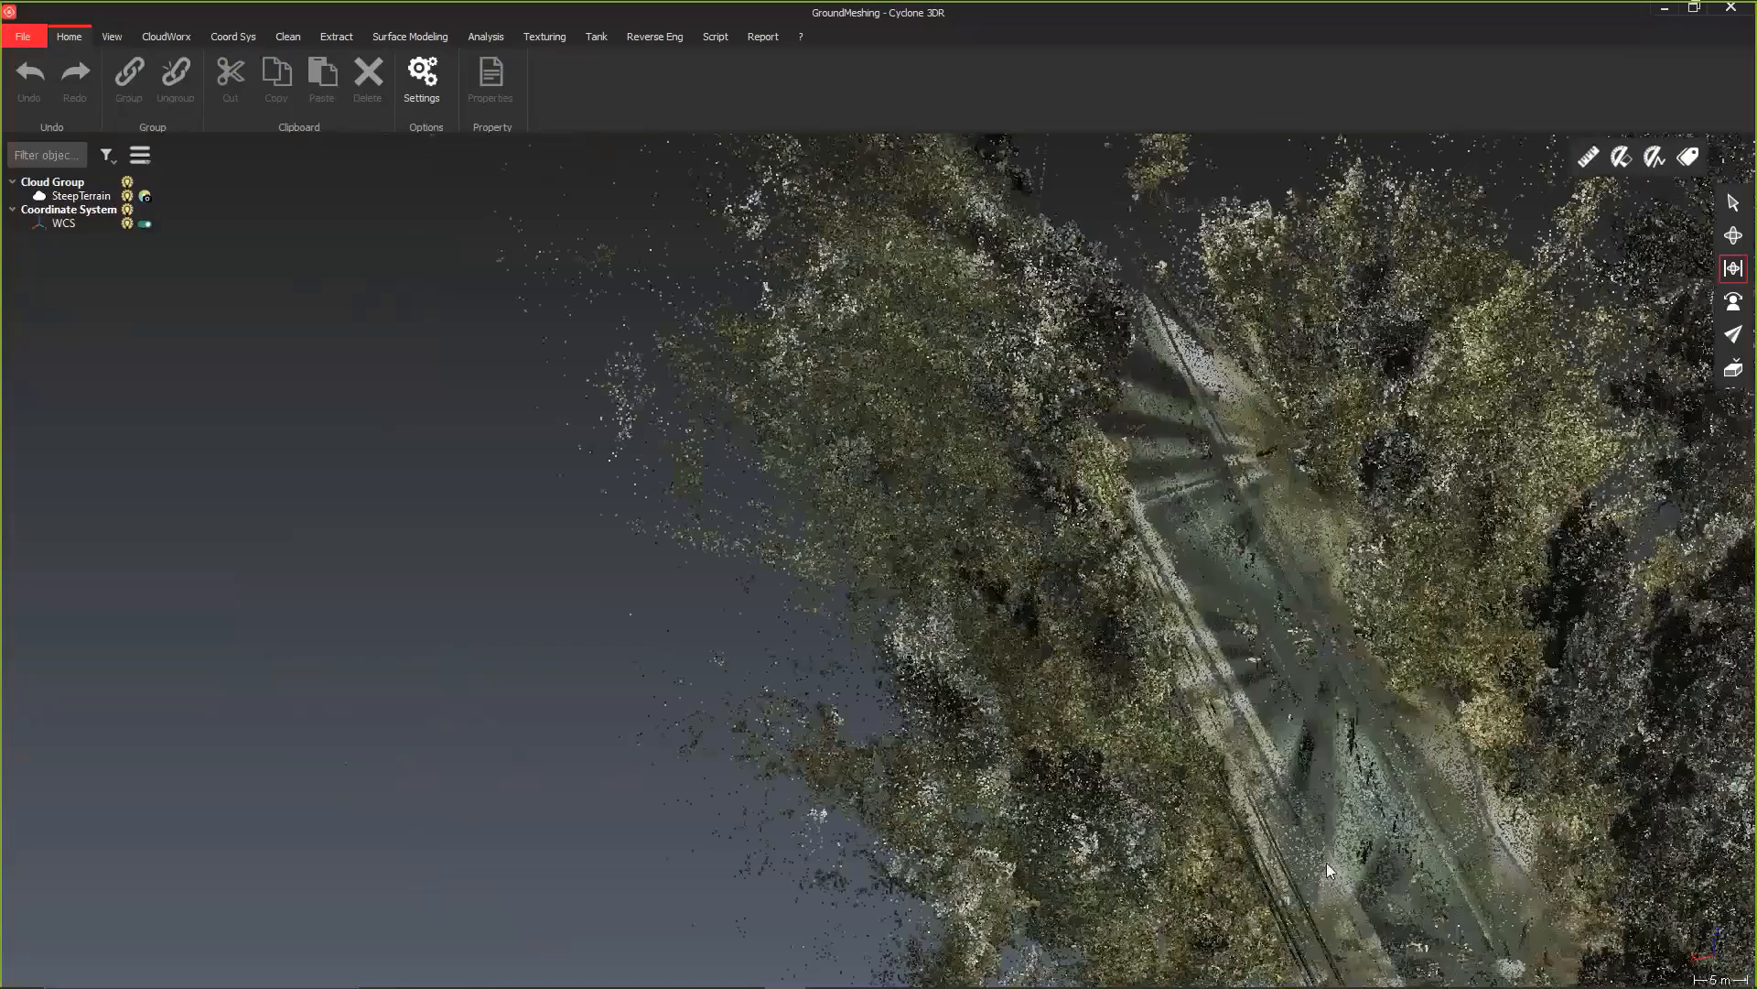
left_click_drag(1012, 769, 902, 558)
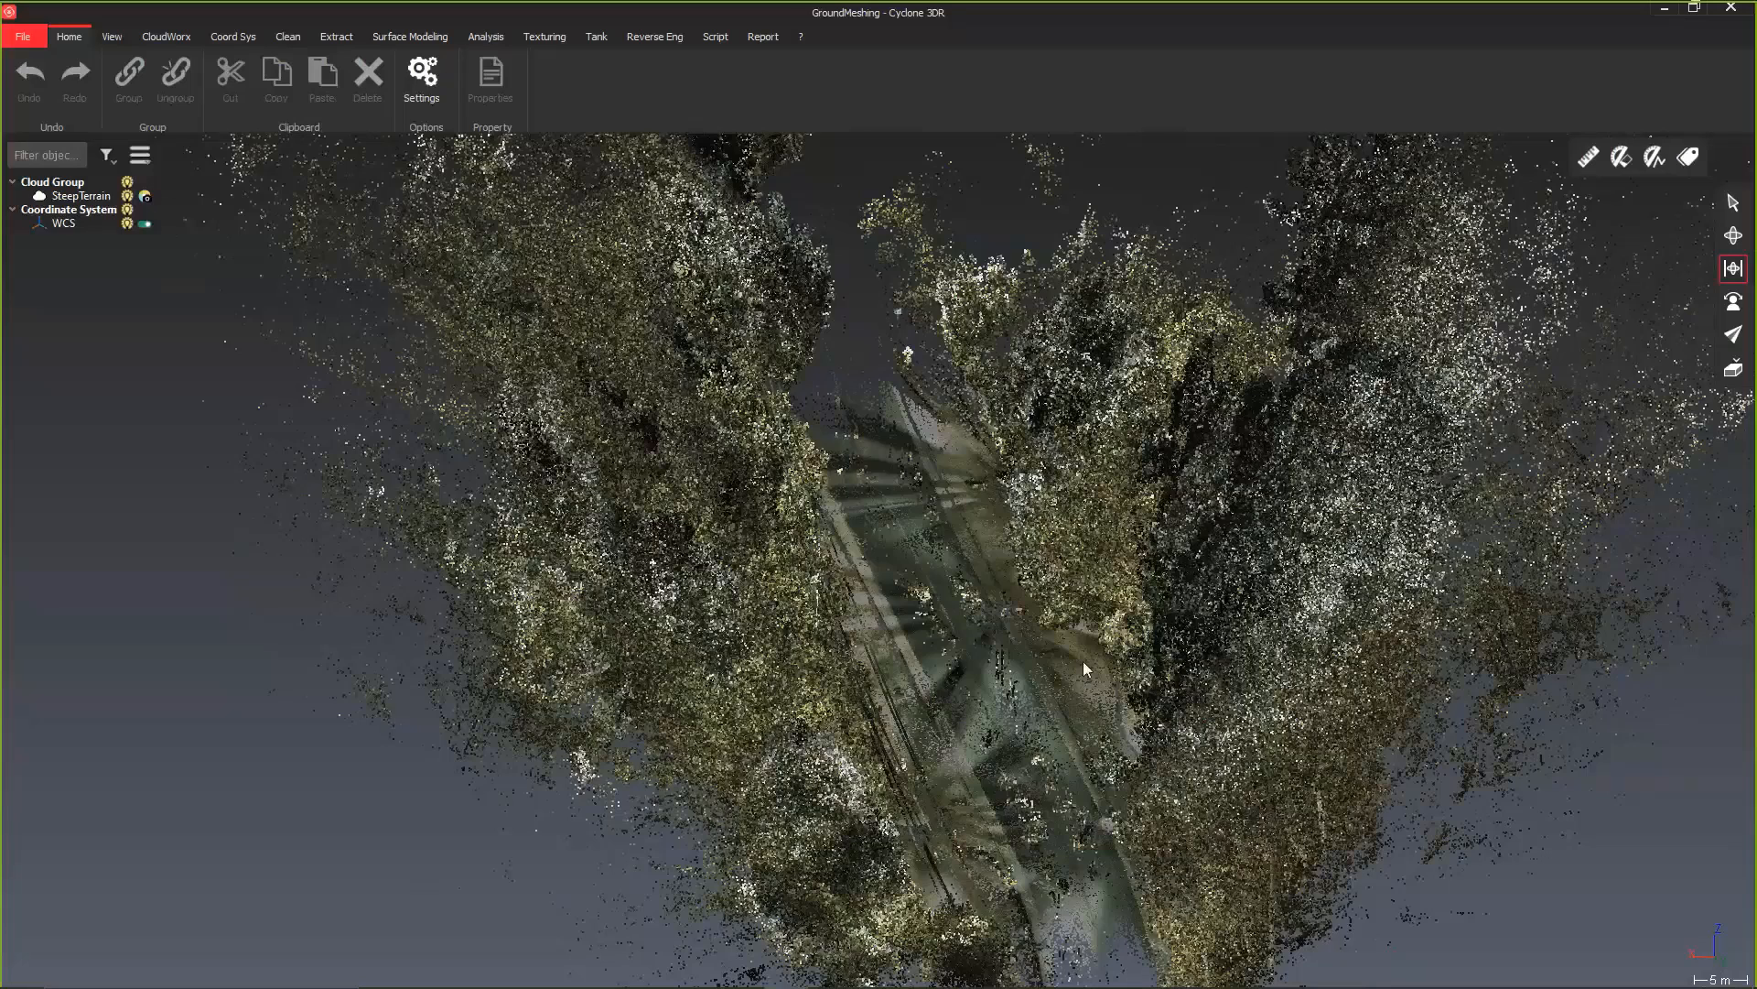
left_click_drag(1007, 714, 943, 667)
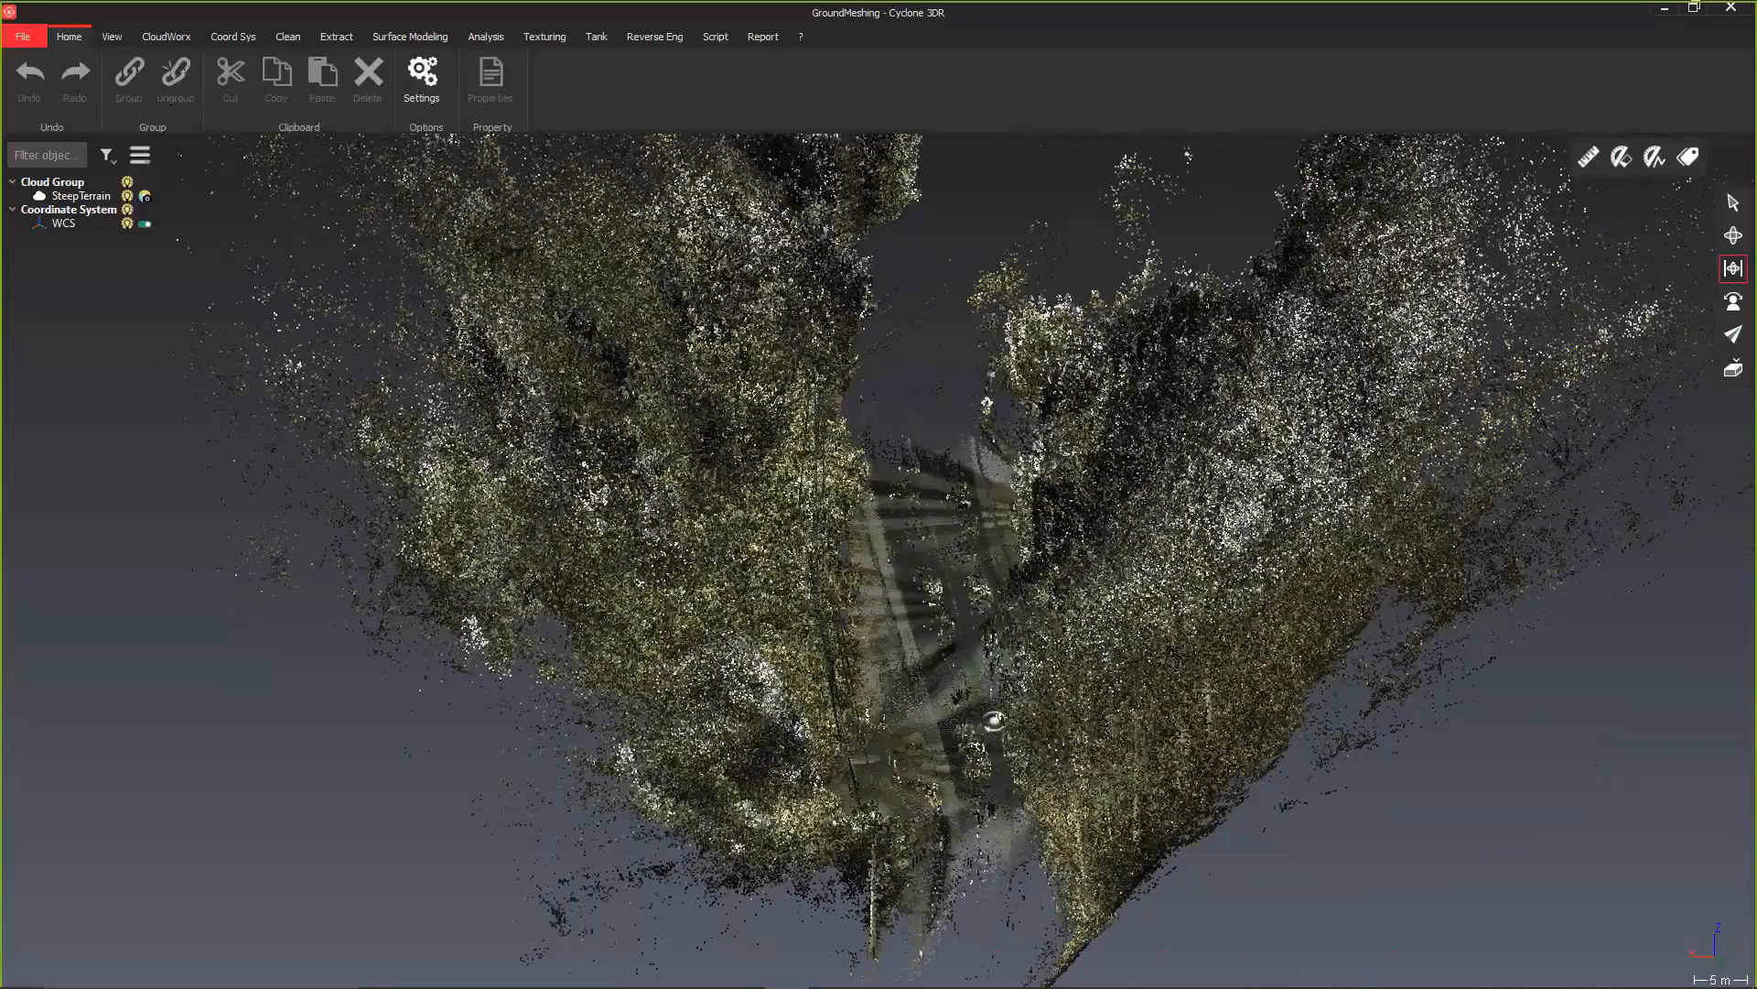
left_click_drag(993, 721, 1, 731)
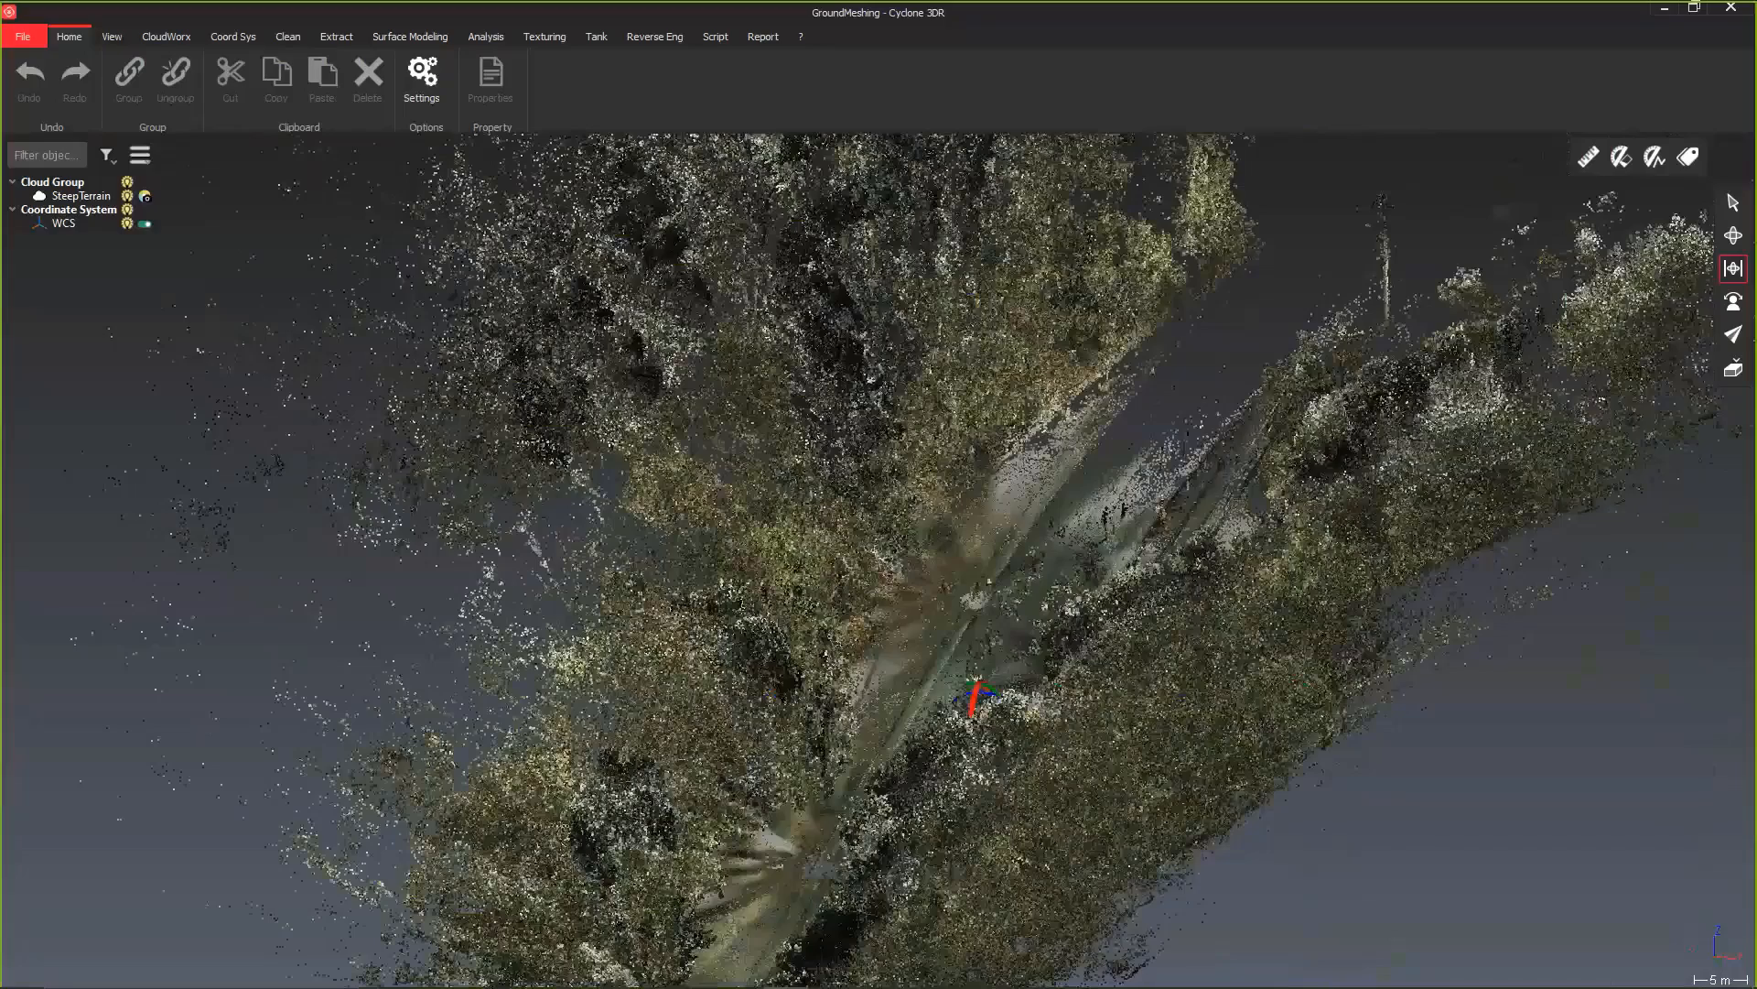
left_click_drag(540, 757, 517, 776)
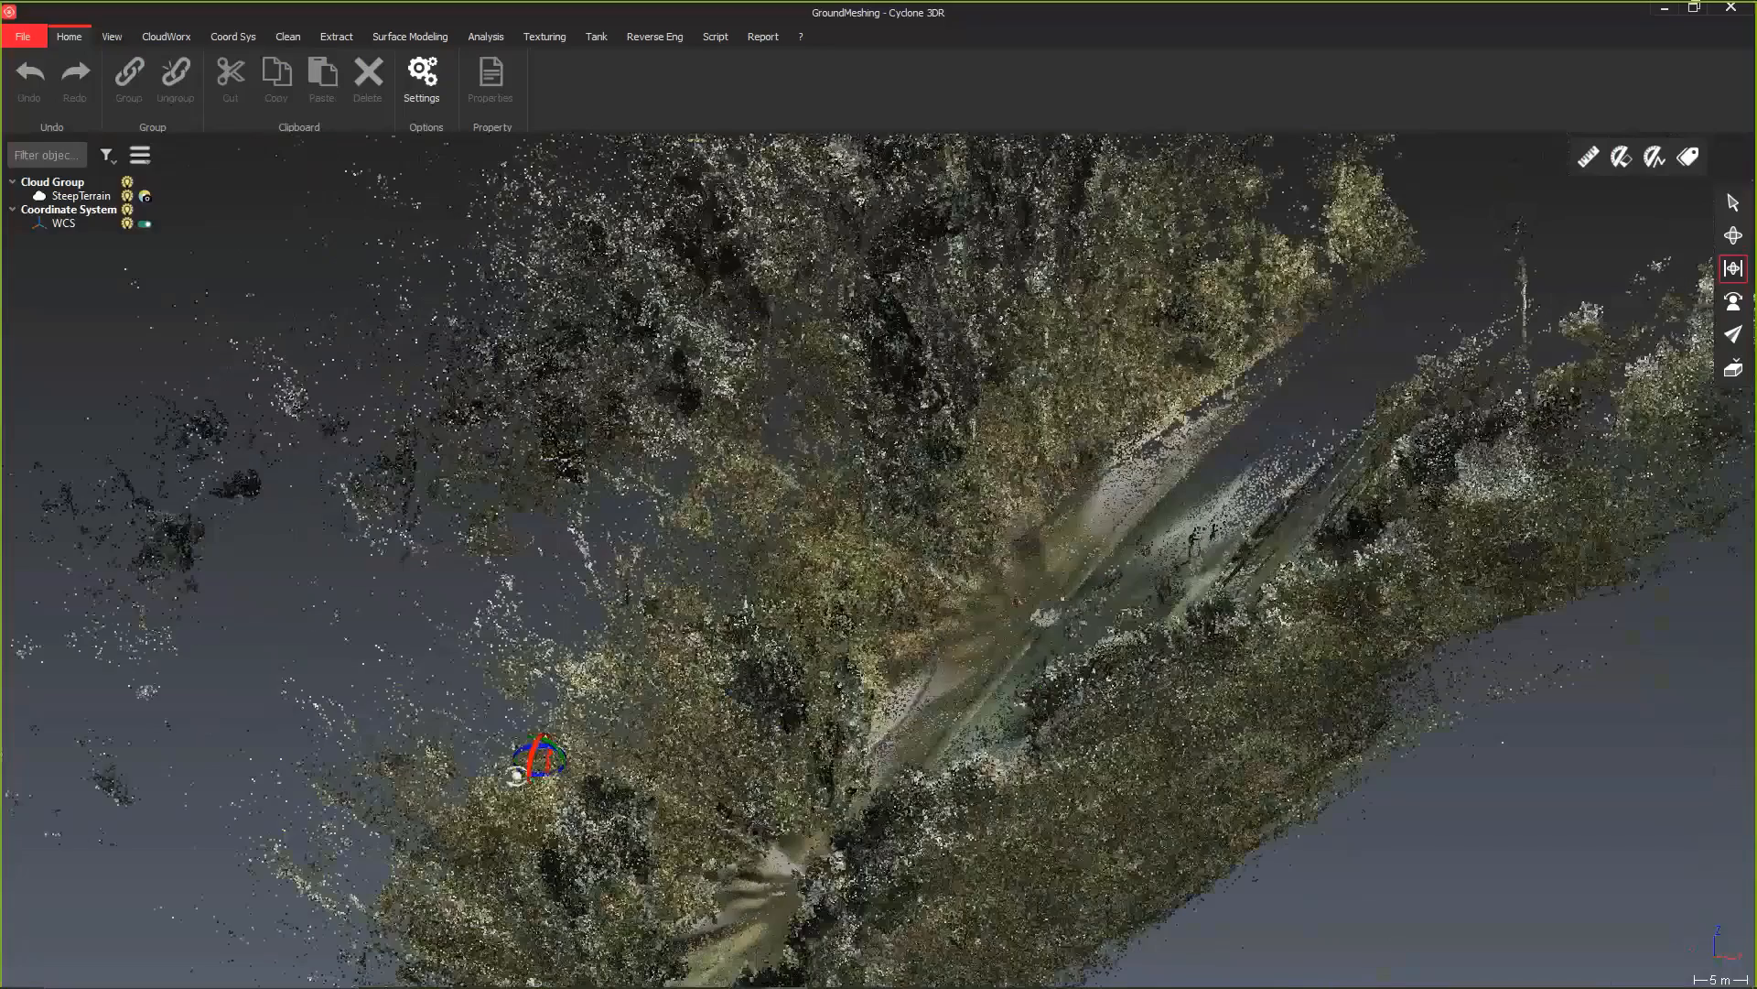
scroll(682, 700, "down", 4)
left_click_drag(682, 700, 929, 842)
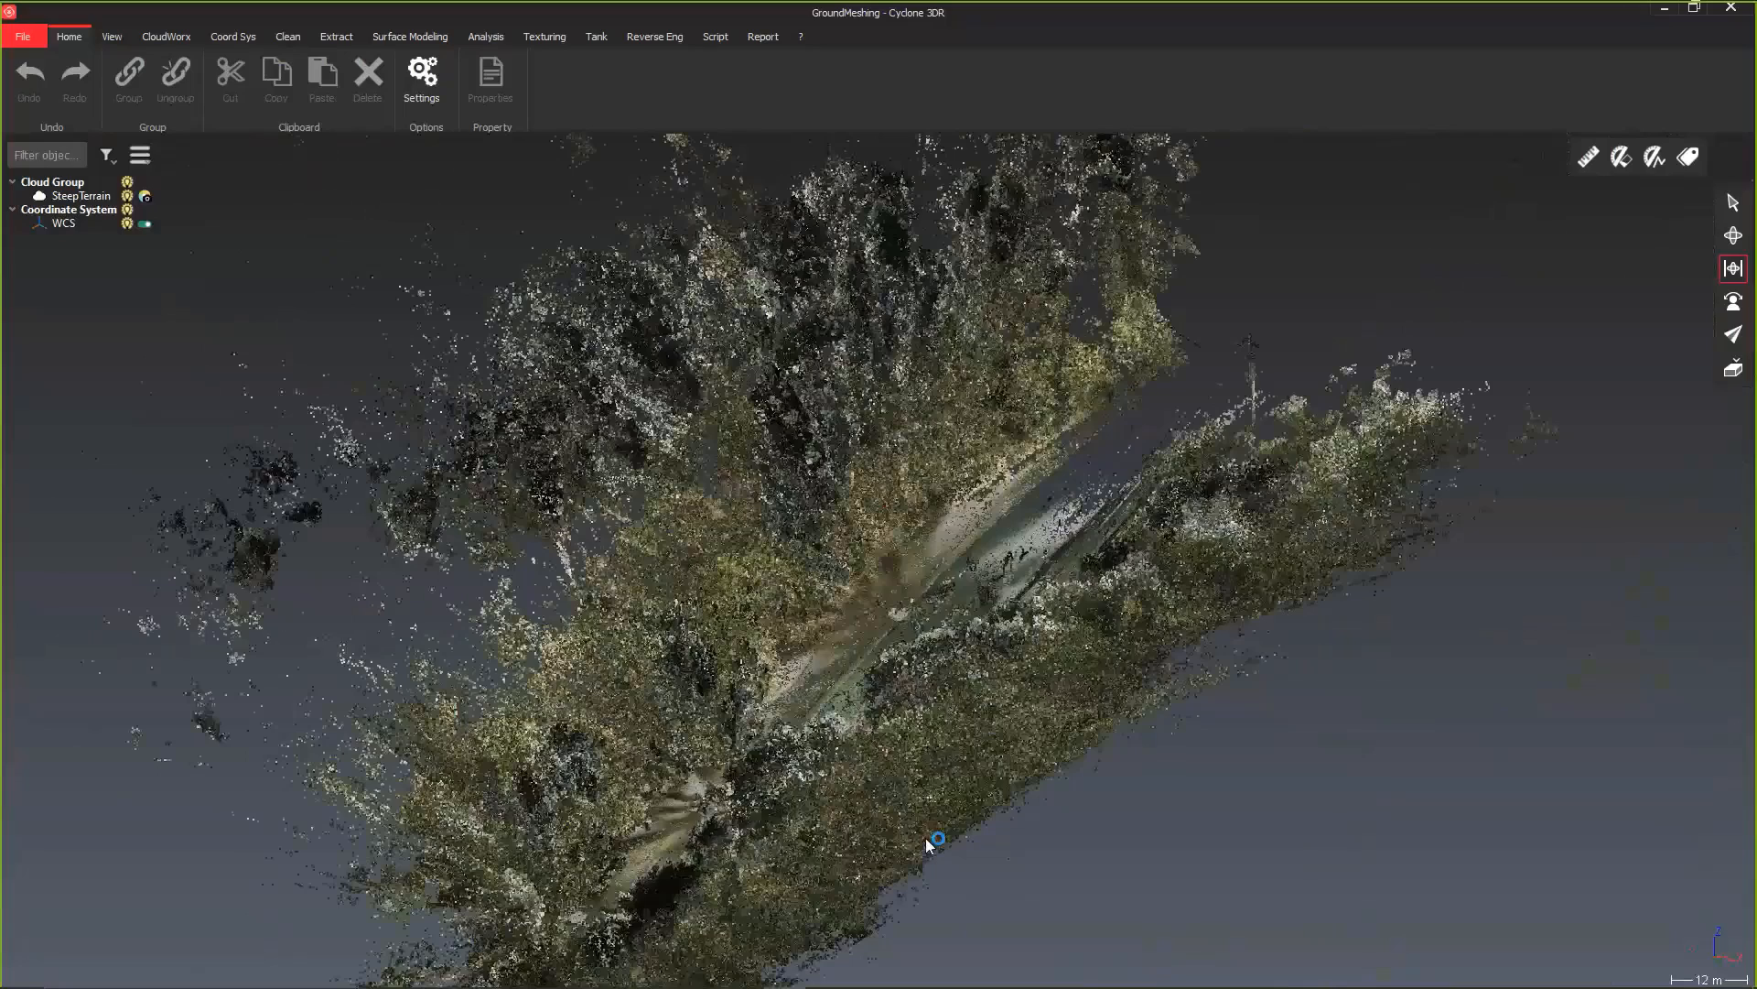
scroll(929, 842, "up", 2)
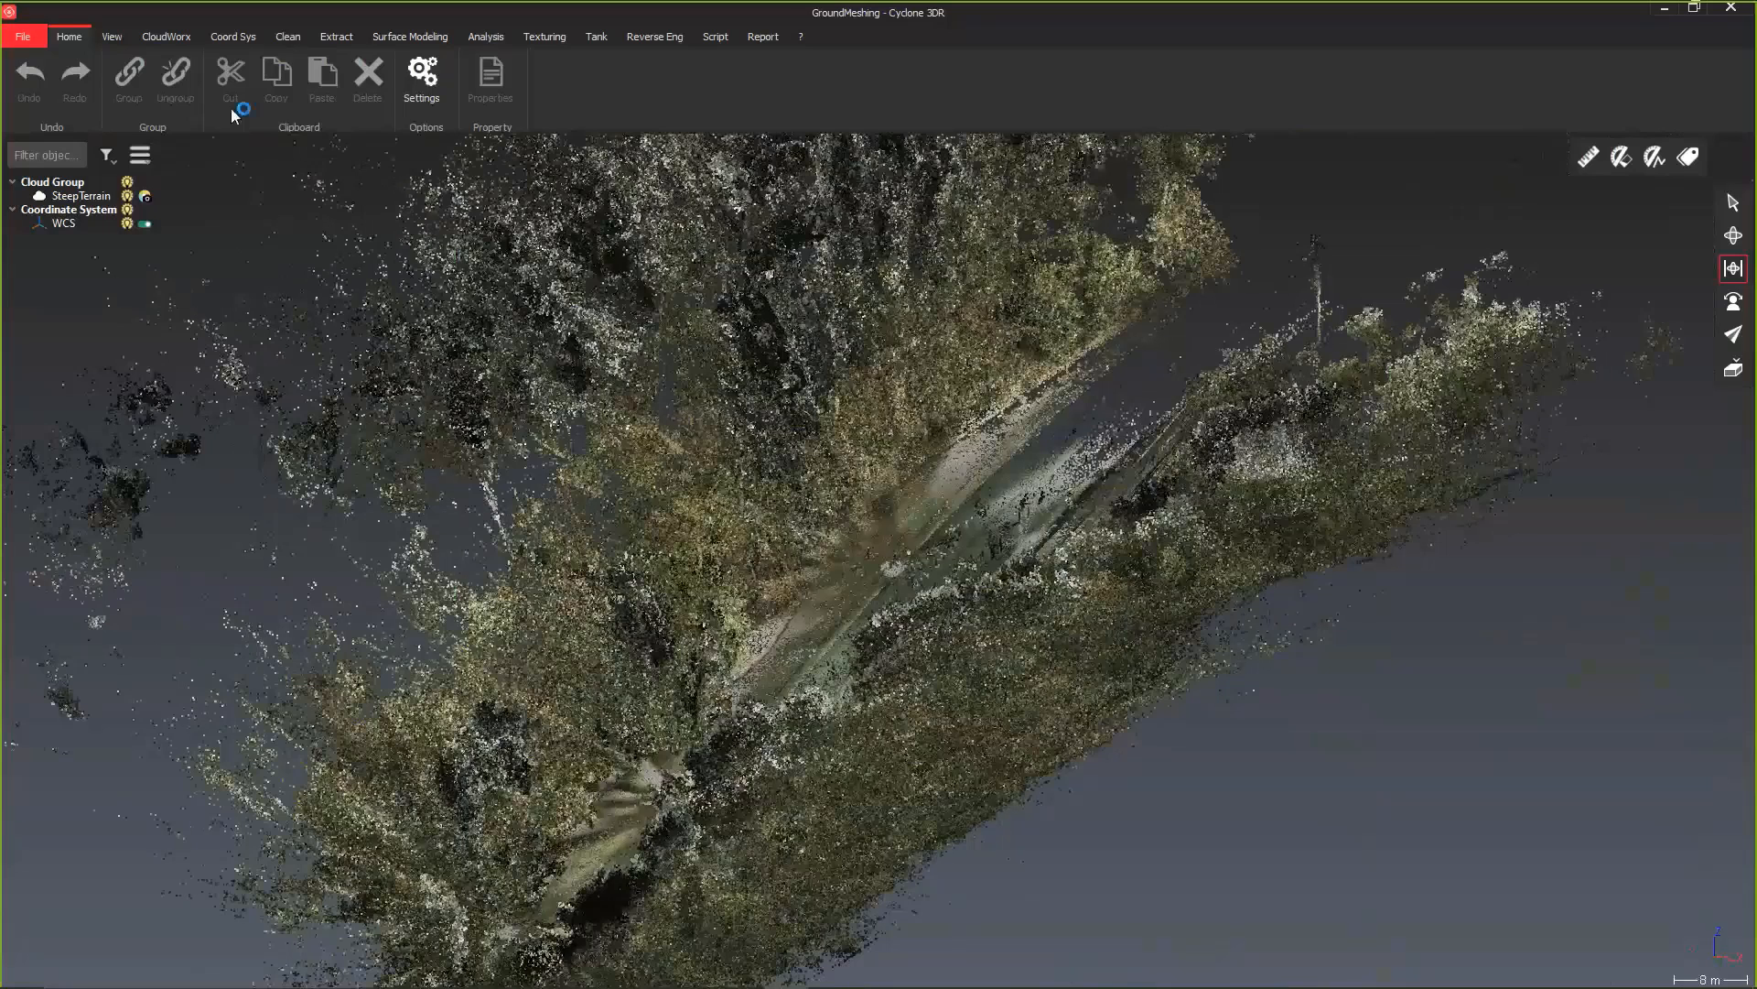
Step: Clip the SteepTerrain cloud with a vertical limit slice cutting across the road and both slopes
left_click(165, 38)
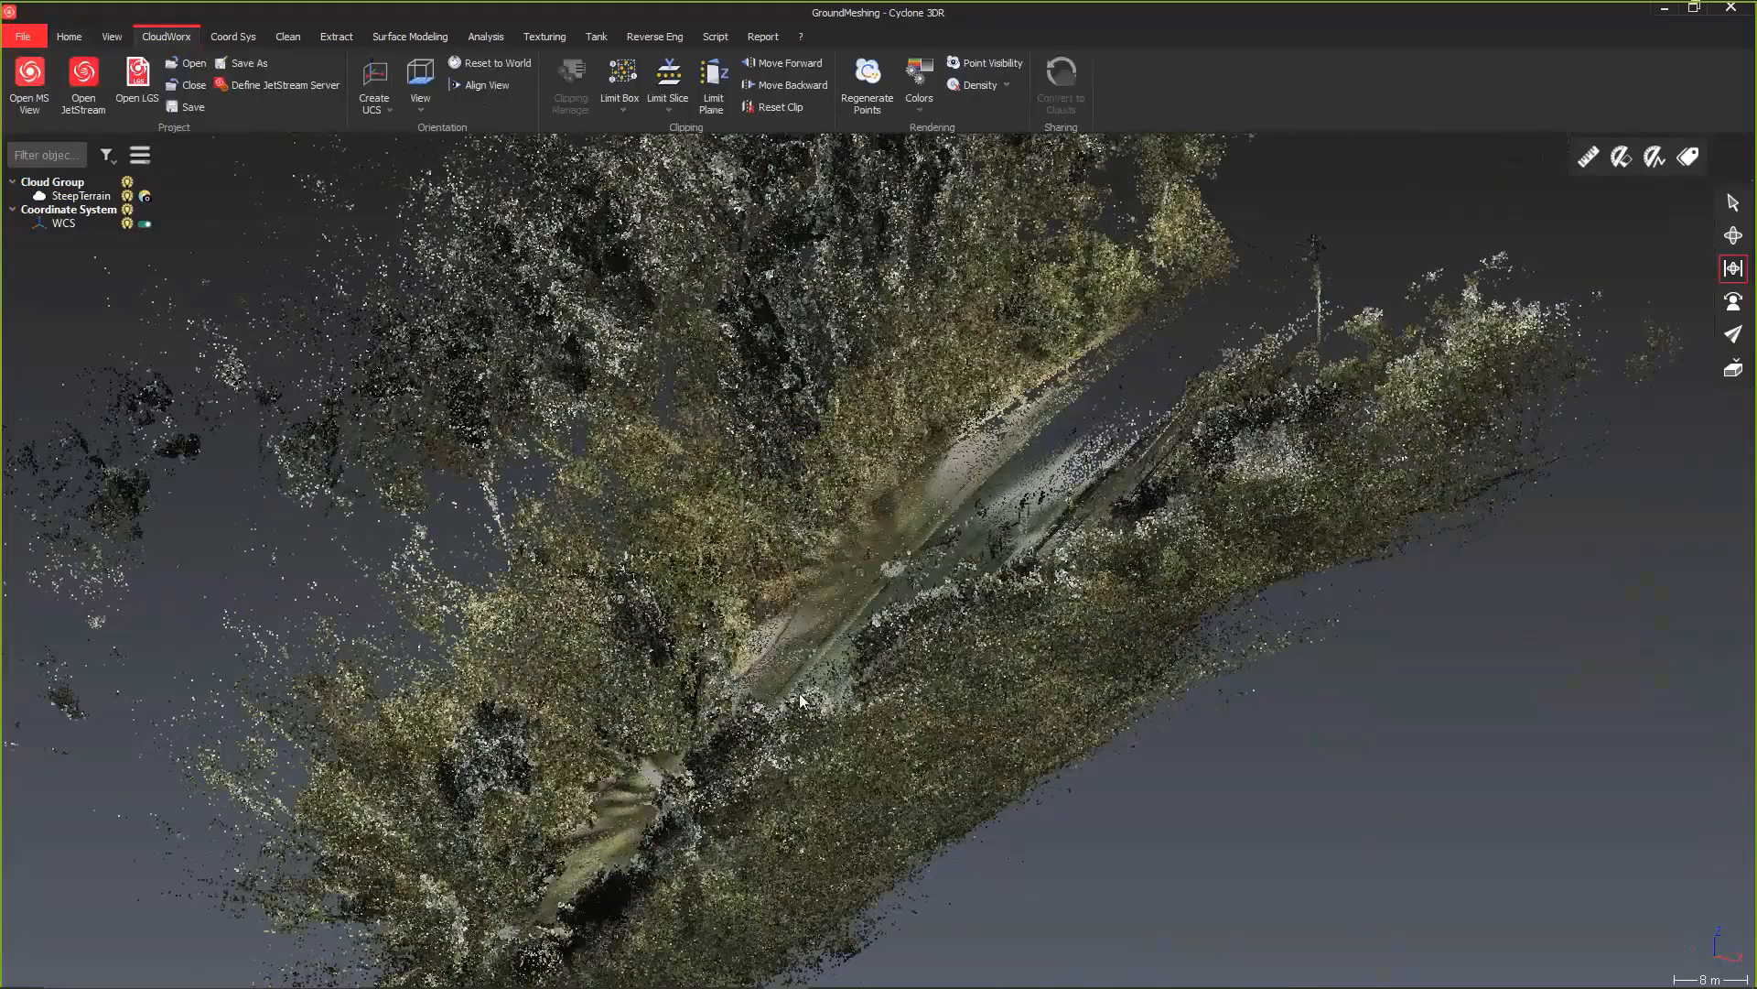
left_click(668, 108)
left_click(677, 175)
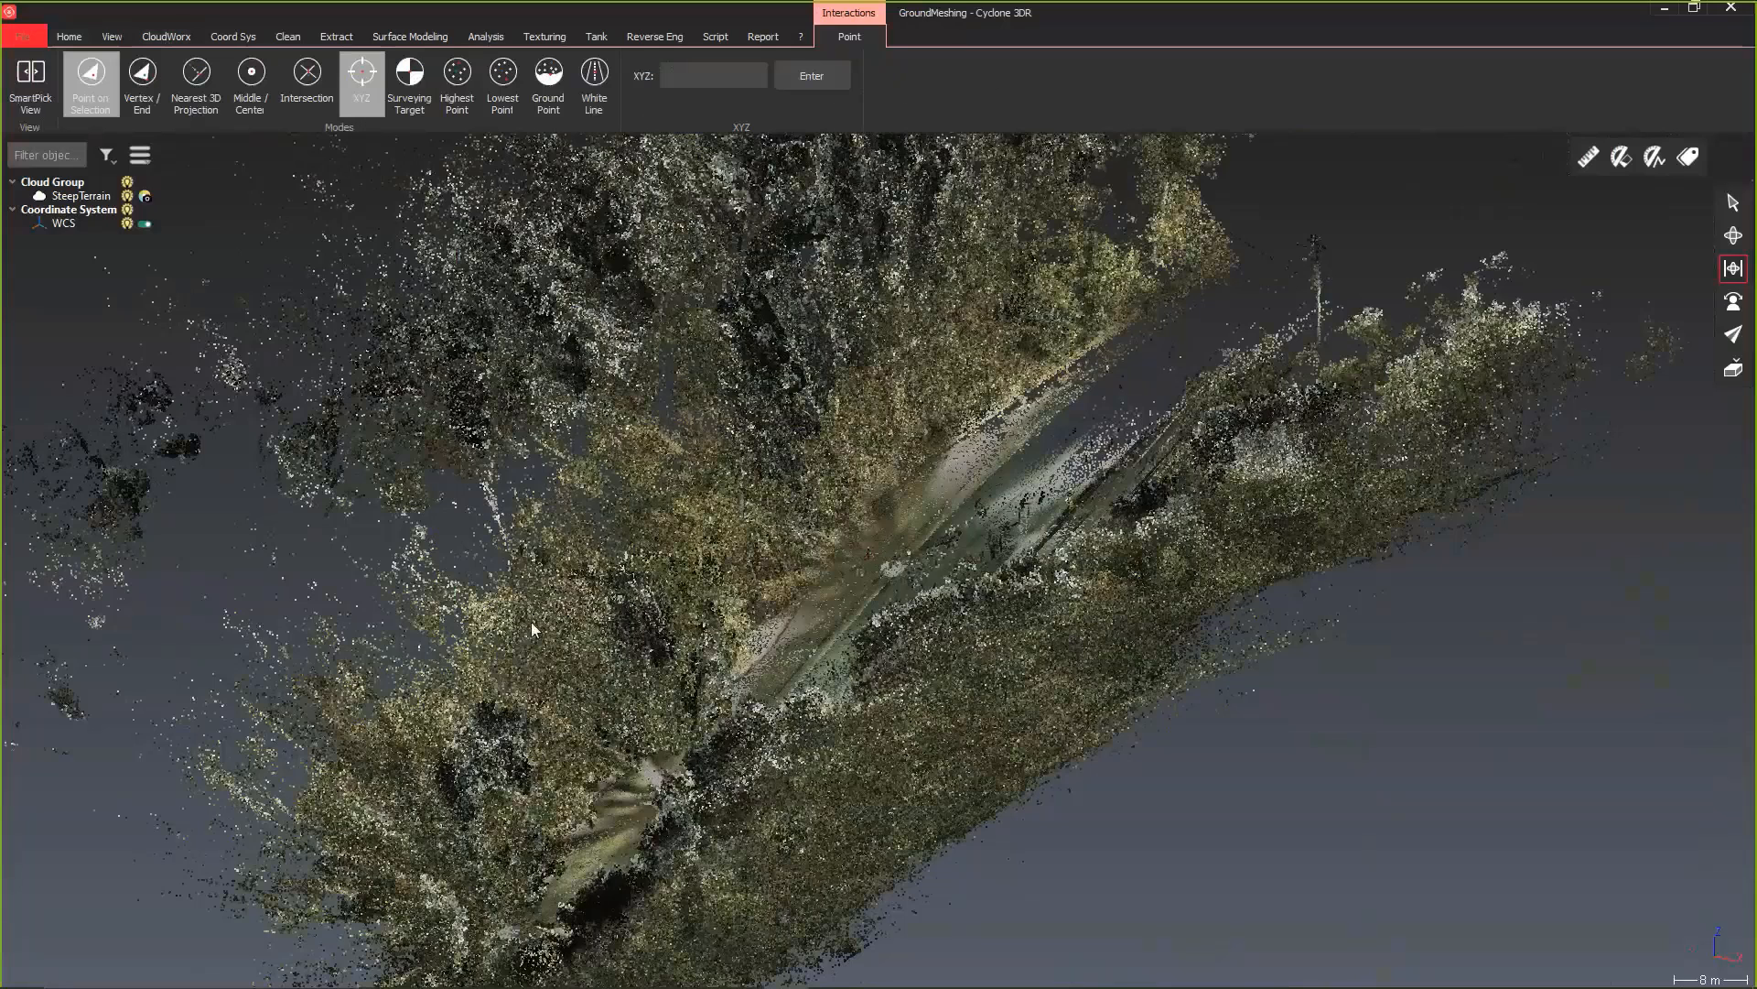
left_click(1735, 207)
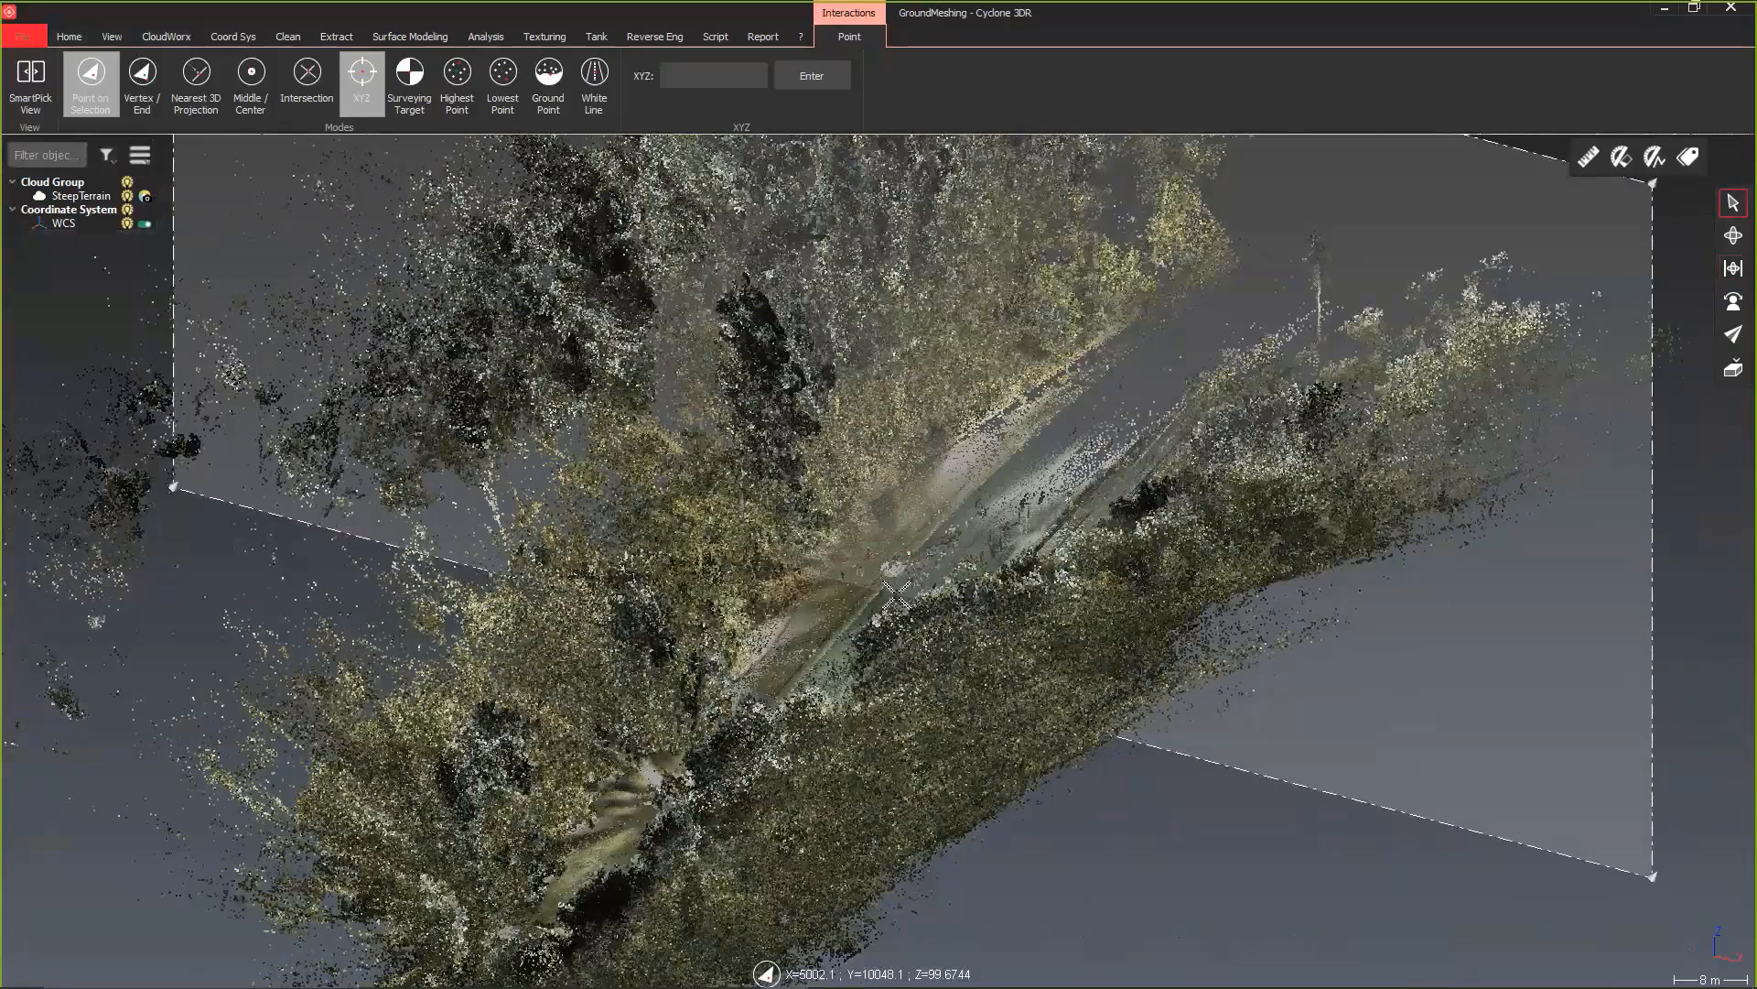
left_click(896, 595)
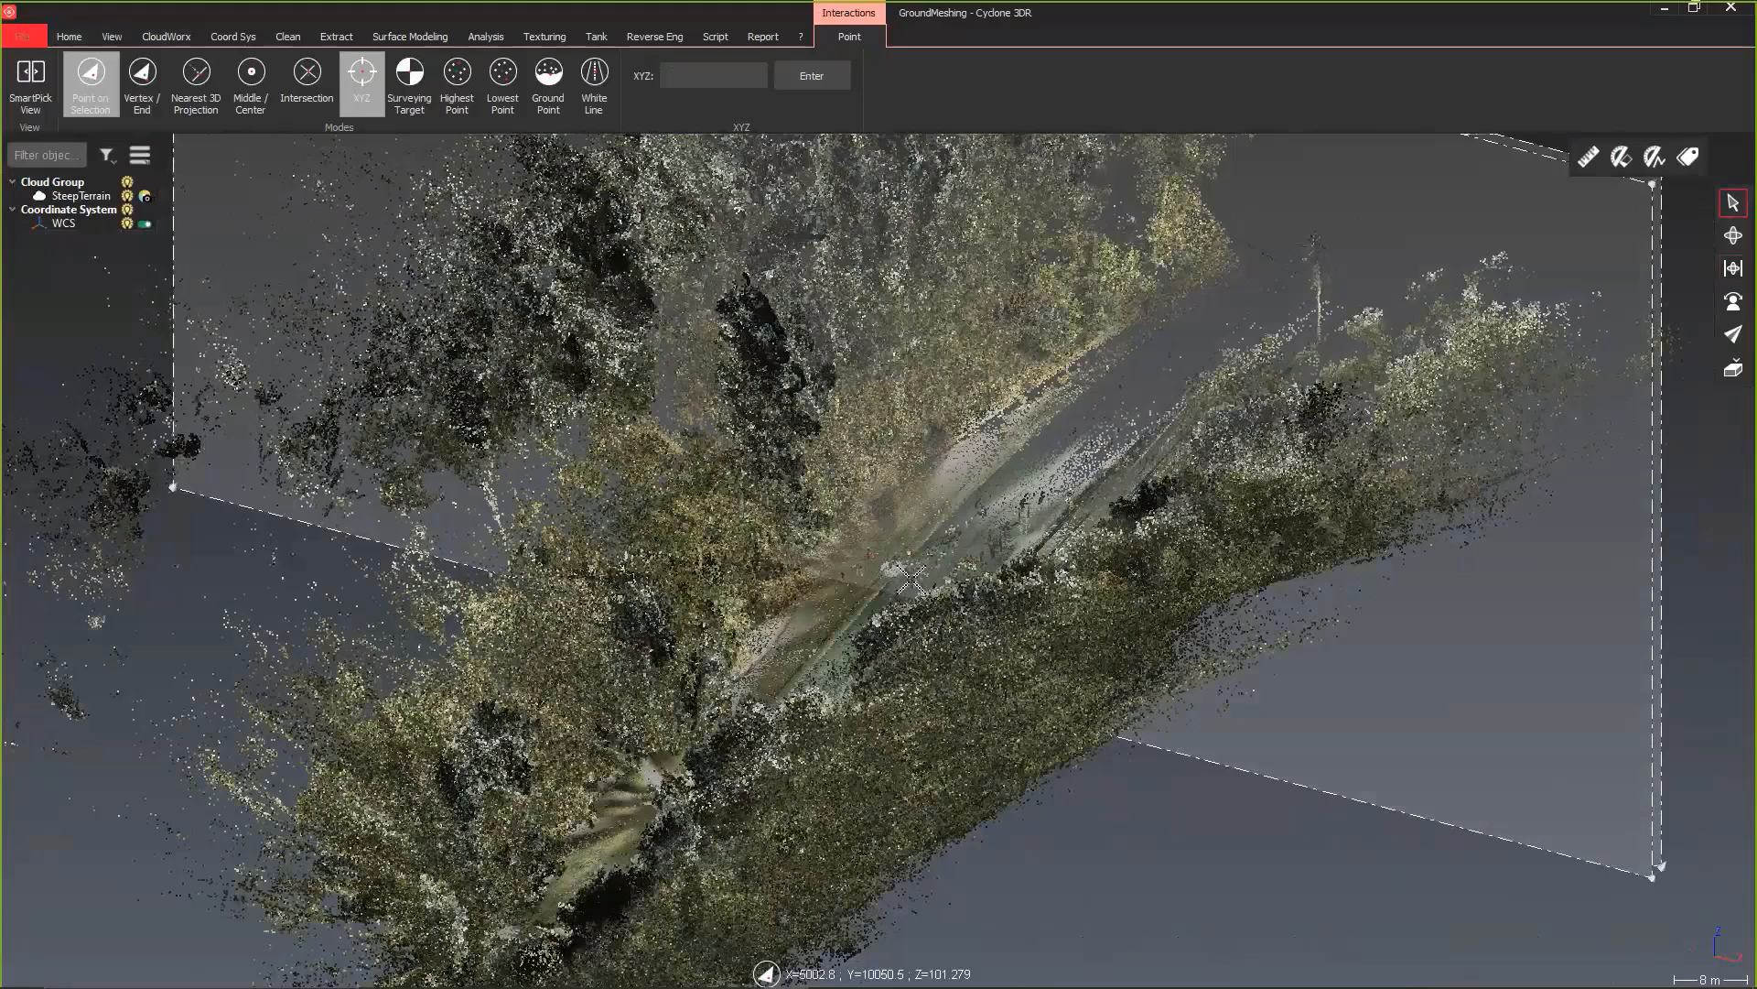
left_click(906, 574)
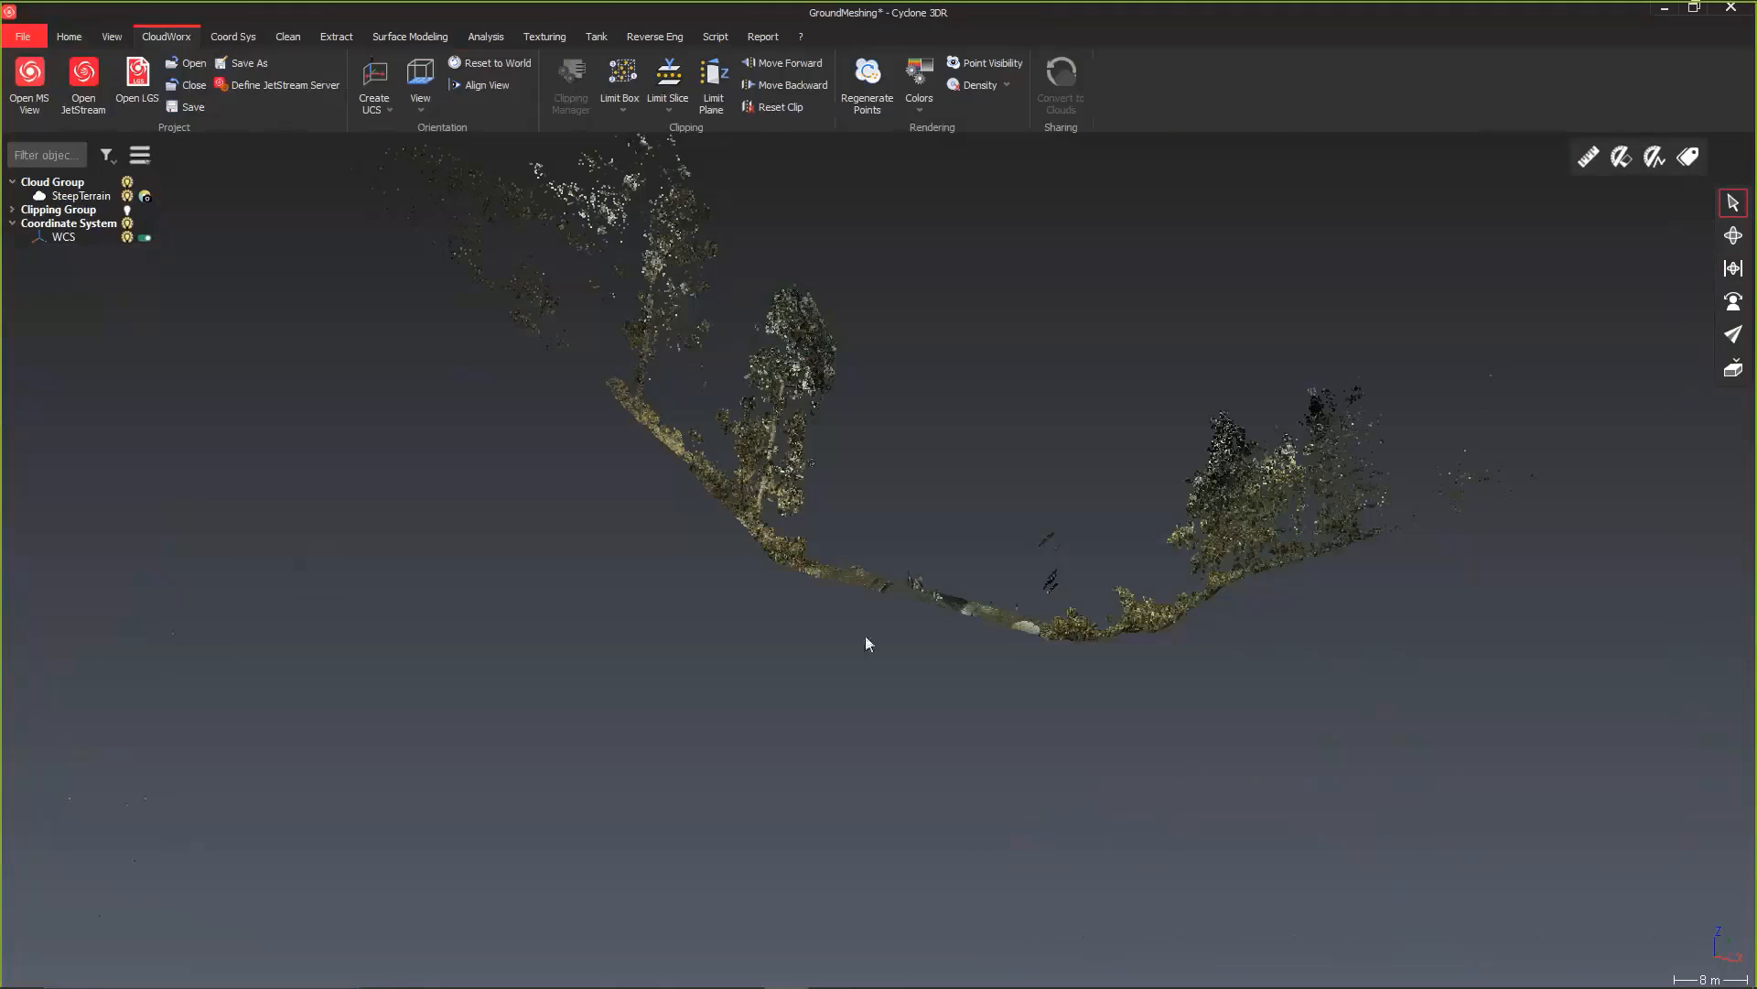
Step: Show the sliced valley cross-section in the Front predefined view
left_click_drag(873, 675, 963, 595)
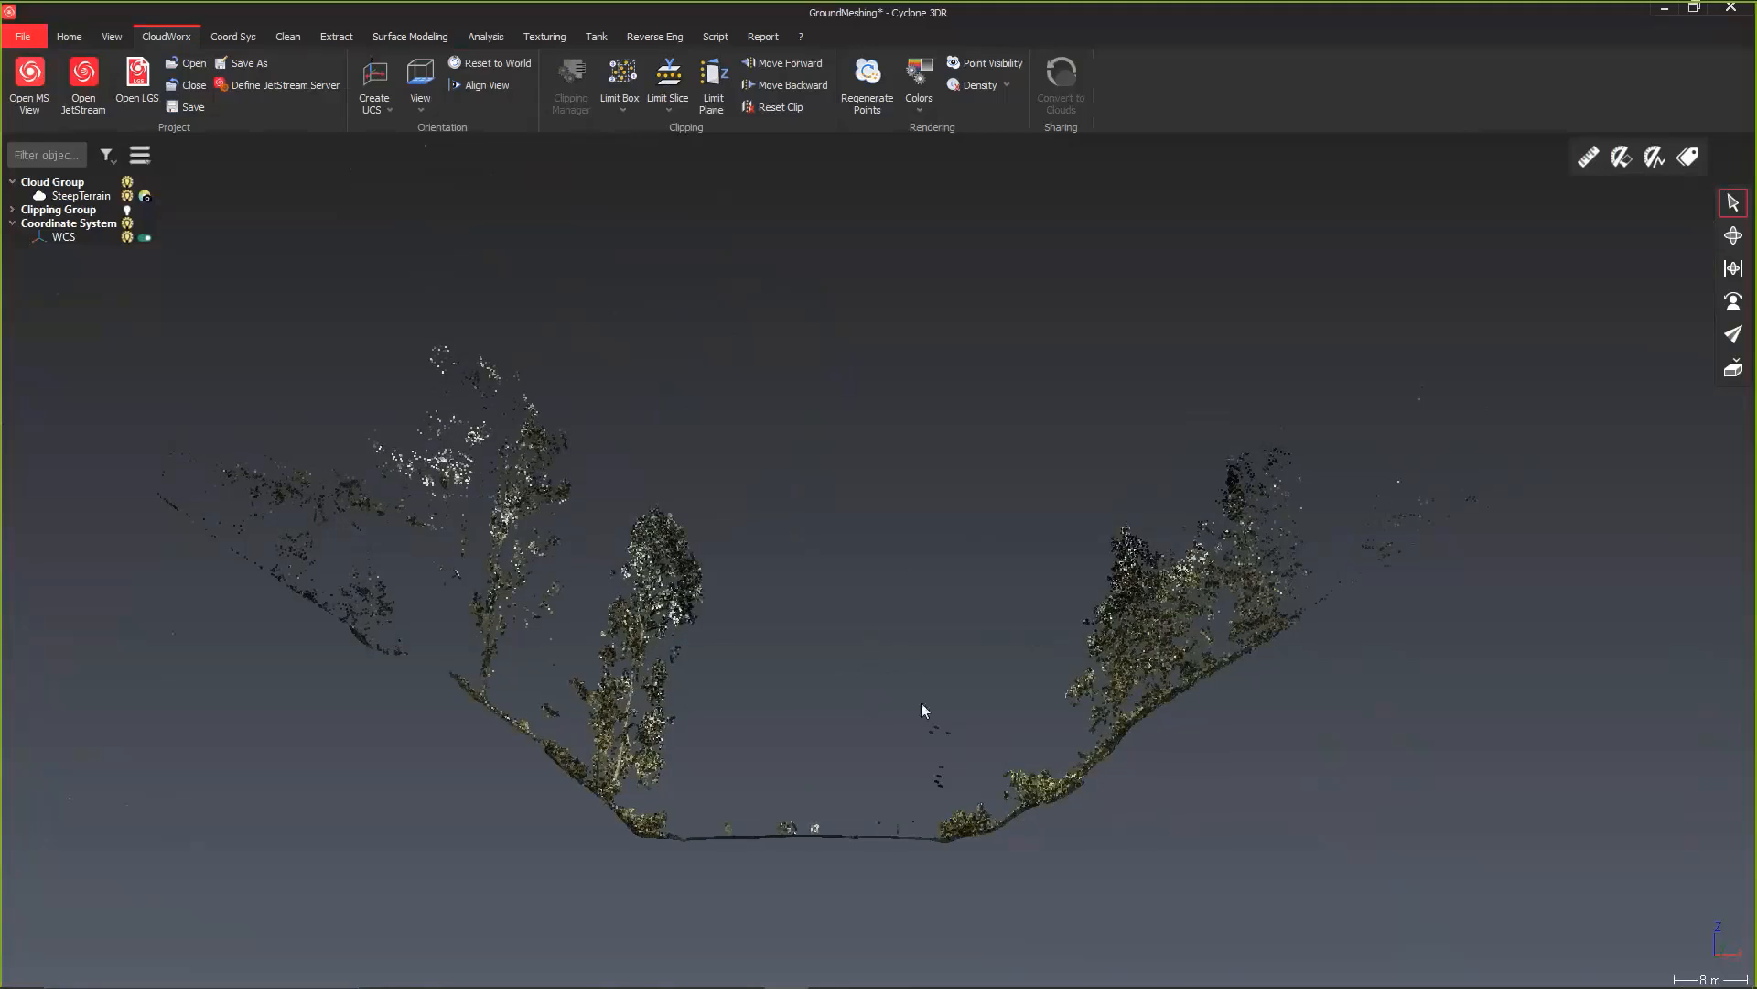
right_click_drag(922, 703, 1019, 569)
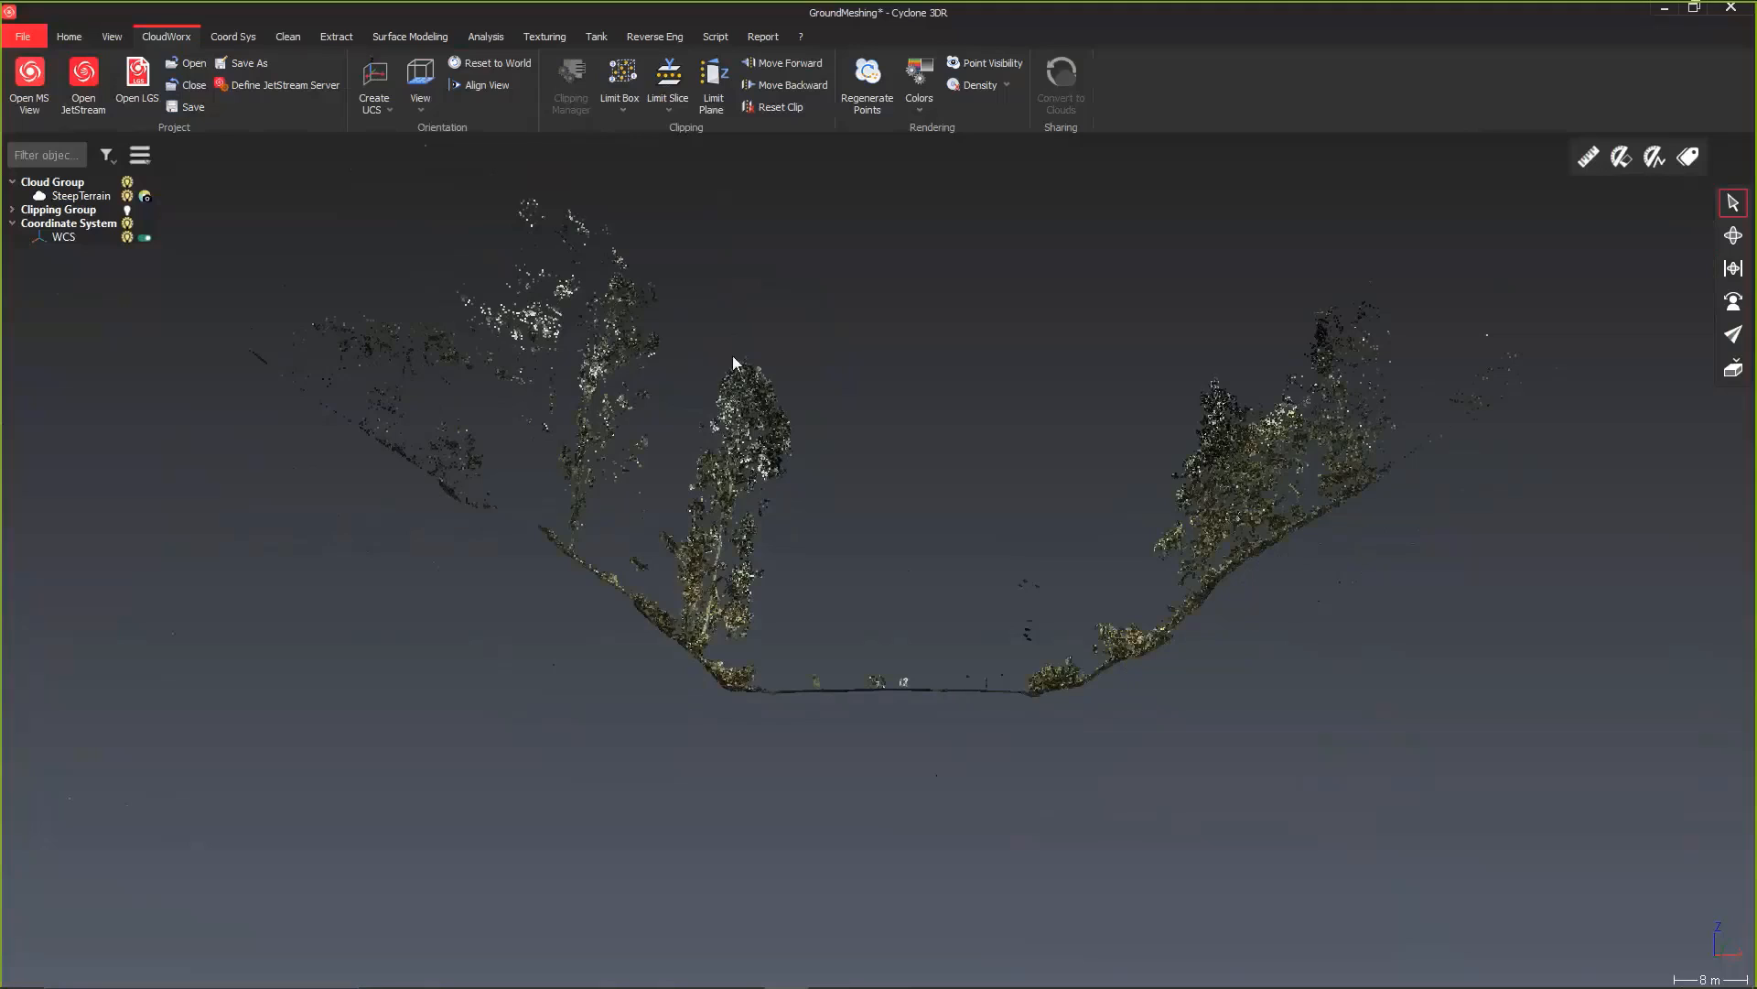
left_click(119, 37)
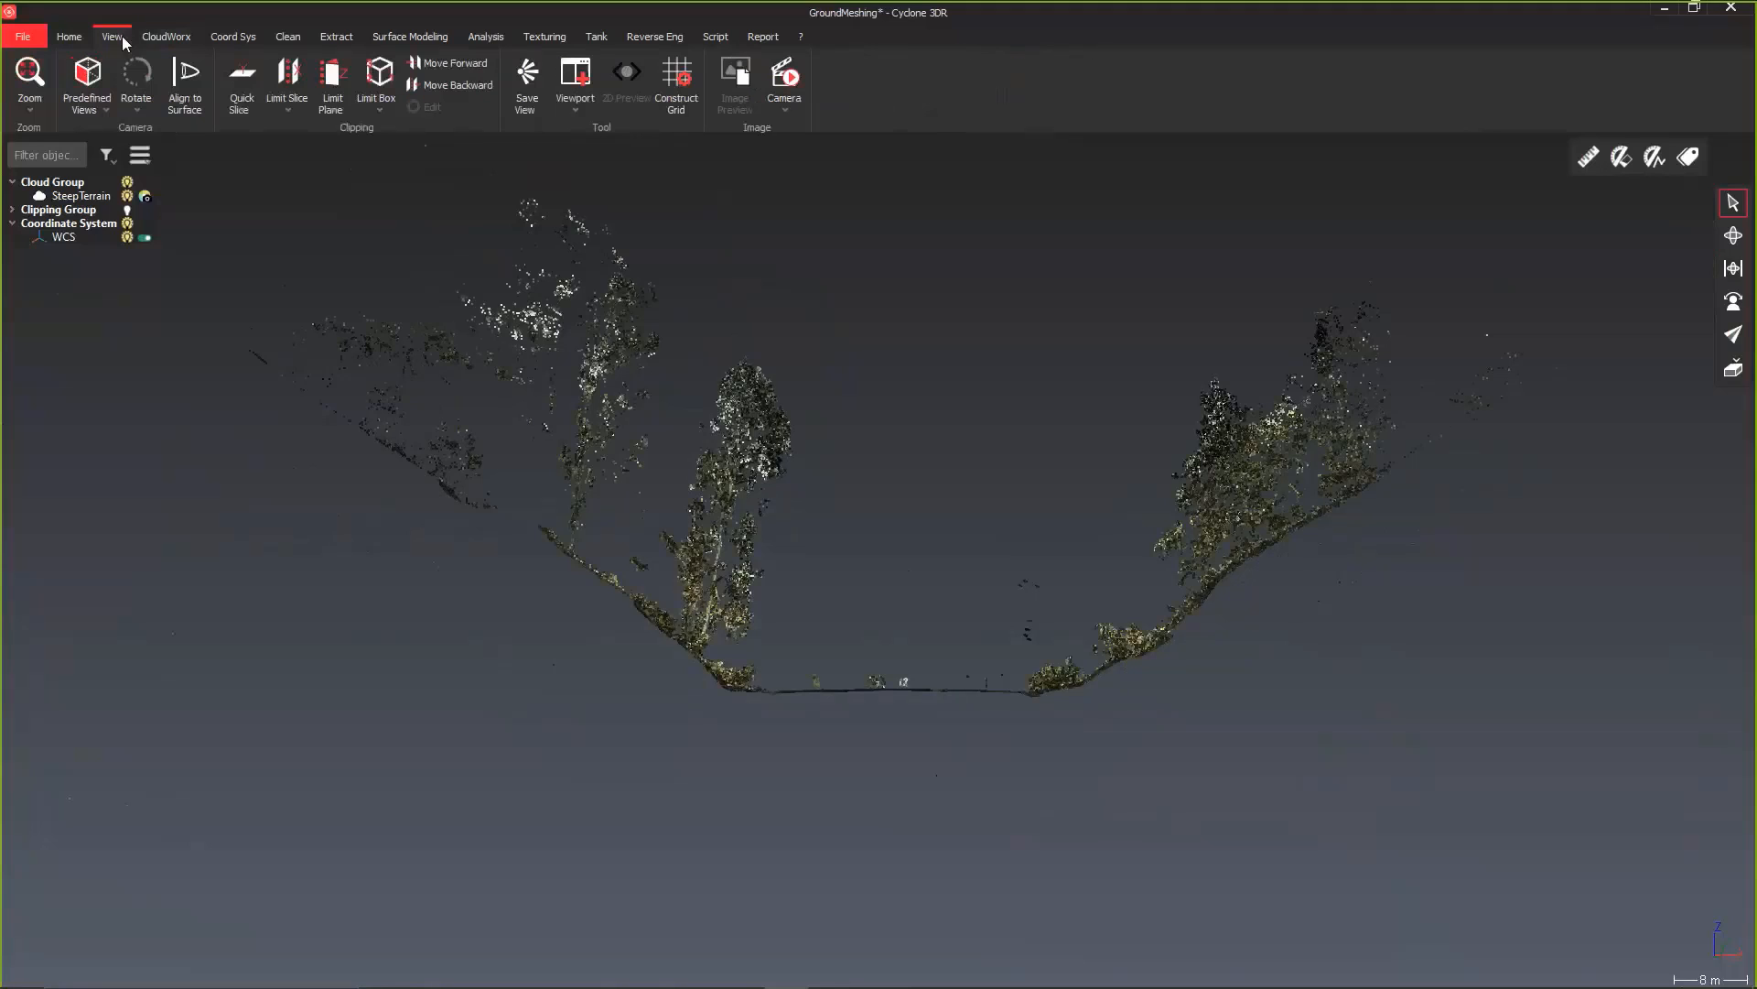
left_click(97, 108)
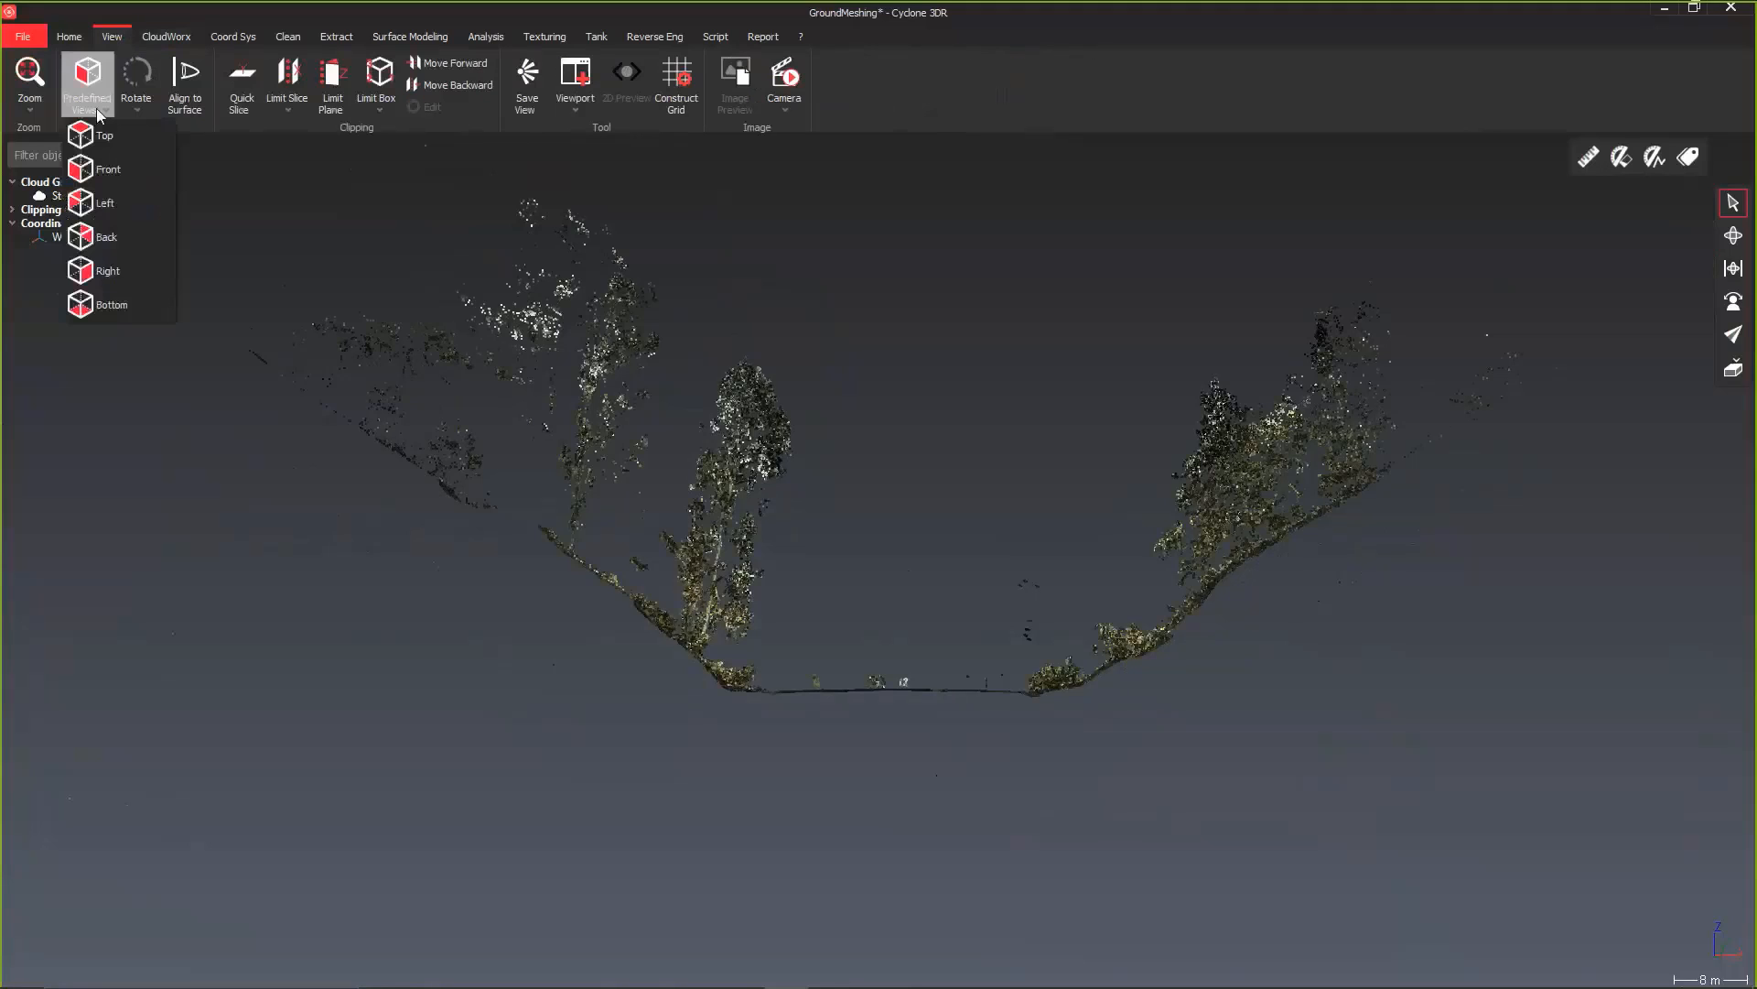
left_click(115, 169)
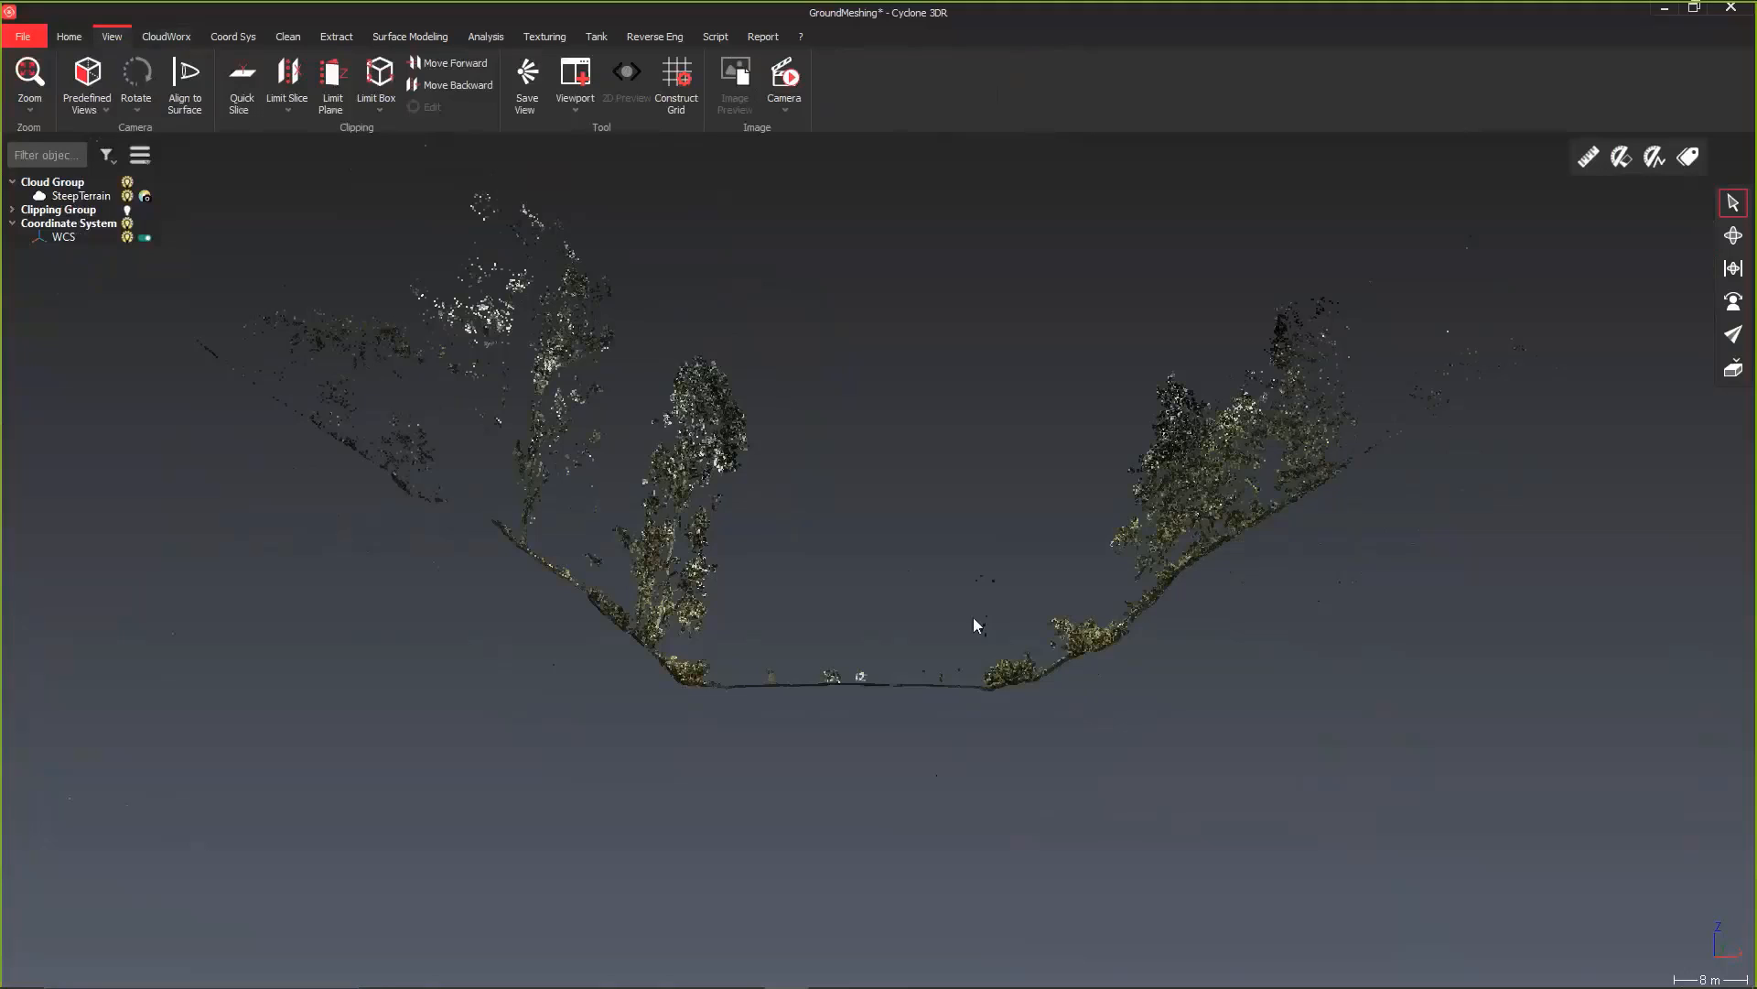
Step: Move the limit slice forward eight times to inspect successive cross-sections of ground and vegetation
left_click(419, 69)
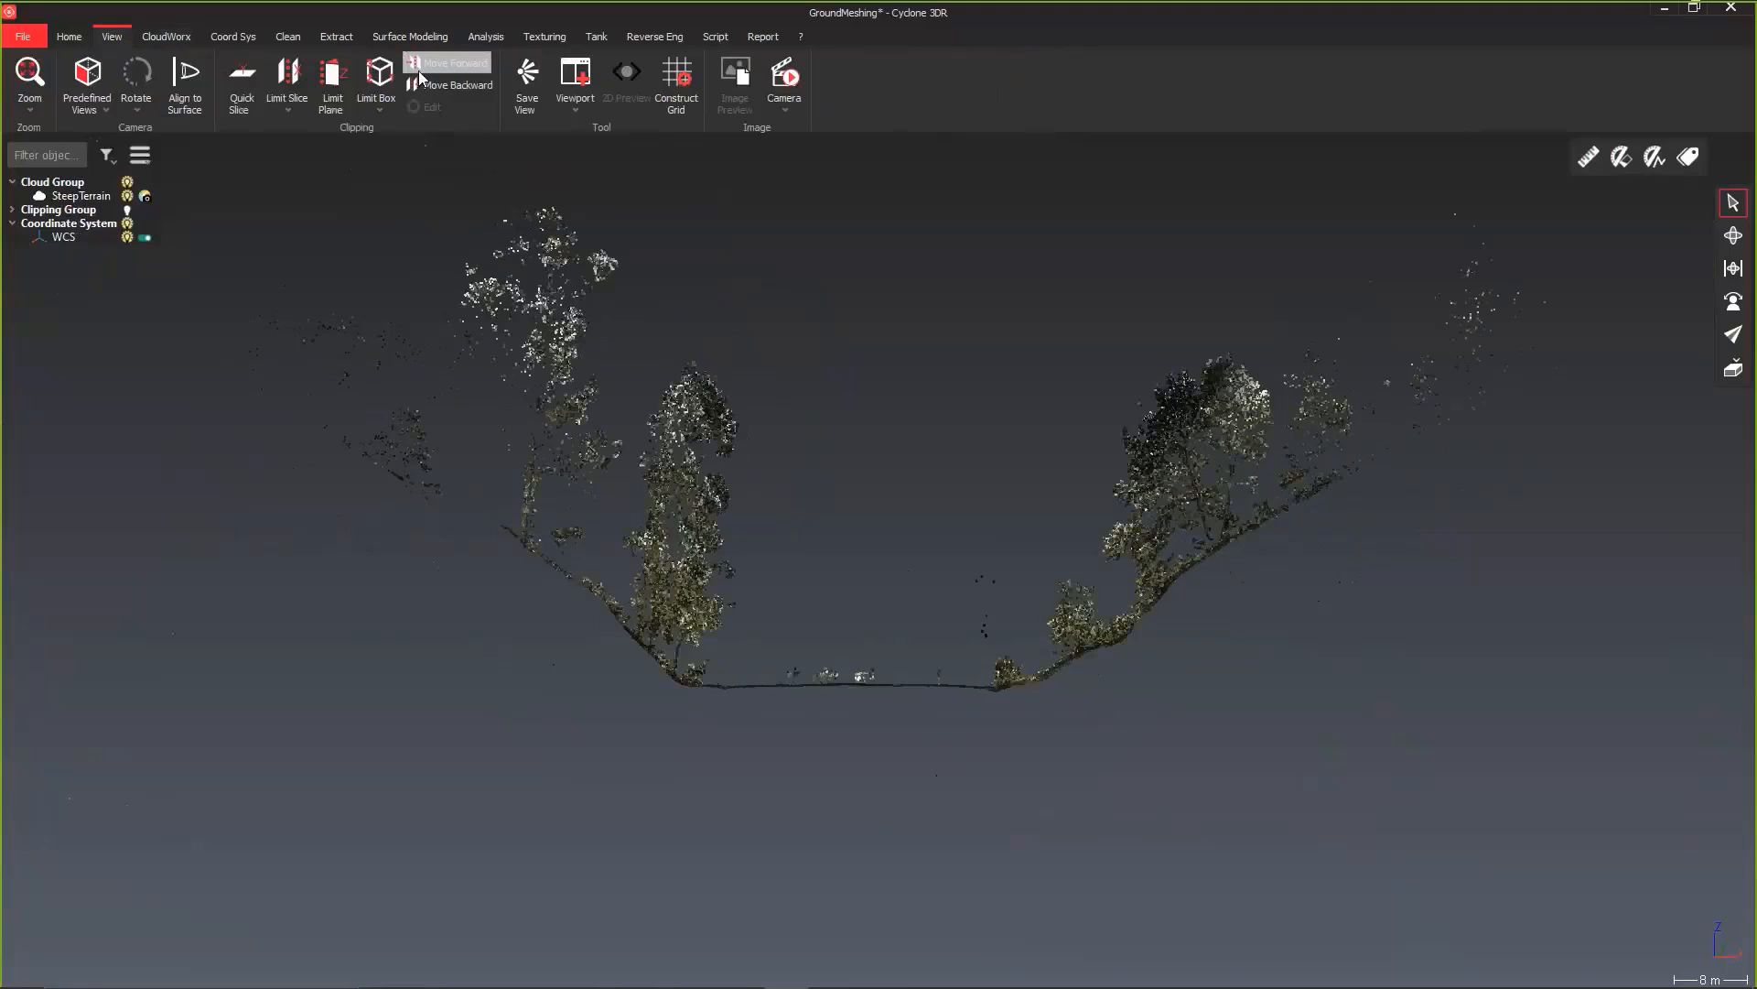
left_click(419, 70)
left_click(419, 69)
left_click(419, 70)
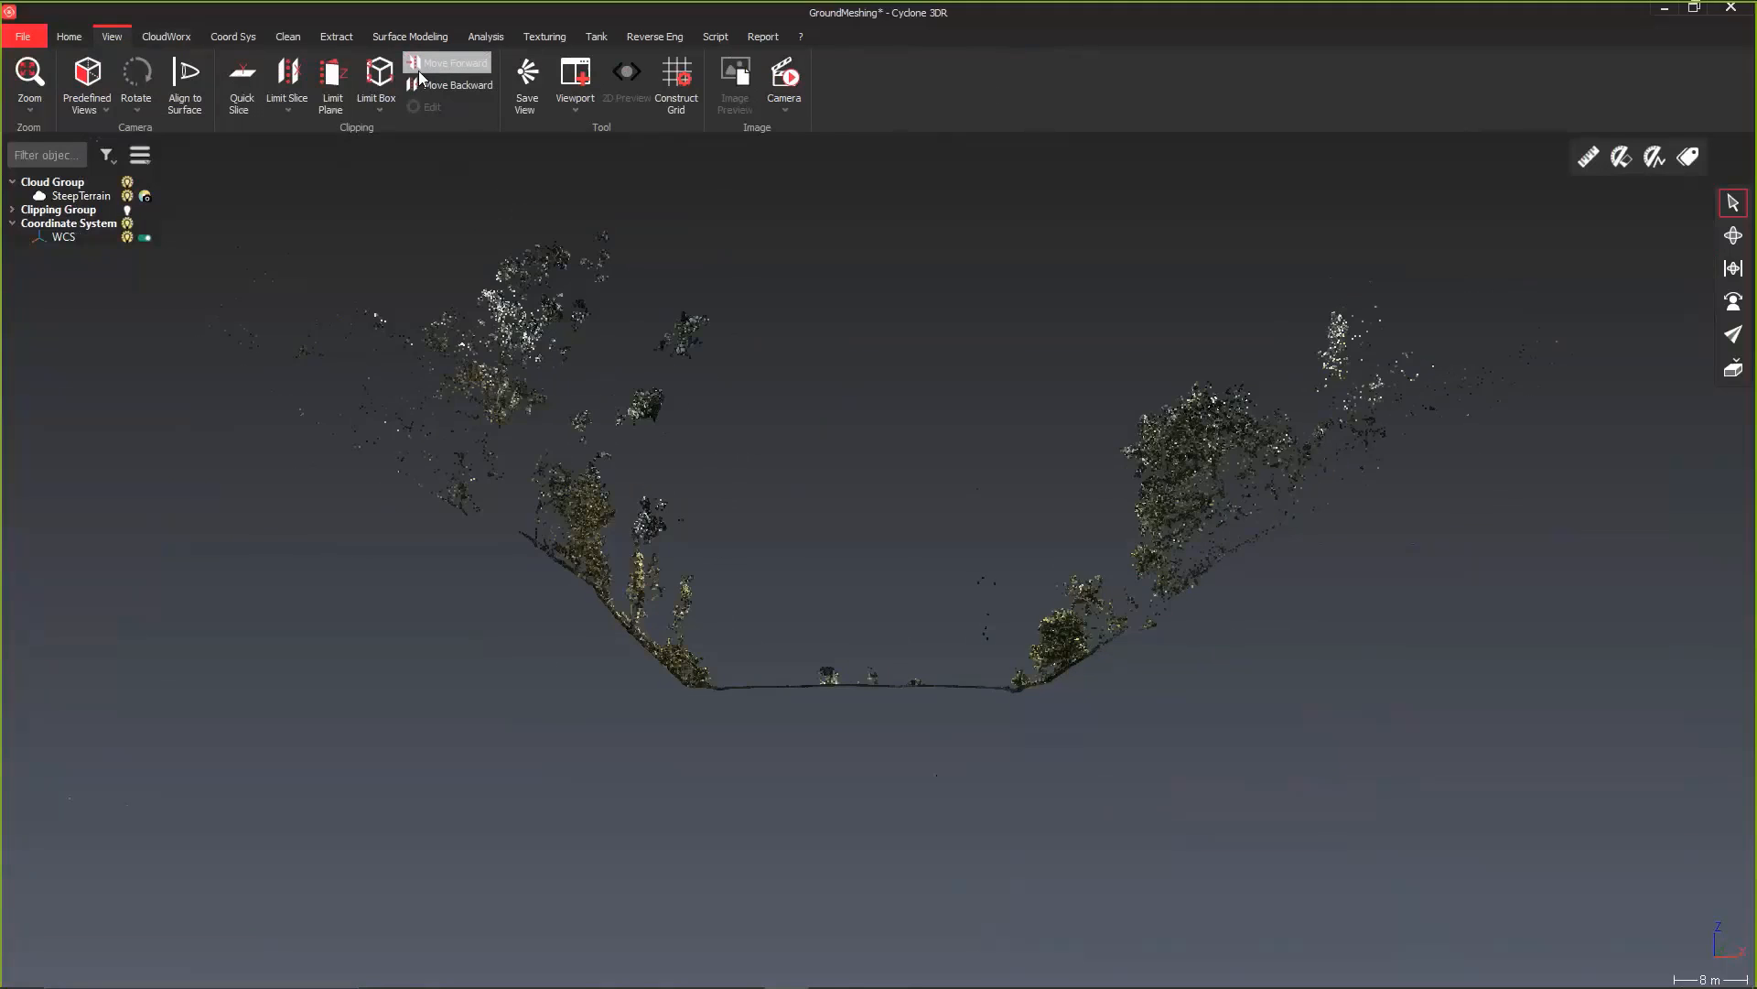
left_click(420, 69)
left_click(419, 70)
left_click(419, 69)
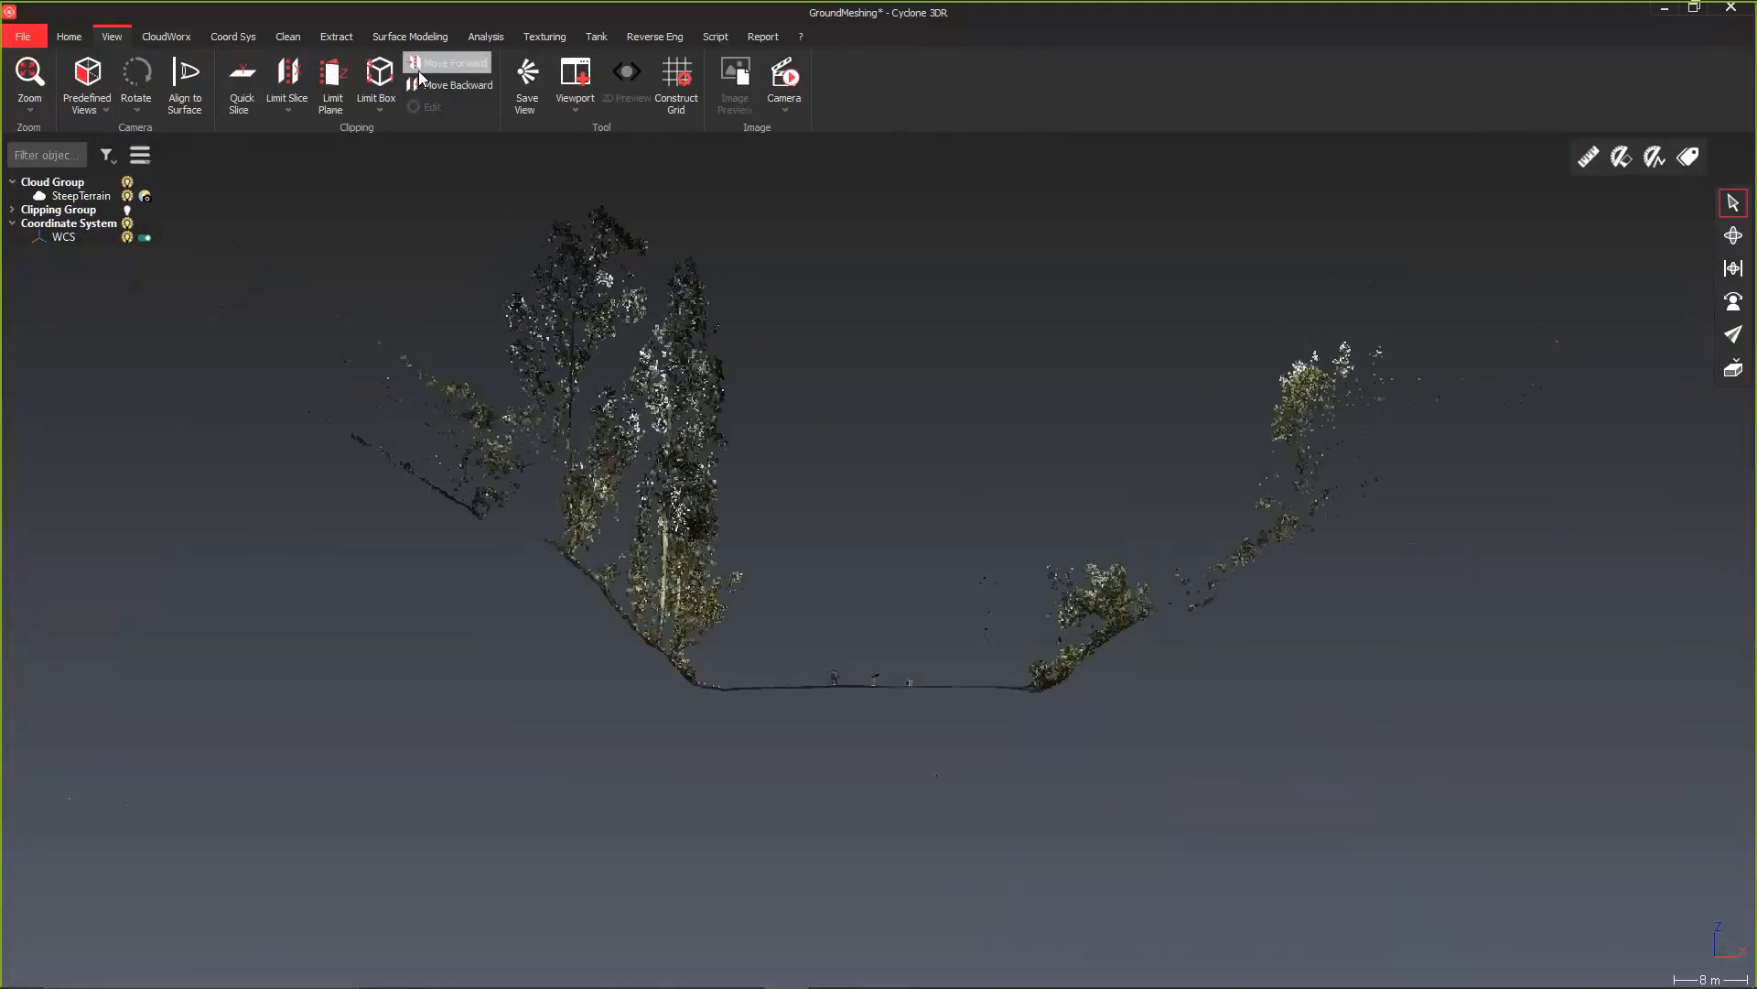
left_click(419, 69)
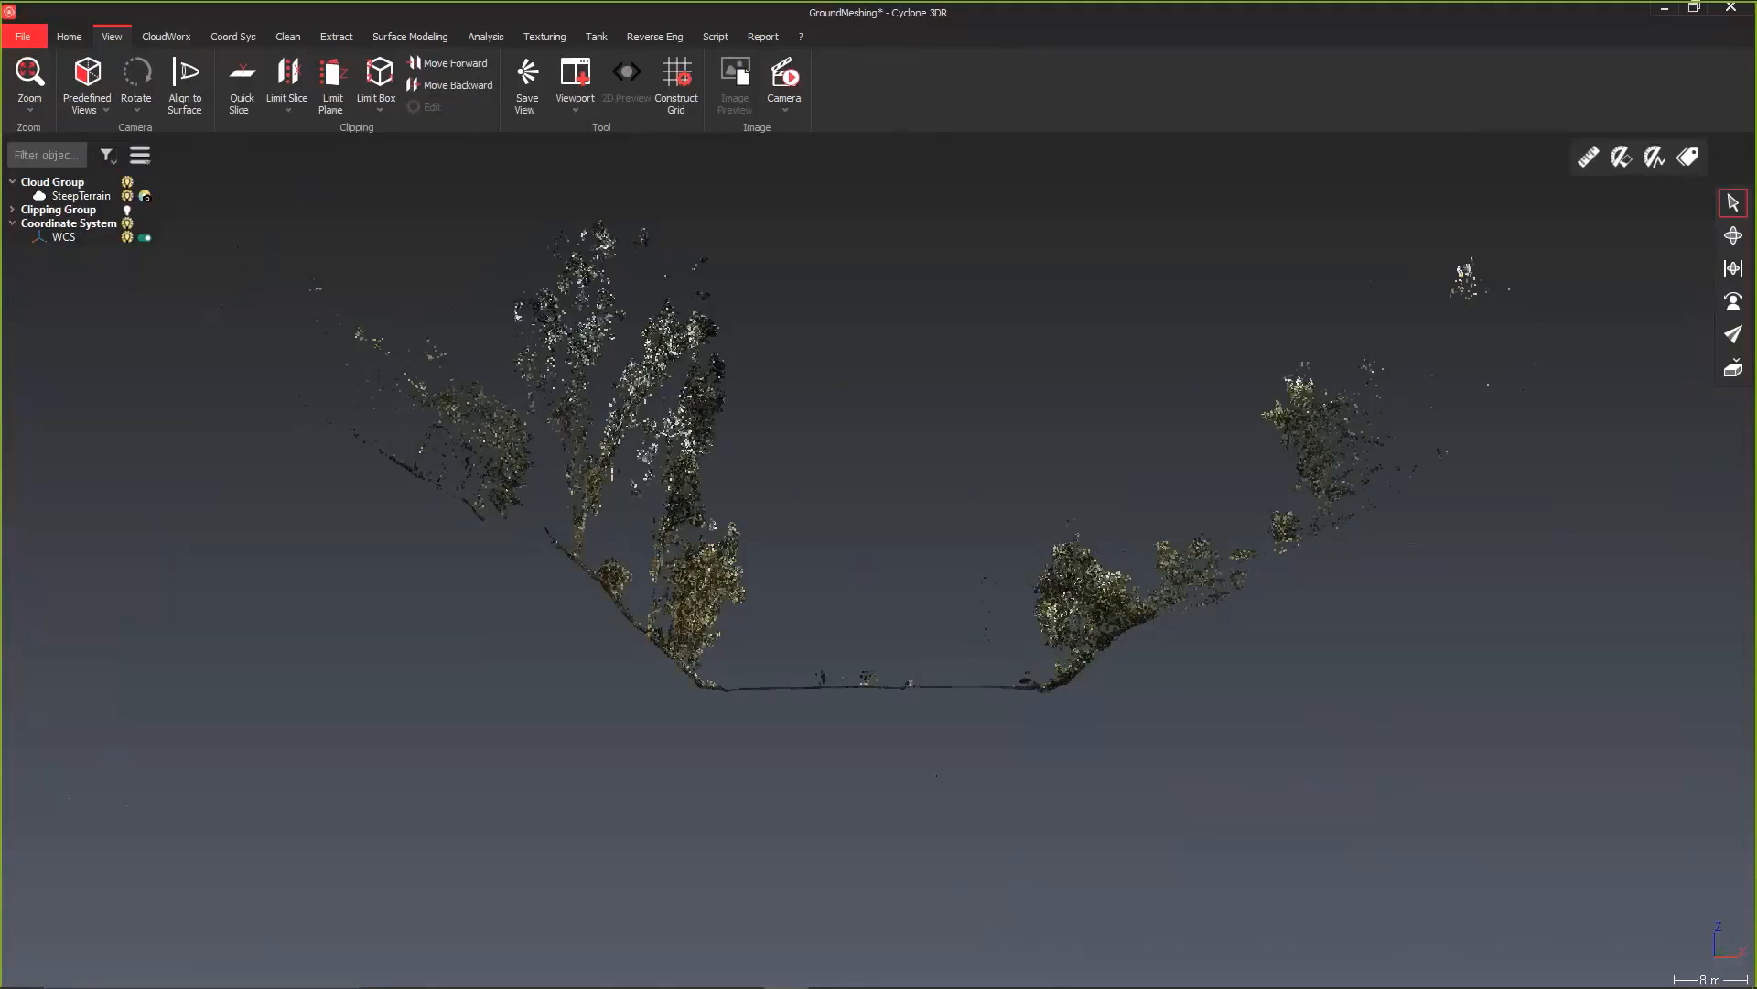
Step: Deactivate the limit slice in the clipping group to show the whole point cloud
left_click(11, 209)
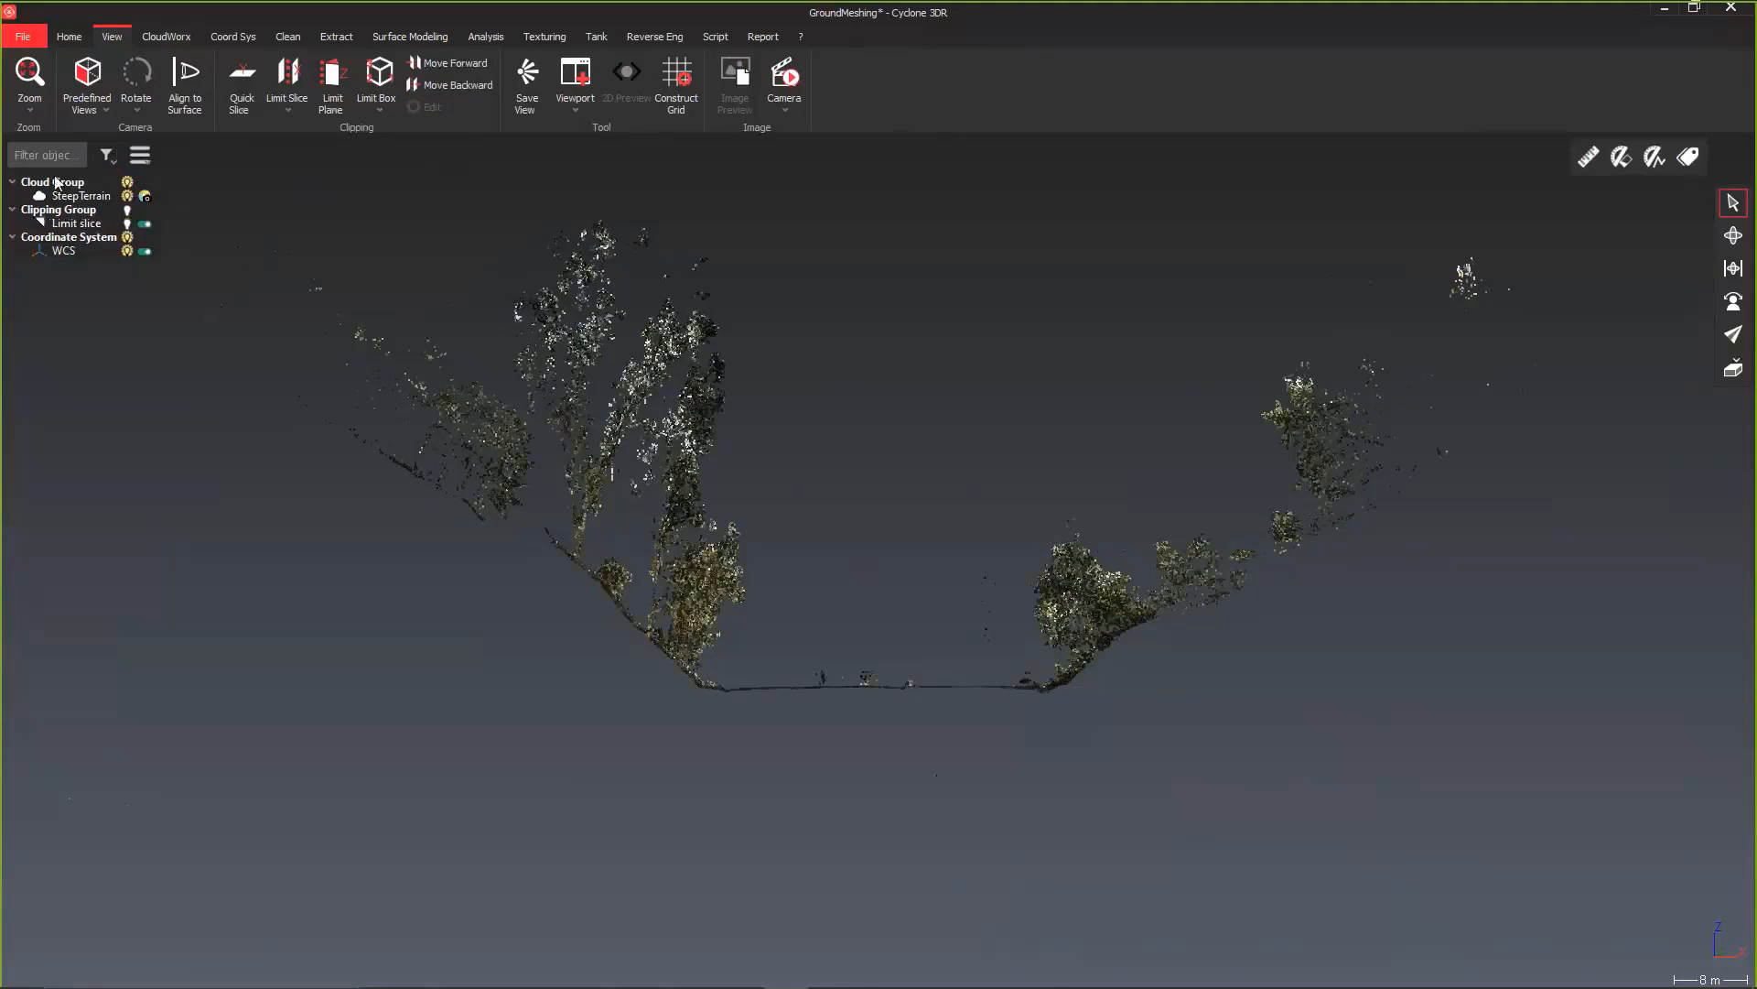
left_click(145, 223)
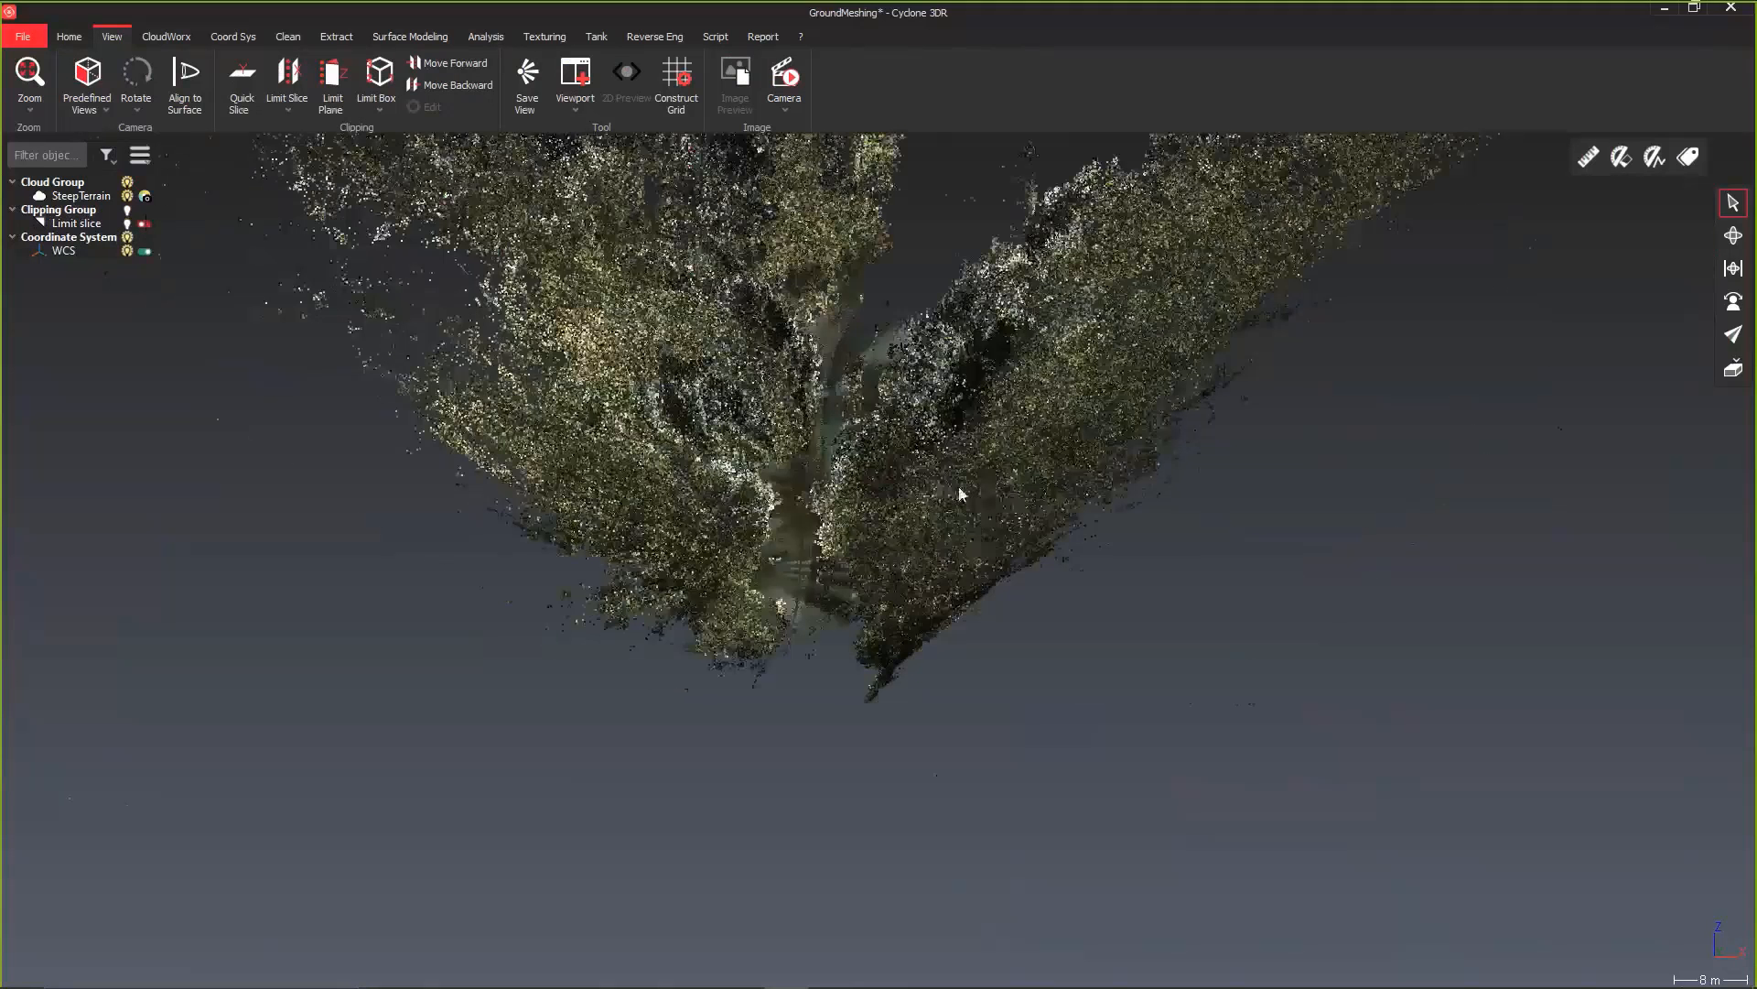
middle_click_drag(982, 496, 936, 723)
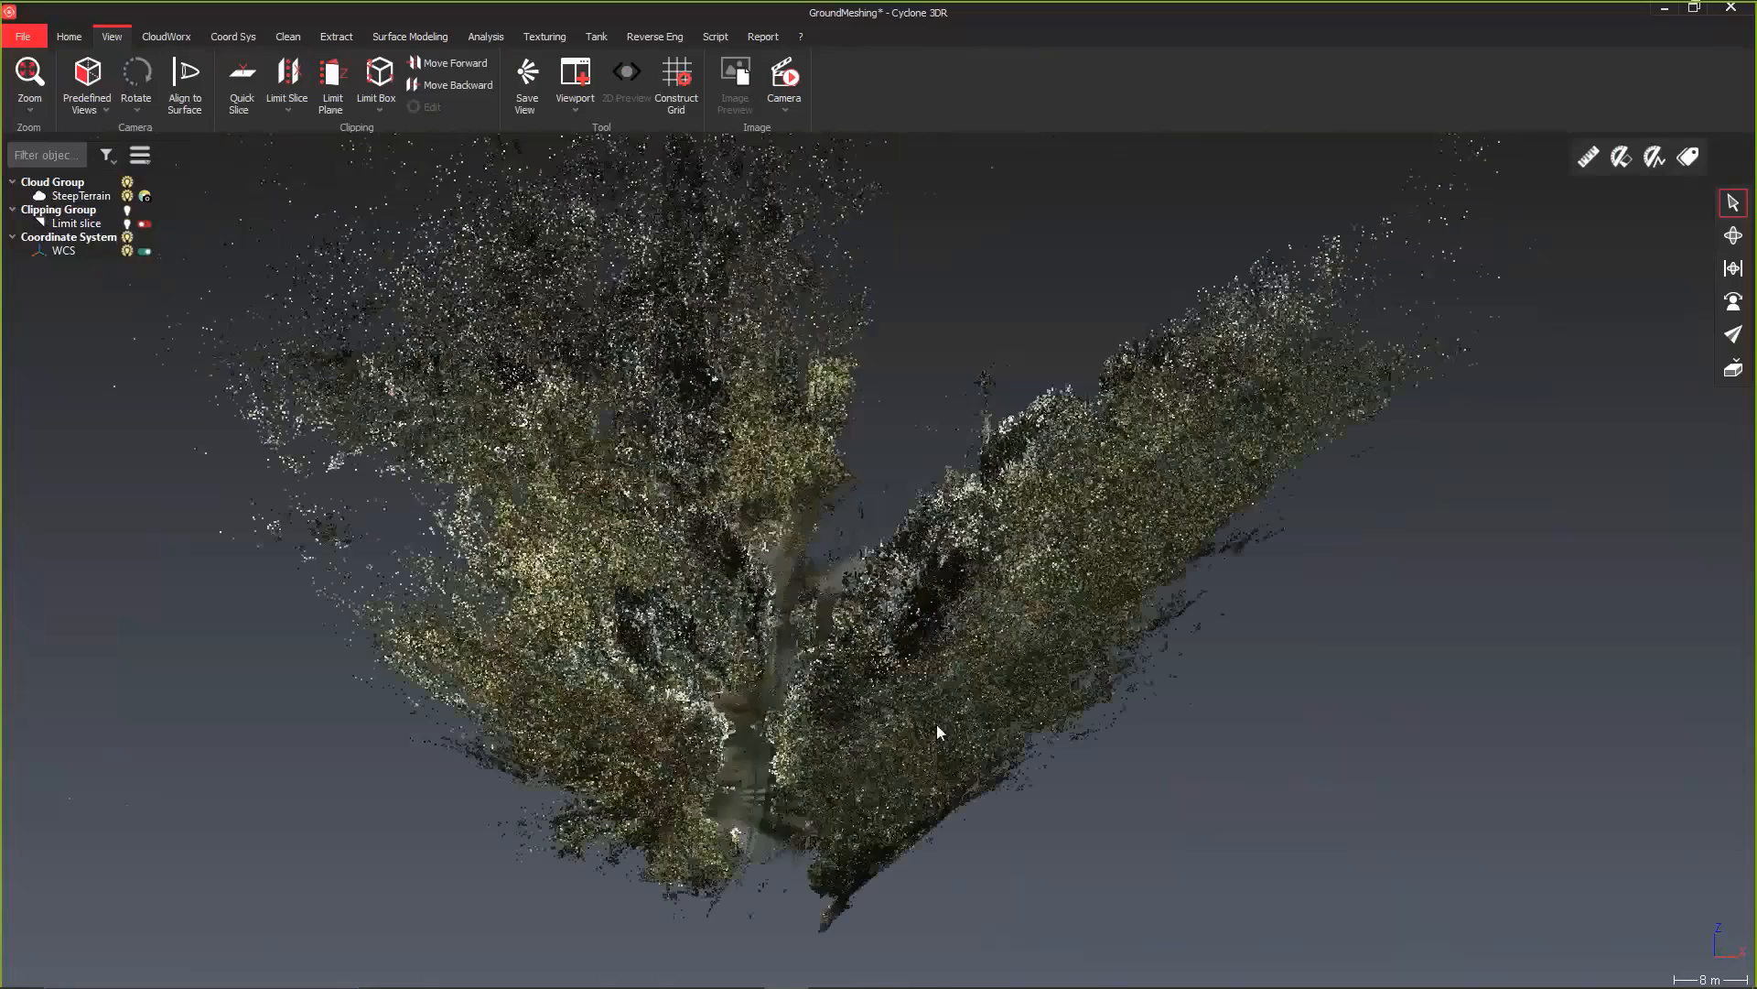
Step: Create a refined DTM ground mesh from the SteepTerrain cloud with 55° maximum slope, 0.8 m grid and noisy-point checking, previewing it first
left_click(936, 723)
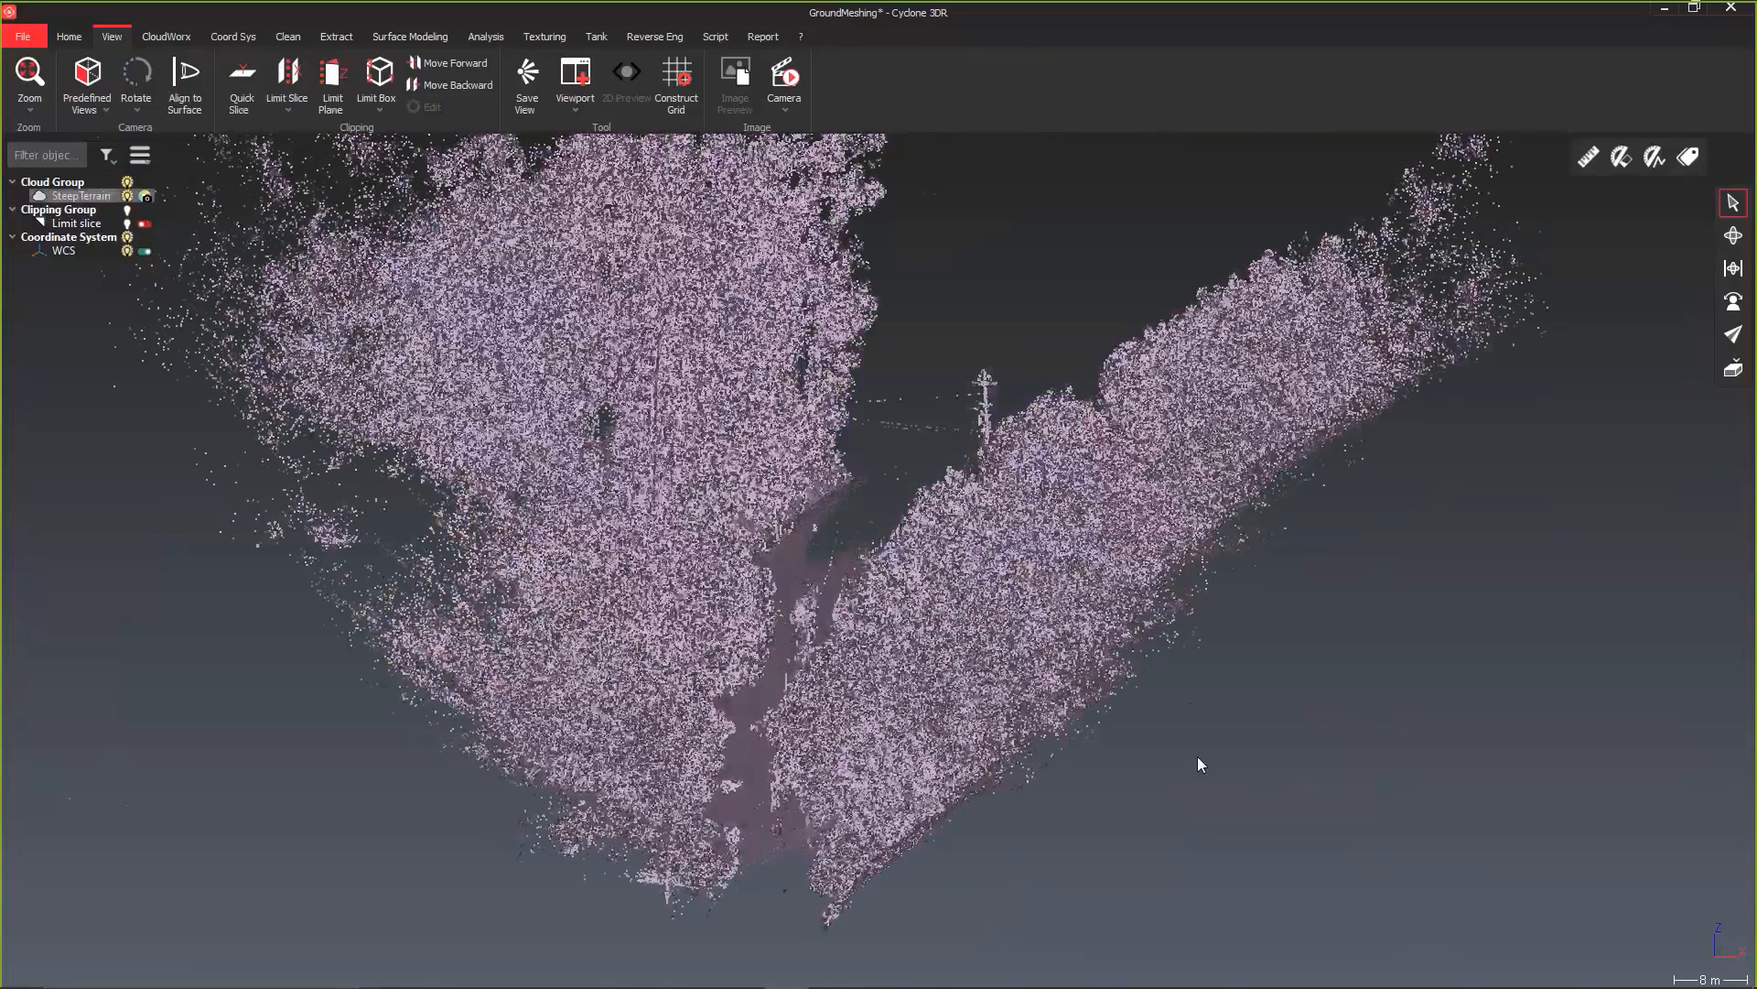
left_click(410, 37)
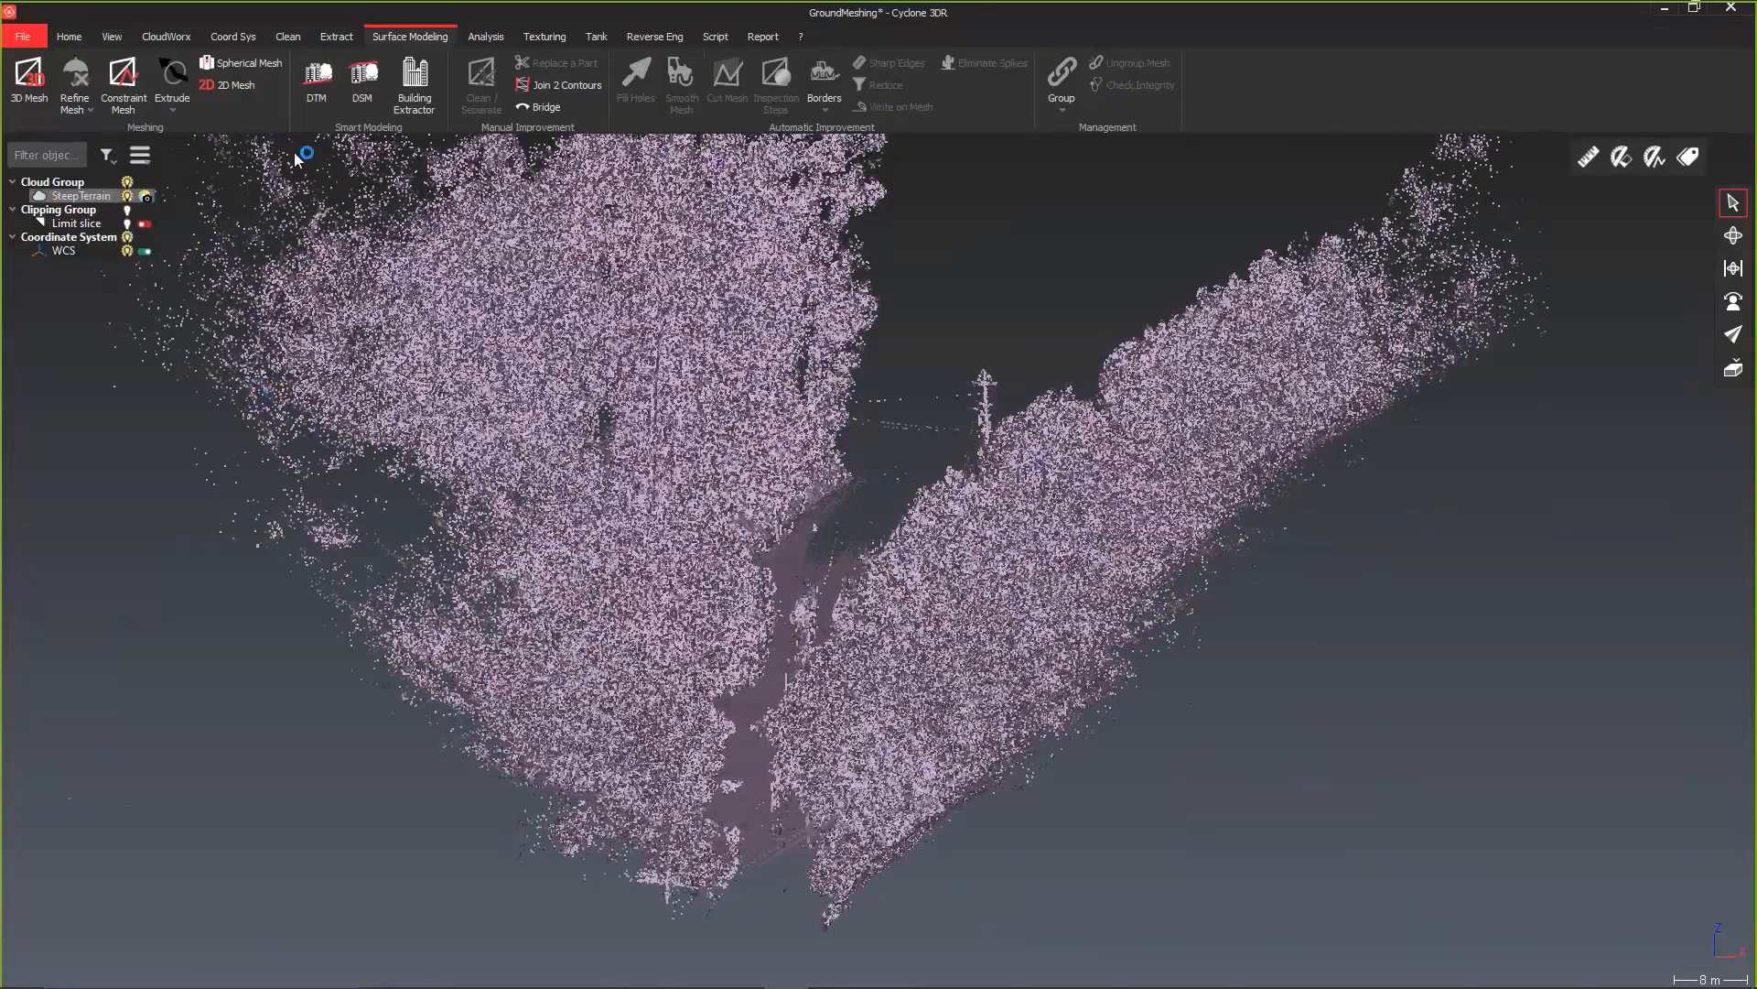
left_click(324, 114)
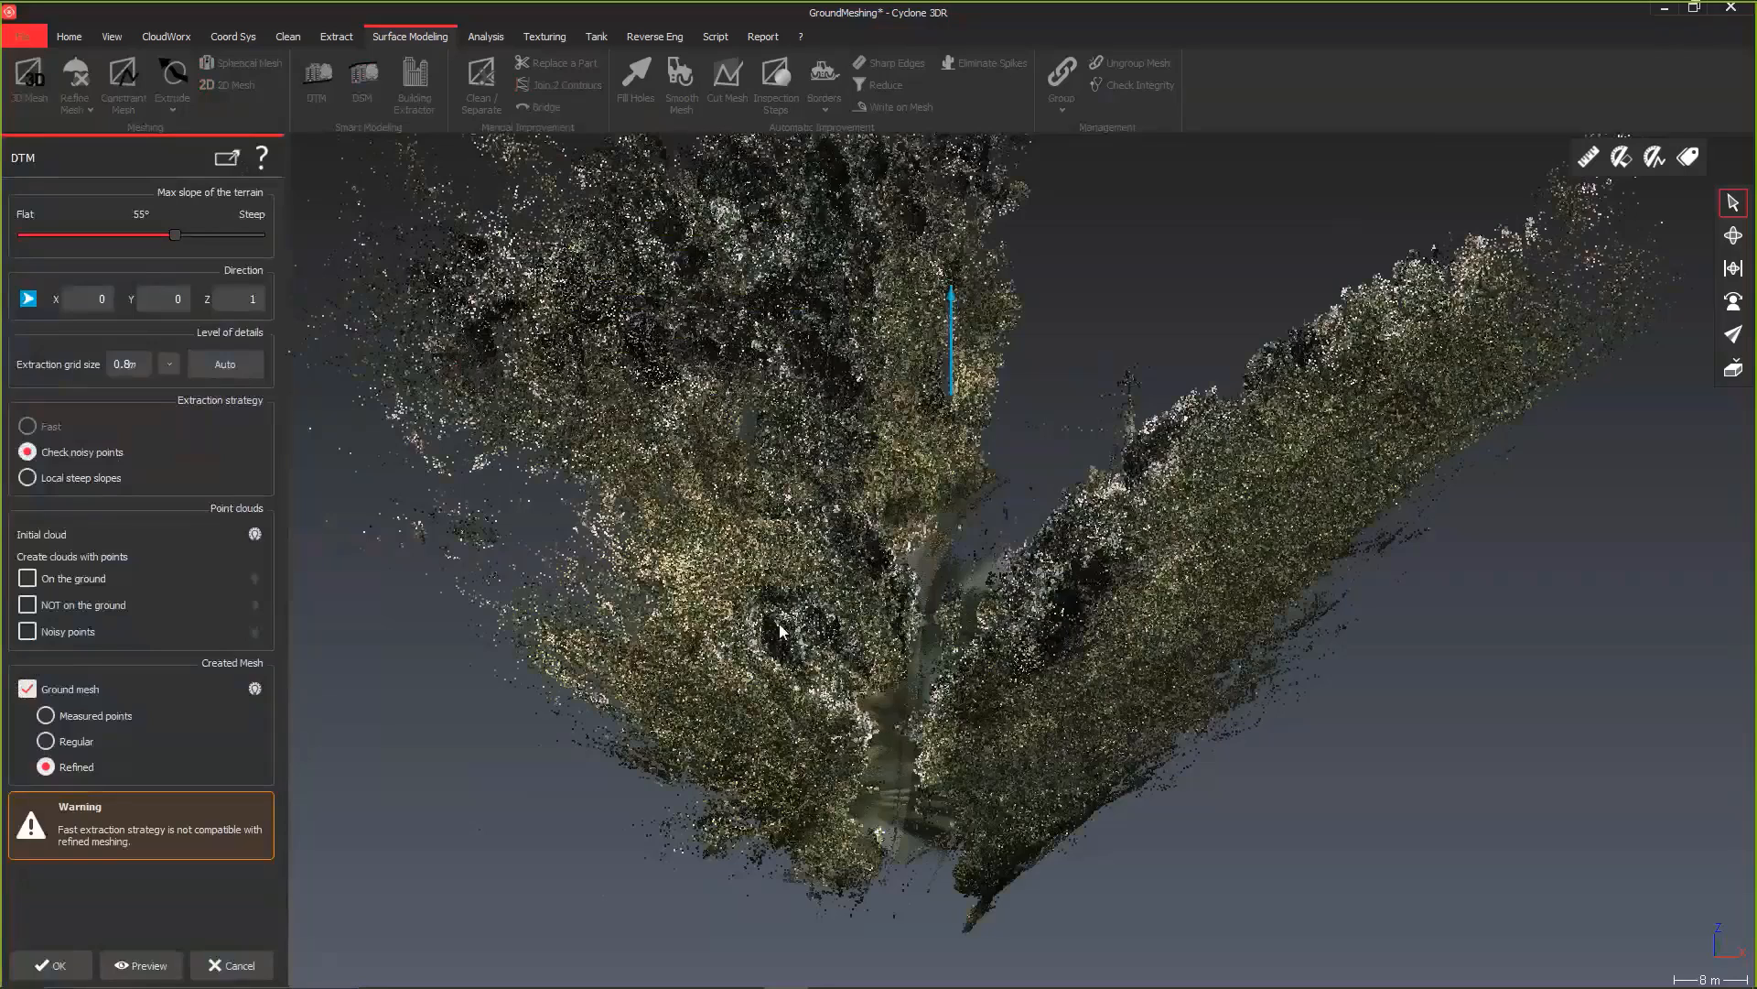
left_click(141, 965)
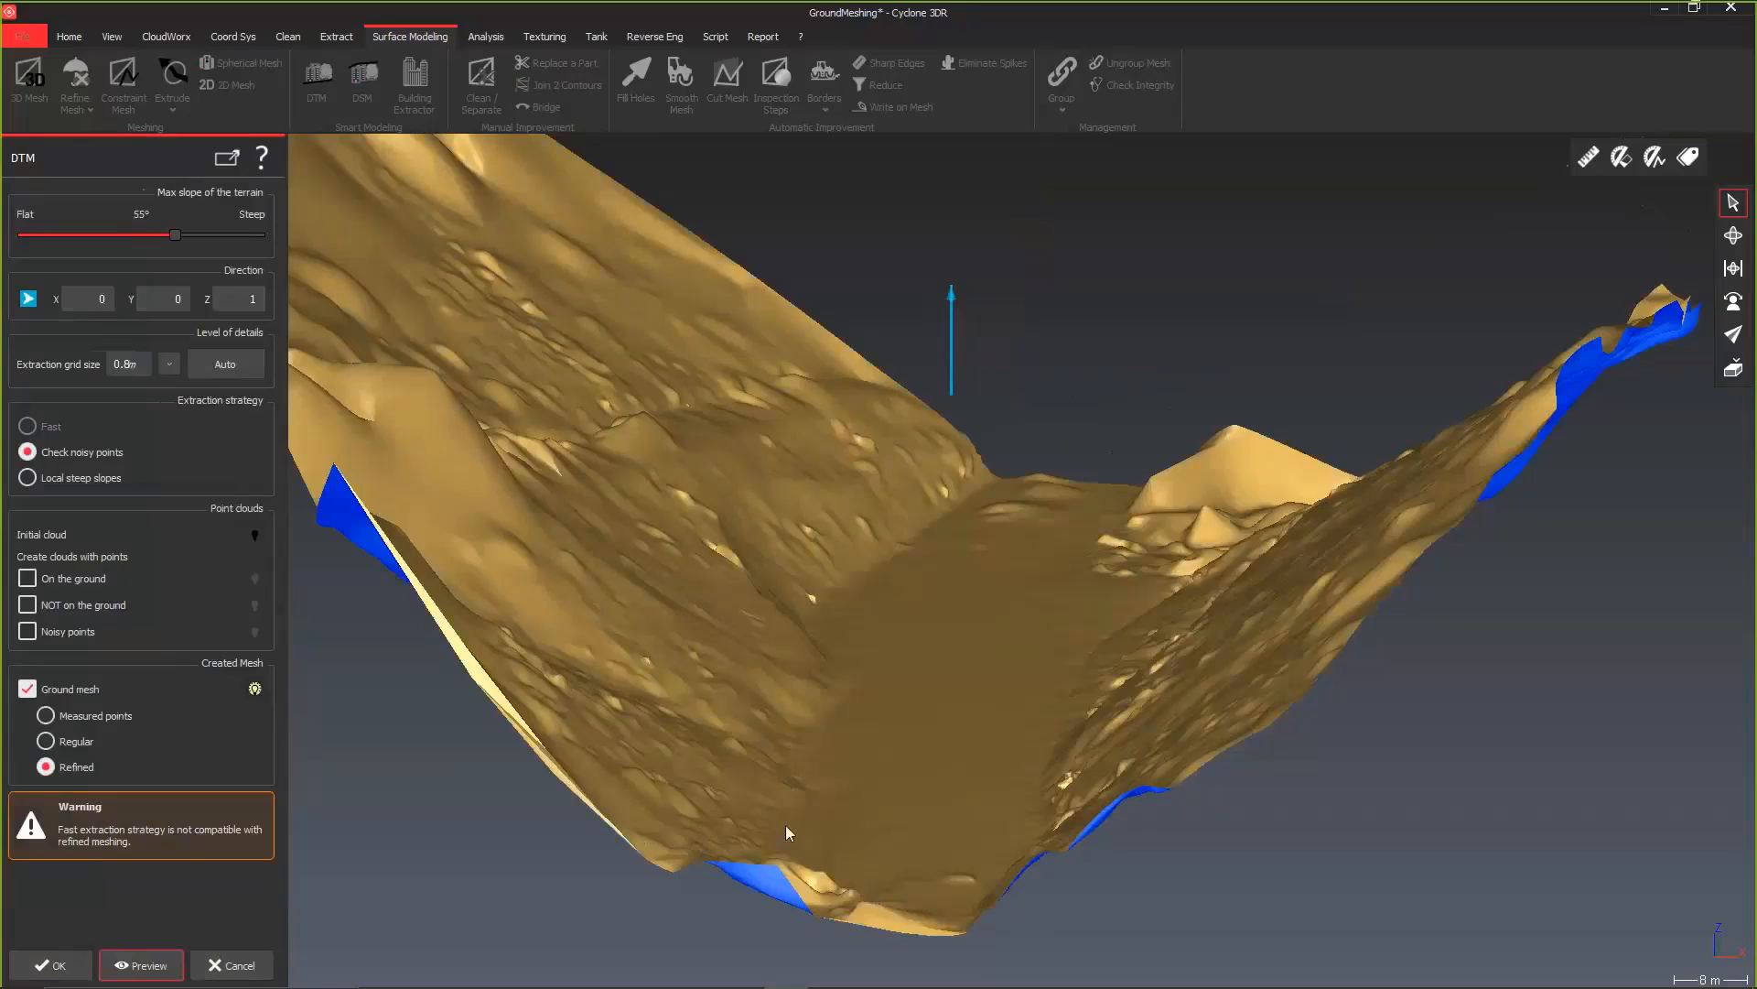
left_click_drag(955, 841, 1004, 838)
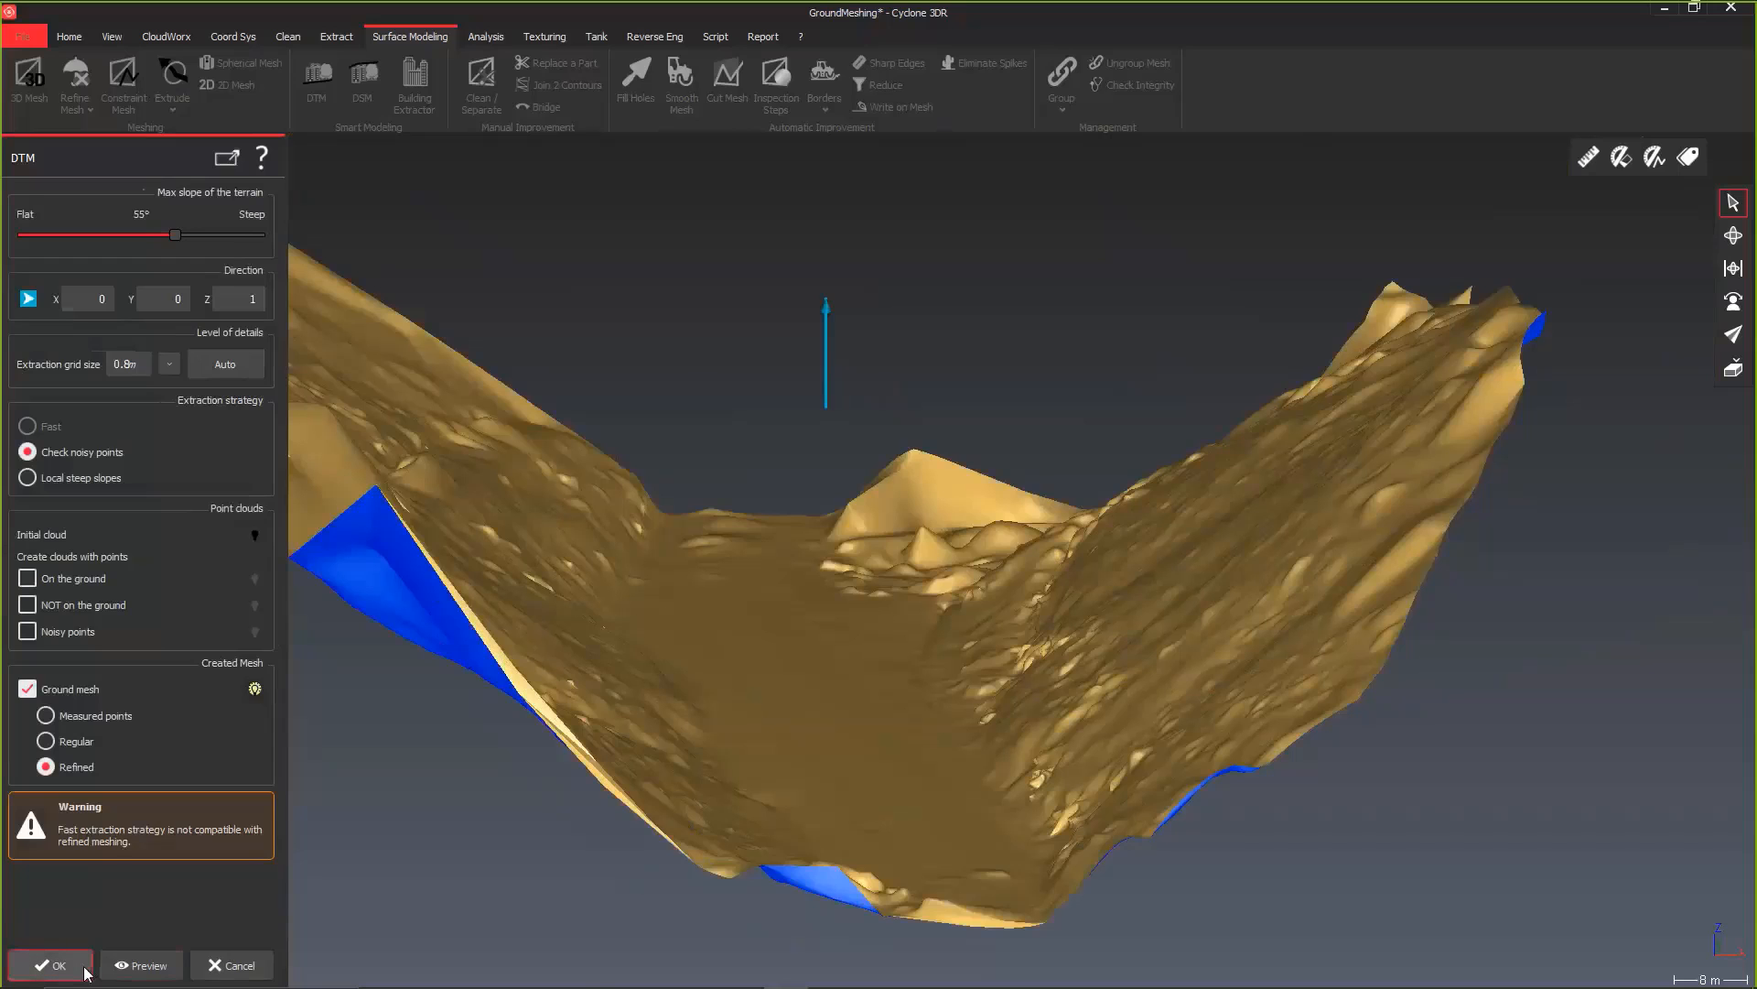
left_click(52, 965)
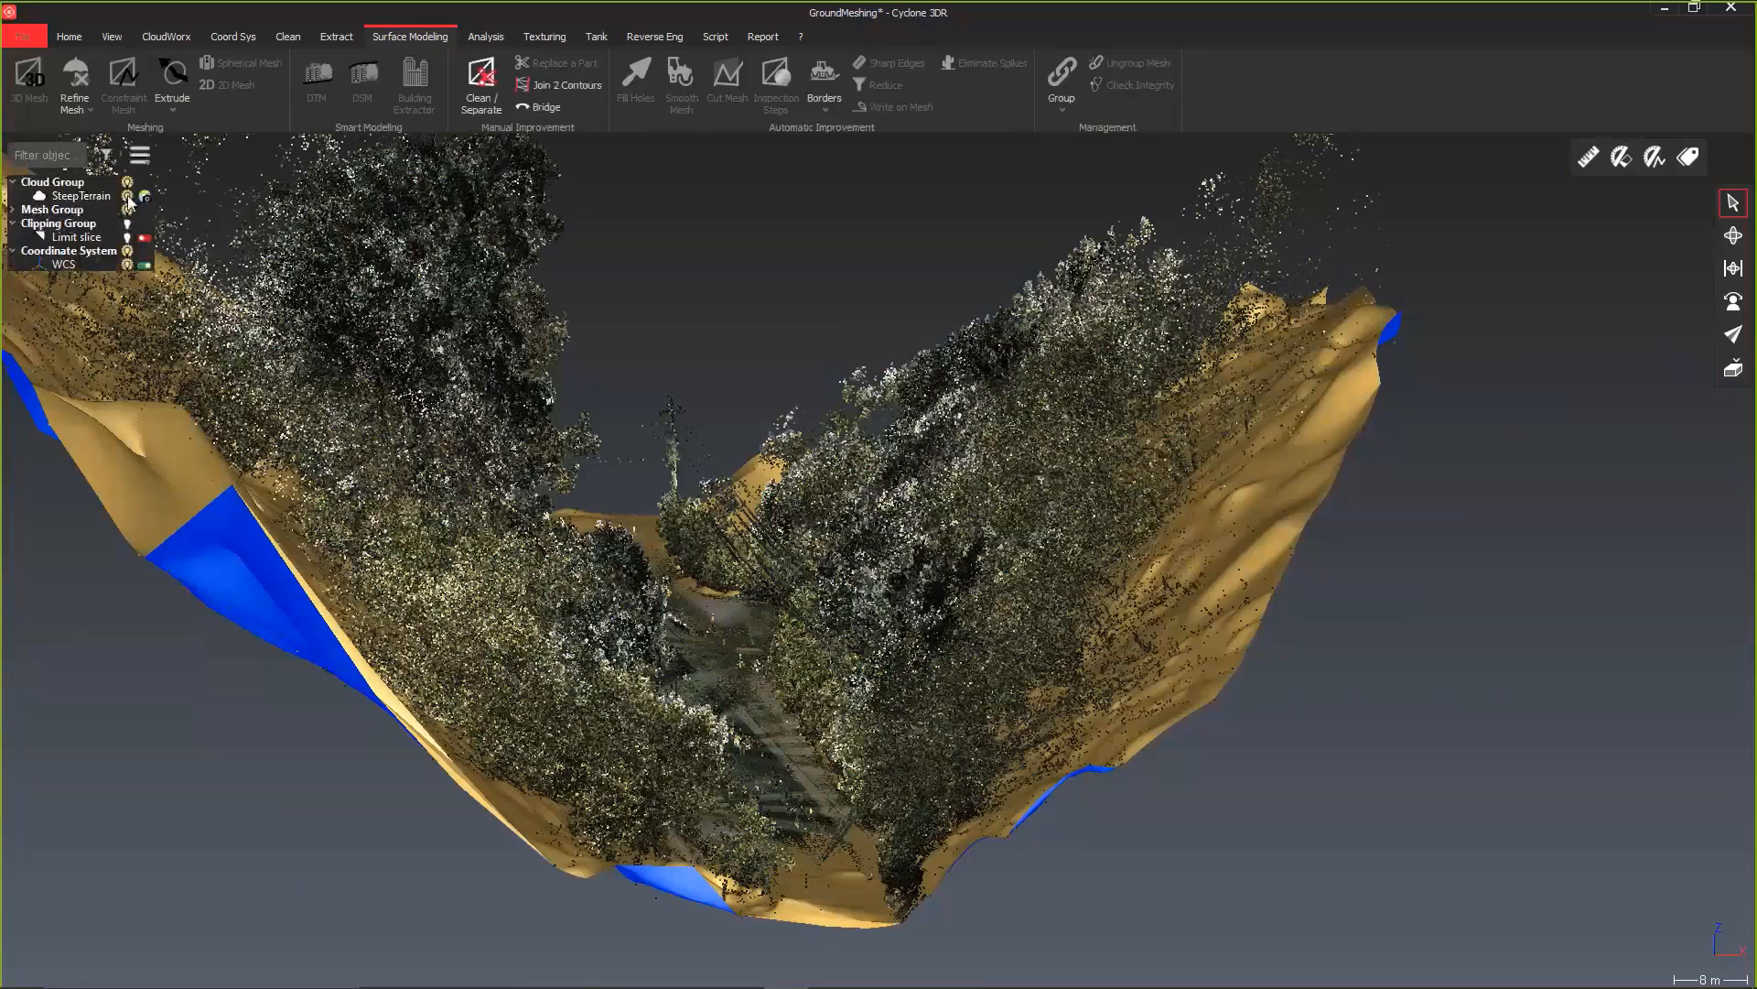
Step: Hide the cloud group and examine the bare ground mesh along the slopes and valley floor from several angles
left_click(128, 182)
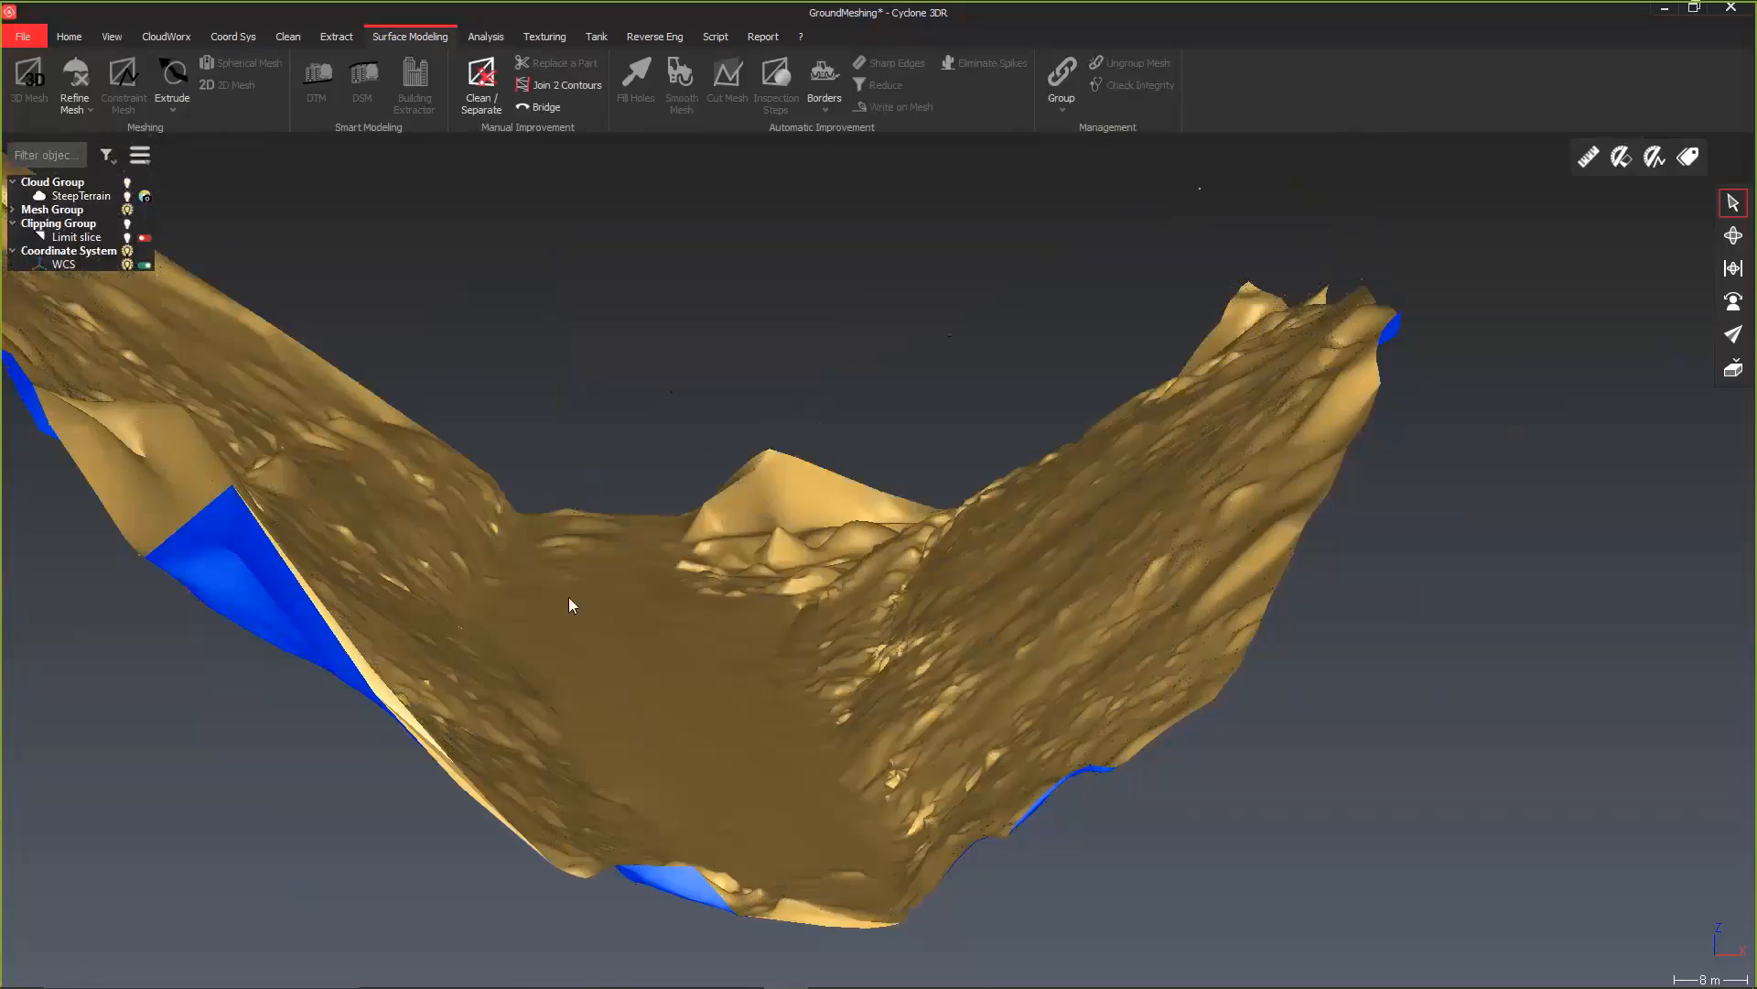
scroll(663, 760, "up", 3)
scroll(558, 780, "up", 5)
left_click_drag(559, 780, 37, 860)
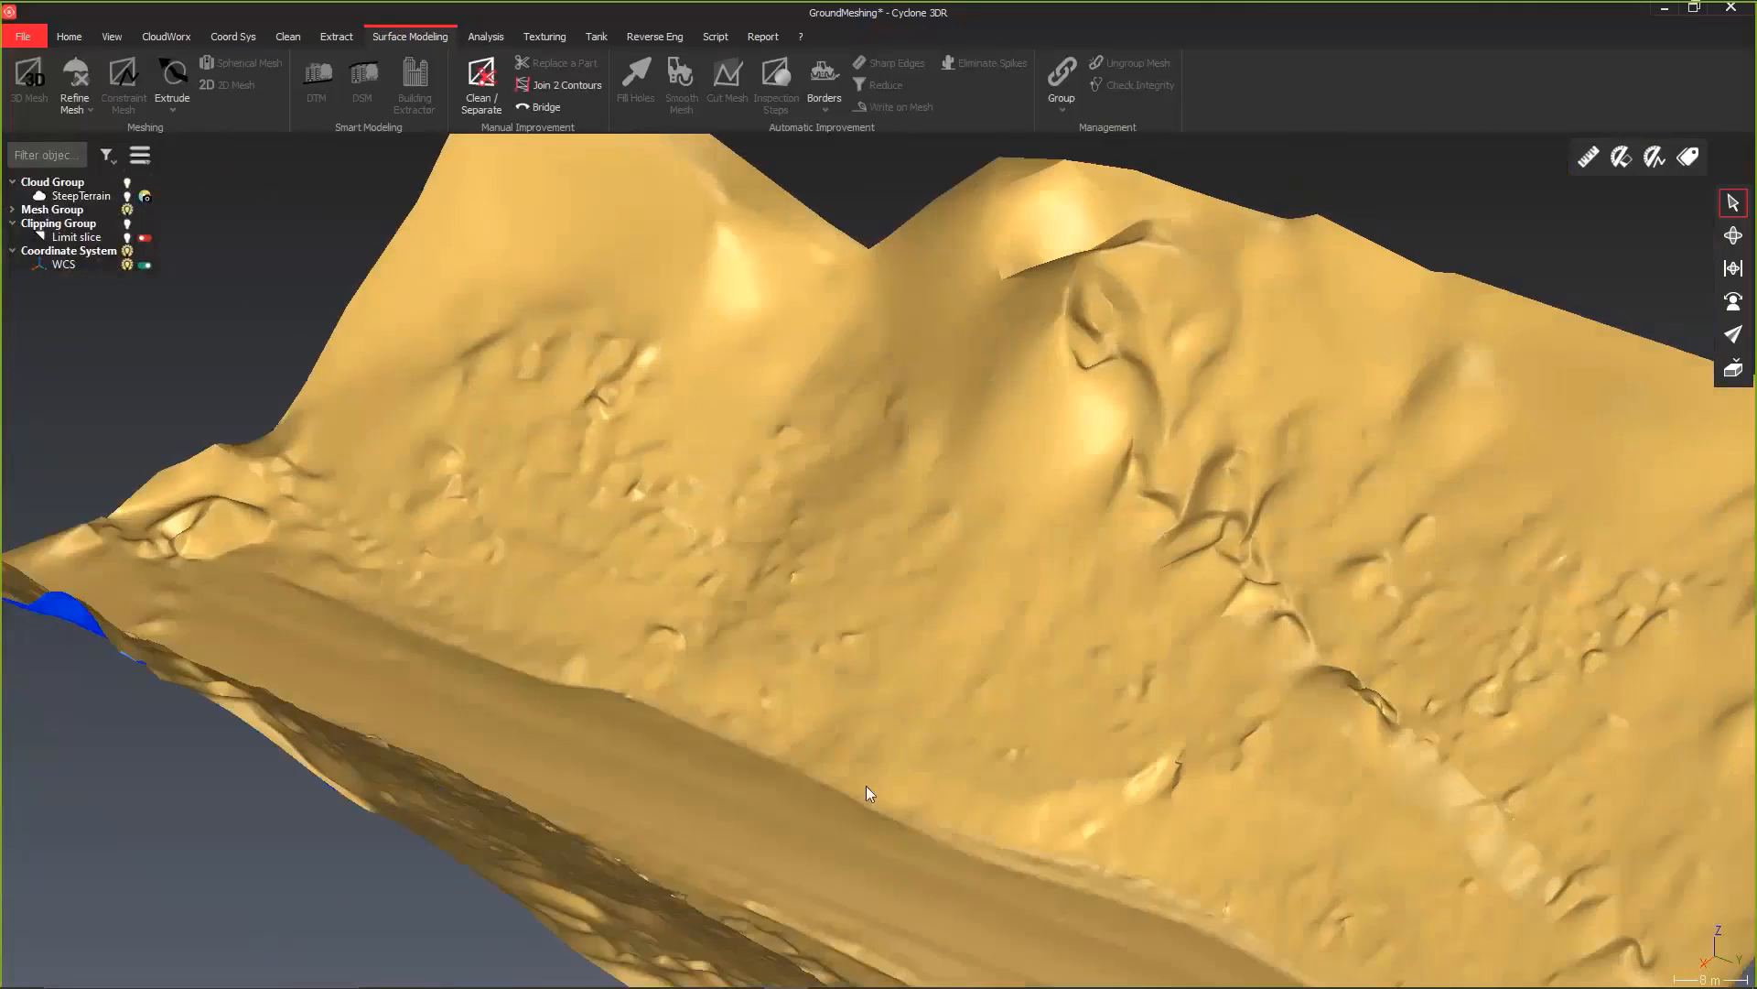
left_click_drag(866, 785, 639, 756)
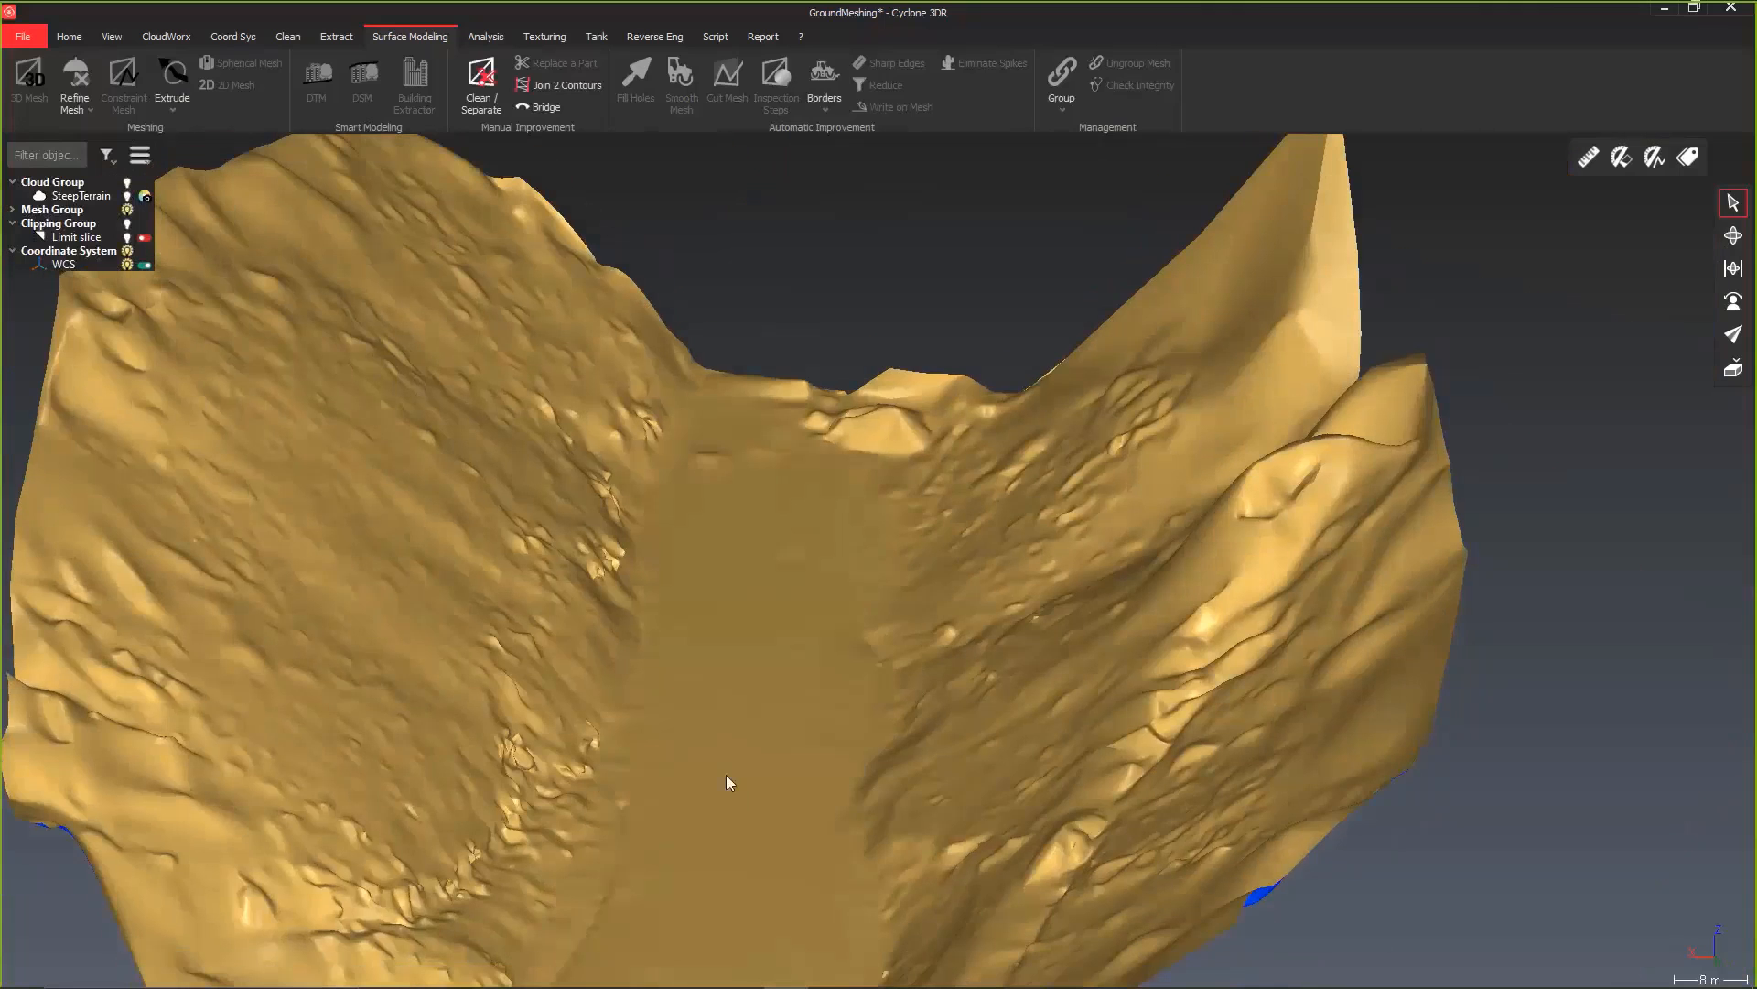
left_click_drag(792, 744, 798, 739)
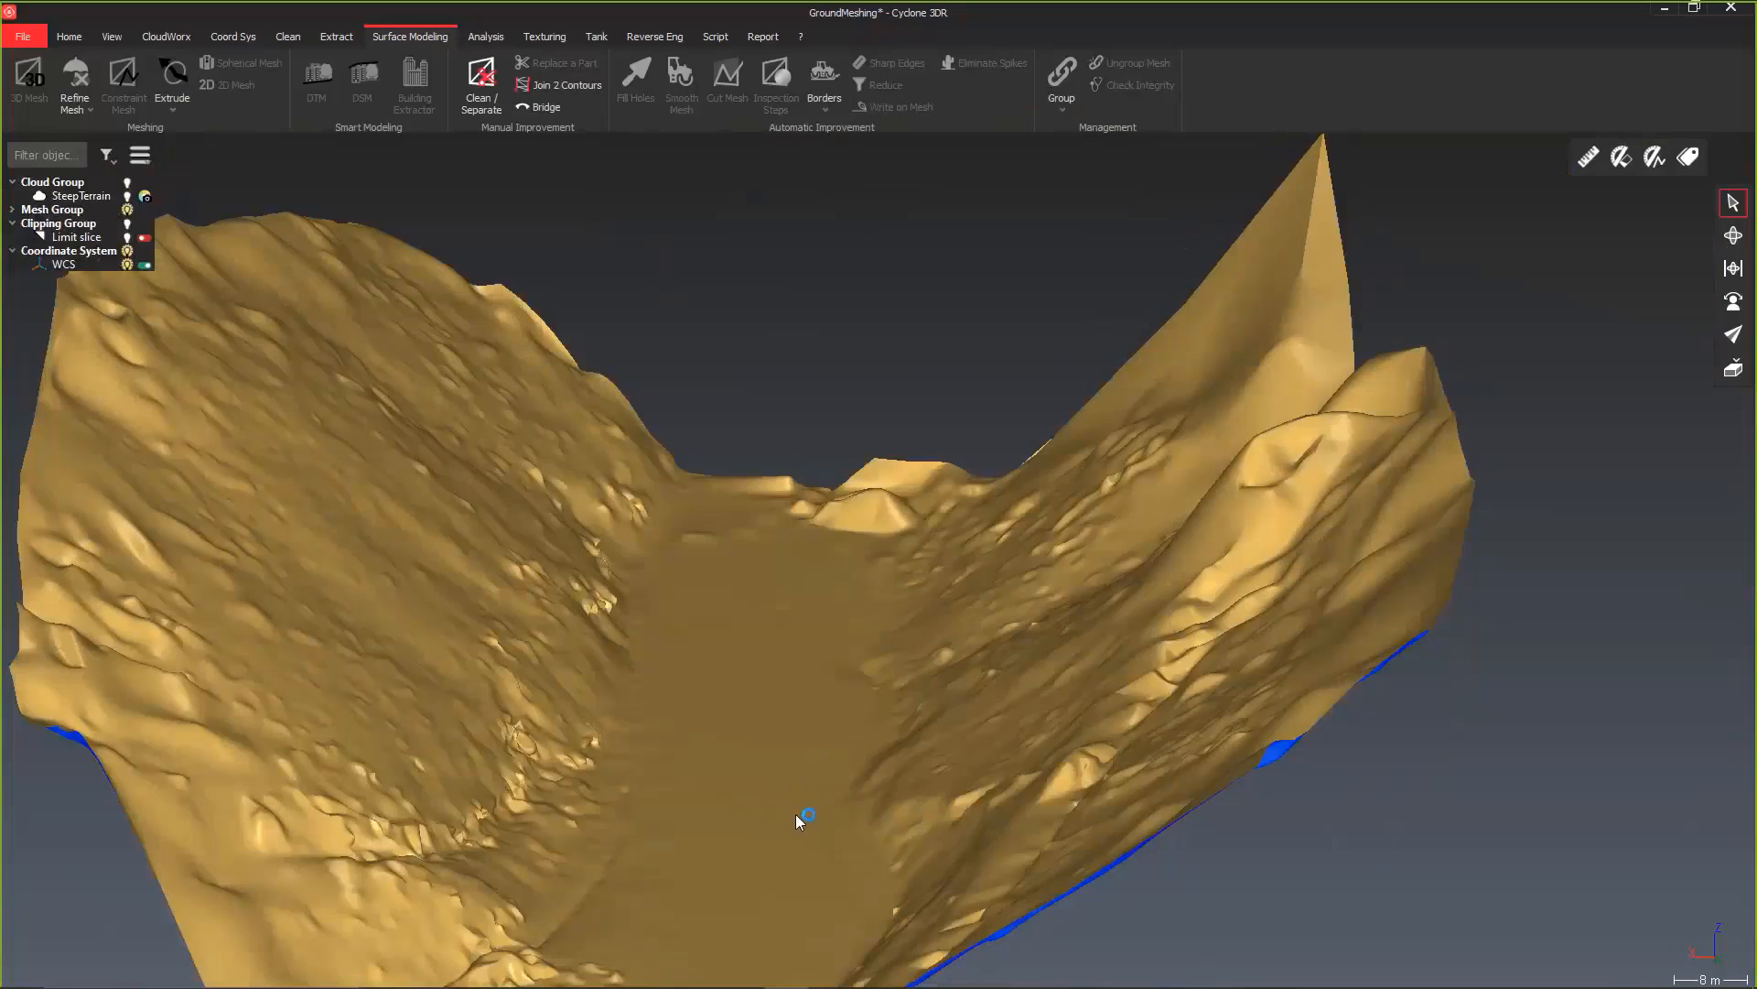
mouse_move(796, 815)
left_mouse_down()
mouse_move(760, 833)
mouse_move(789, 798)
left_mouse_up()
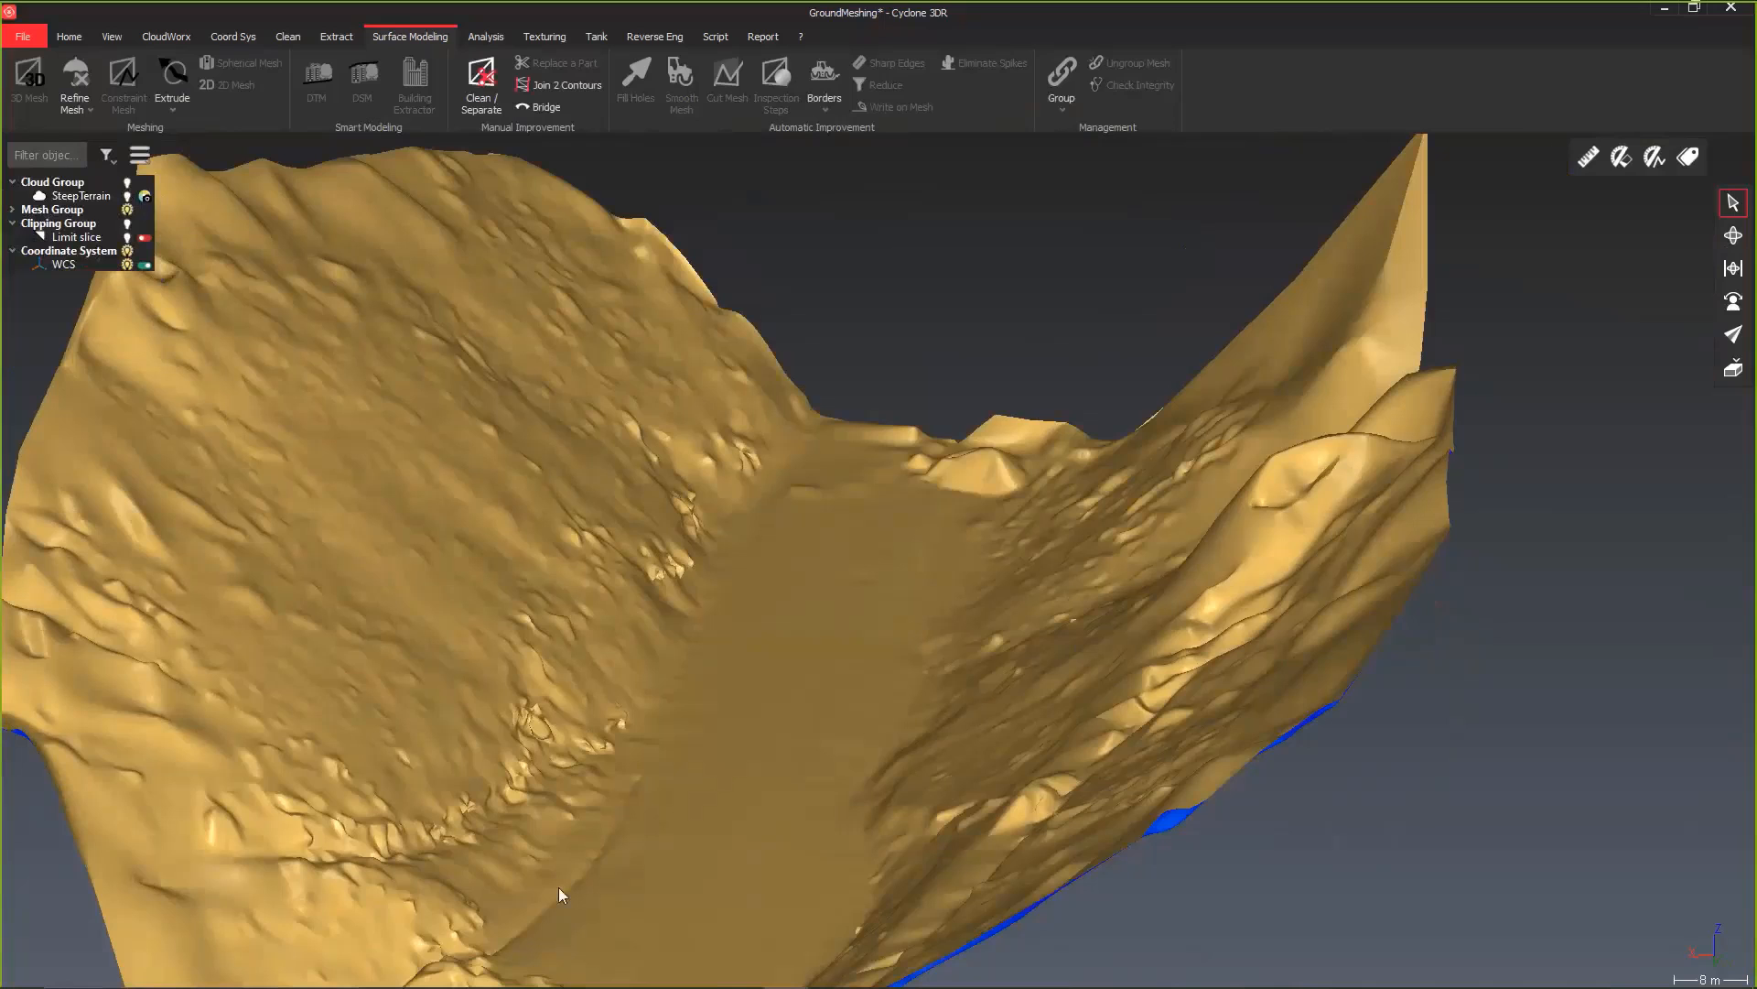
Step: Extract contour lines from the ground mesh at interval 5, emphasizing major lines every 10, over elevations 0 to 151.311
left_click(489, 646)
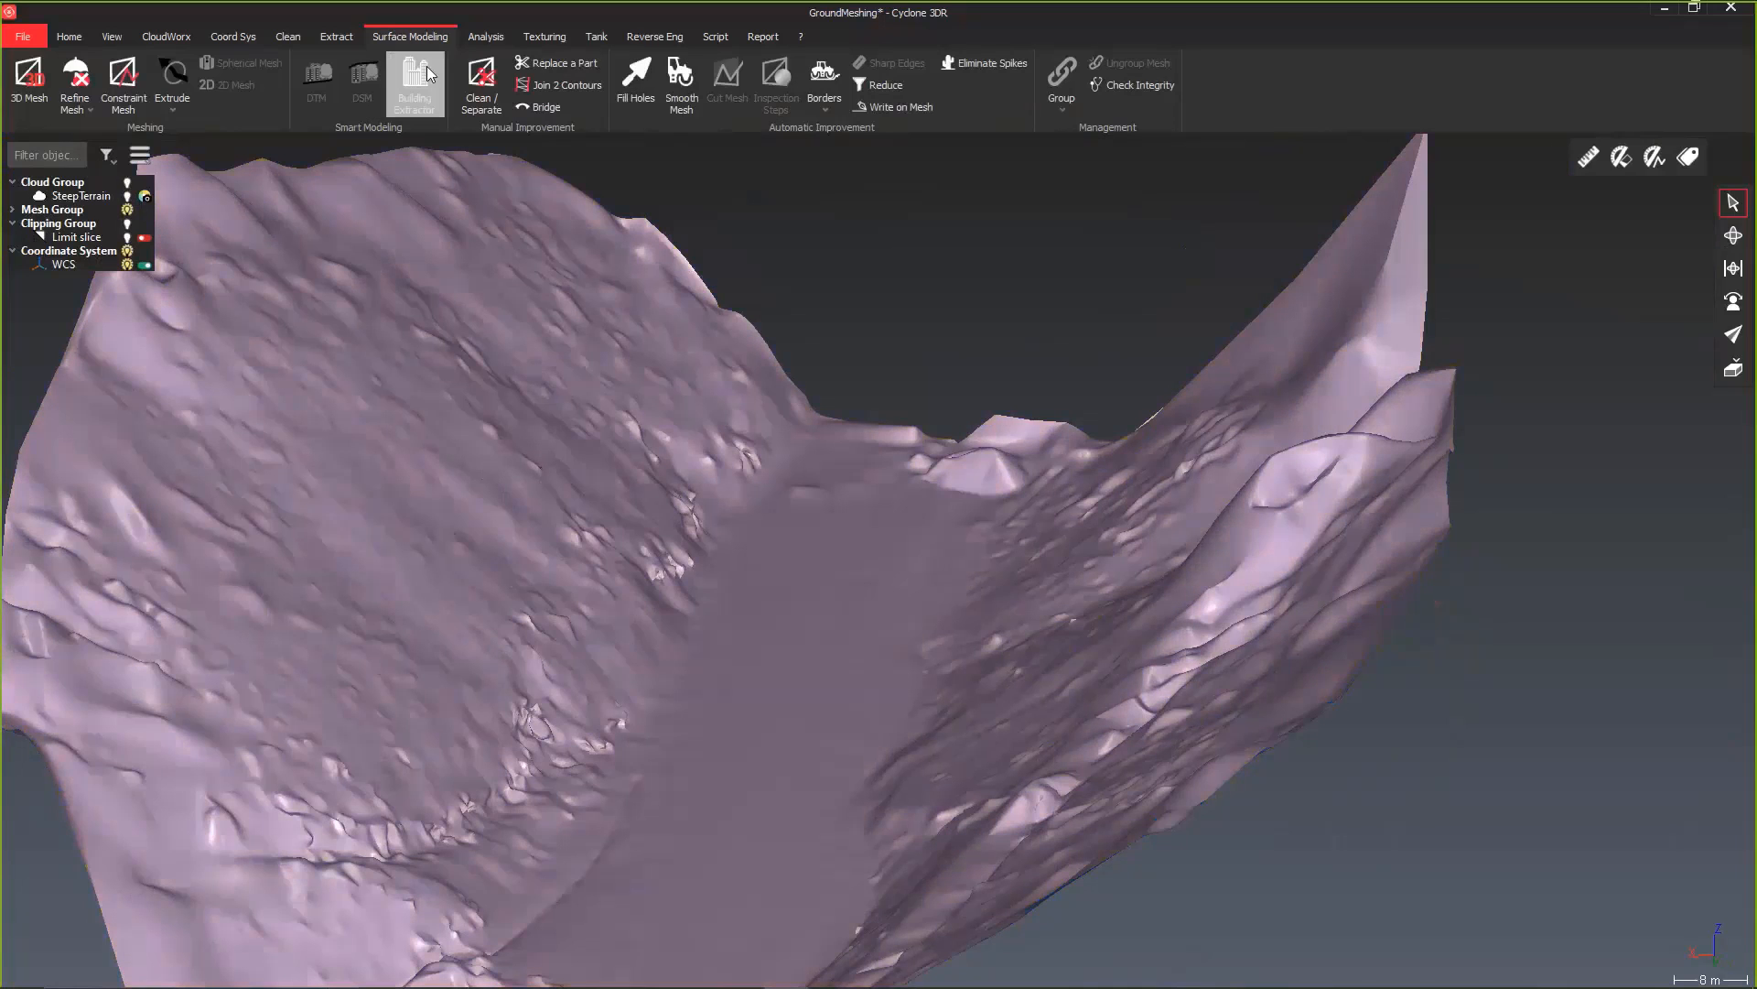
left_click(336, 36)
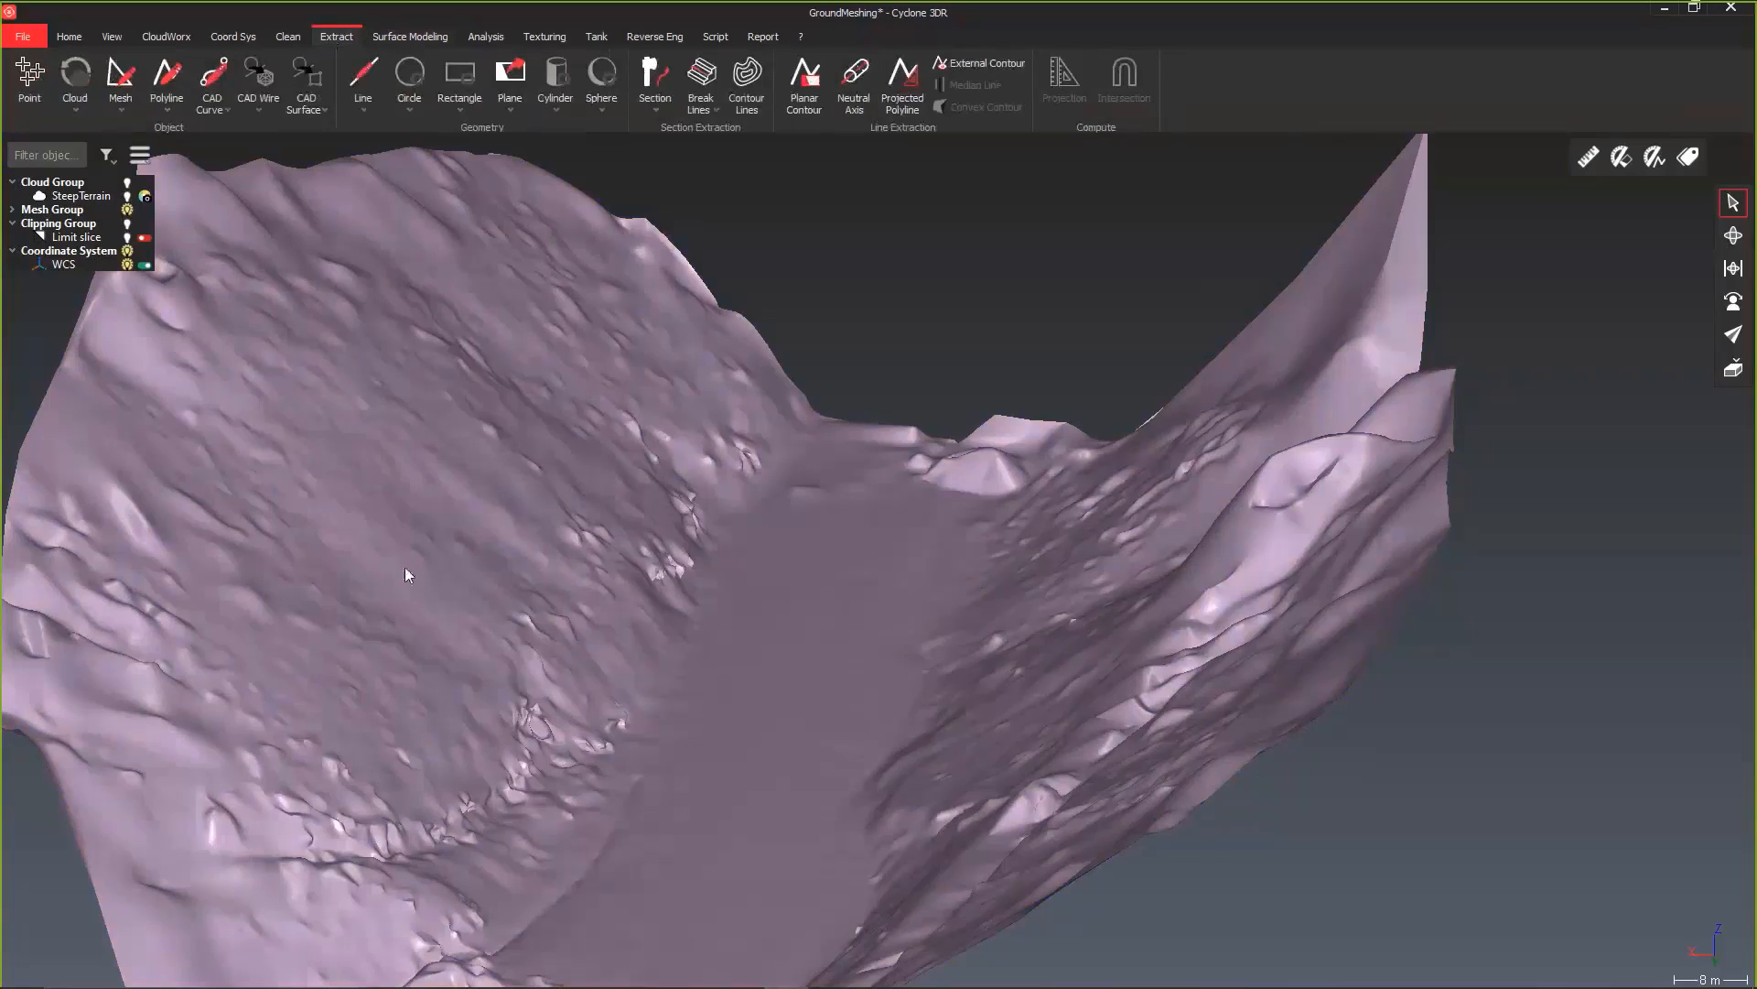
left_click(754, 100)
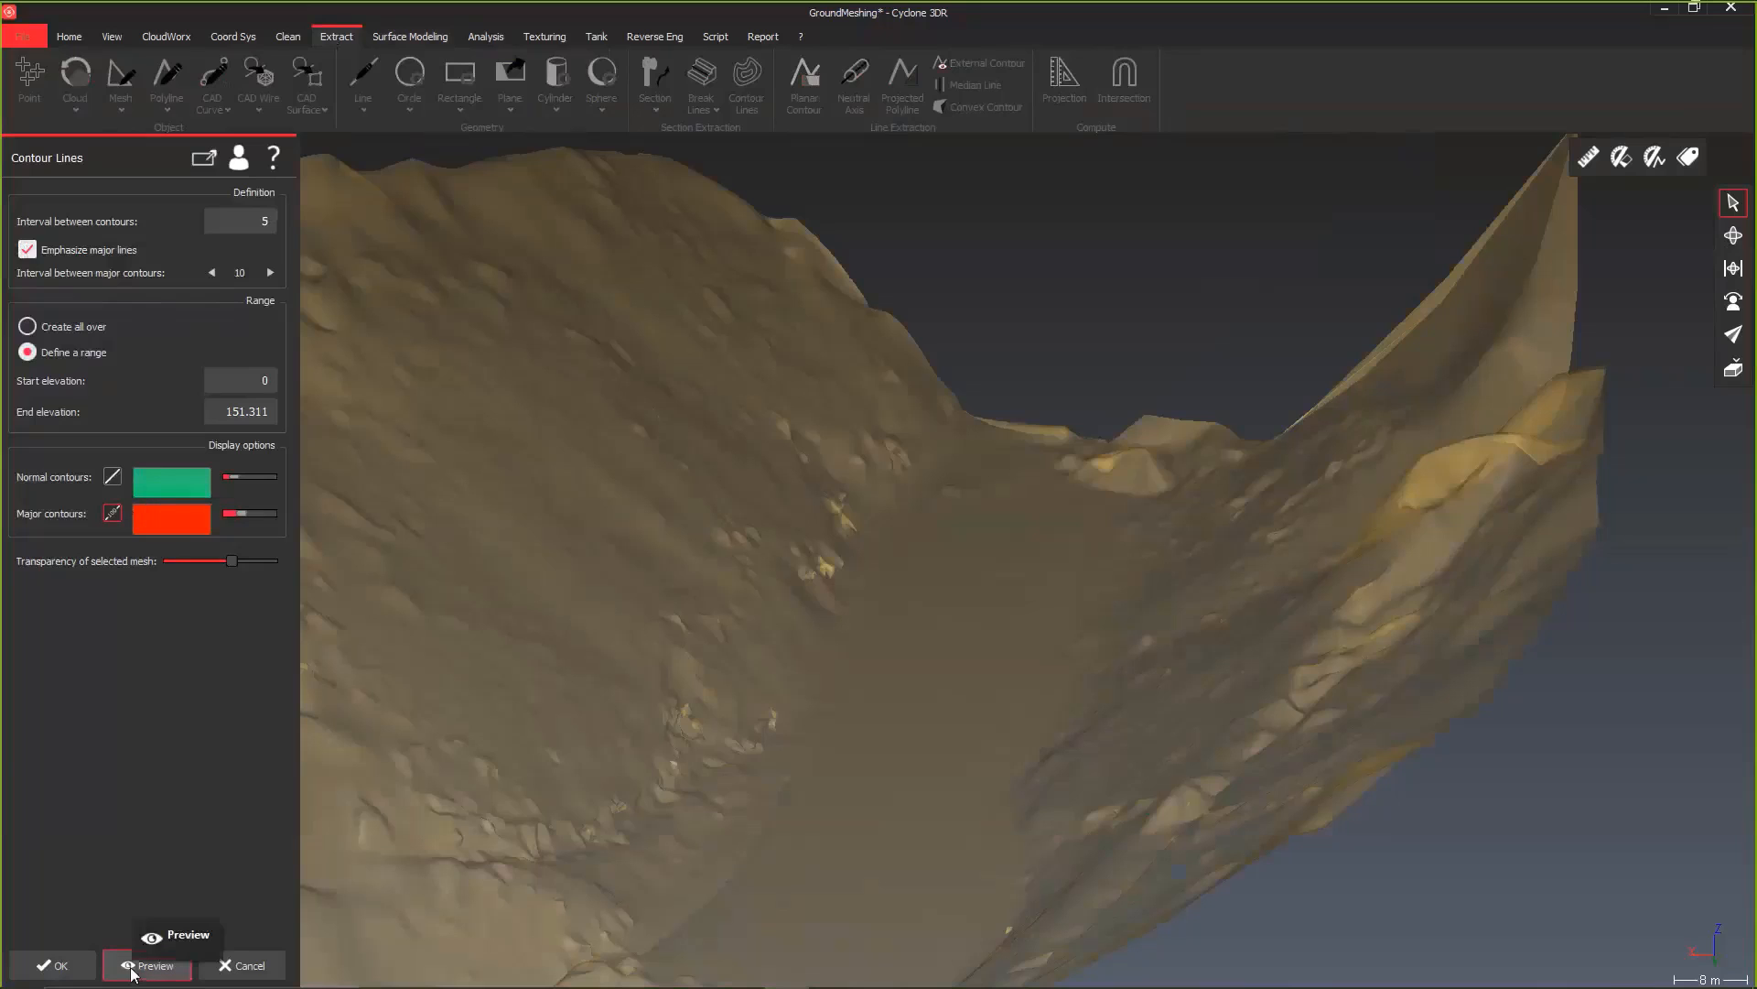
left_click(61, 965)
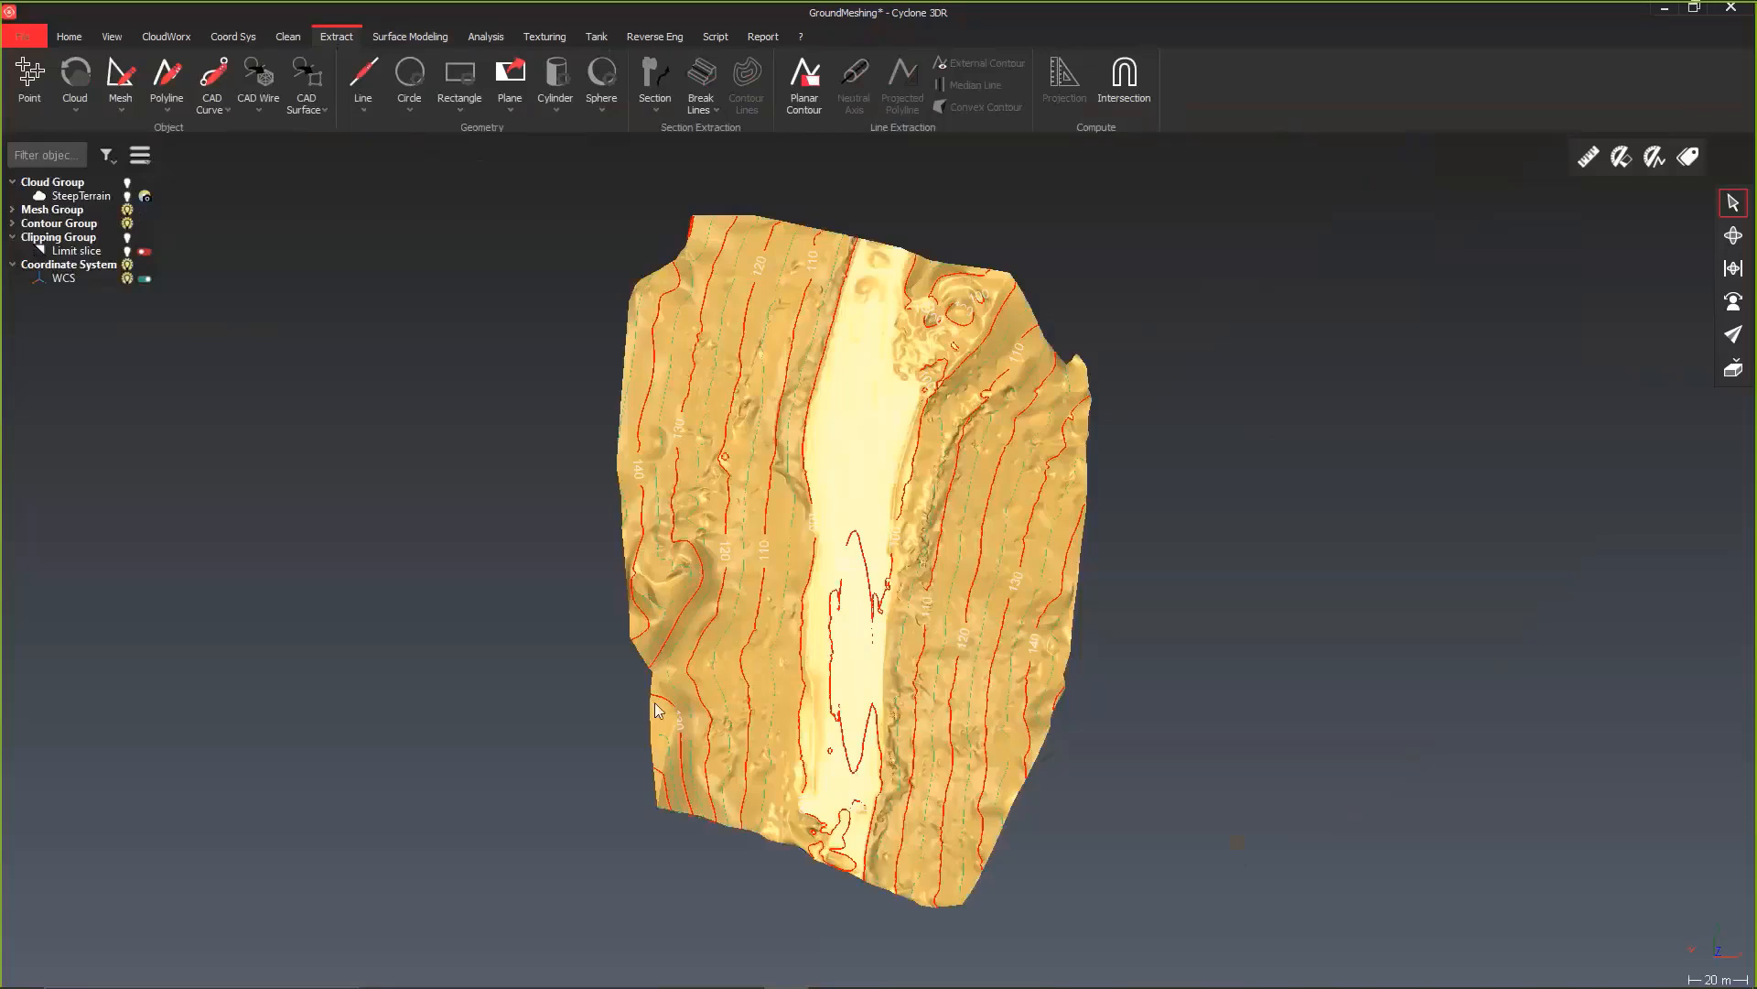
left_click_drag(655, 710, 556, 726)
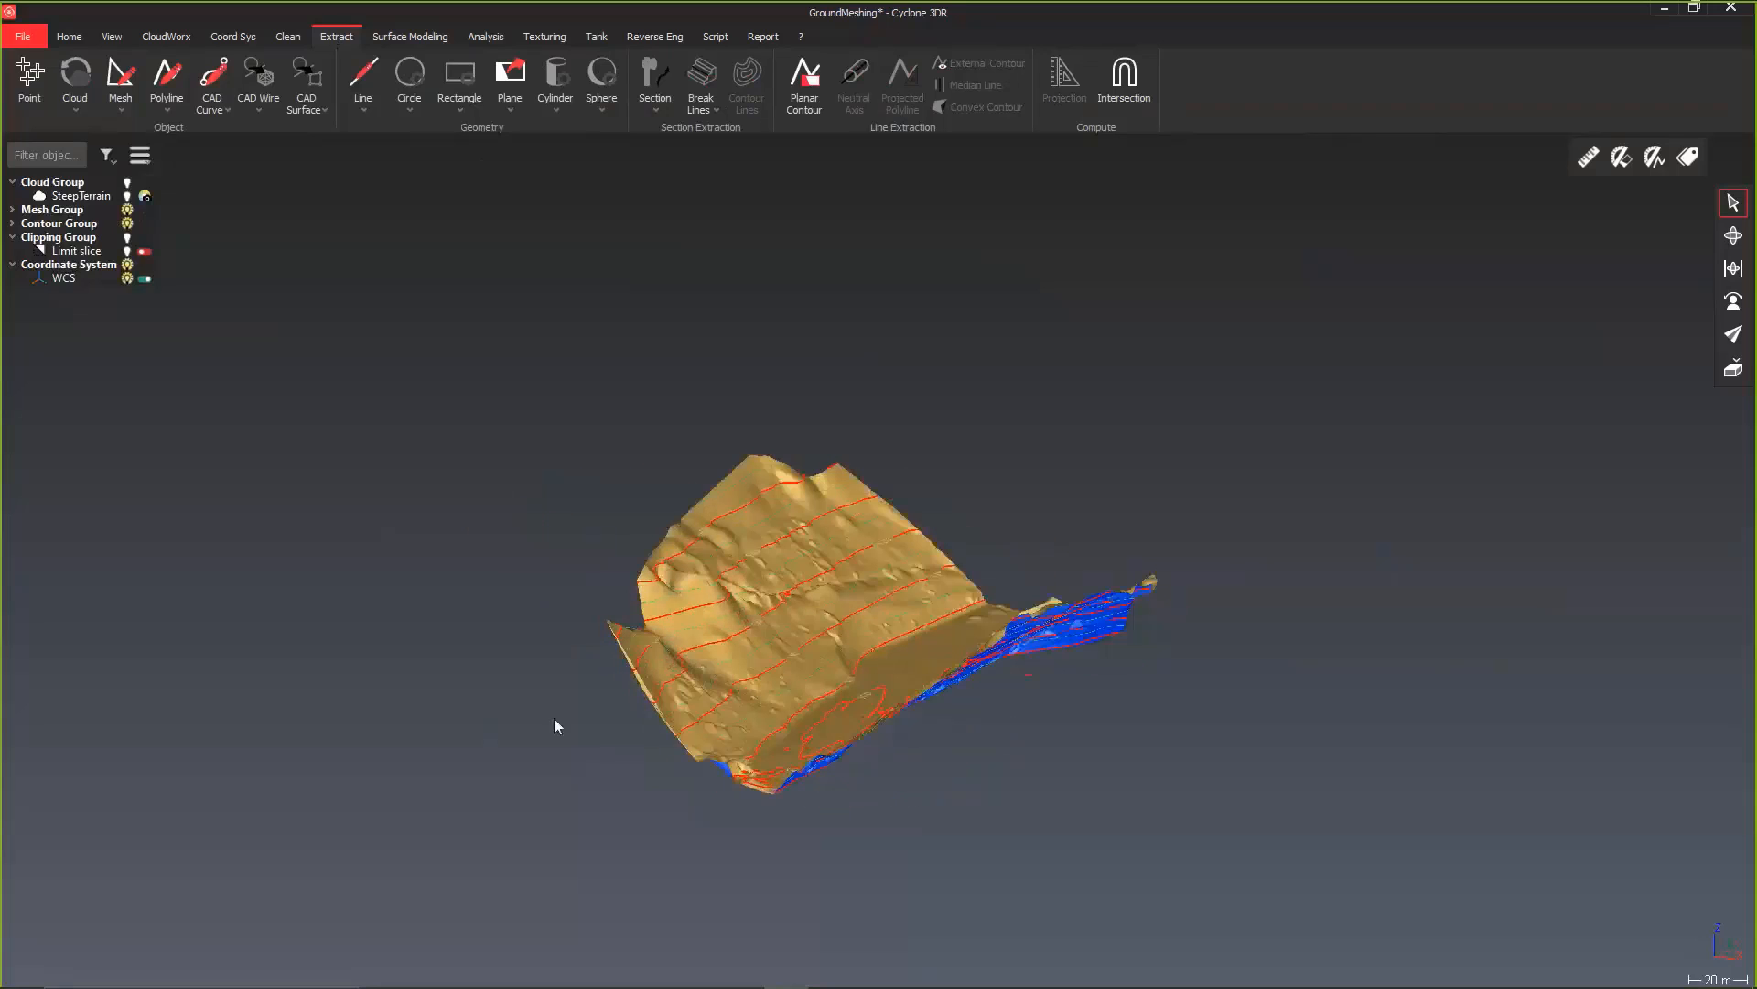
Step: Show the SteepTerrain cloud again and activate the limit slice to cut through cloud, mesh and contours
left_click(127, 197)
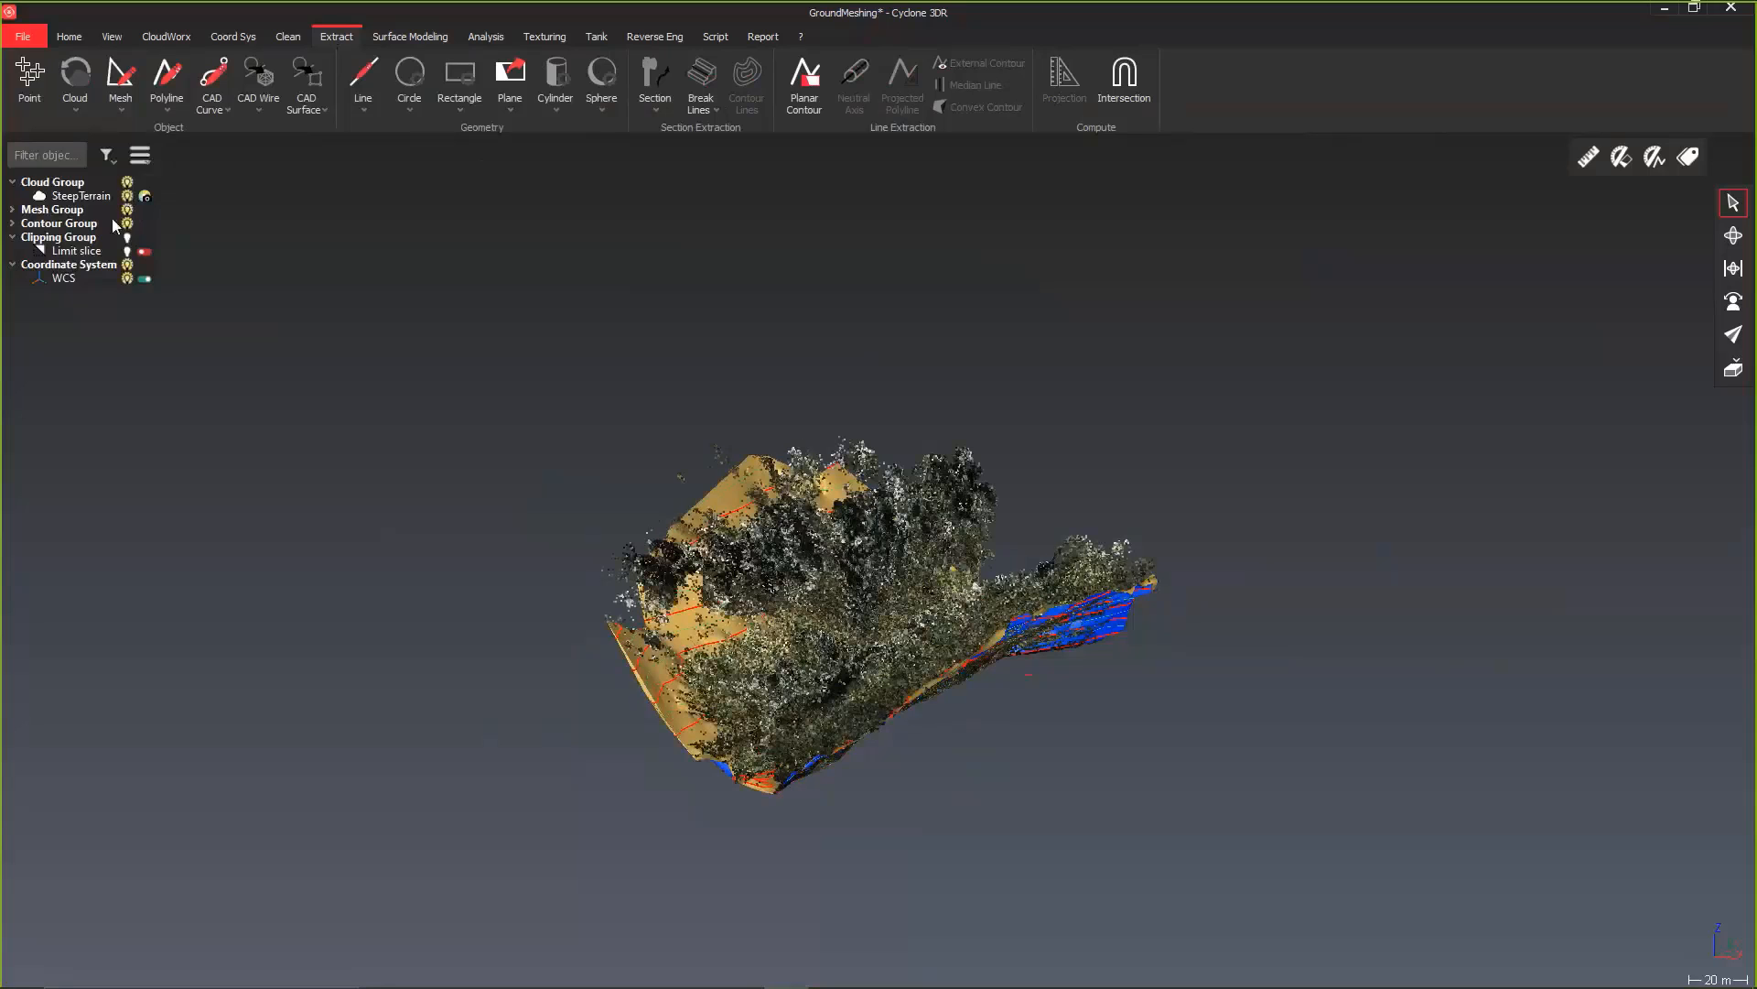
left_click(145, 253)
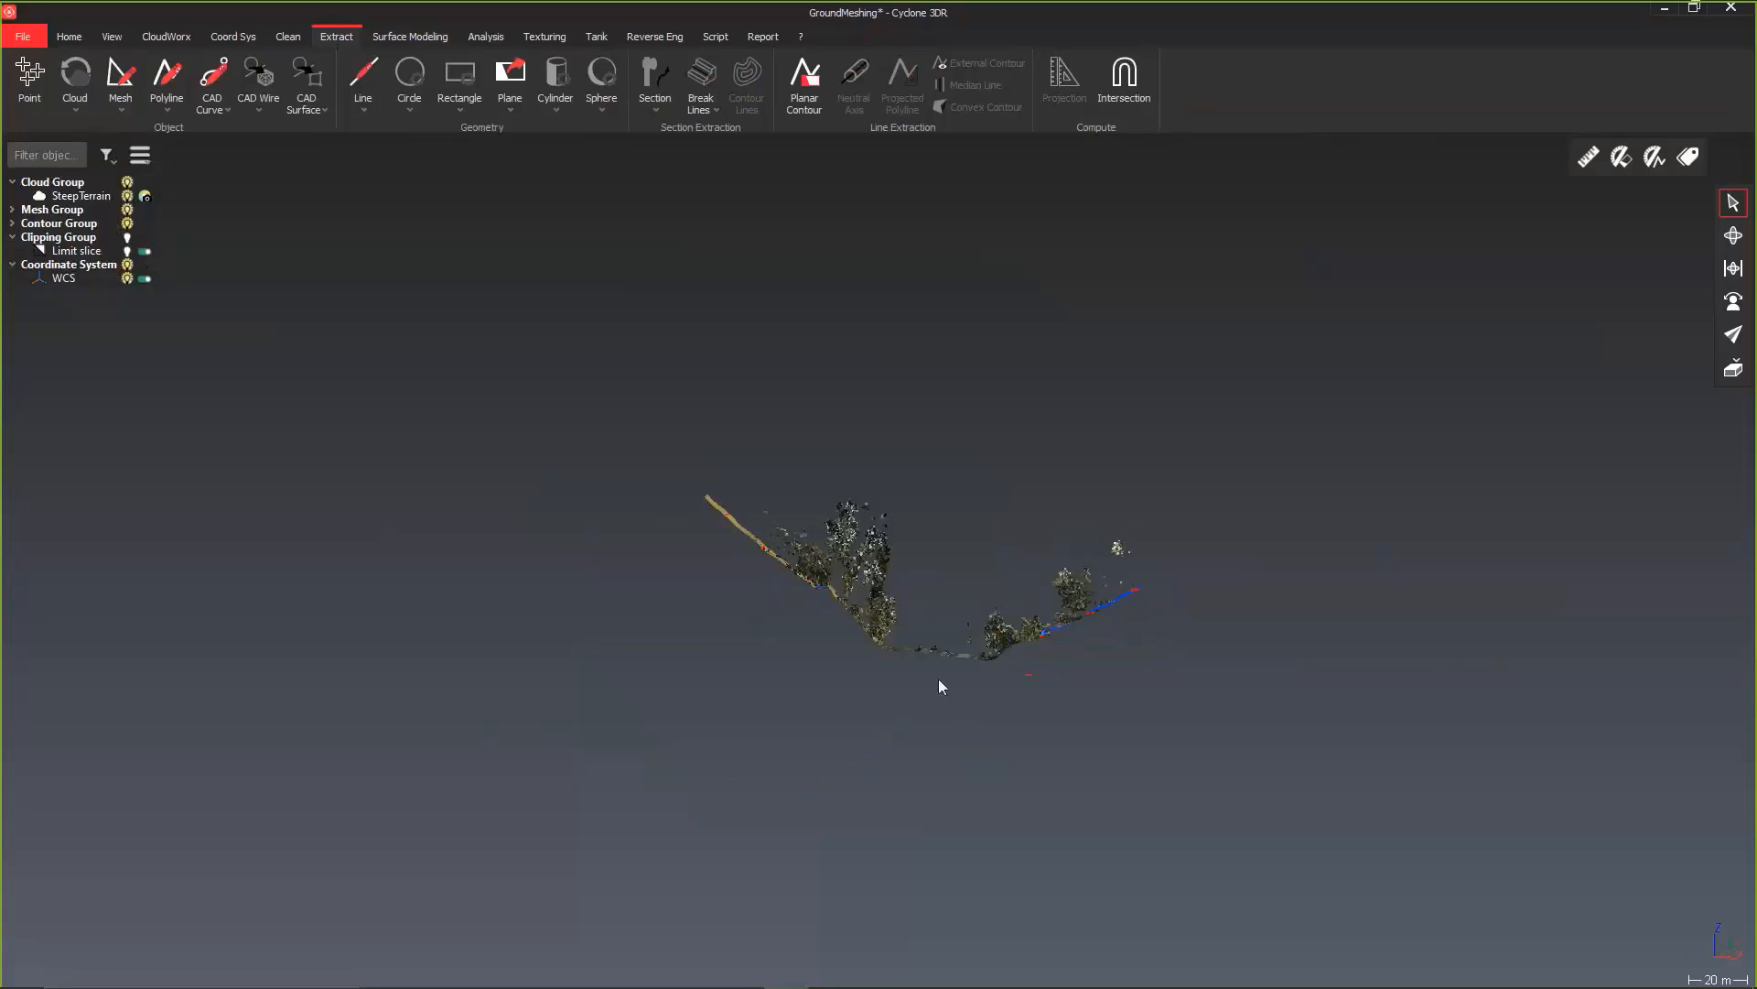
left_click_drag(993, 667, 994, 642)
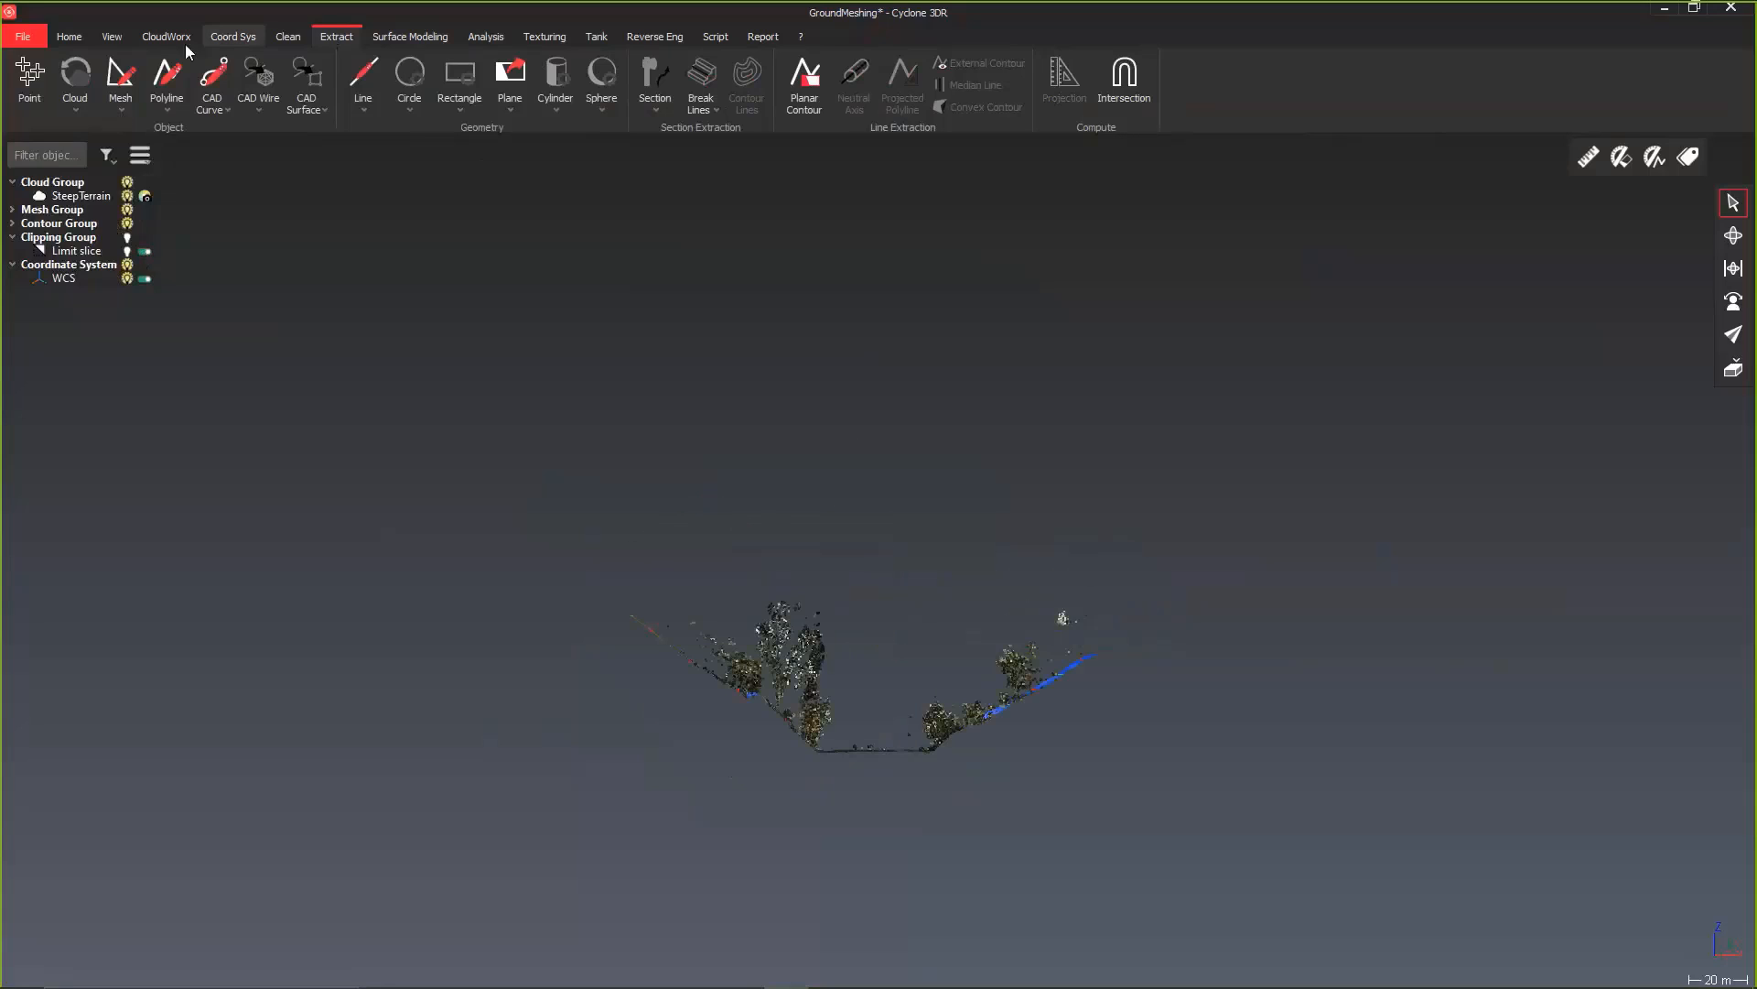
Step: Show the slice in the Front predefined view and compare the mesh with the ground points across the valley
left_click(116, 40)
left_click(106, 104)
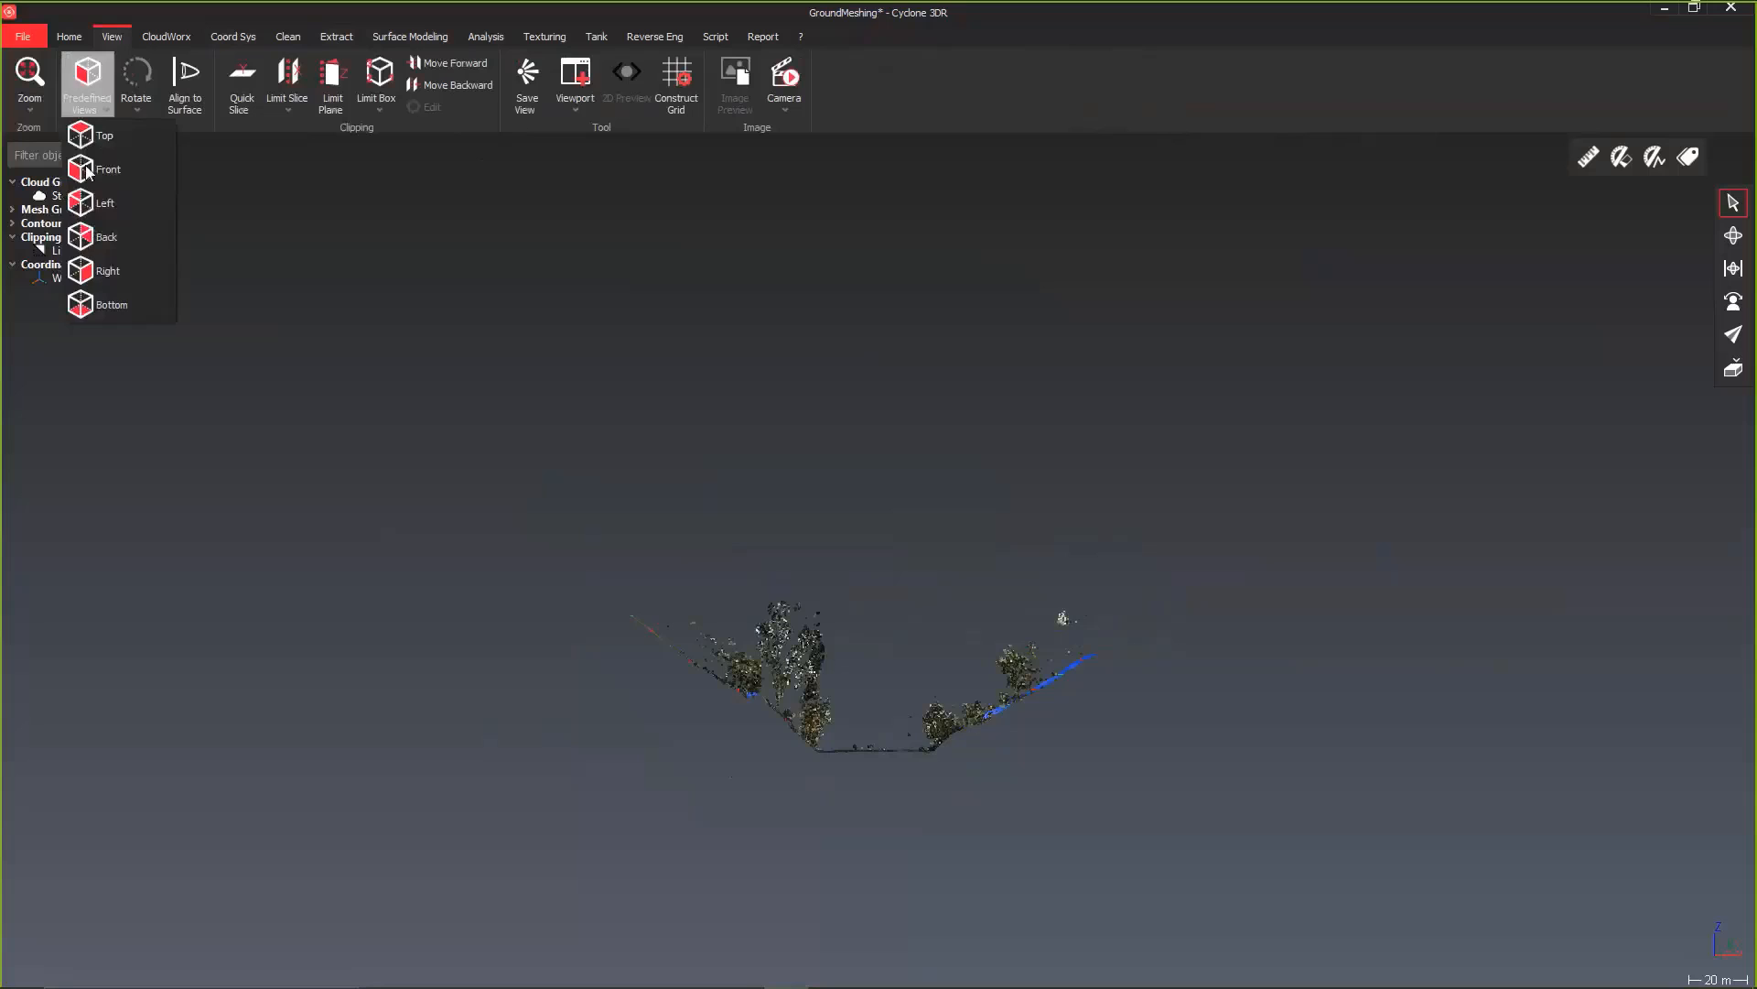
left_click(86, 169)
scroll(808, 744, "up", 10)
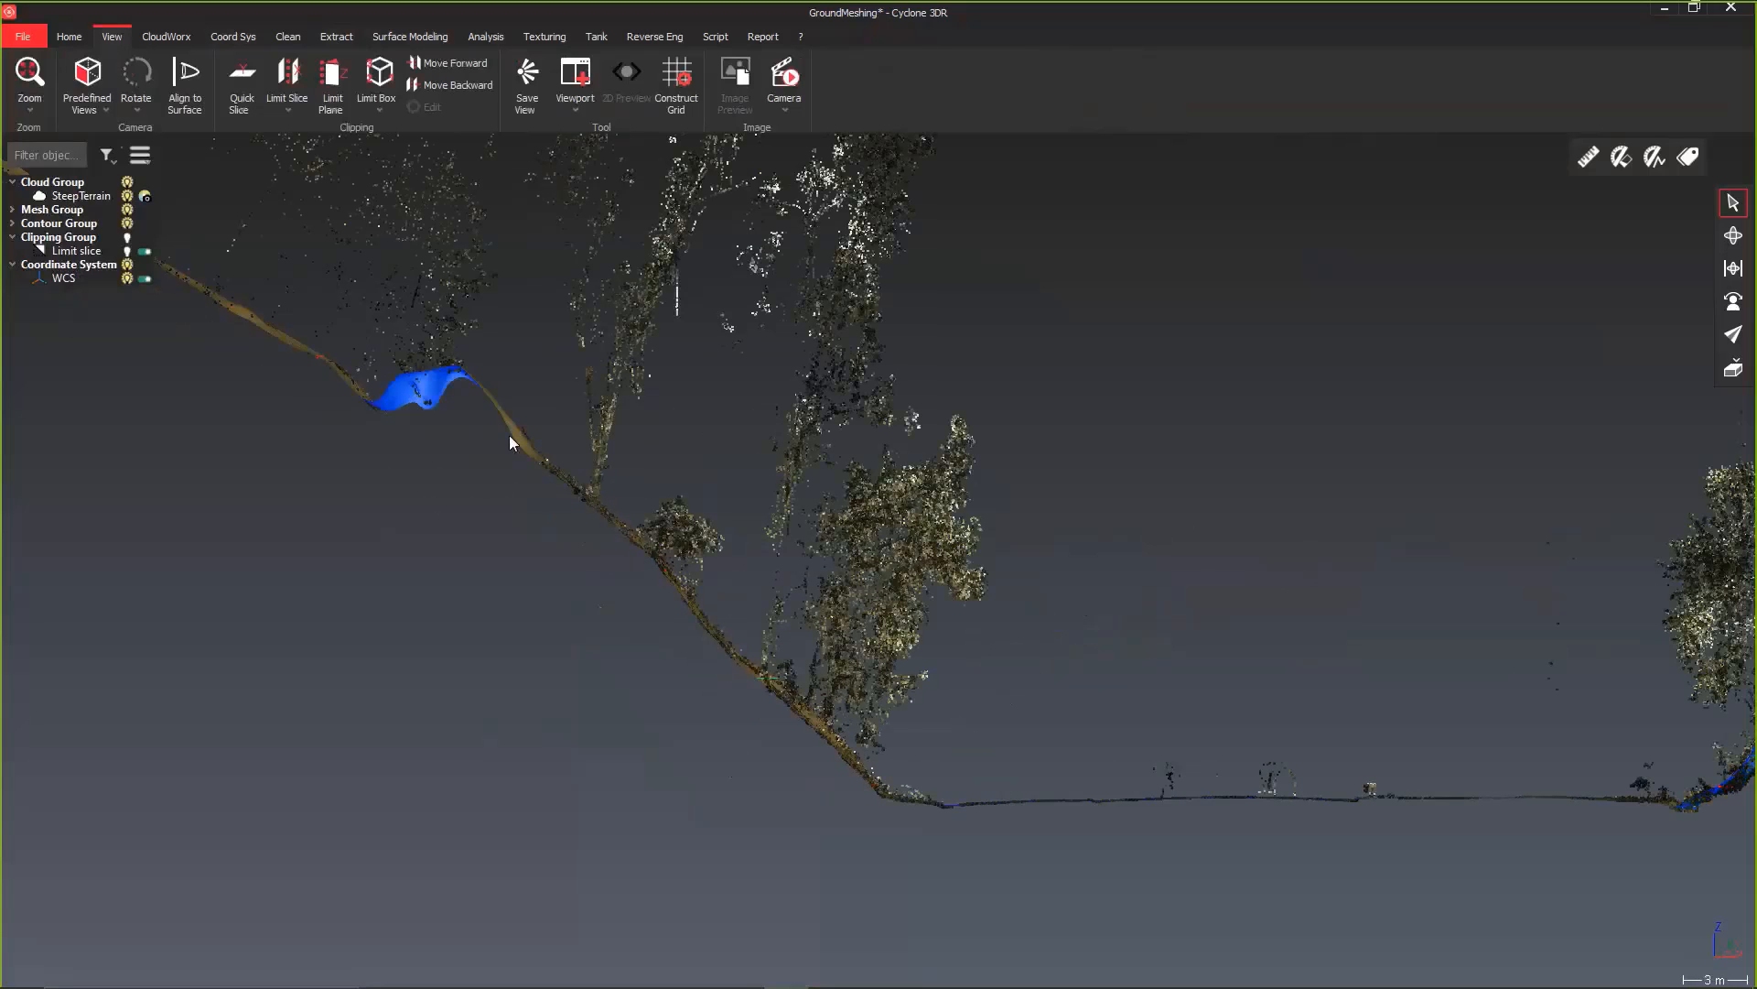
middle_click_drag(1018, 749, 1040, 710)
scroll(925, 682, "down", 5)
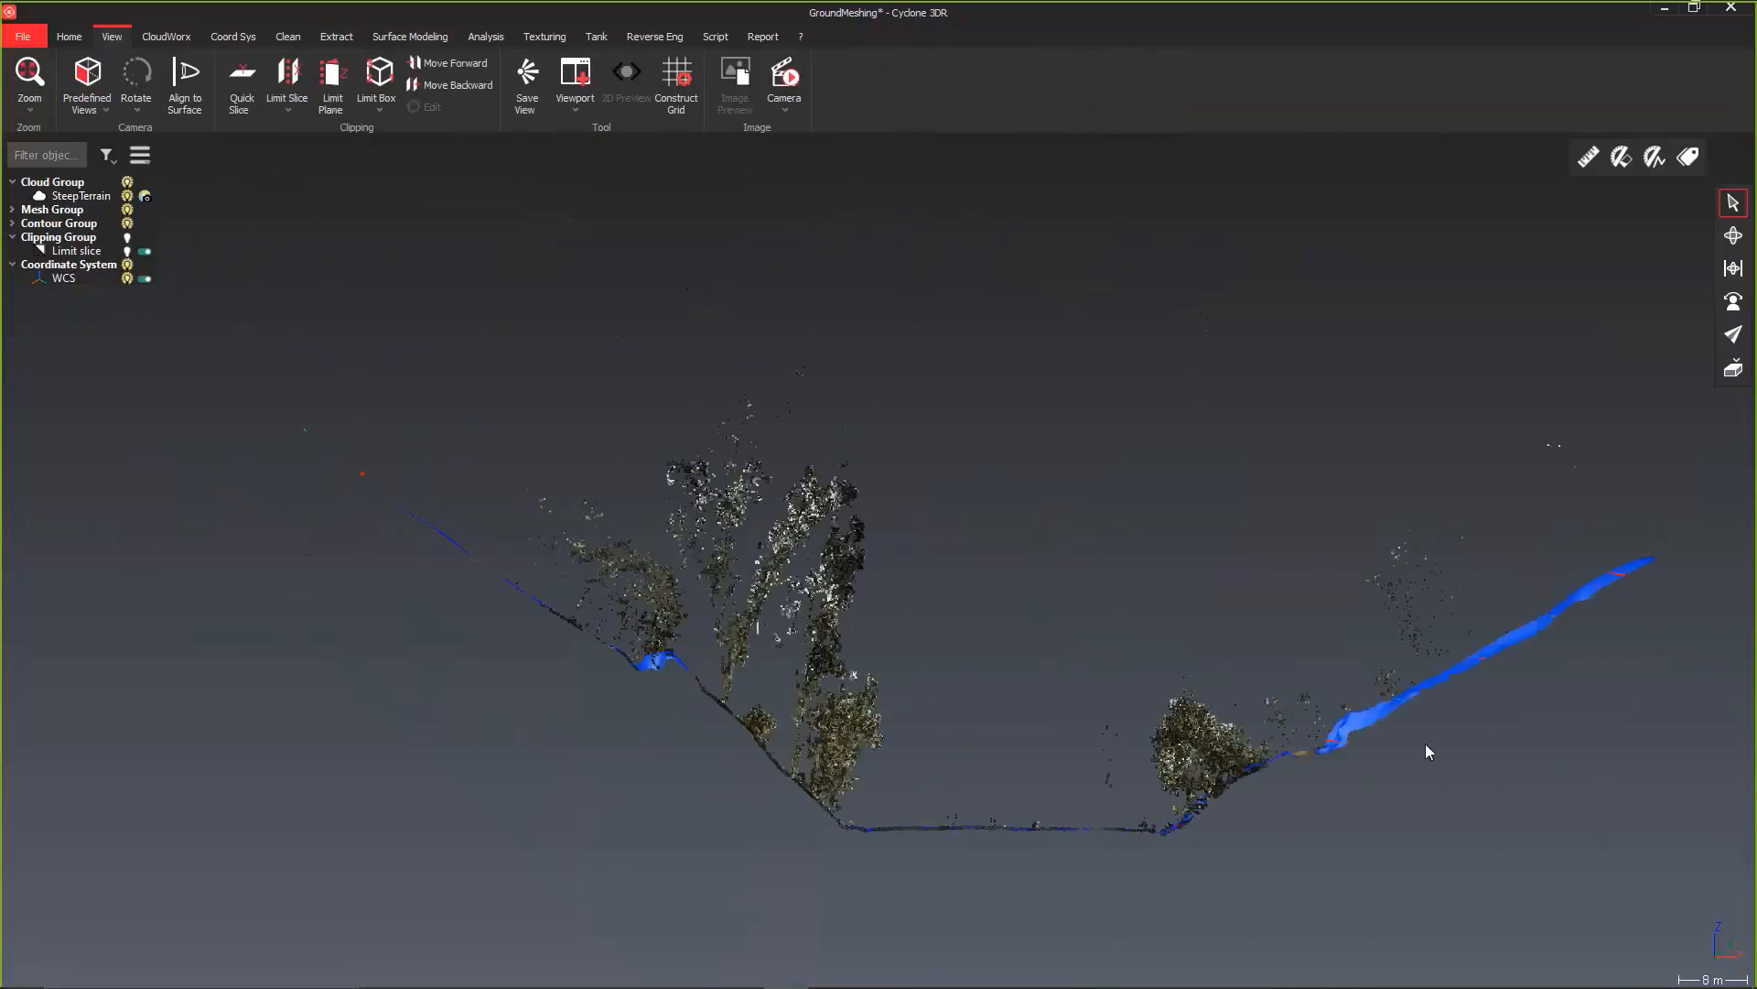
scroll(1425, 743, "up", 2)
left_click(1100, 822)
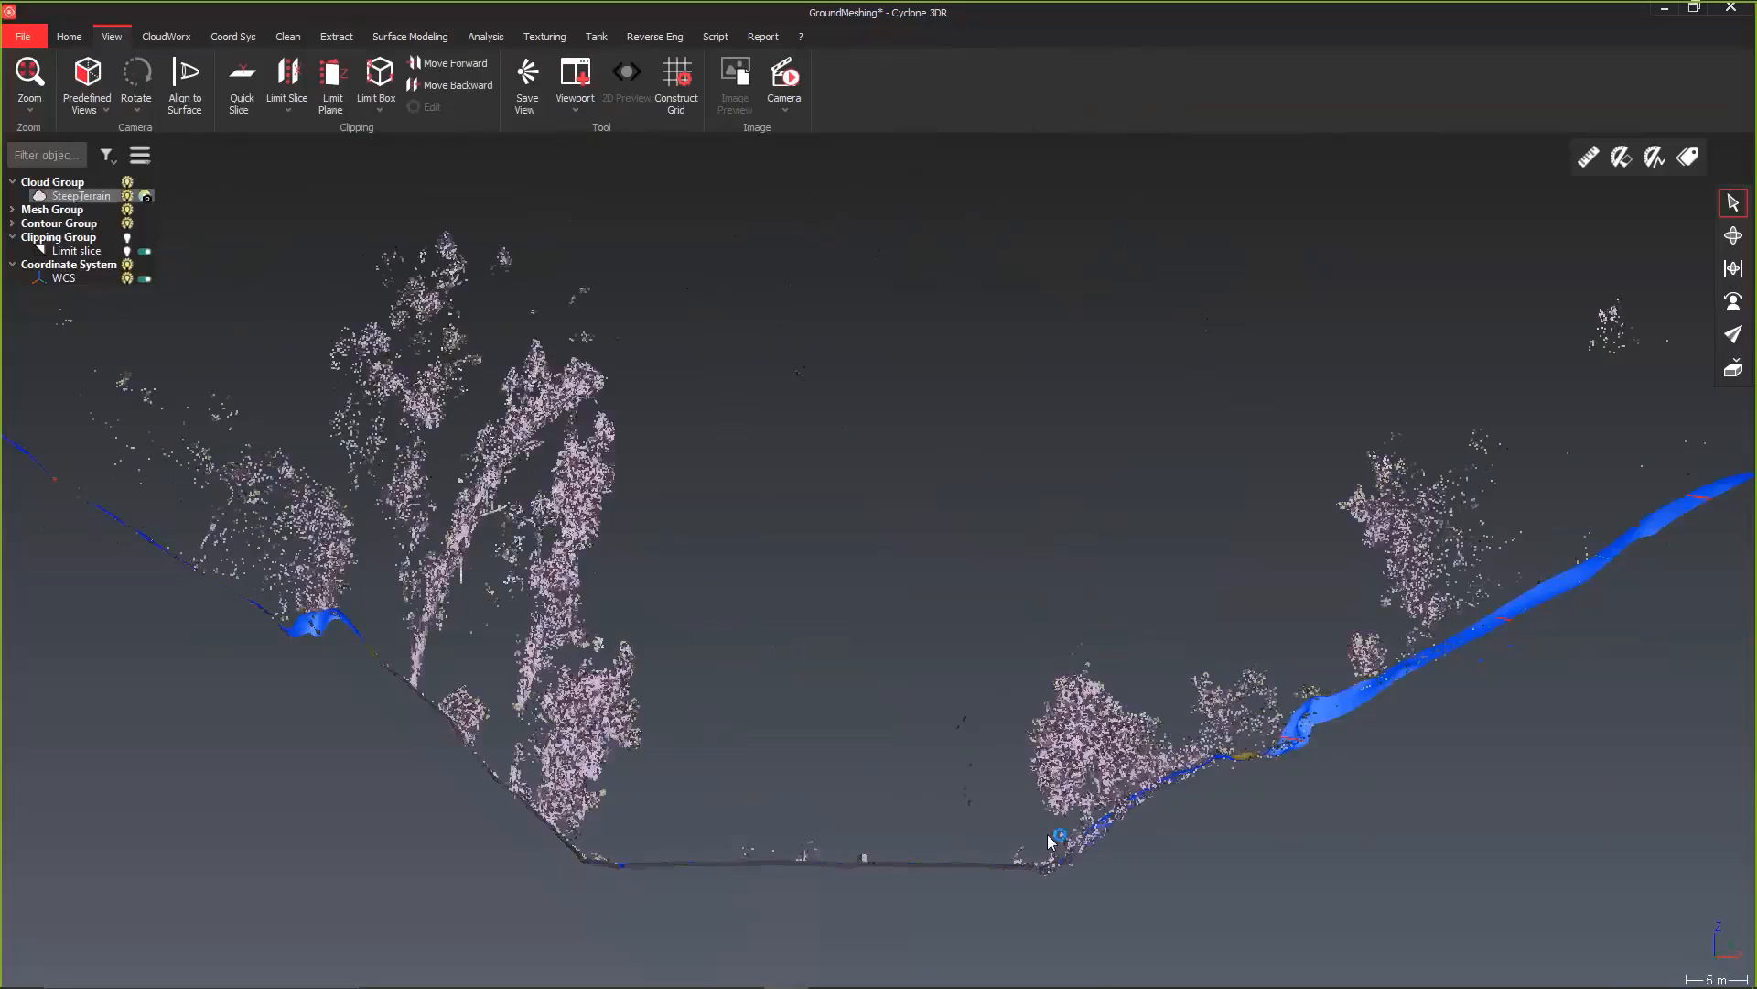
middle_click_drag(1038, 840, 1005, 851)
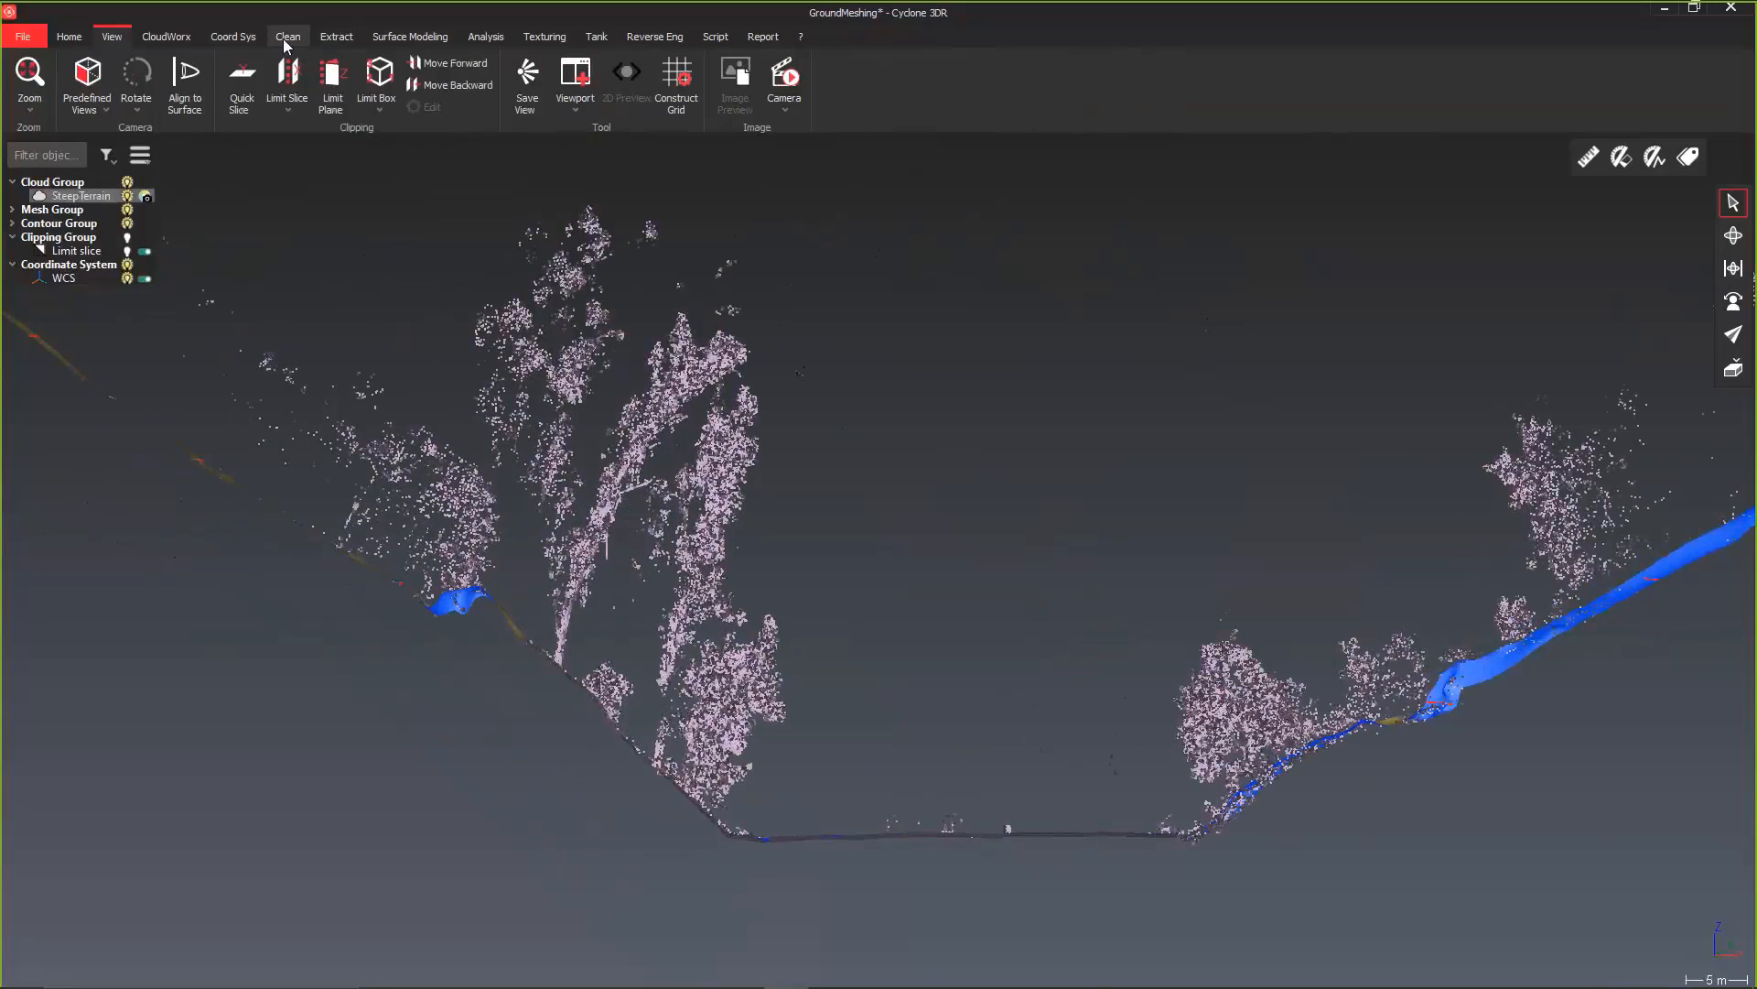
Step: Move the limit slice forward twice to check the mesh against the cloud in further cross-sections
left_click(170, 36)
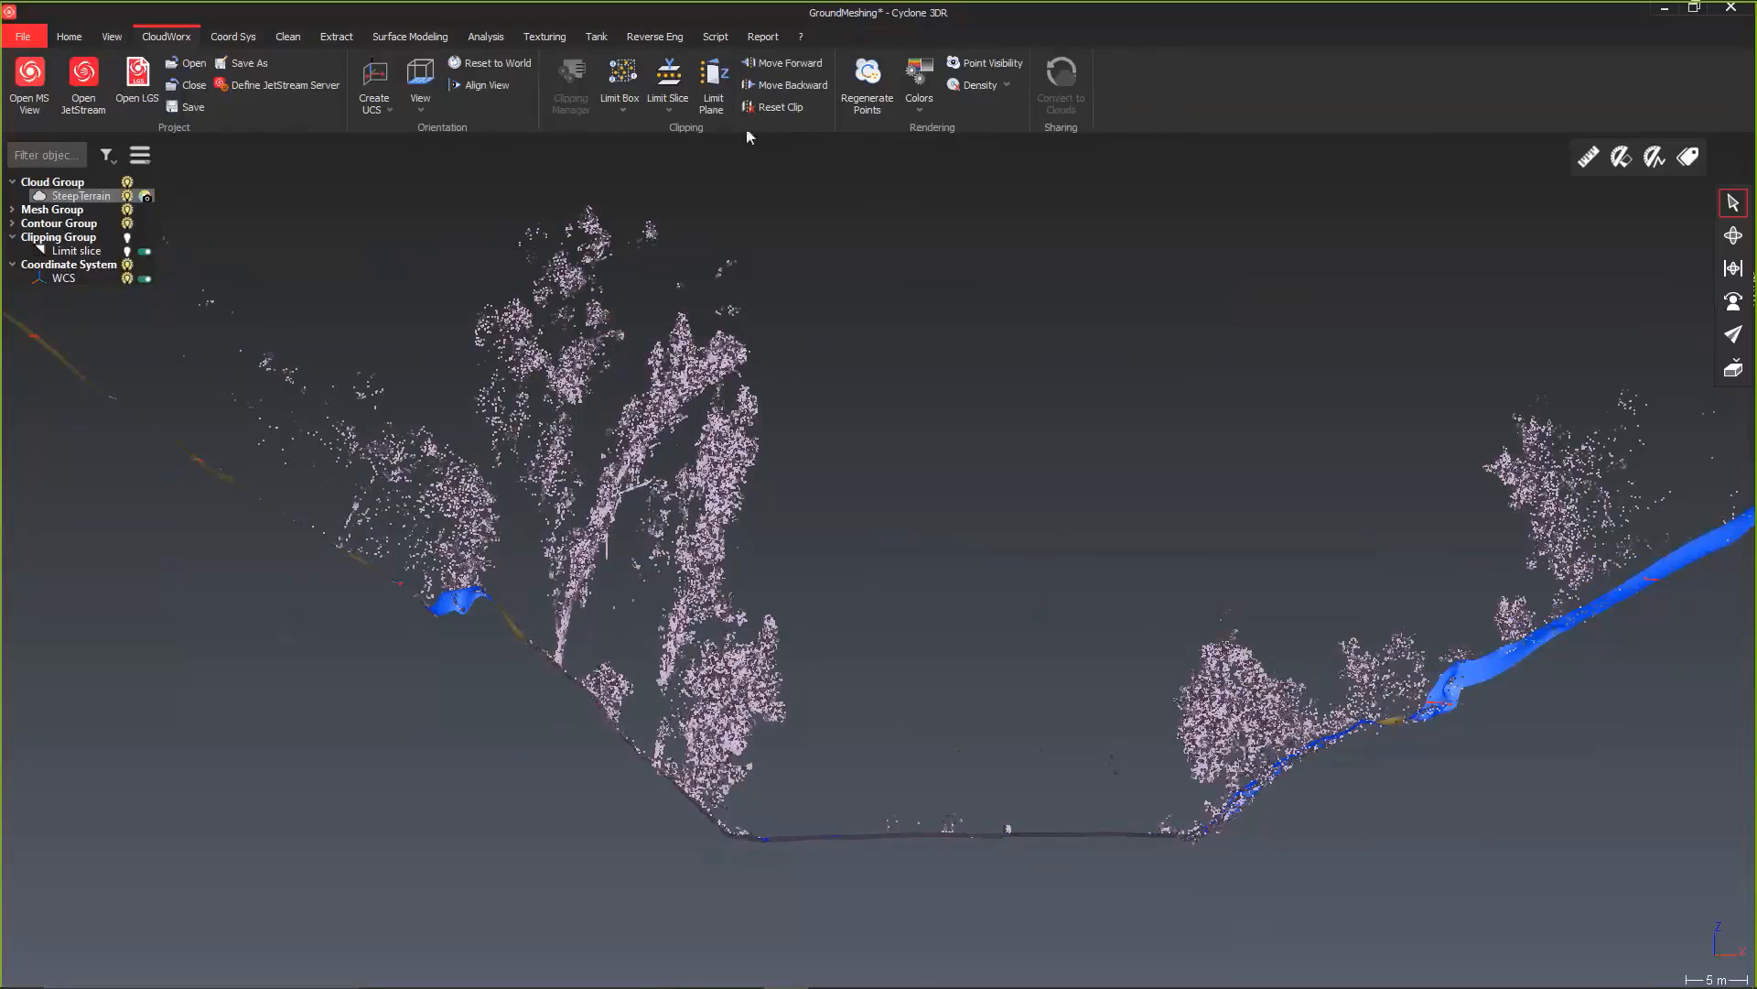
left_click(801, 64)
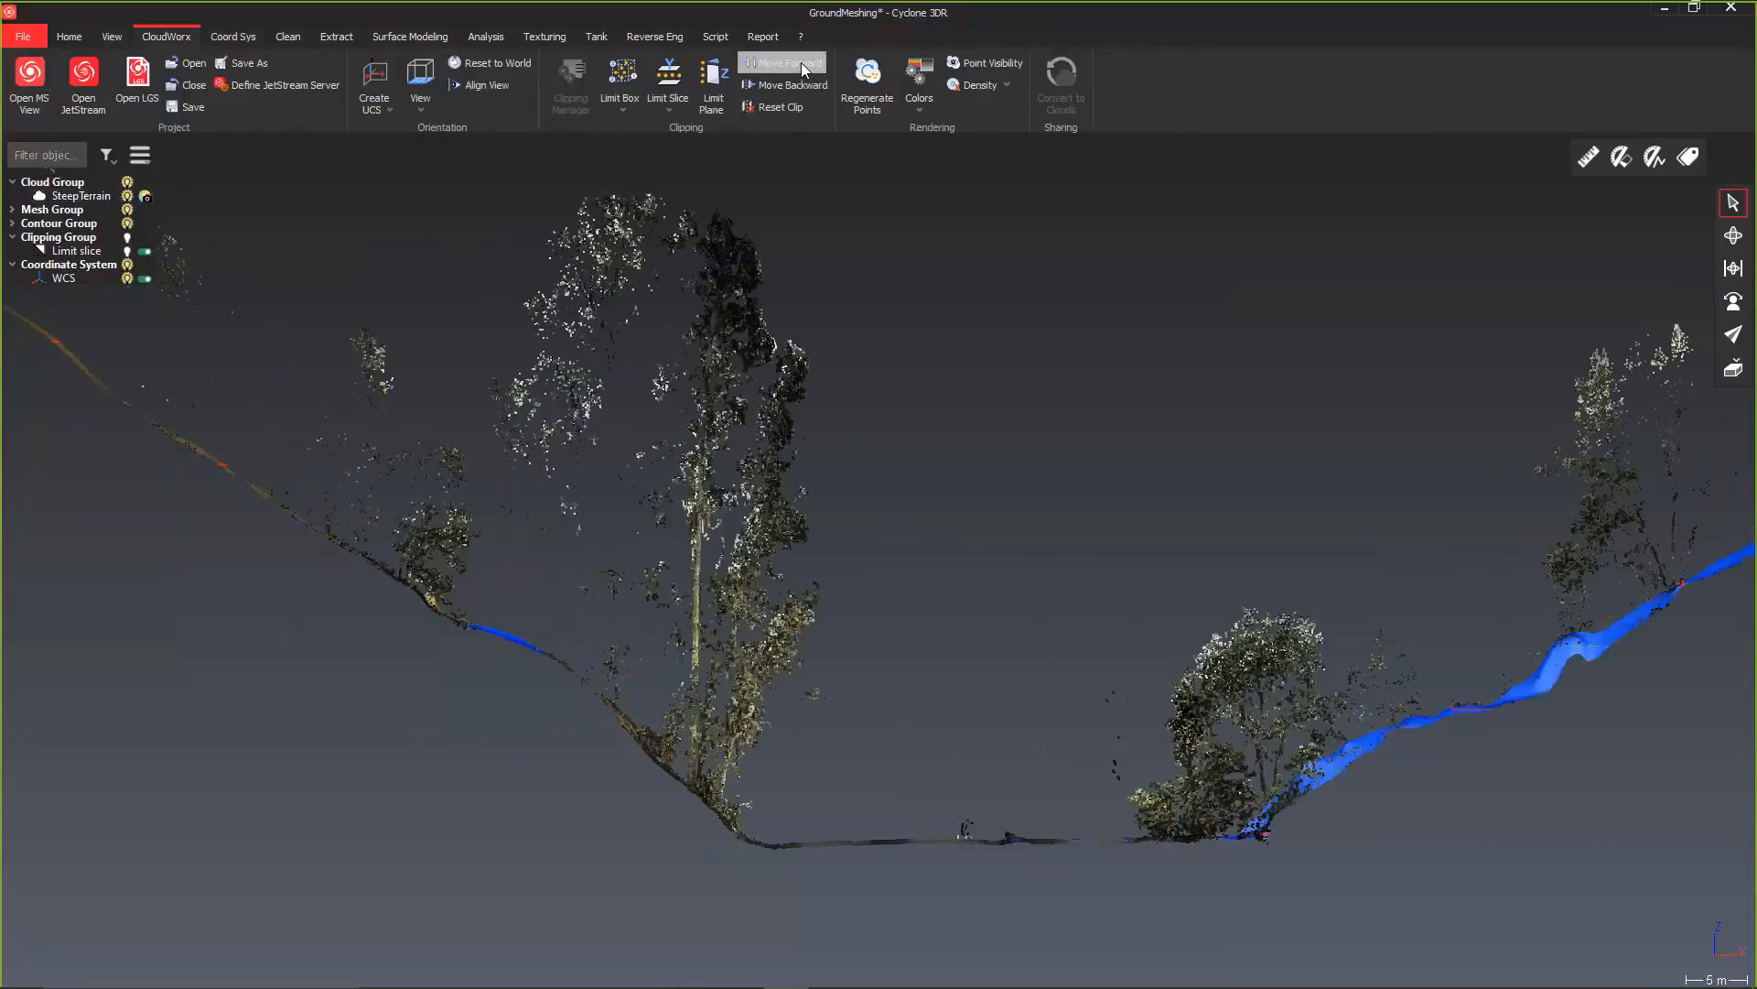
left_click(800, 62)
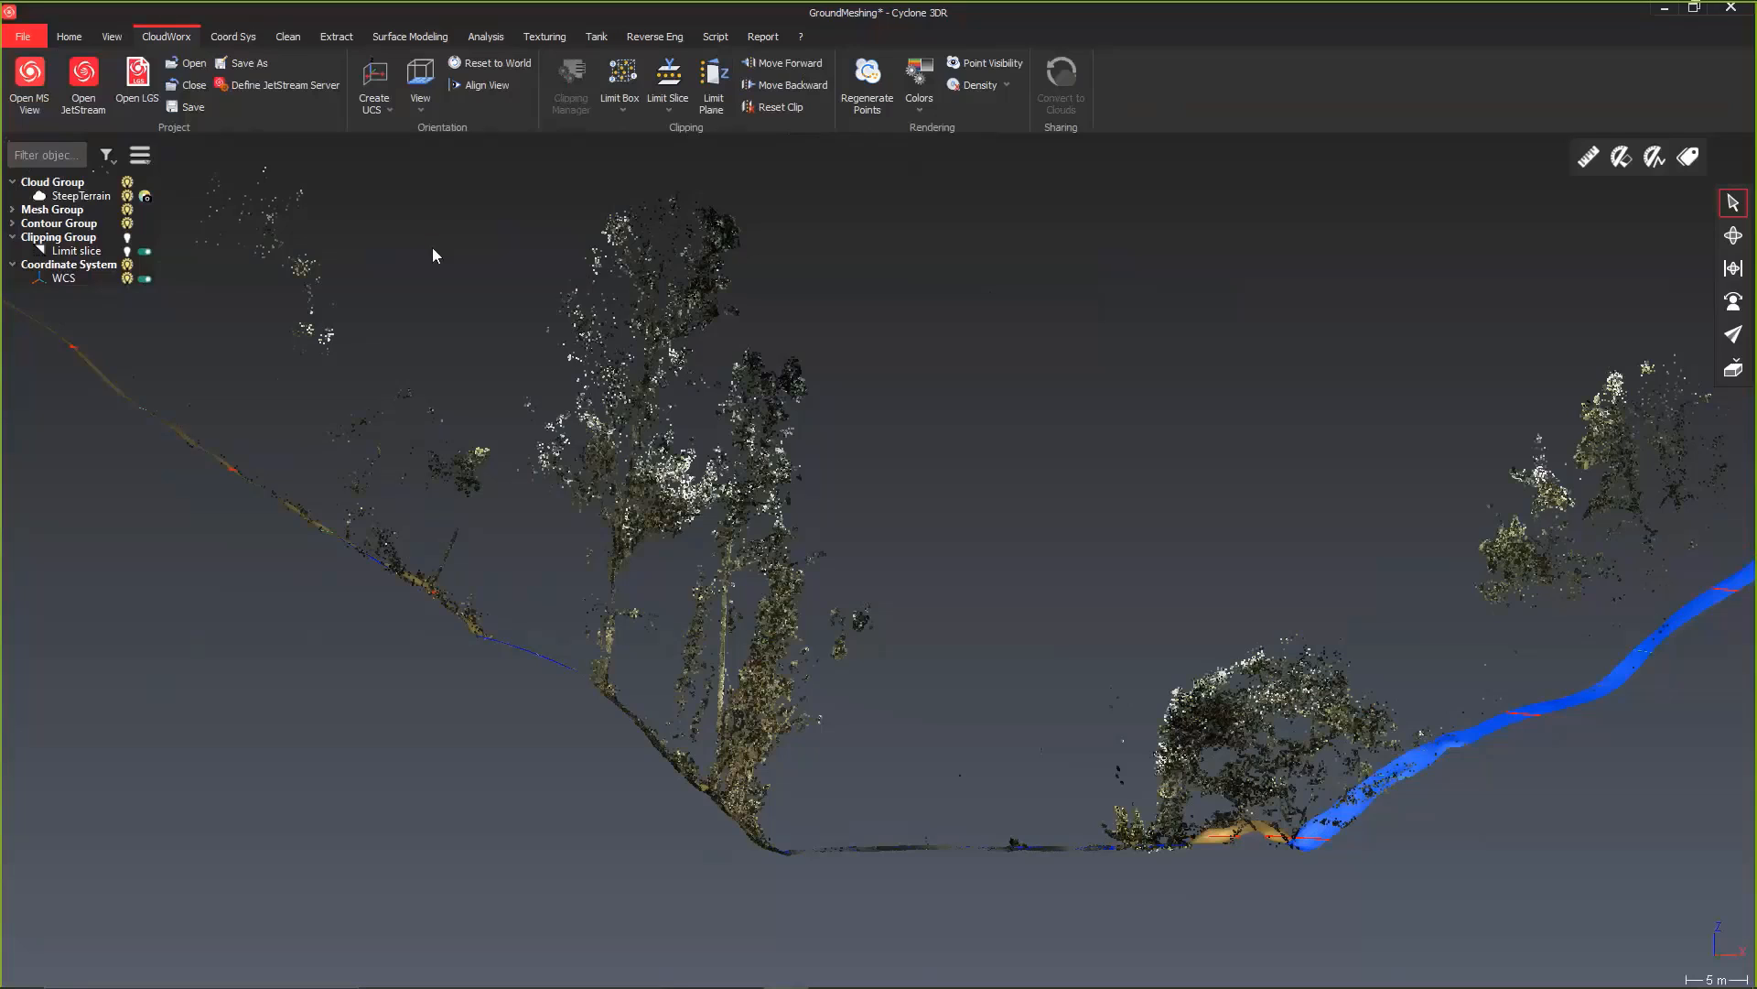
Step: Create a new empty document
left_click(22, 36)
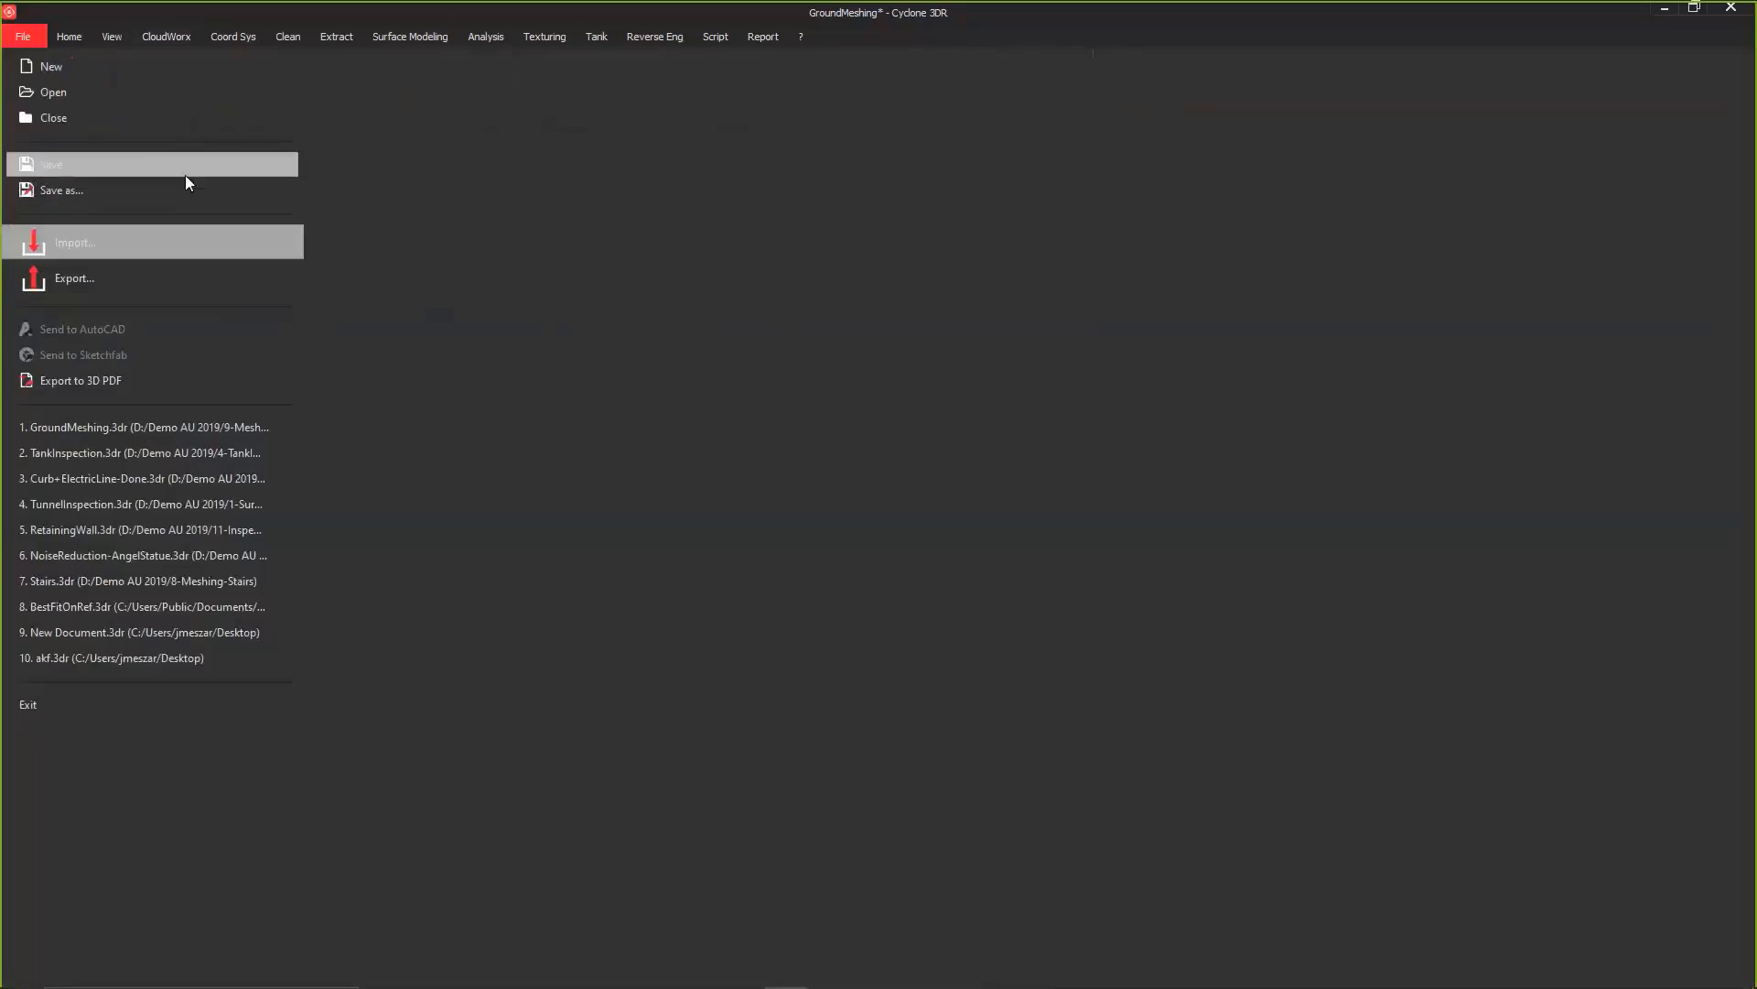
left_click(62, 65)
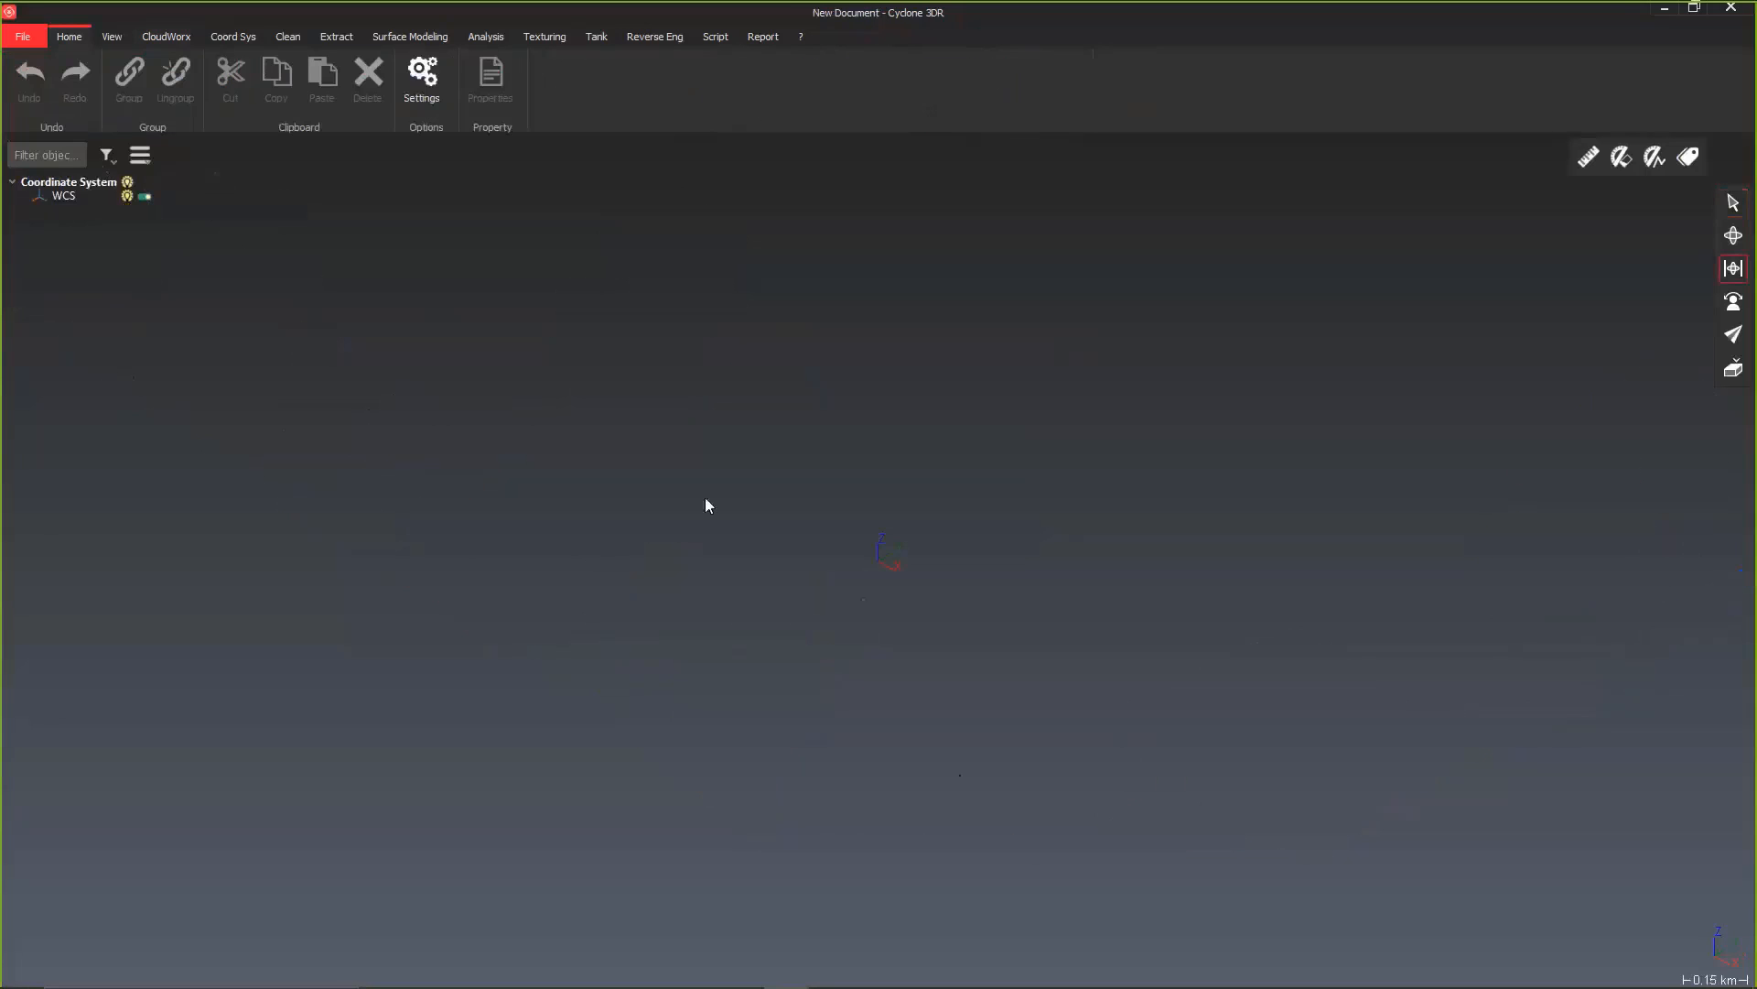
scroll(732, 572, "down", 3)
scroll(773, 543, "up", 3)
scroll(782, 550, "up", 1)
Step: Import the whole Hexagon House - DZ62.193.ifc building model, including all levels and the roof, into the new document
left_click(23, 36)
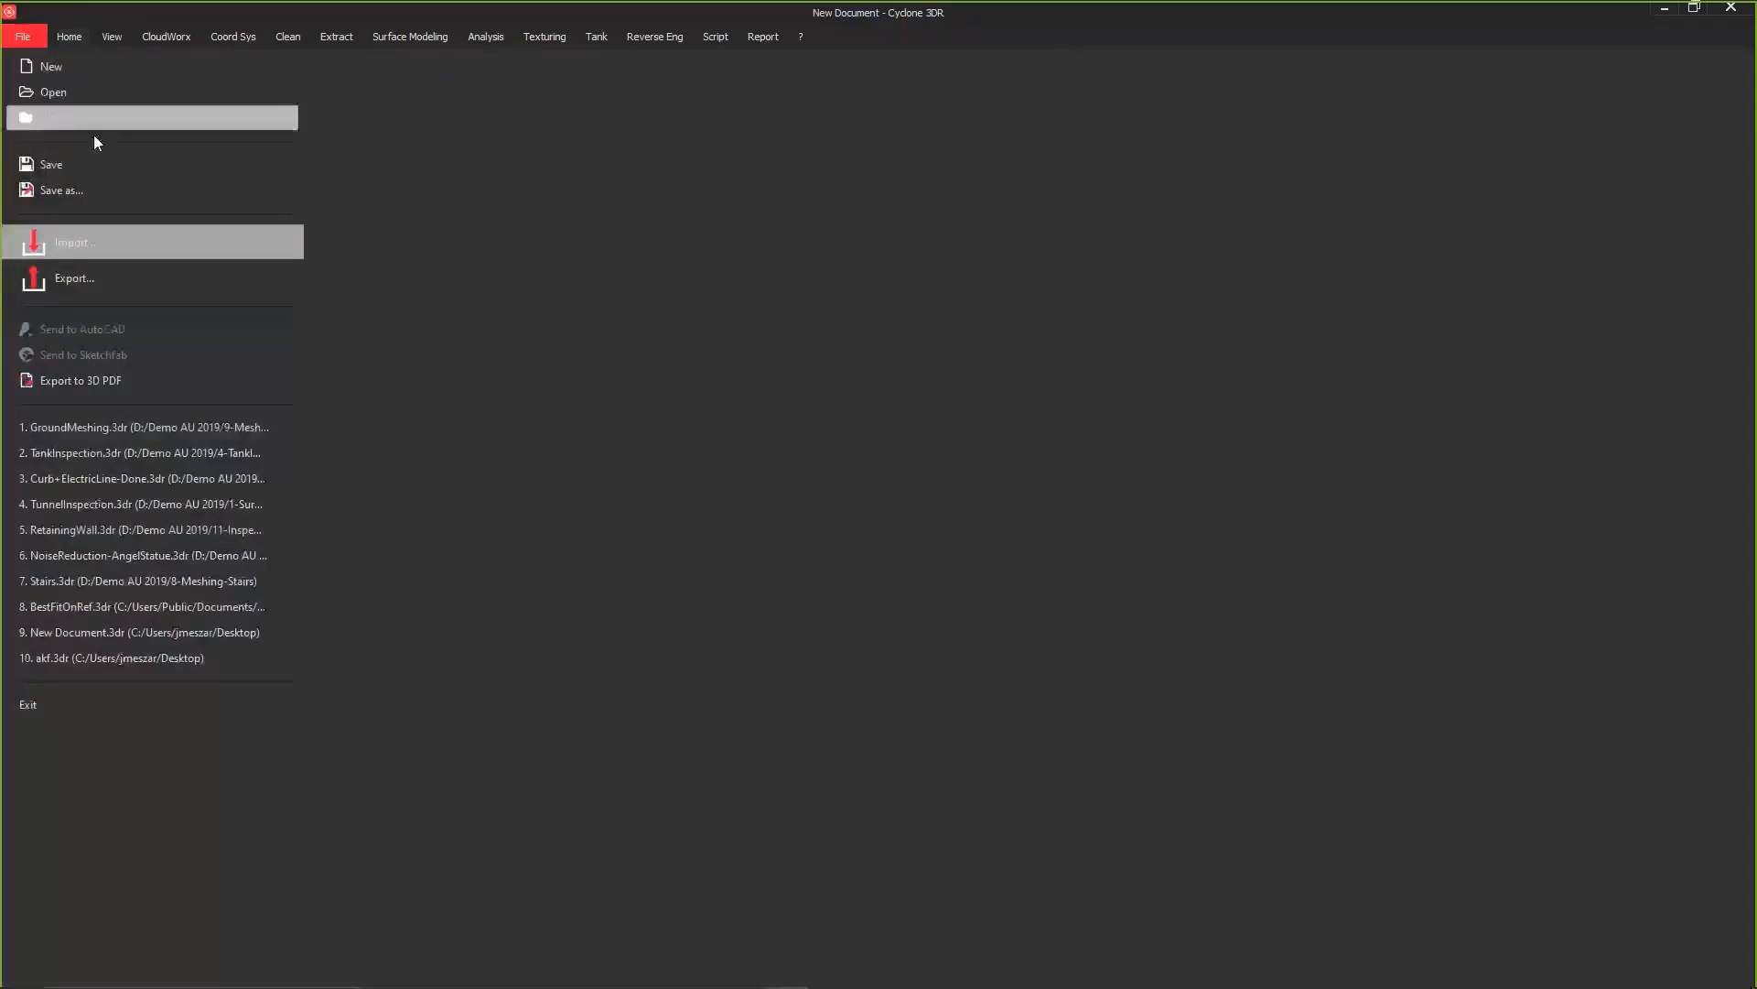
left_click(66, 239)
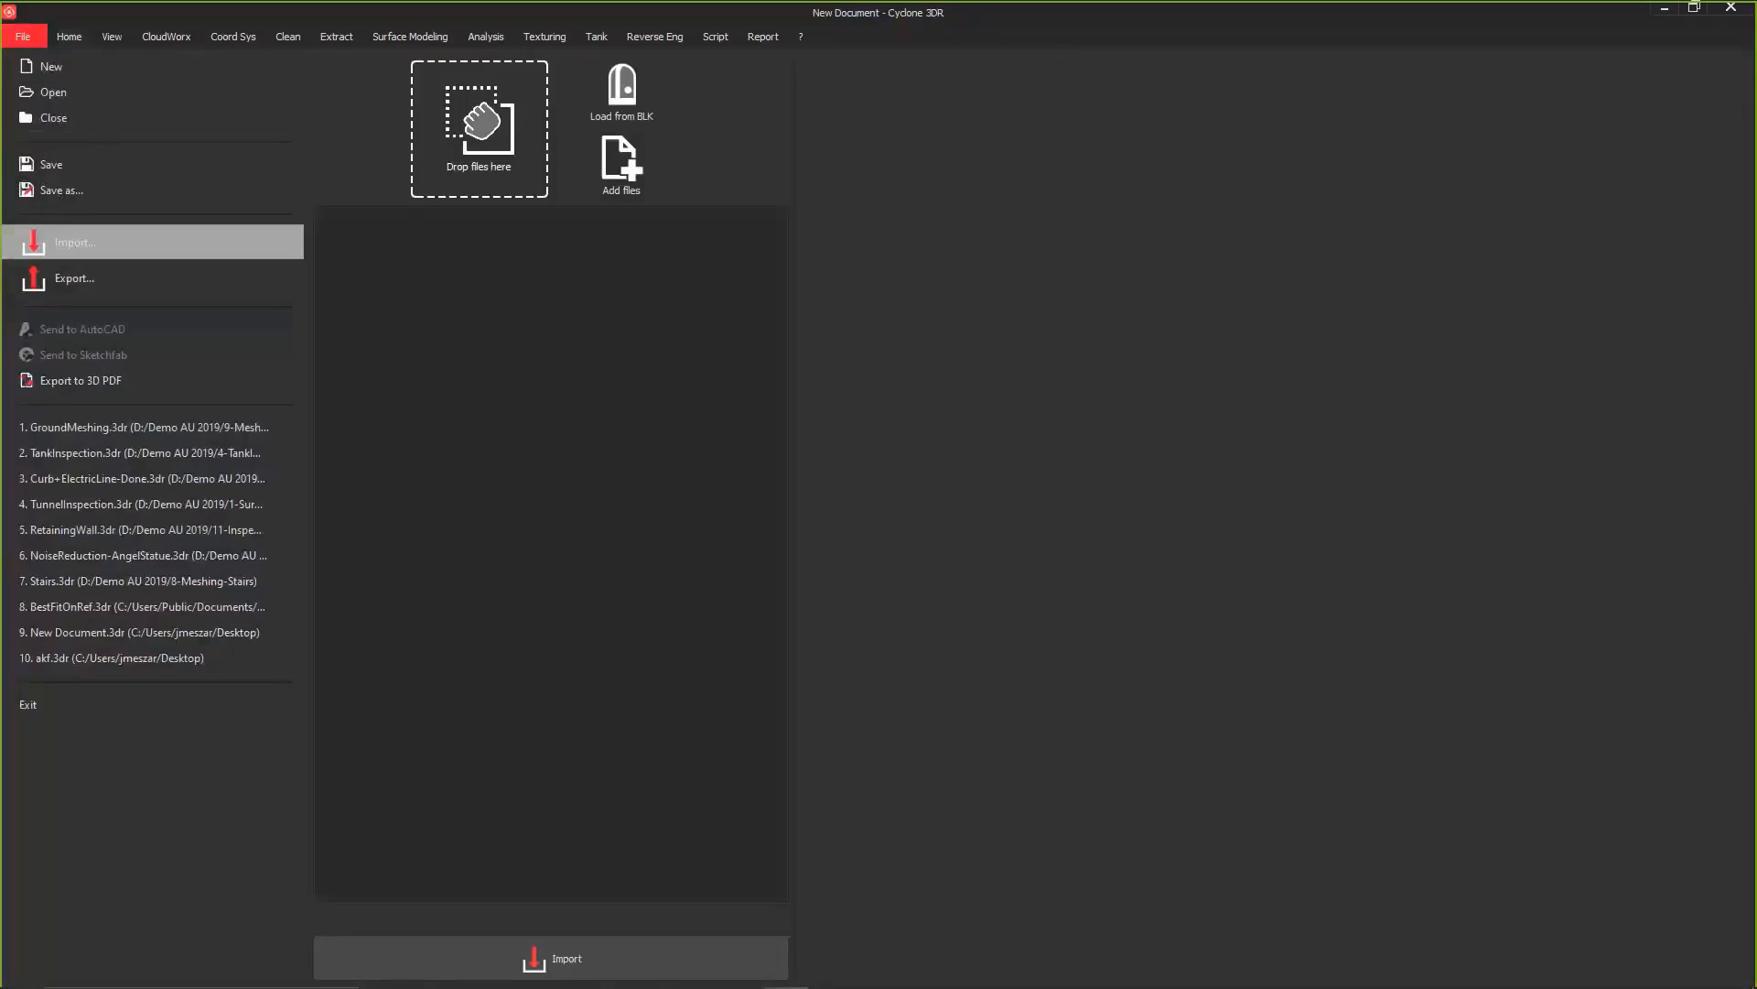
left_click_drag(893, 321, 489, 170)
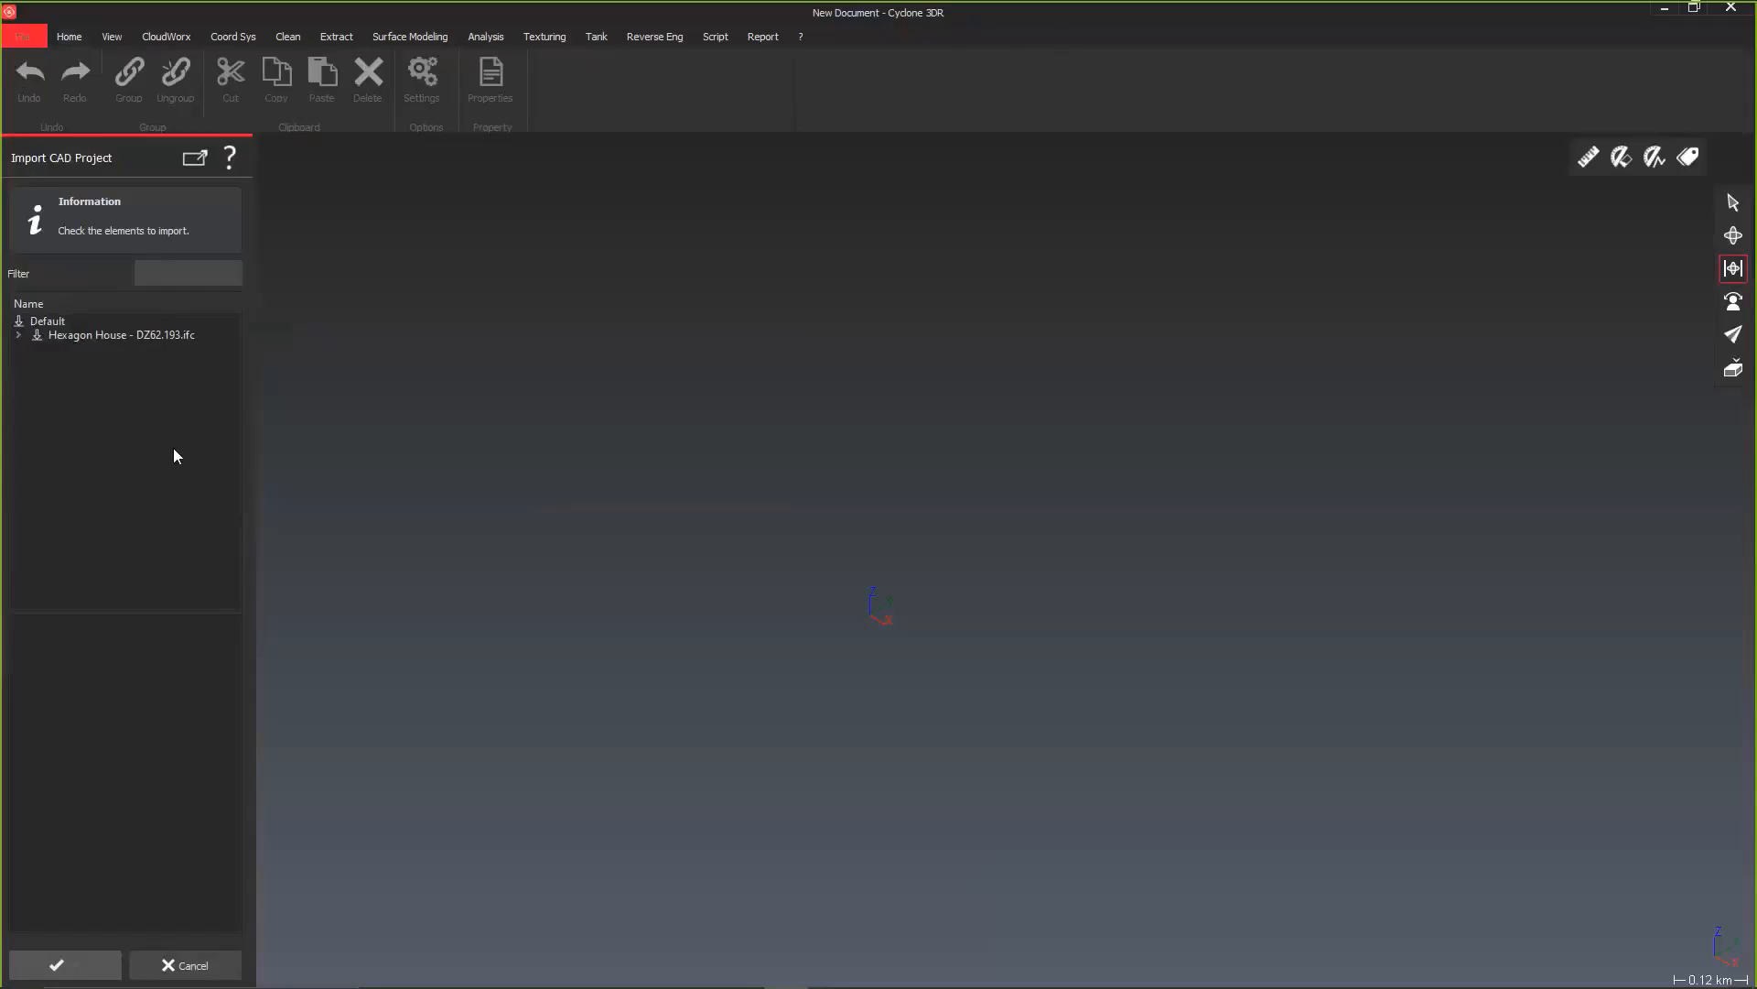
left_click(19, 336)
left_click(37, 350)
left_click(54, 362)
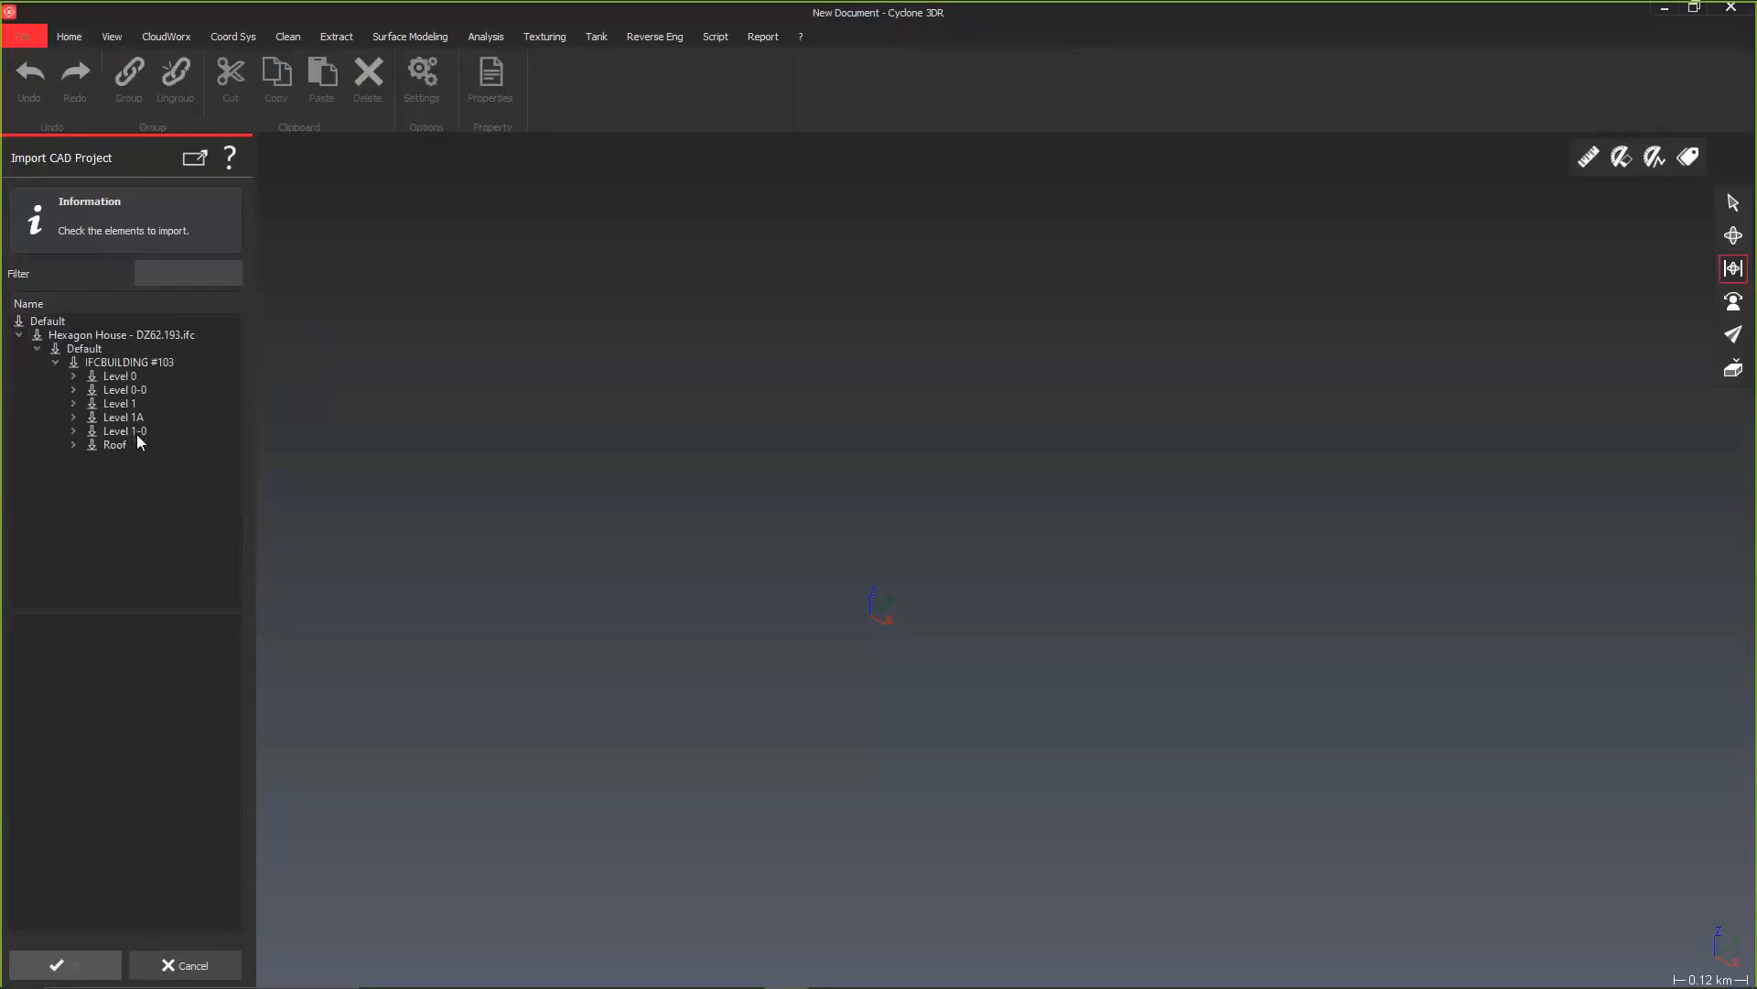
left_click(19, 321)
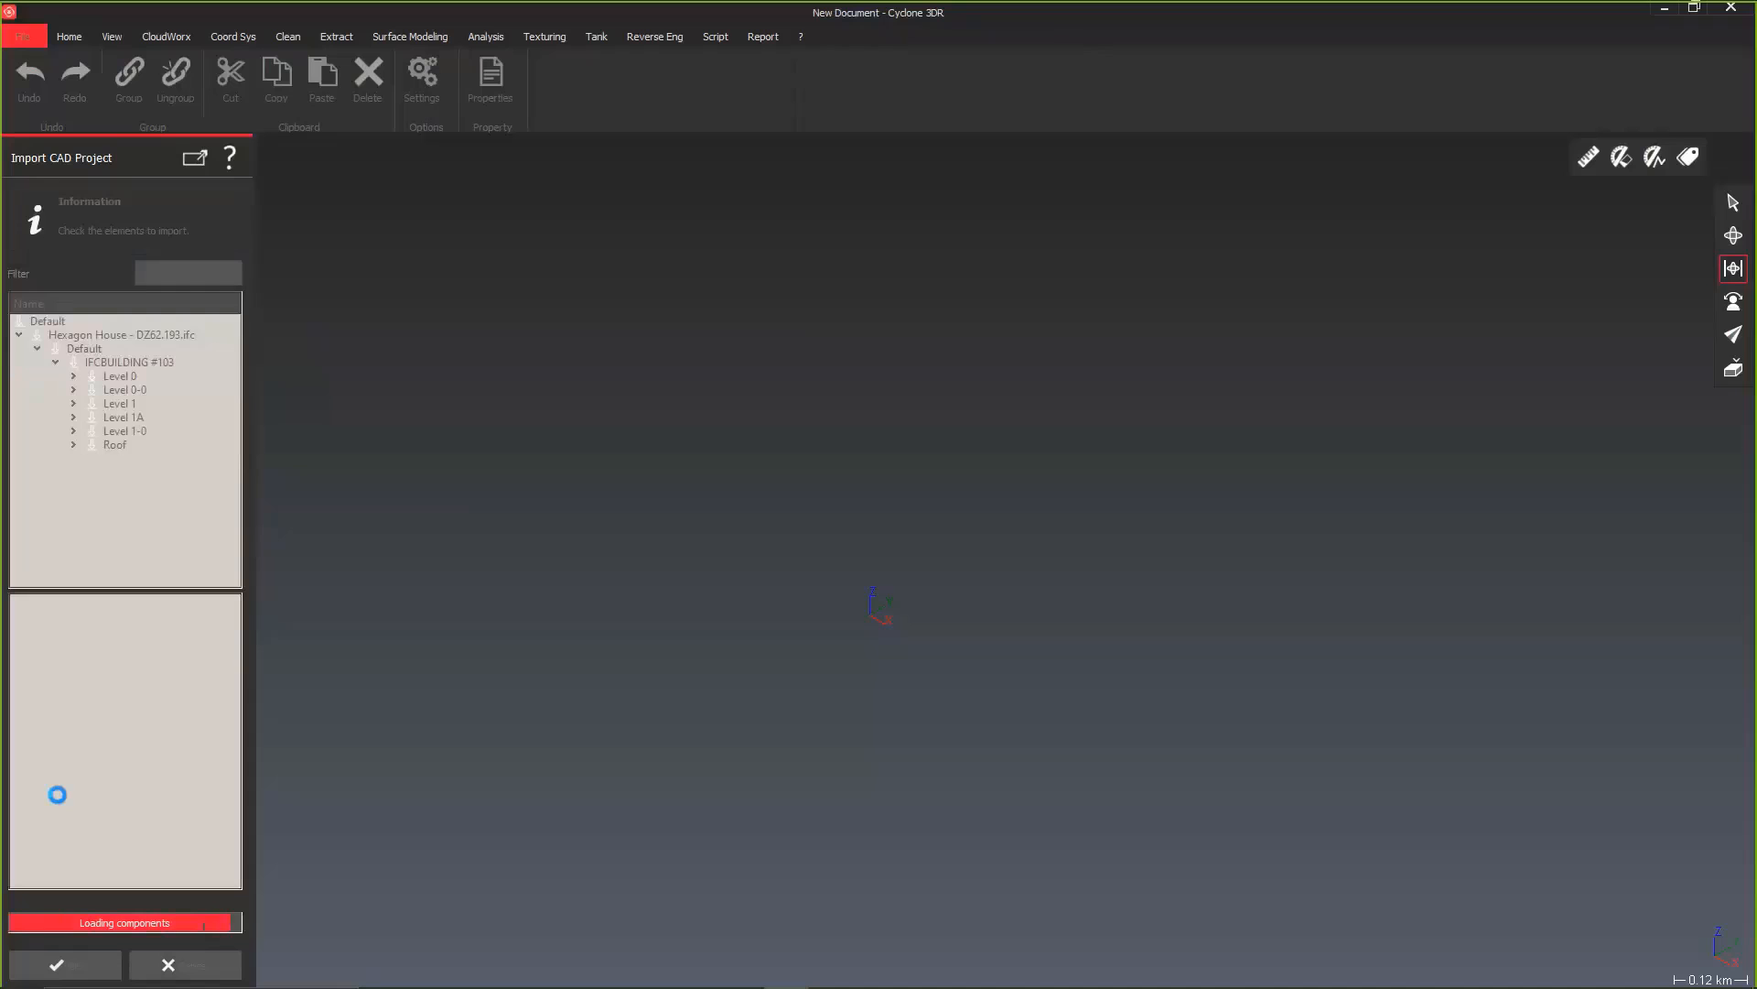
left_click(98, 968)
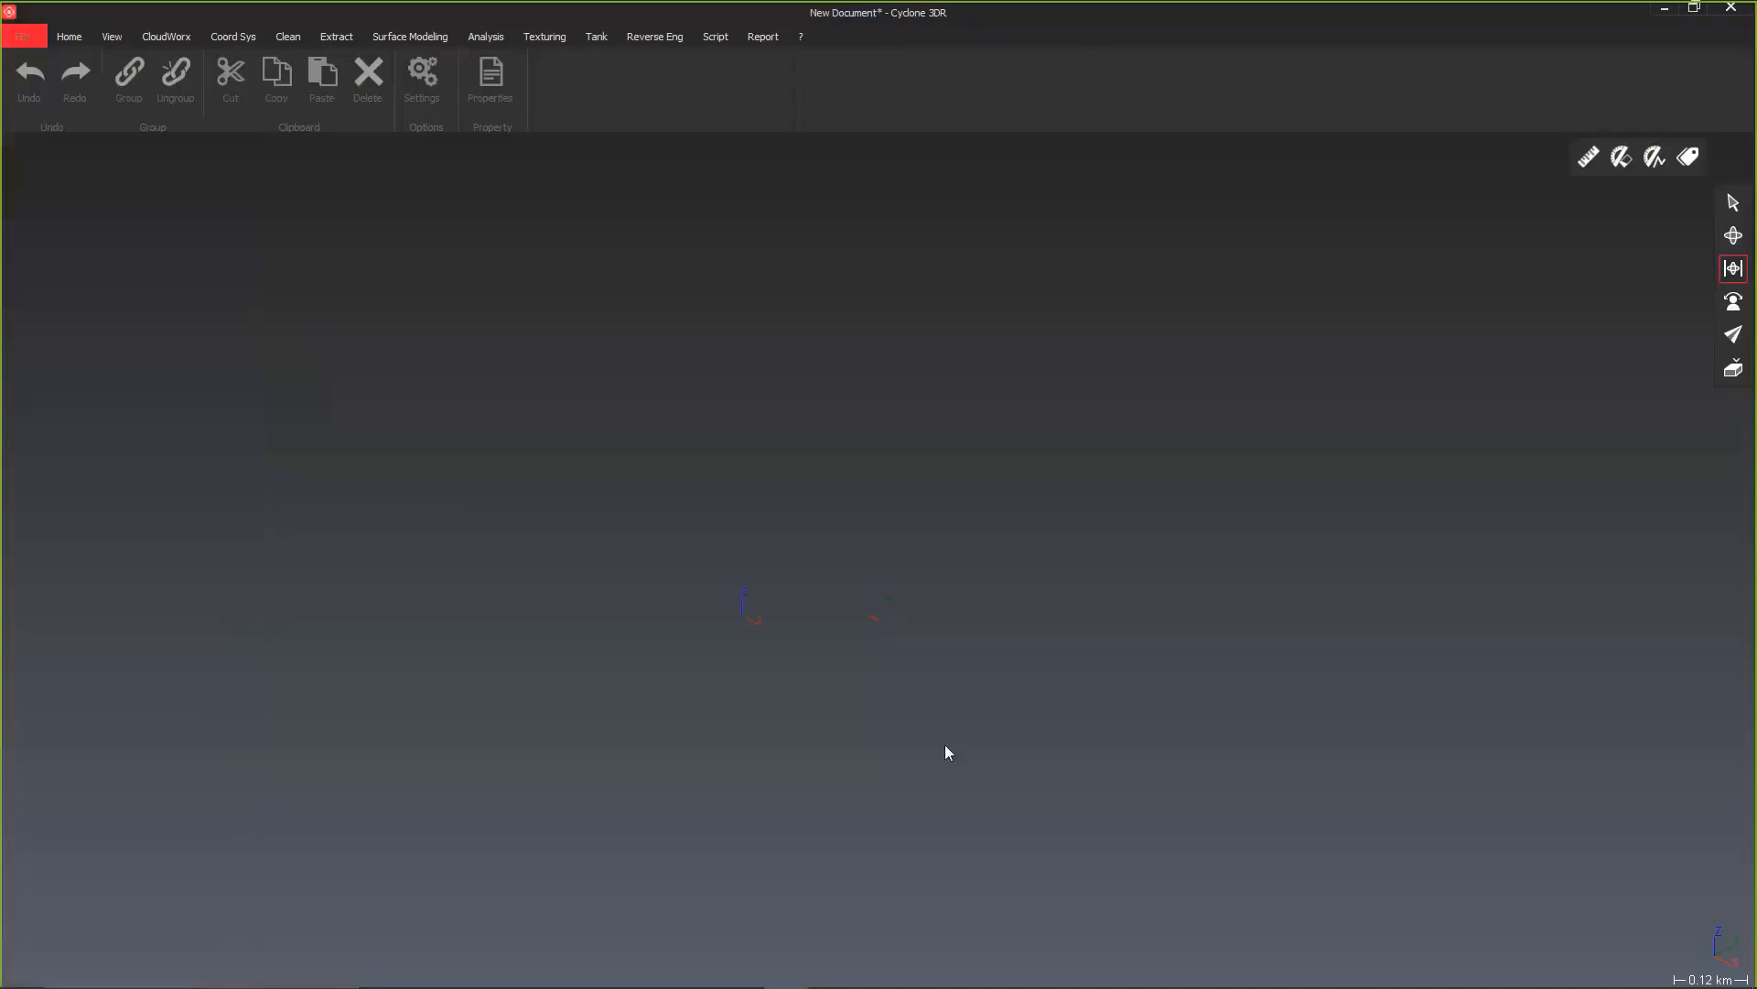
Step: Fit the imported building in view and examine its exterior from above and from the side
left_click(113, 38)
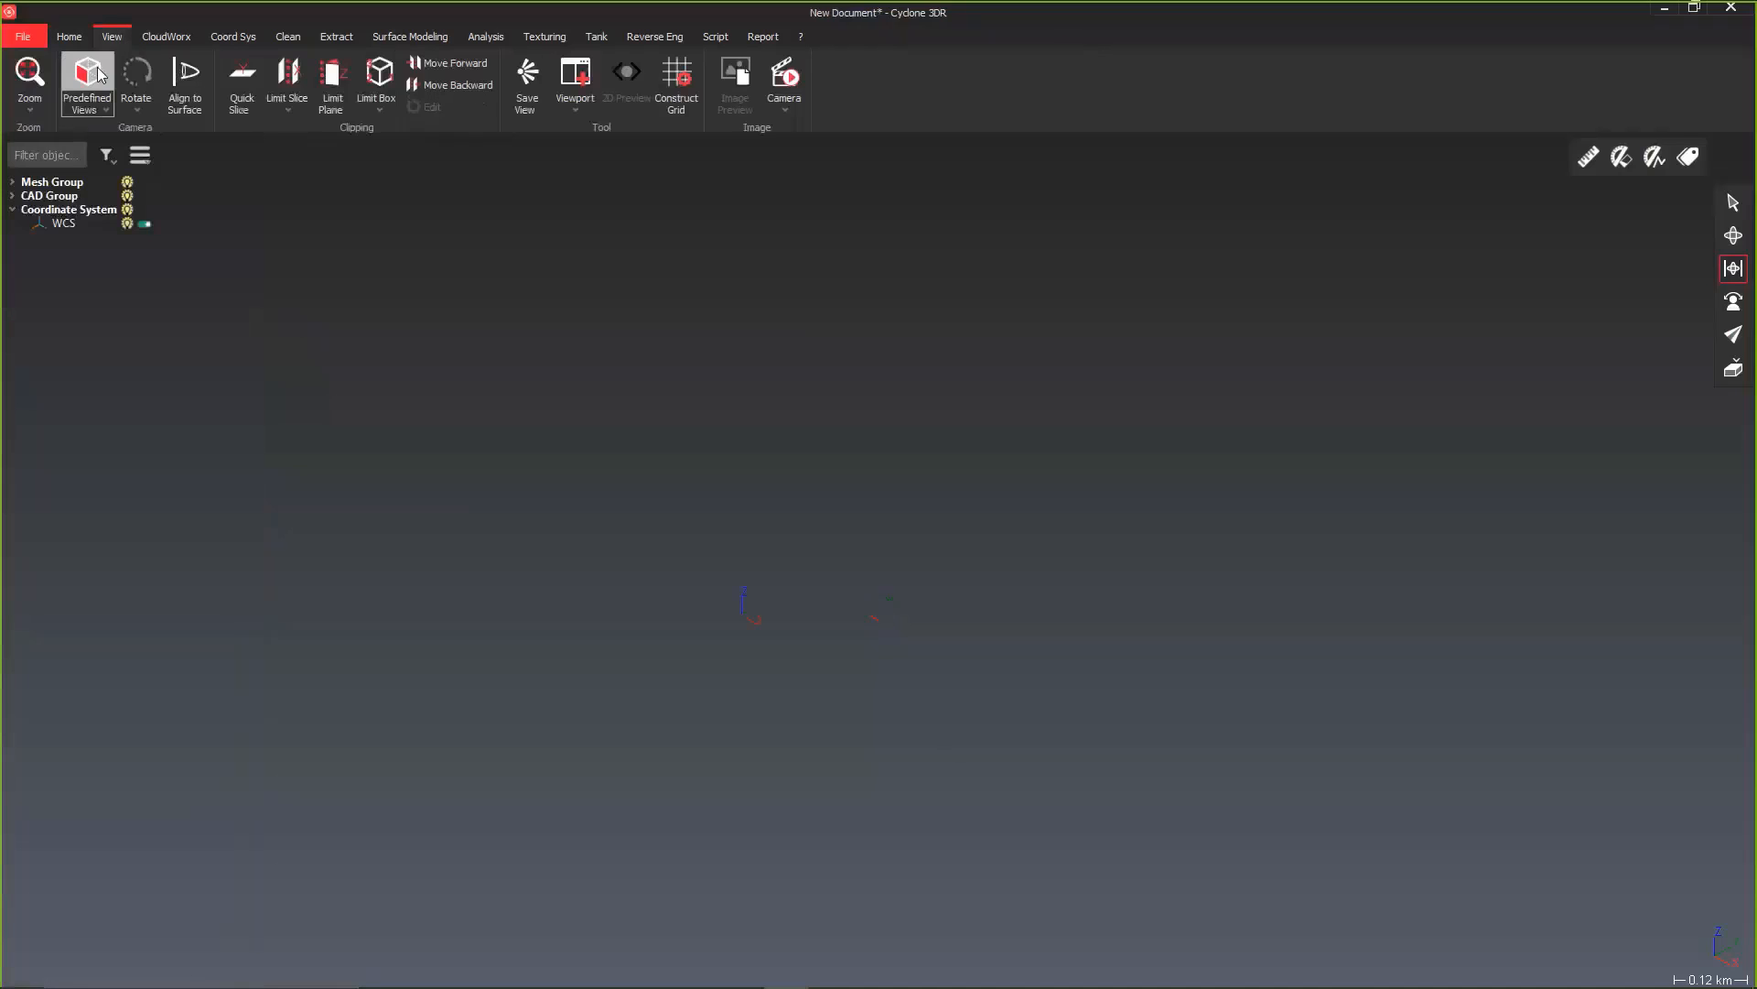
left_click(29, 78)
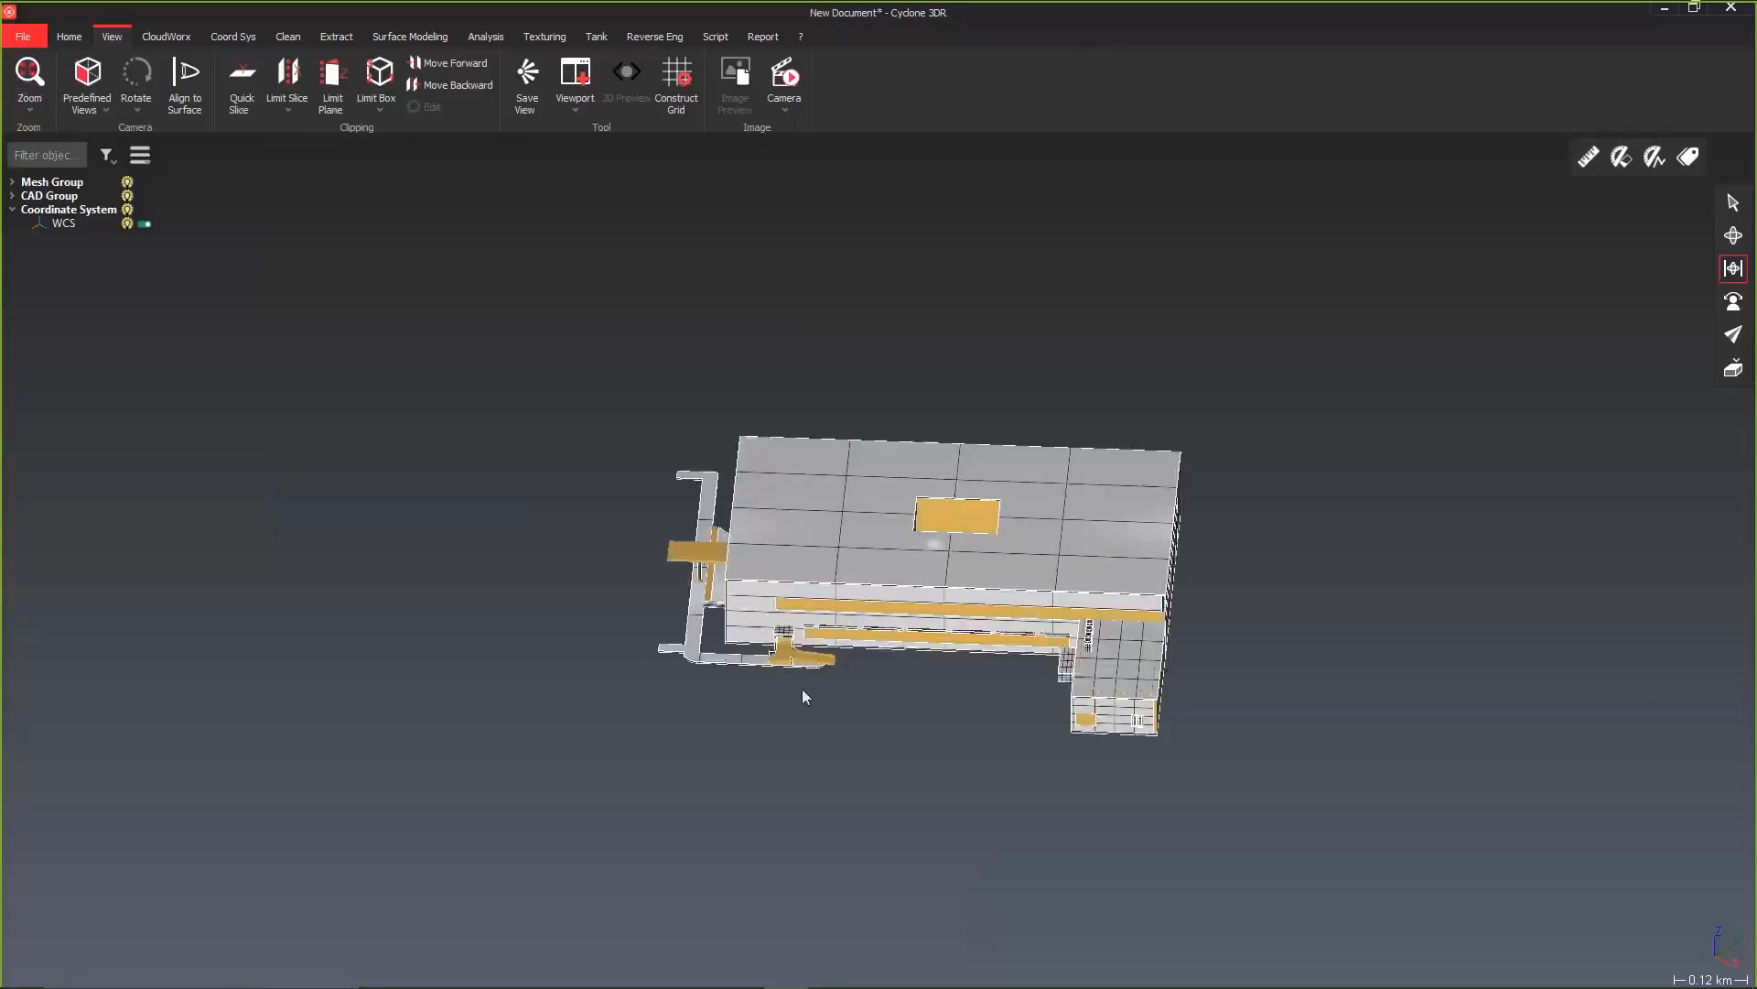
left_click_drag(1086, 756, 1238, 714)
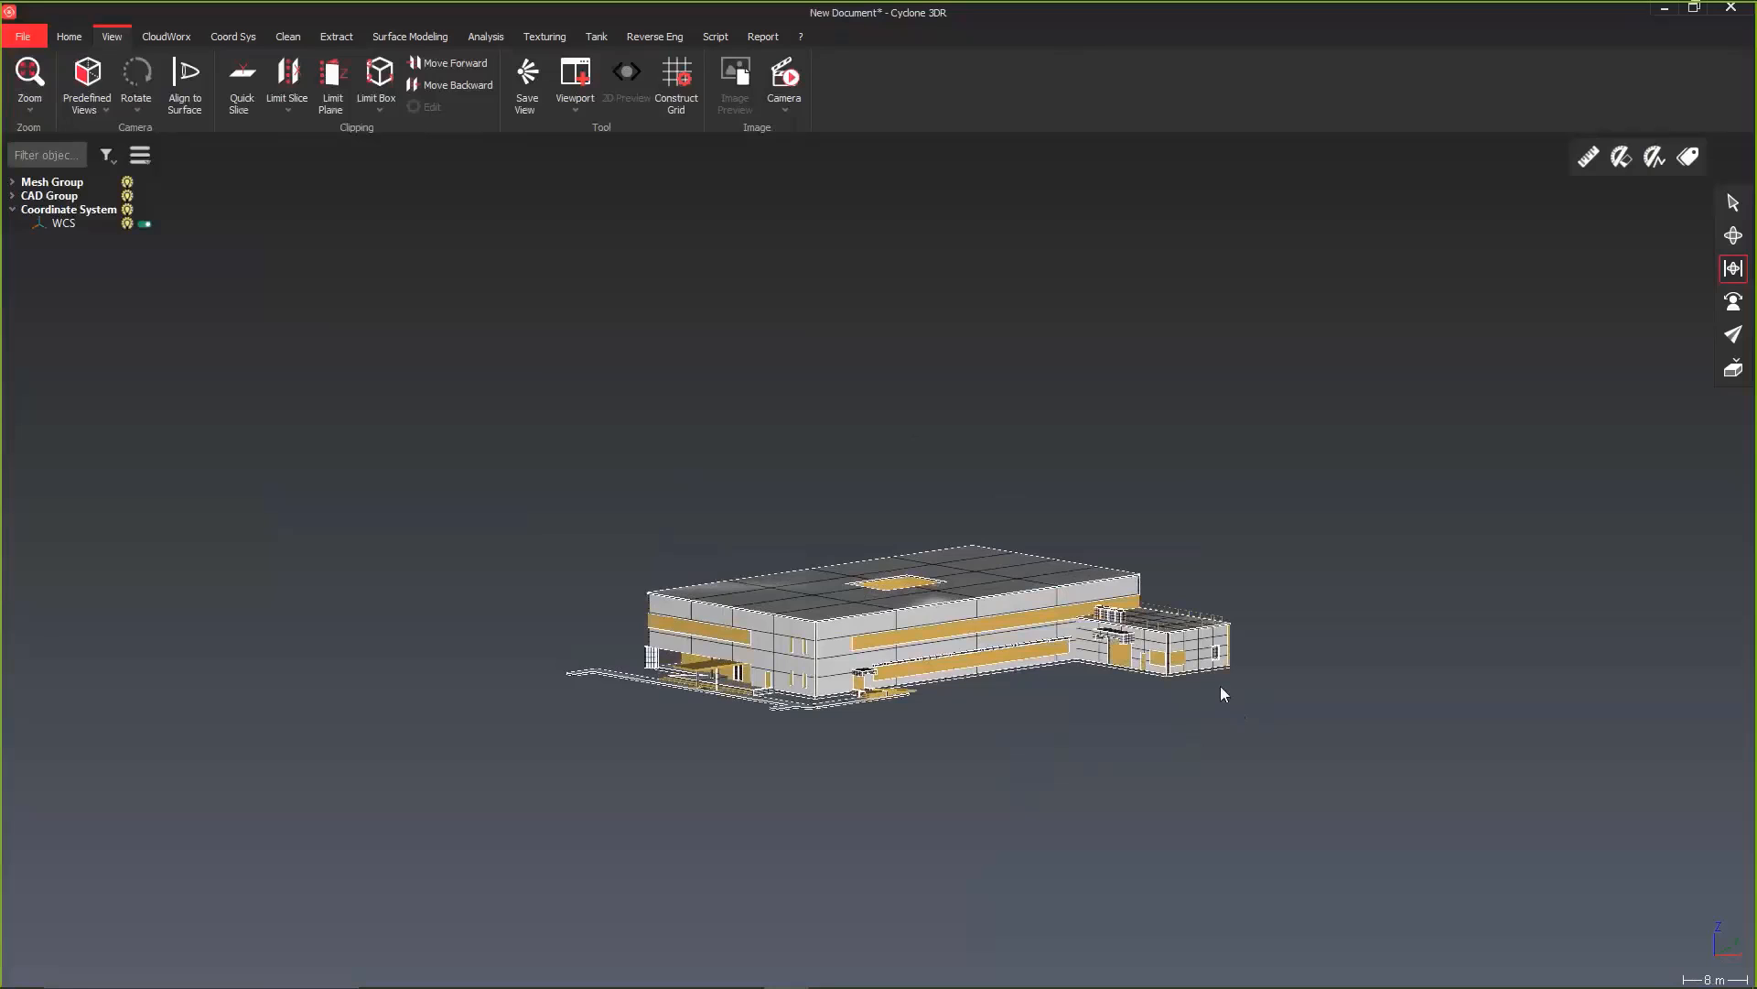
scroll(999, 796, "down", 5)
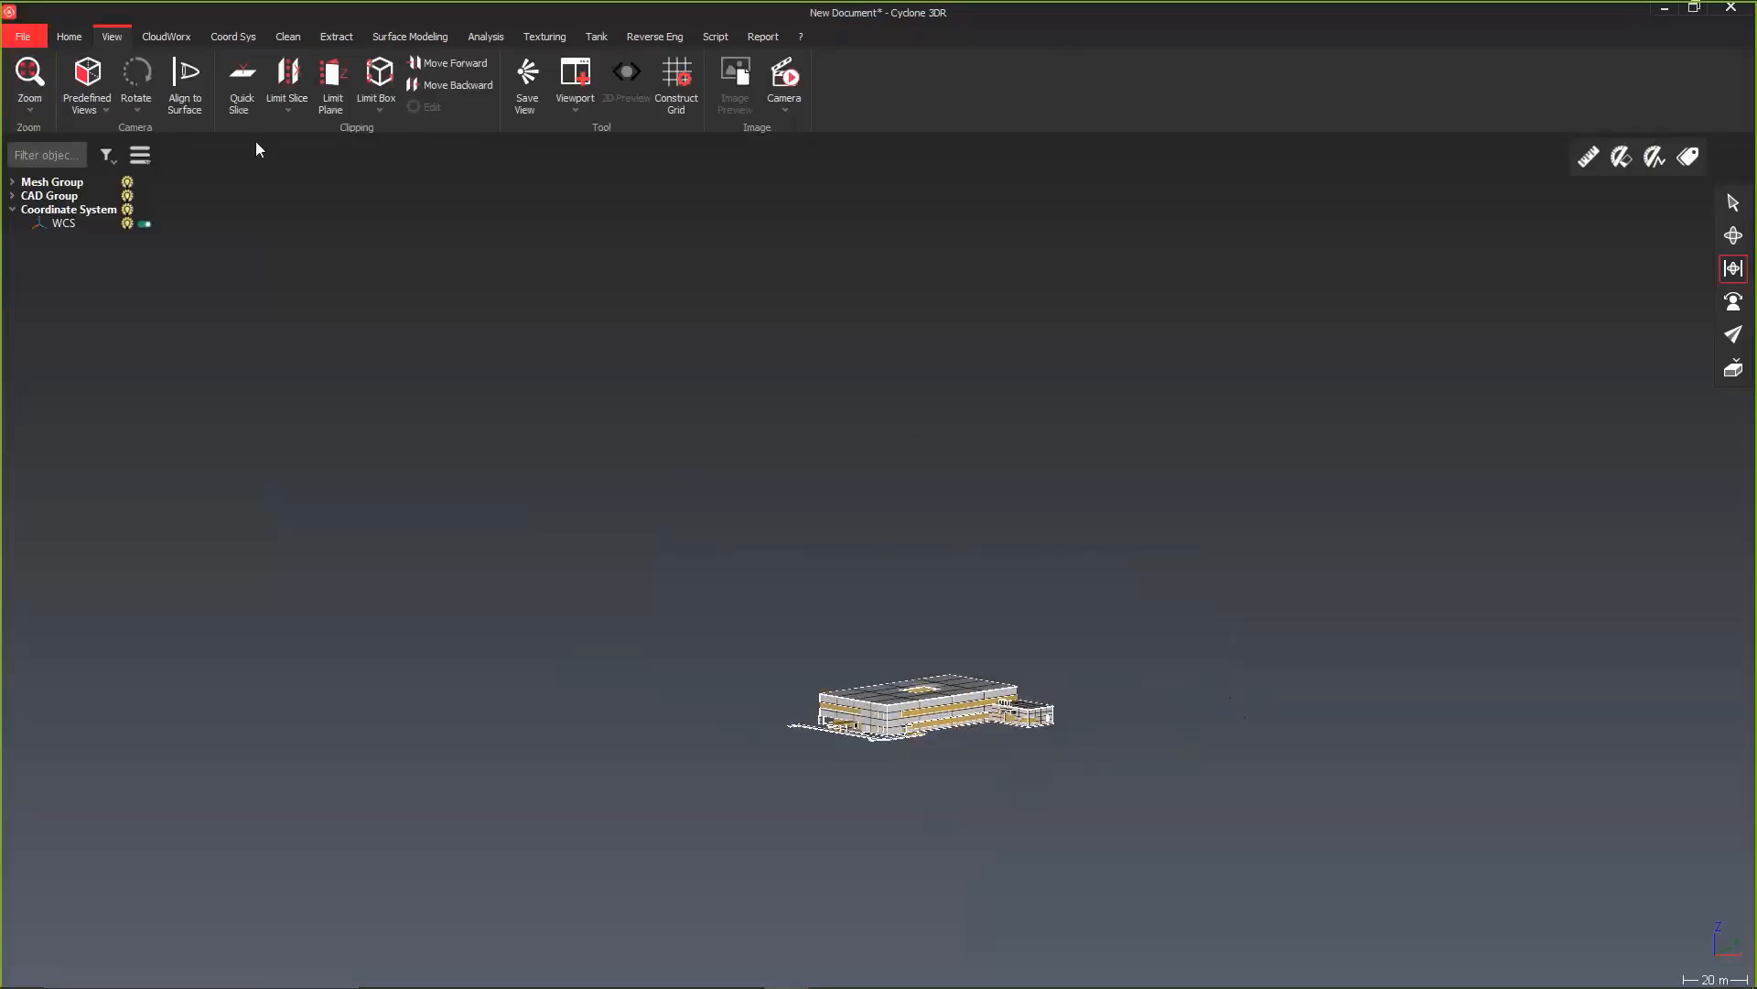
Step: Load the point cloud Hexagon House P40 Data_Outside.lgs with metres as distance units and the default coordinate system
left_click(182, 37)
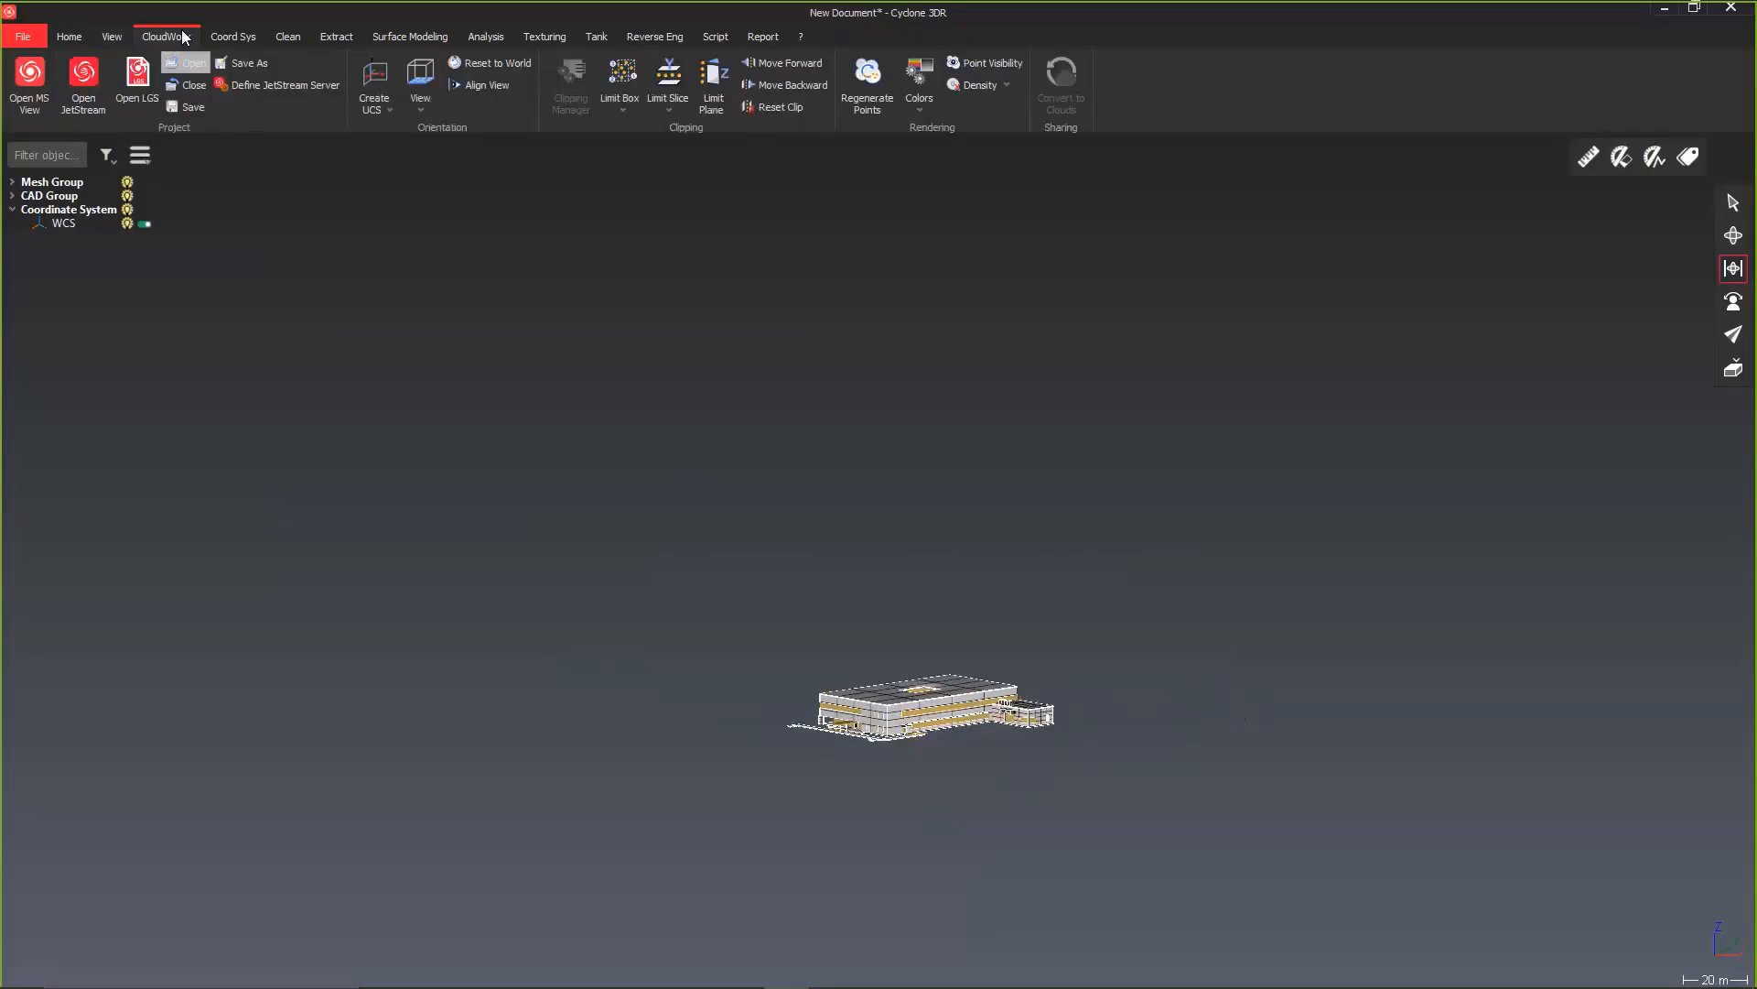
left_click(121, 92)
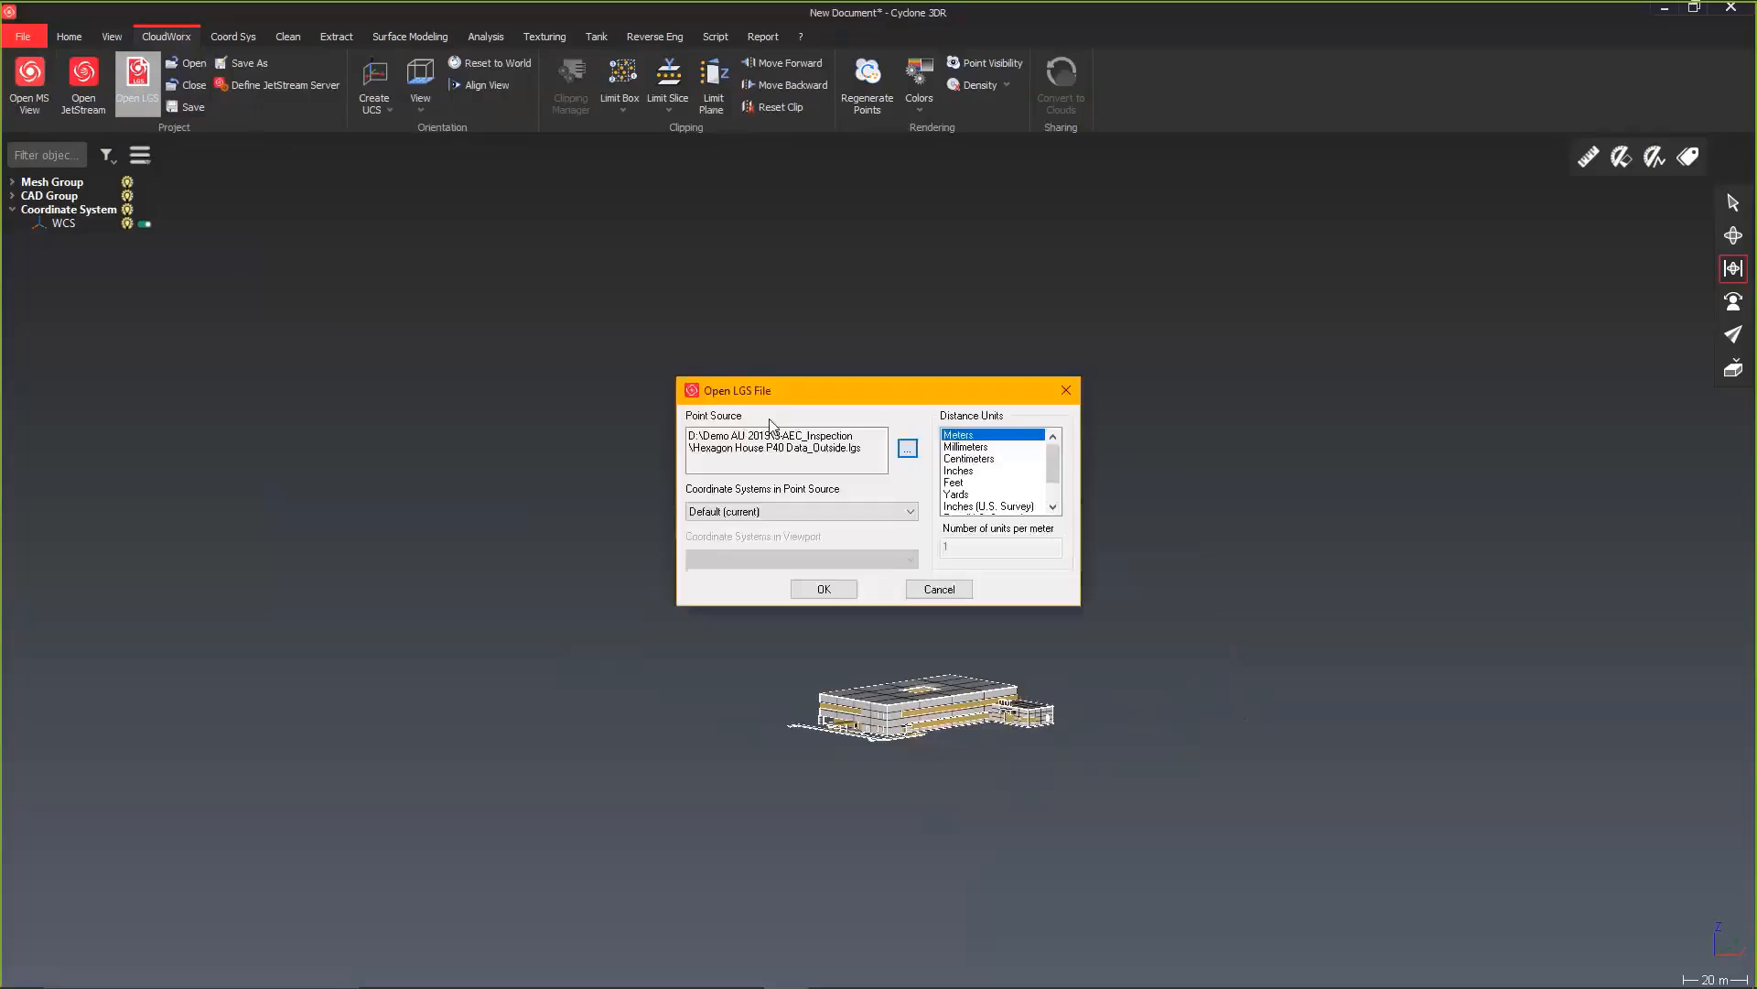
left_click(824, 588)
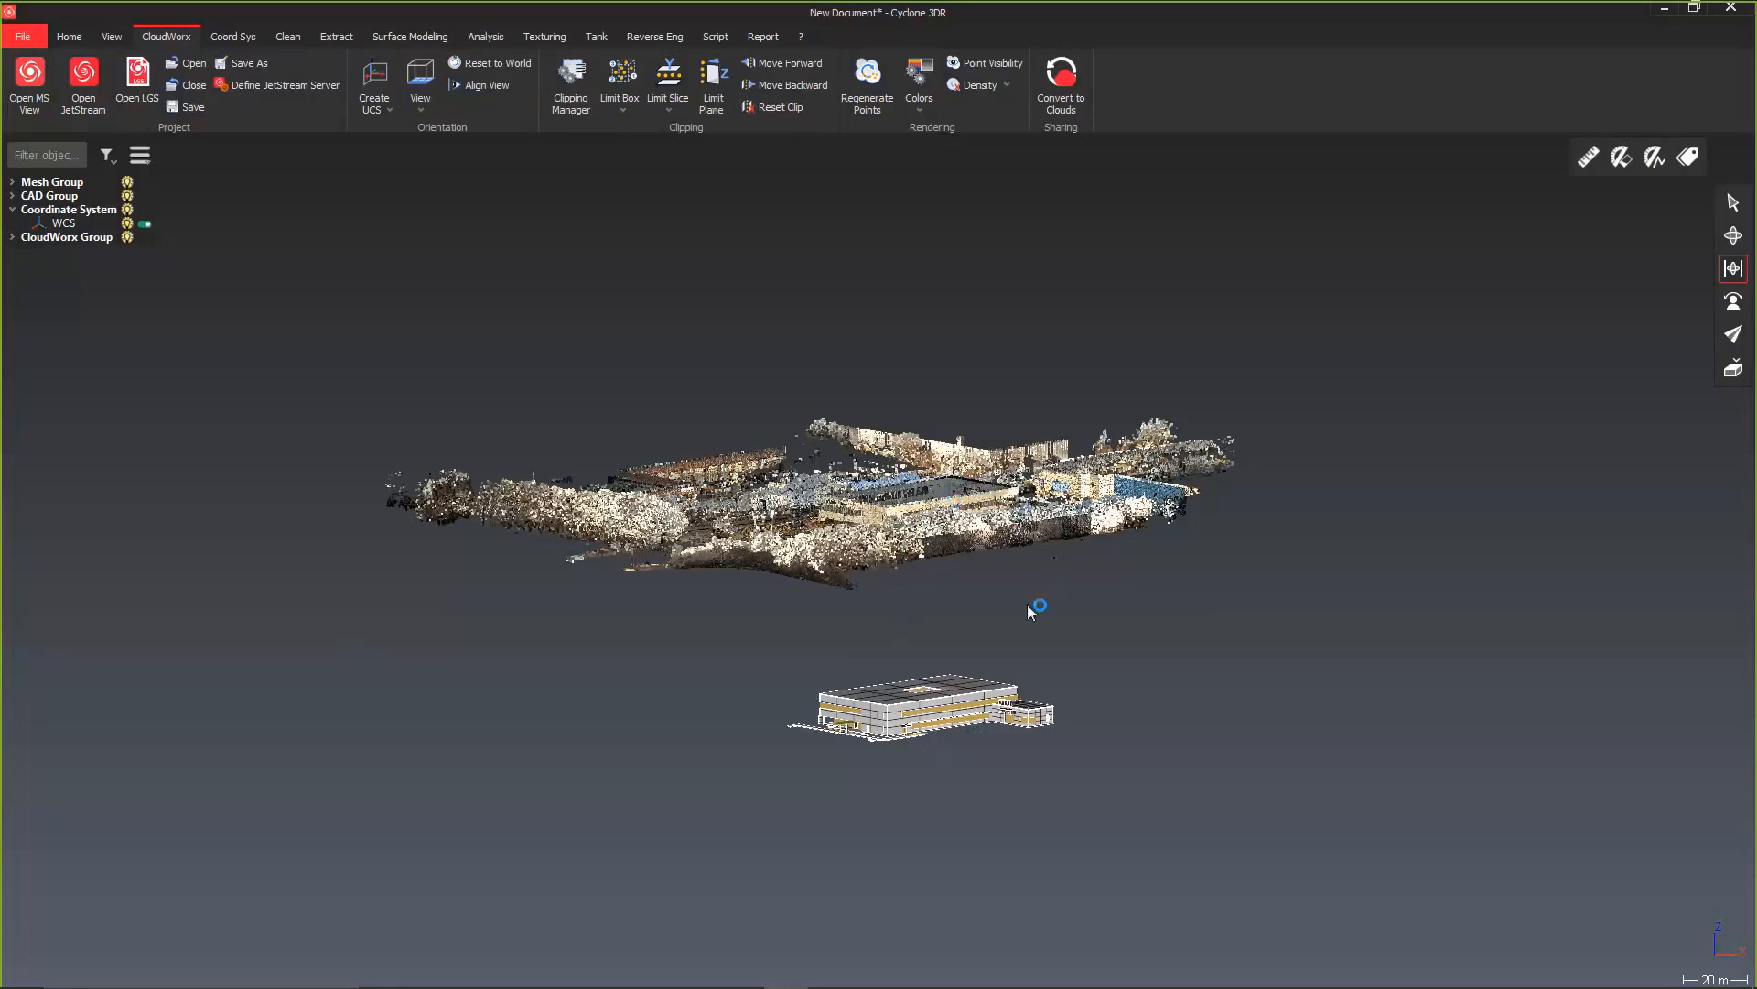
Step: Examine the canopy columns and entrance steps up close in the building model and in the scan
scroll(1027, 604, "up", 3)
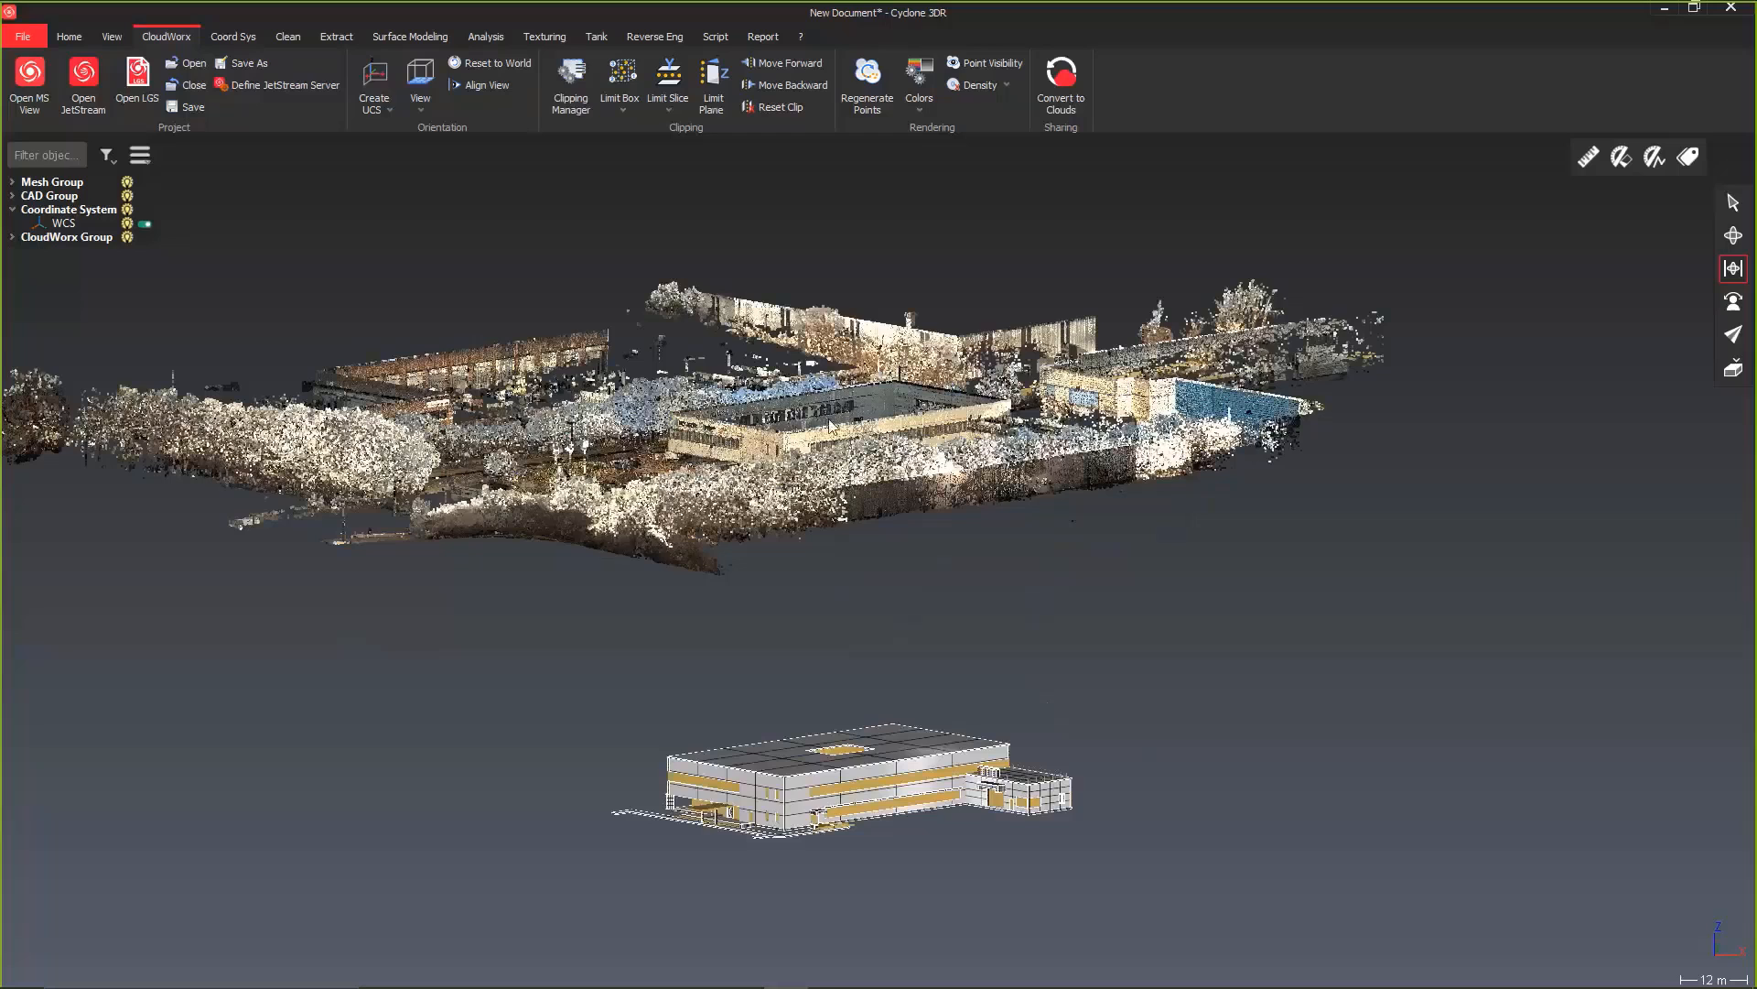
middle_click_drag(818, 506, 816, 518)
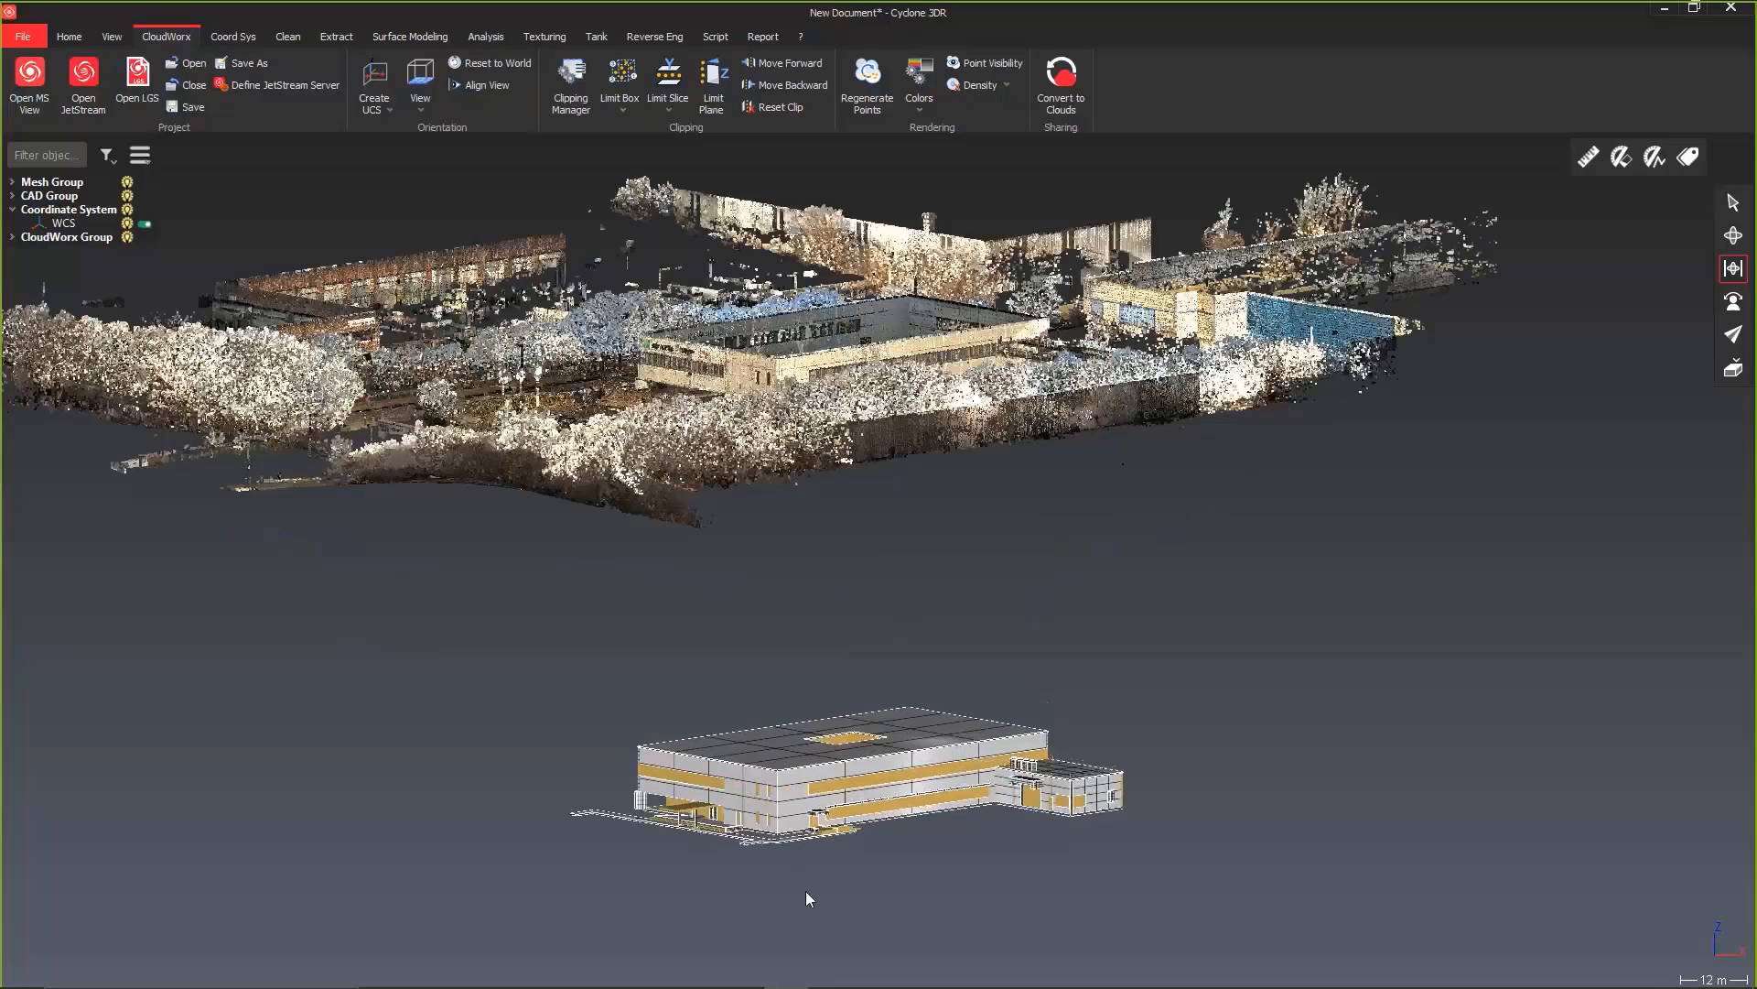
scroll(806, 892, "up", 5)
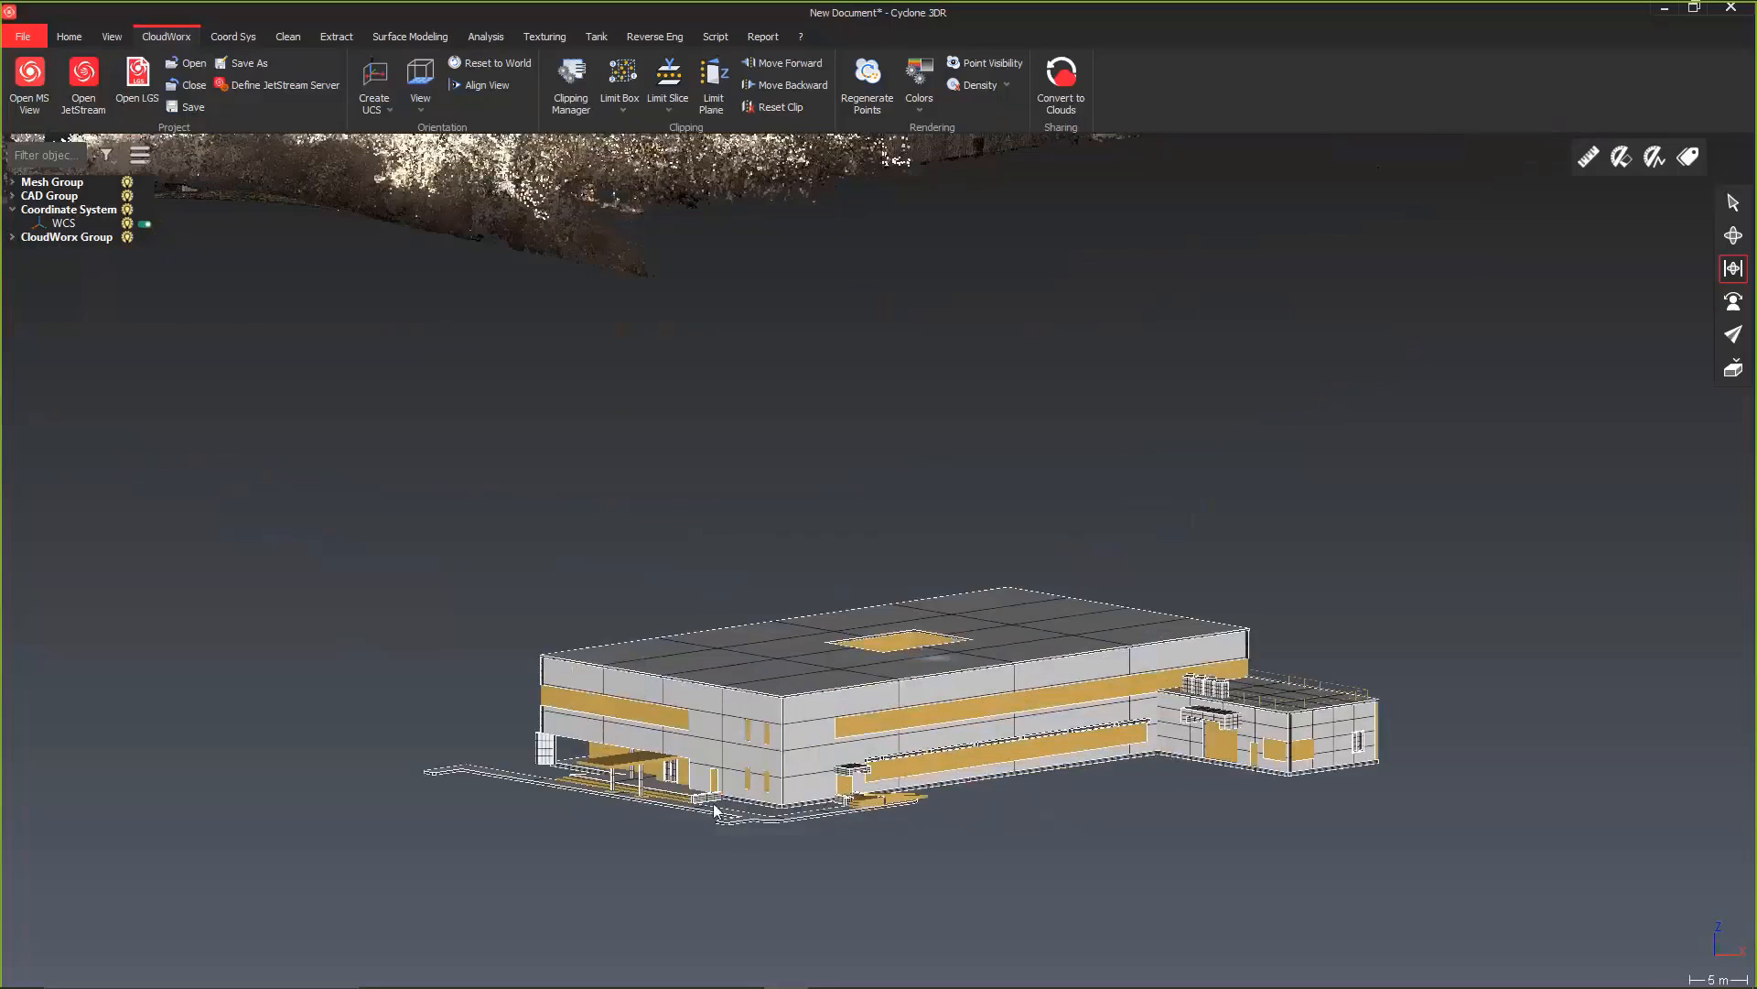
scroll(695, 816, "up", 5)
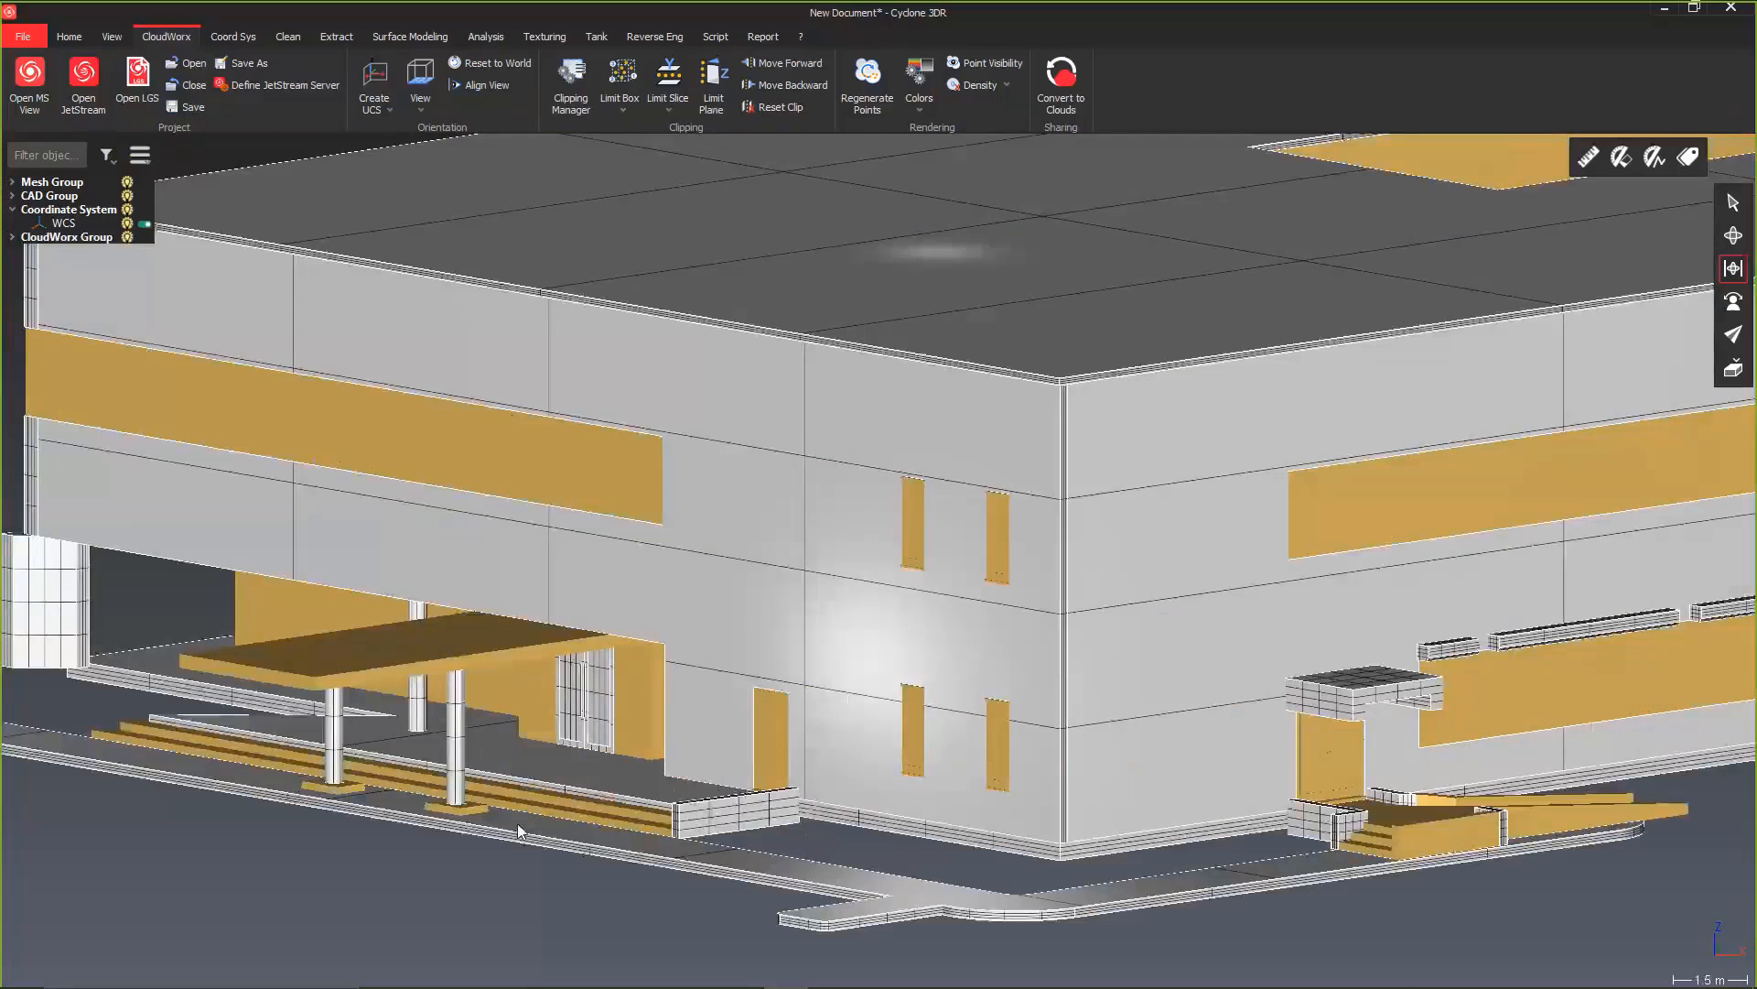
scroll(423, 802, "up", 5)
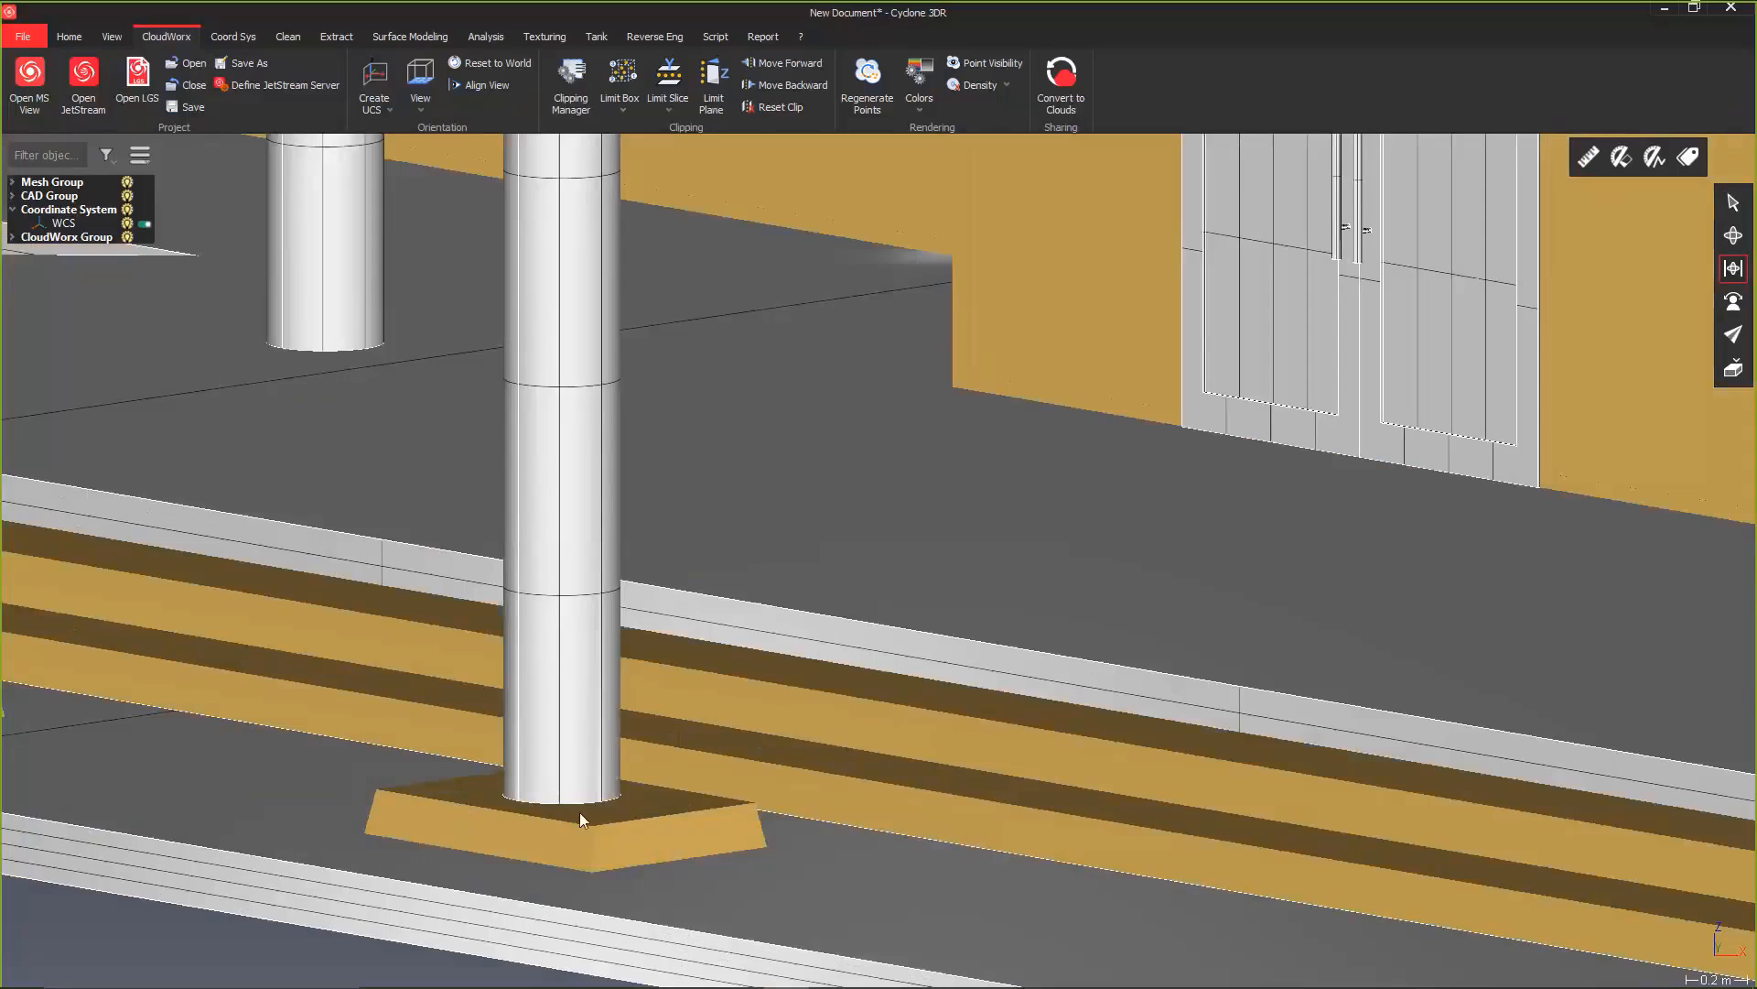
scroll(584, 824, "down", 10)
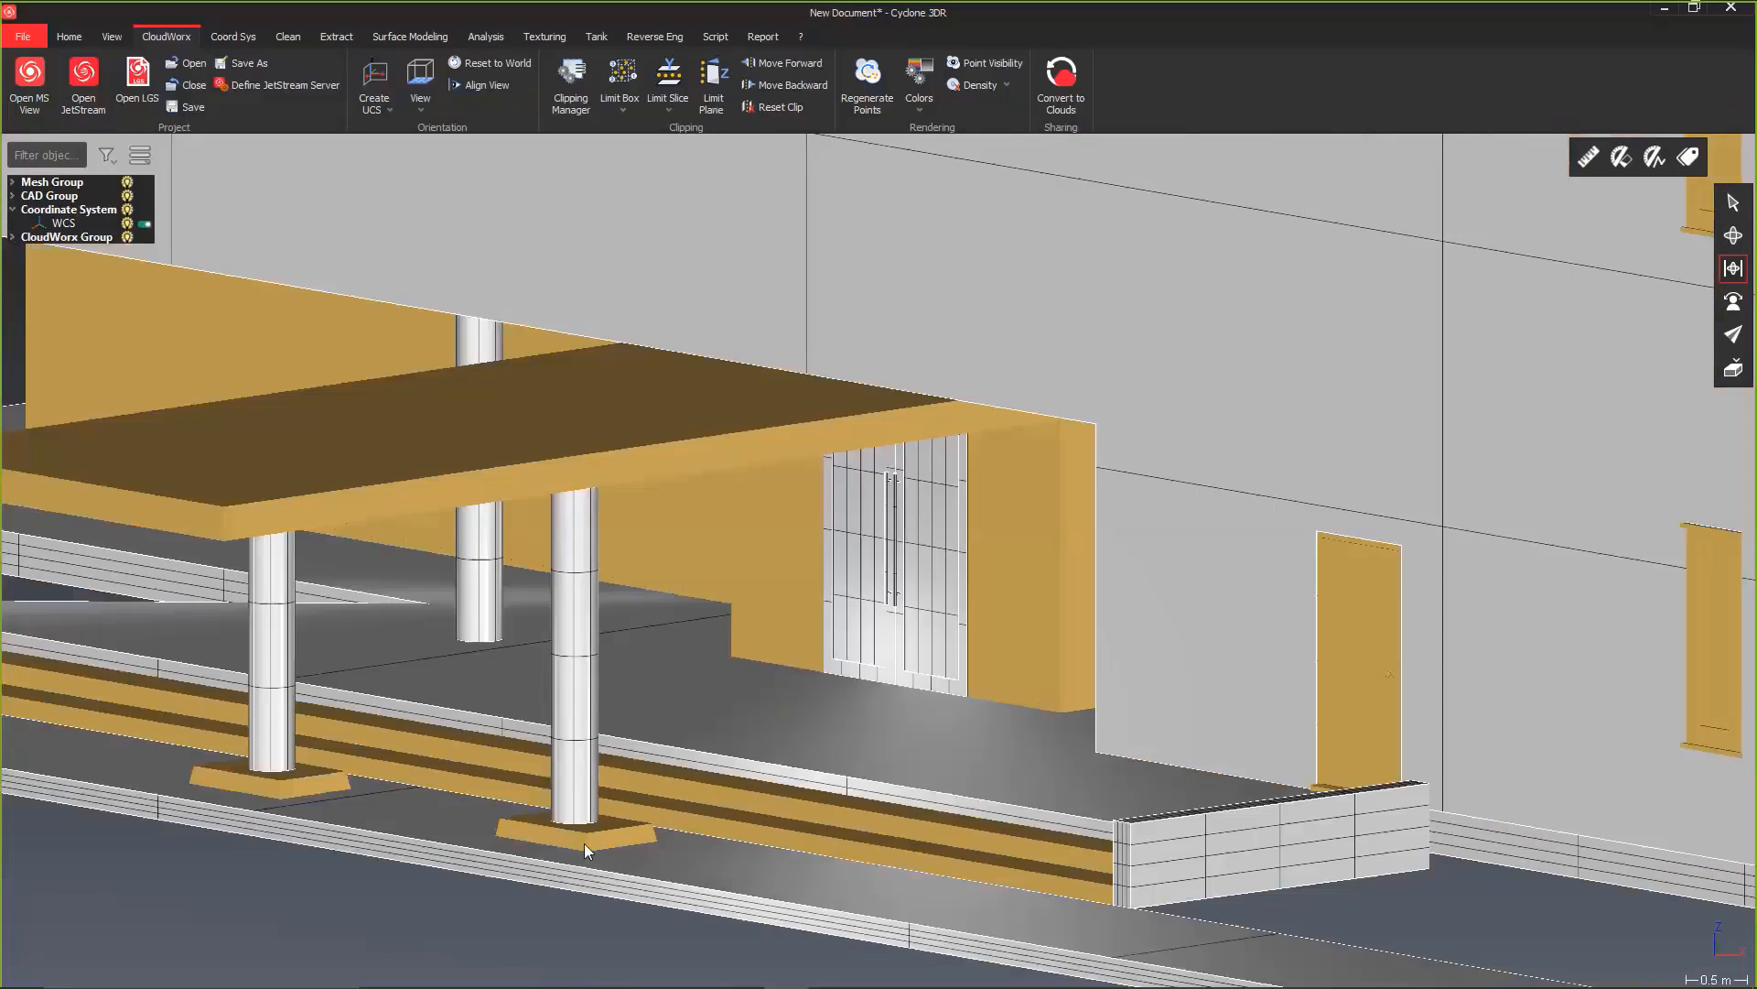
scroll(585, 839, "down", 5)
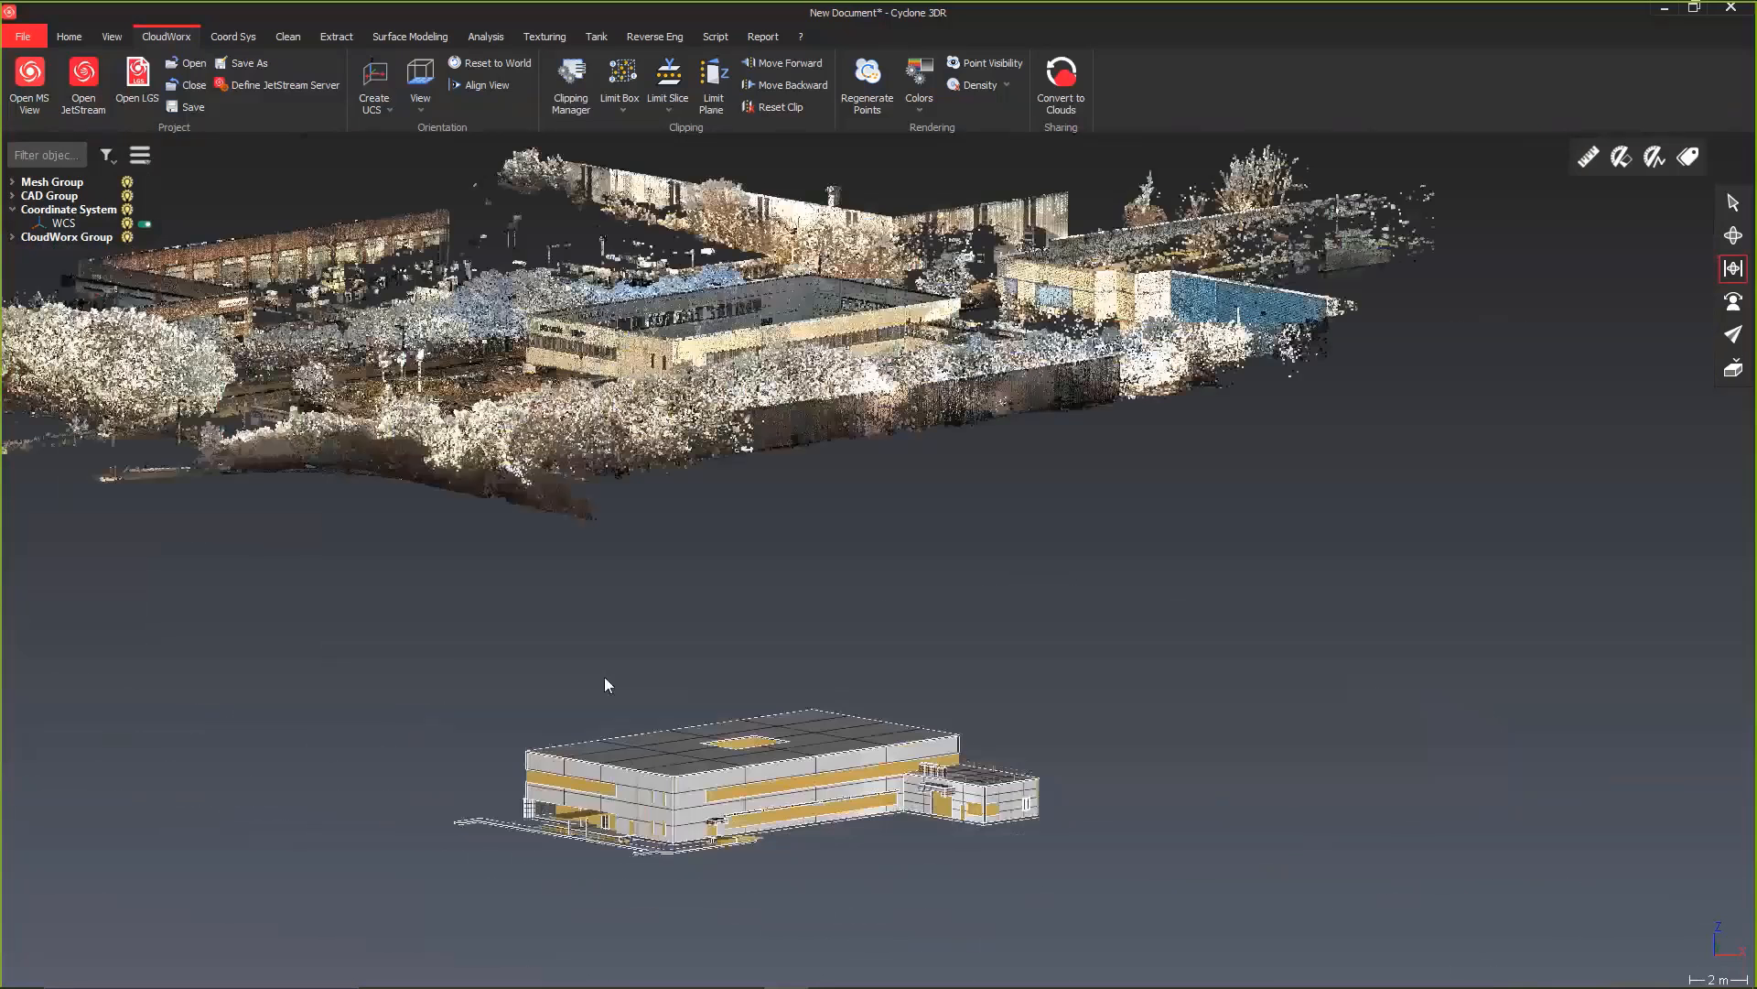
scroll(430, 402, "up", 5)
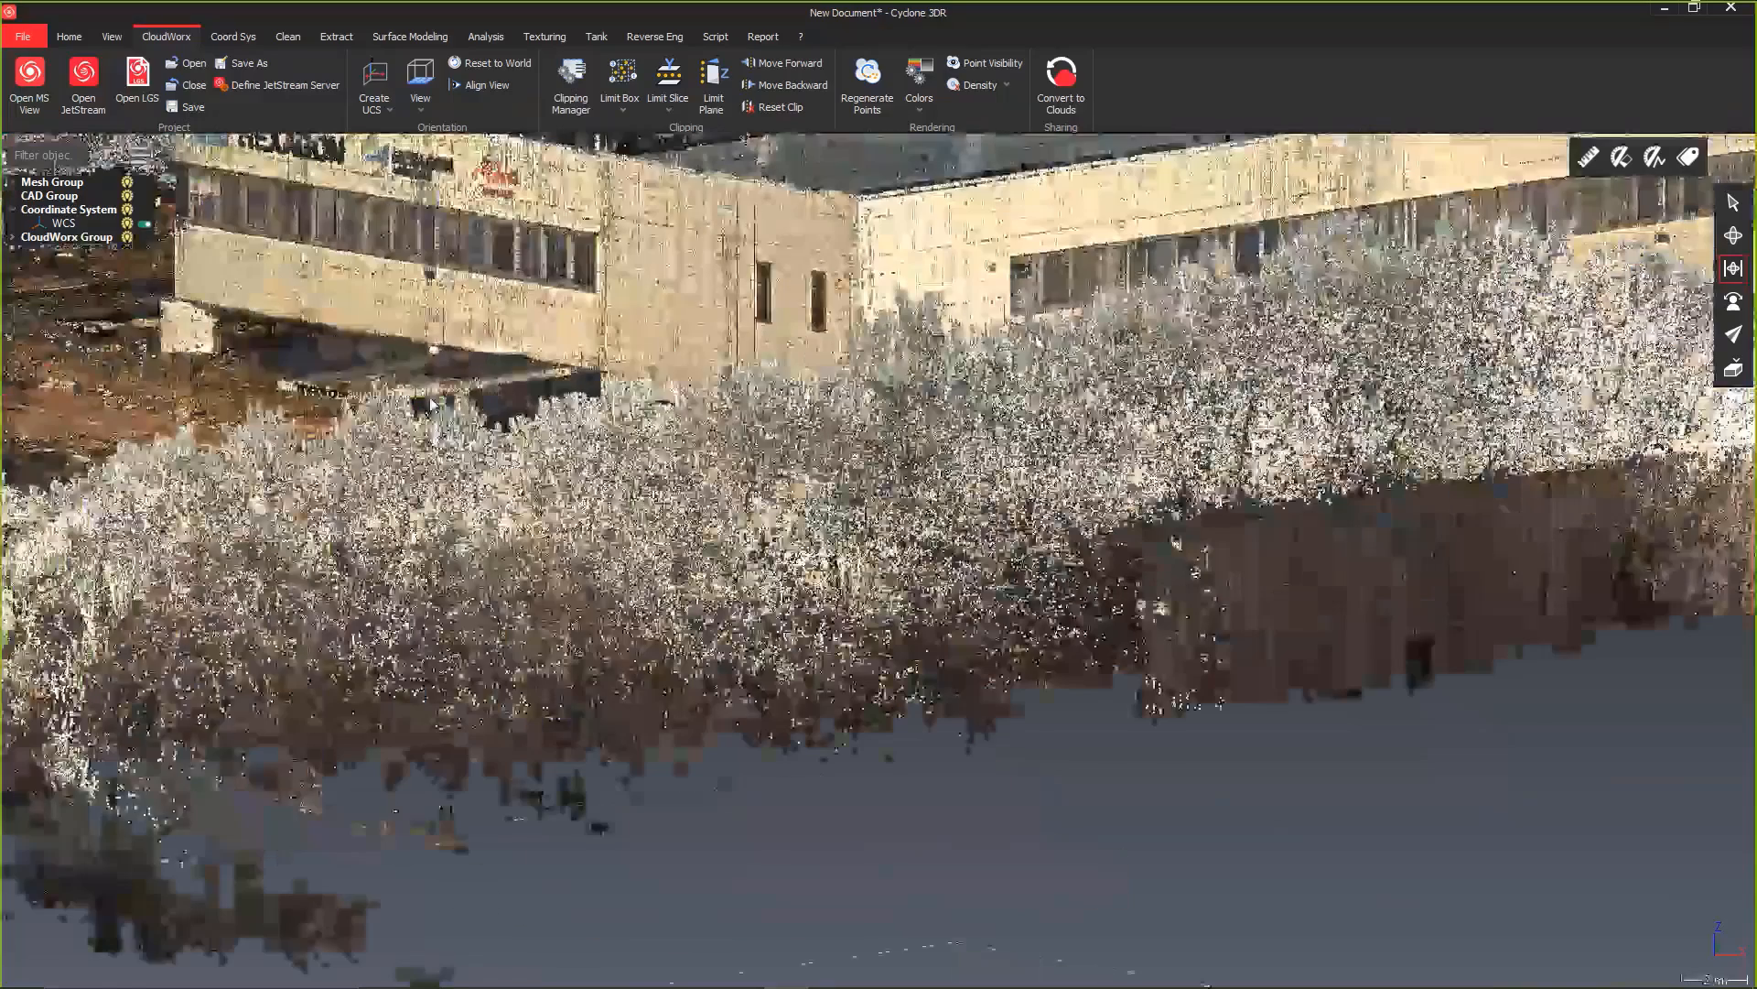
scroll(430, 403, "up", 2)
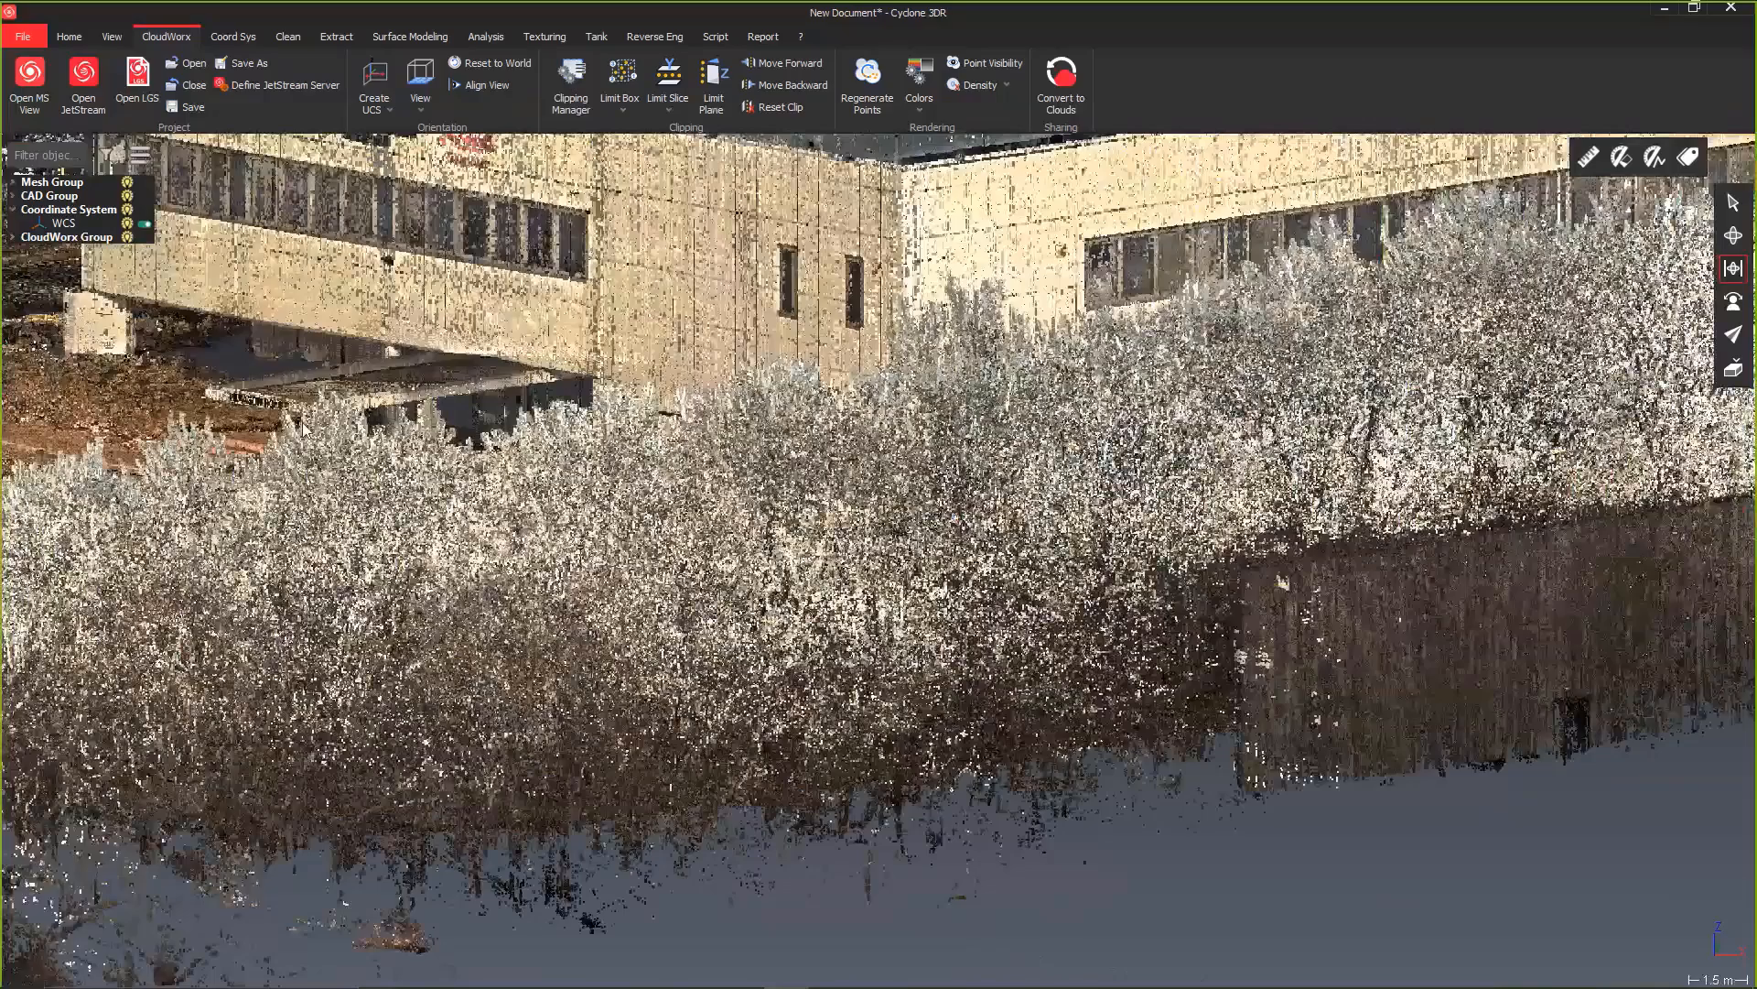
scroll(302, 426, "up", 2)
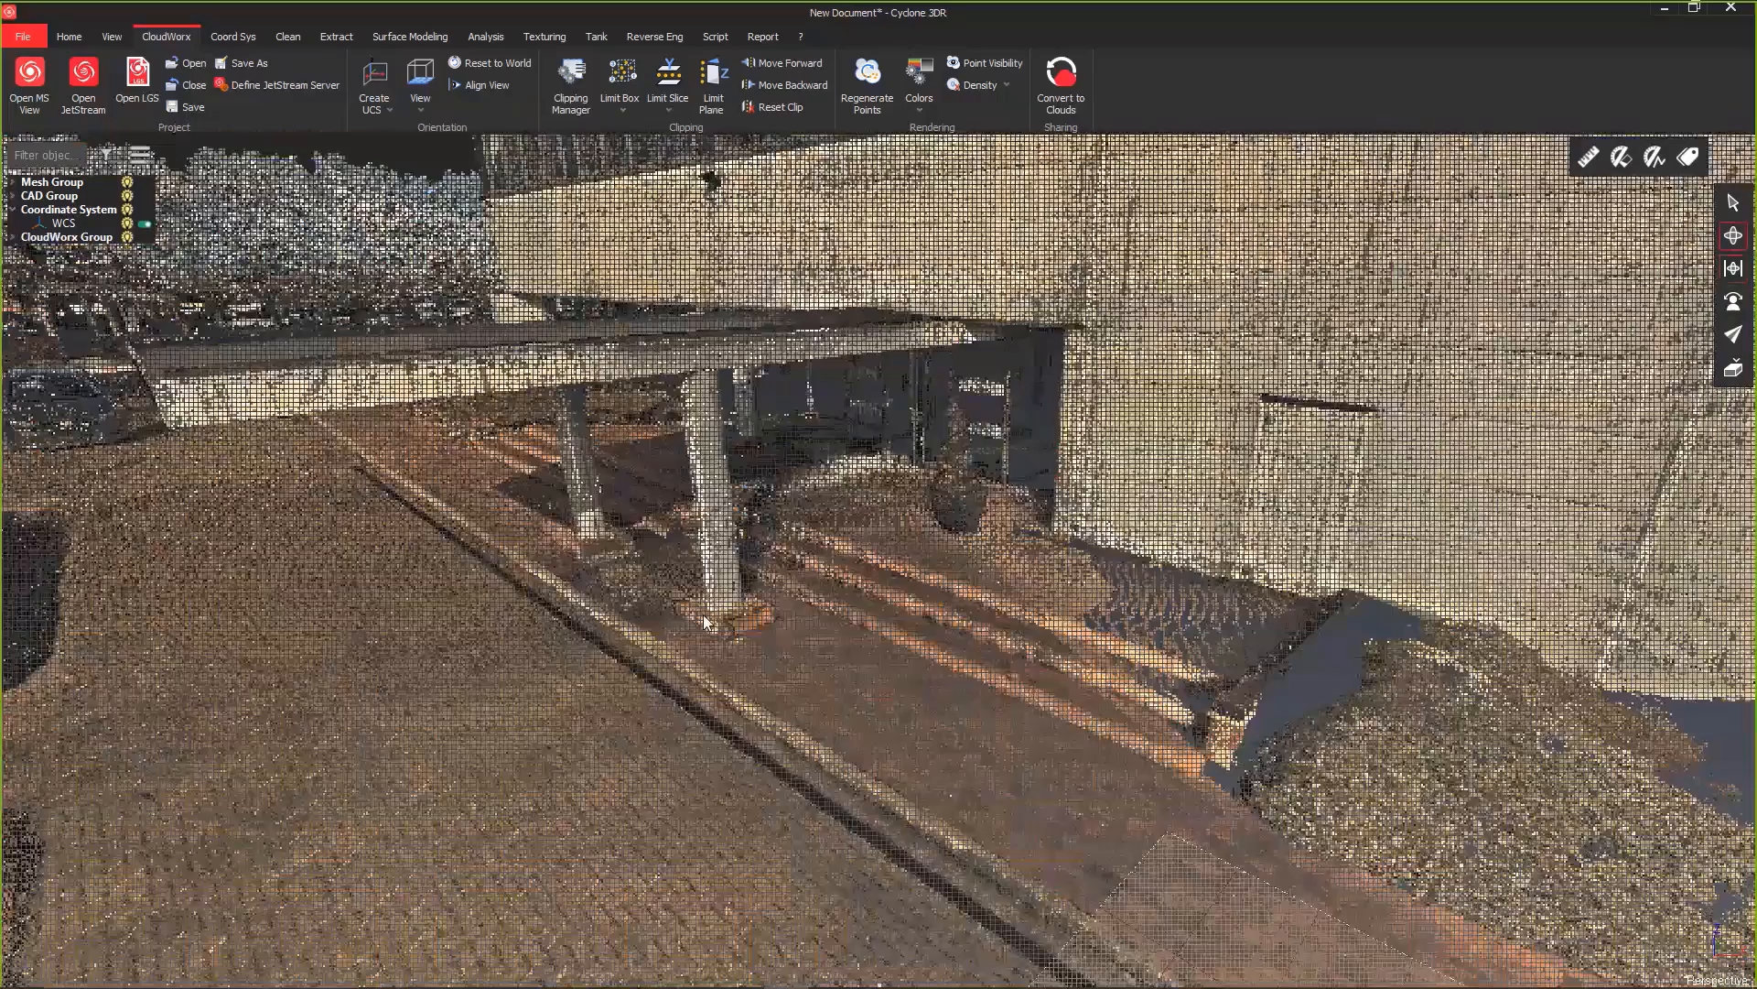
scroll(719, 623, "down", 3)
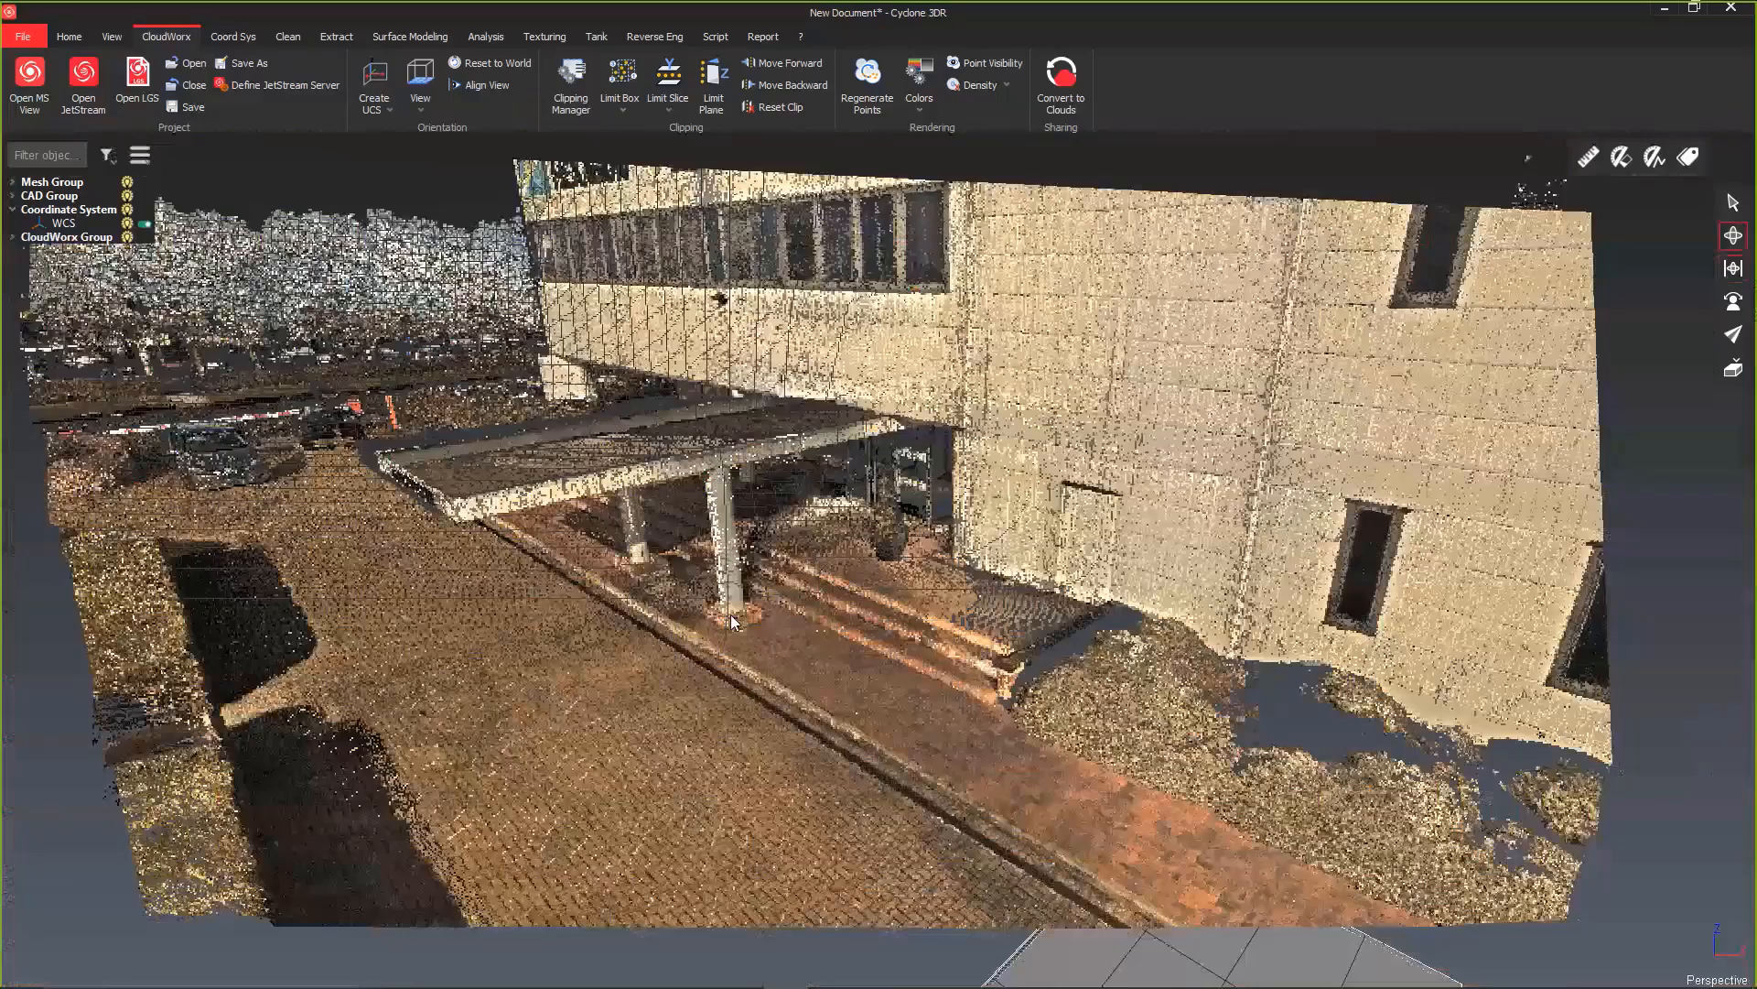
scroll(731, 620, "down", 5)
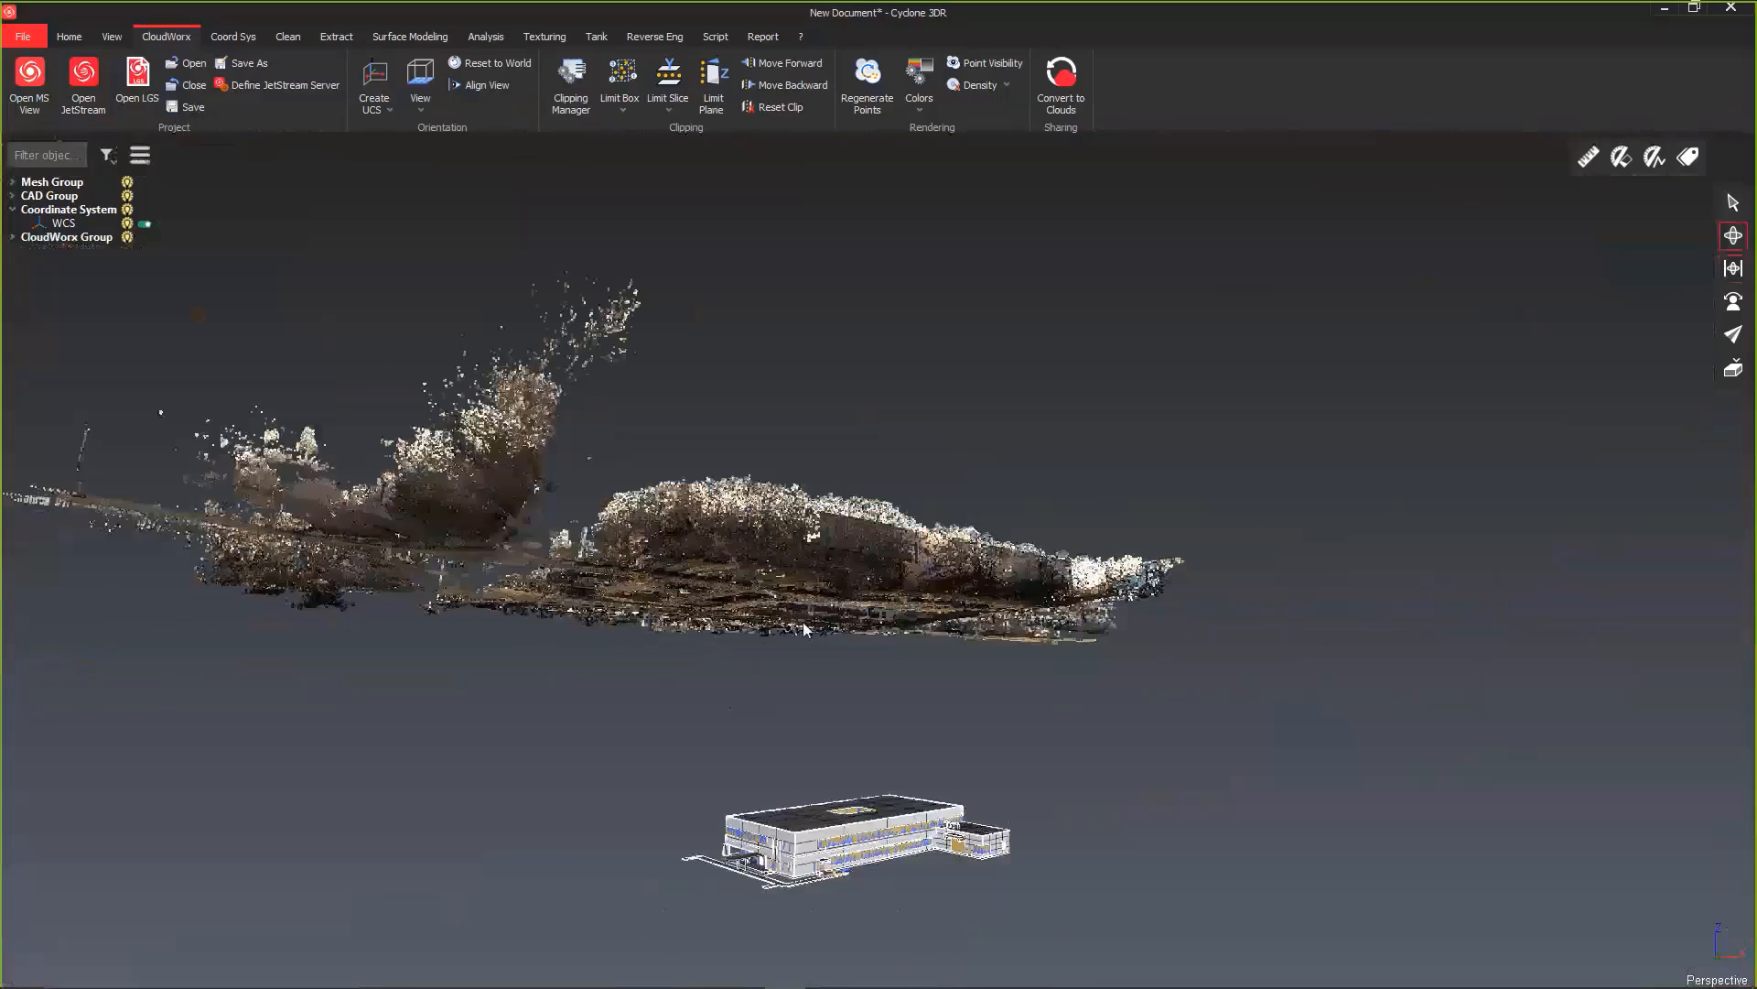
Step: Translate the whole building model 62.193 m upward along Z (0, 0, 1), previewing the move against the scan before applying it
left_click(1733, 202)
left_click_drag(660, 725, 1057, 847)
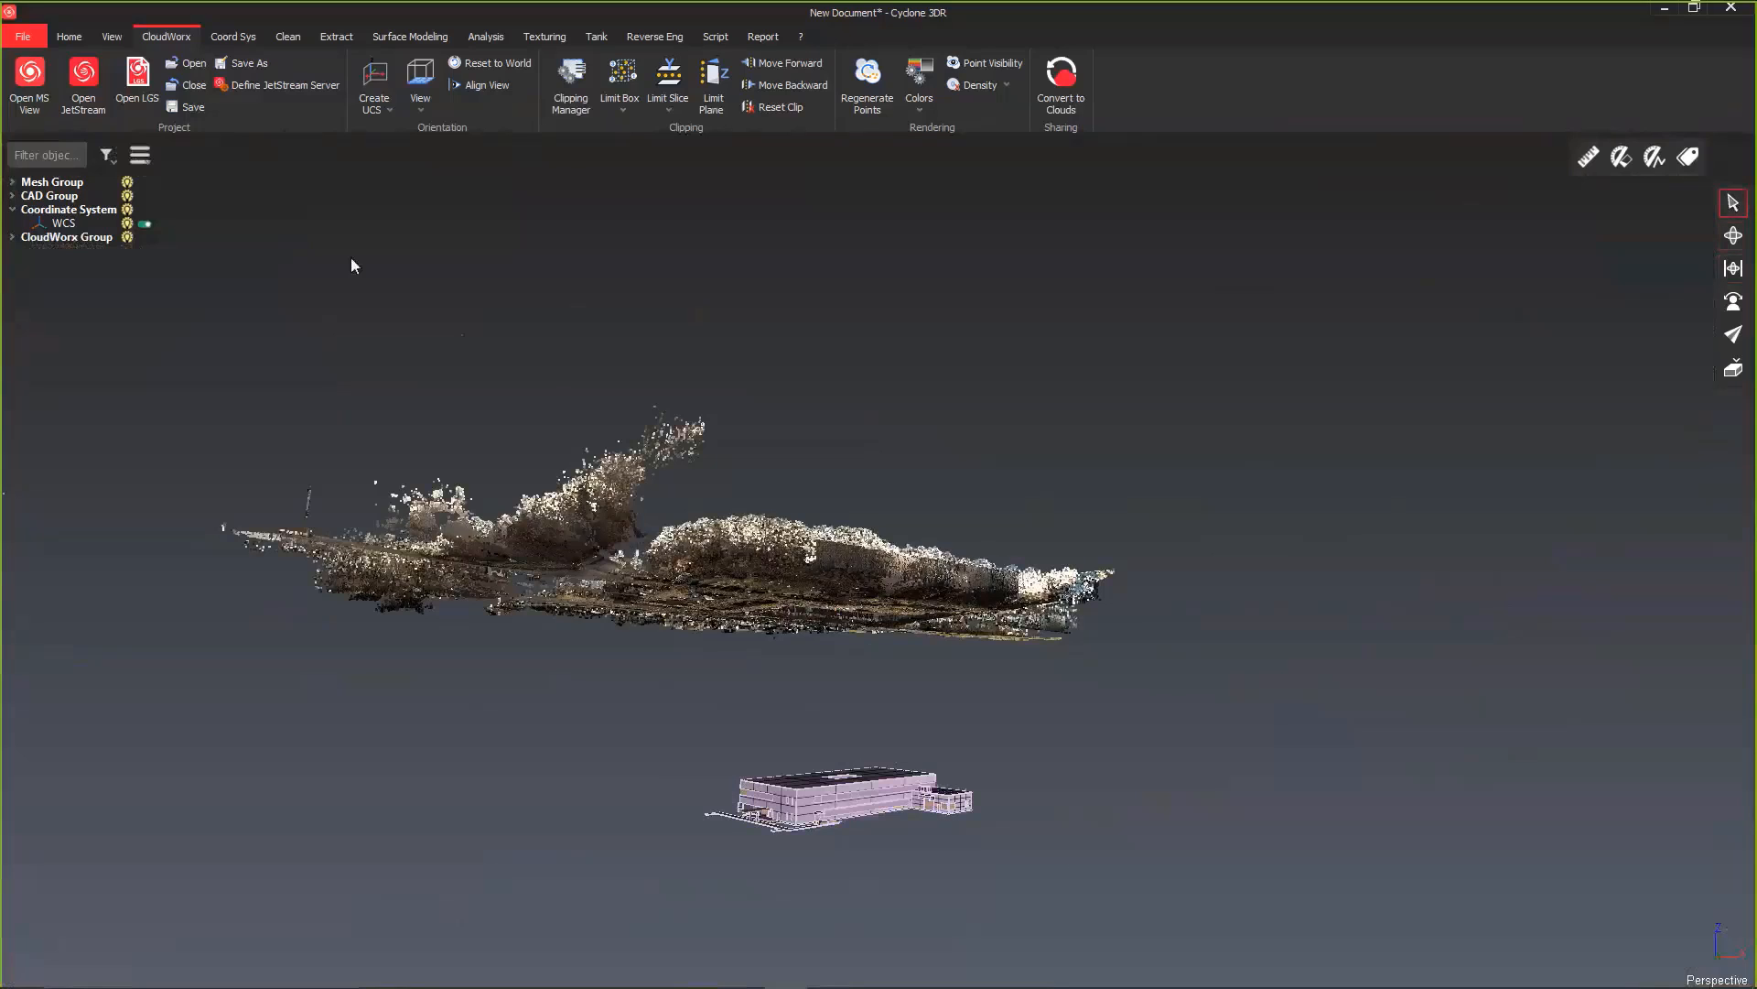
left_click(244, 39)
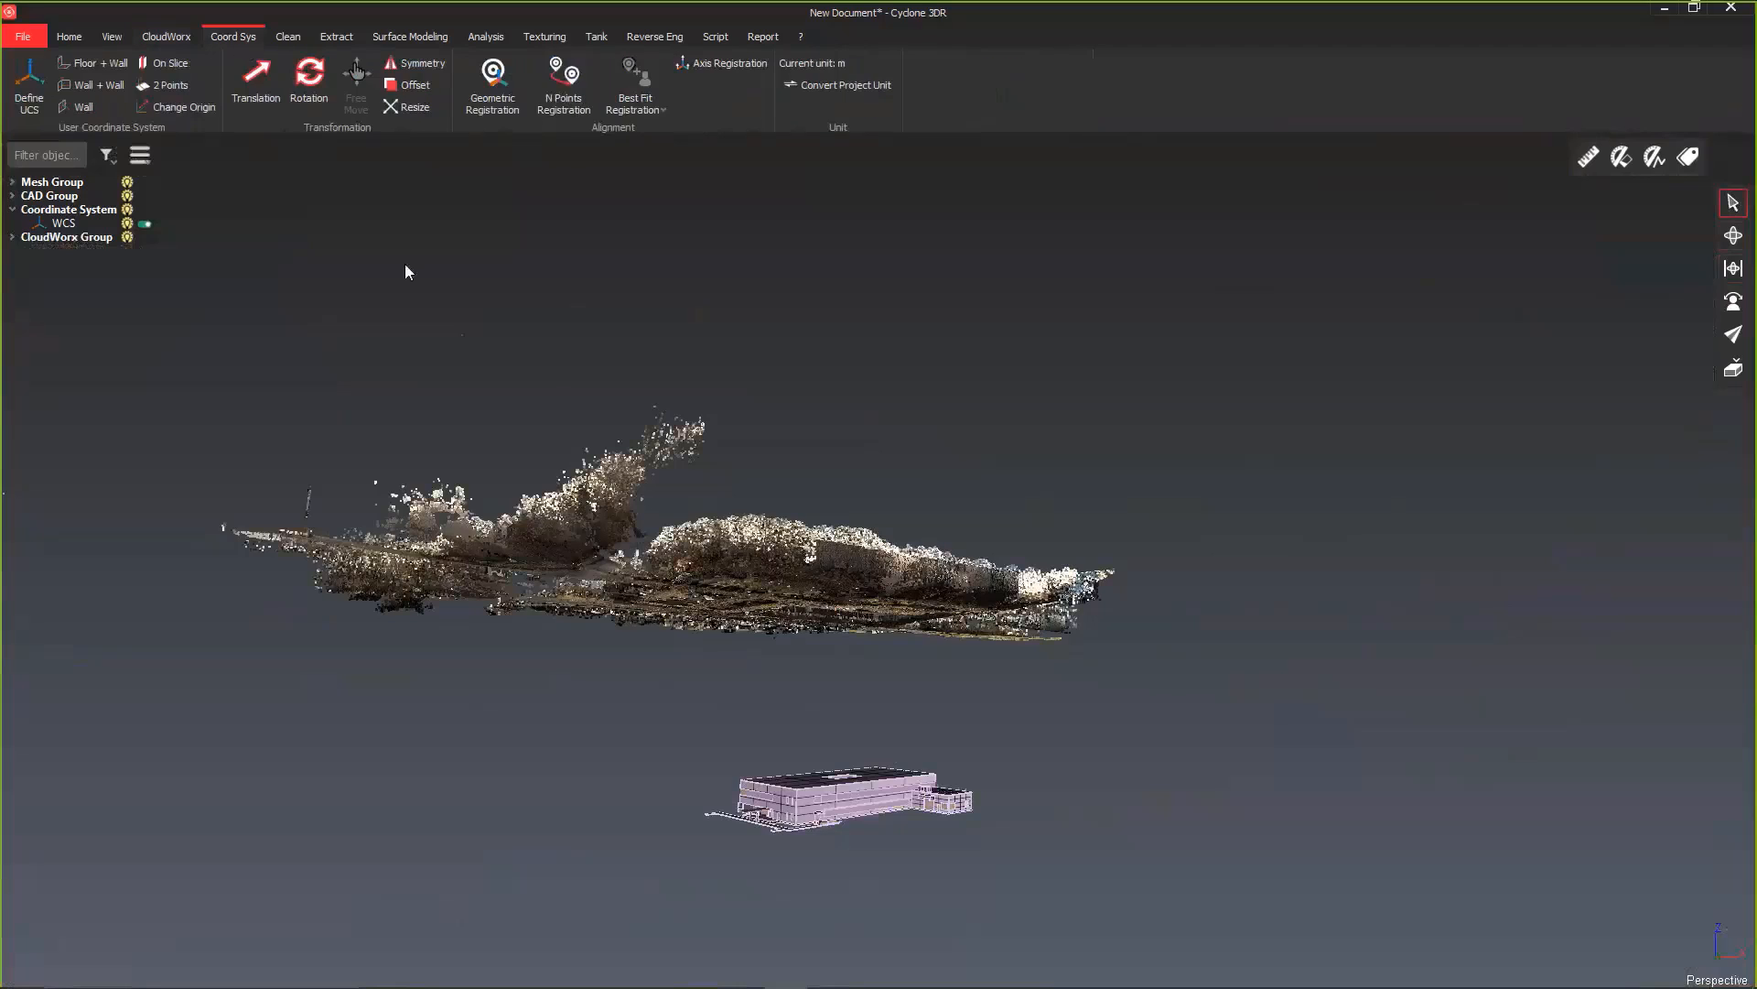
left_click(255, 106)
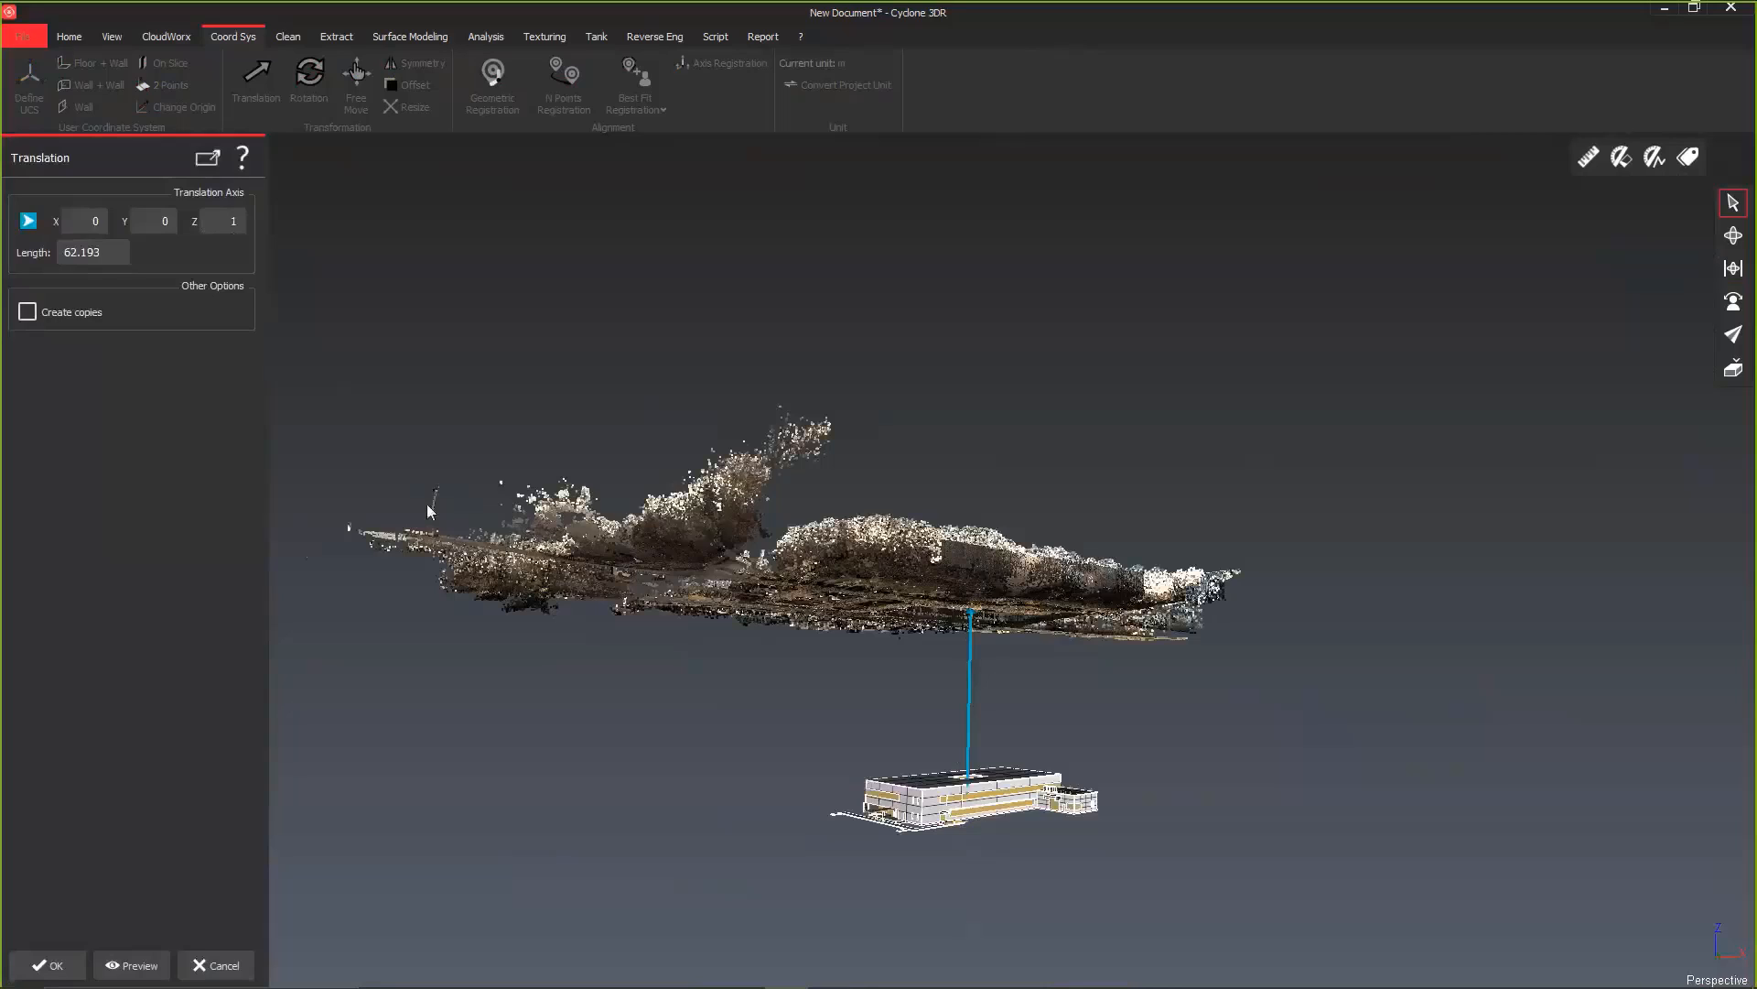
double_click(96, 253)
left_click(134, 967)
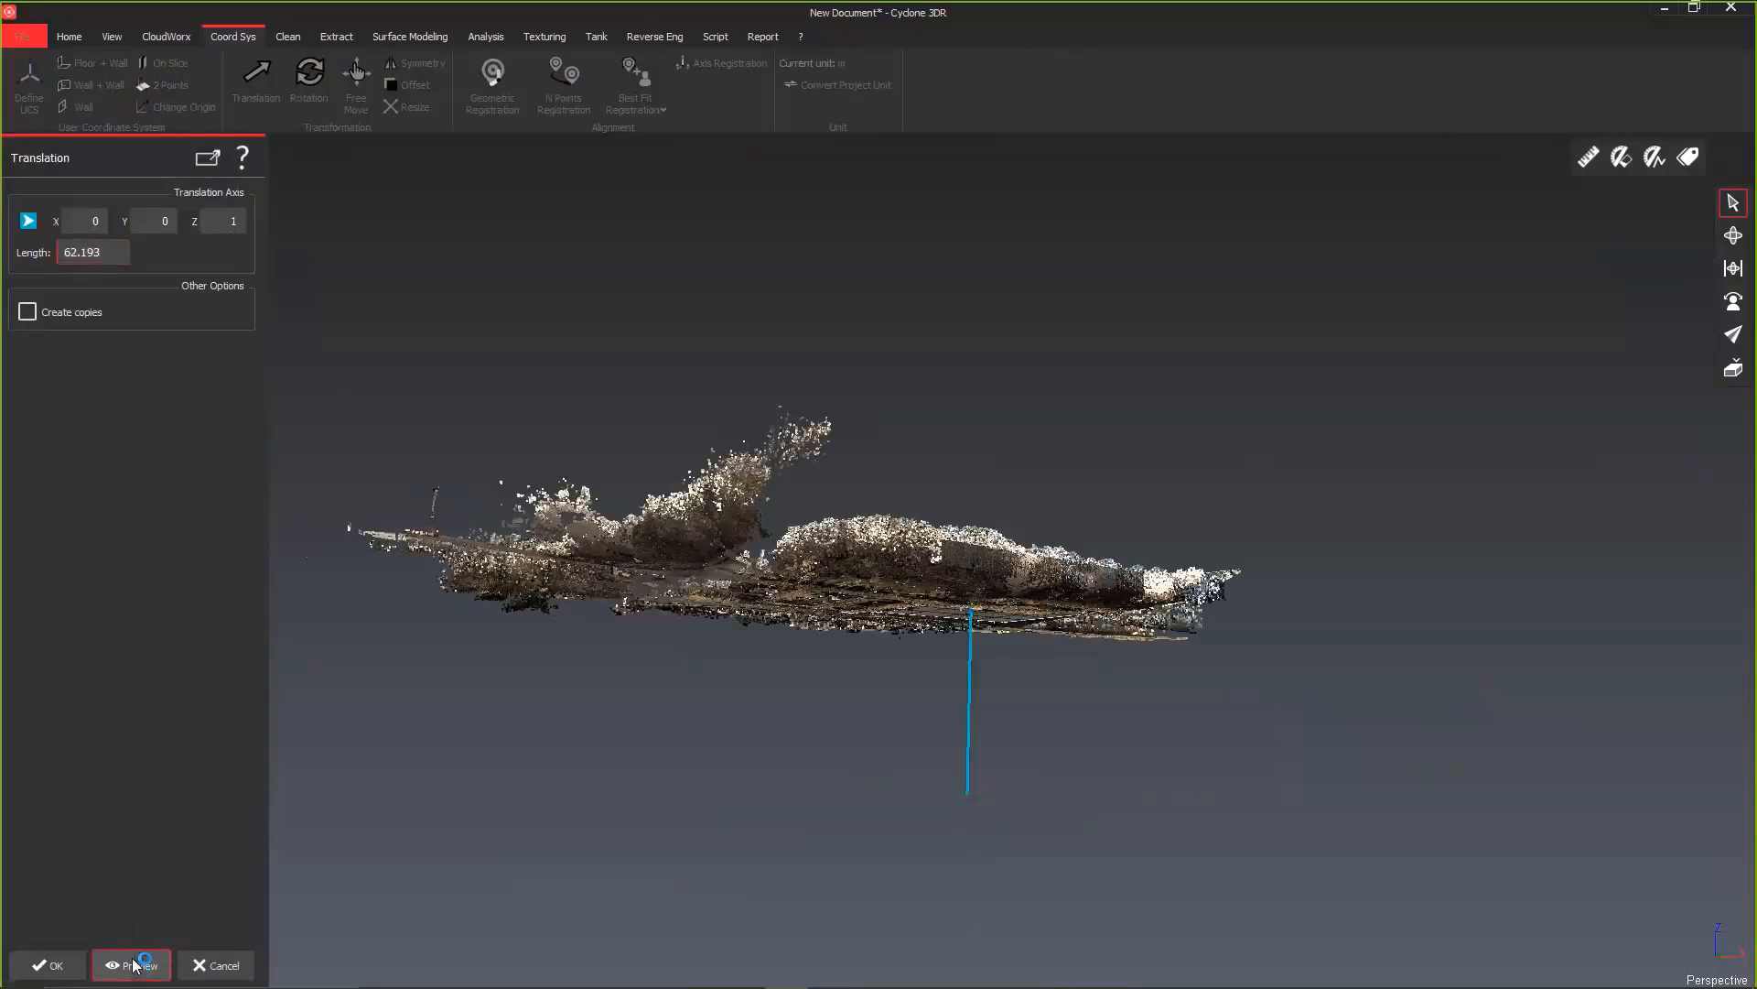
left_click(1731, 237)
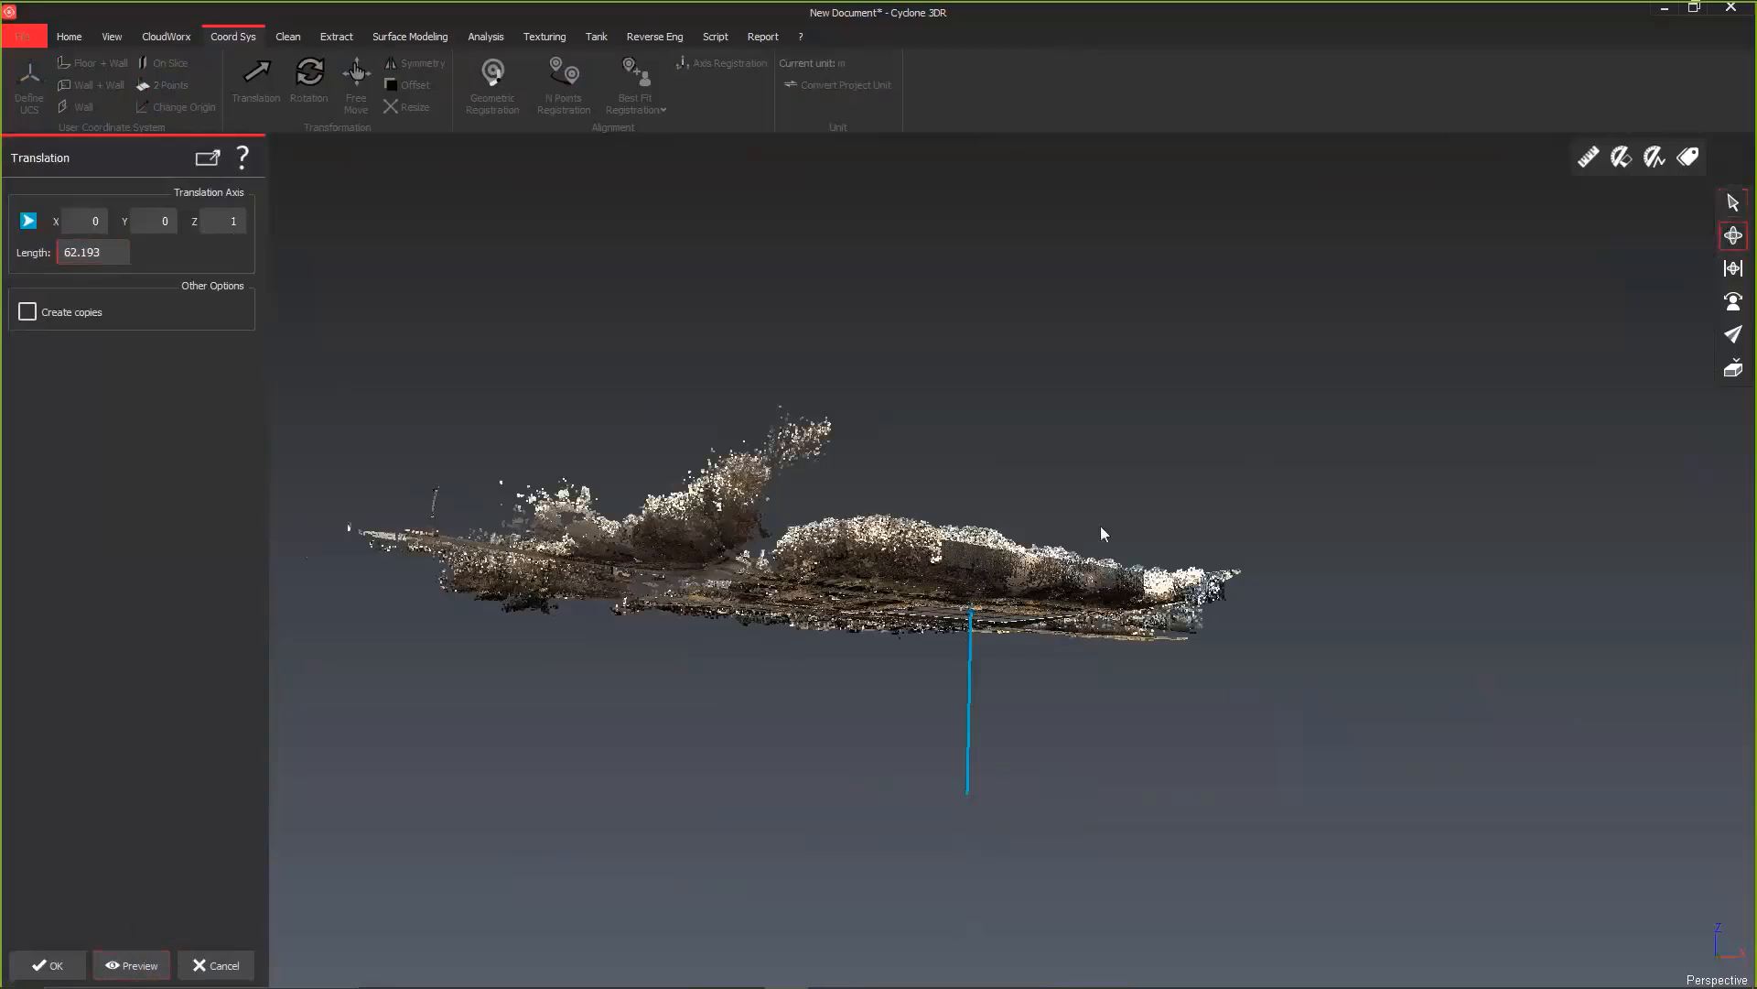
left_click_drag(972, 585, 938, 430)
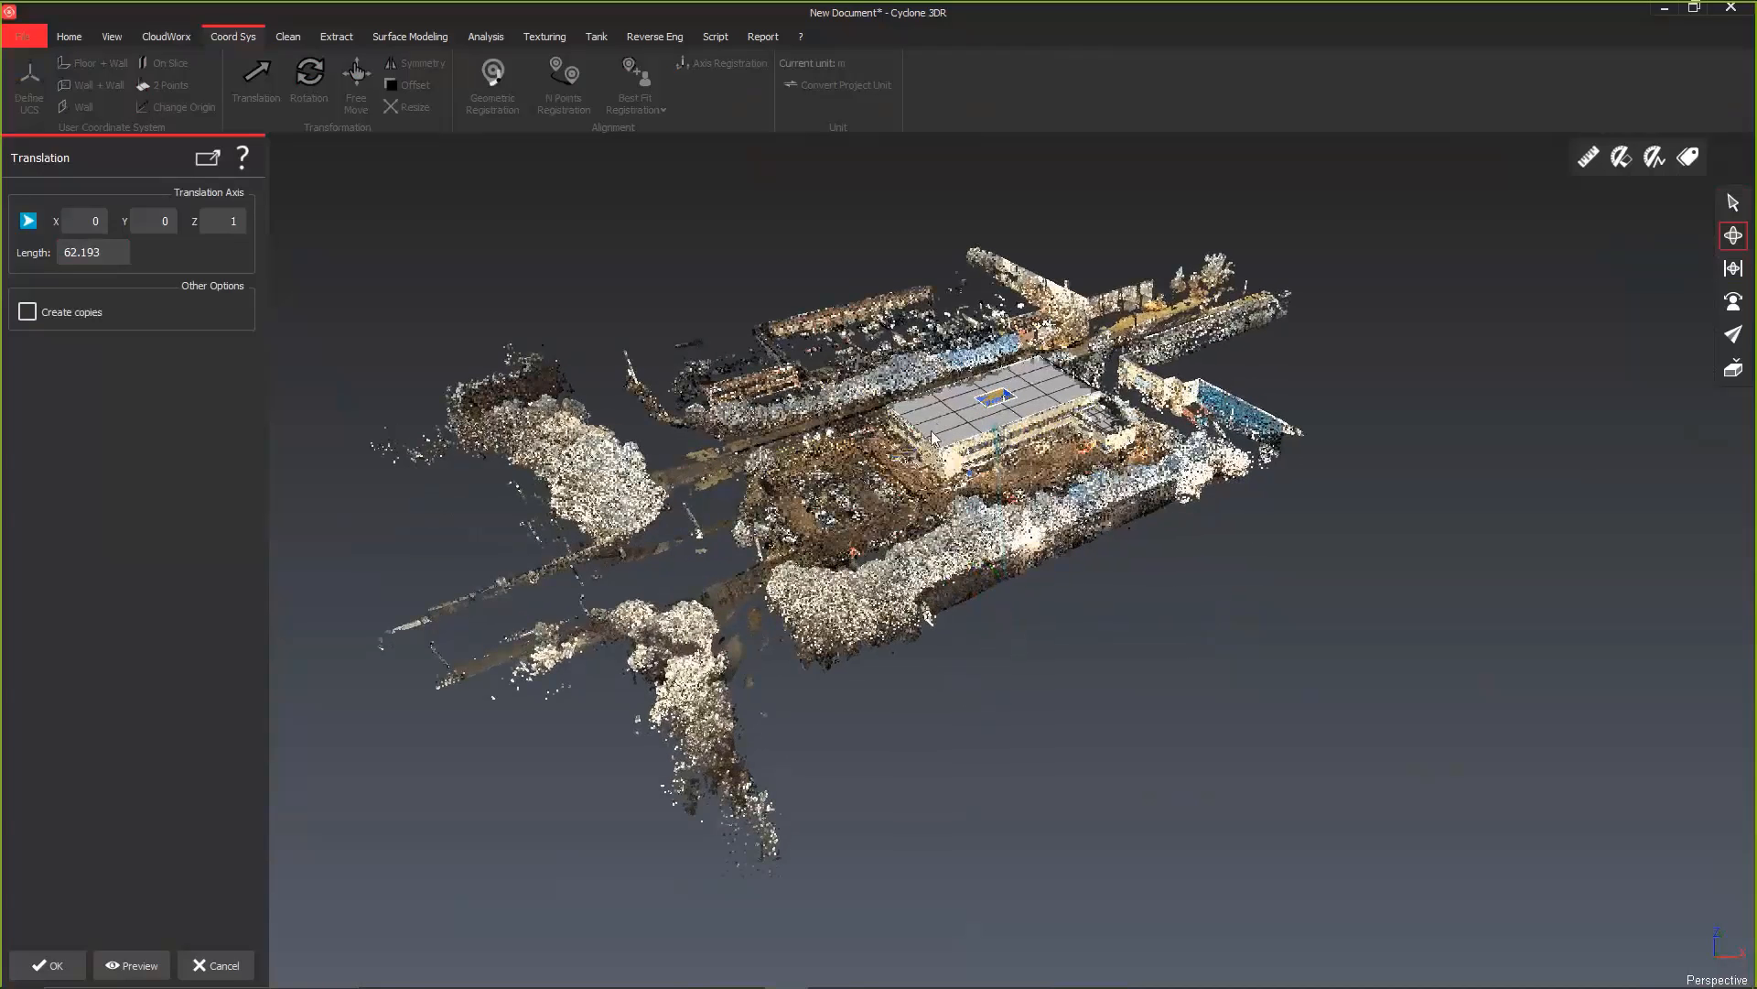
left_click(23, 968)
Step: Check the fit of the moved building model with the scan around the roof, facades and entrance canopy
scroll(848, 446, "up", 3)
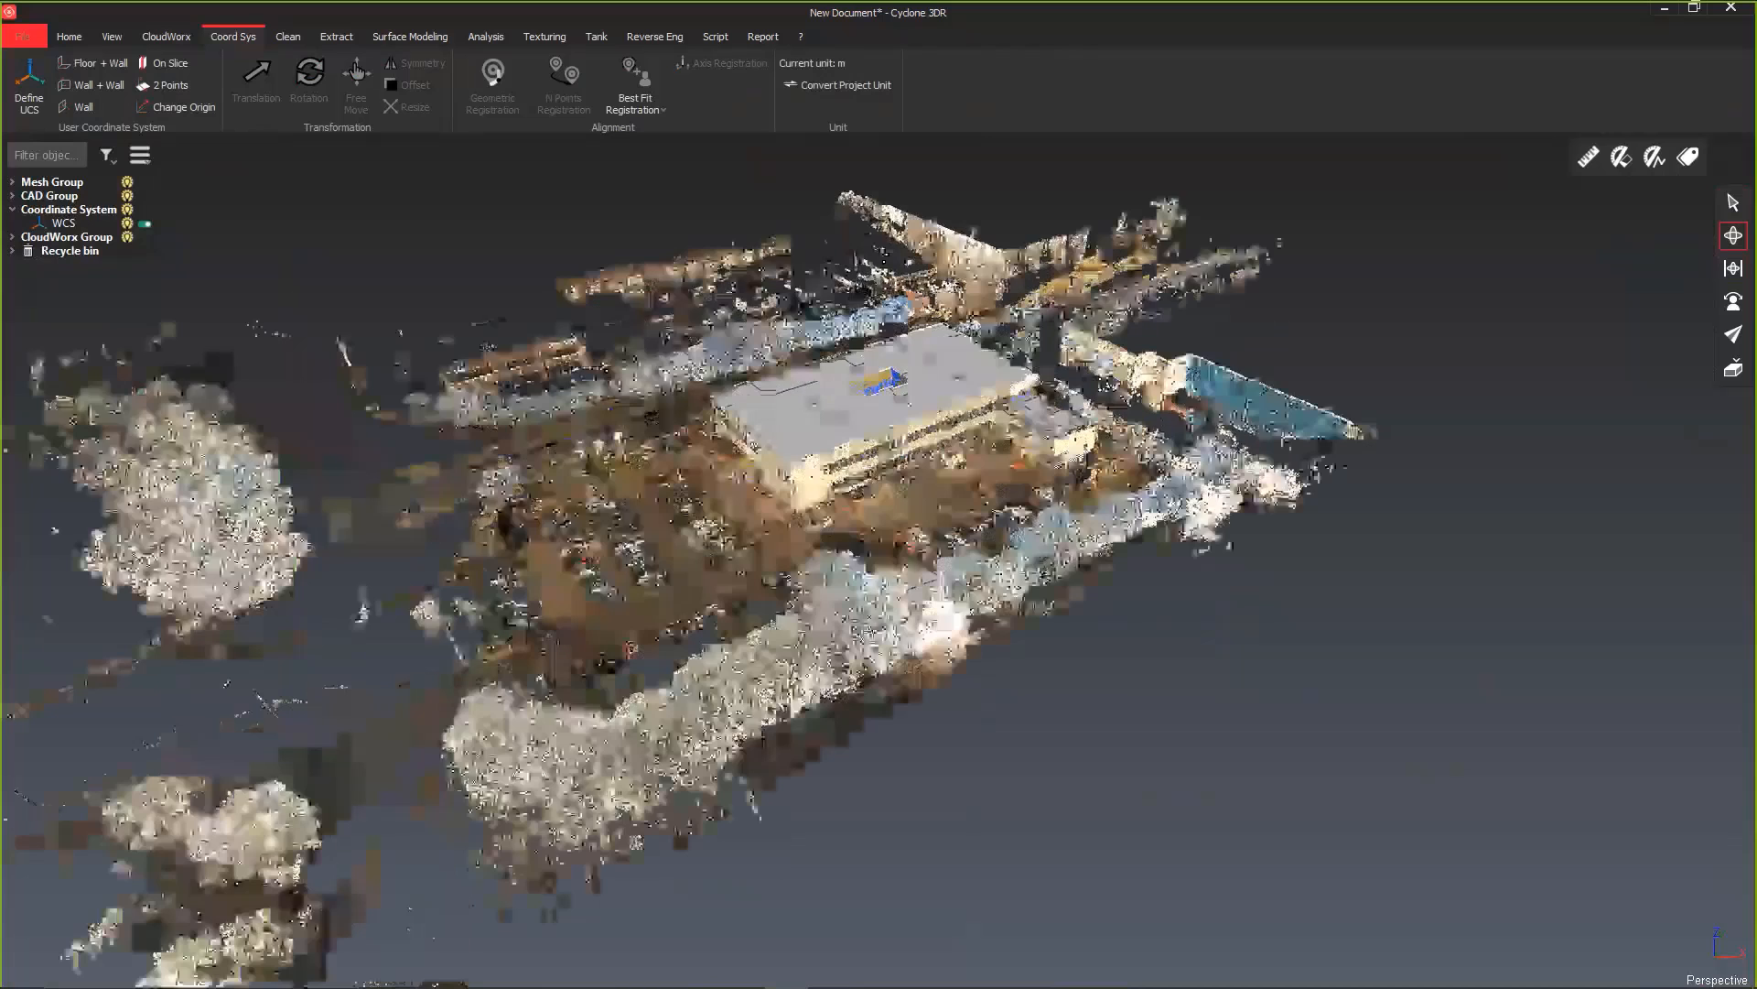
scroll(764, 460, "up", 3)
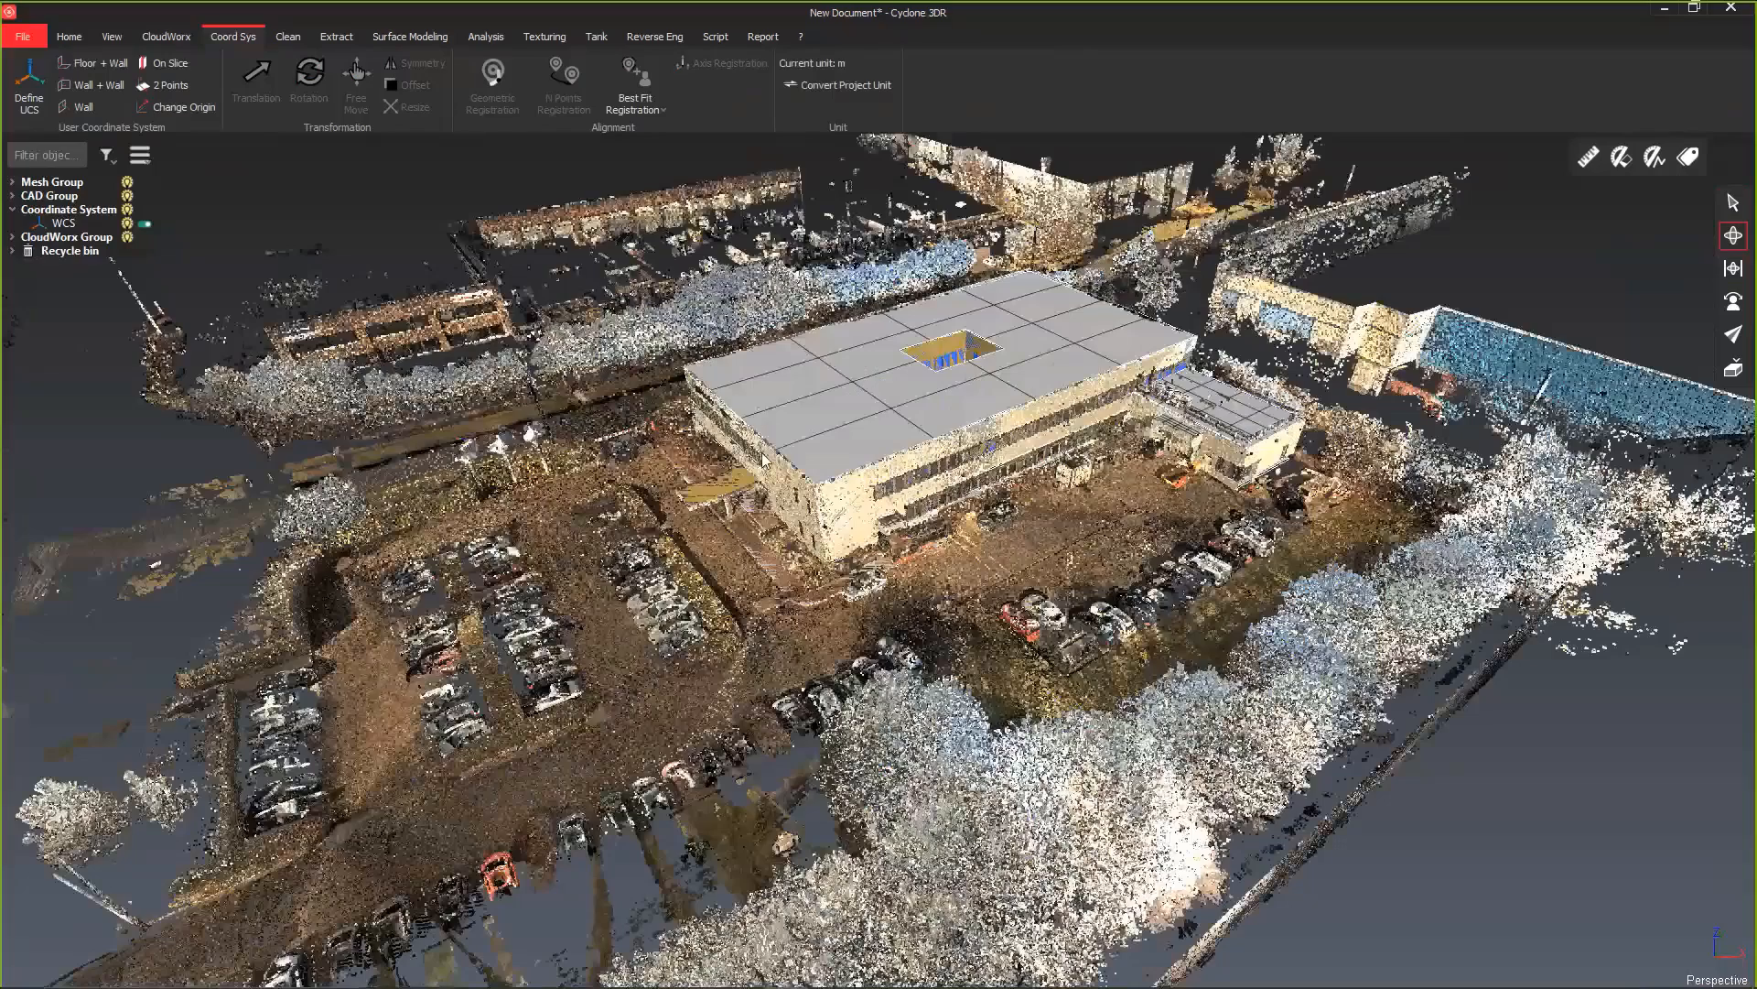
scroll(765, 460, "up", 3)
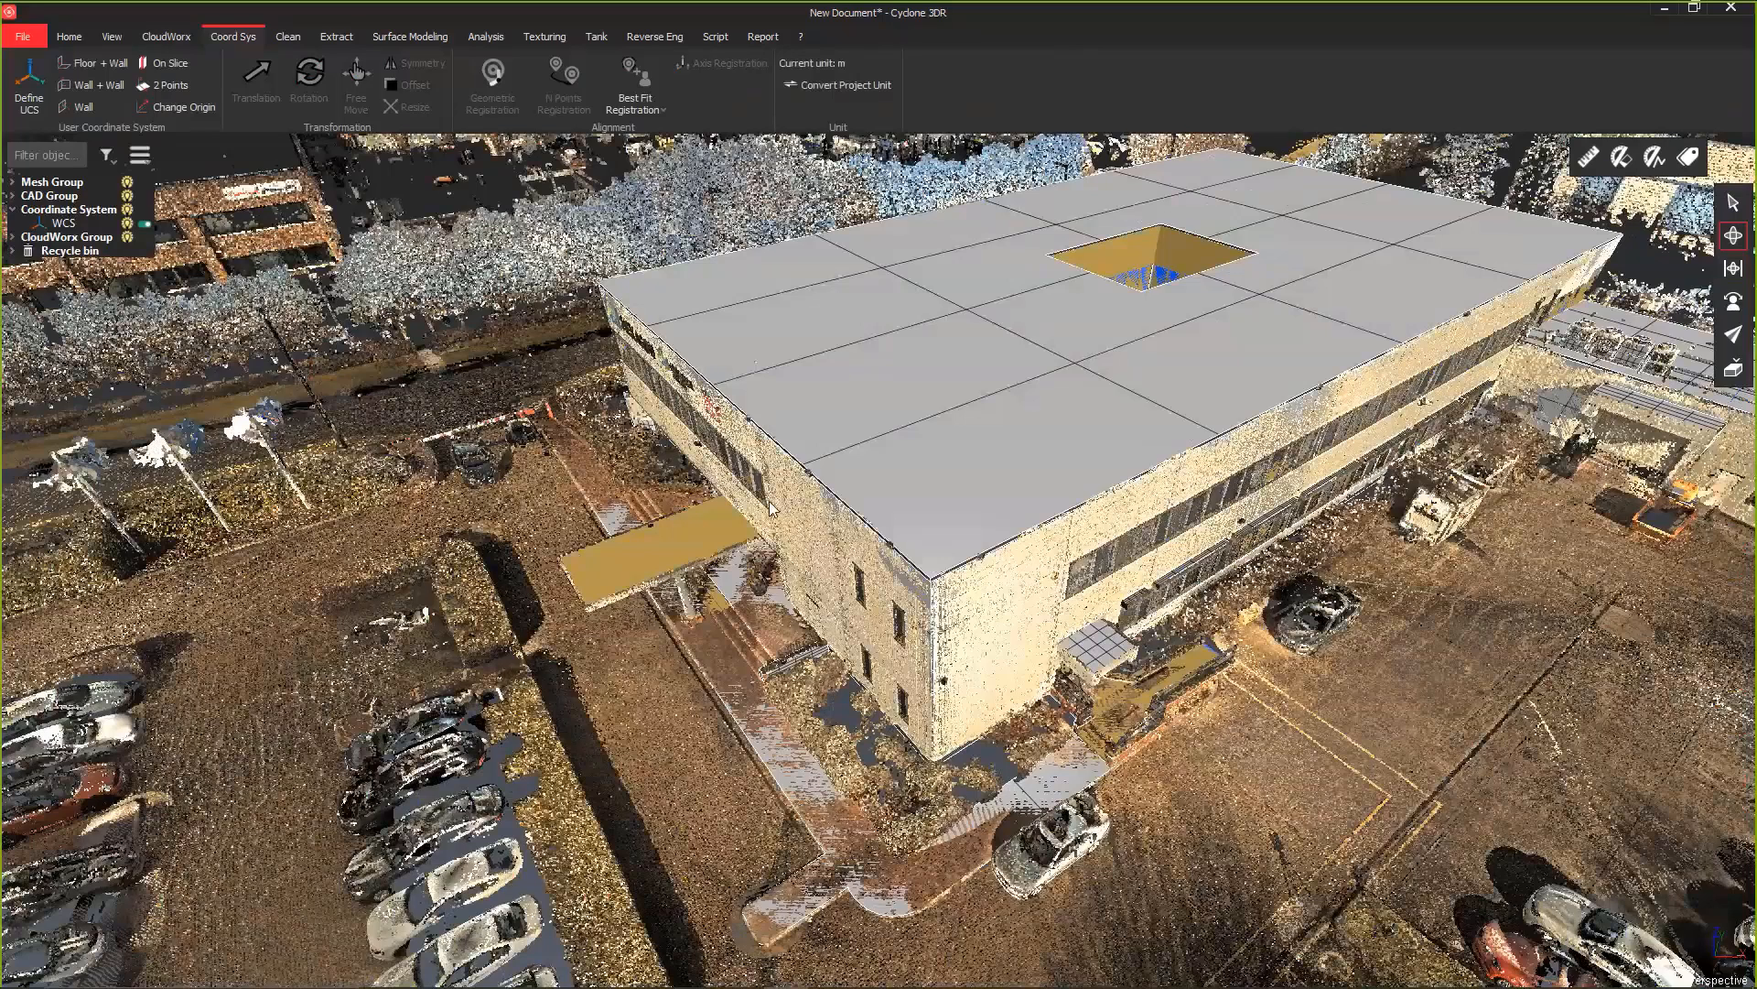
scroll(685, 540, "down", 2)
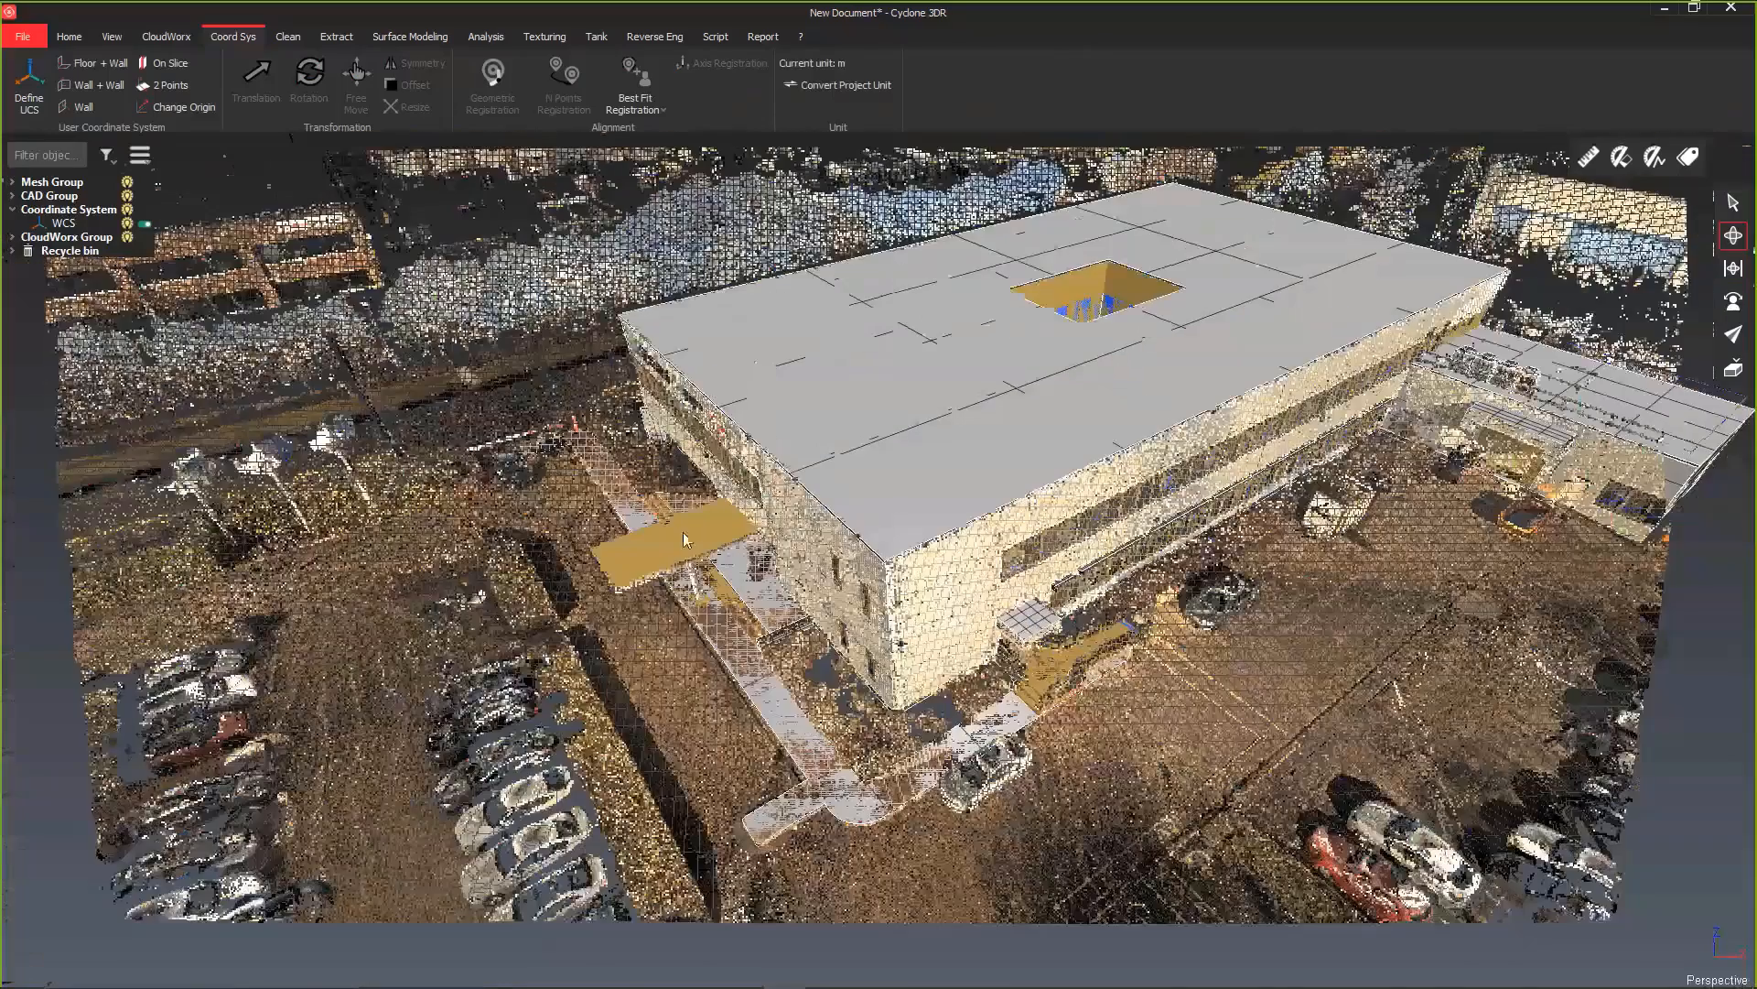
scroll(685, 540, "down", 1)
left_click(124, 42)
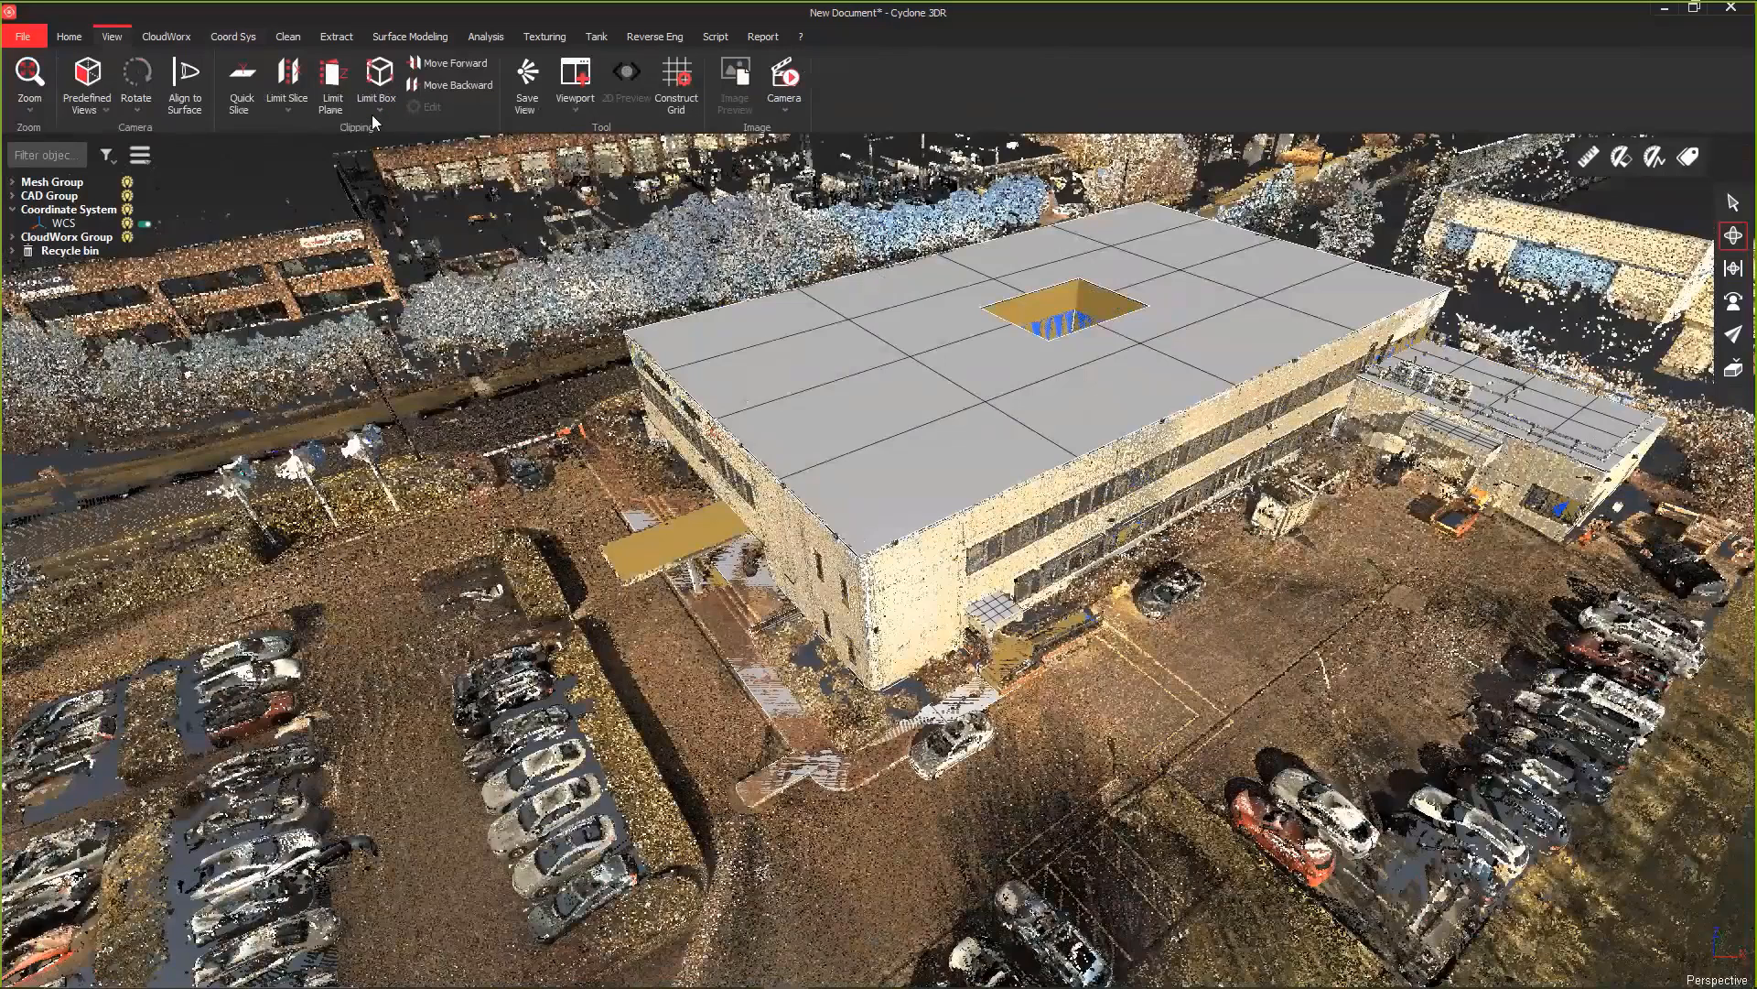
left_click(382, 75)
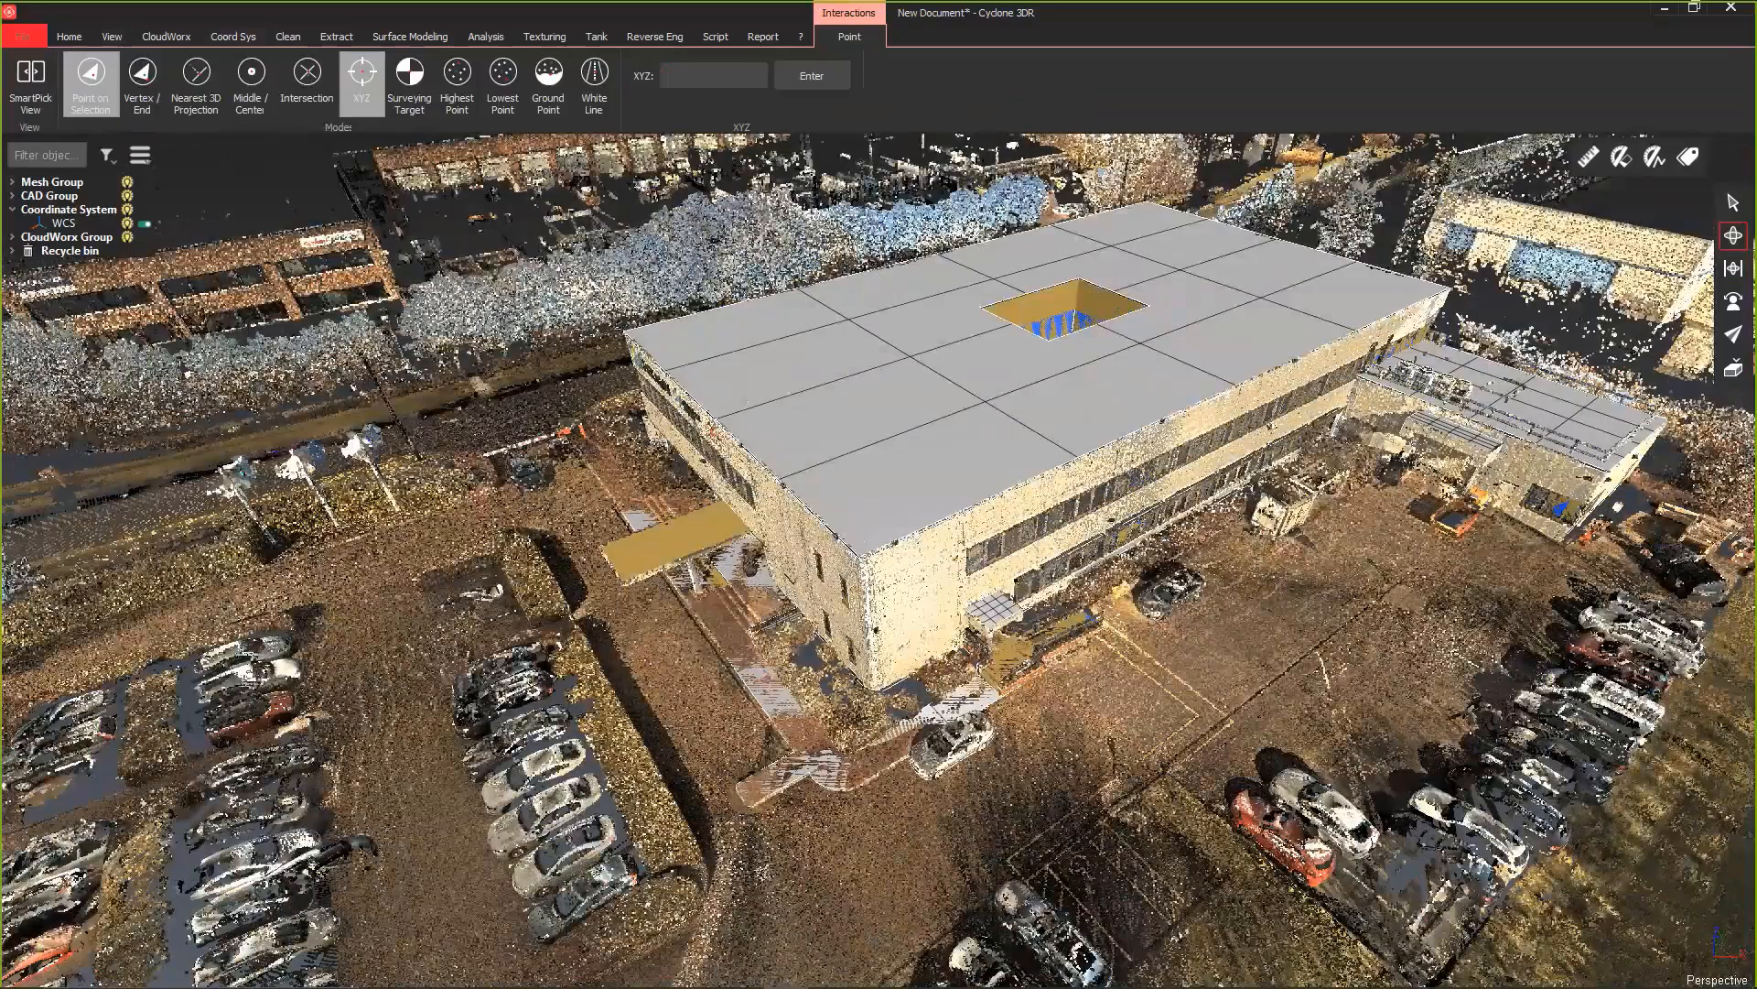
left_click(1732, 204)
left_click(918, 768)
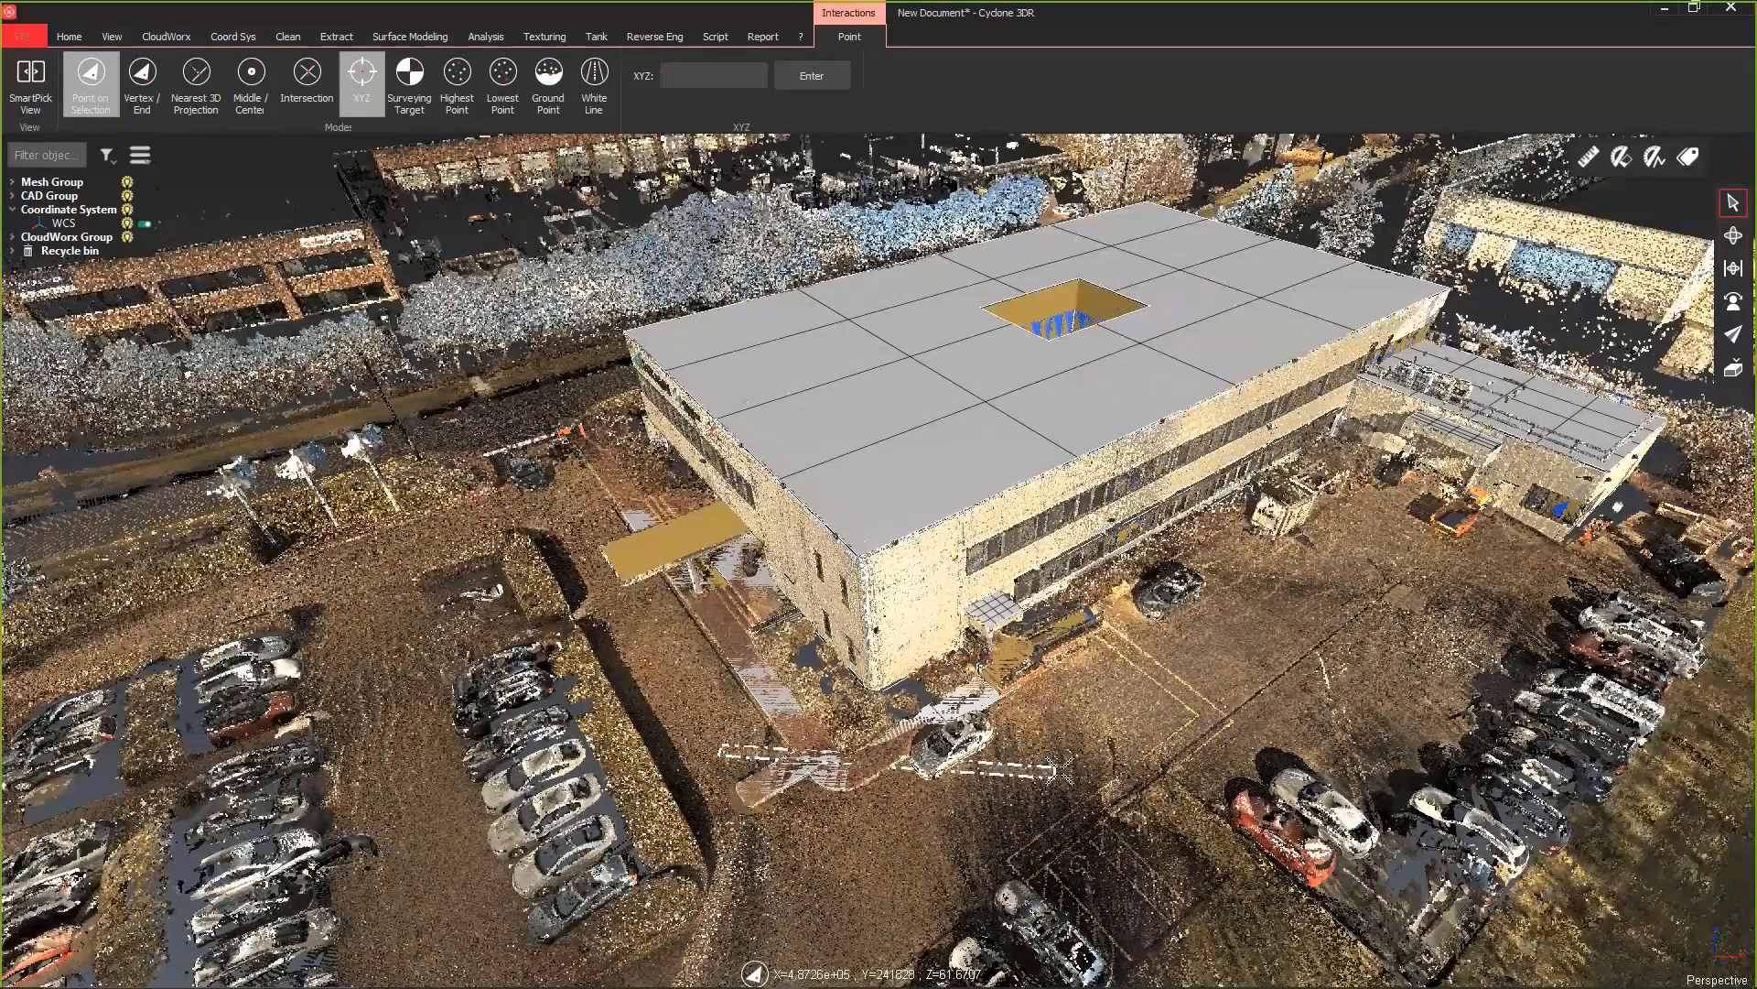
key("Escape")
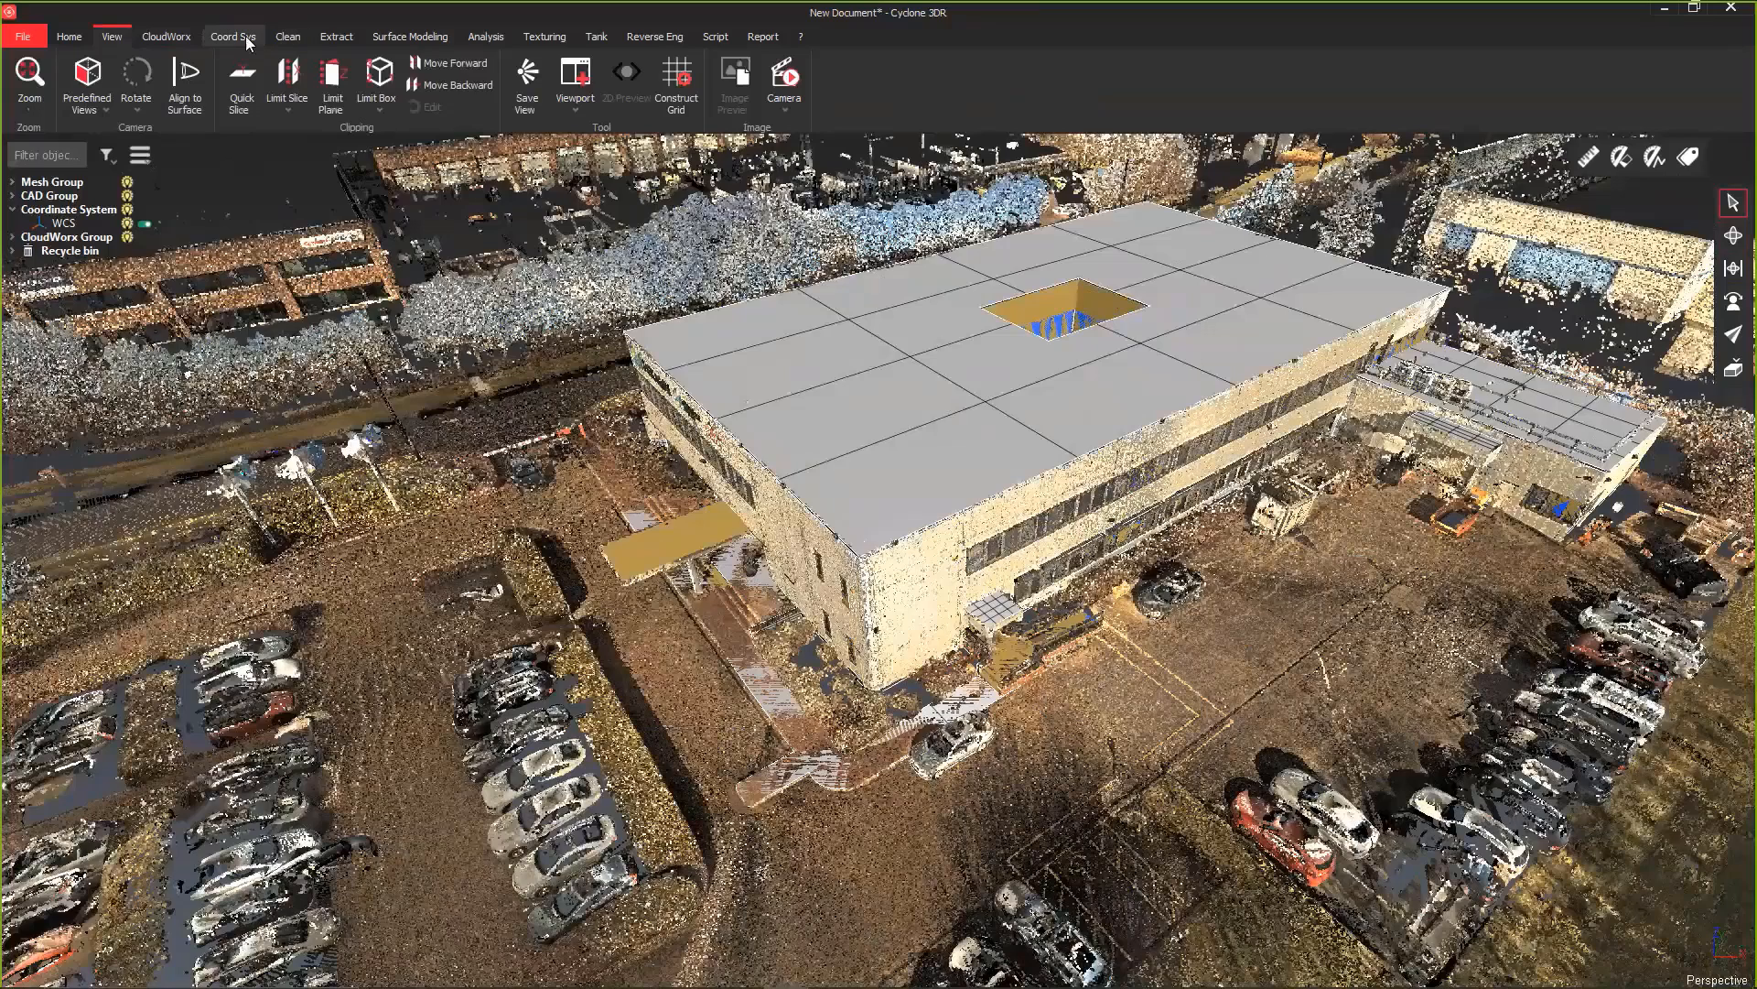
Step: Create a UCS with the Wall + Wall method from the two facades that meet at the building's near corner
left_click(182, 38)
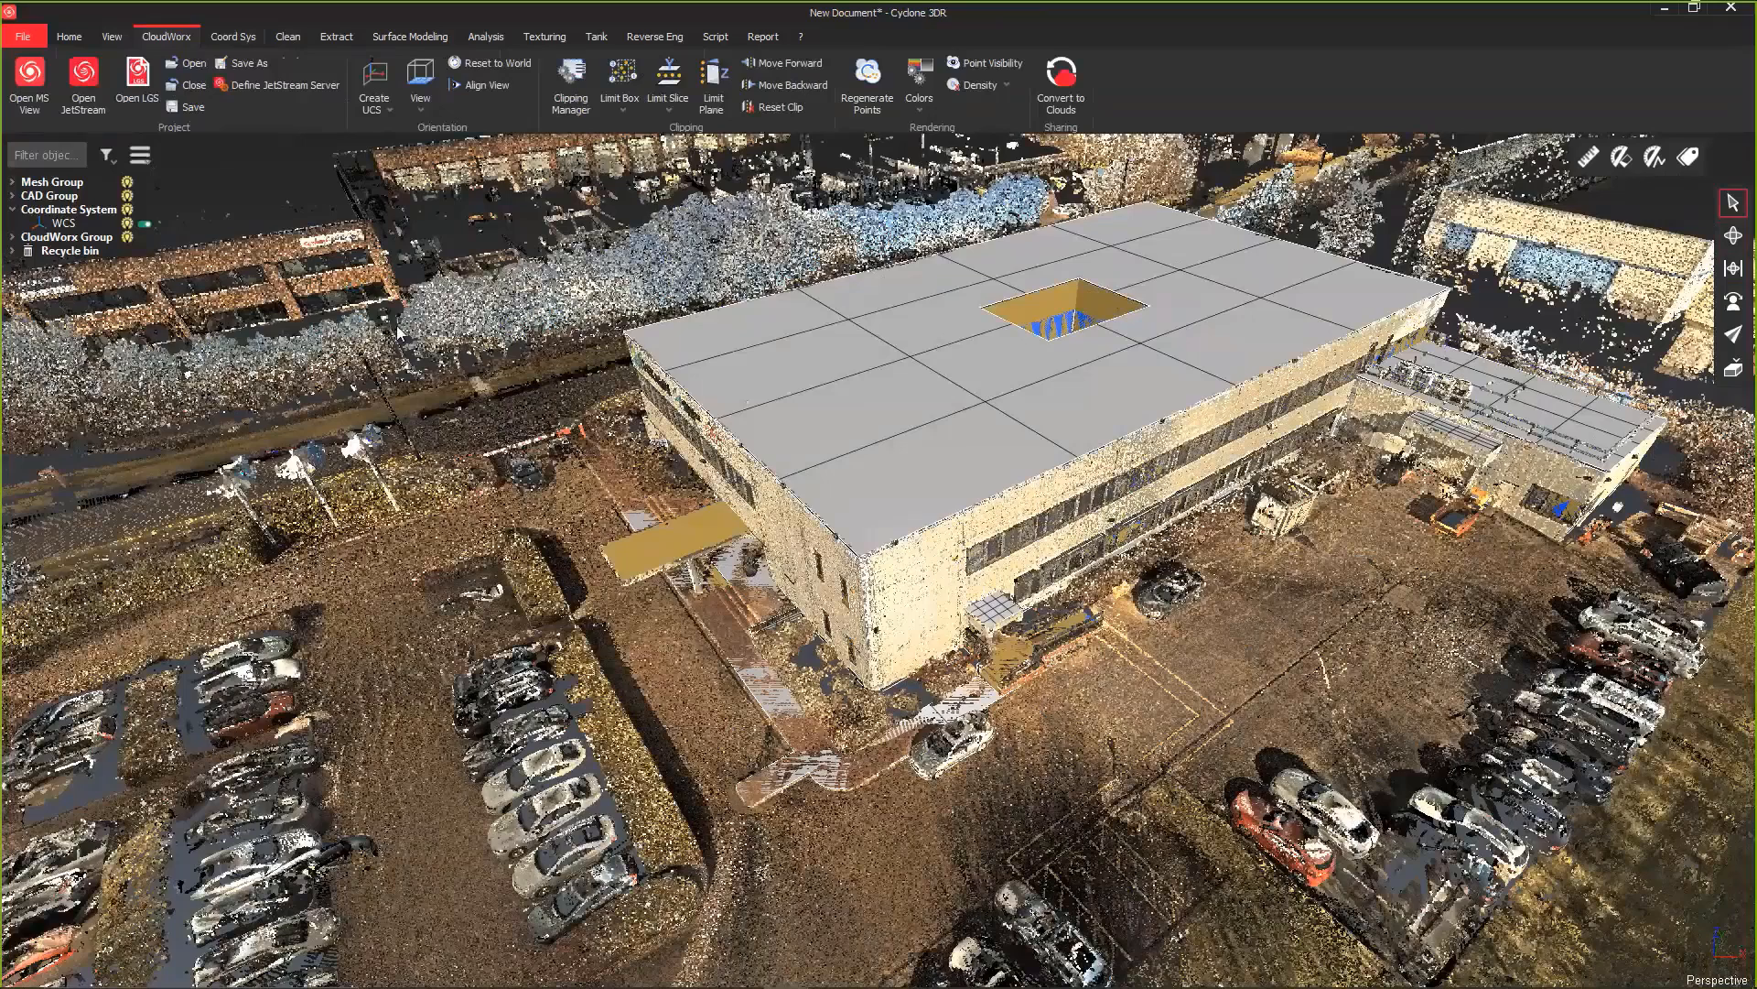
left_click(370, 108)
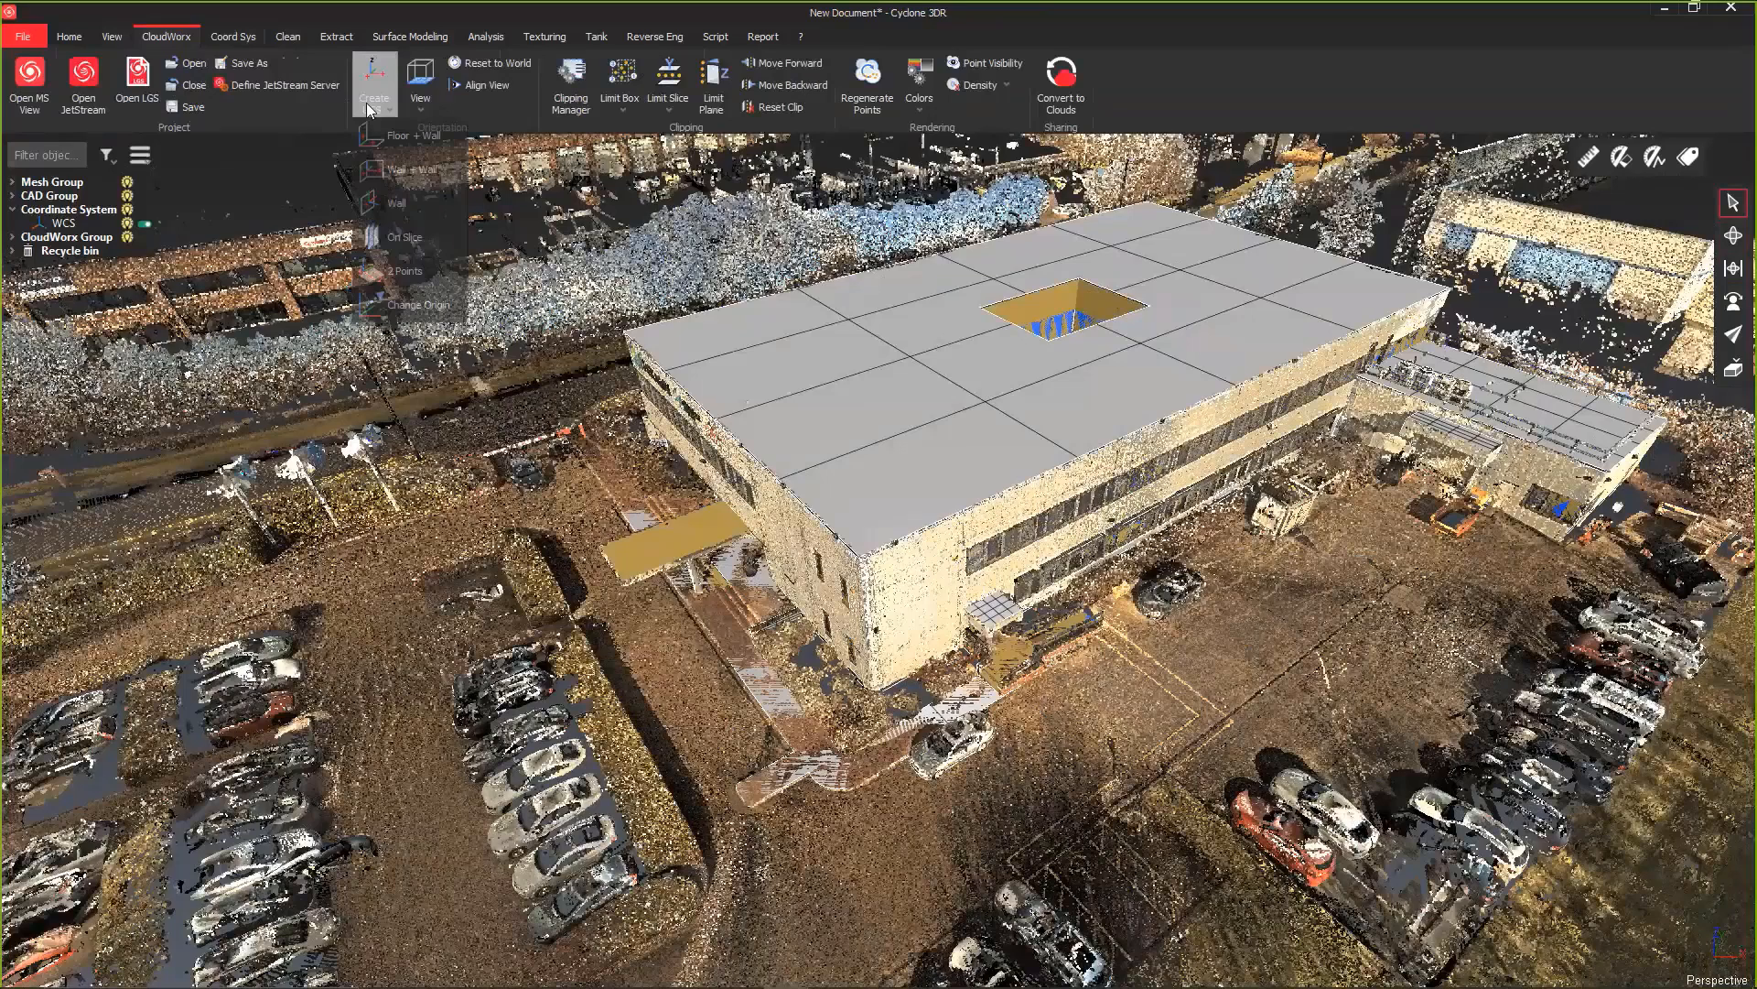
left_click(403, 171)
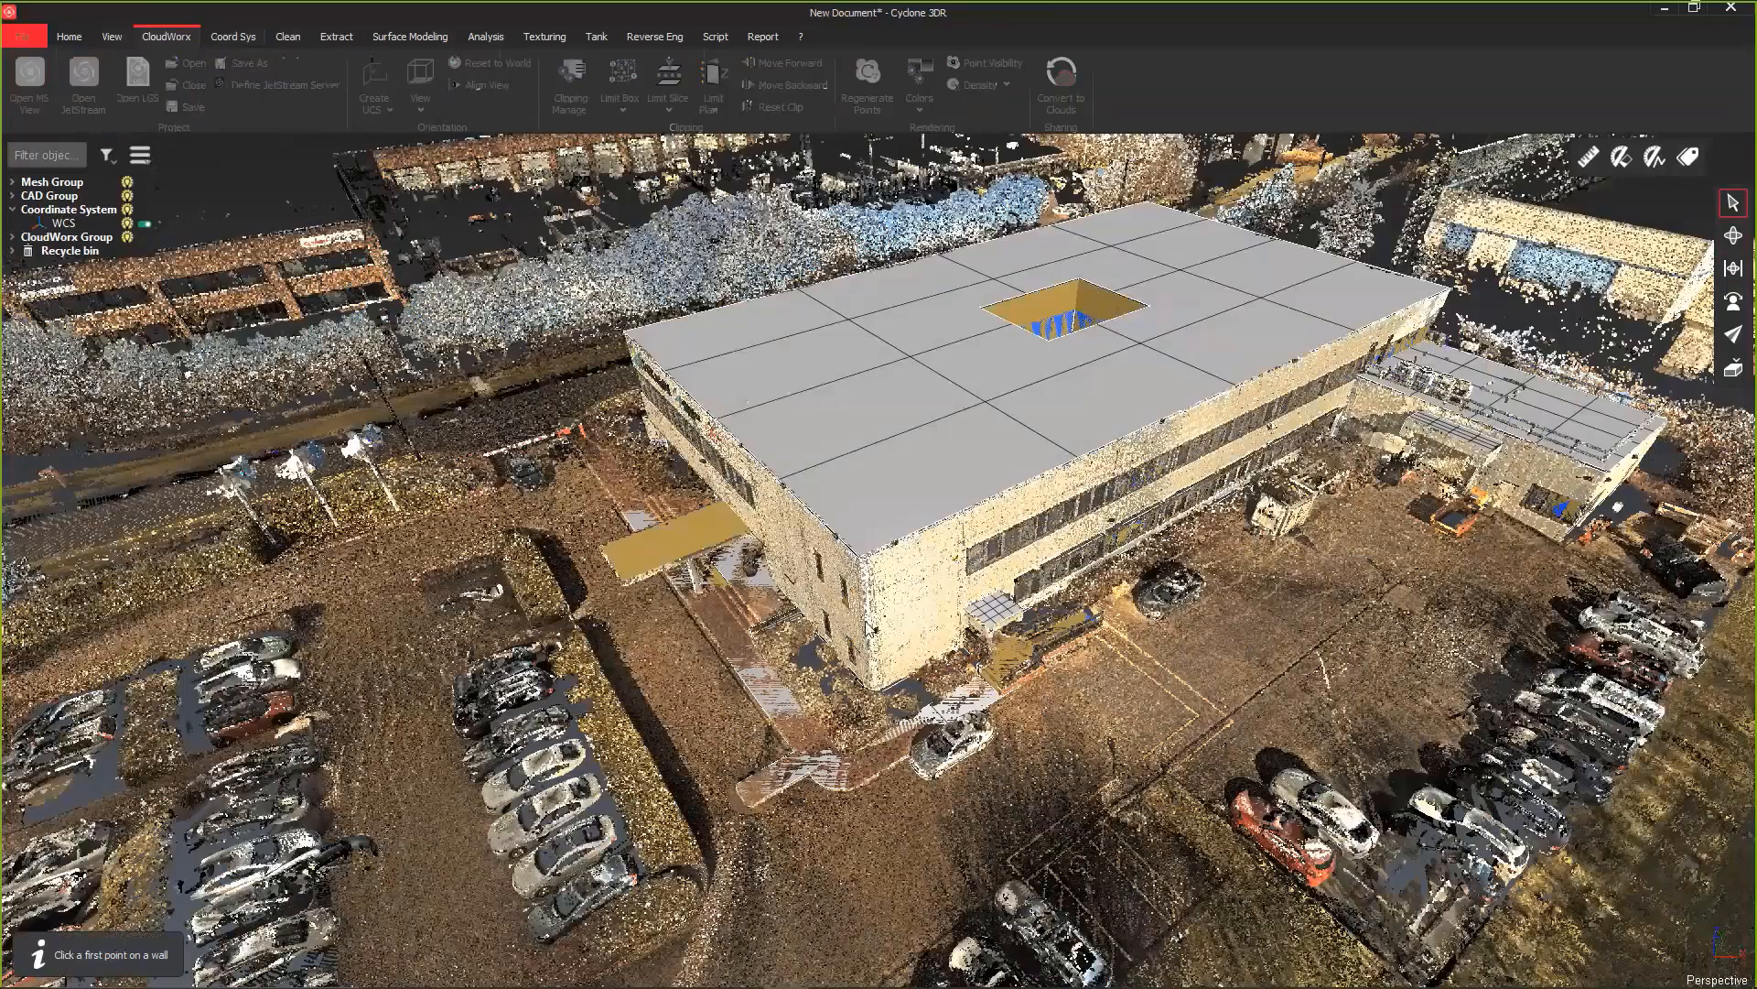
scroll(867, 628, "up", 1)
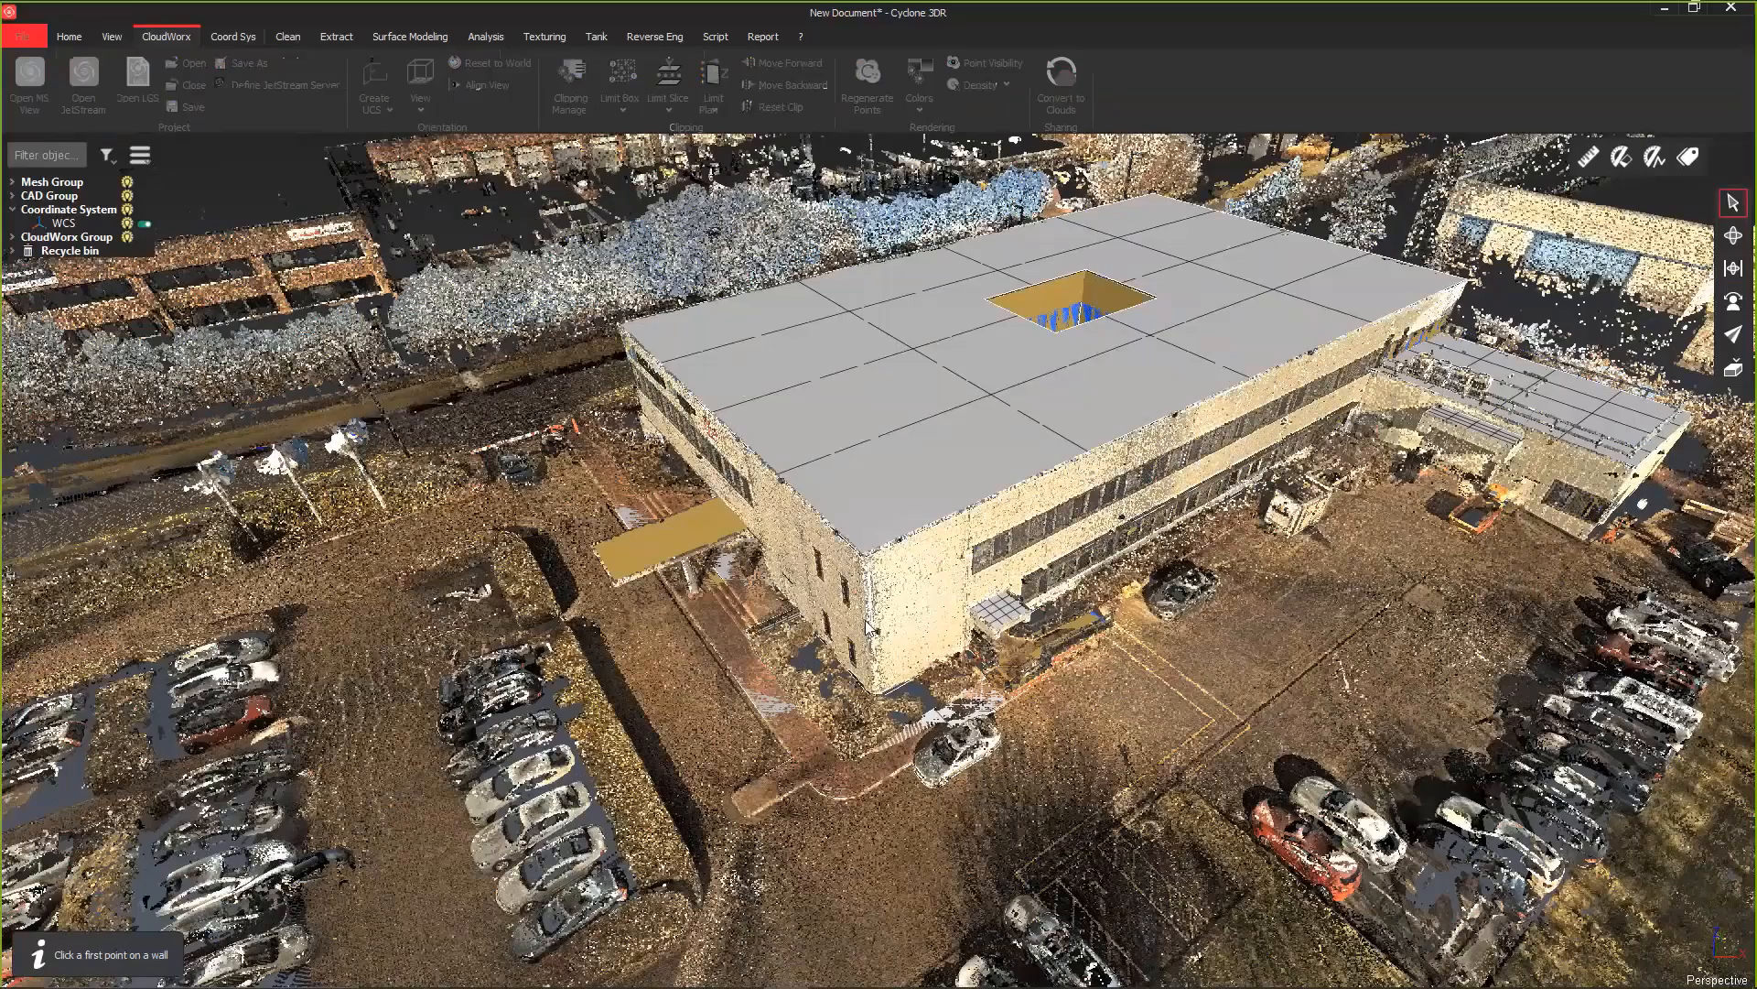
scroll(872, 587, "up", 1)
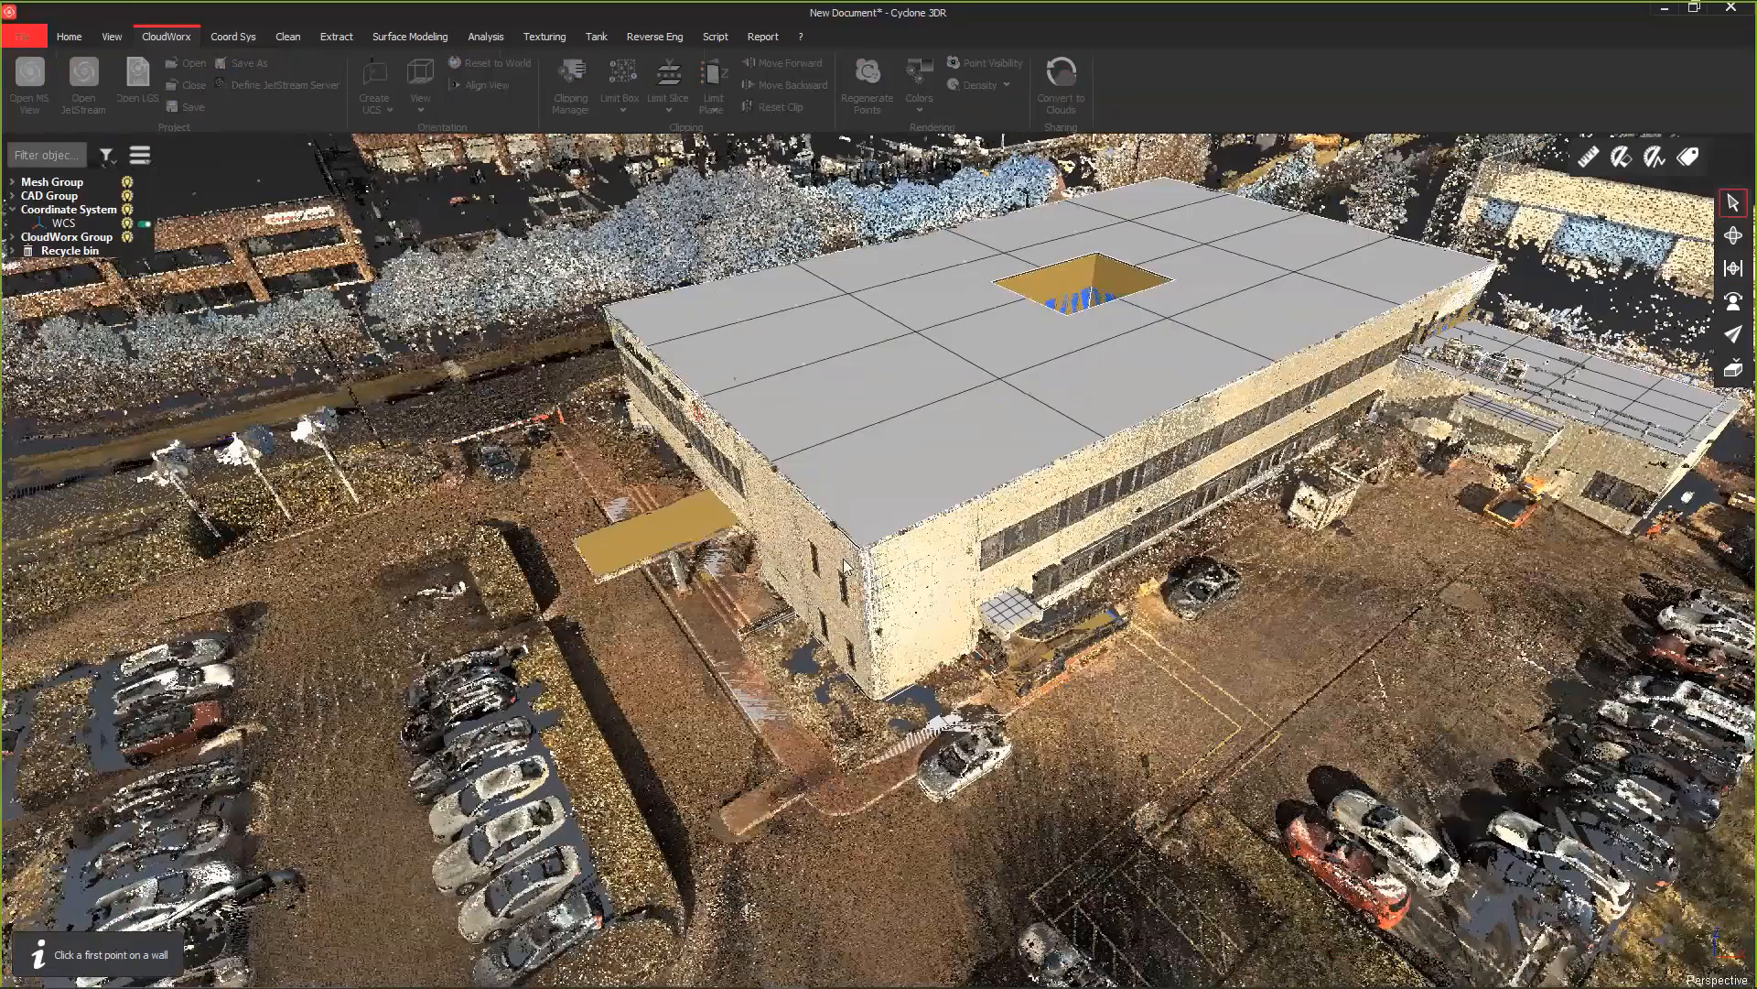
left_click(888, 575)
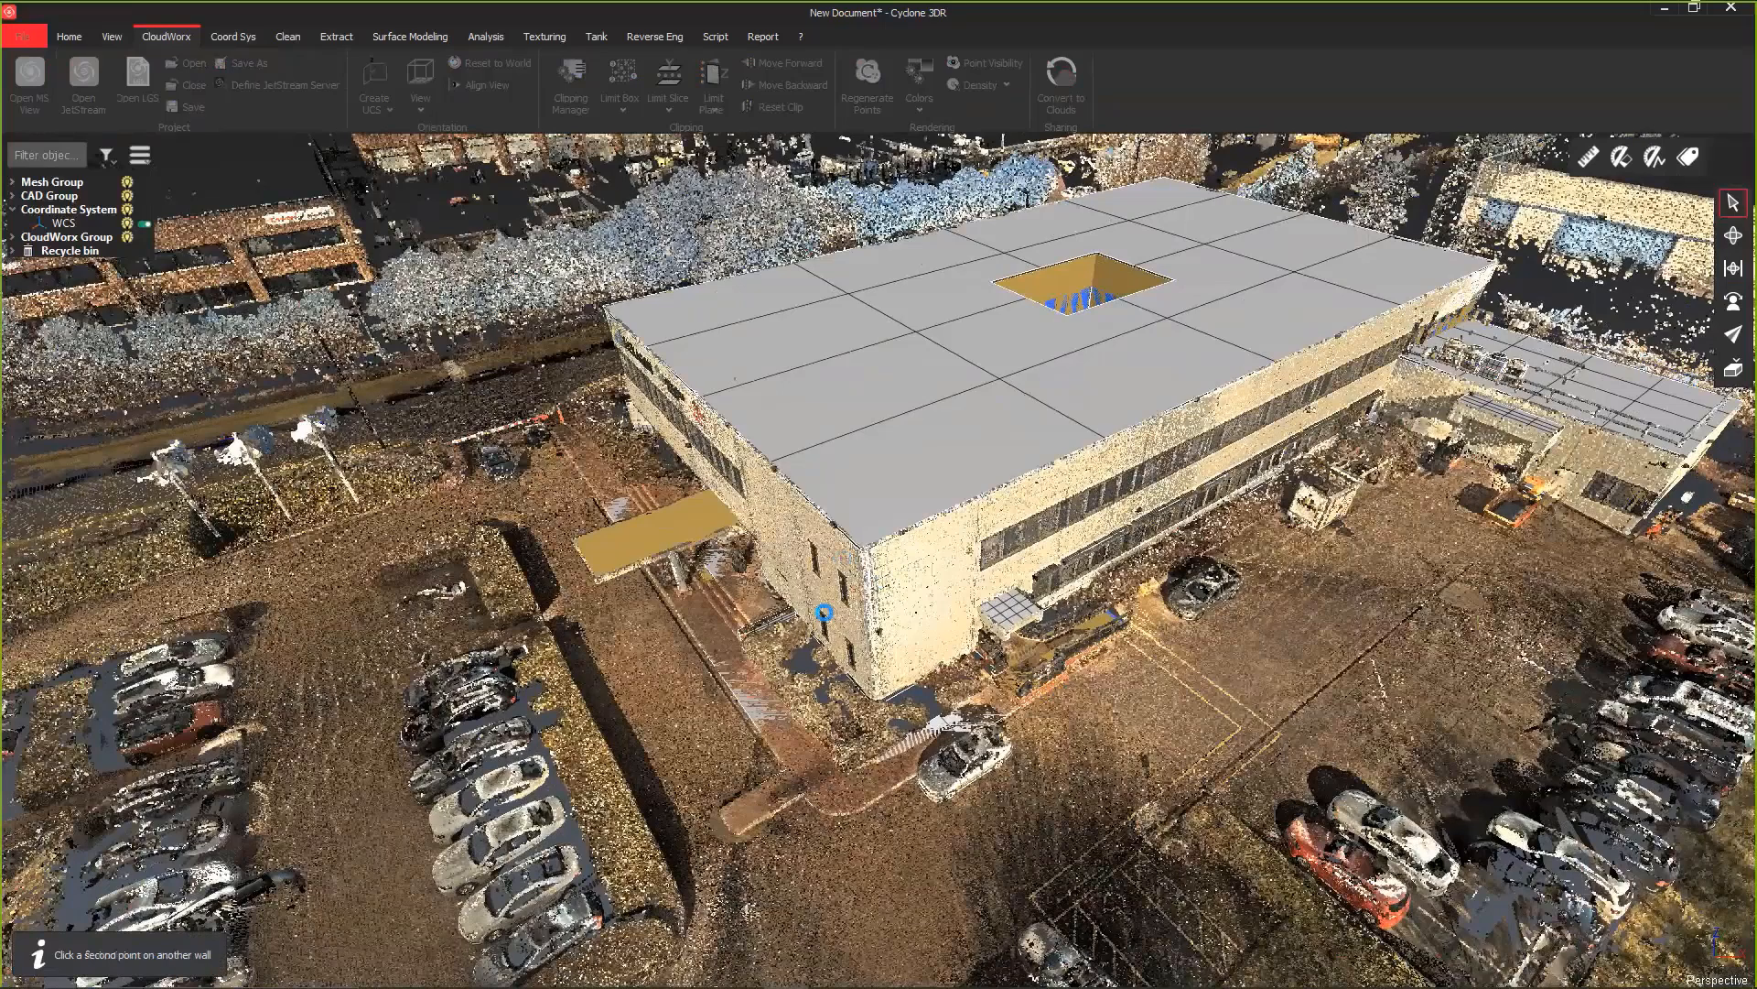
left_click(824, 612)
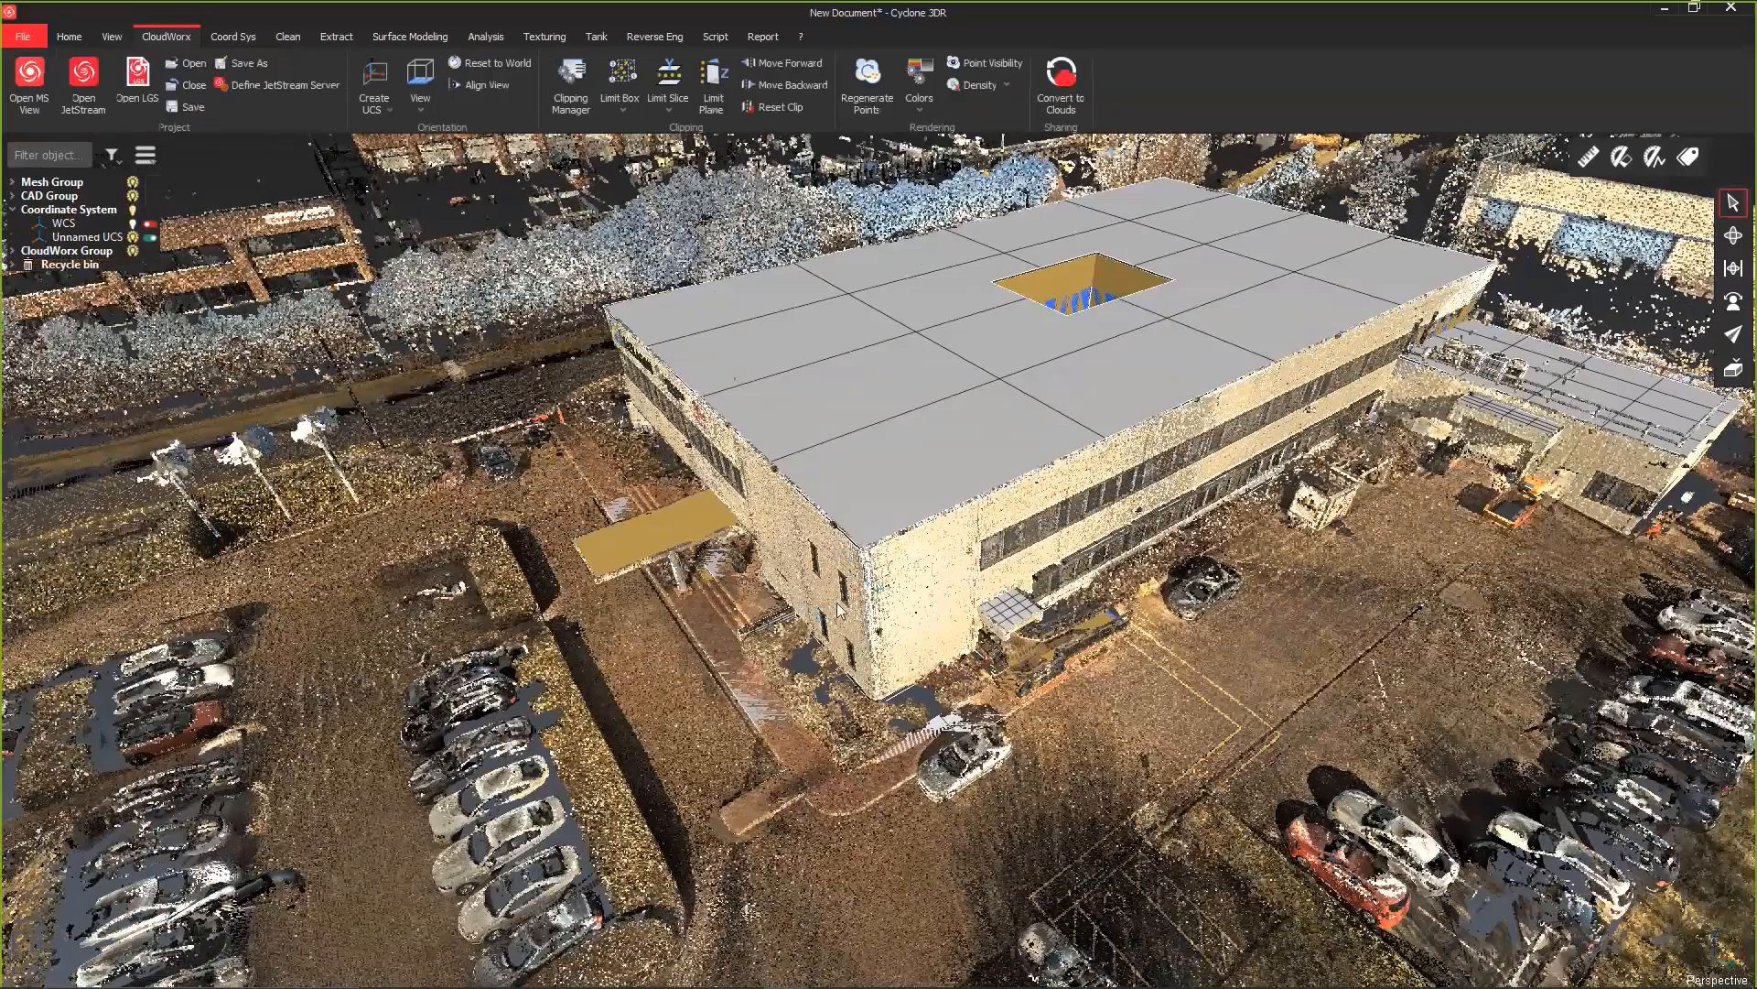
Step: Create a limit box enclosing the long windowed facade, the adjoining building corner and the ground in front of it
scroll(838, 608, "up", 3)
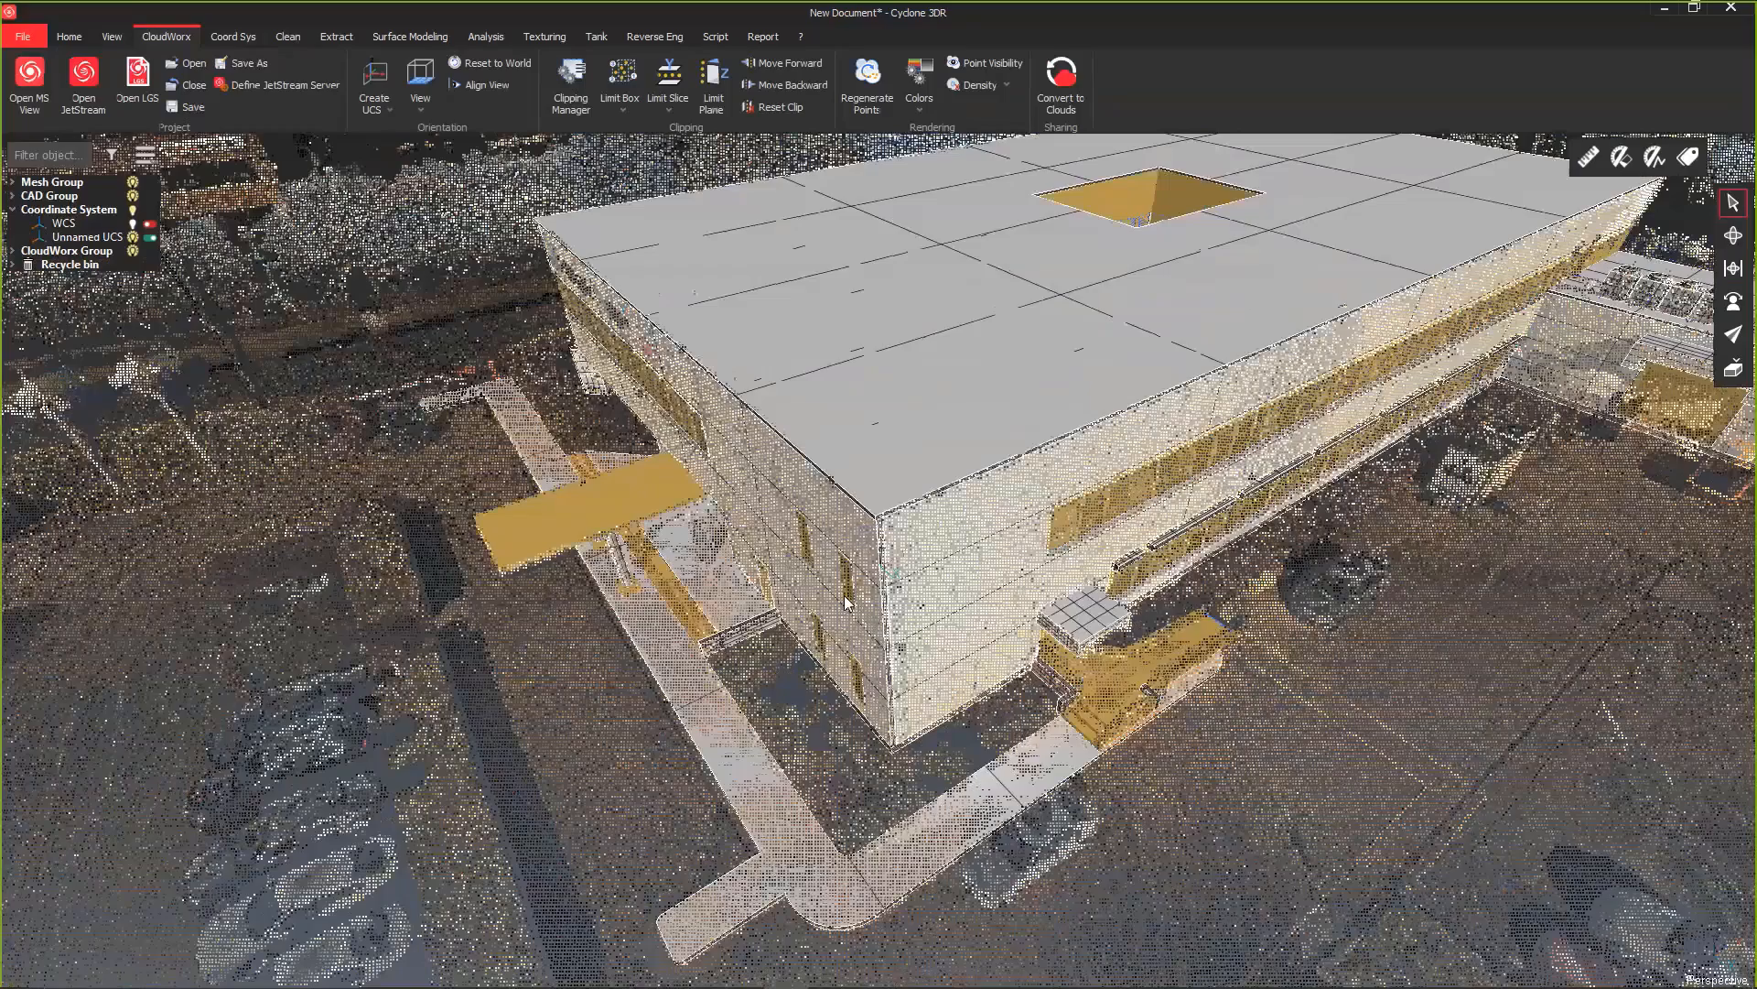
scroll(906, 551, "up", 3)
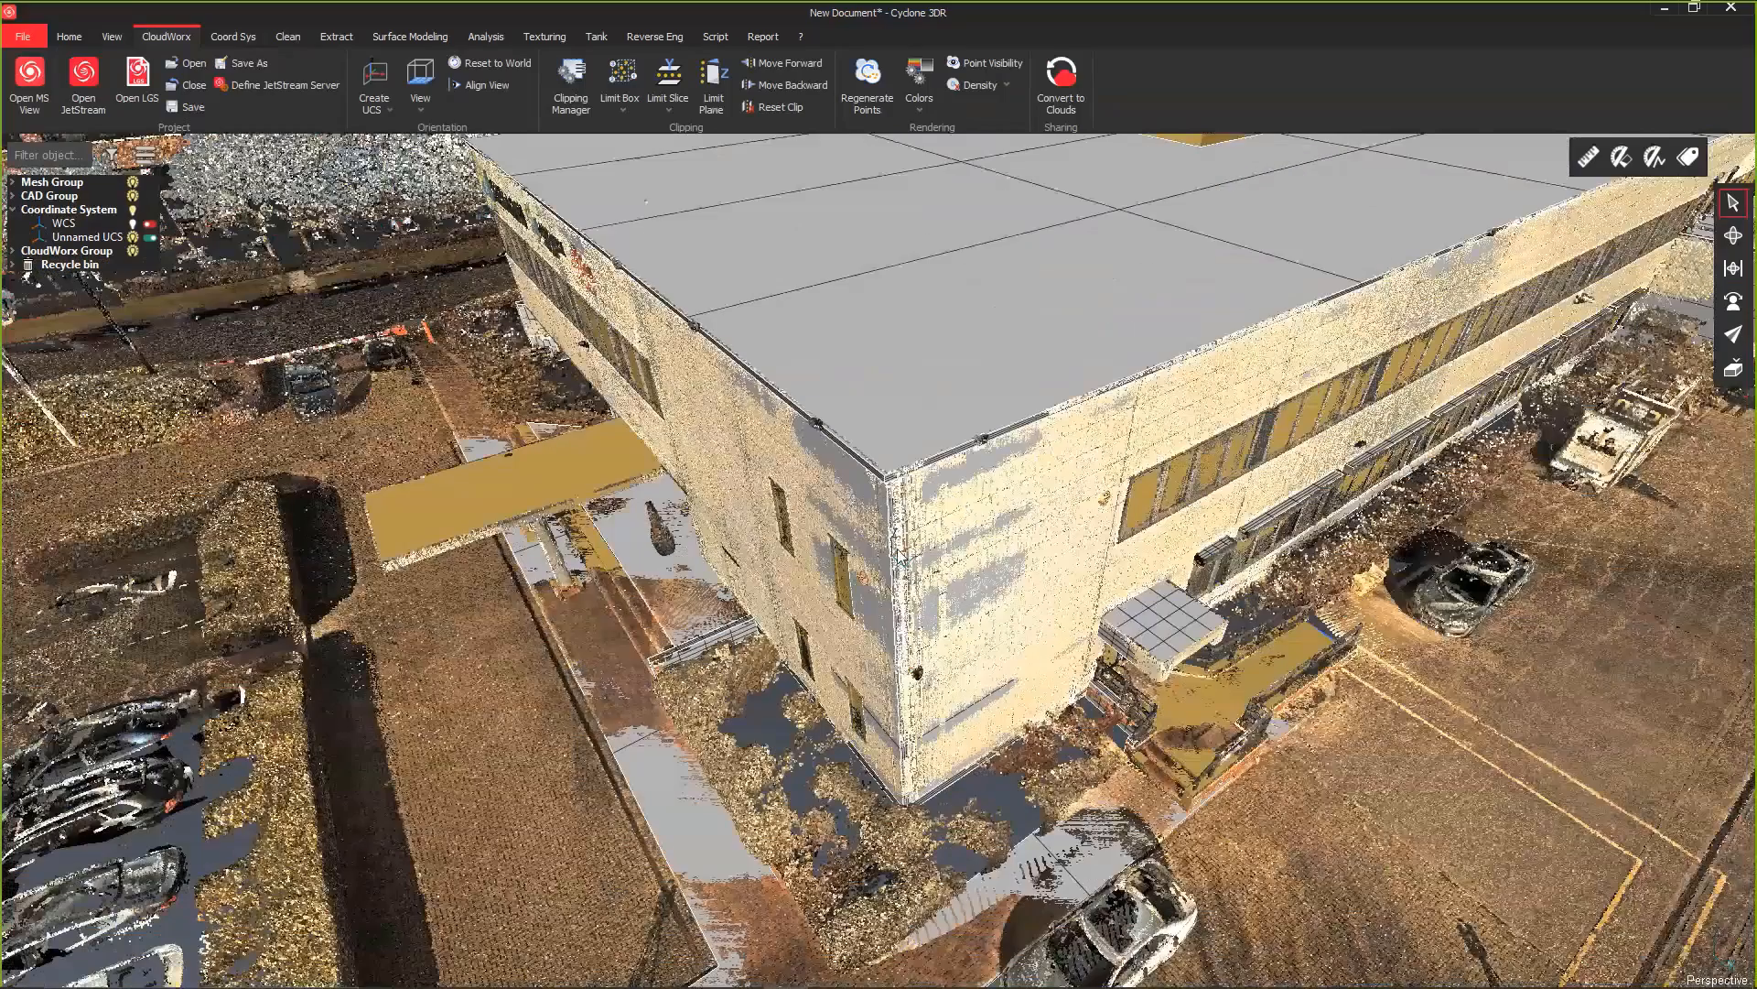
left_click_drag(900, 555, 704, 631)
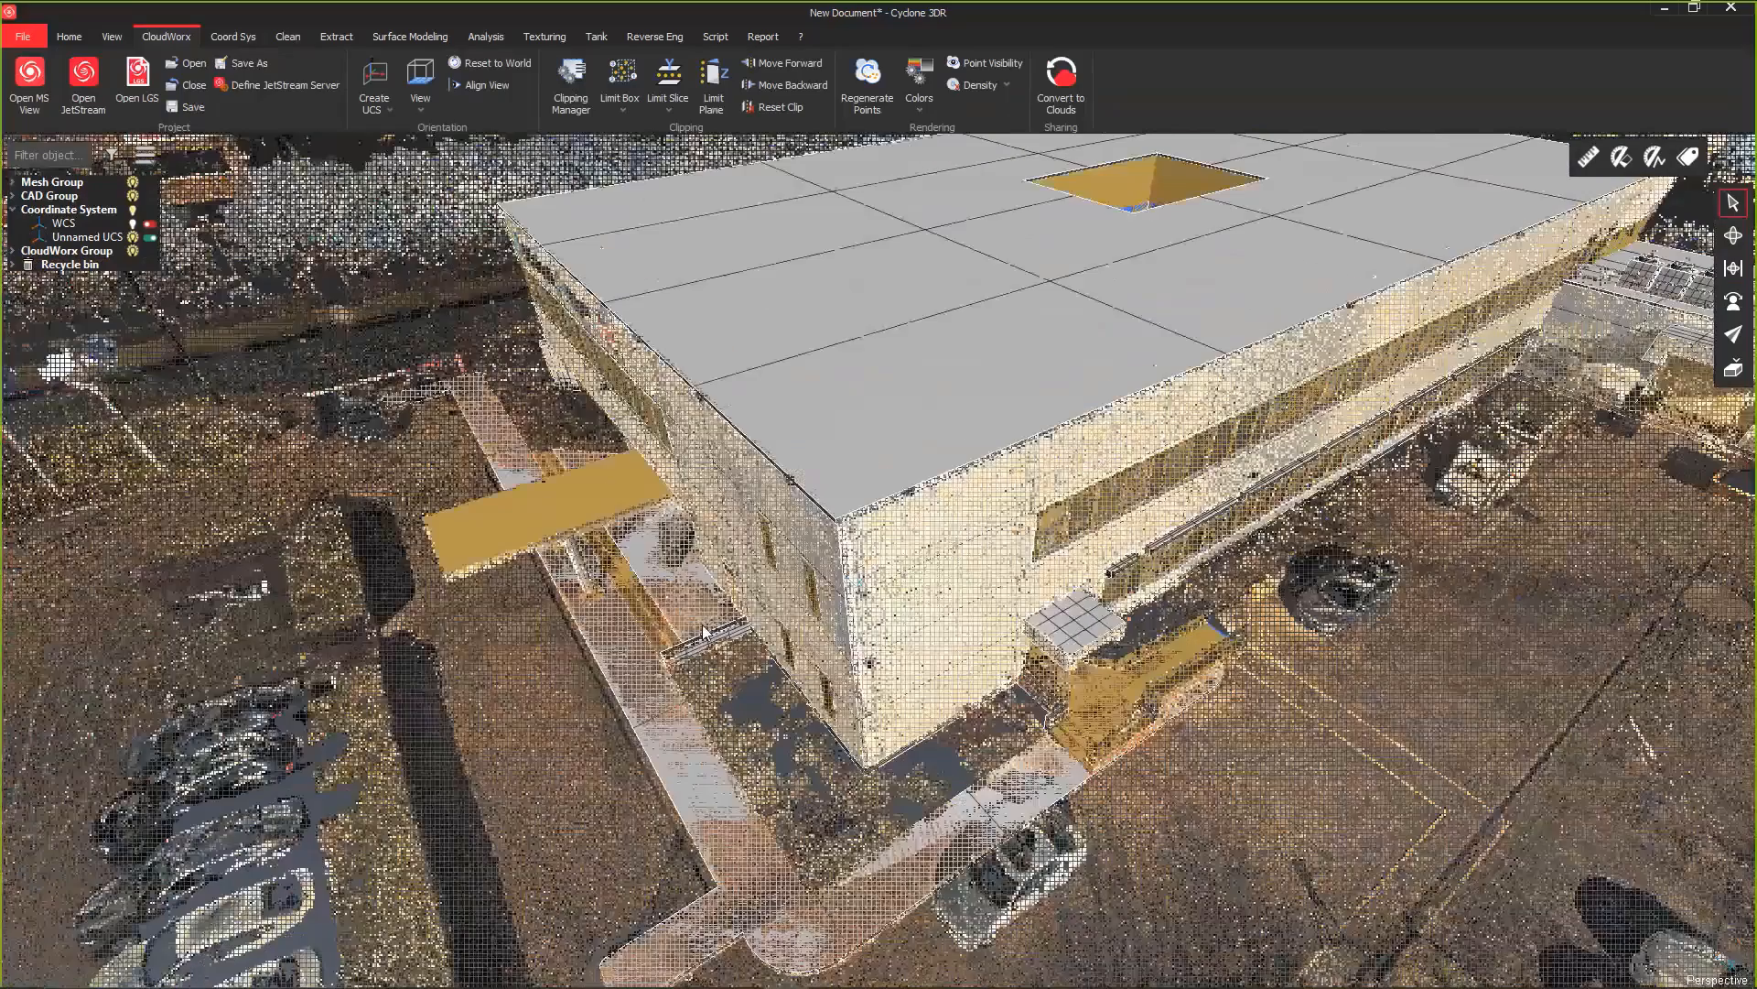
scroll(704, 632, "down", 4)
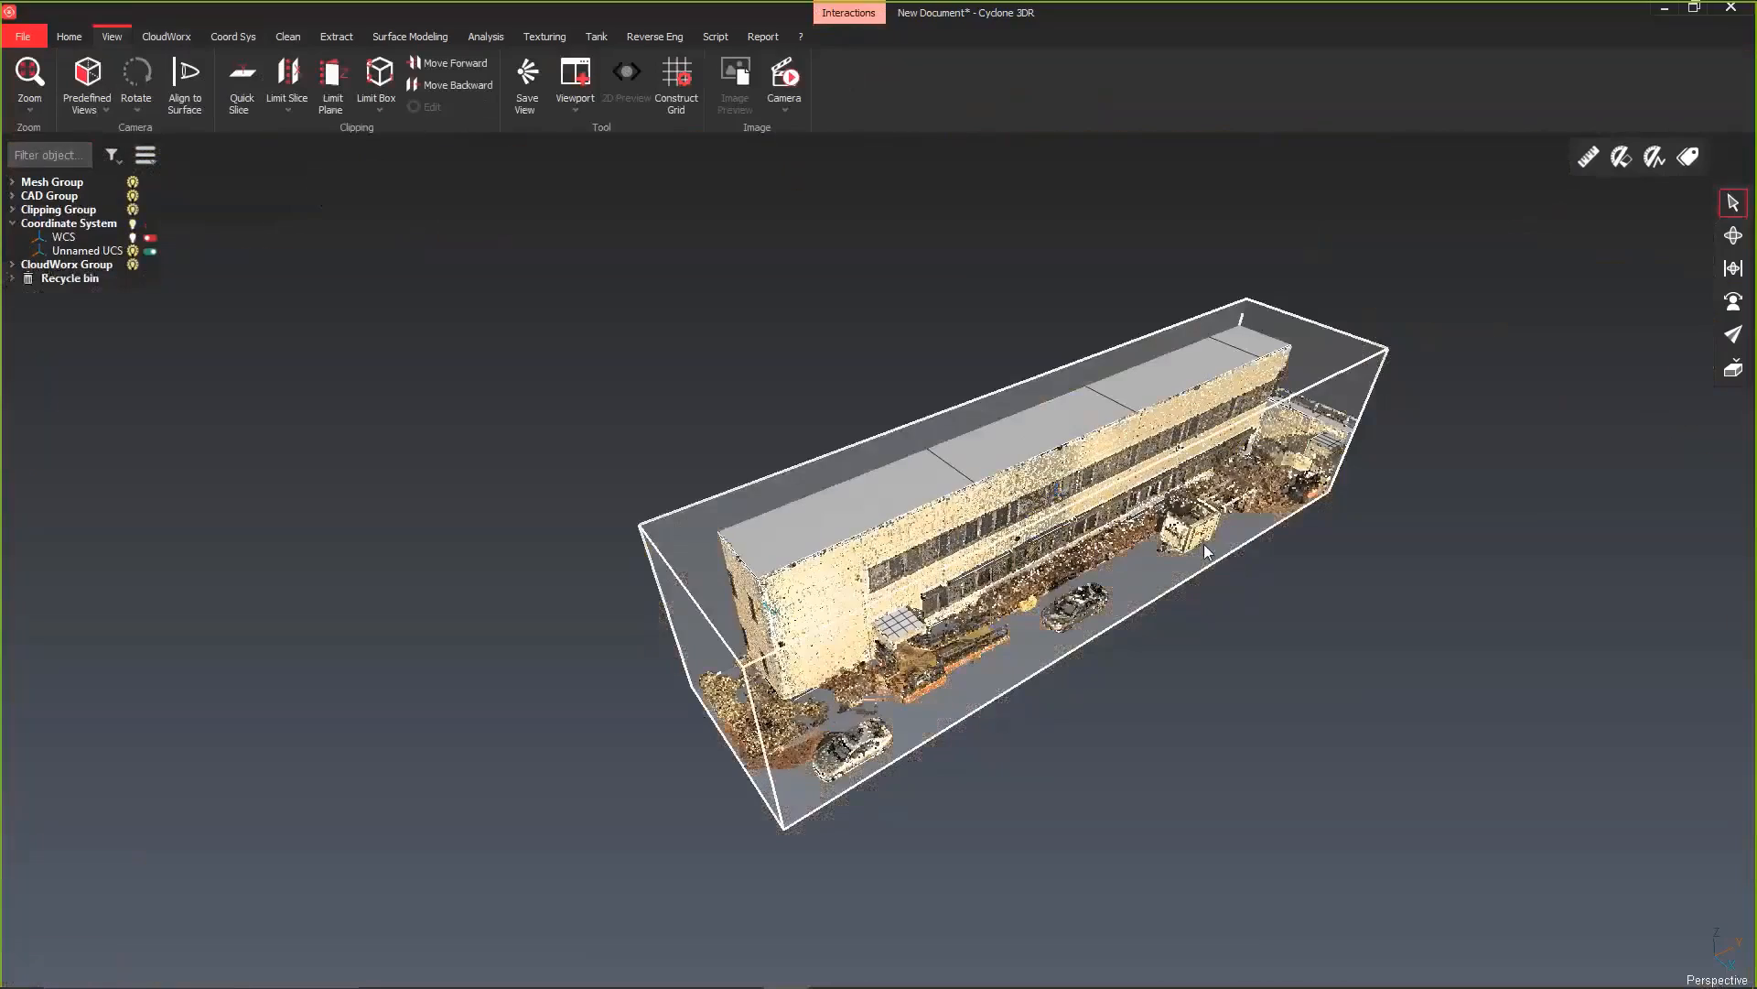
left_click_drag(1115, 799, 1164, 780)
left_click(1730, 236)
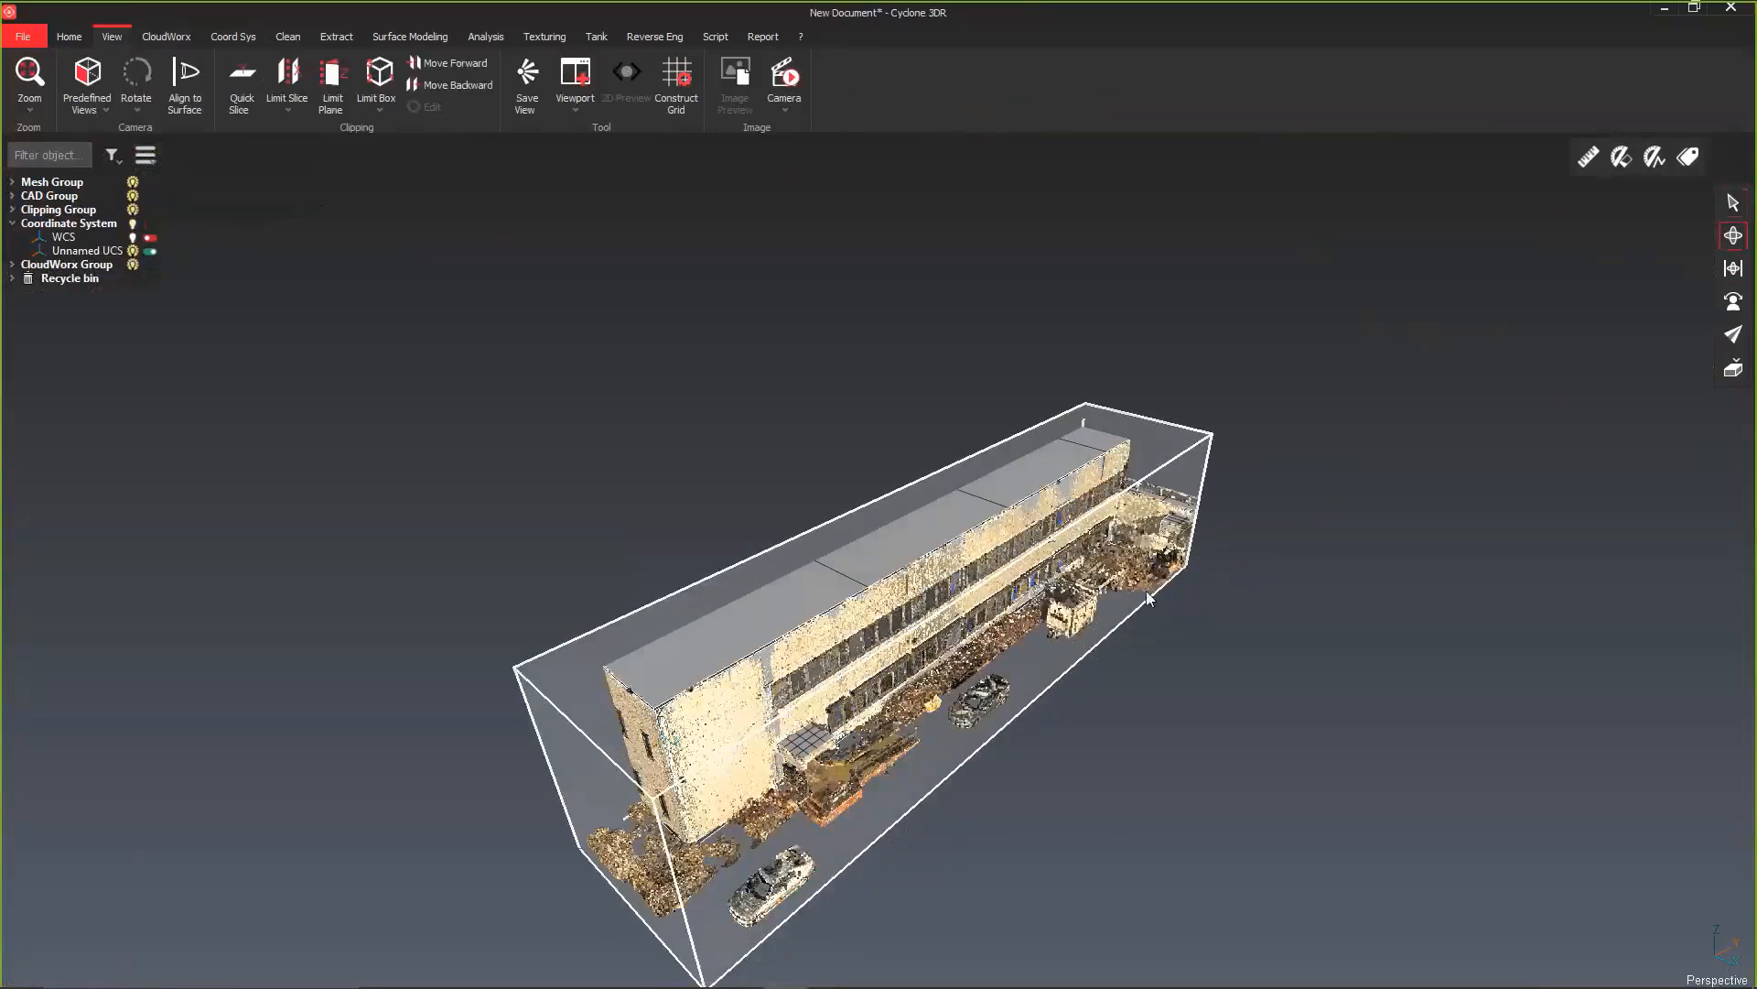
left_click_drag(781, 637, 767, 549)
scroll(875, 533, "up", 2)
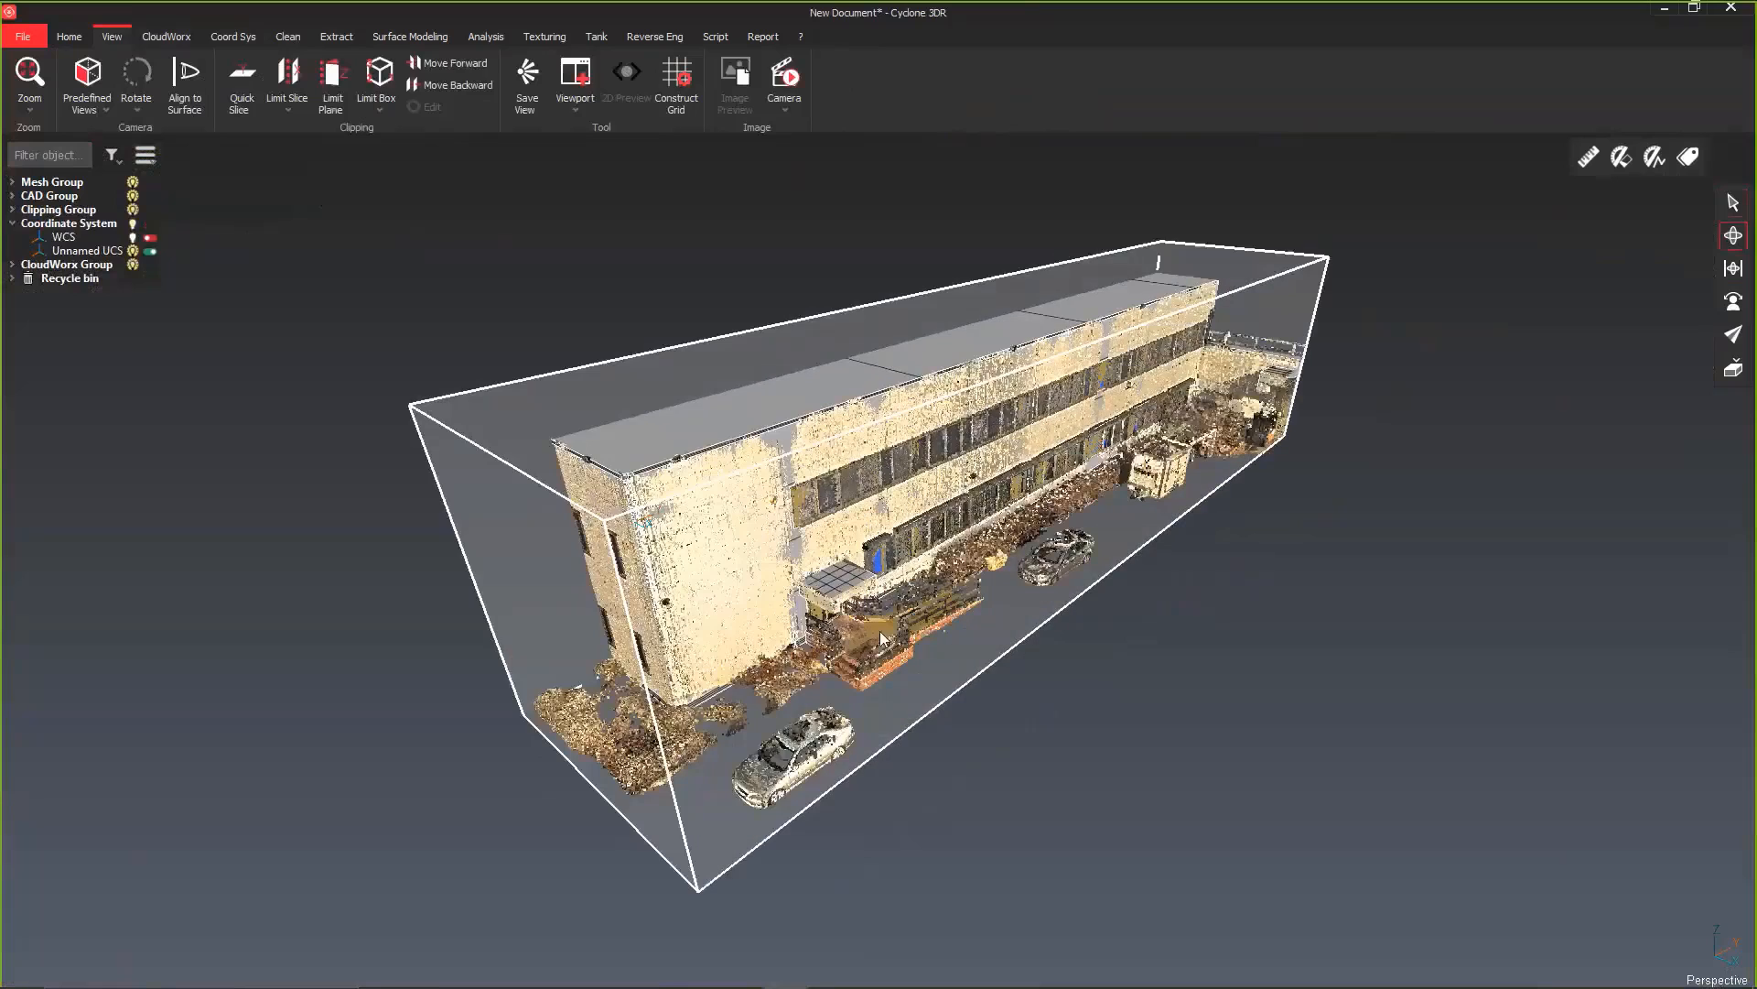
Step: Edit the limit box to about 45.3 m long and 5.2 m deep, and lower its top closer to the roof
left_click(1733, 203)
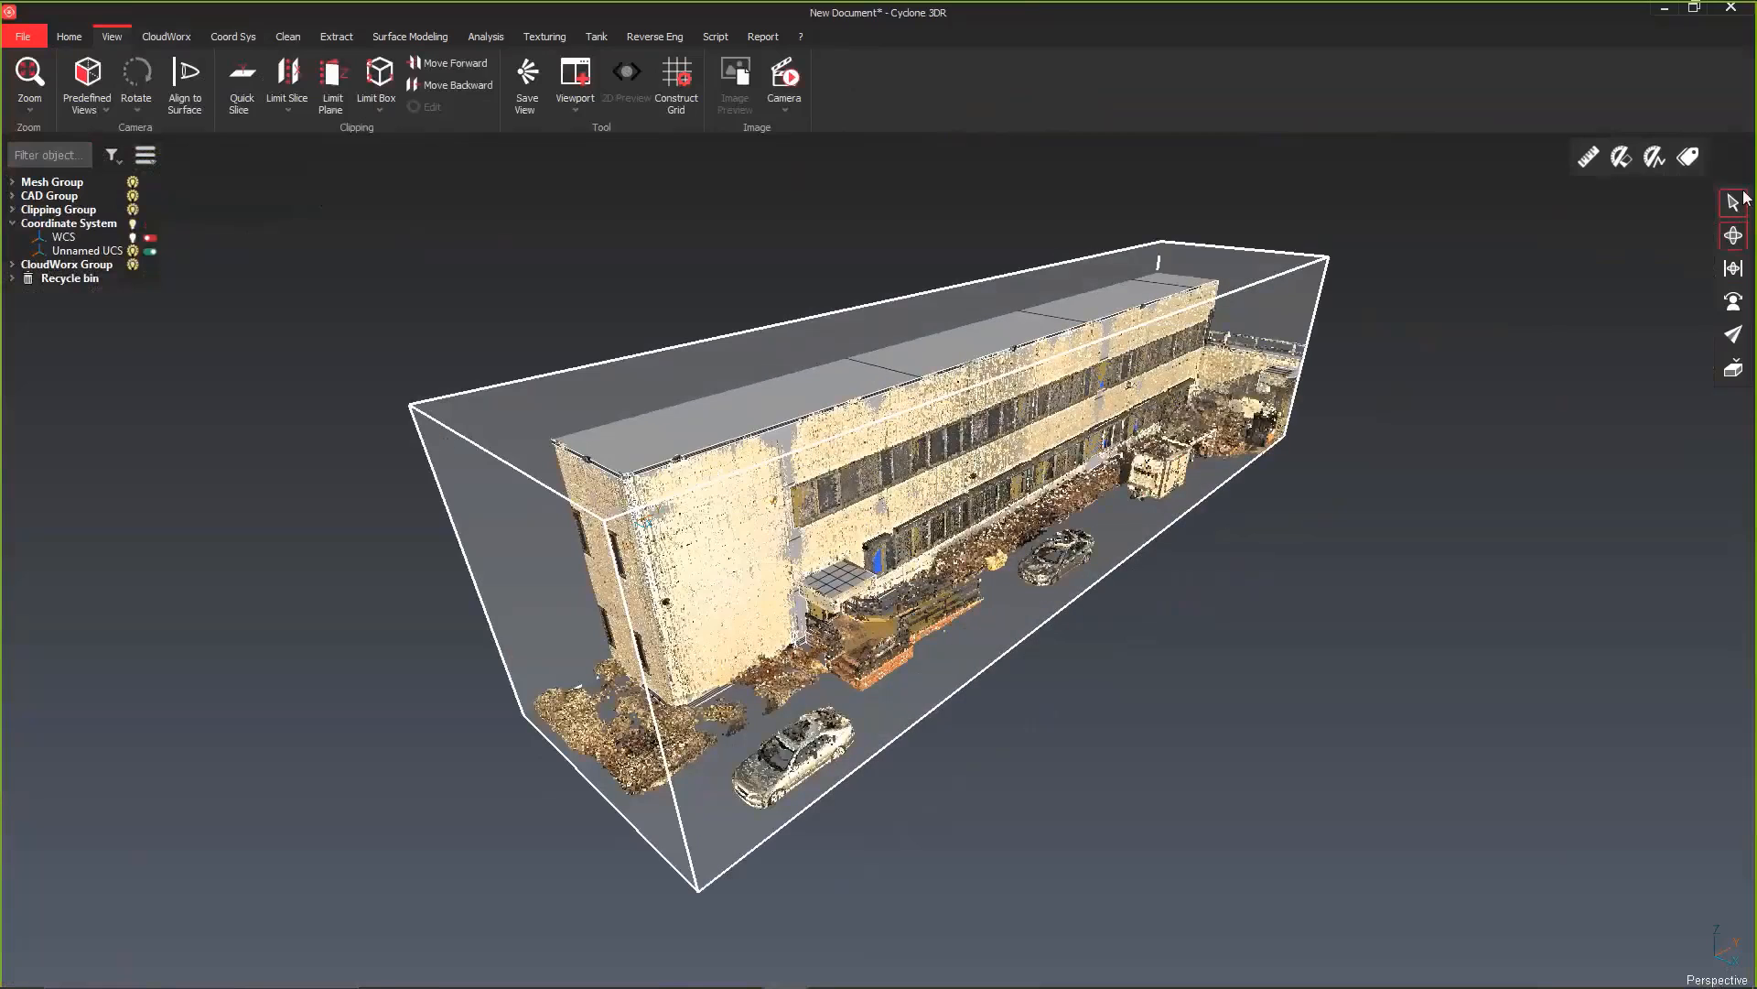
left_click(602, 359)
right_click(601, 360)
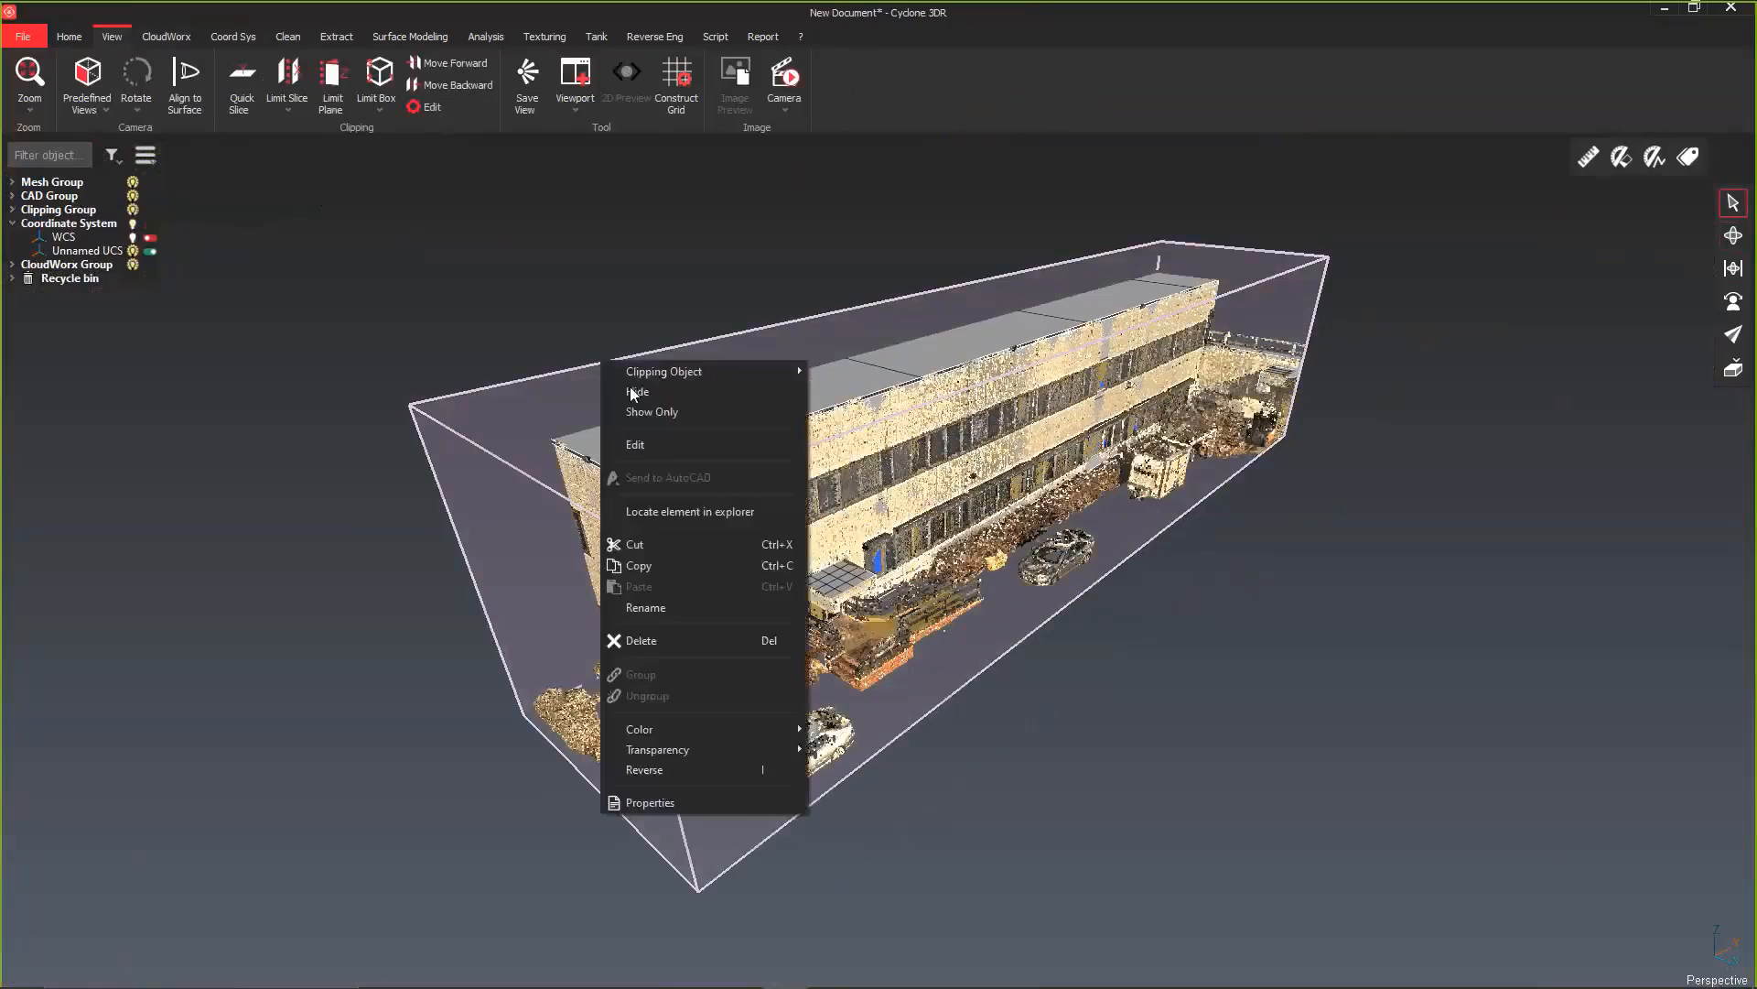
left_click(645, 445)
left_click_drag(518, 582, 629, 546)
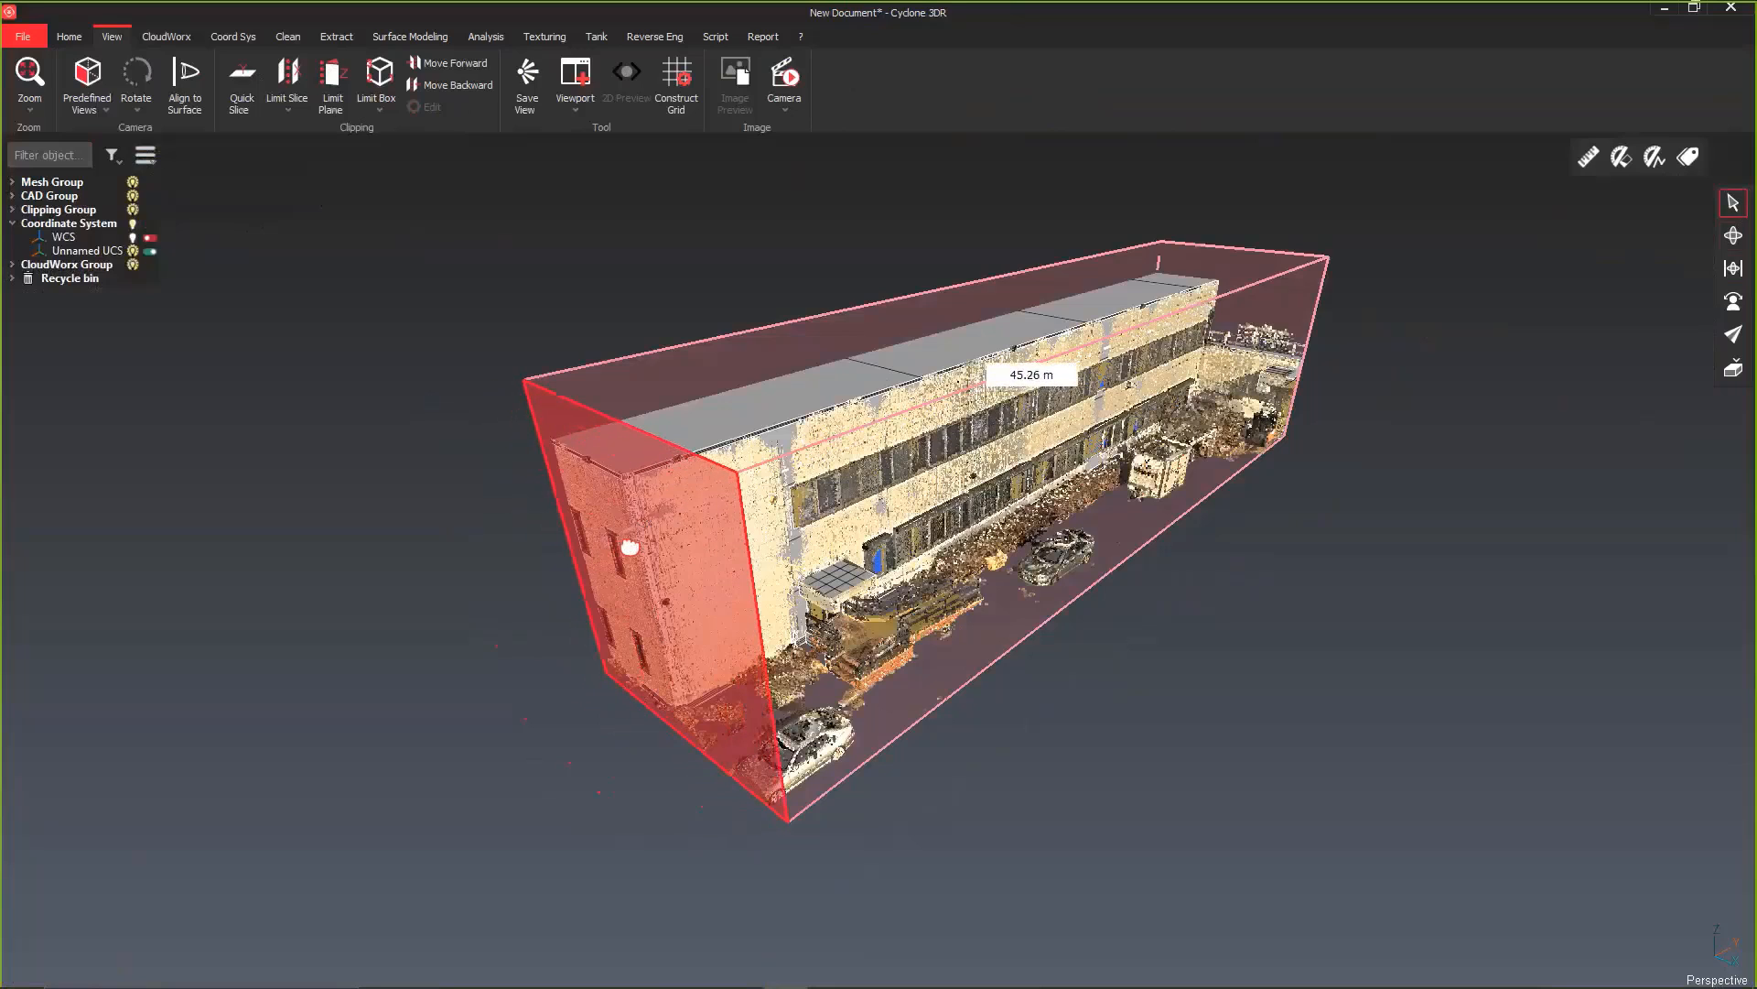
left_click_drag(921, 593, 821, 567)
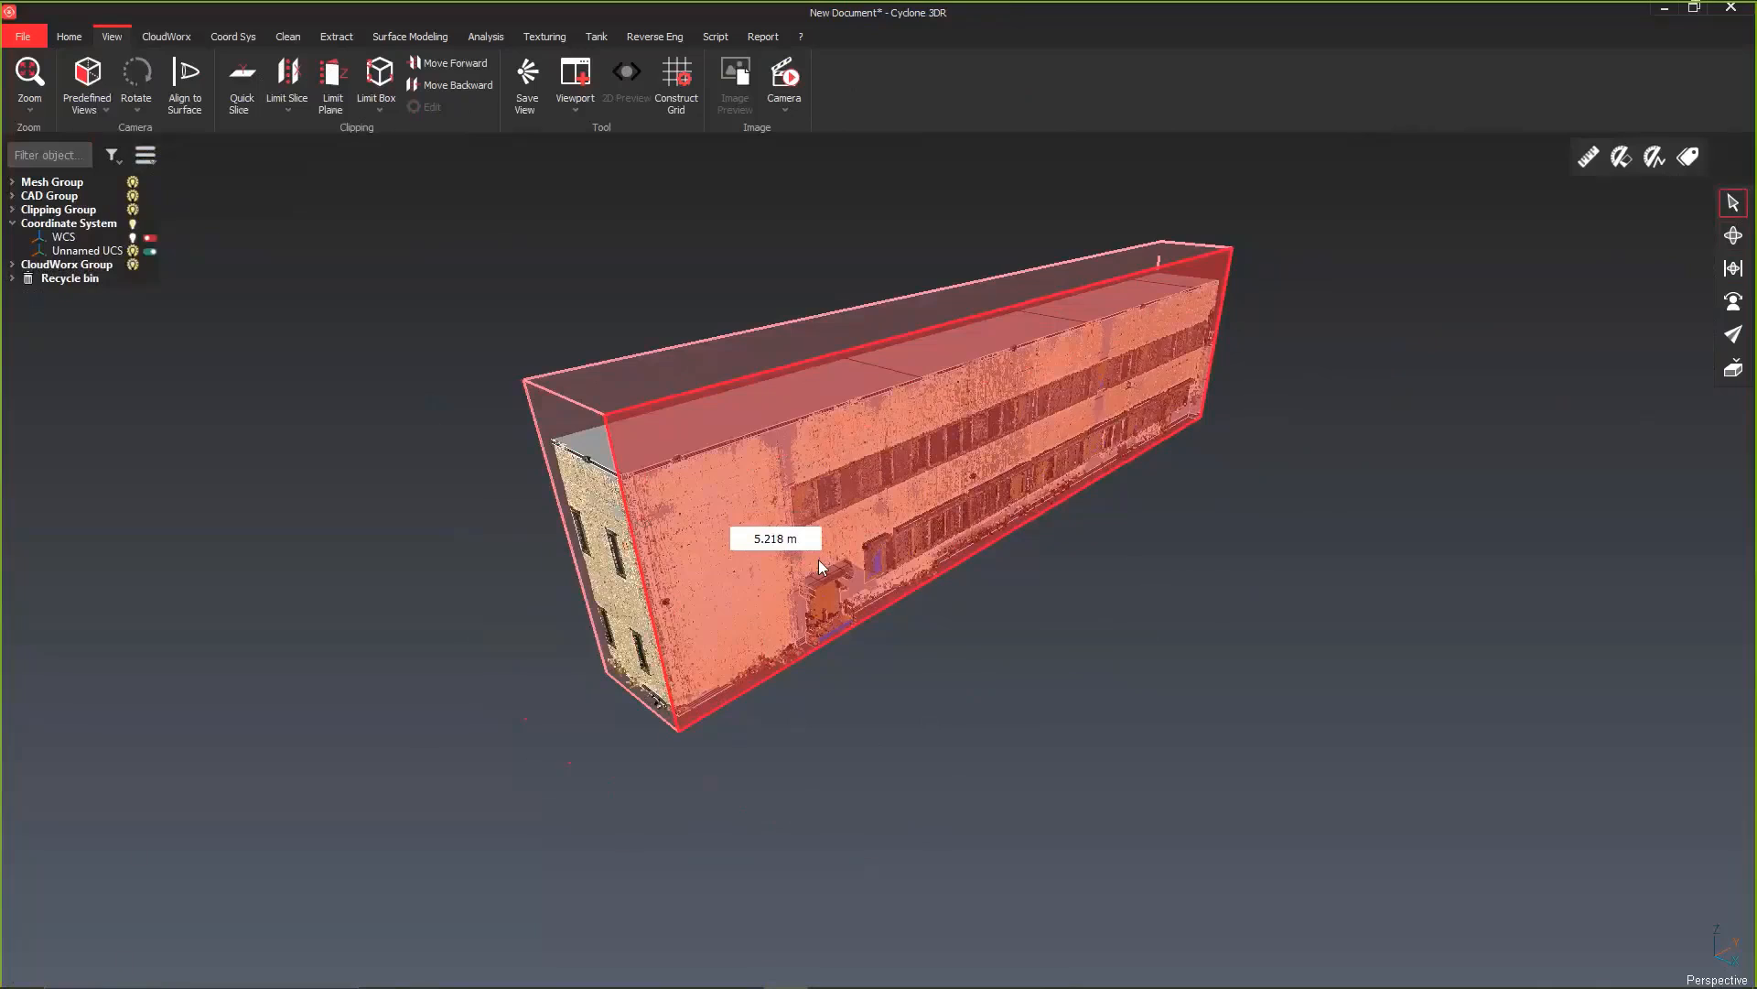
left_click_drag(792, 364, 805, 358)
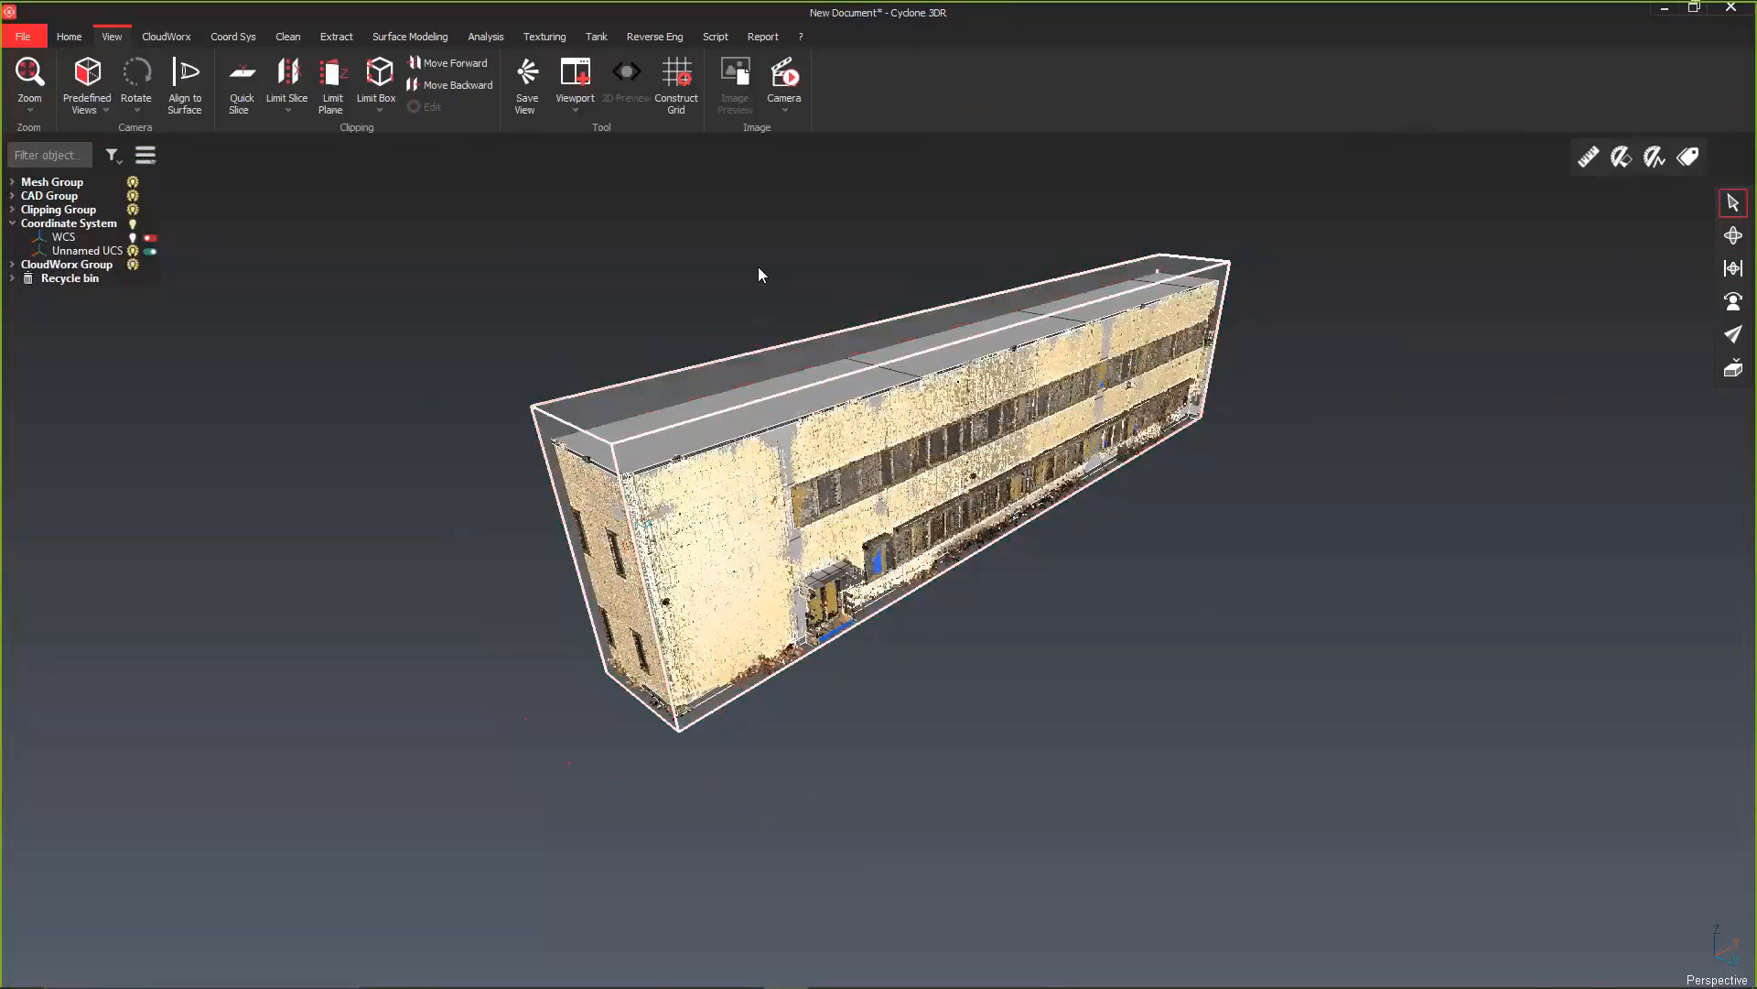
Step: Convert the scan points inside the limit box into a regular point cloud
left_click_drag(737, 569, 767, 570)
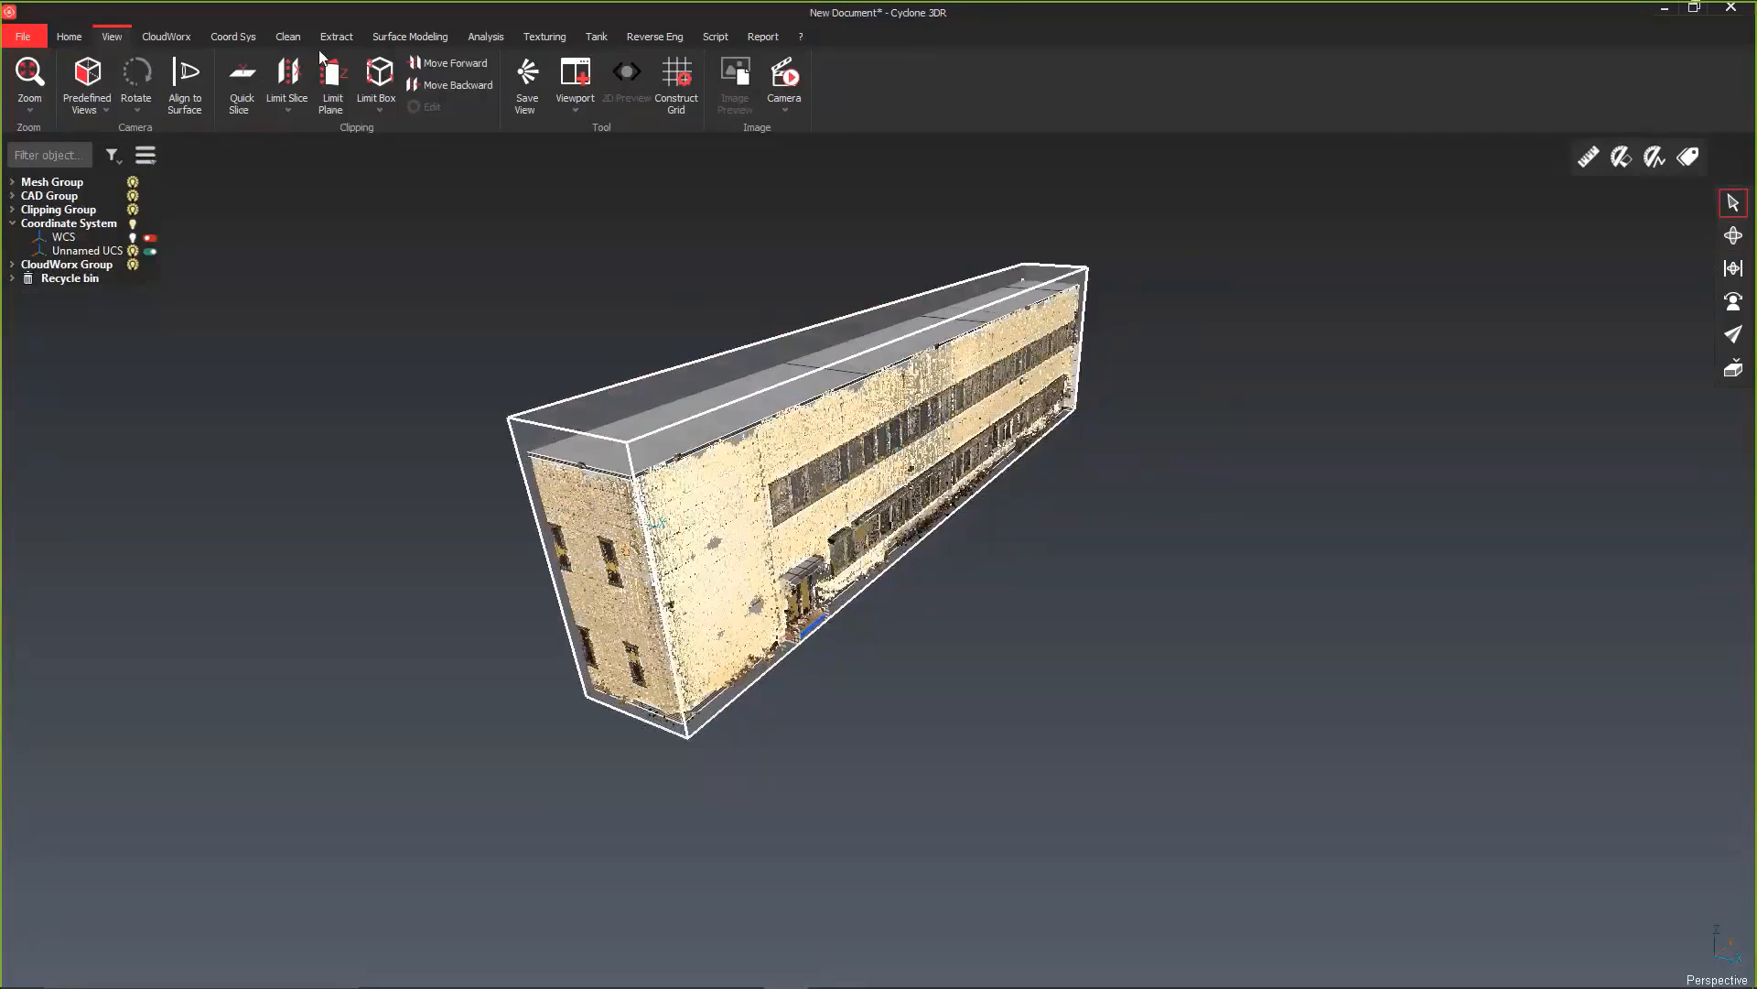
left_click(166, 37)
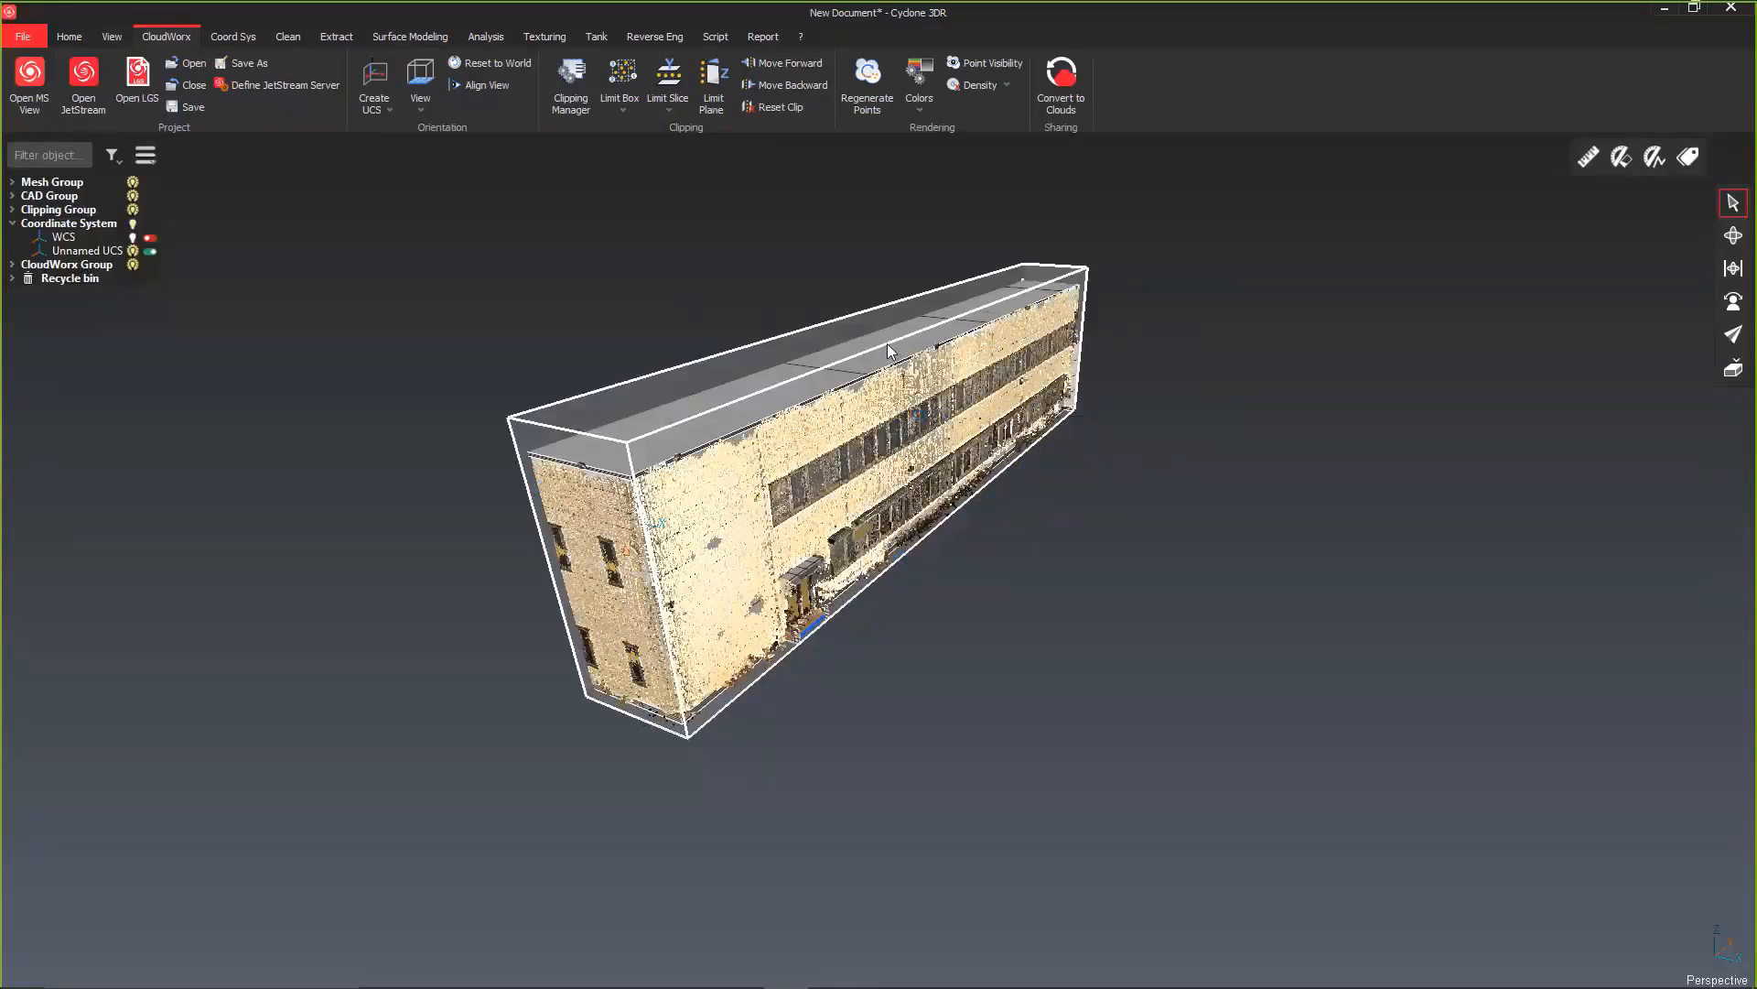
left_click(1082, 86)
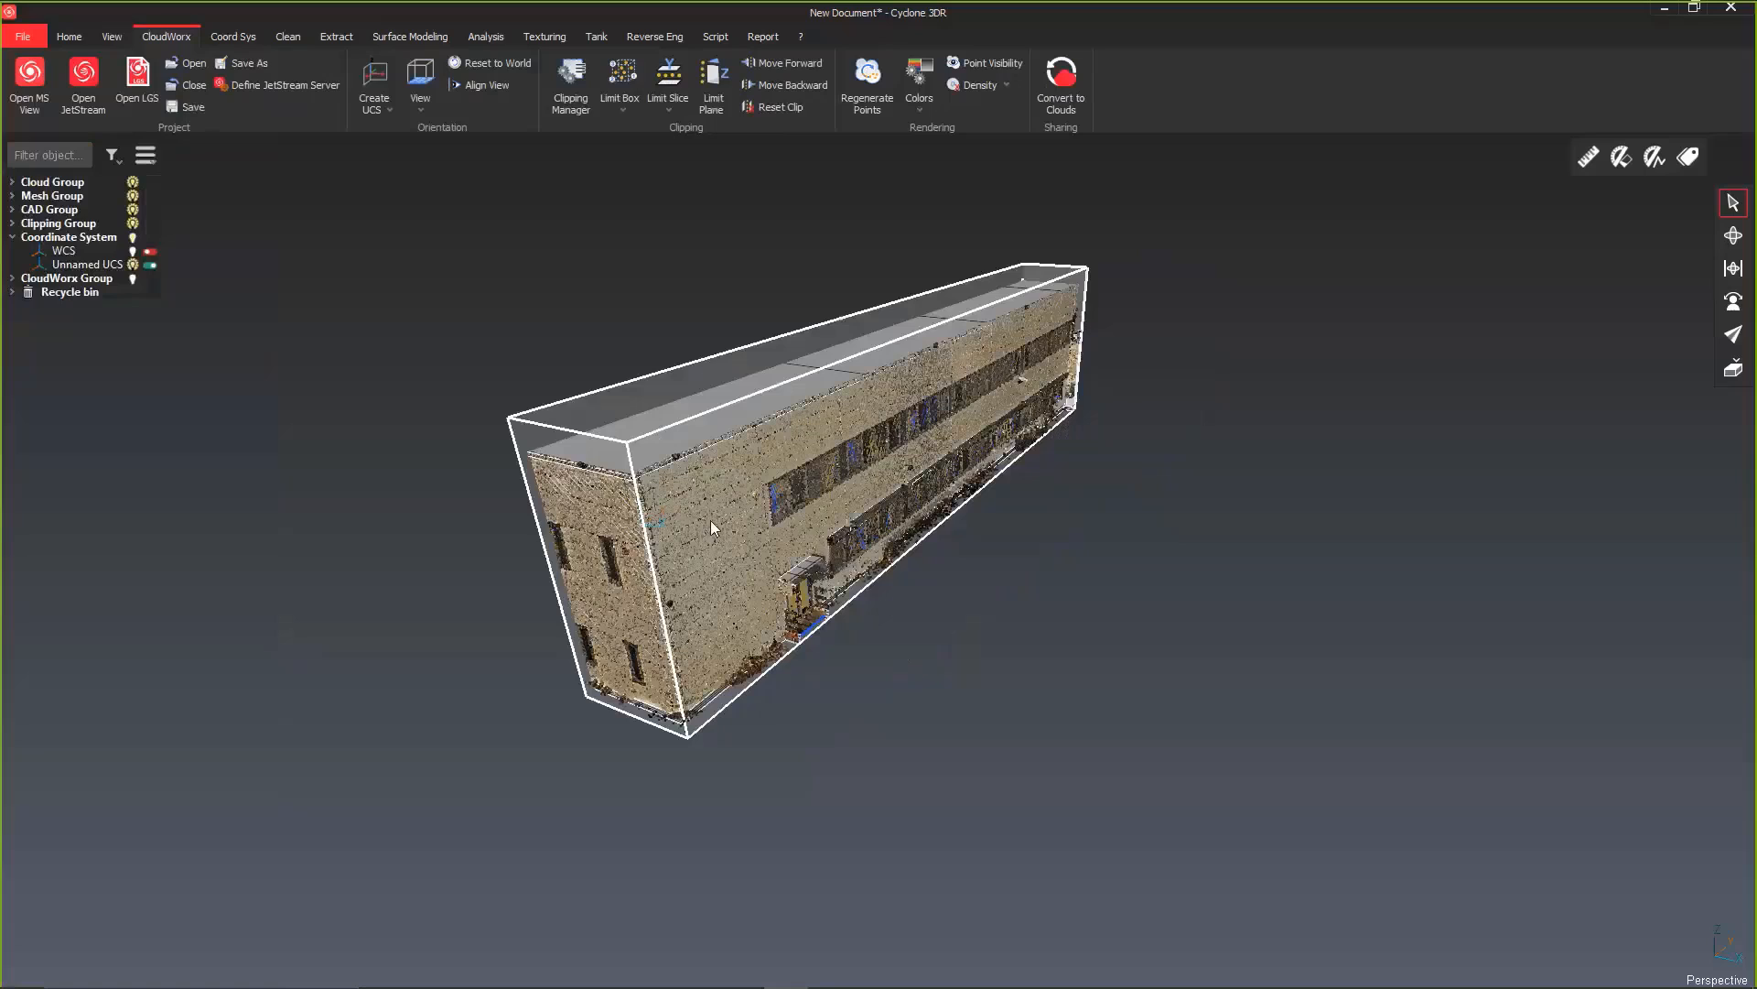
Step: Hide the converted point cloud and the limit box outline so only the clipped building model remains displayed
left_click(133, 184)
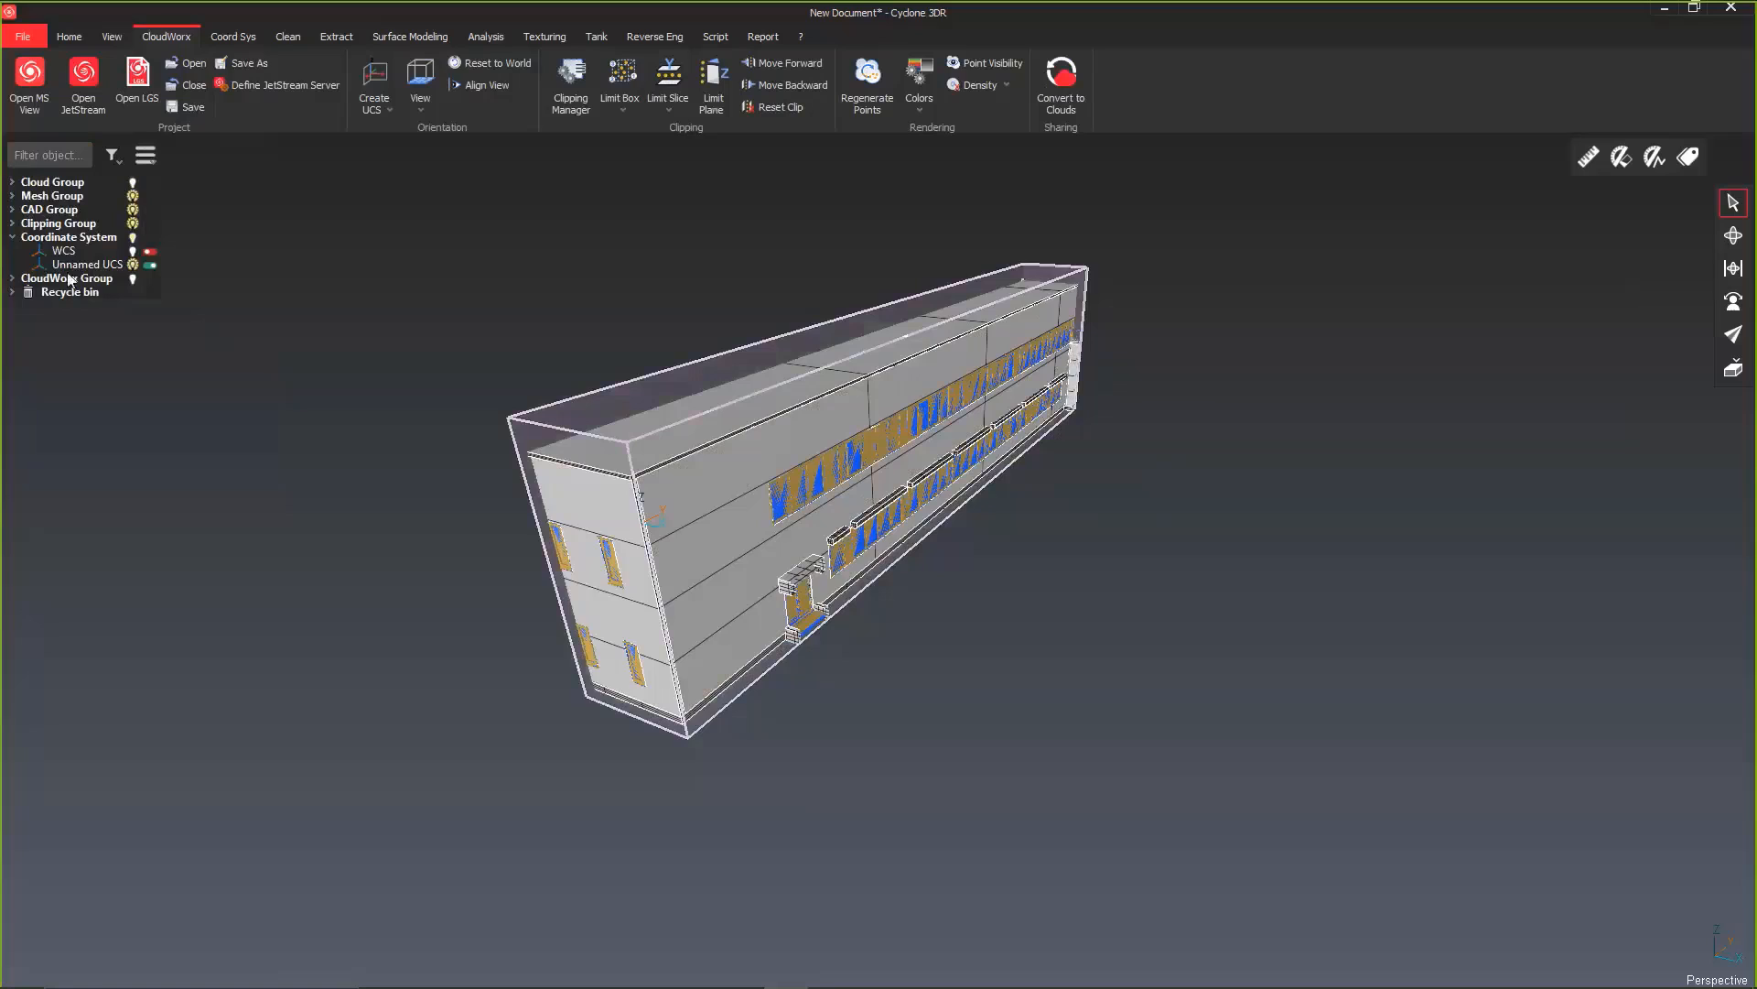
left_click(12, 224)
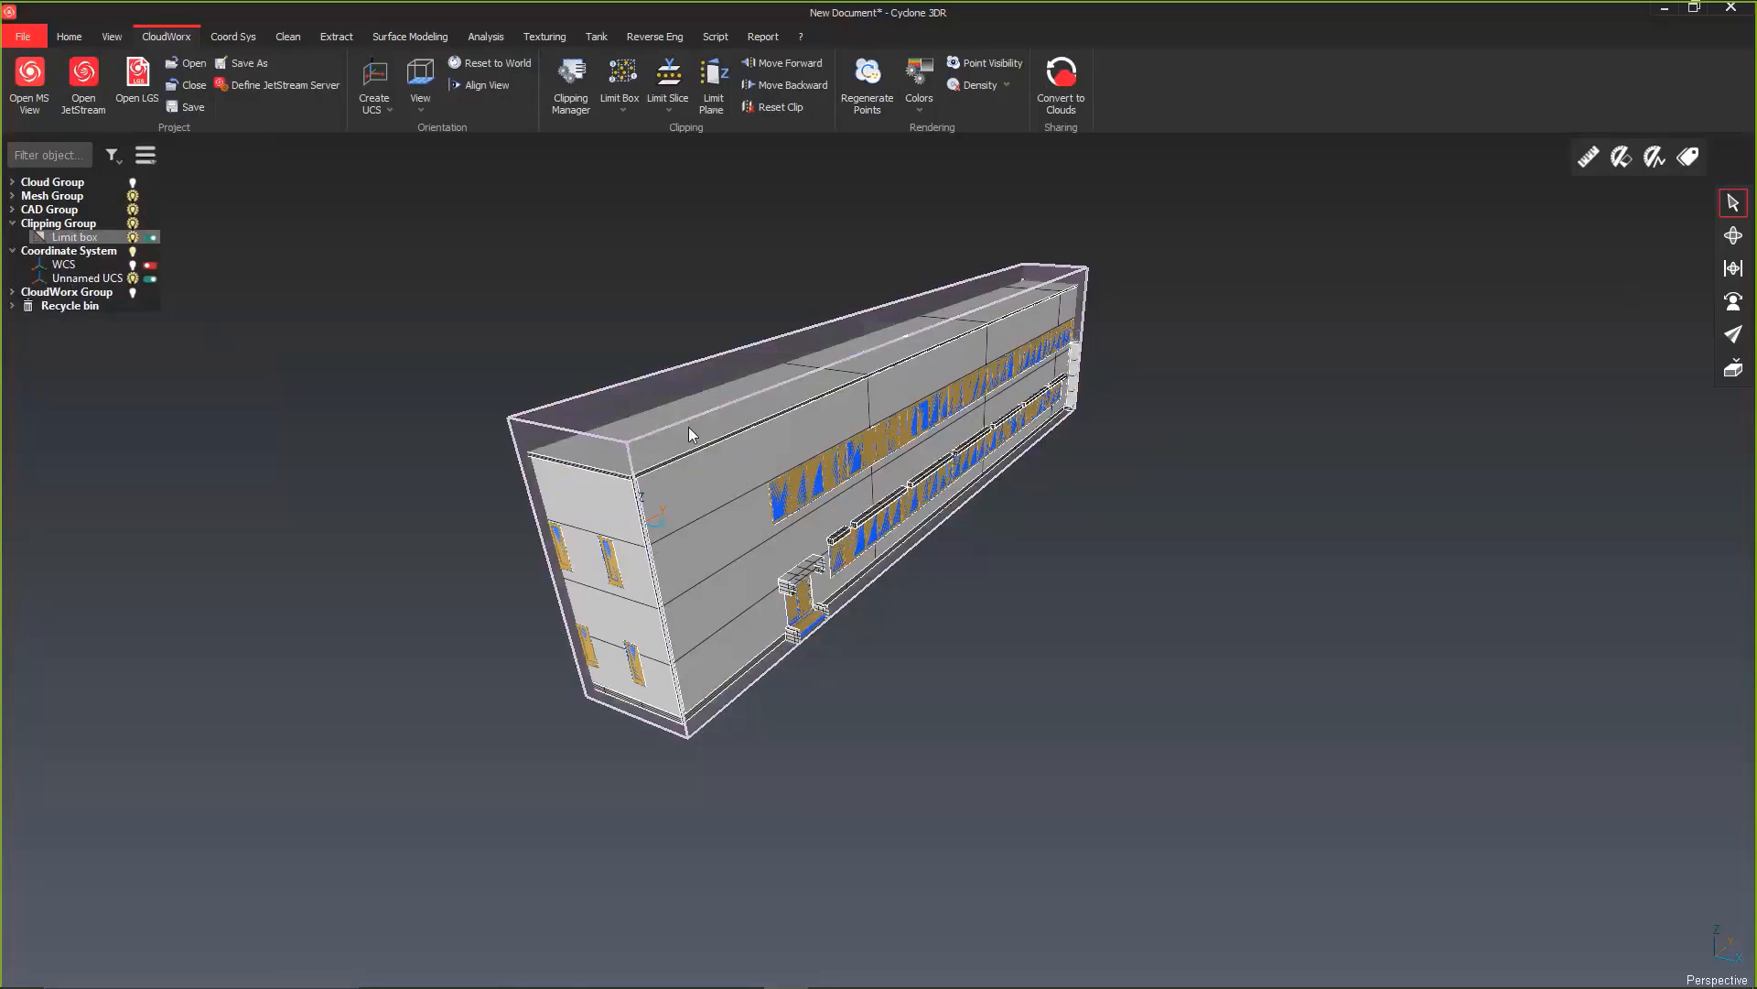
left_click(132, 237)
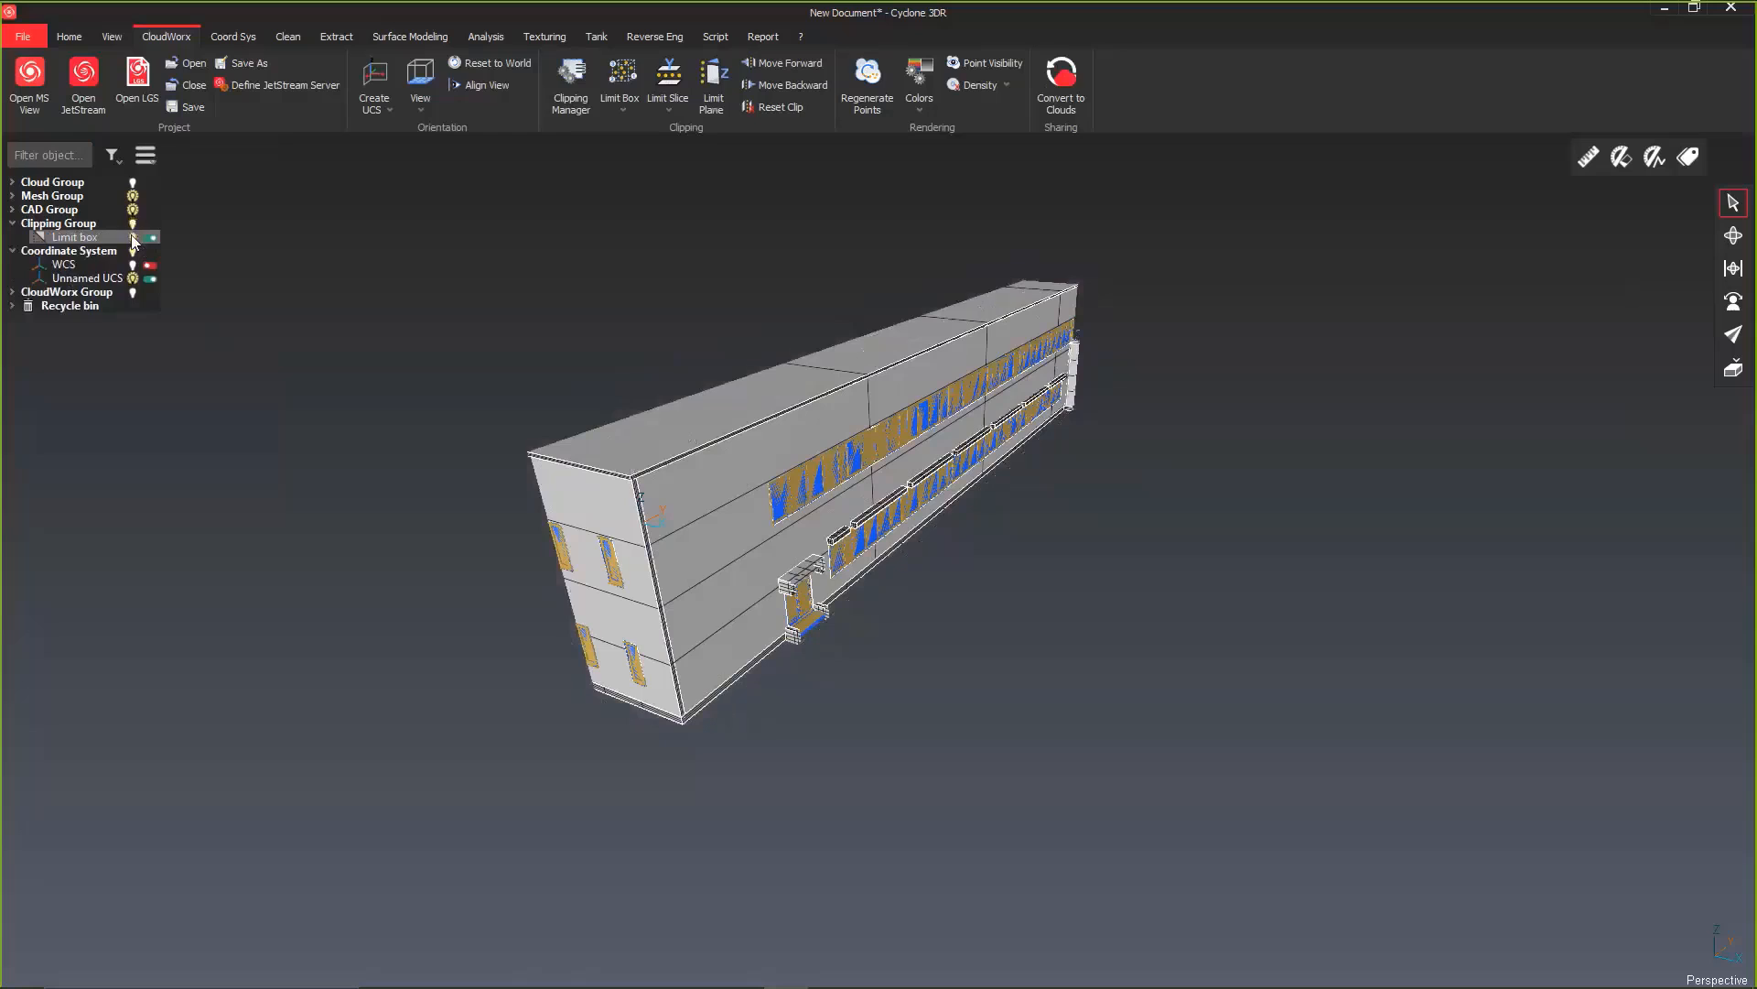
Step: Ungroup the CAD building model into its separate shapes
left_click(685, 481)
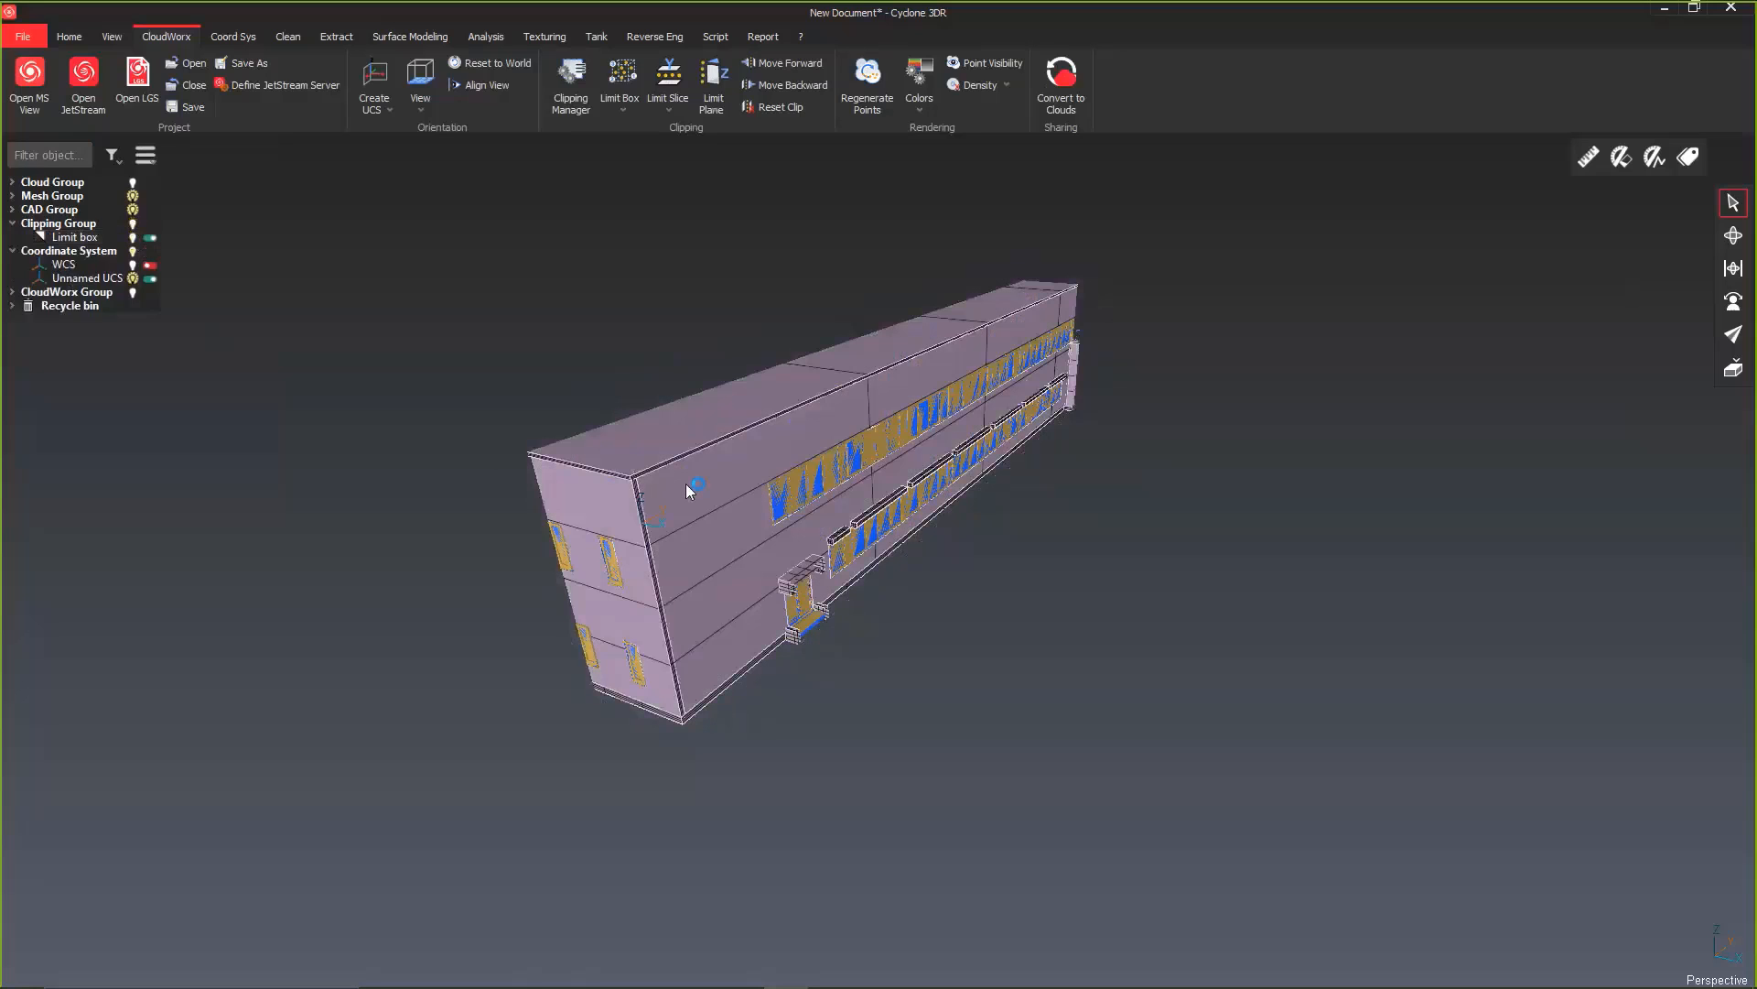
left_click(652, 37)
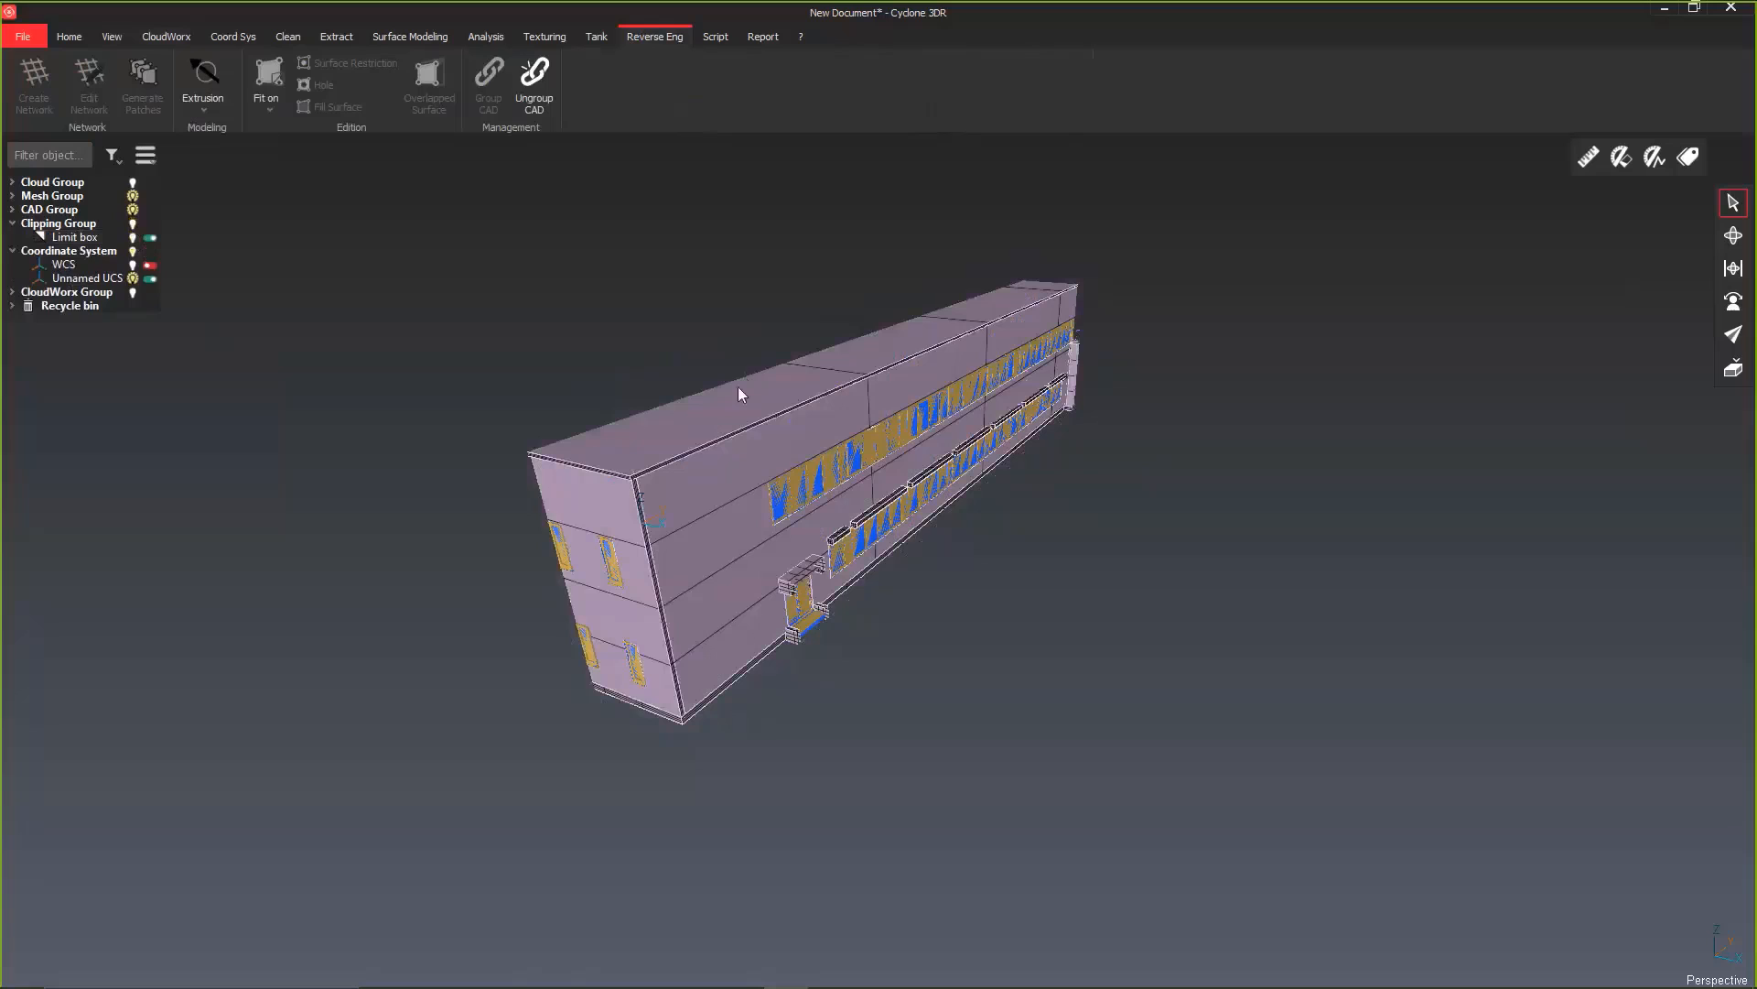
left_click(535, 83)
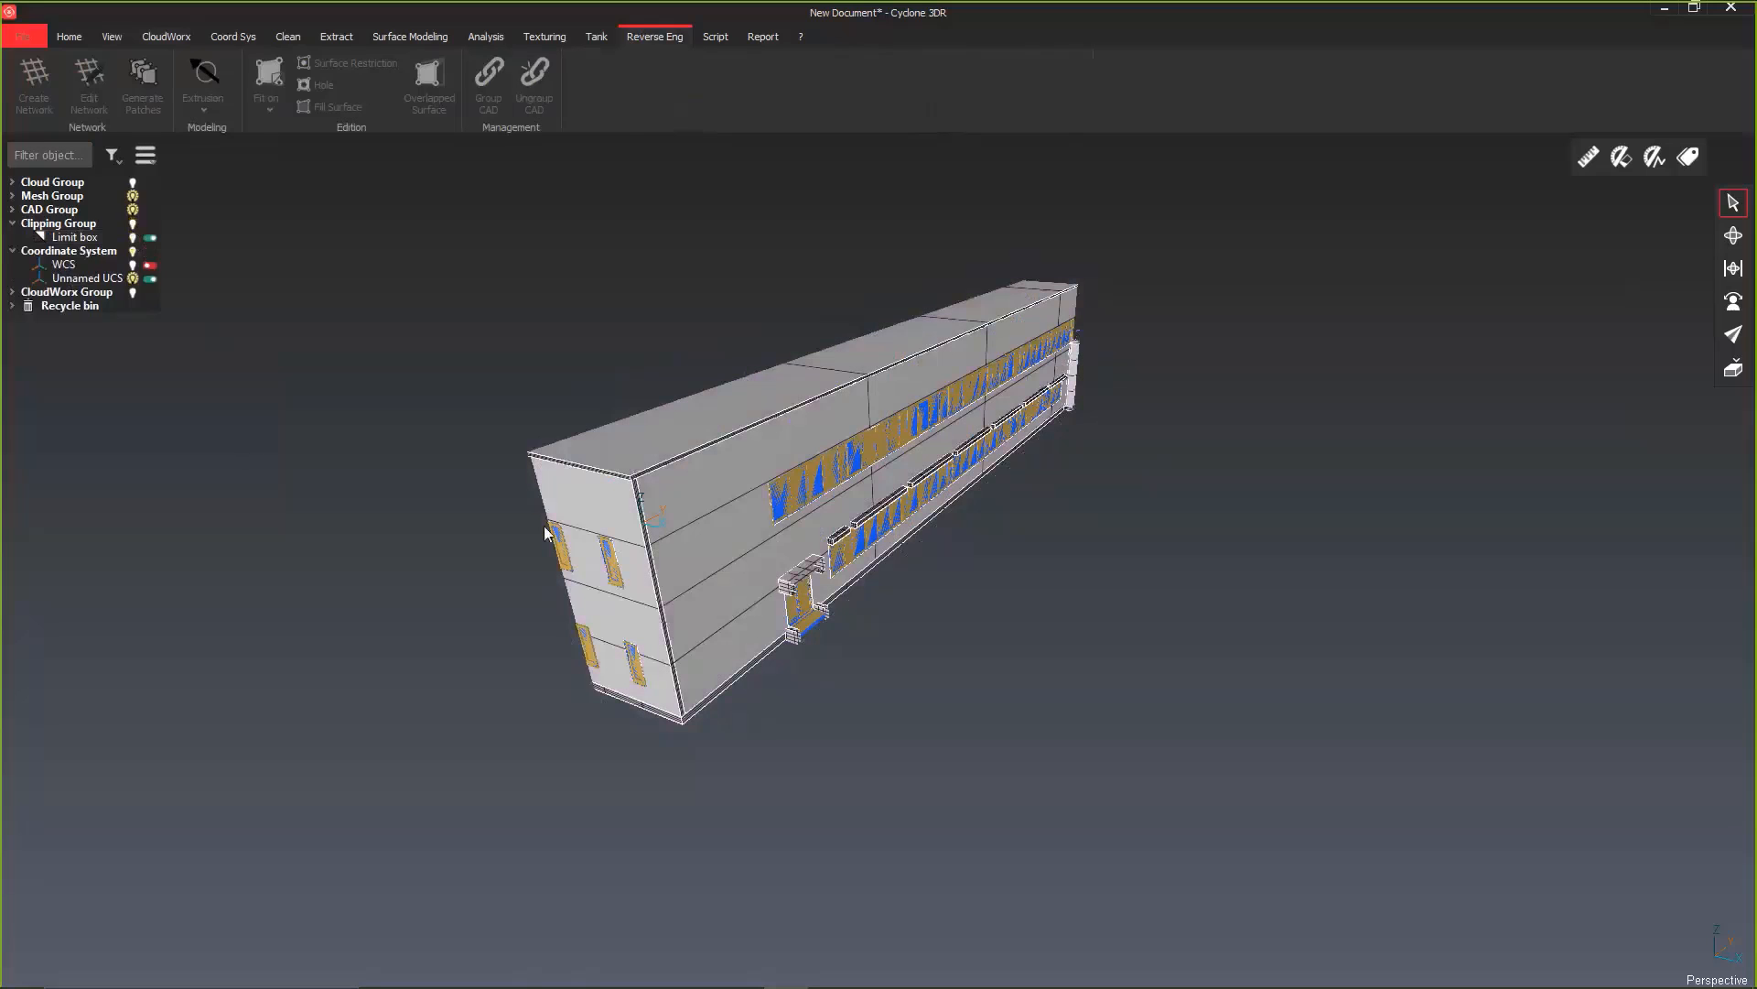
Step: Show only the exterior wall shape and identify it among the exploded shapes of the CAD Group
left_click(668, 487)
right_click(670, 486)
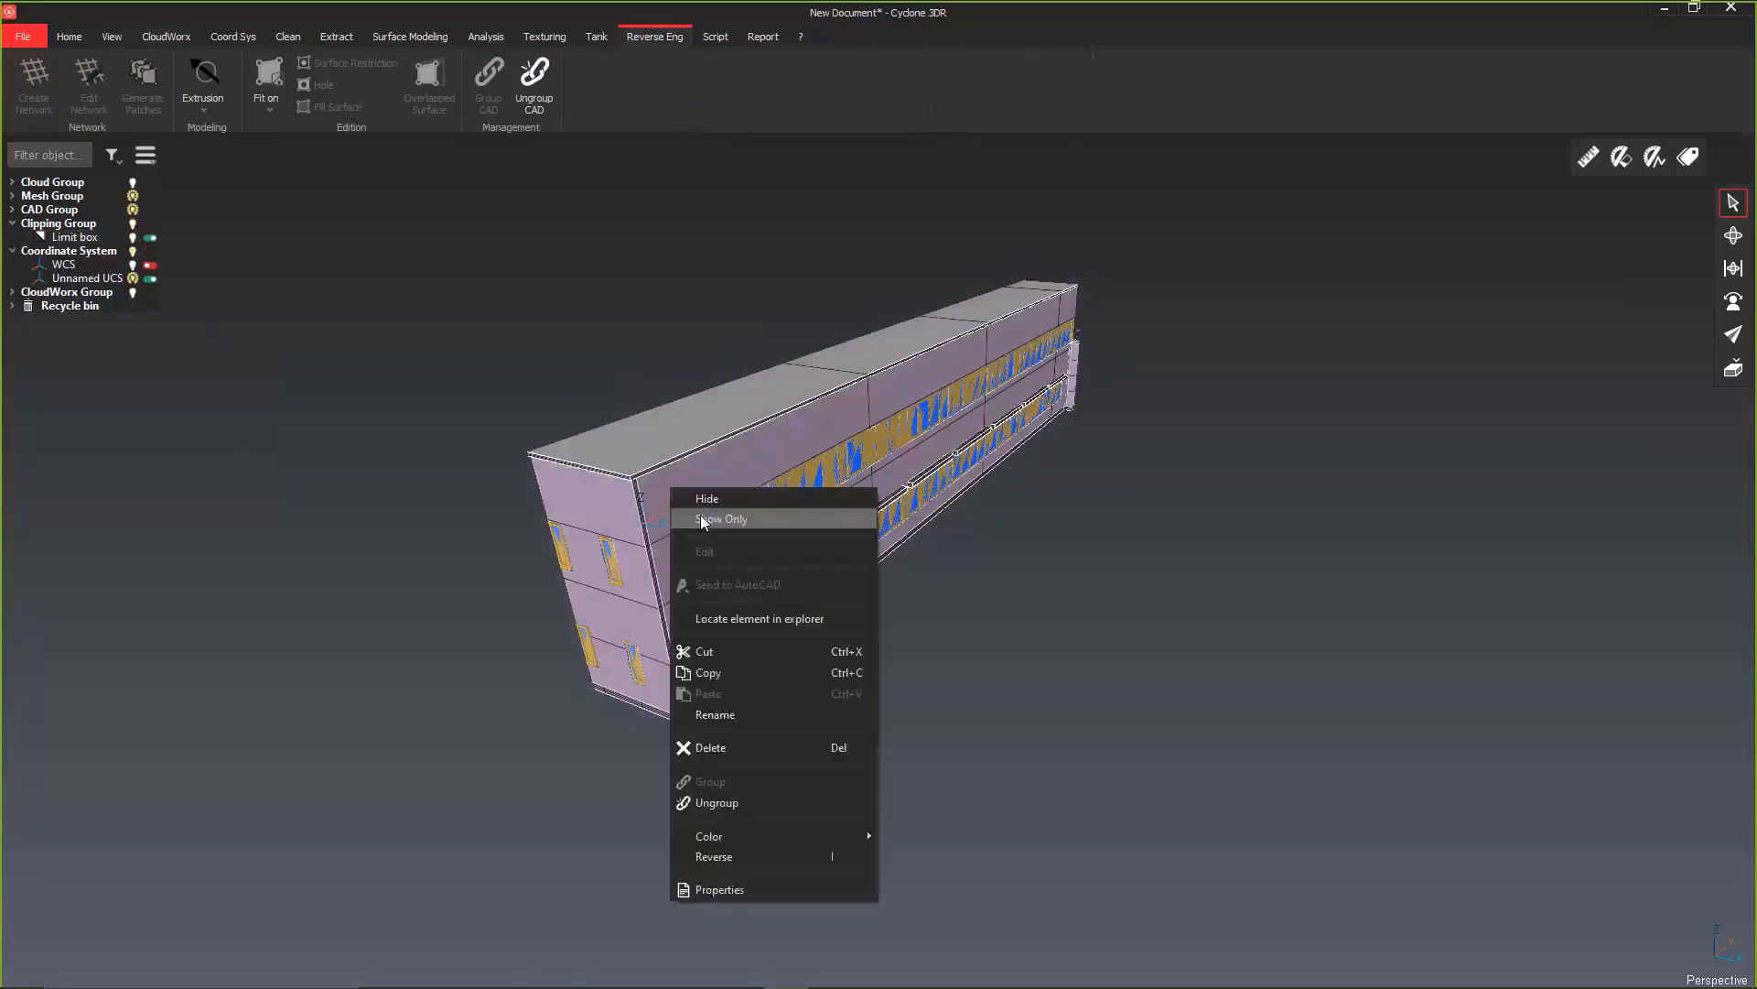
left_click(705, 518)
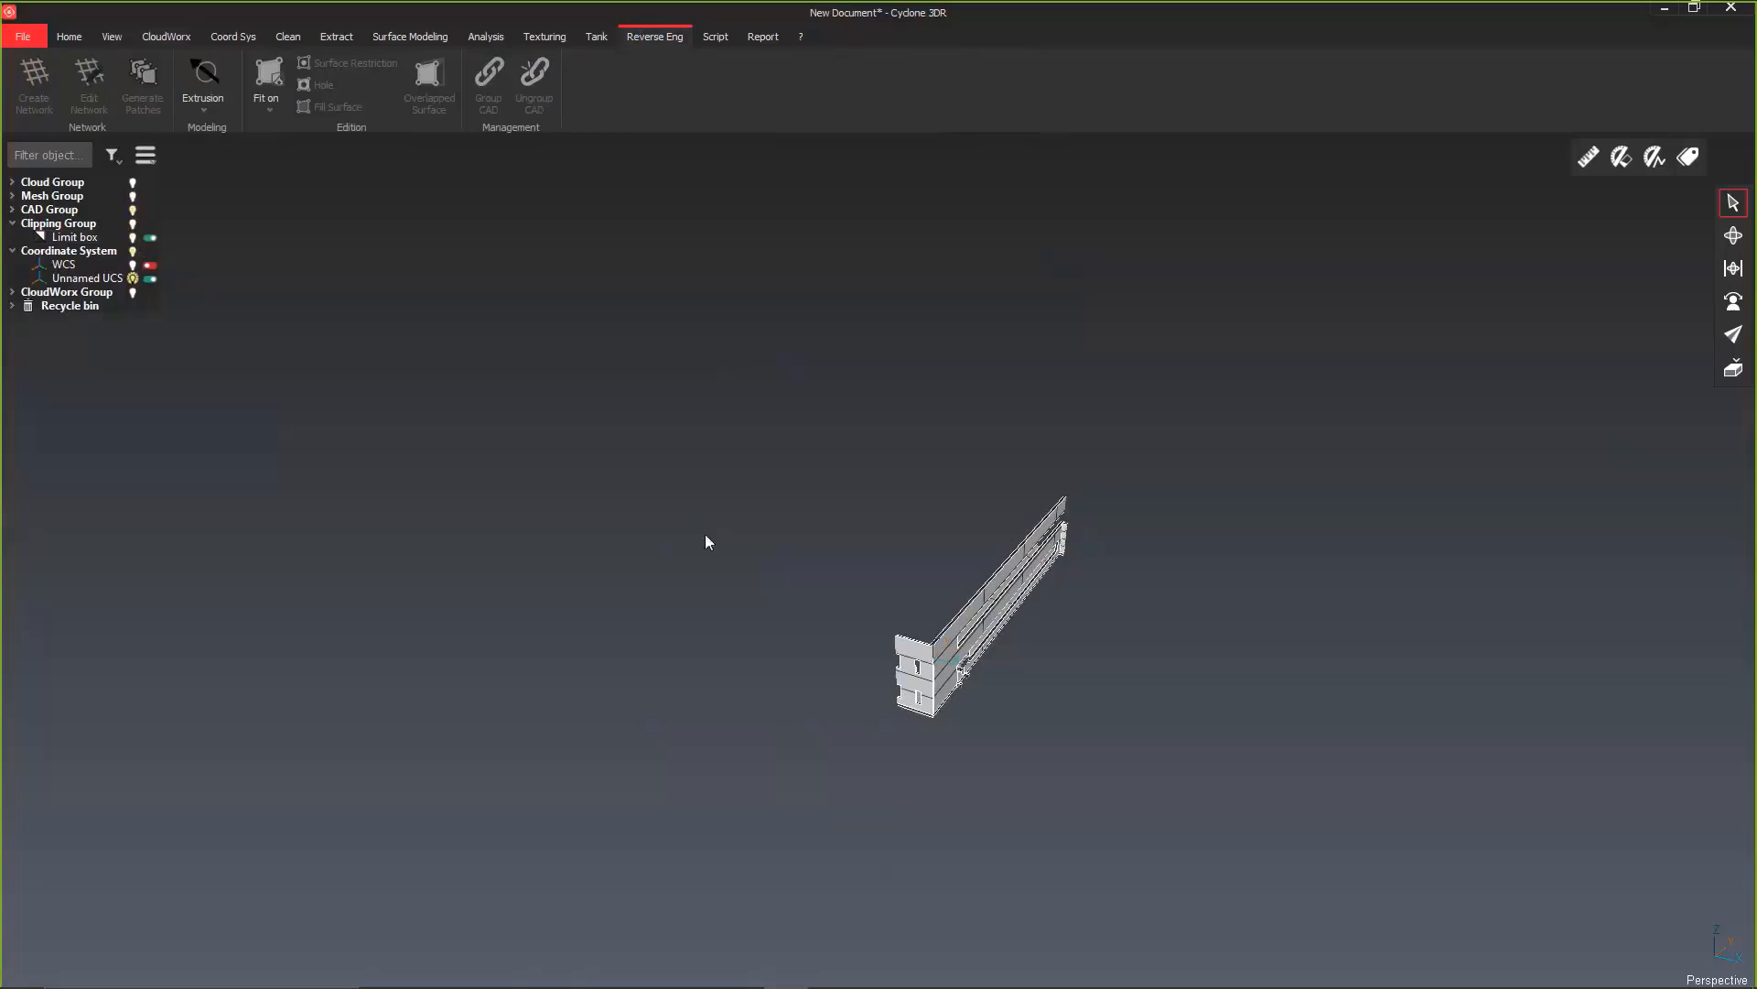
left_click_drag(1046, 706, 997, 702)
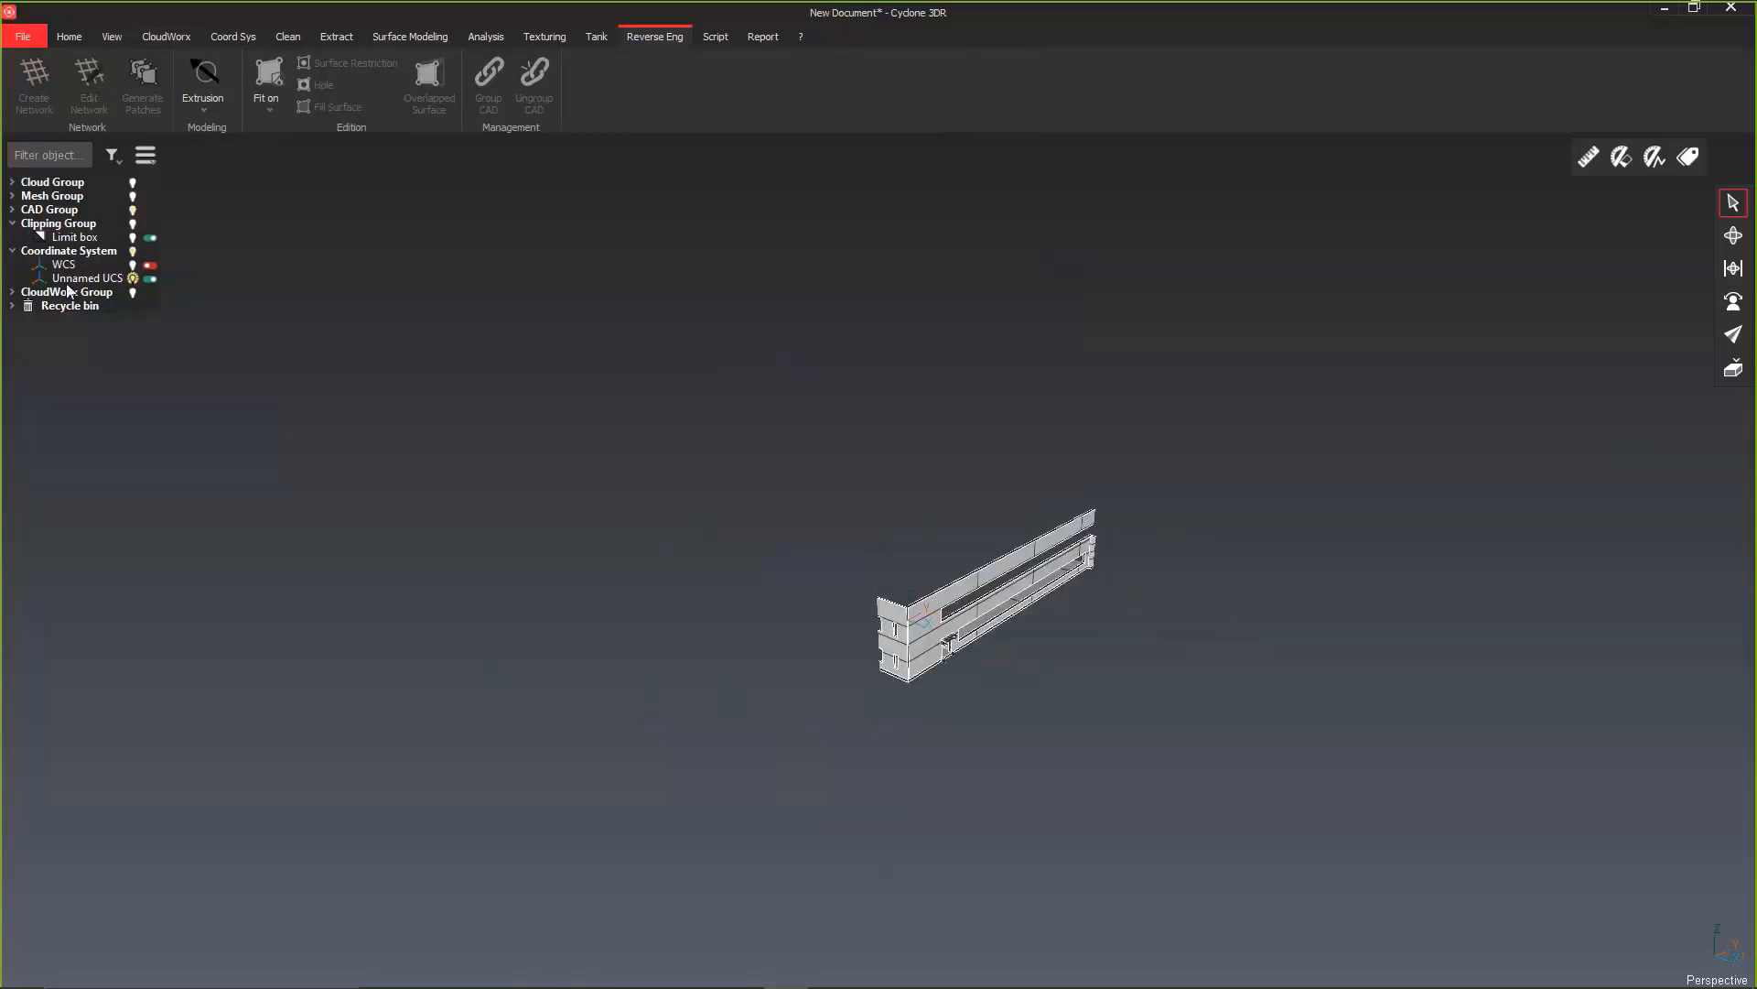
left_click(12, 210)
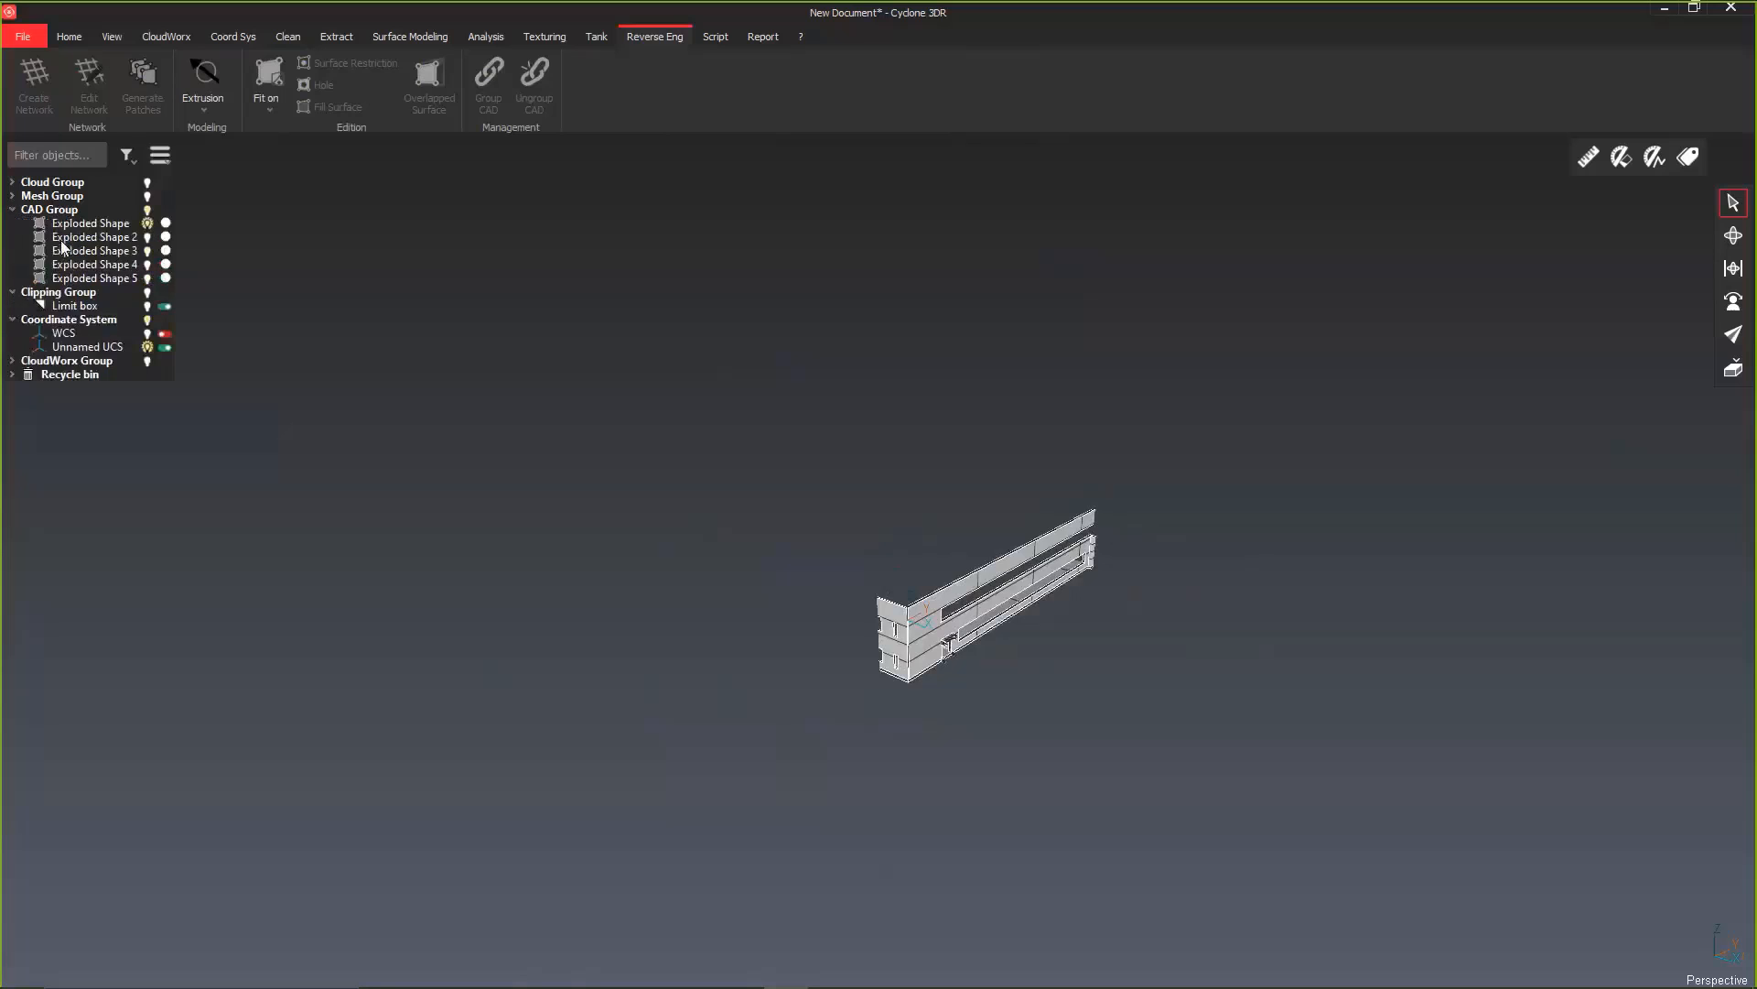
left_click(953, 602)
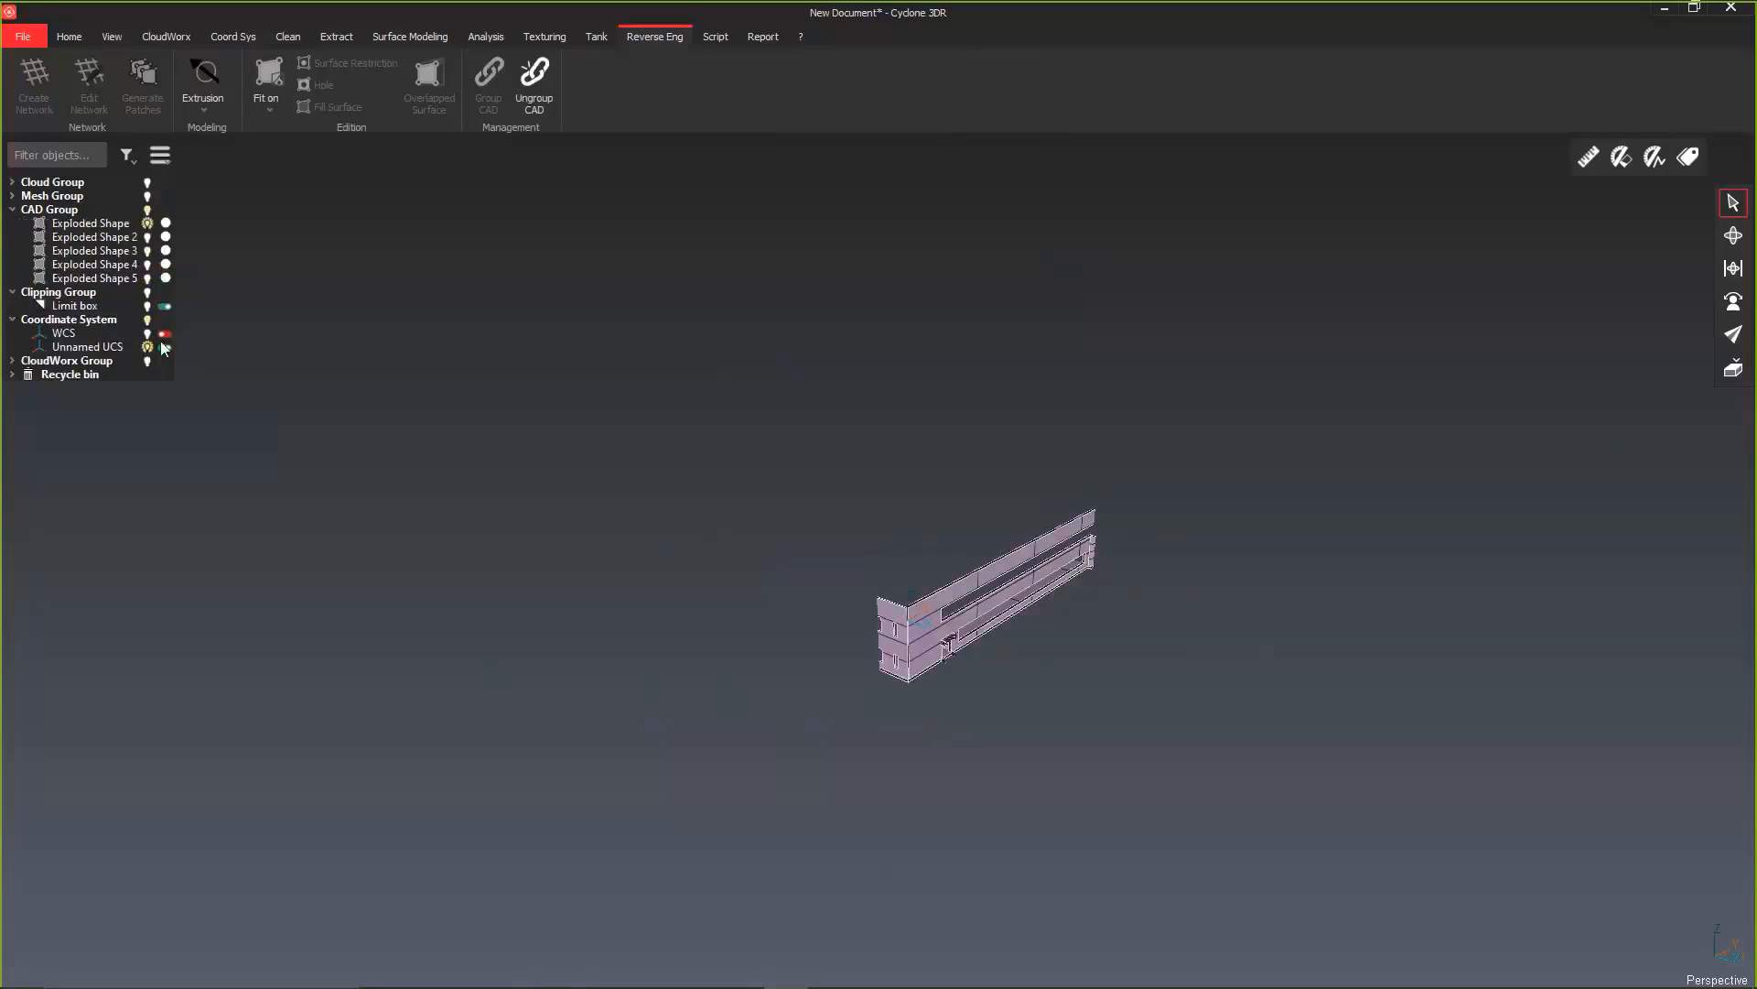
Step: Hide the exterior wall shape, show Exploded Shape 2 to 5, and switch off the limit box clipping
left_click(148, 223)
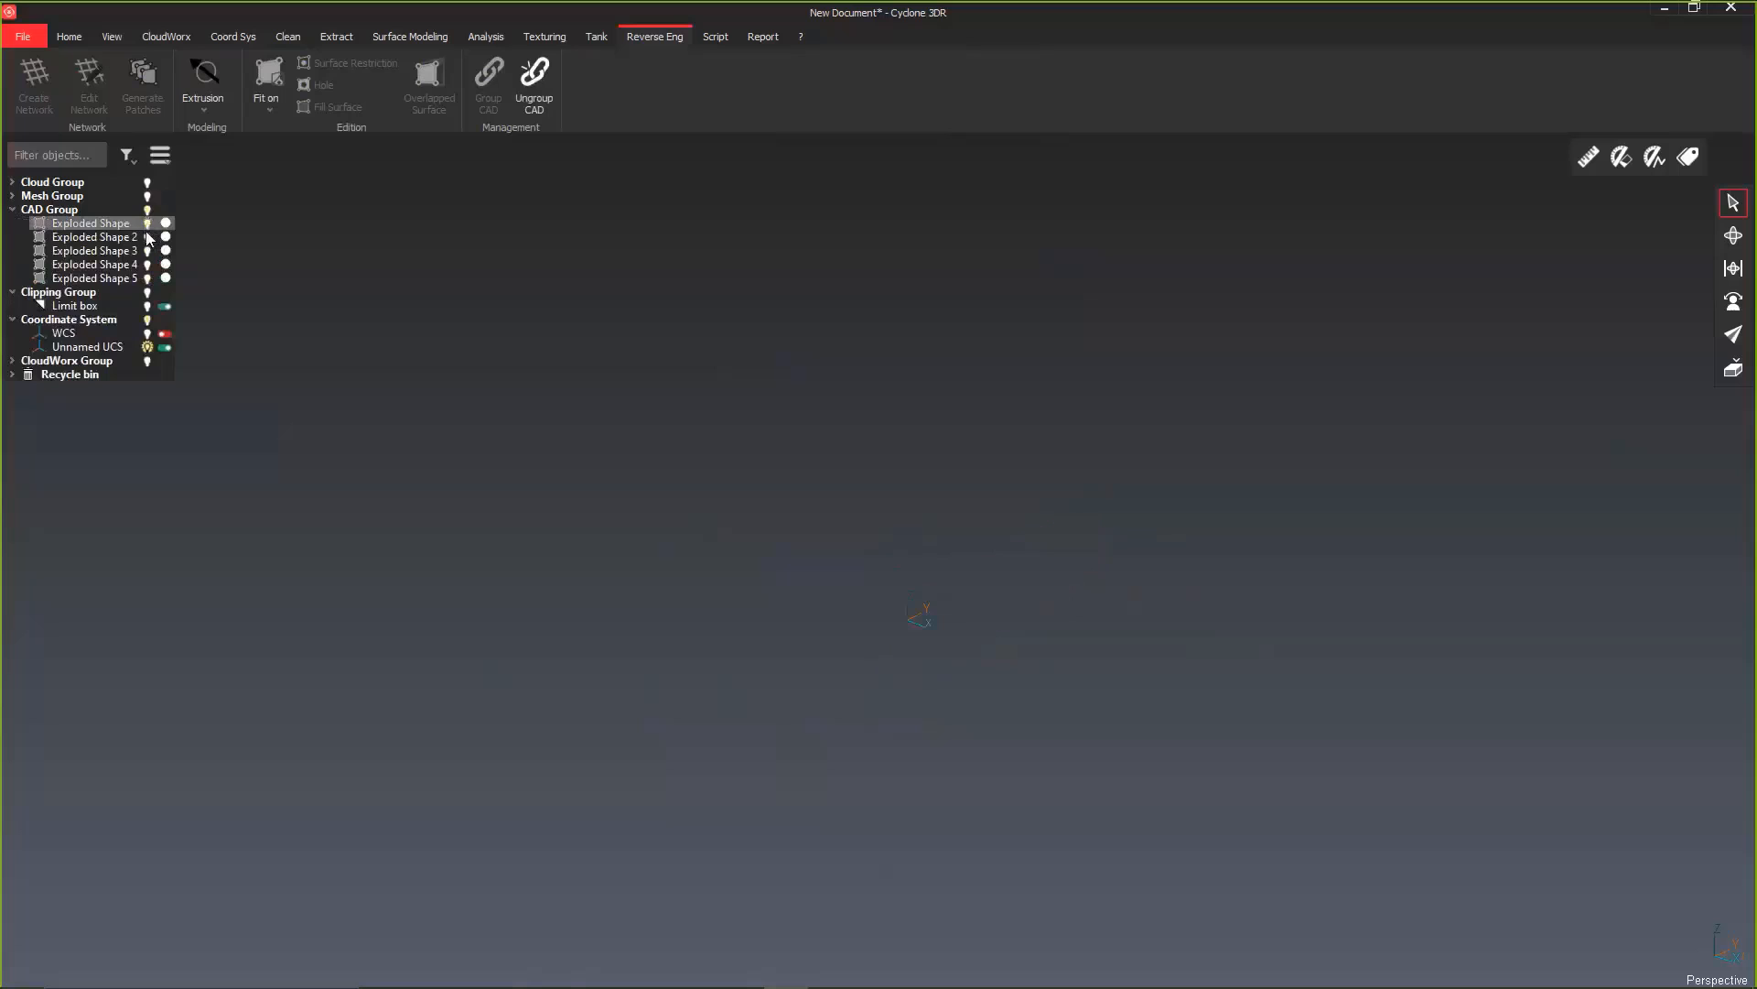
left_click(147, 237)
left_click(147, 251)
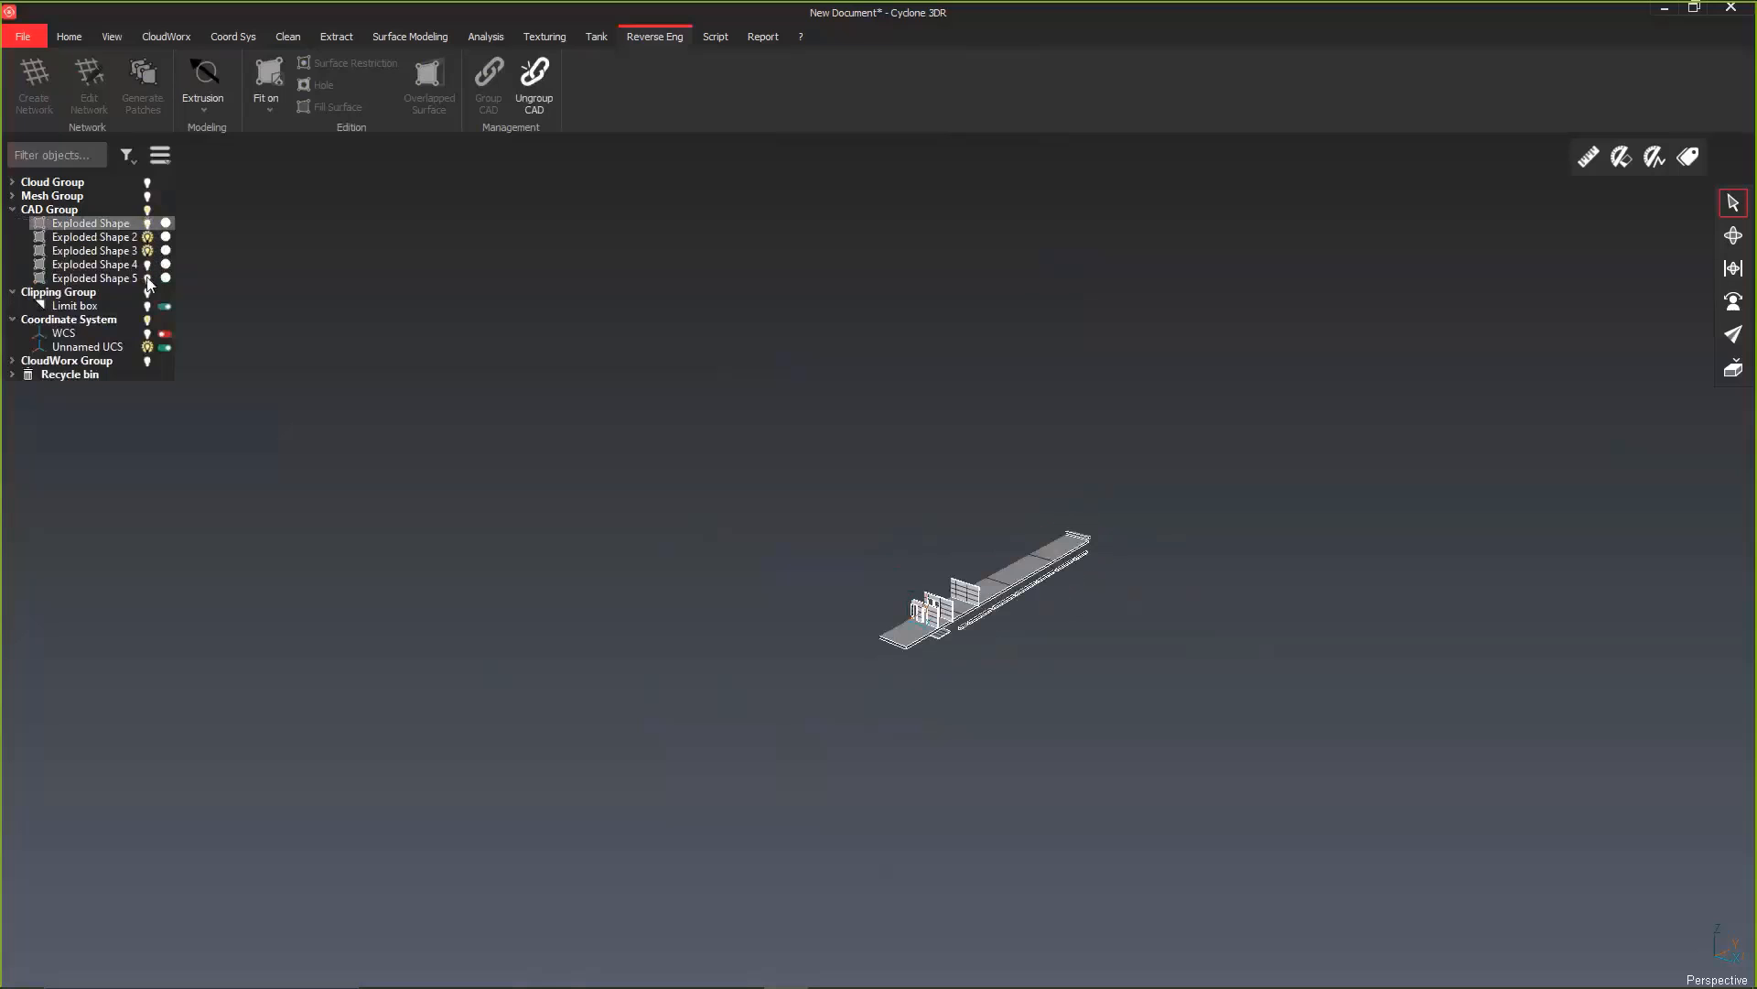
left_click(147, 264)
left_click(148, 279)
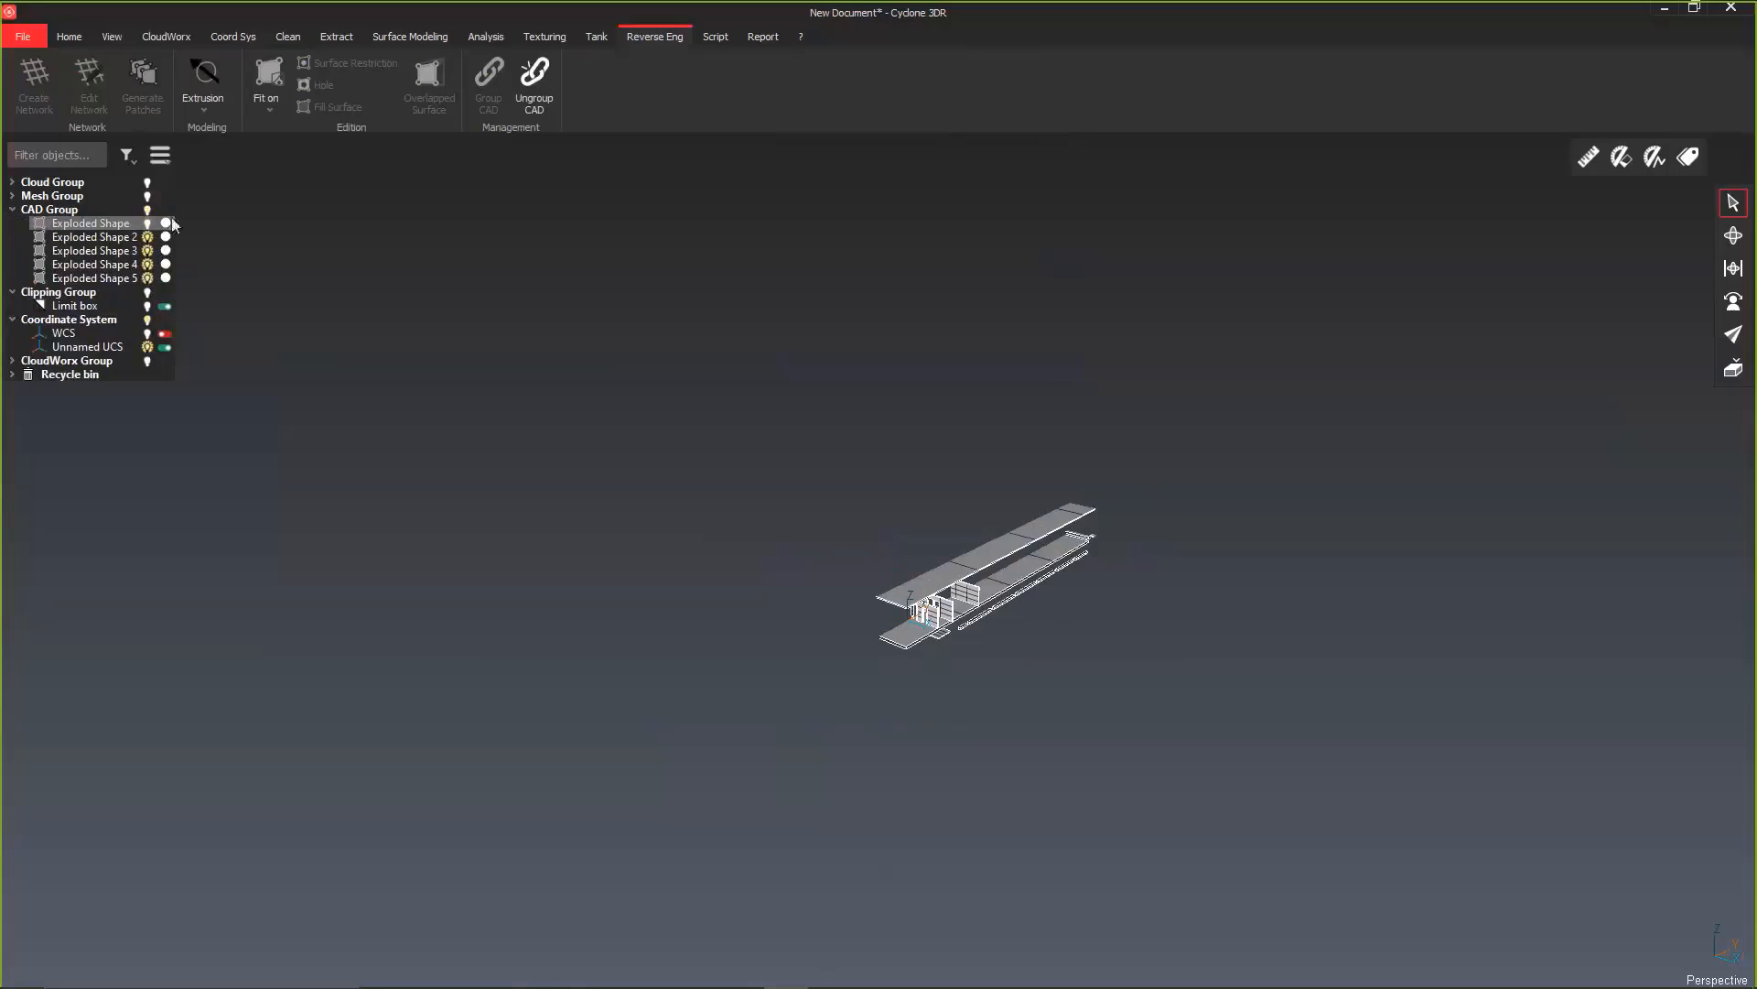
left_click(167, 308)
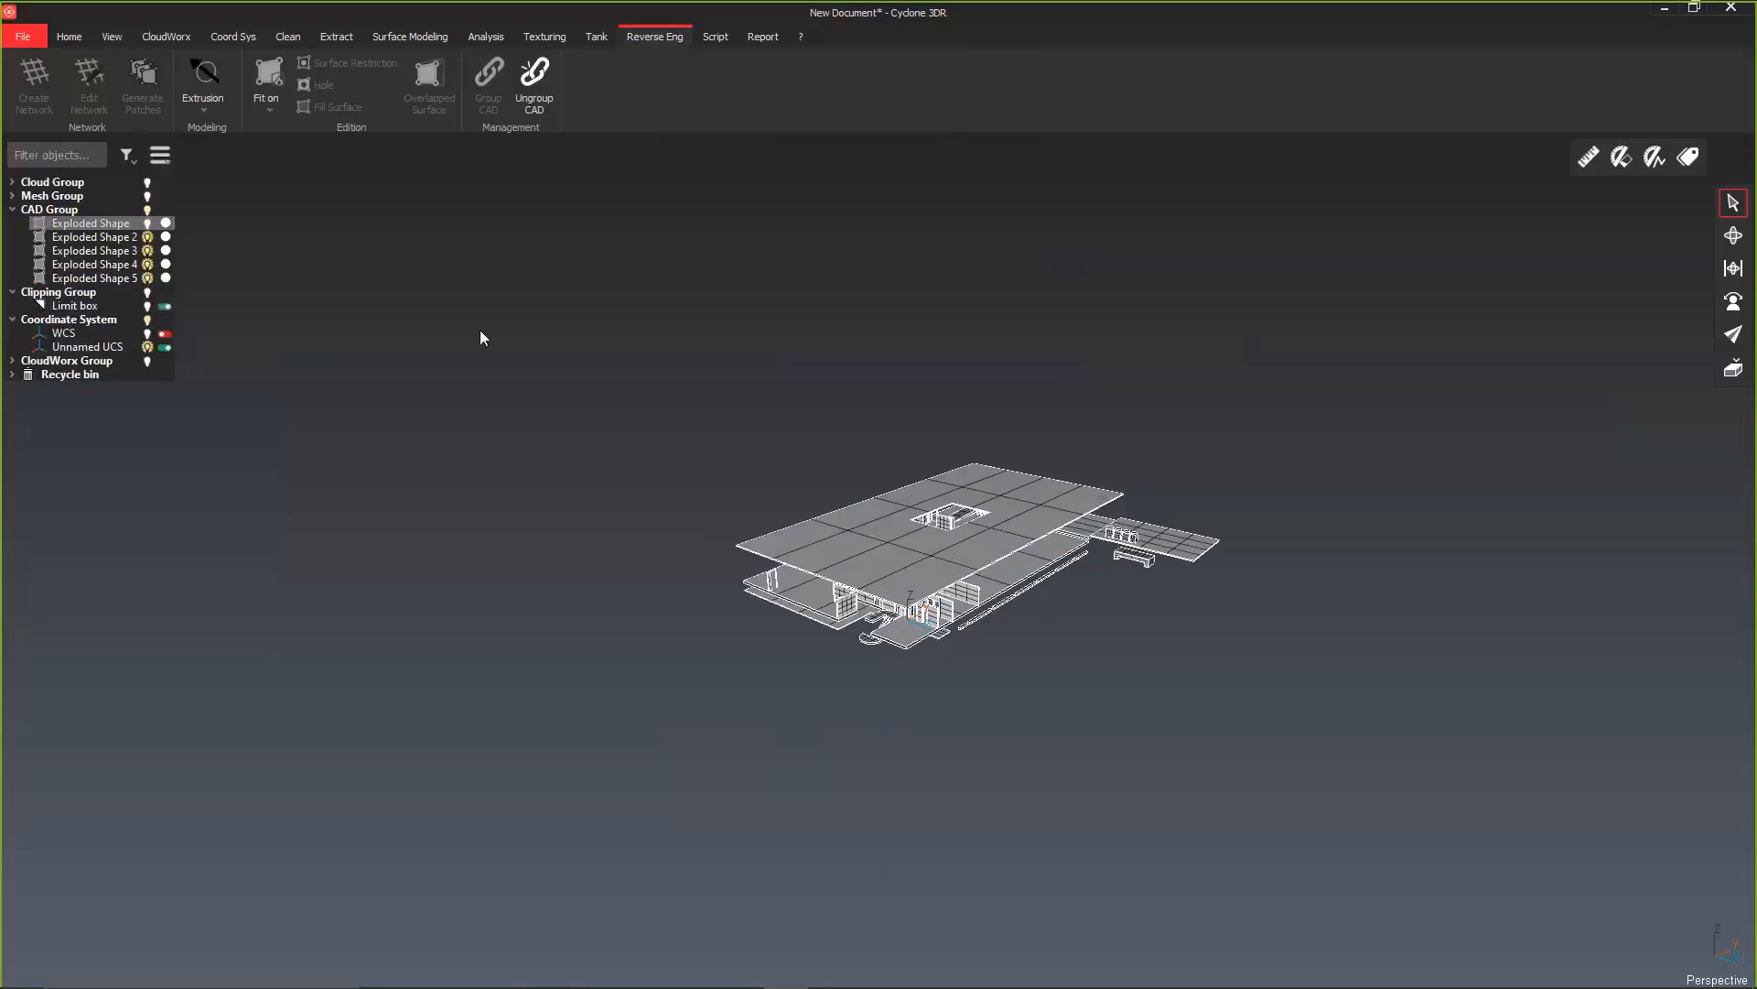
Step: Group Exploded Shape 2 to 5 into one CAD object and rename the resulting compound shape Building
left_click_drag(1494, 313, 689, 701)
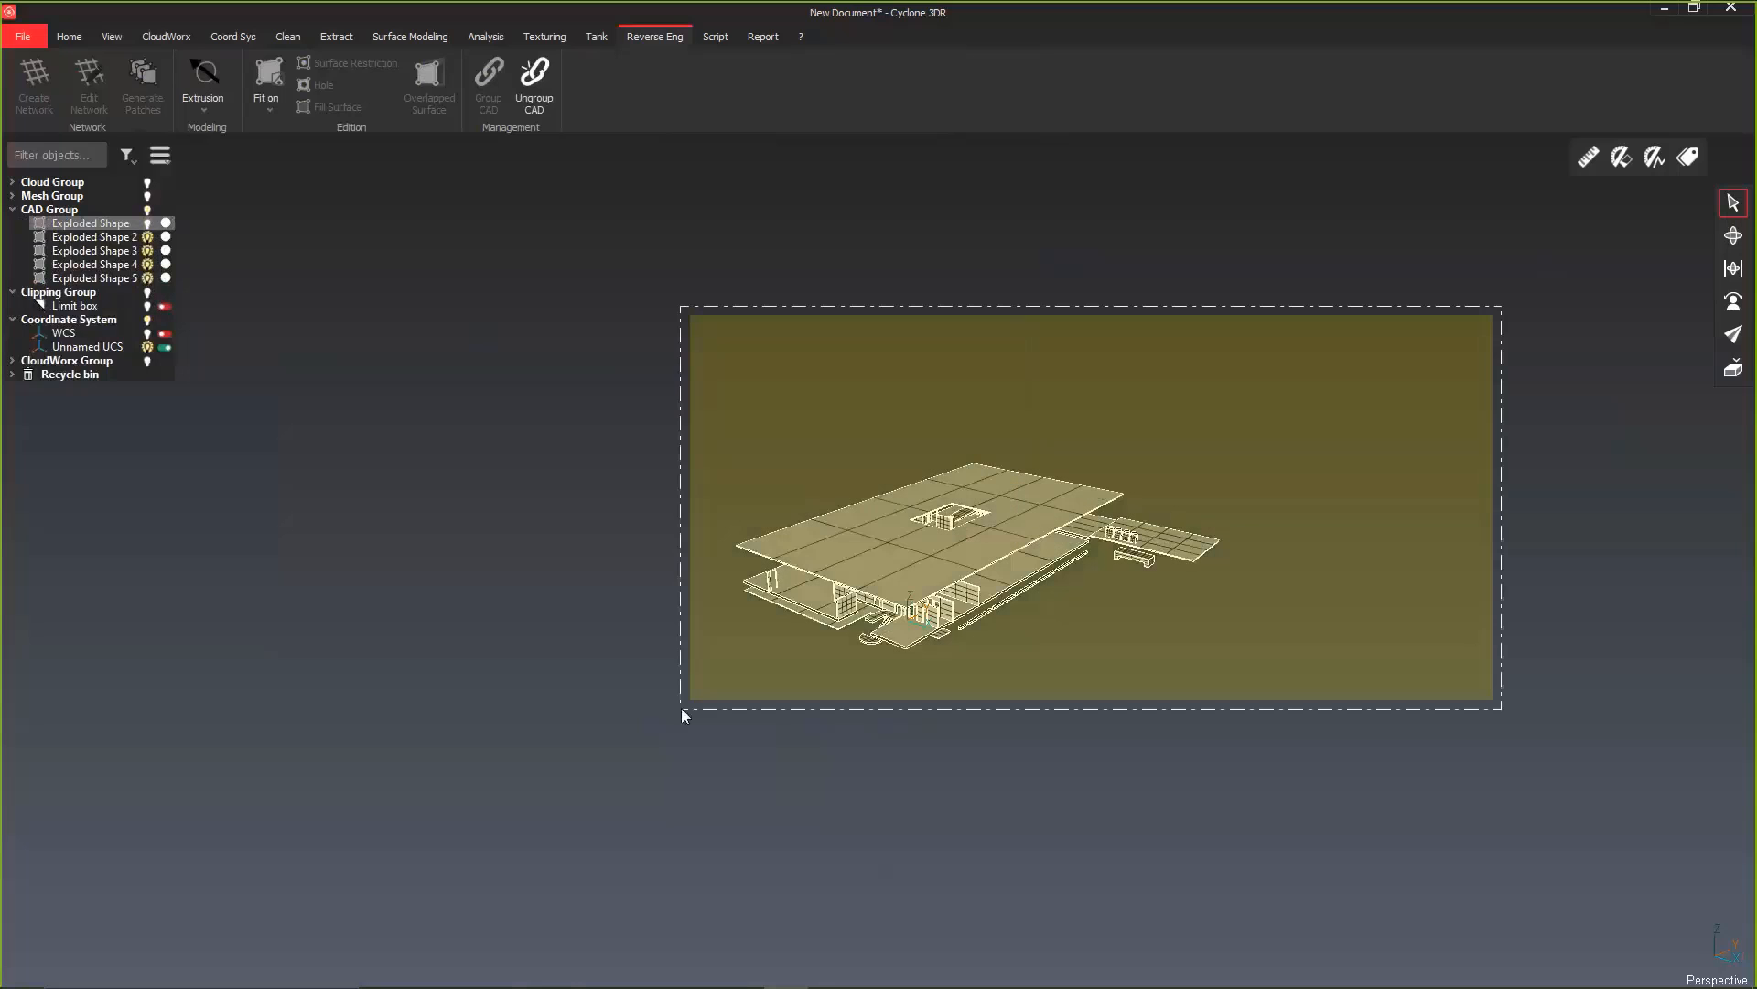
left_click(477, 95)
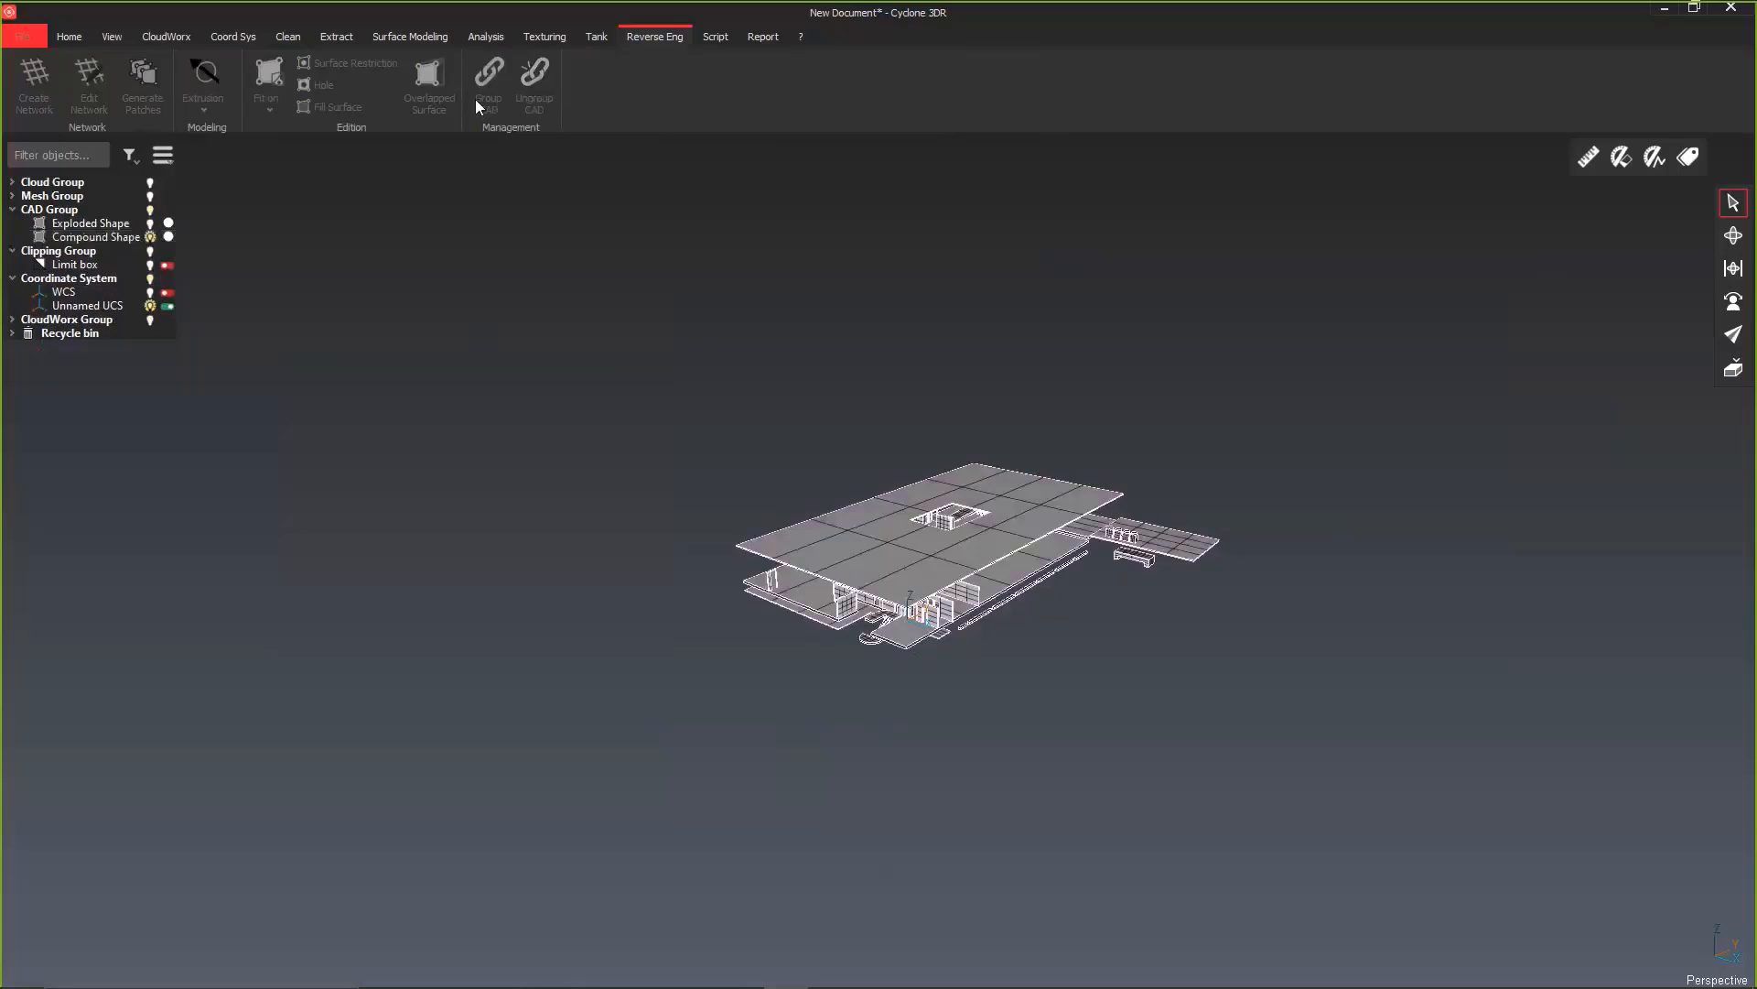
left_click(118, 236)
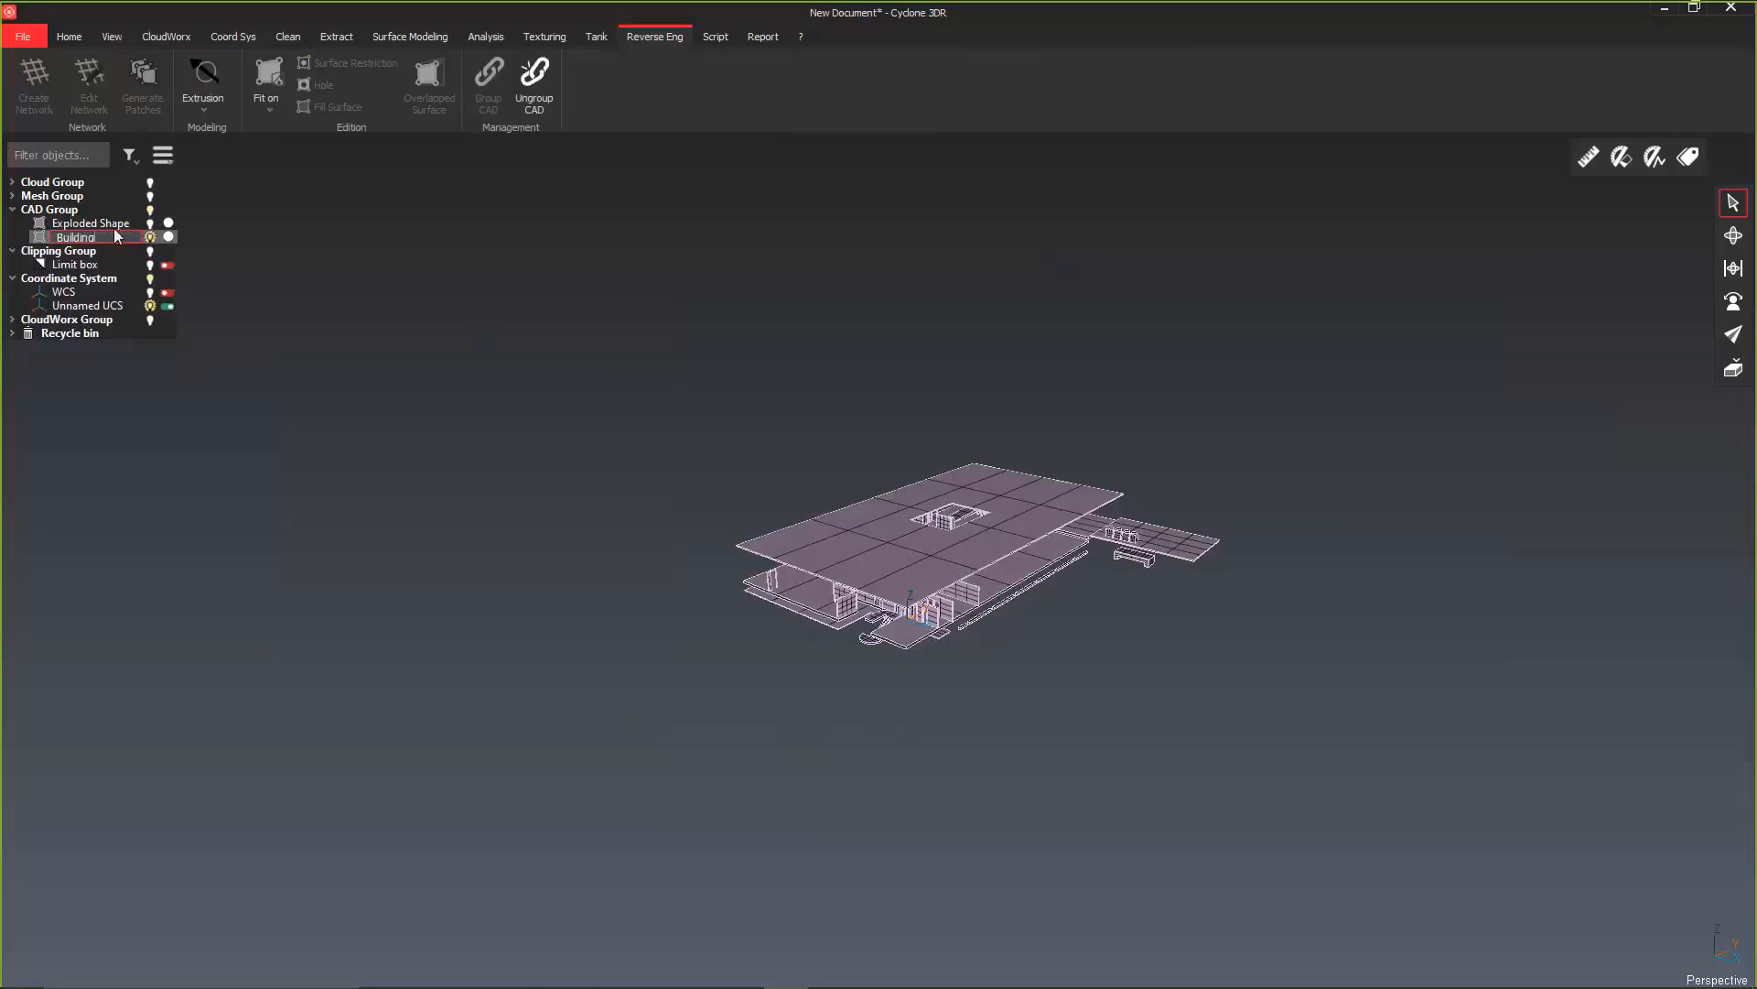
Step: Hide the Building shape and show the remaining Exploded Shape containing the exterior walls
left_click(146, 237)
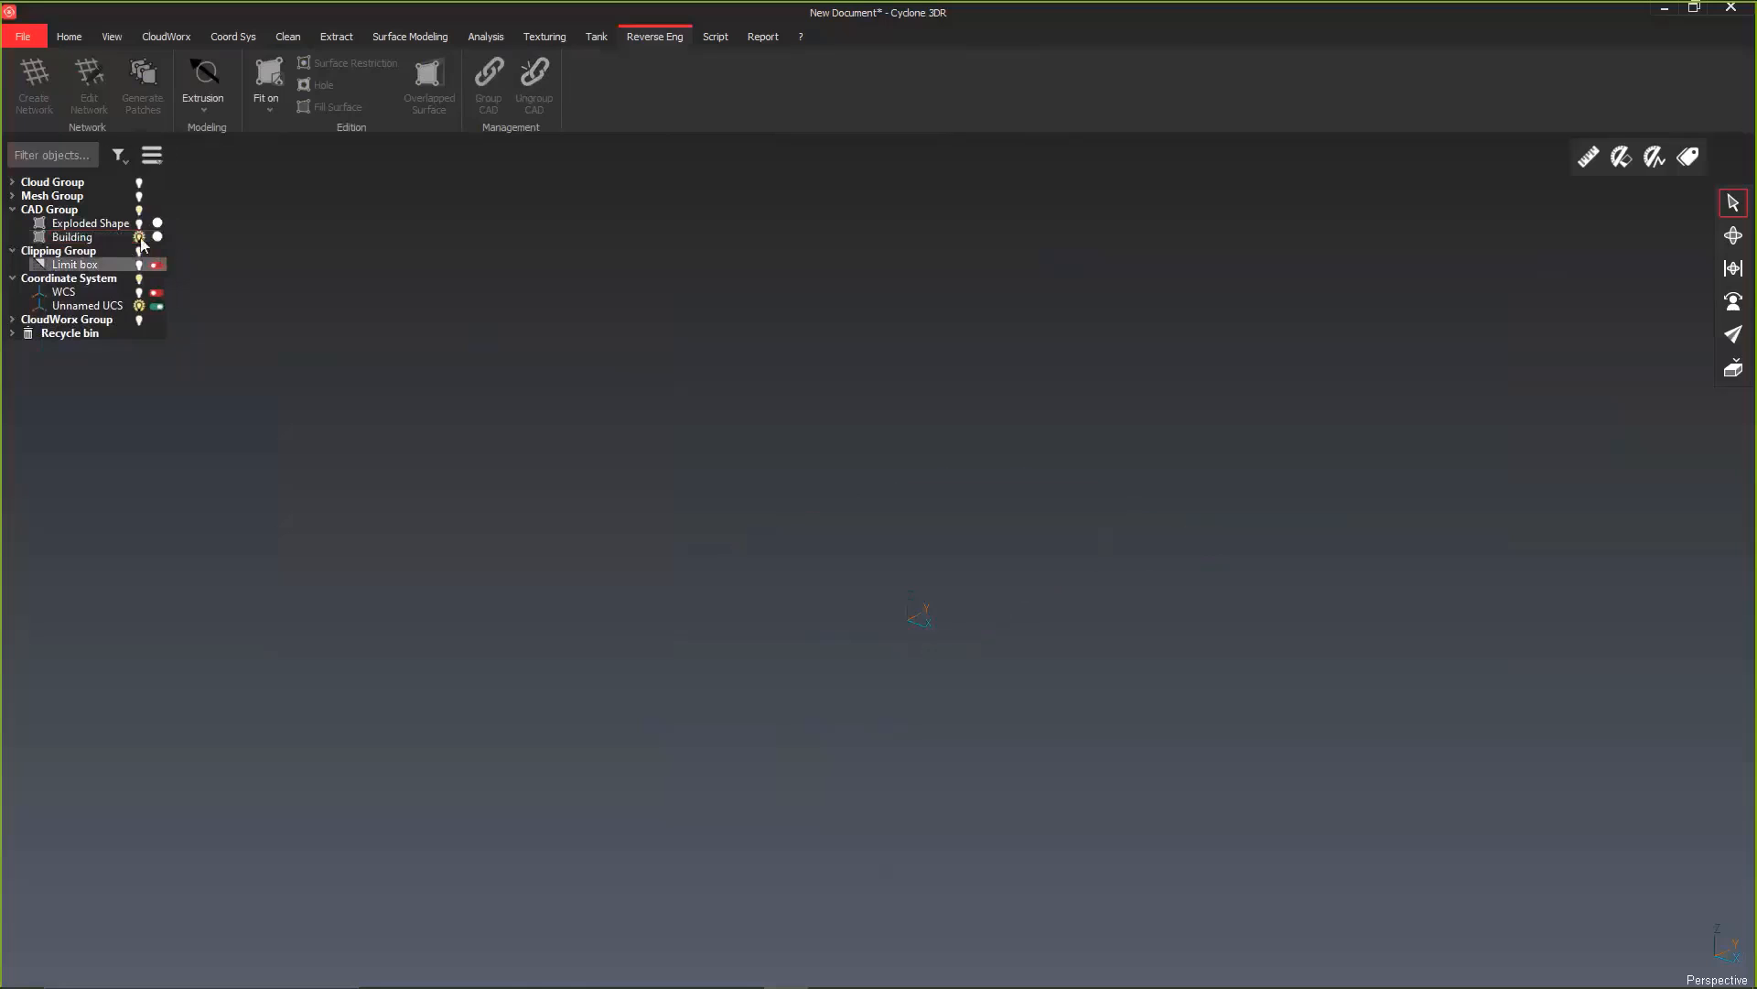
left_click(124, 226)
left_click(139, 223)
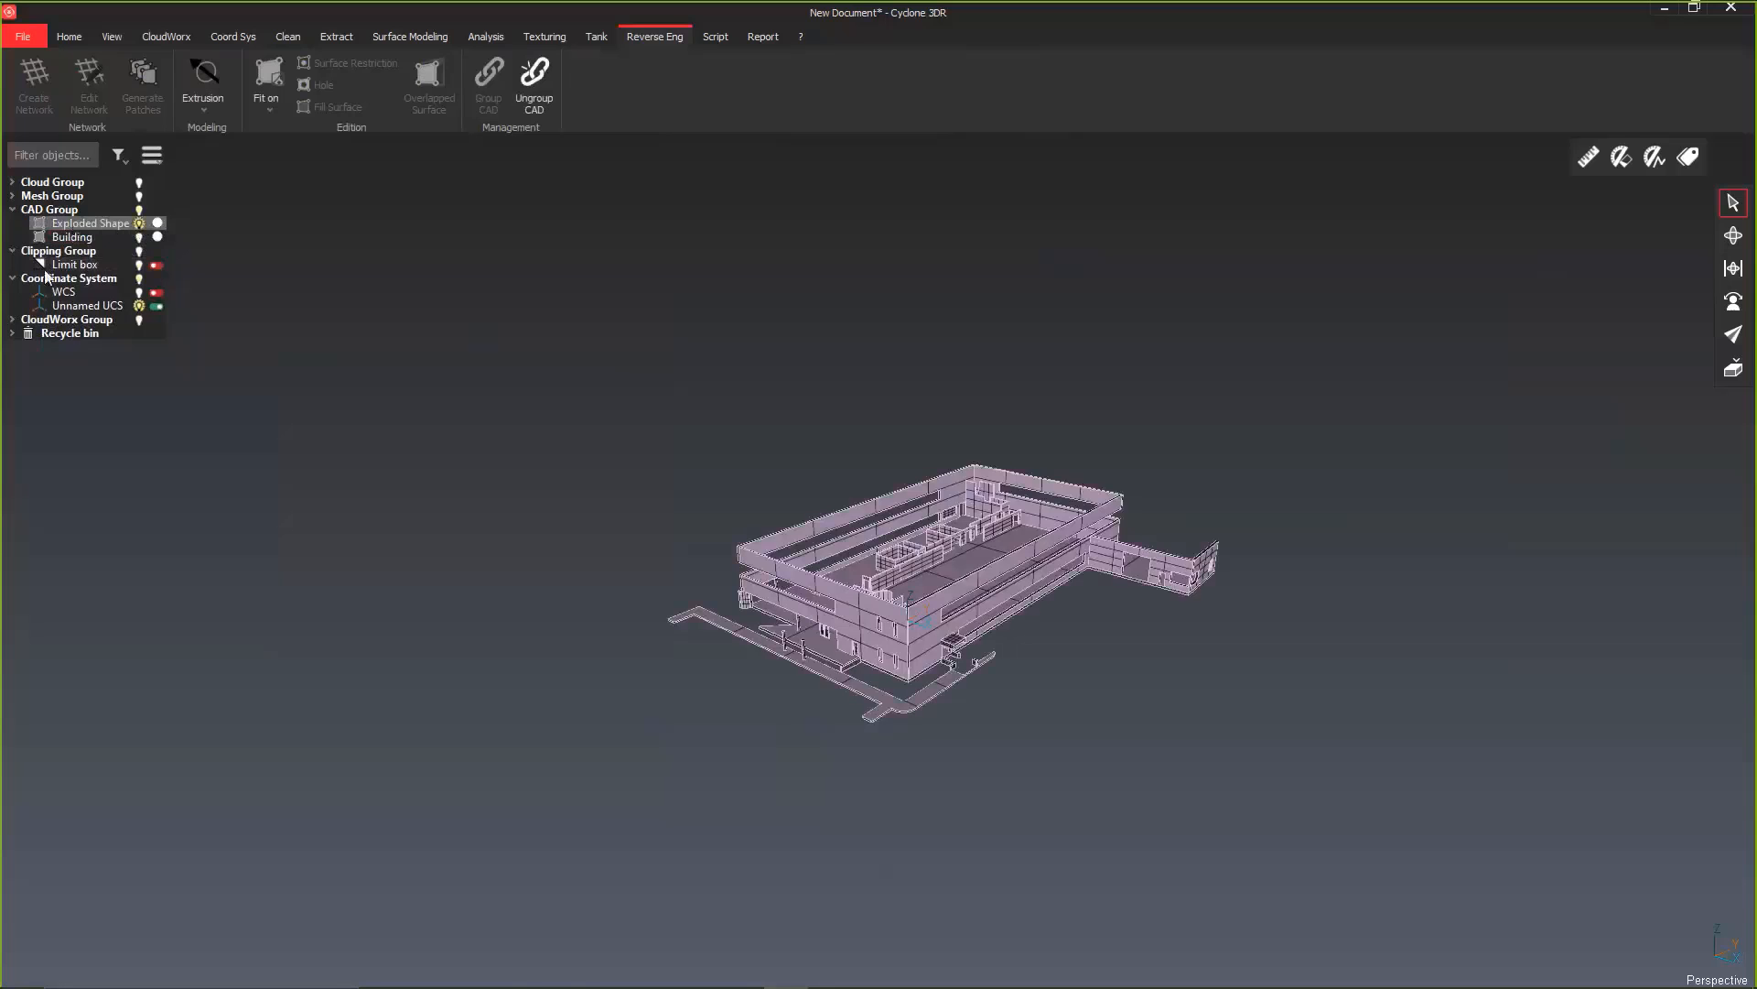
left_click(259, 391)
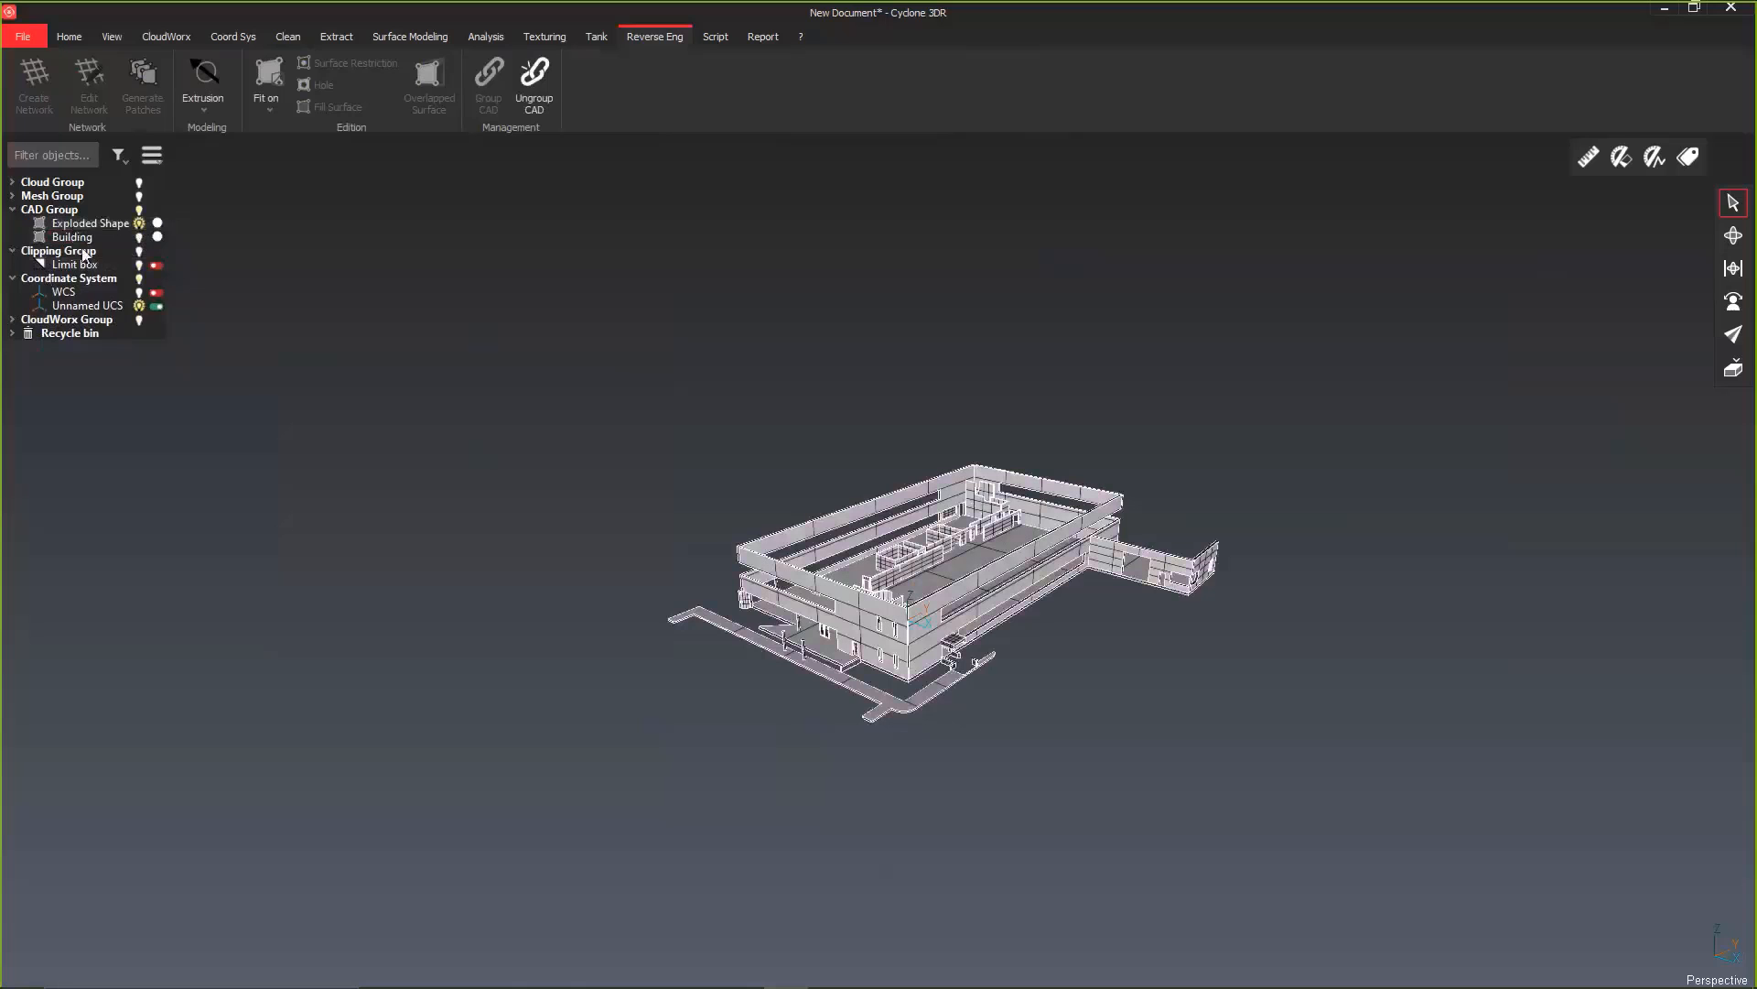
Step: Rename the exterior wall shape in the CAD Group as Facade
left_click(88, 225)
right_click(88, 225)
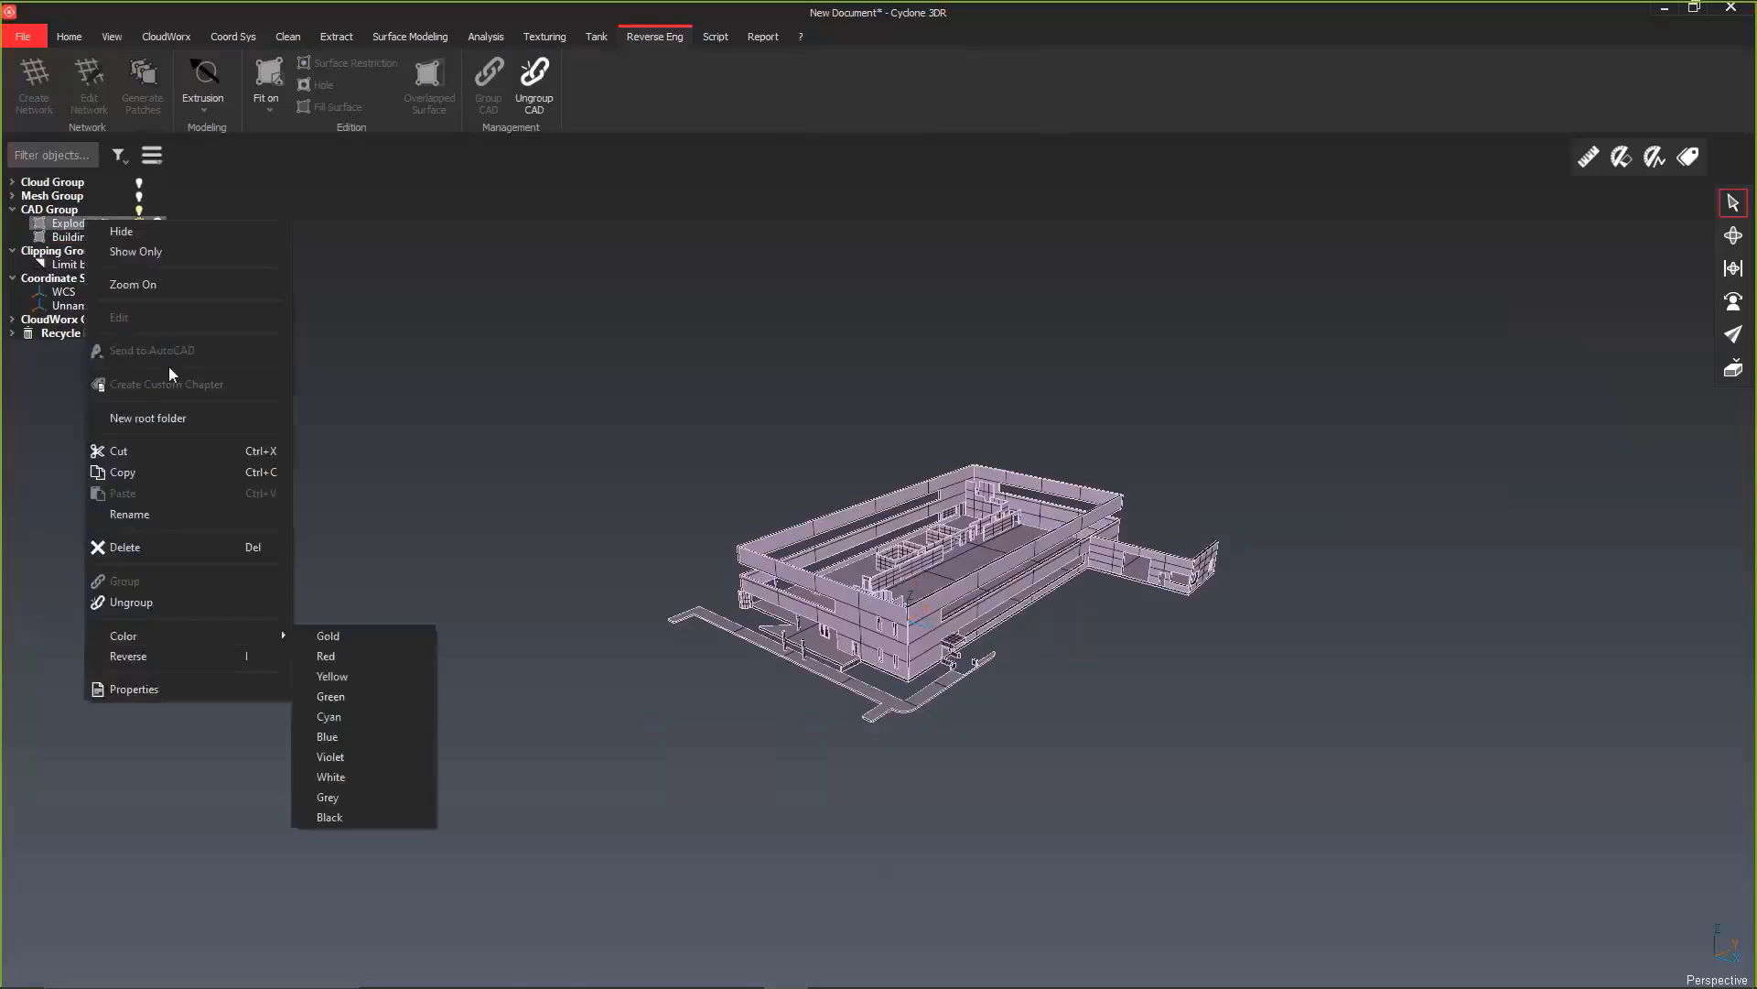
left_click(141, 514)
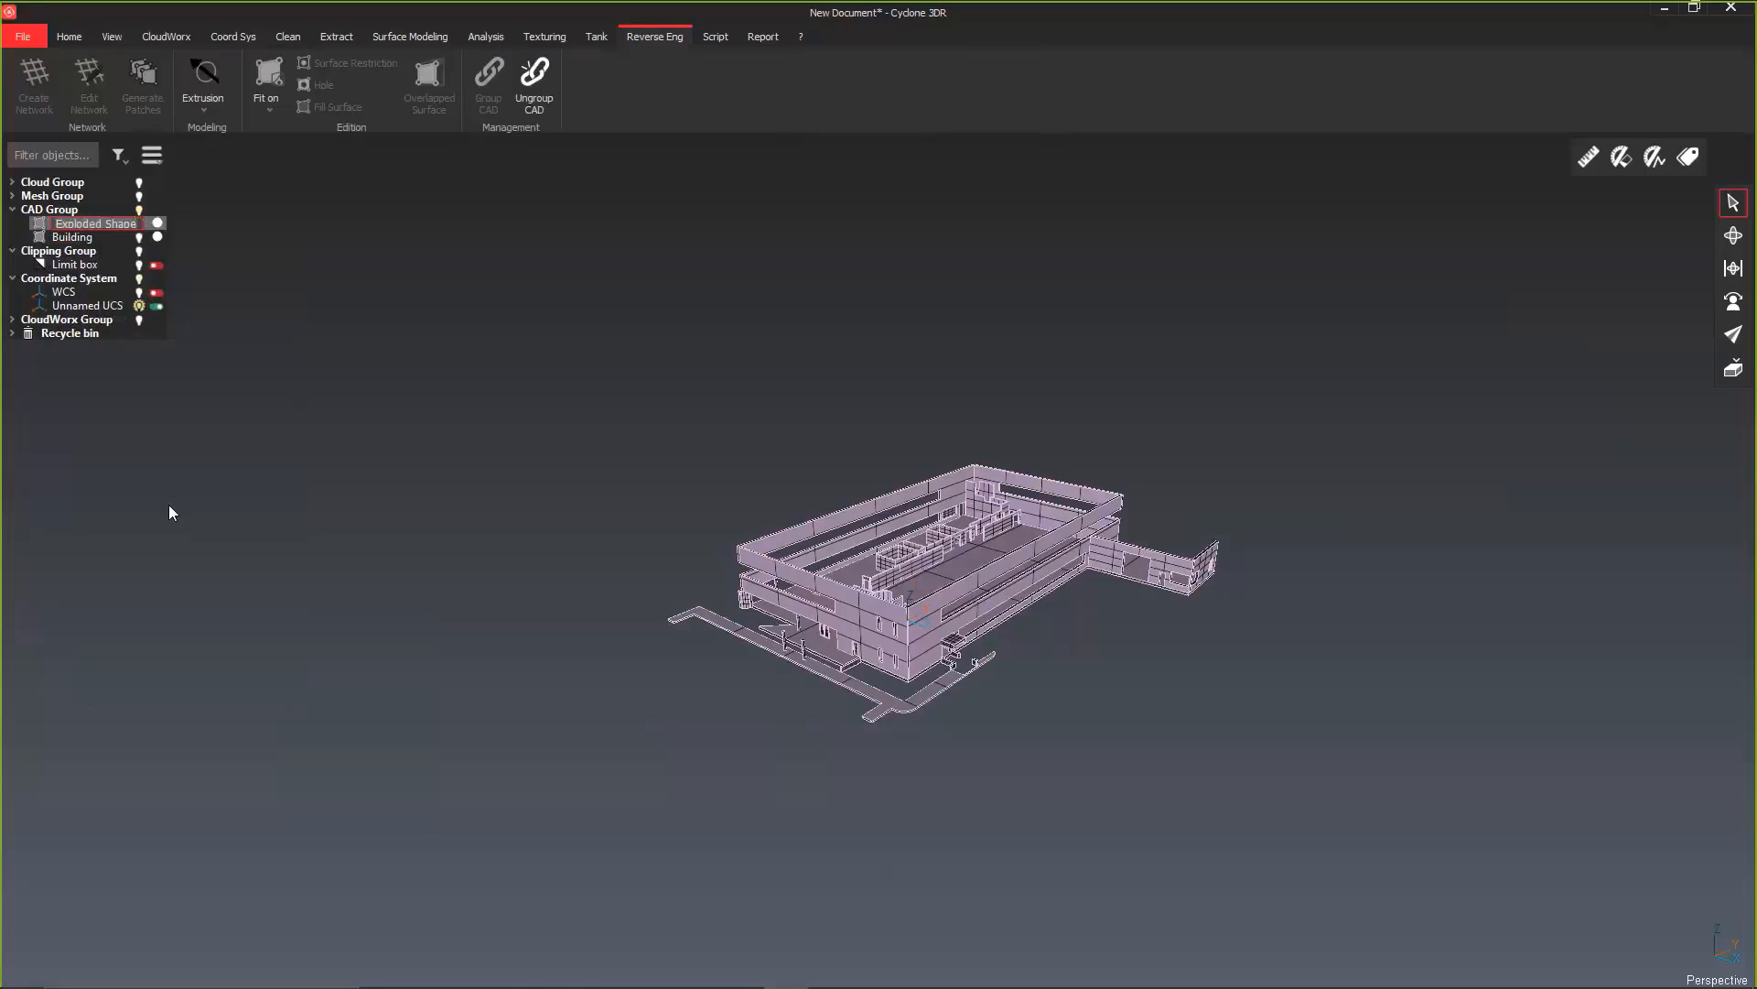
type("Facade")
key("Return")
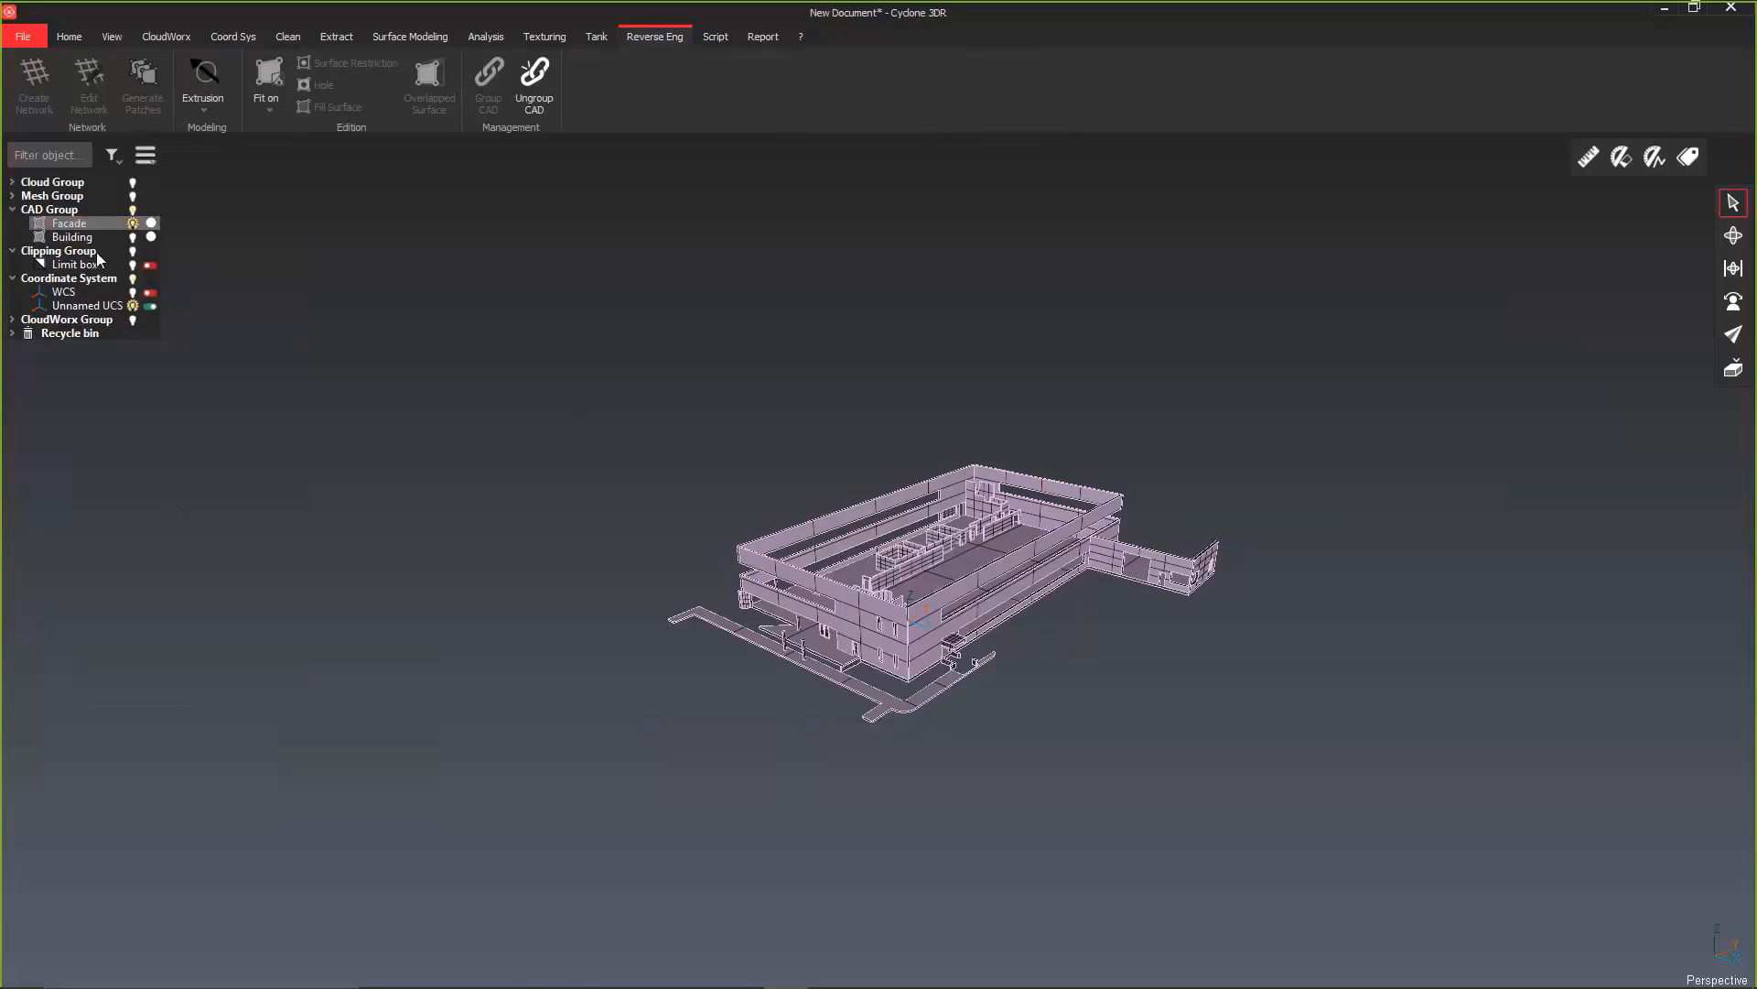
Step: Switch the limit box clipping on and show the Cloud Group together with the Facade shape
left_click(150, 266)
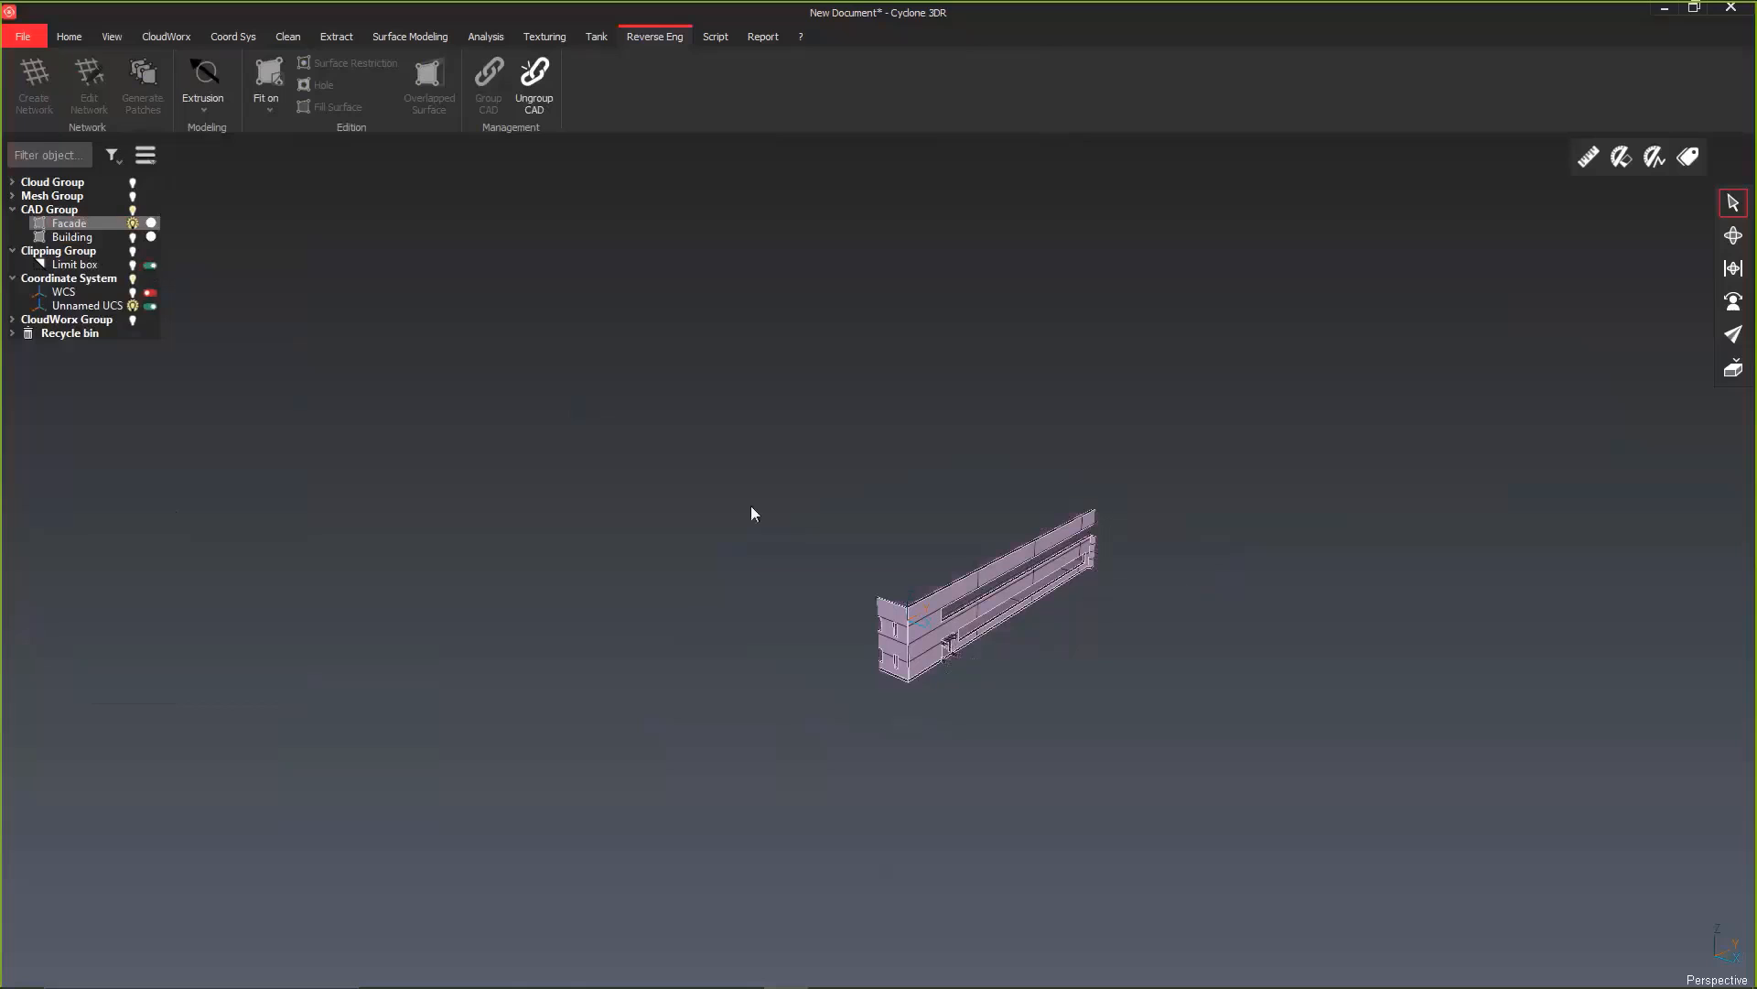
left_click(134, 183)
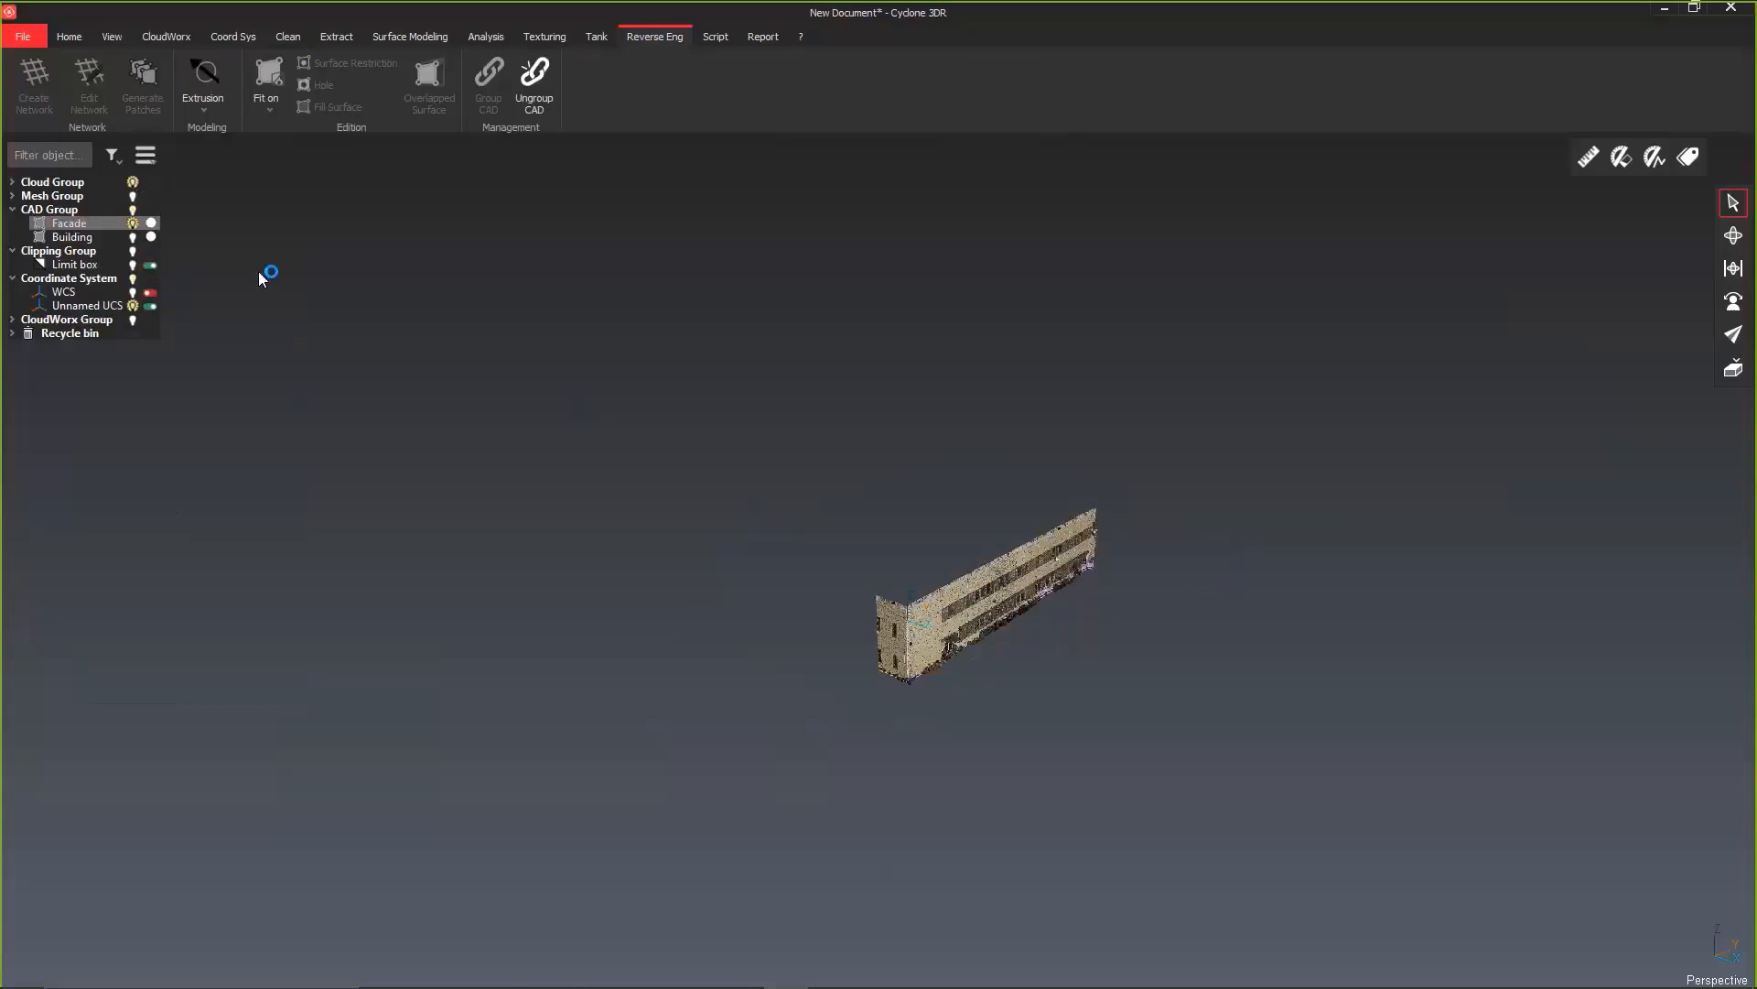
scroll(1052, 596, "up", 5)
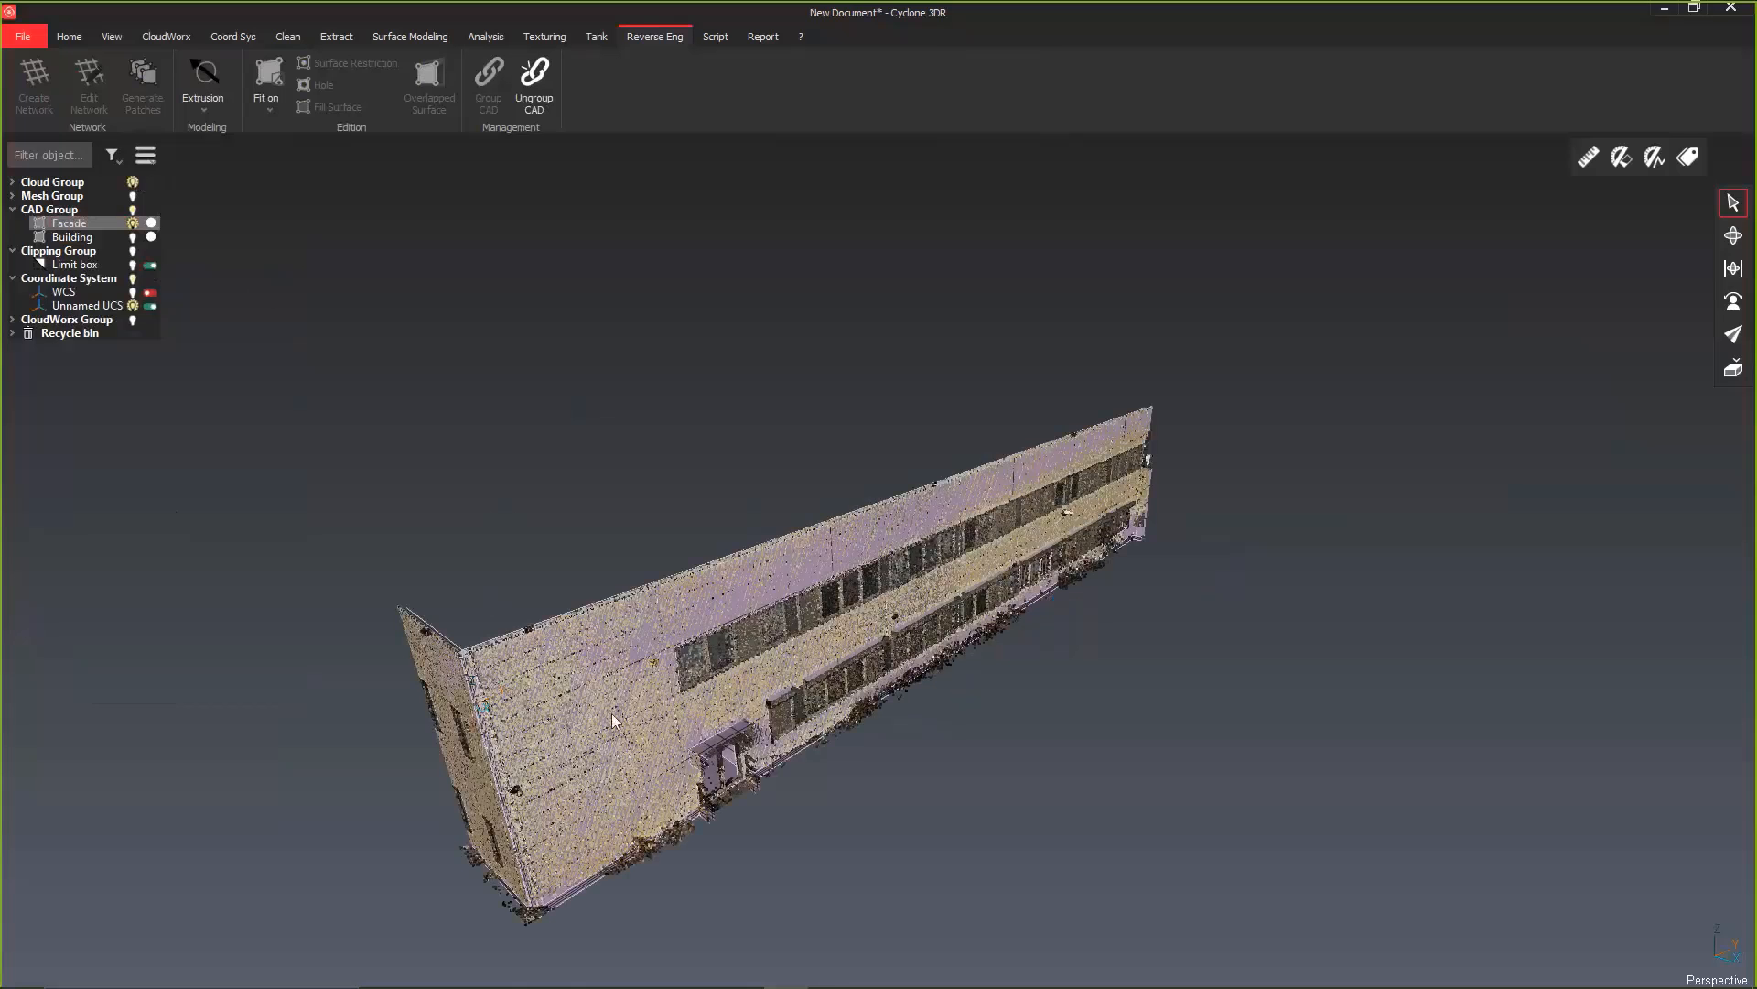
scroll(833, 456, "down", 3)
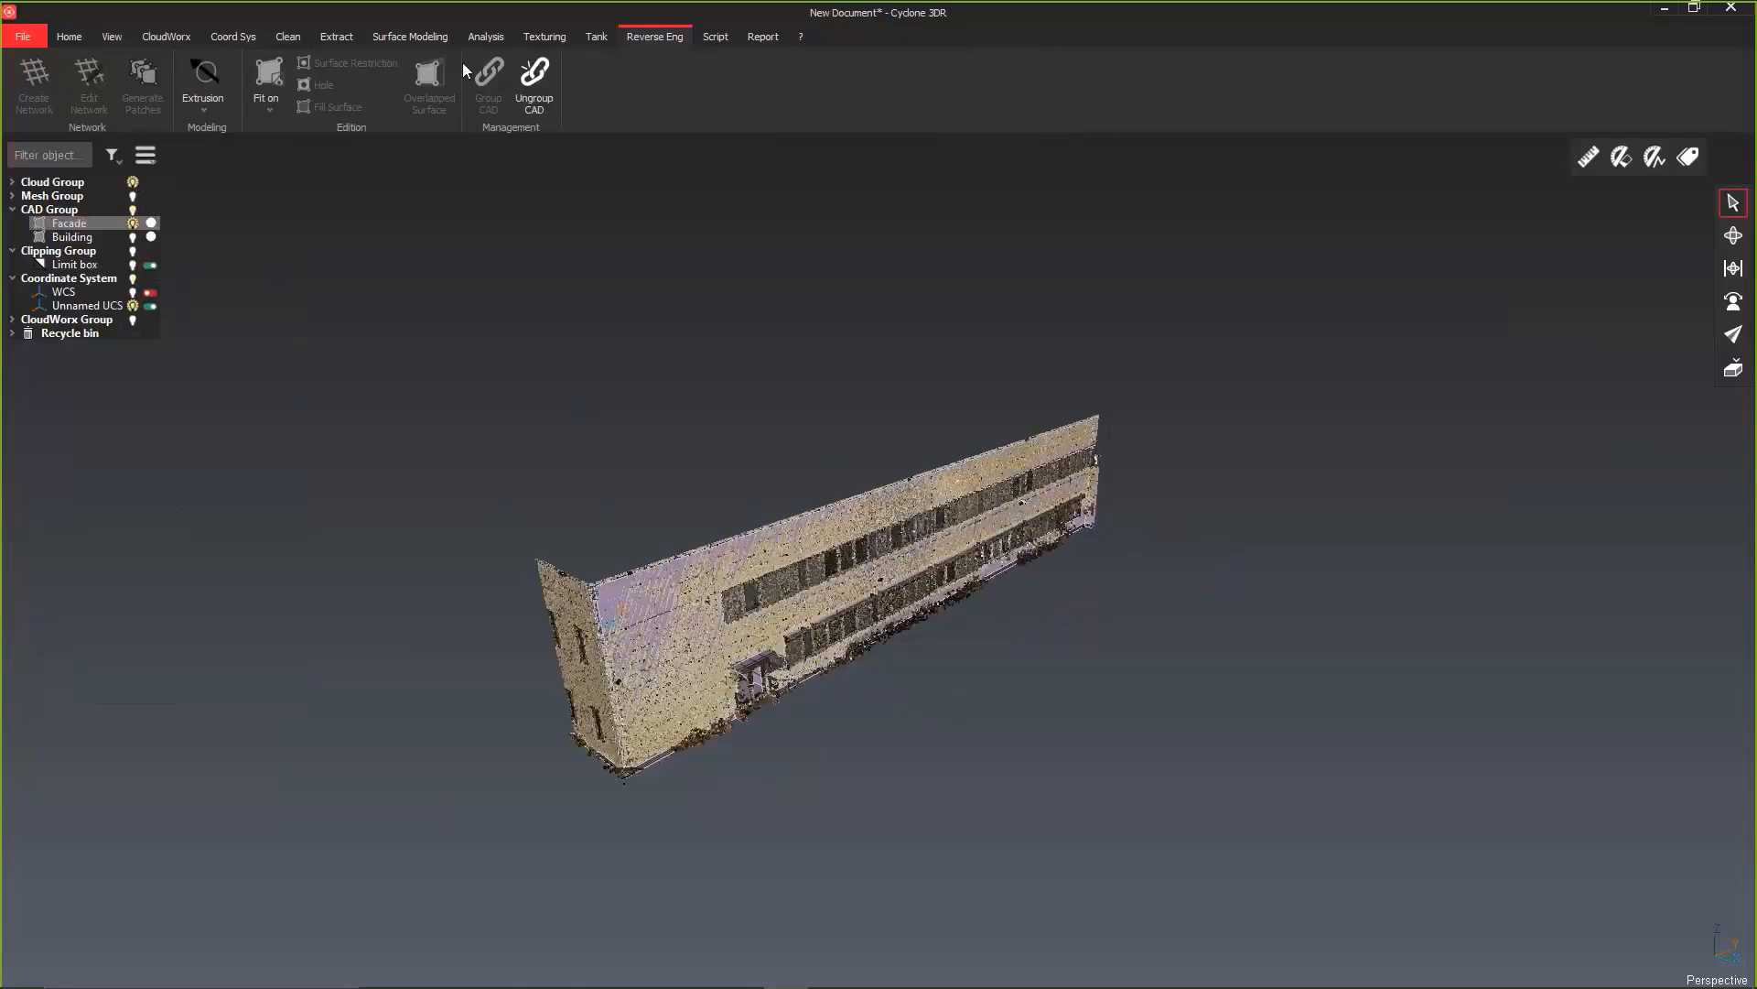
Step: Preview a Cloud vs CAD inspection with Facade as reference, the converted cloud as measure, colors on the measure and 30 mm maximum distance
left_click(486, 36)
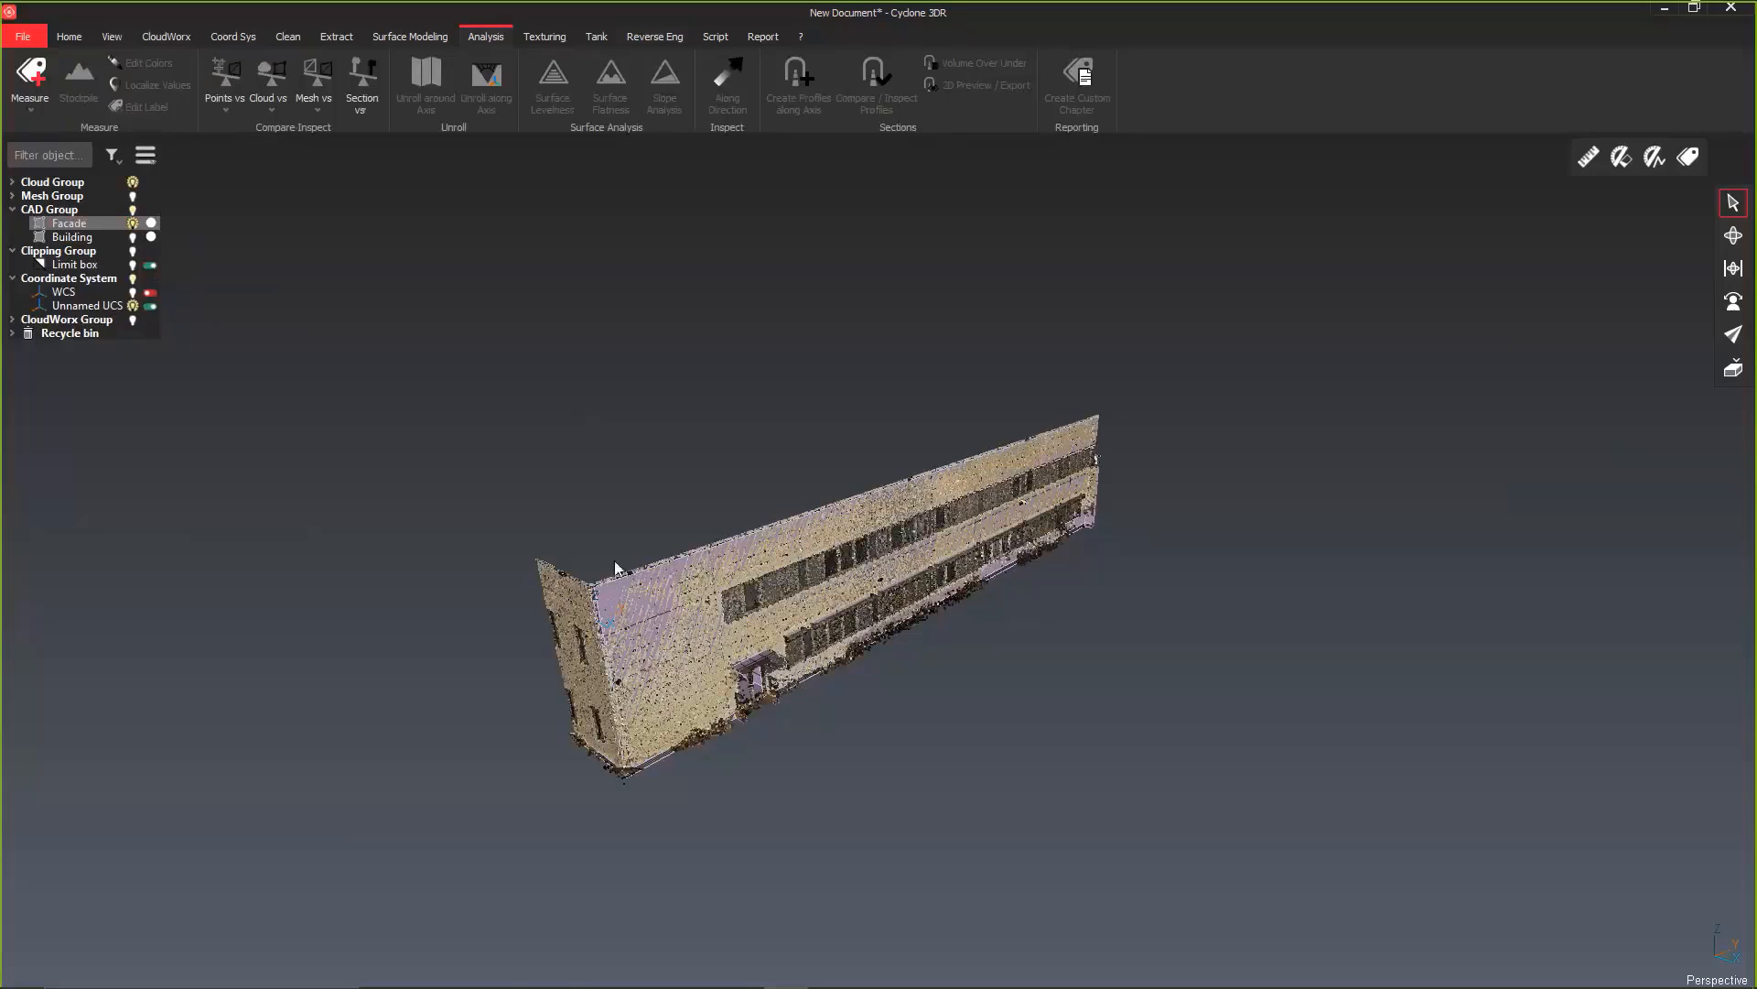
left_click(582, 610)
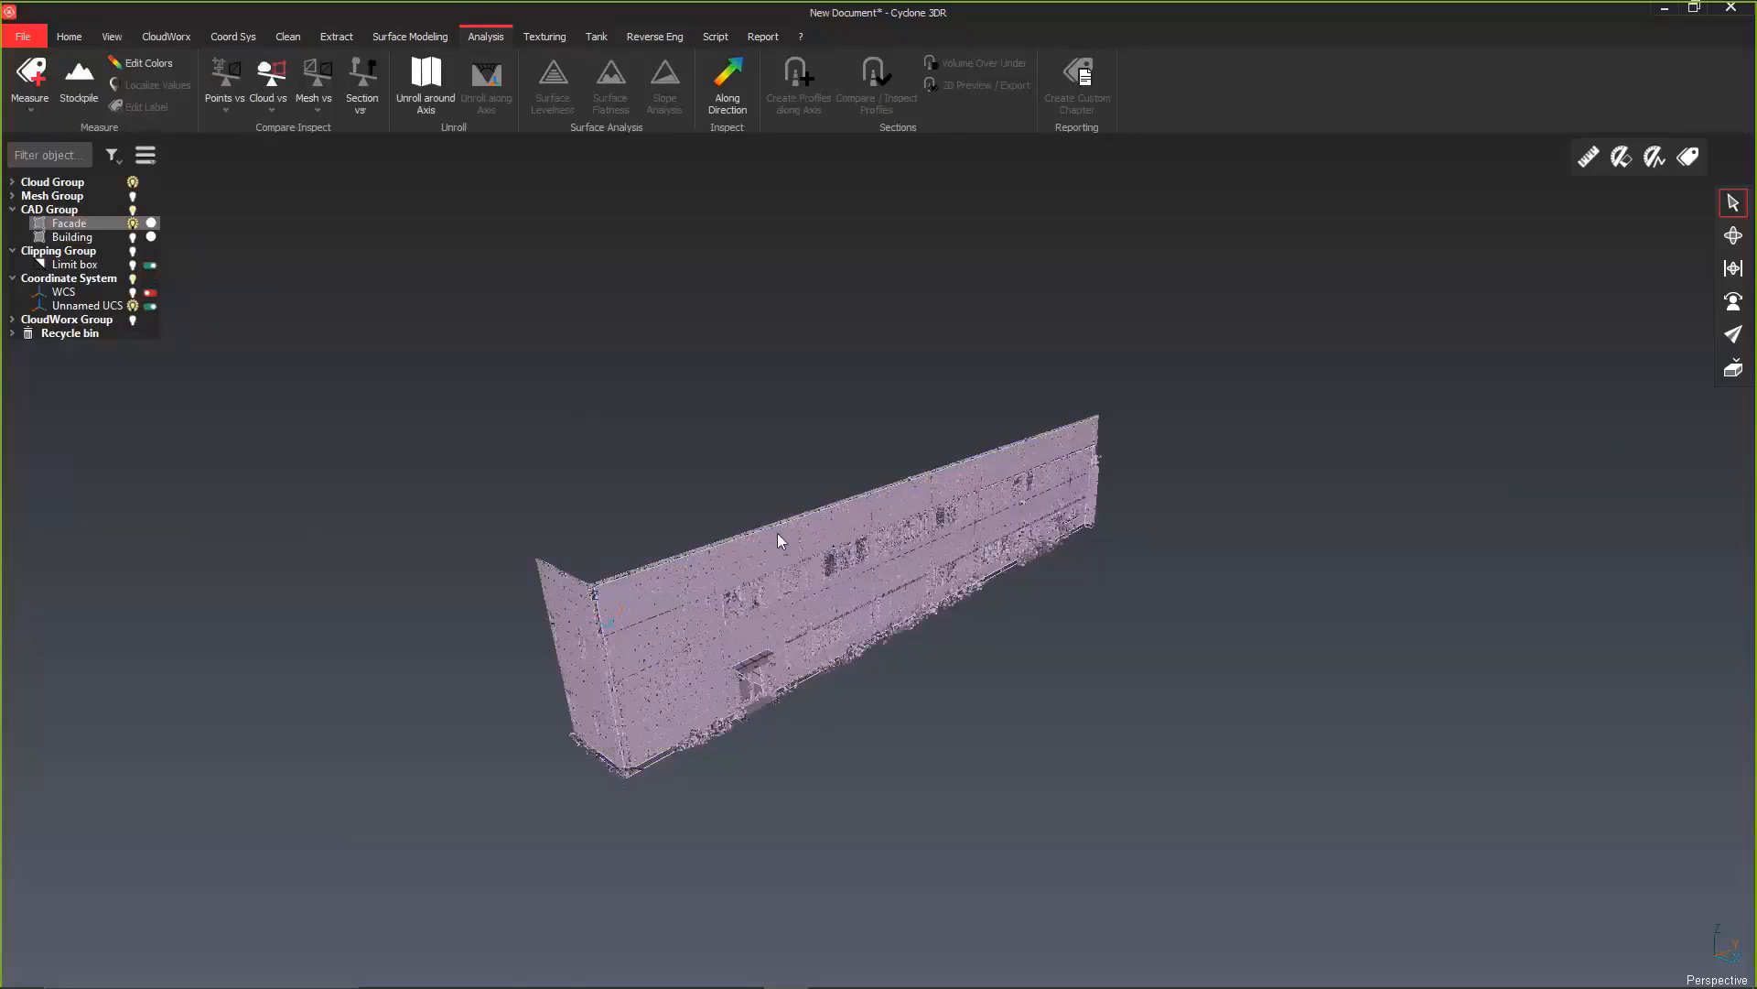
left_click(271, 111)
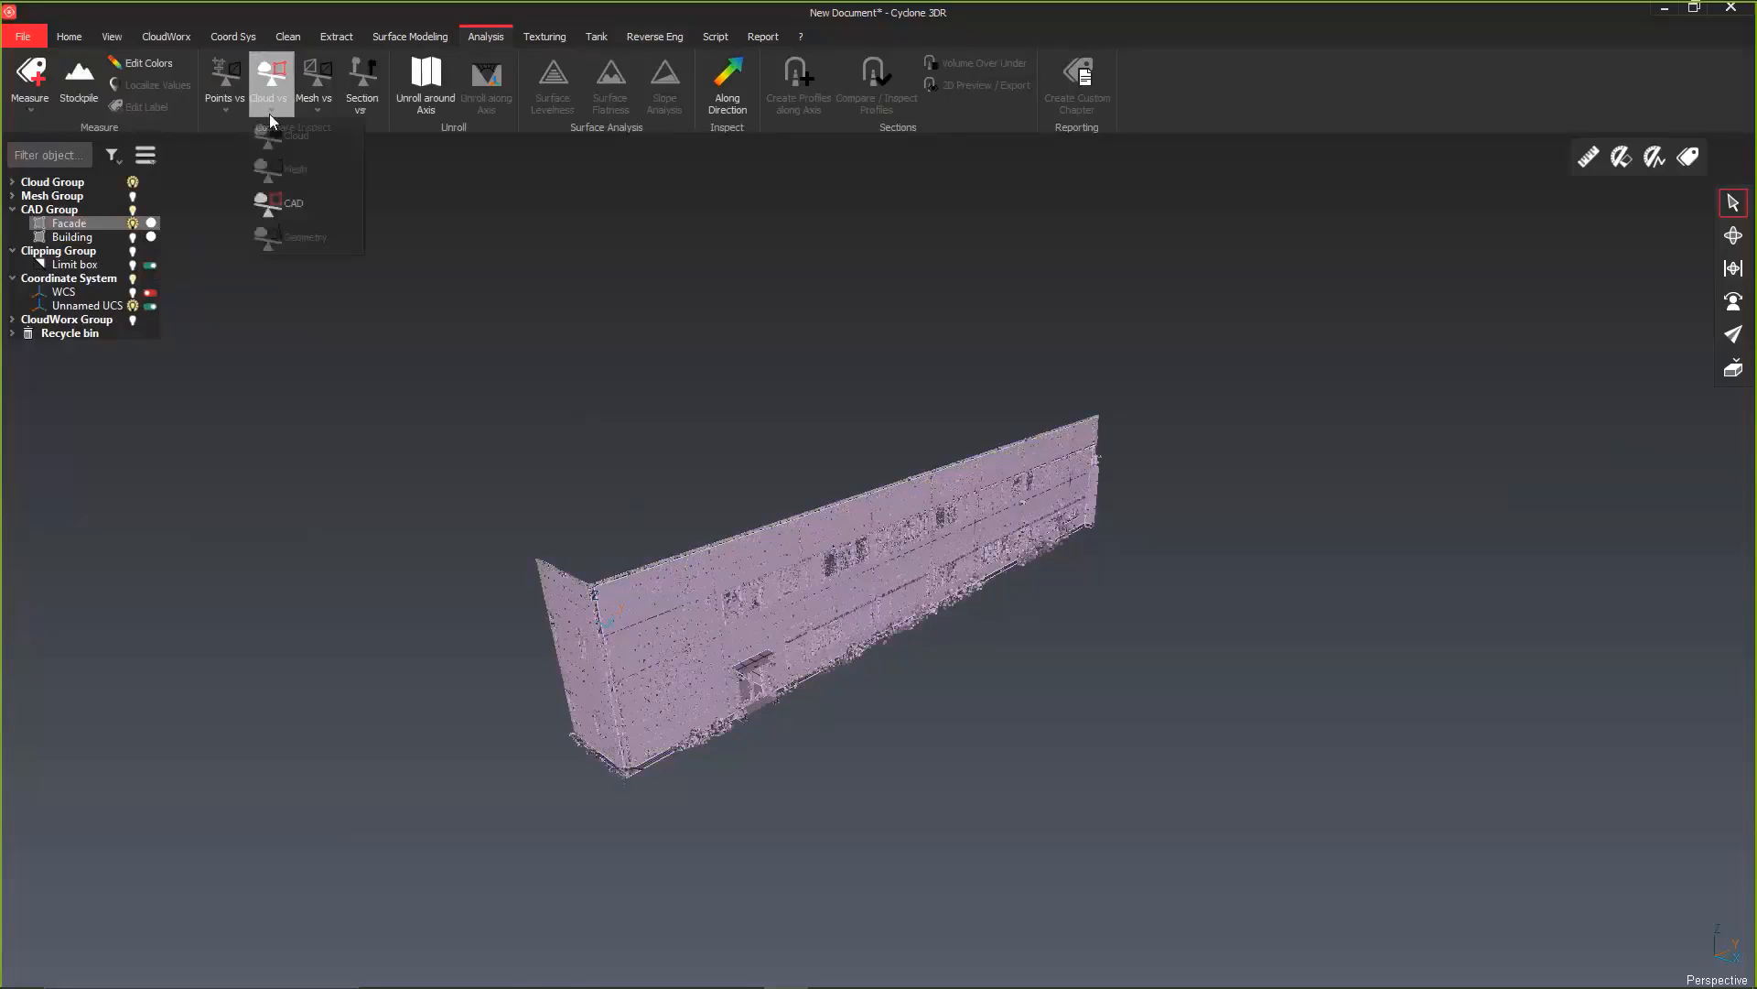
left_click(289, 201)
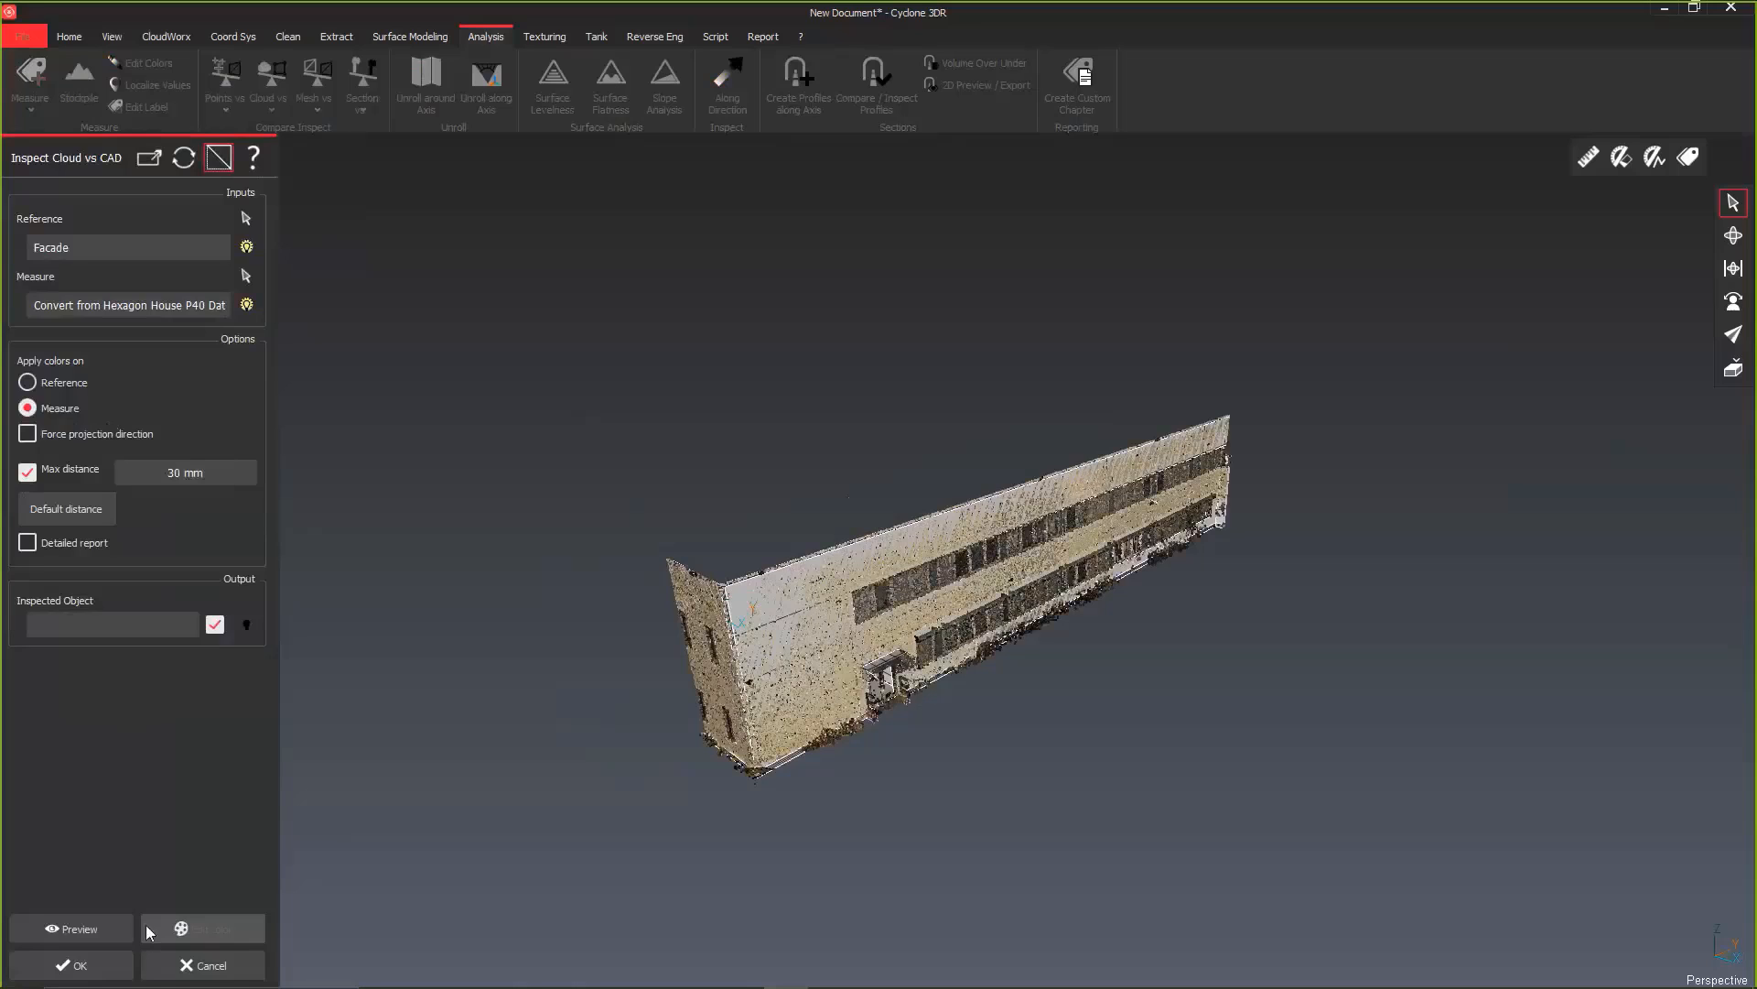
left_click(91, 925)
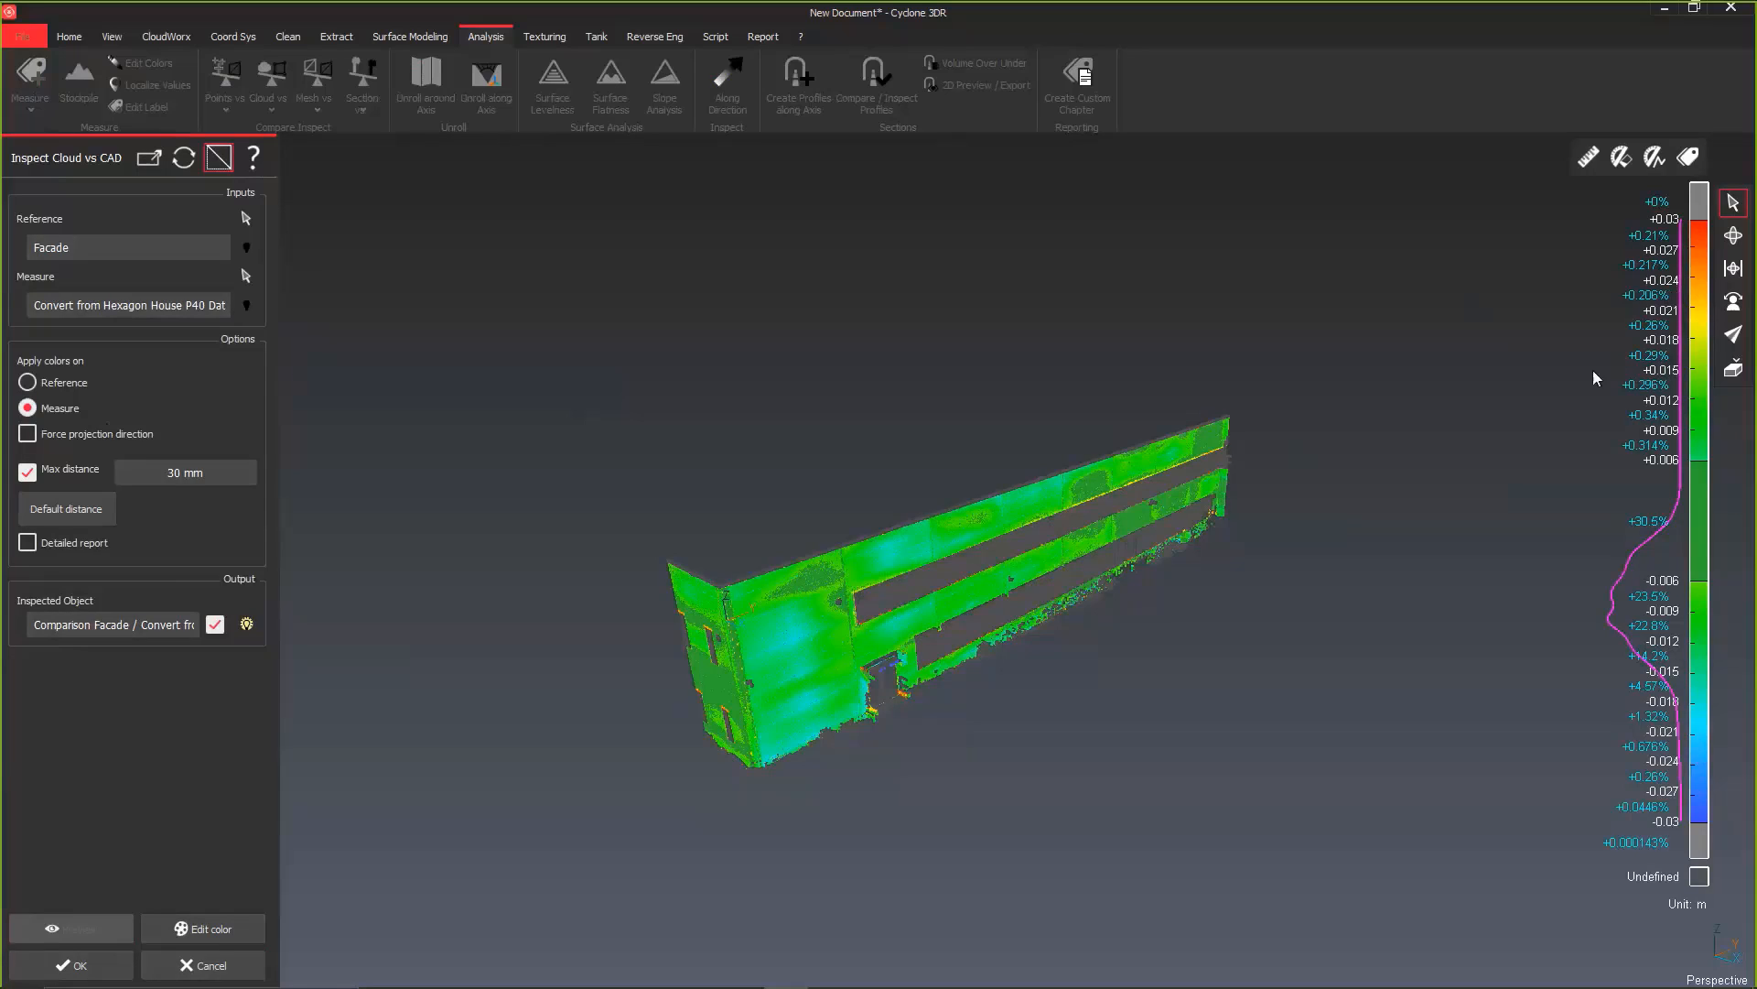
Step: Edit the inspection colors and switch the gradient's creation mode to Tolerance
left_click(159, 935)
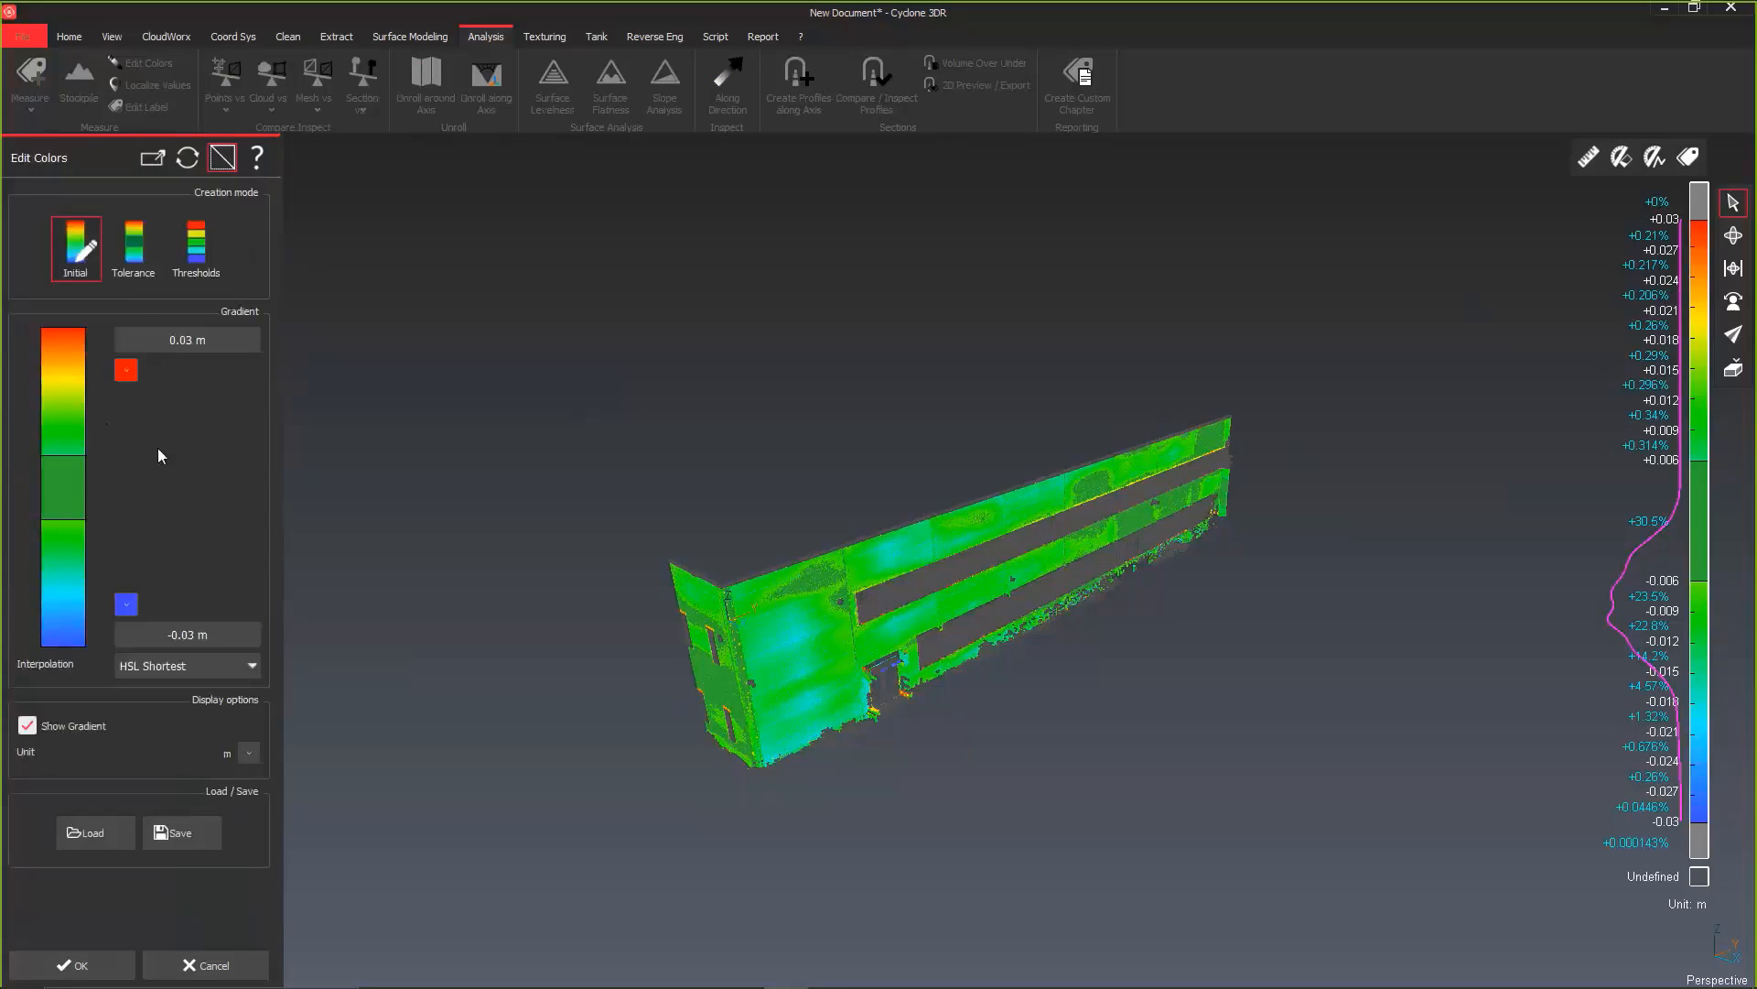
left_click(137, 266)
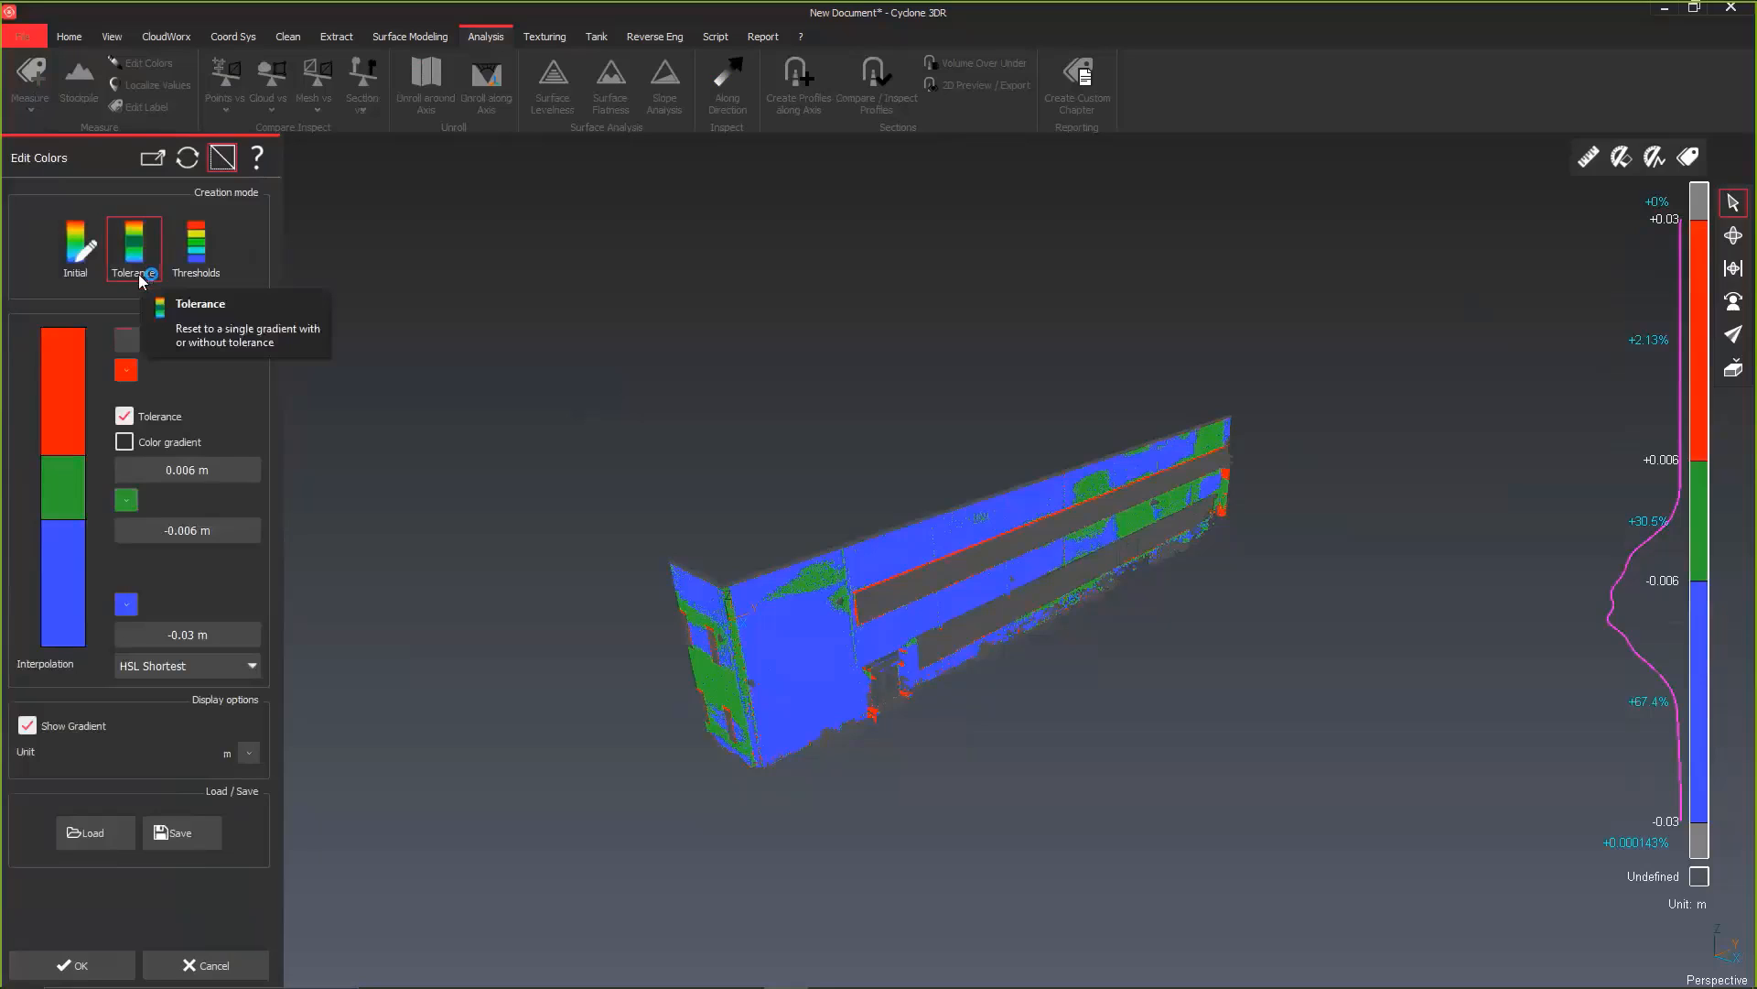
double_click(188, 470)
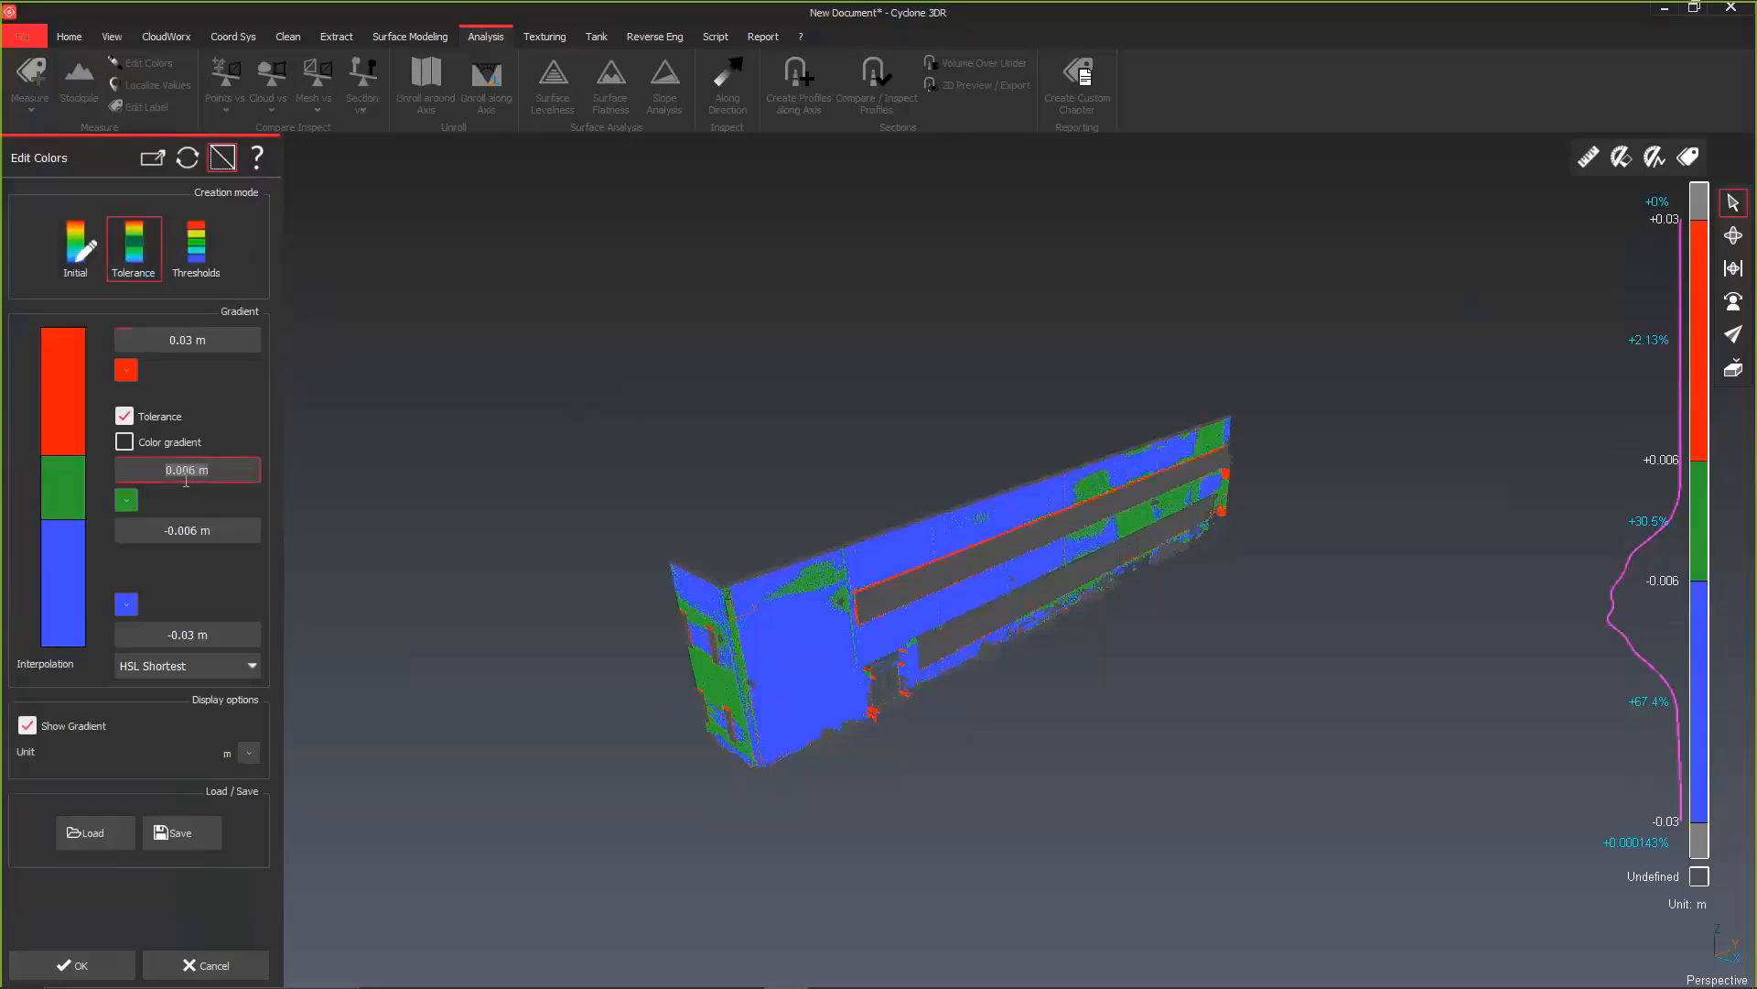
type("0.15")
double_click(184, 539)
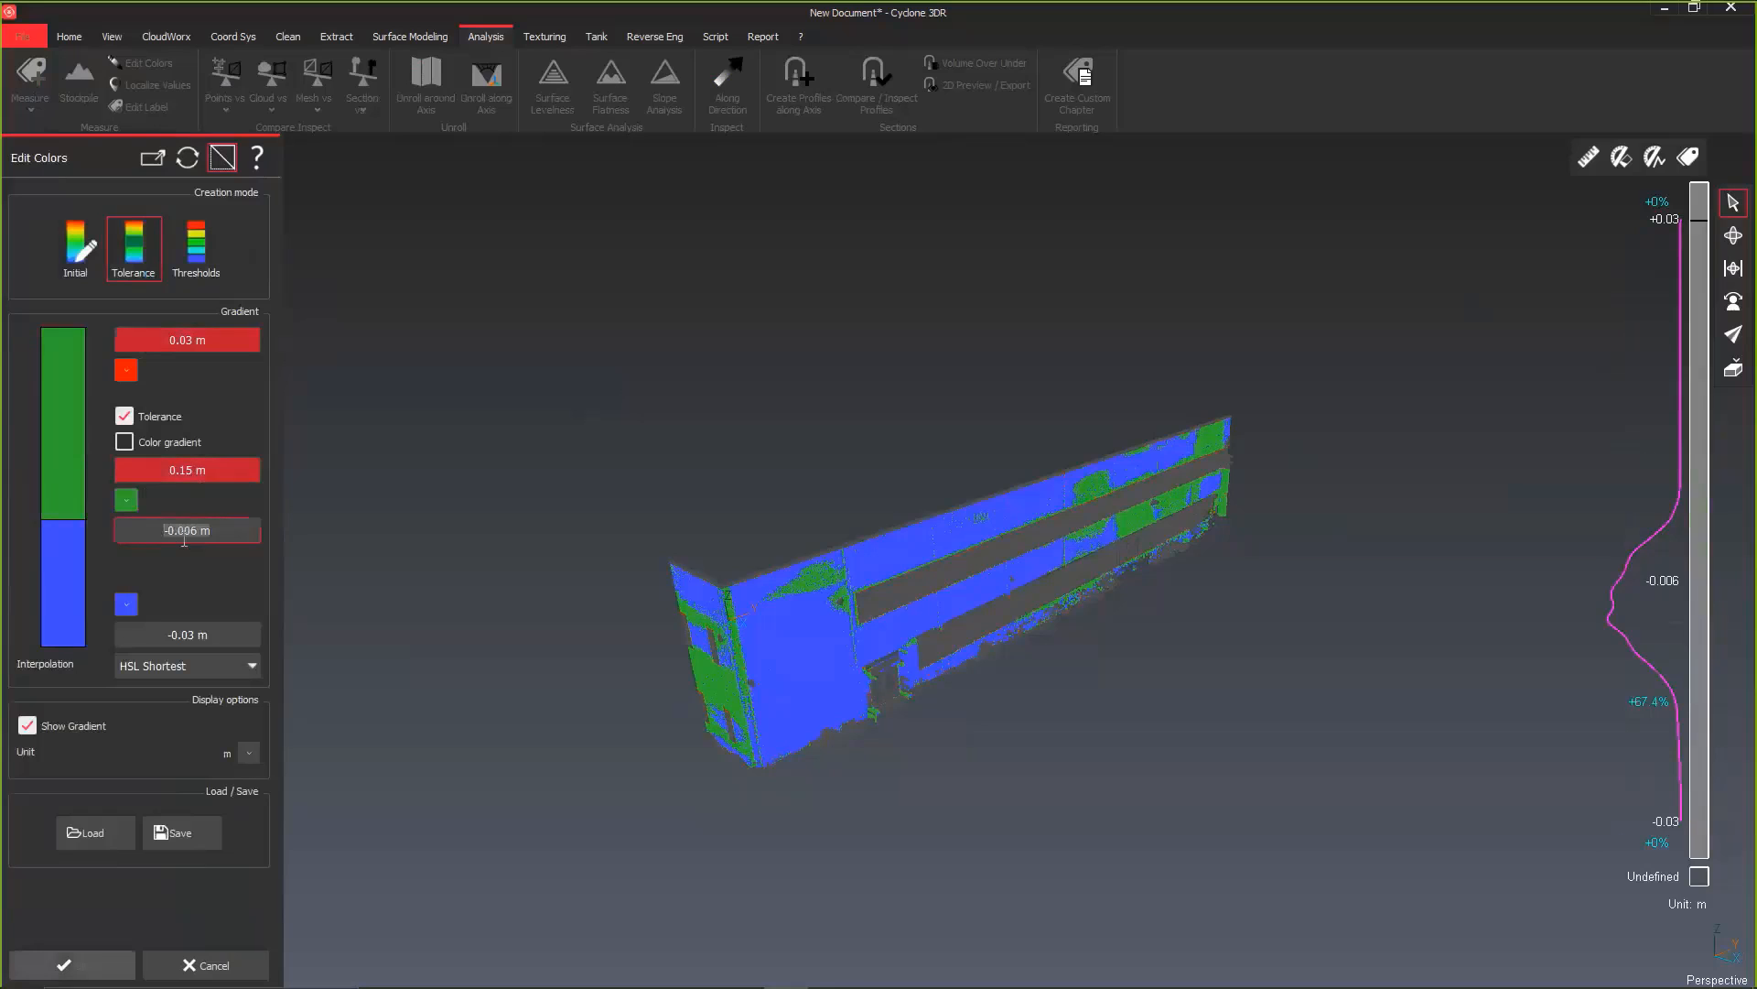
type("-15 mm")
left_click(229, 569)
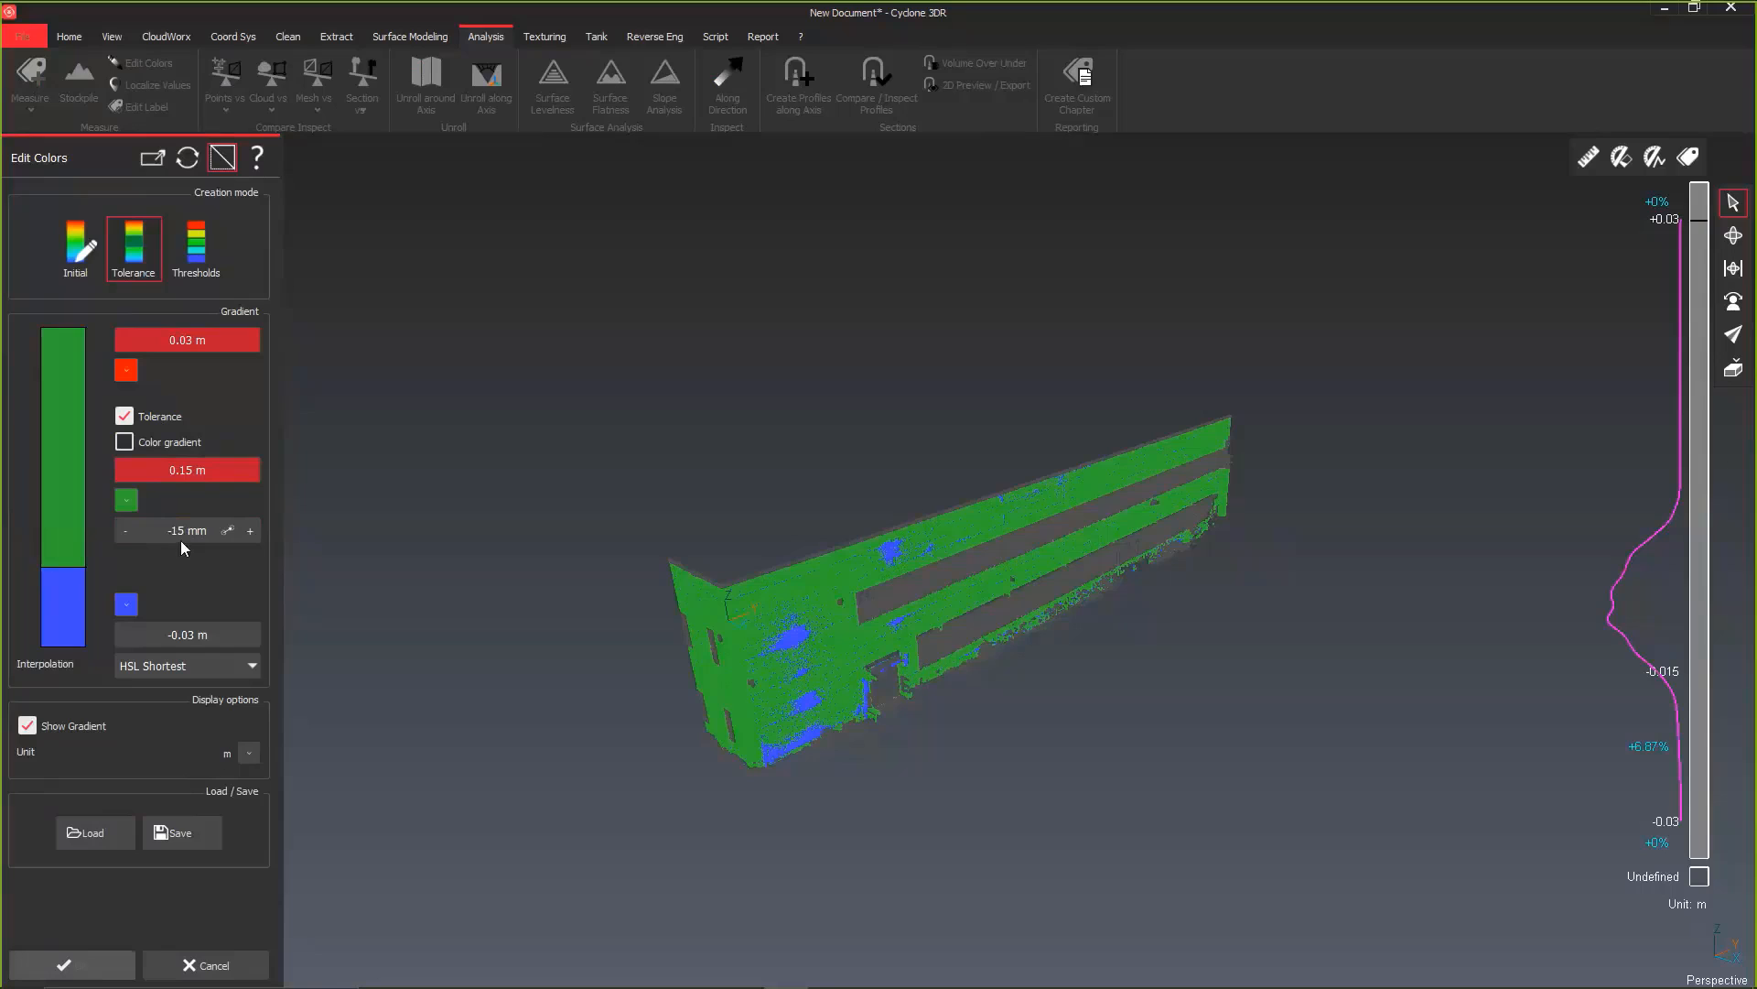
left_click(186, 635)
left_click(77, 246)
left_click(133, 263)
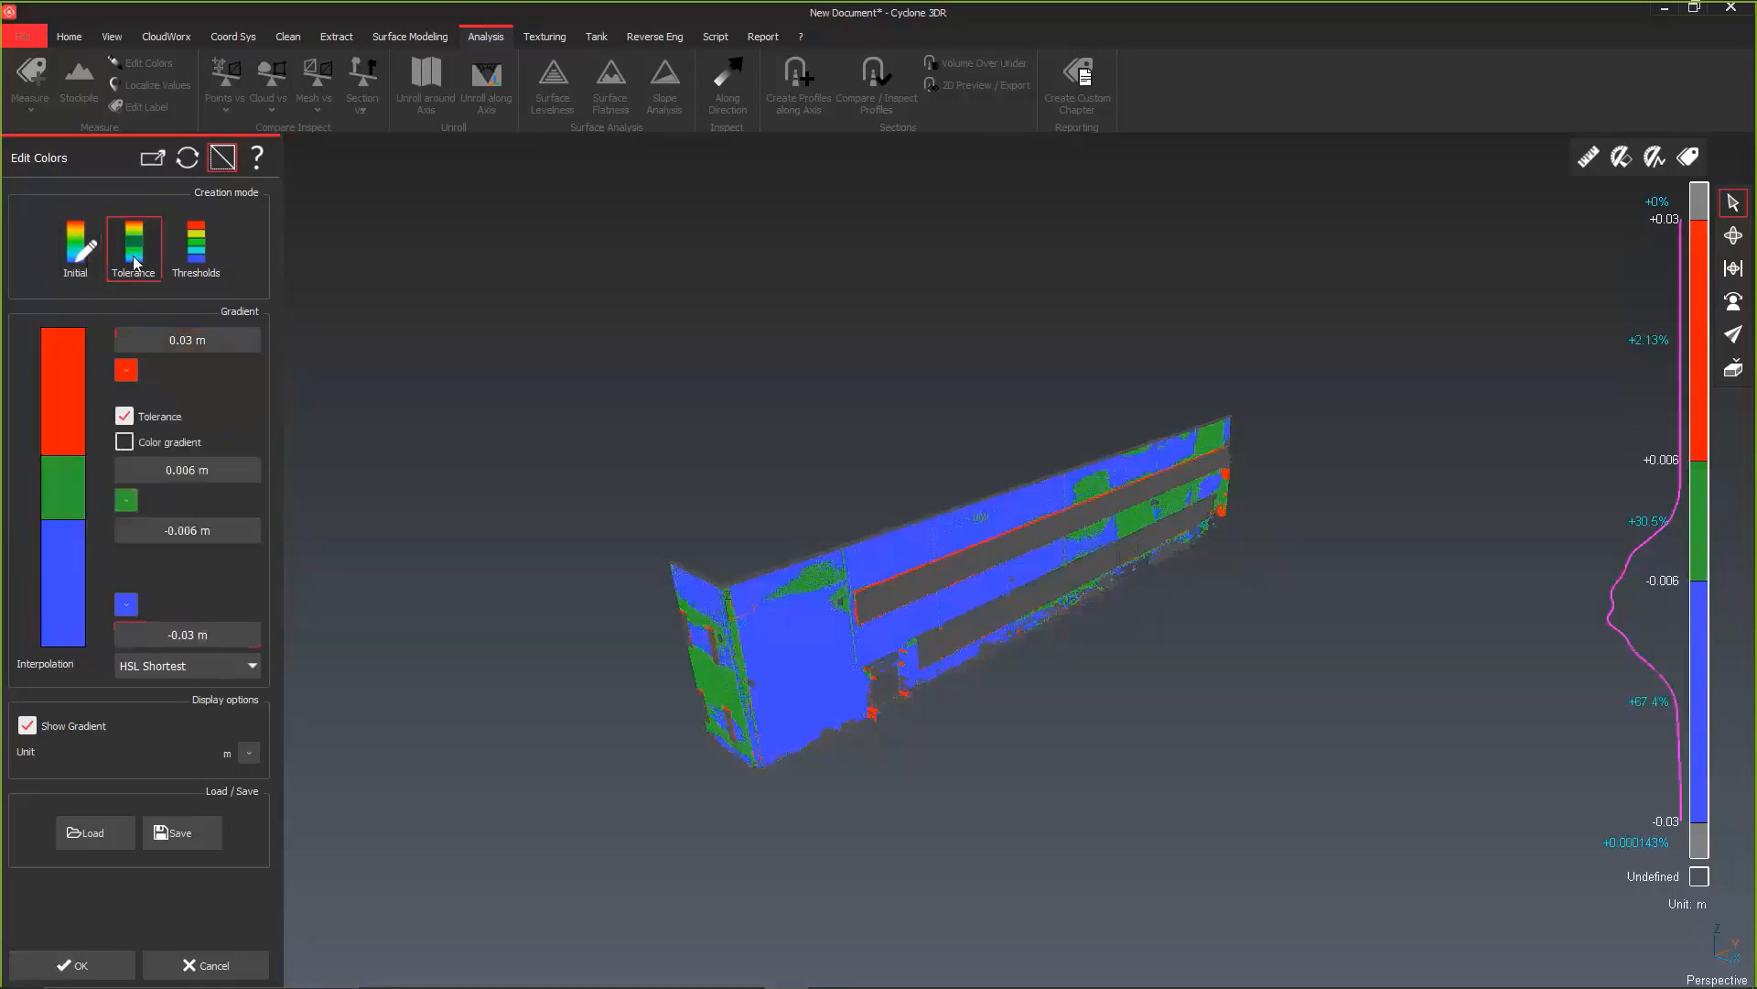
Step: Set the color tolerance limits to 0.015 m and -0.015 m, and accept the colors and the inspection
left_click(179, 471)
type("0.015")
left_click(173, 520)
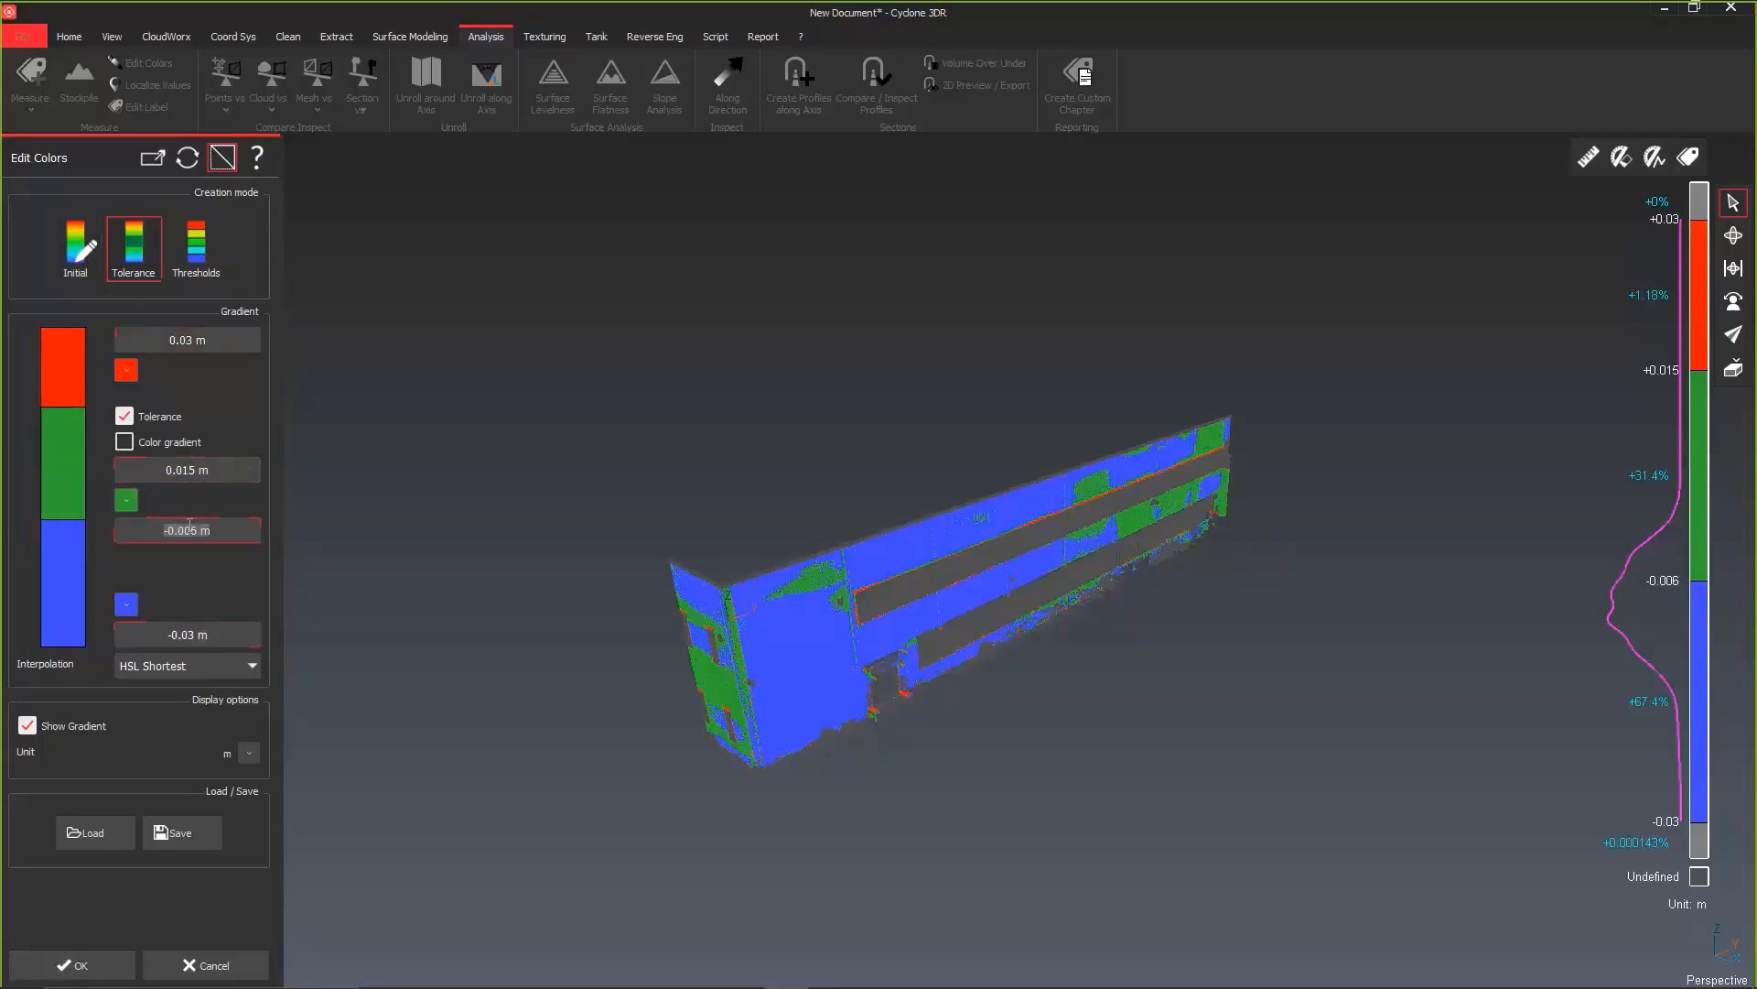
key("BackSpace")
type("-0.015")
key("Return")
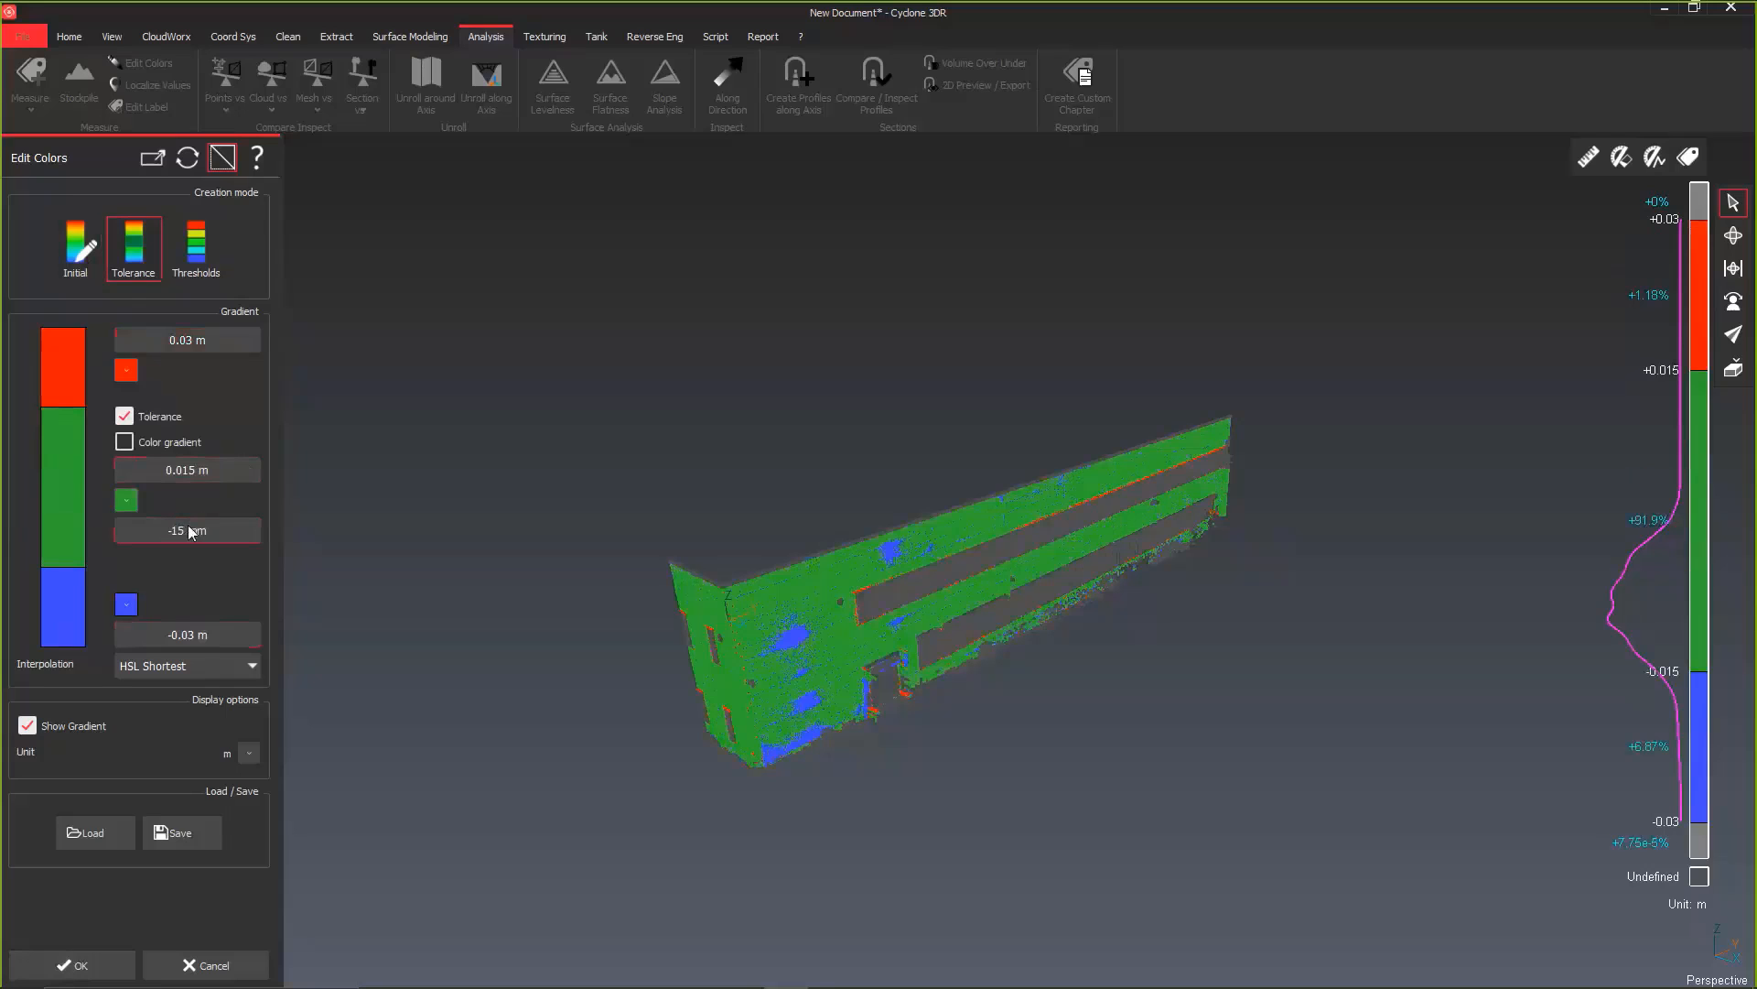
left_click(74, 964)
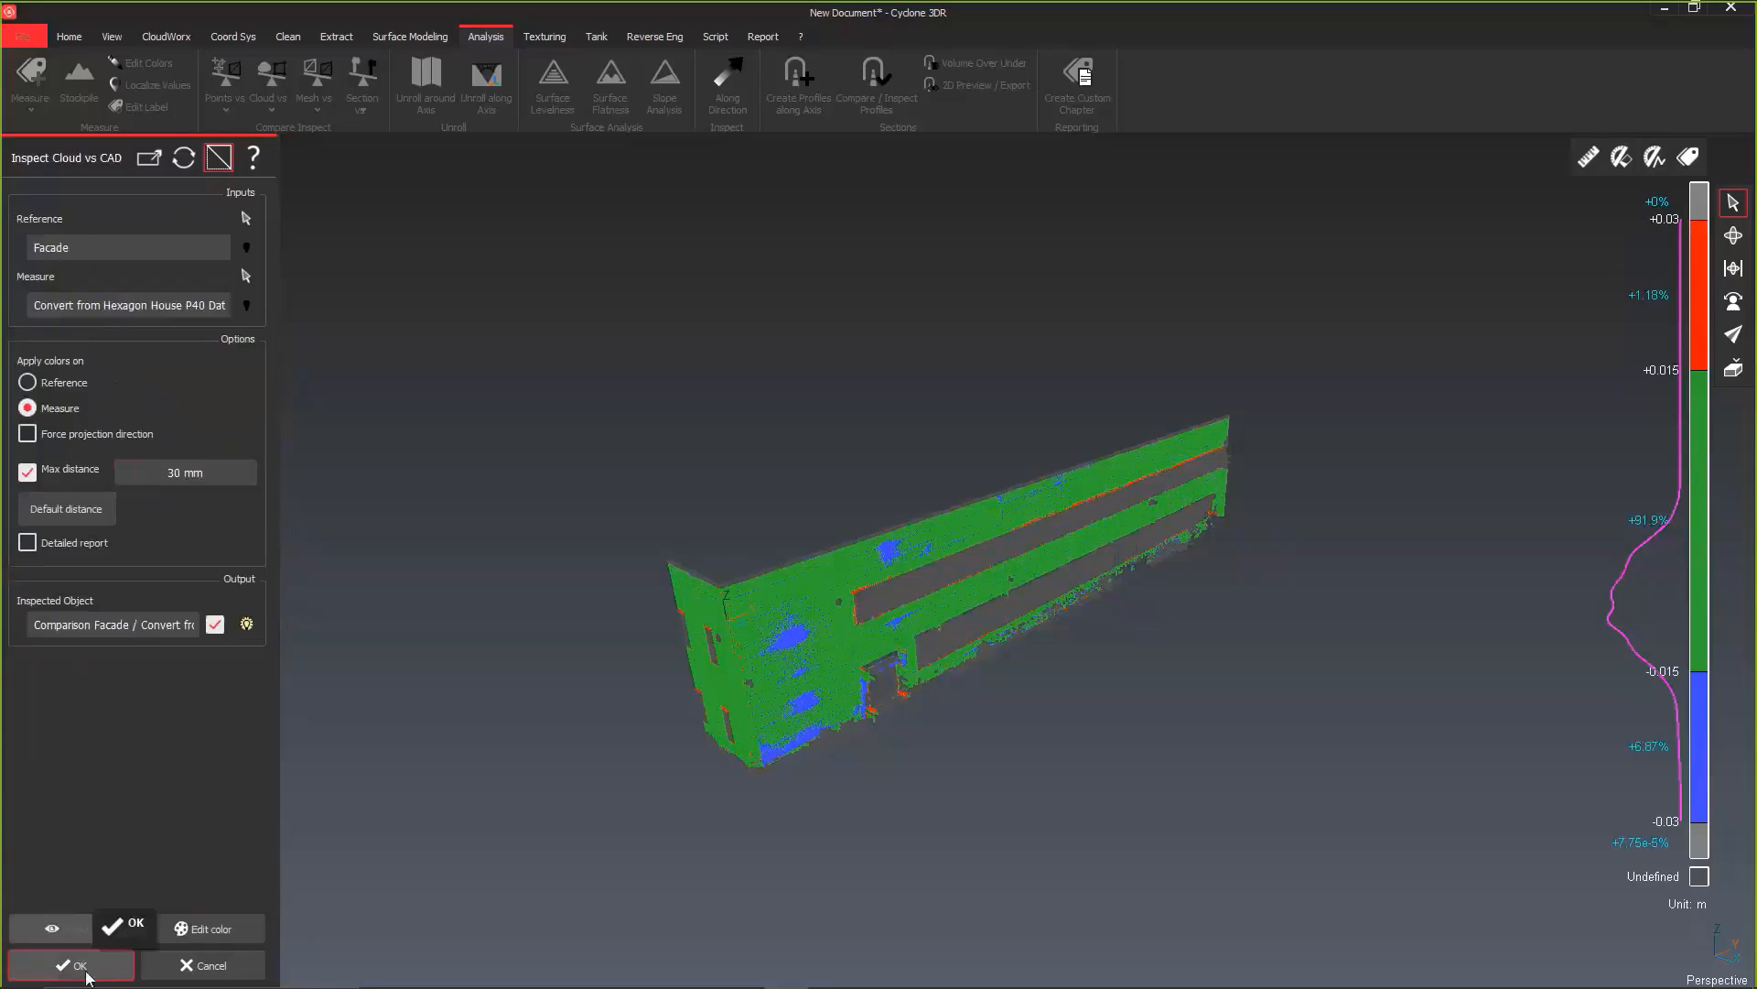
left_click(86, 972)
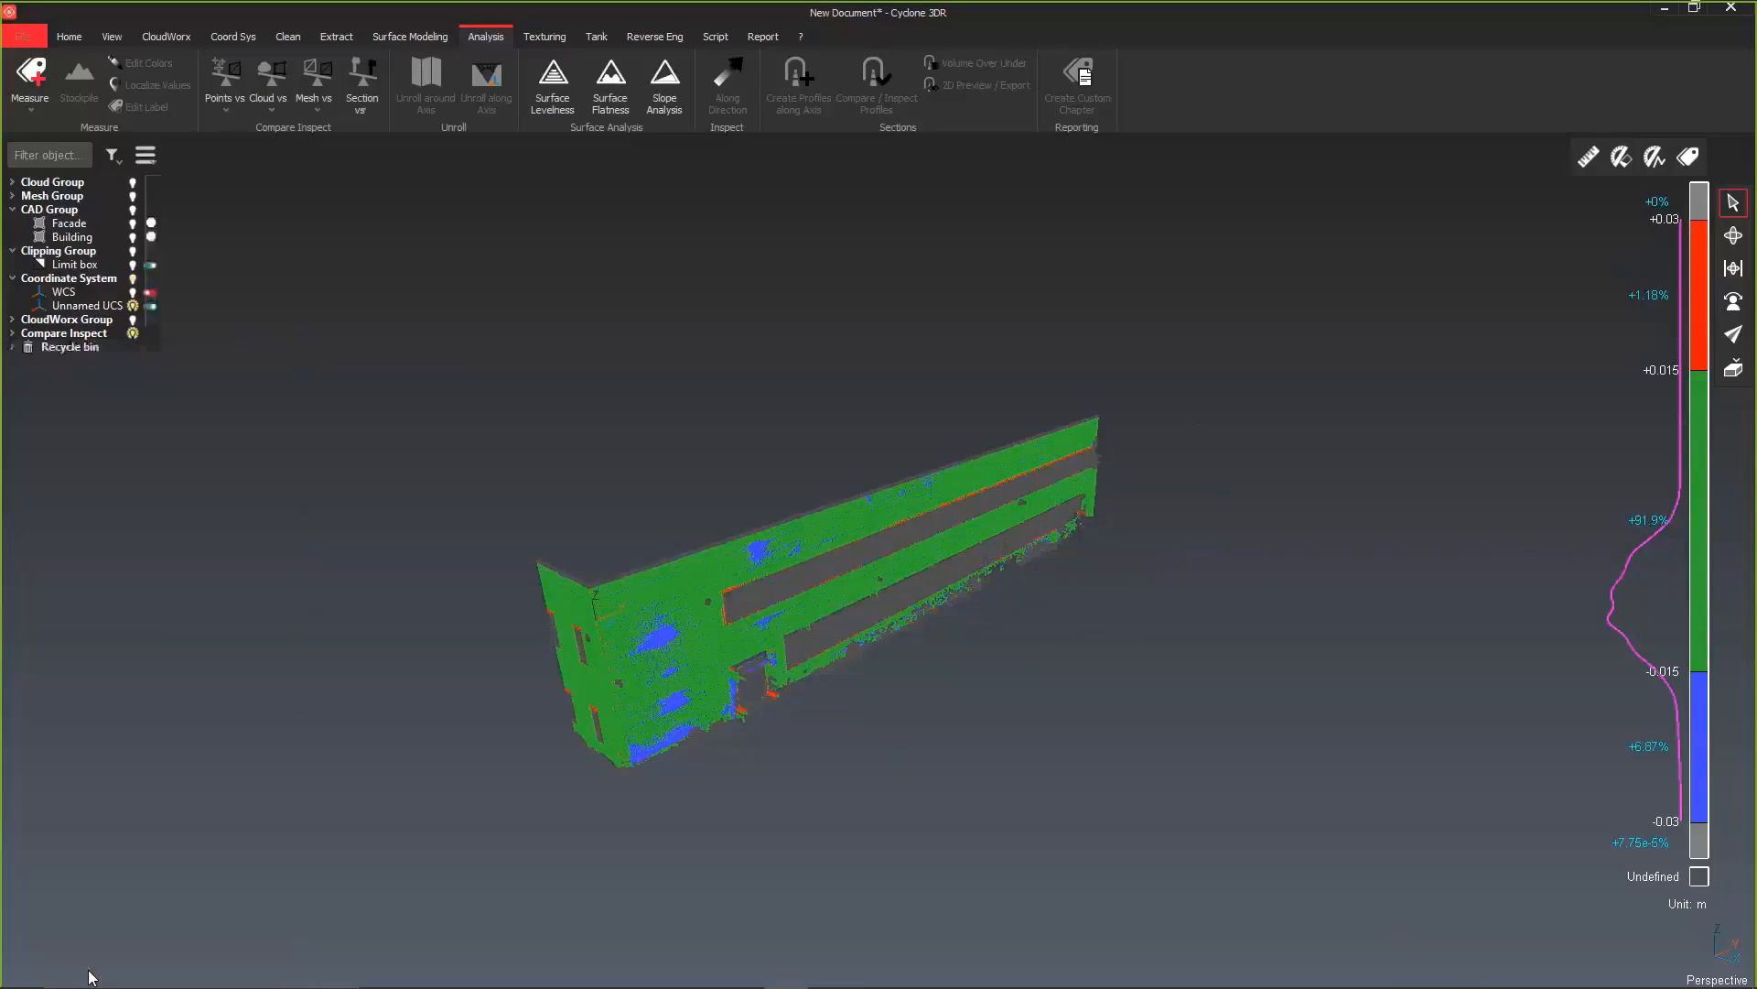
Step: Measure deviations on the facade with labels at five points around its near end, using tolerances of 0.015 and -0.015
left_click(38, 108)
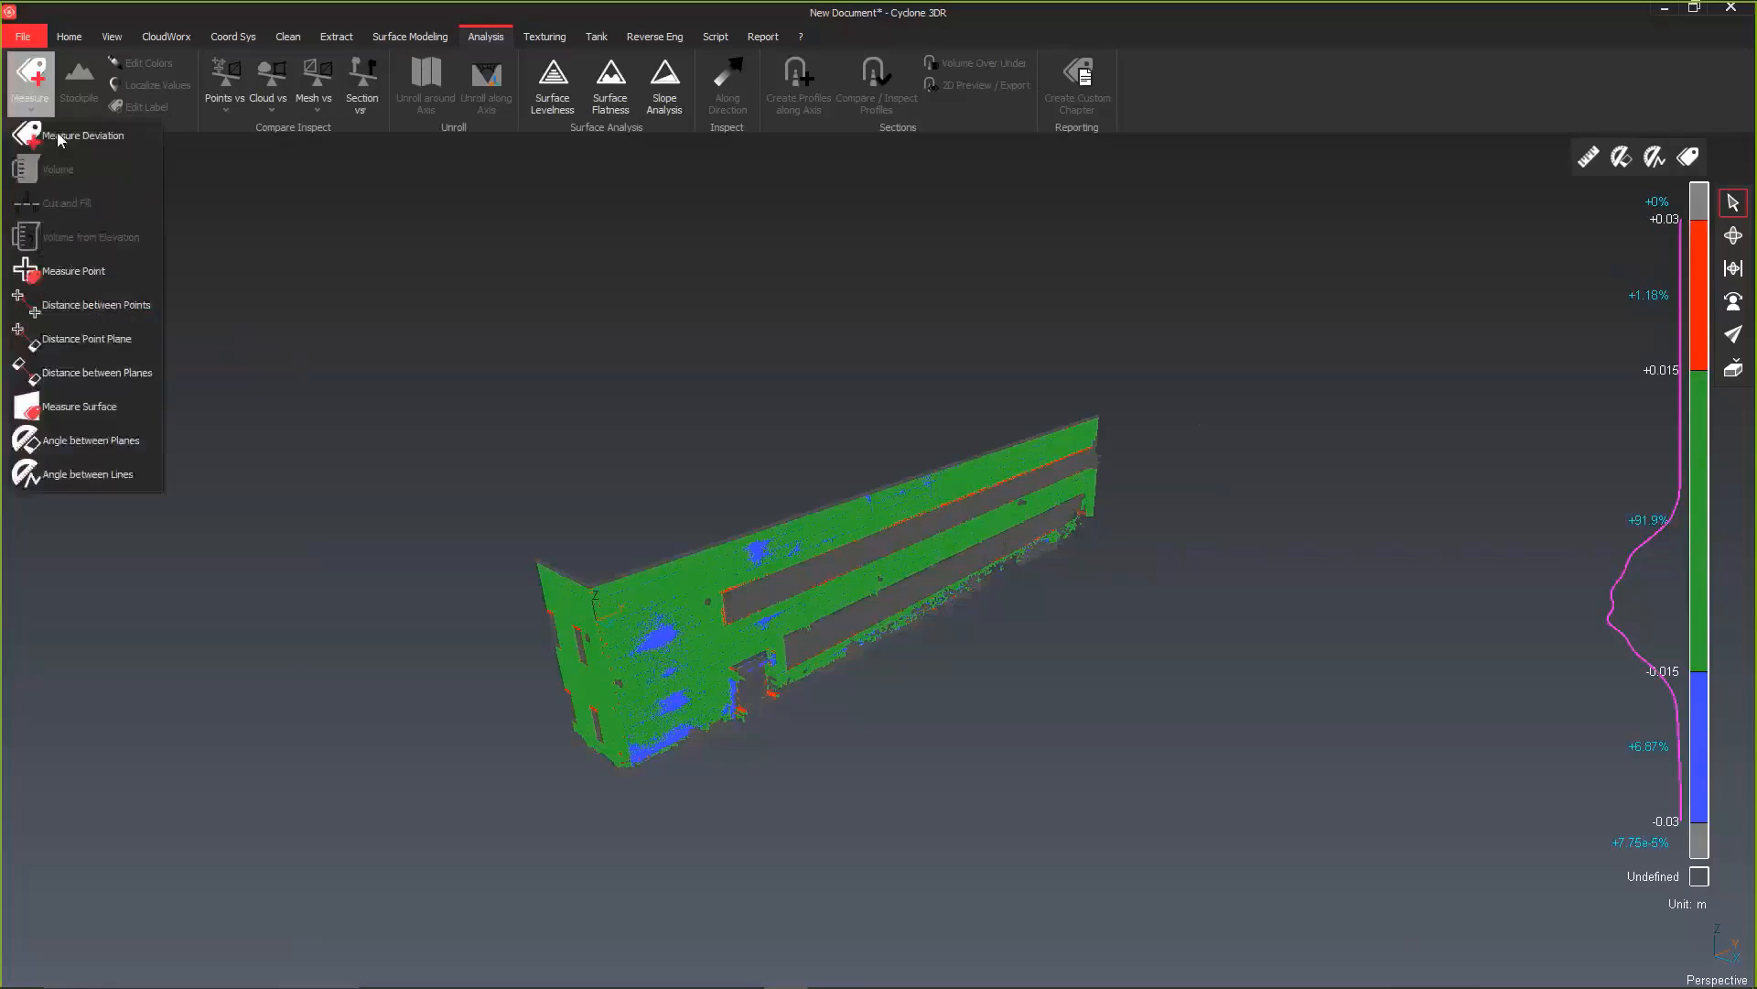
left_click(57, 134)
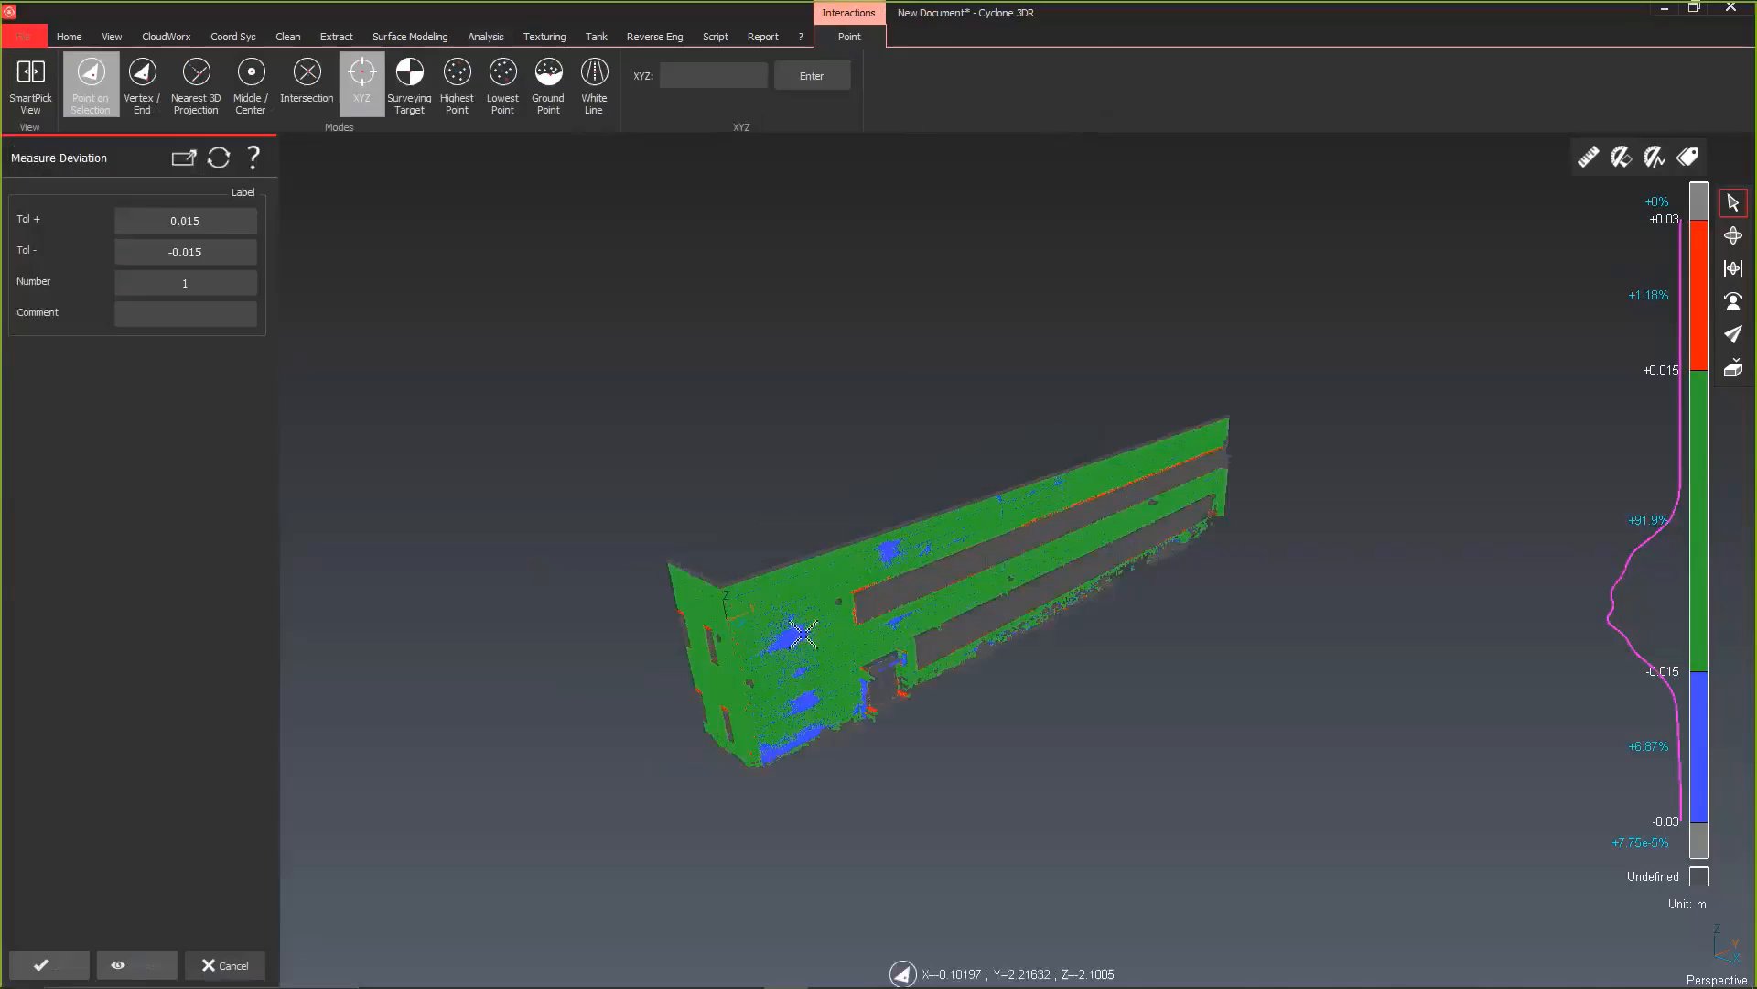
left_click(792, 642)
left_click(793, 598)
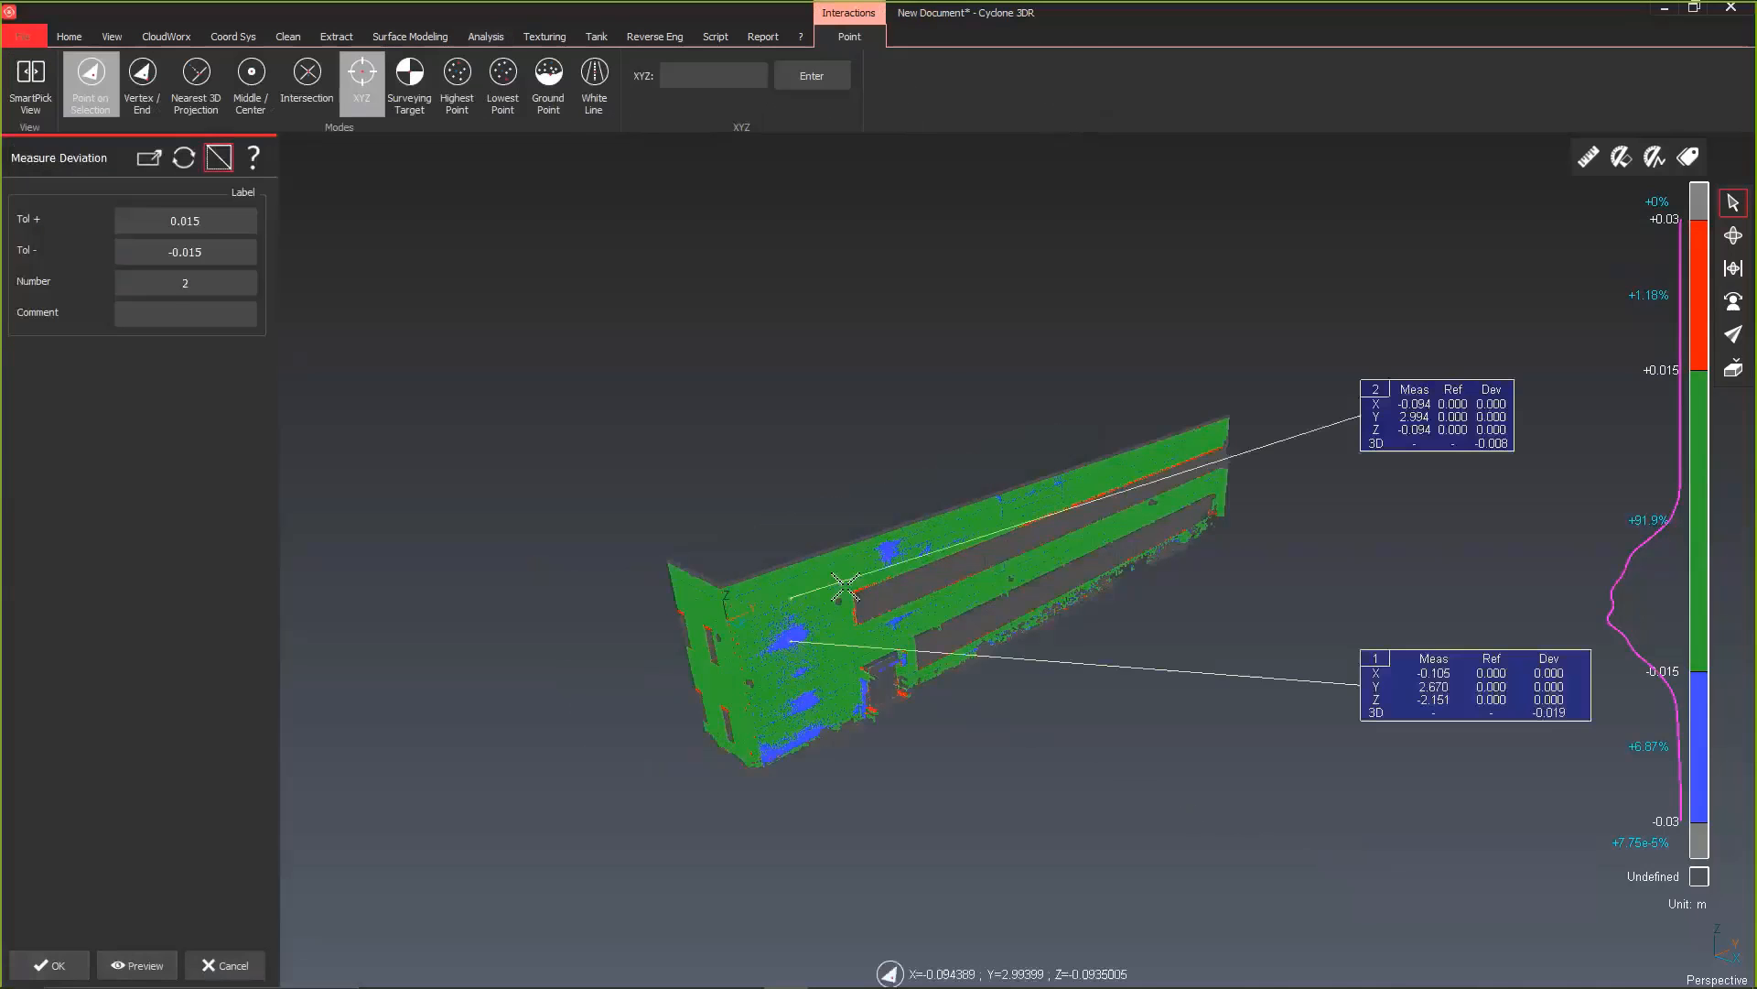
left_click(887, 546)
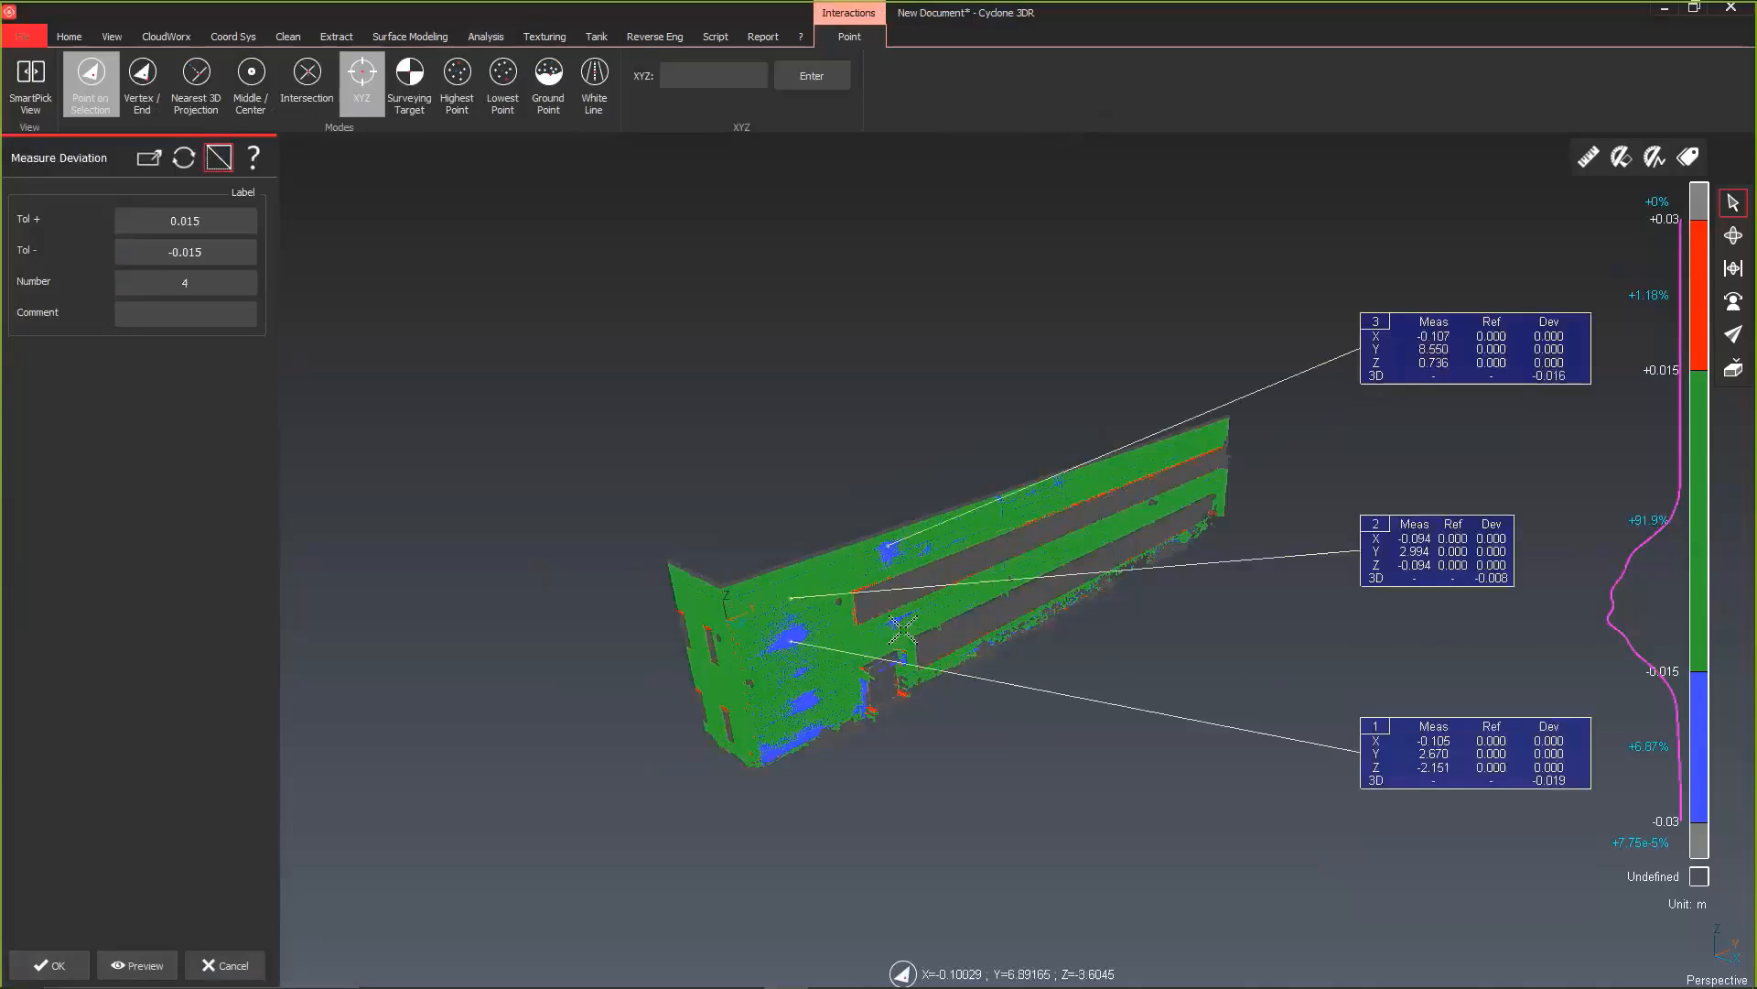
left_click(895, 624)
left_click(906, 647)
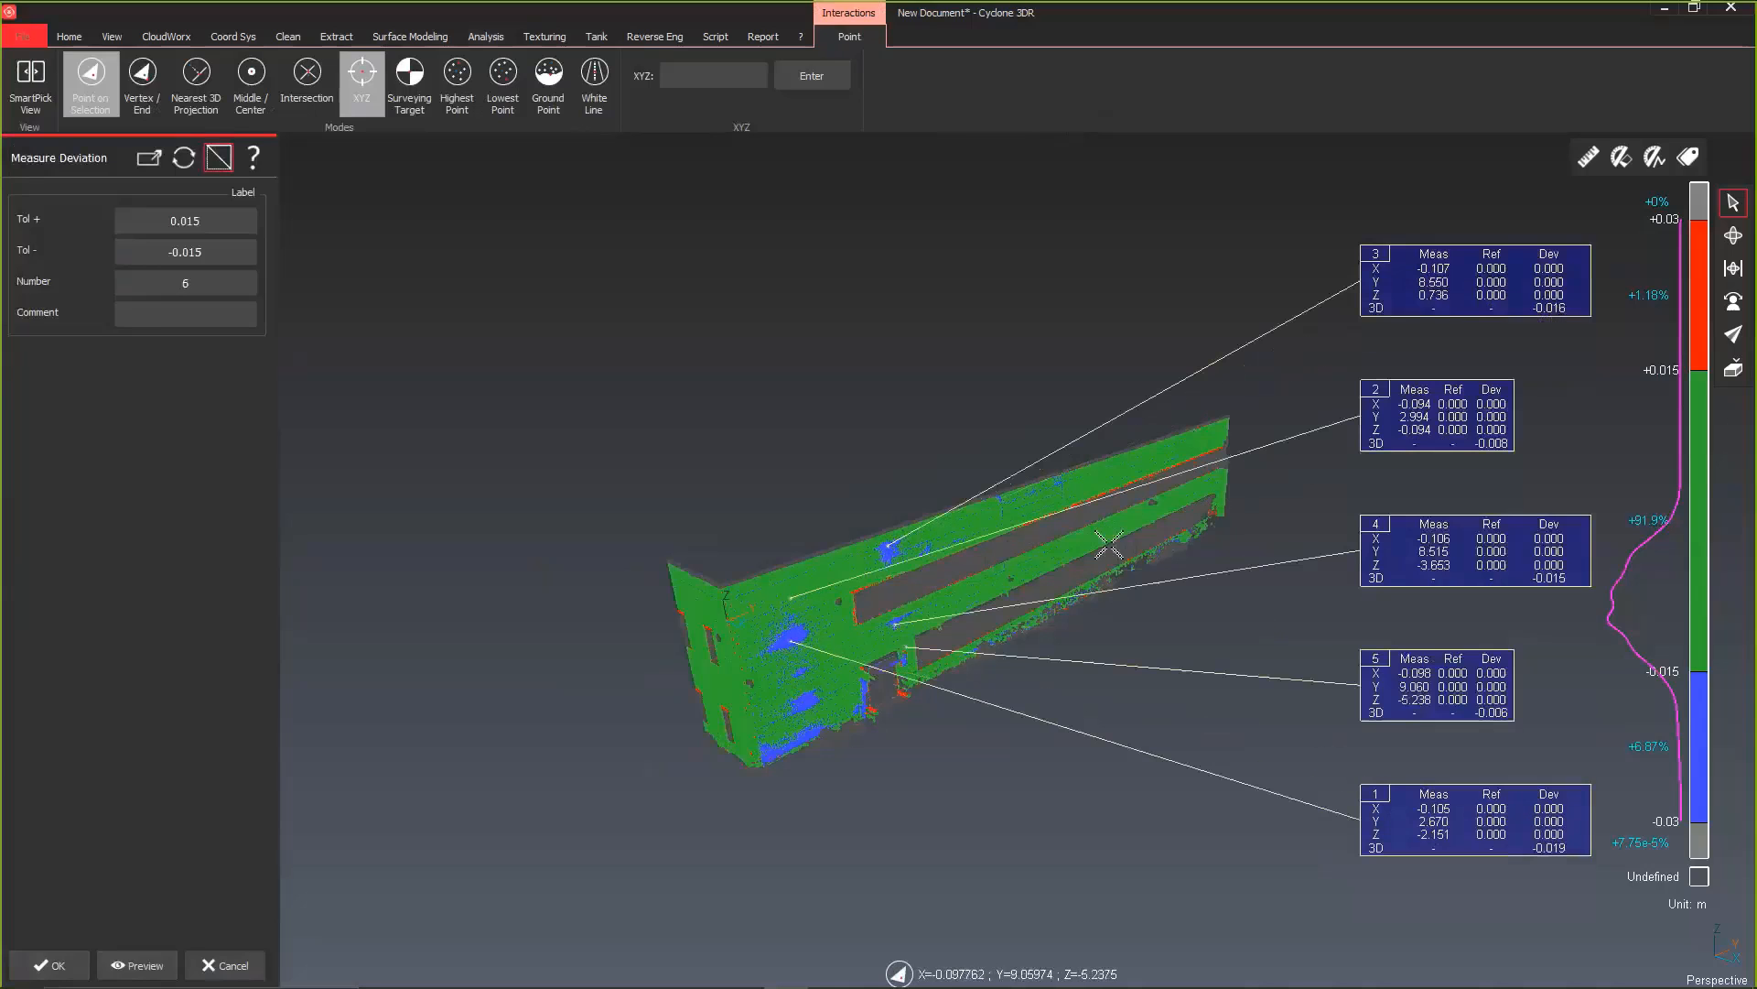
Step: Add four more deviation labels, two toward the facade's far end and two near its front corner, and accept the measurements
left_click(1131, 458)
left_click(1179, 501)
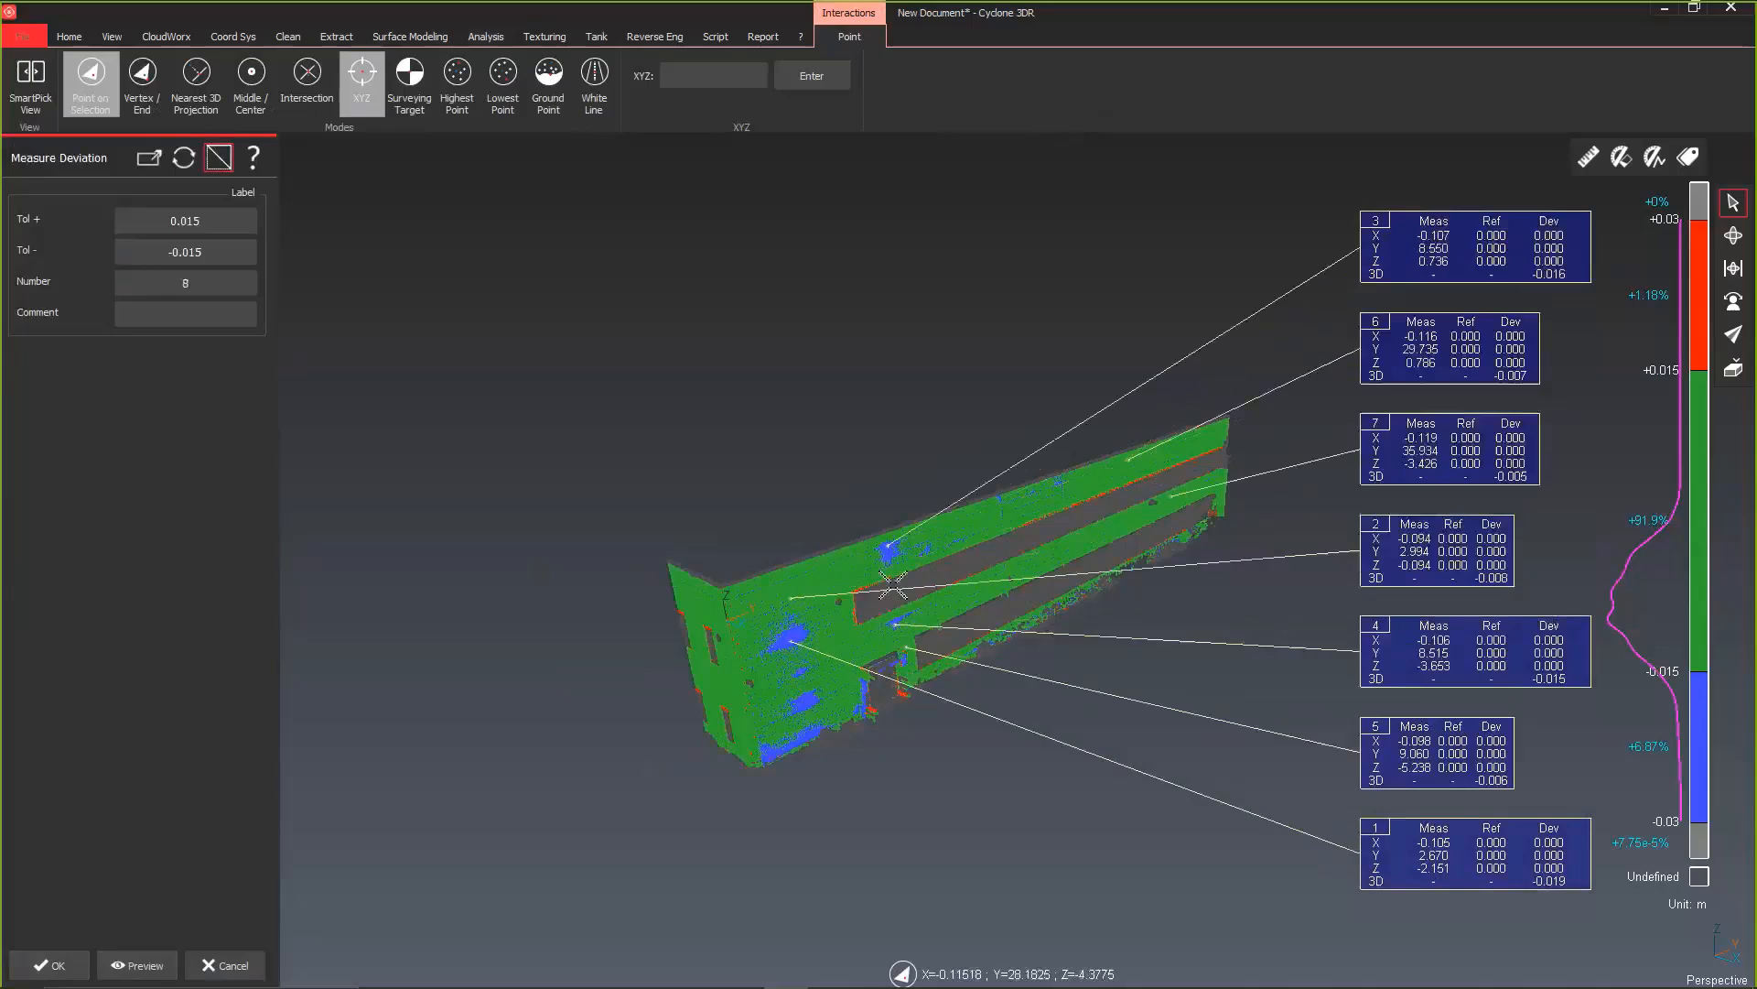
left_click(771, 586)
left_click(771, 641)
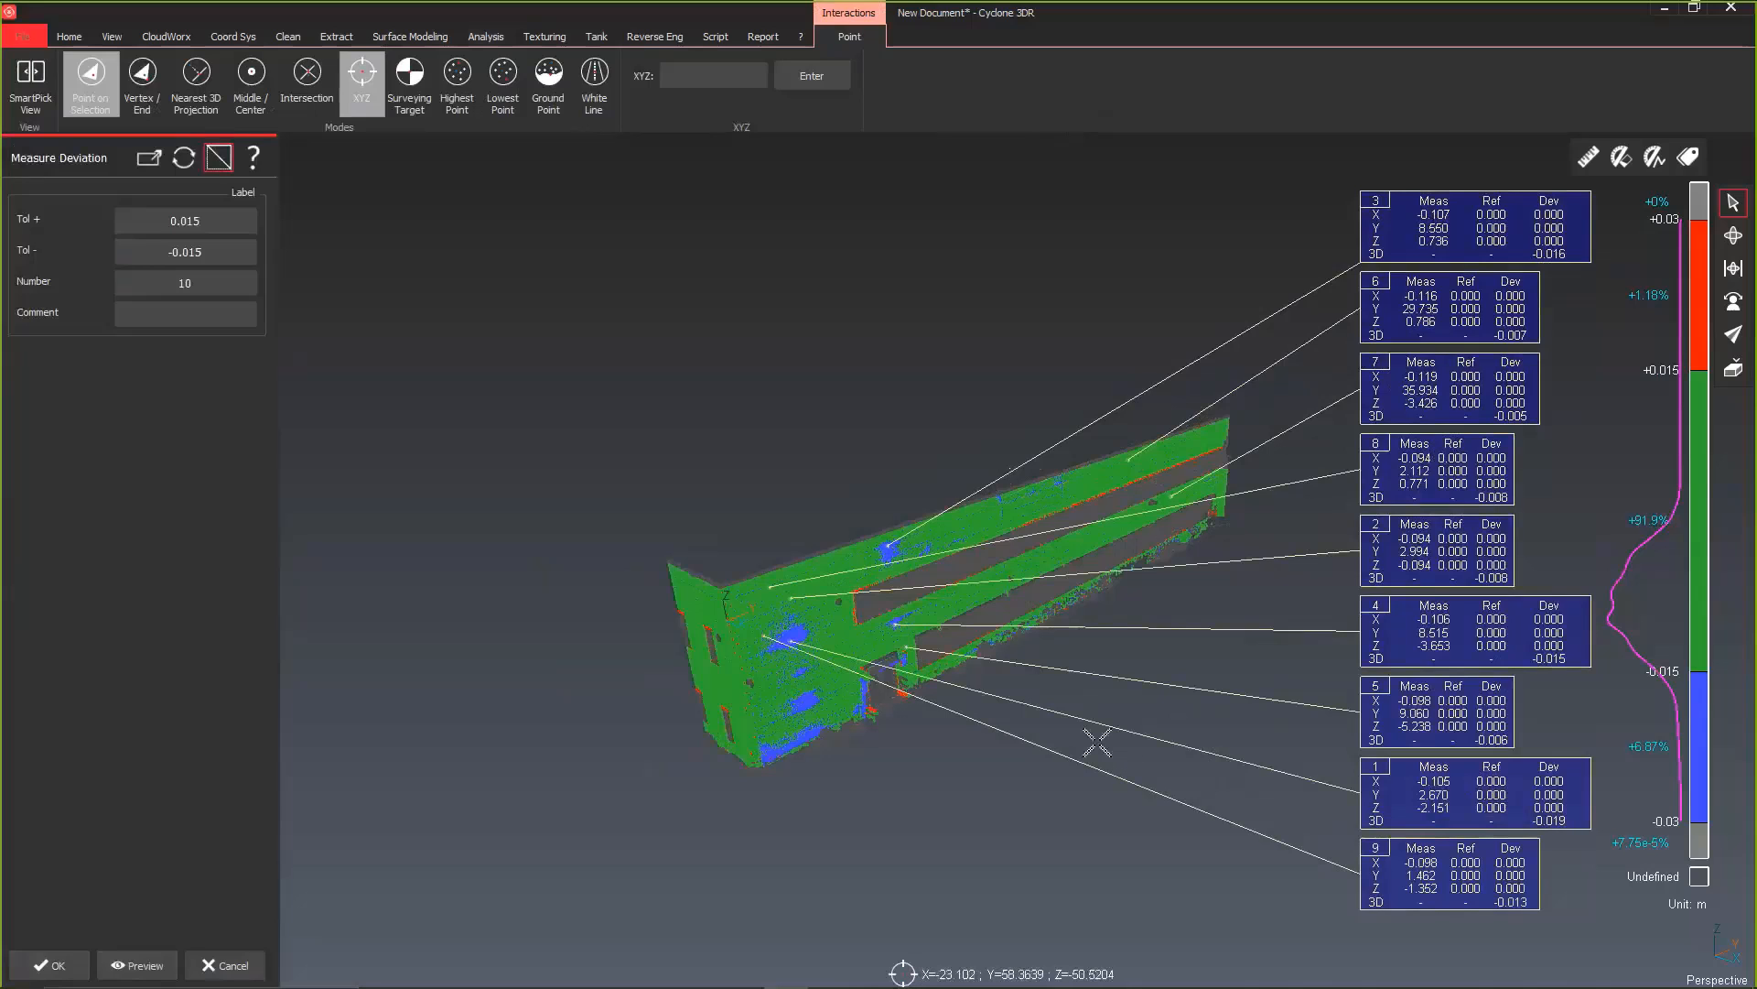
scroll(1097, 741, "down", 4)
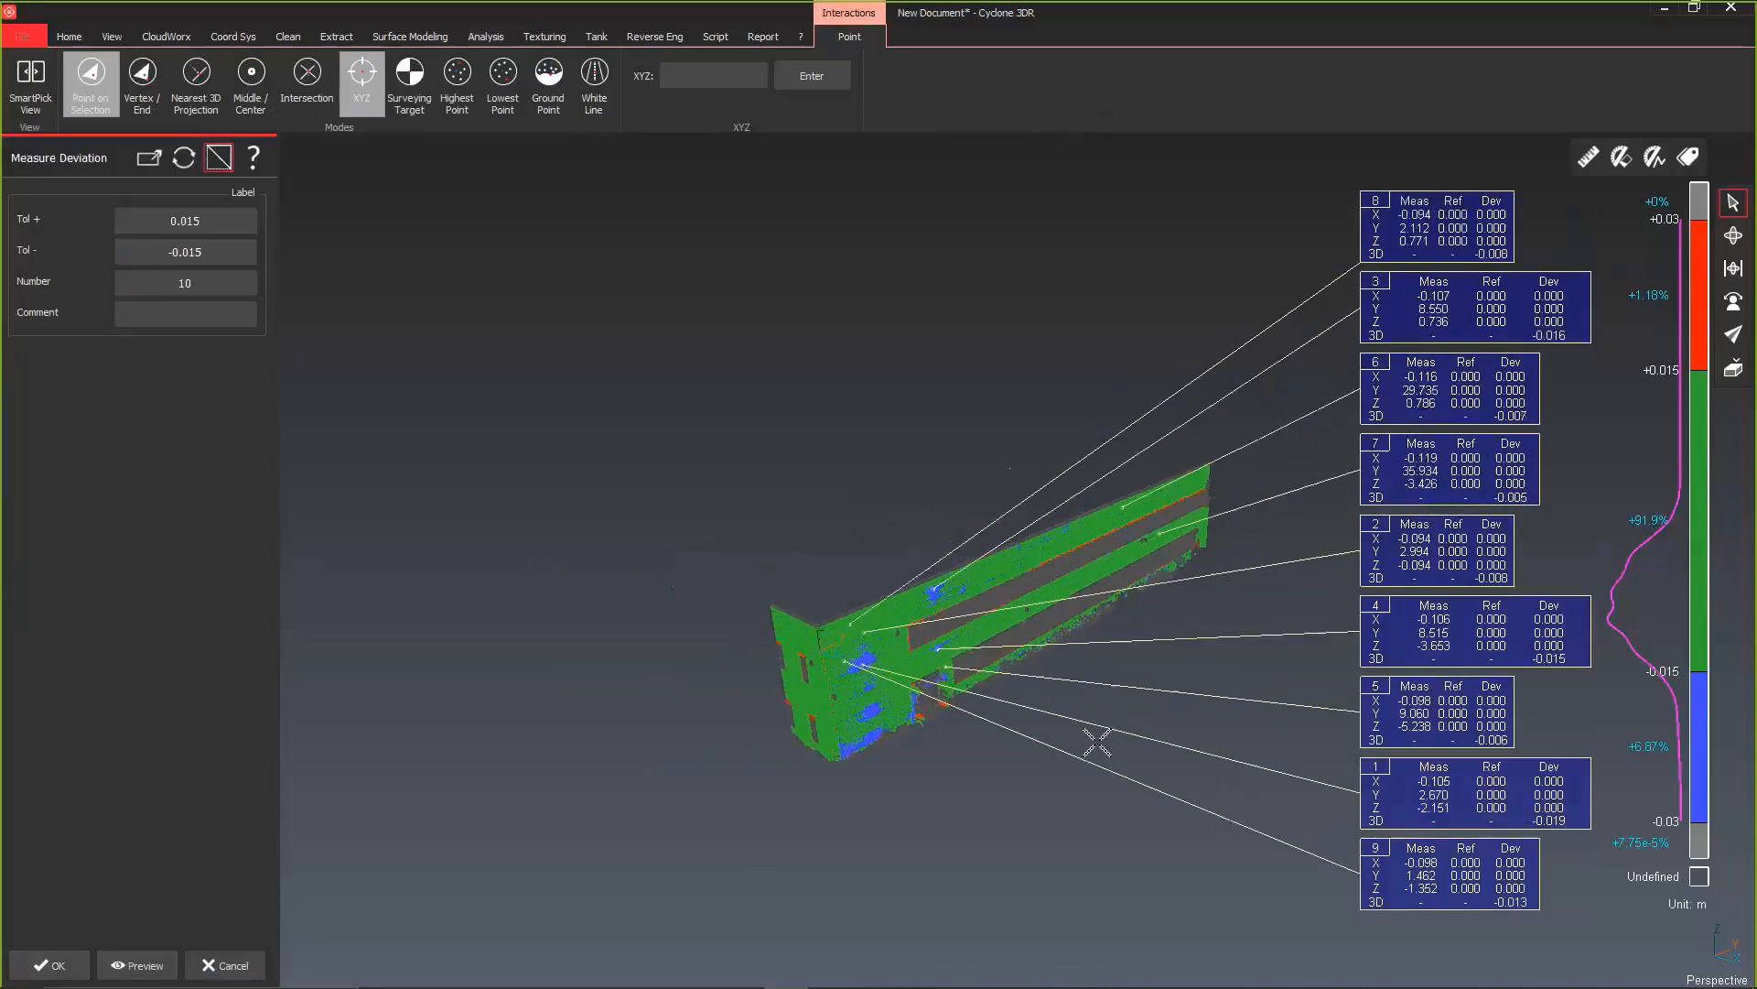
right_click_drag(1083, 737, 913, 596)
middle_click_drag(913, 597, 916, 586)
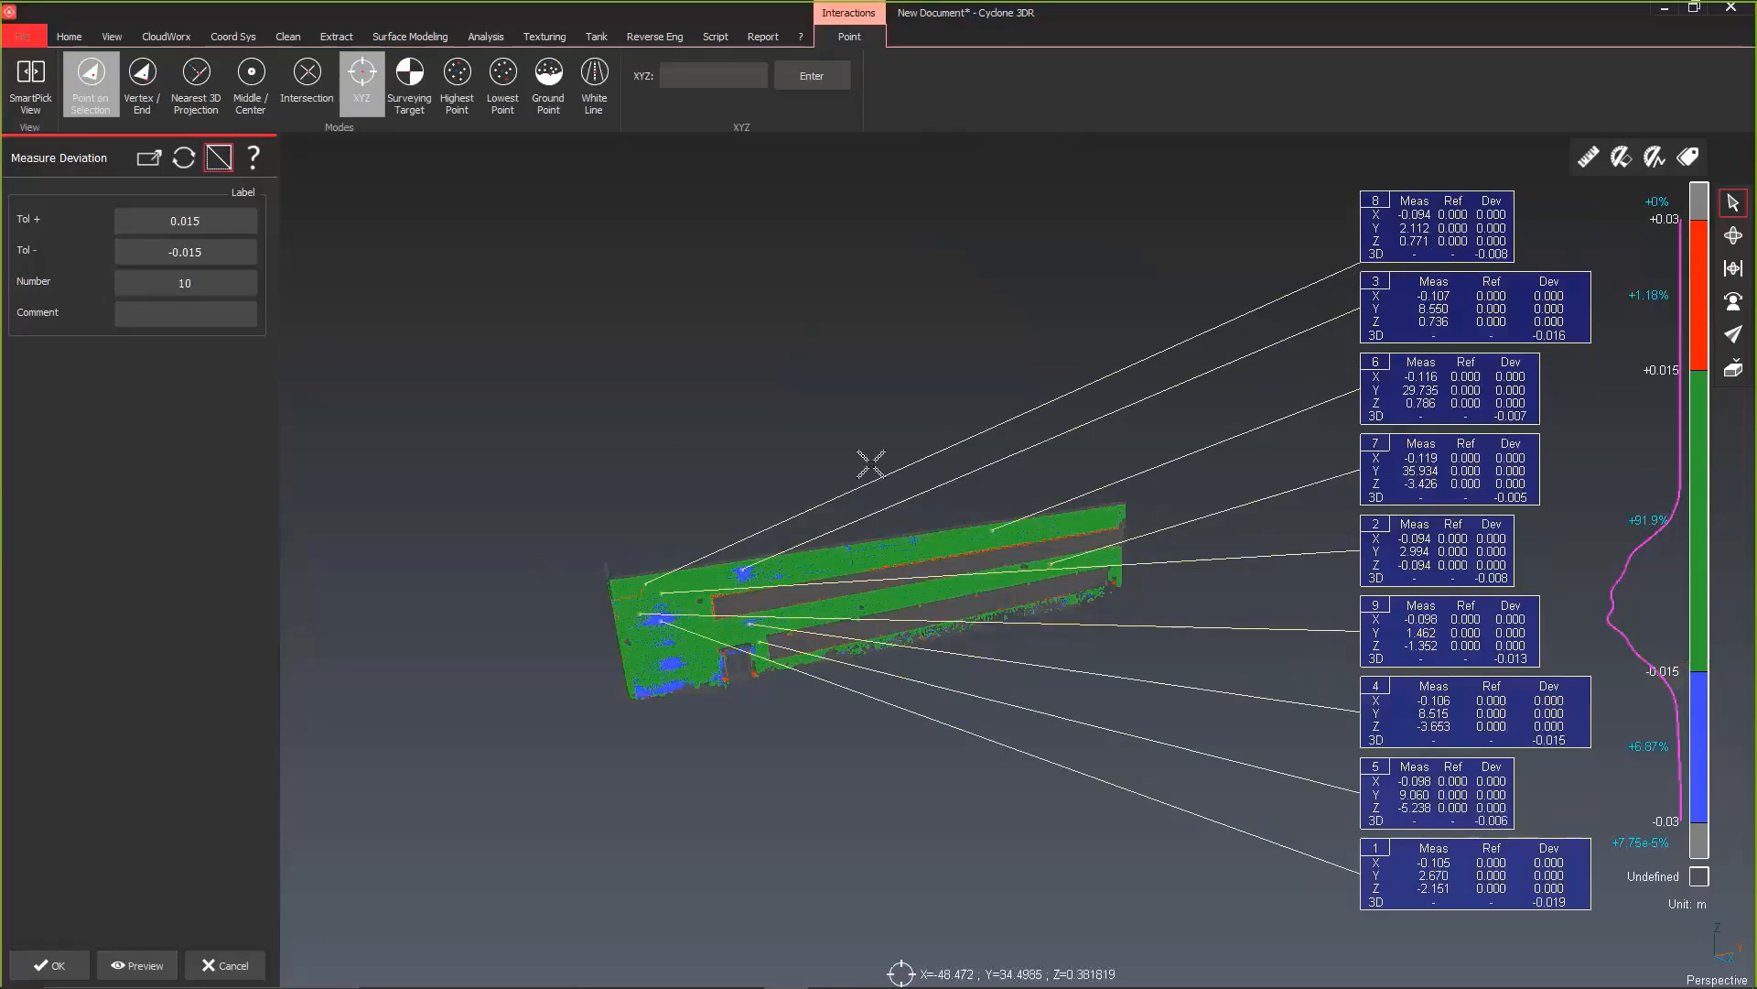
left_click(50, 965)
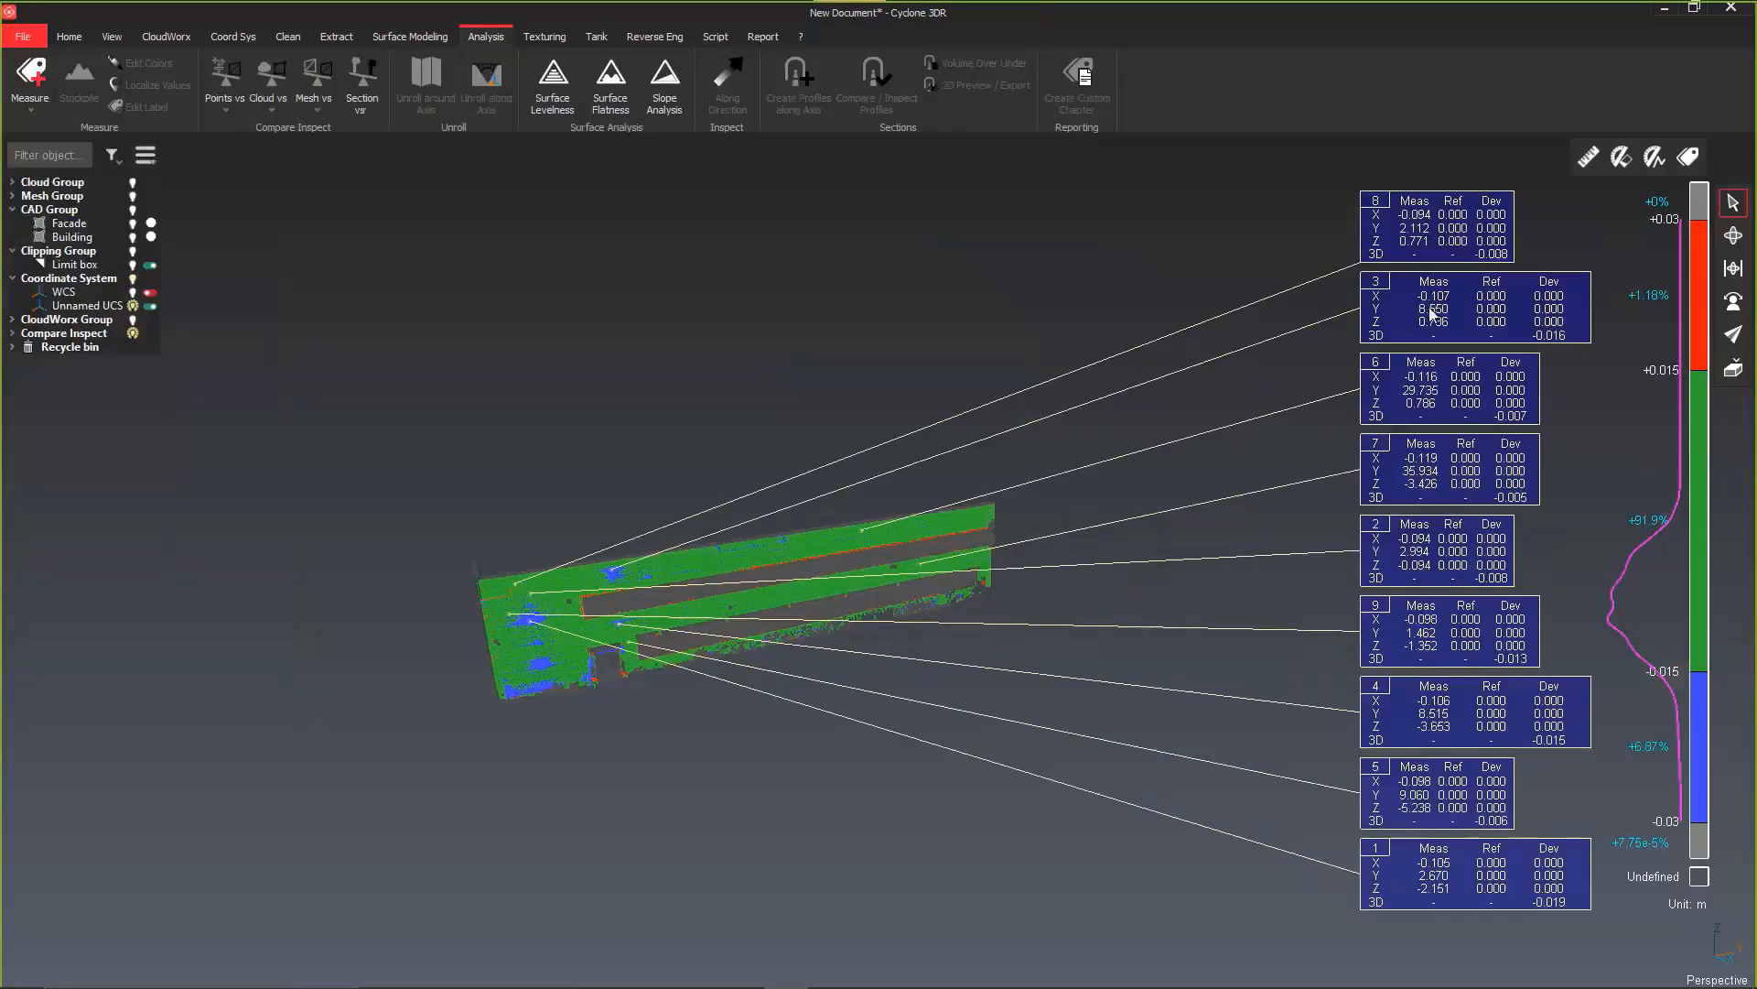
Step: Edit Label #1 through Label #9 together to hide the X, Y and Z rows and show only the 3D deviation
left_click(11, 337)
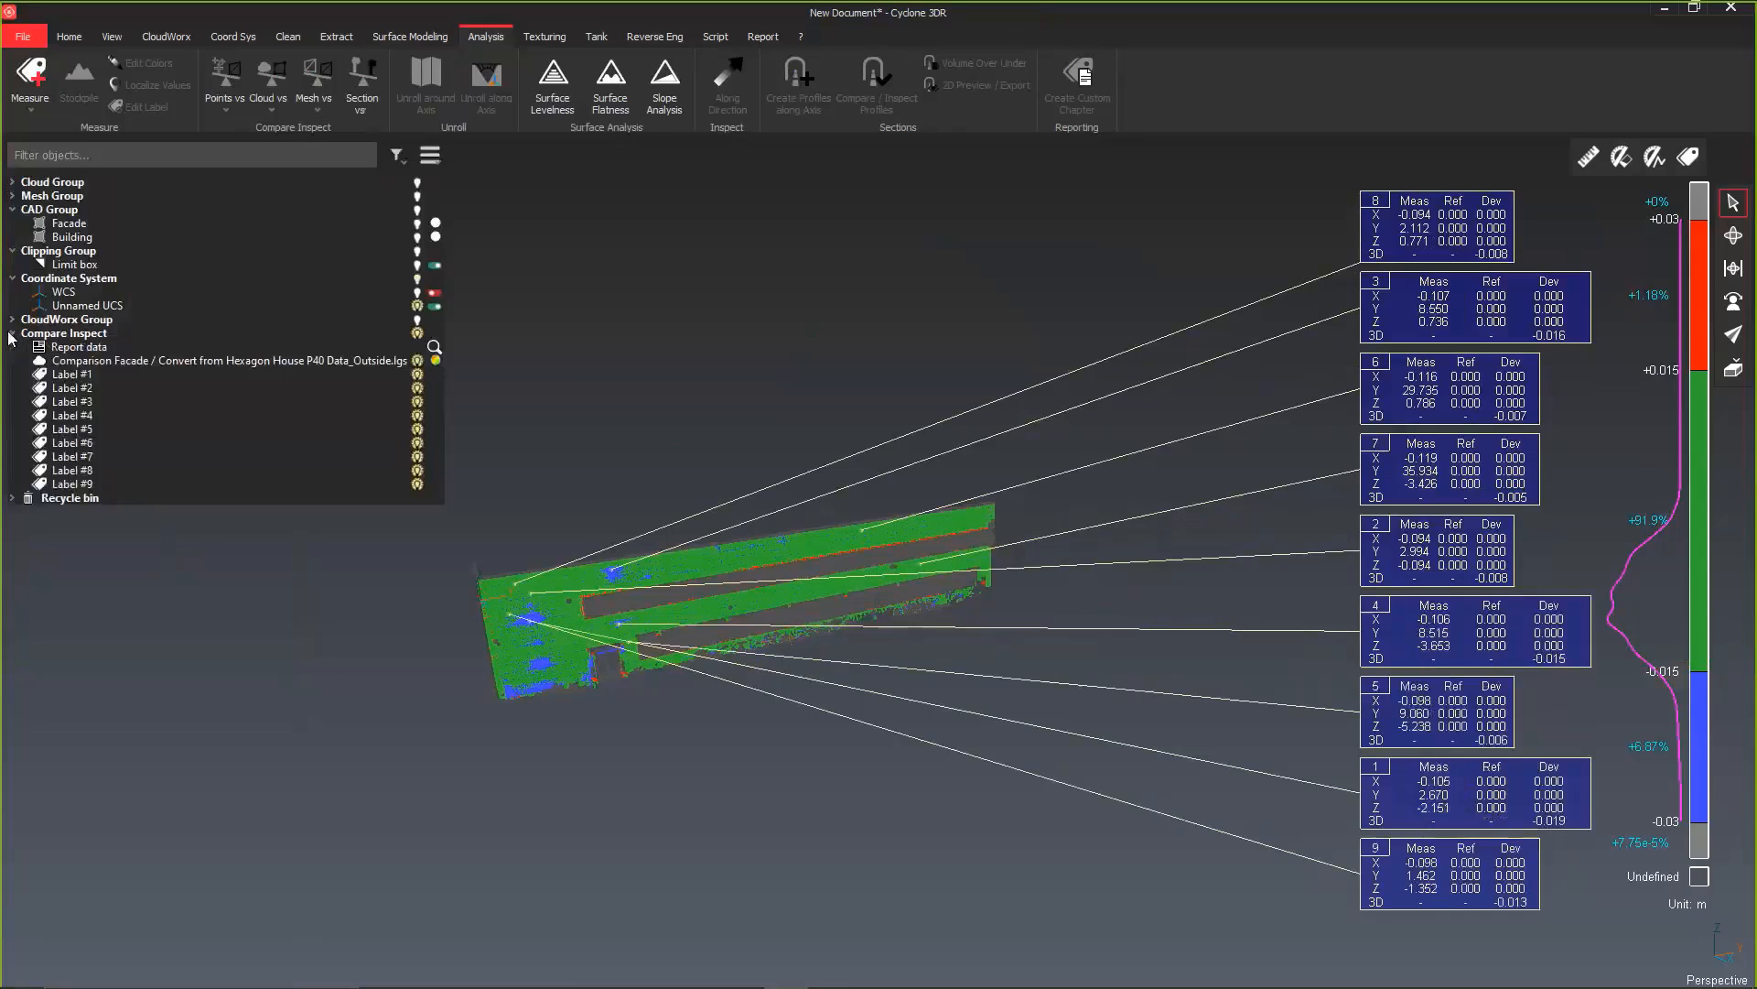
left_click(66, 378)
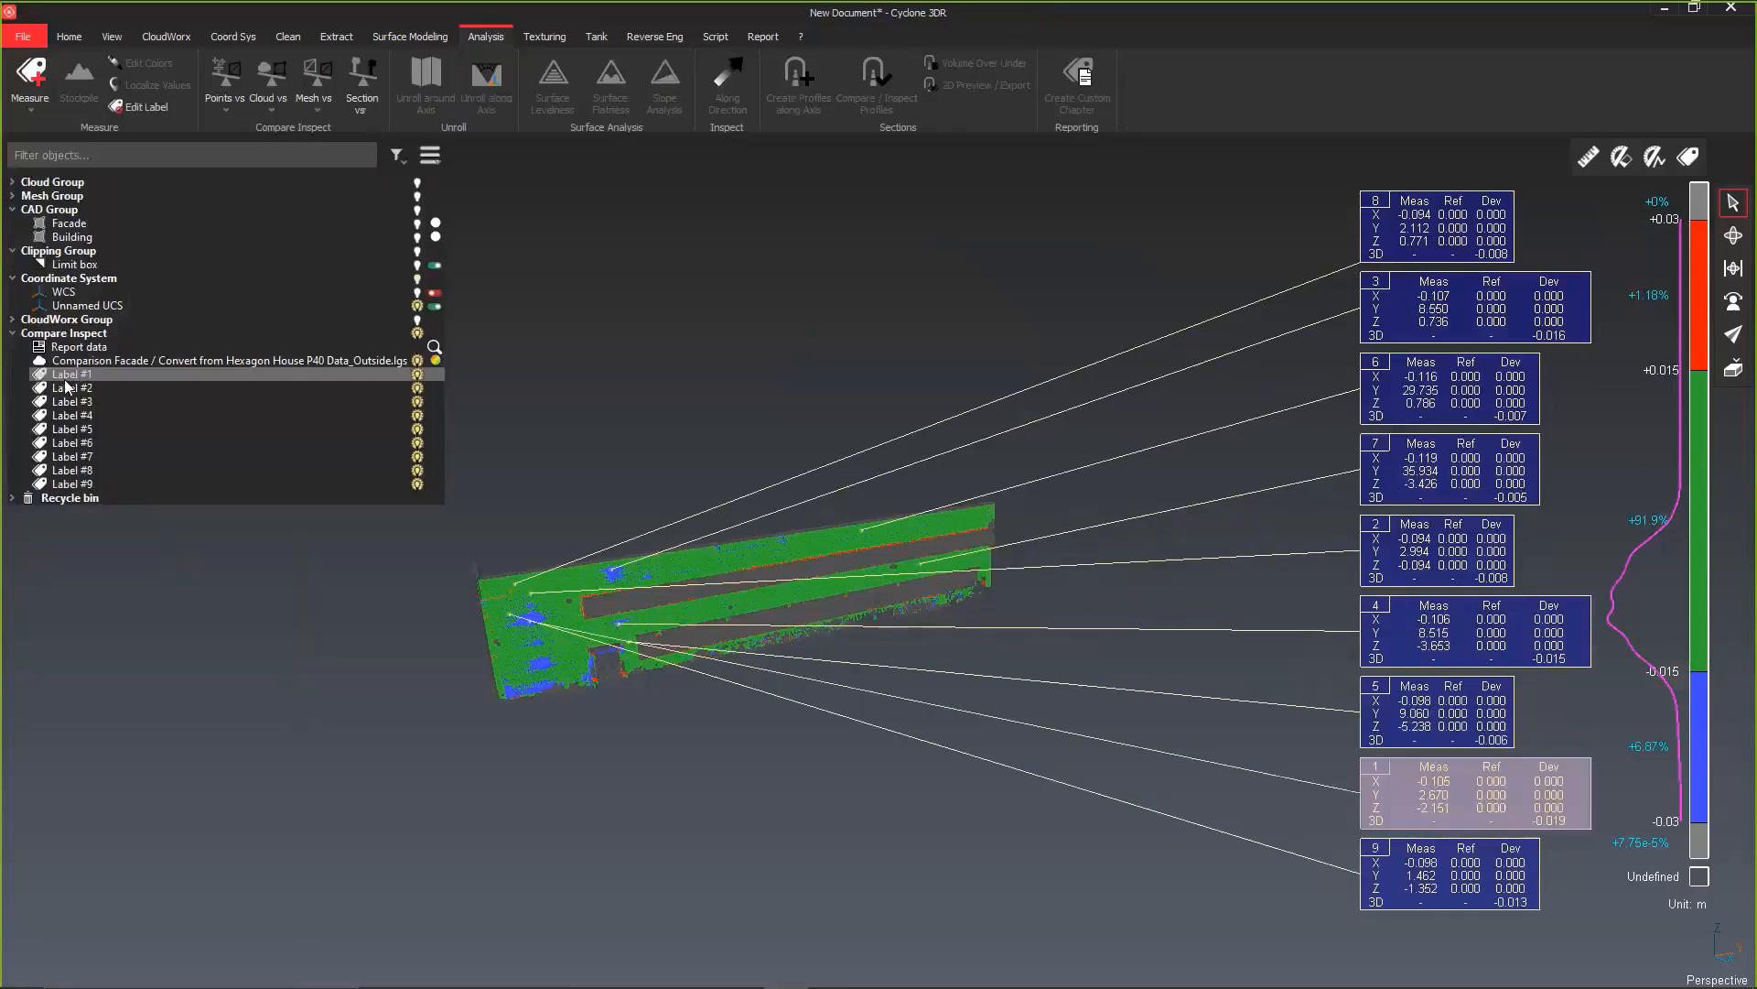
left_click(62, 485, "shift")
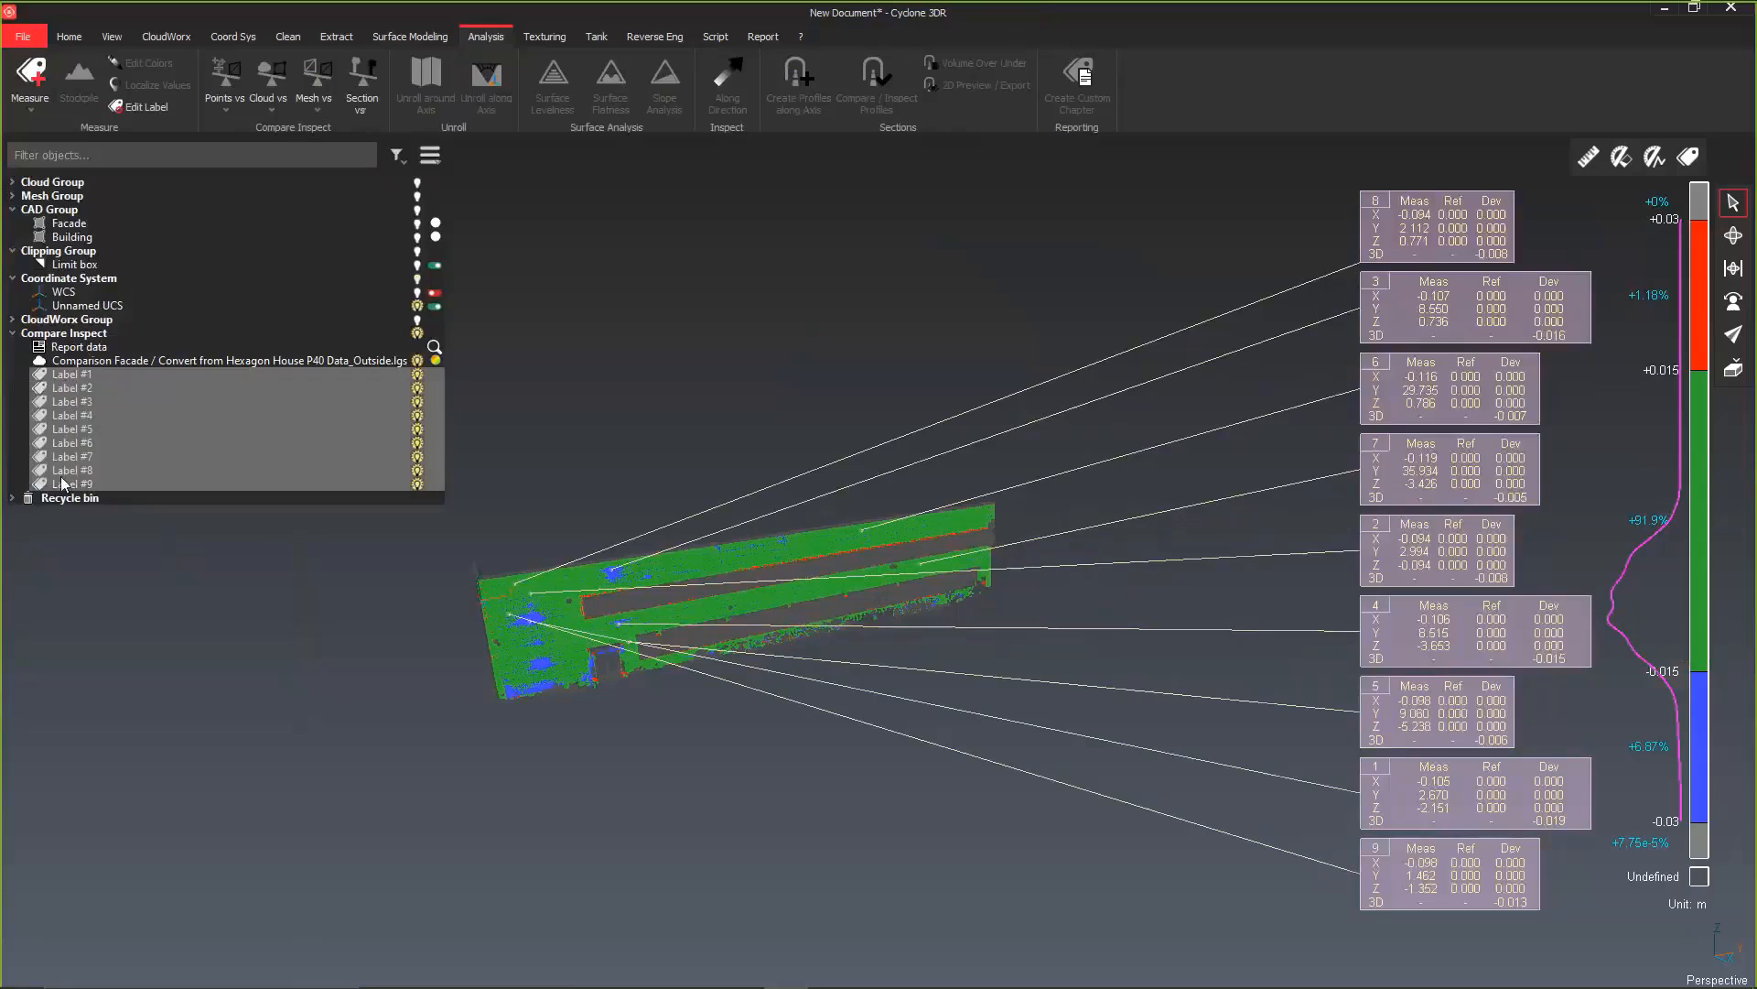
right_click(80, 421)
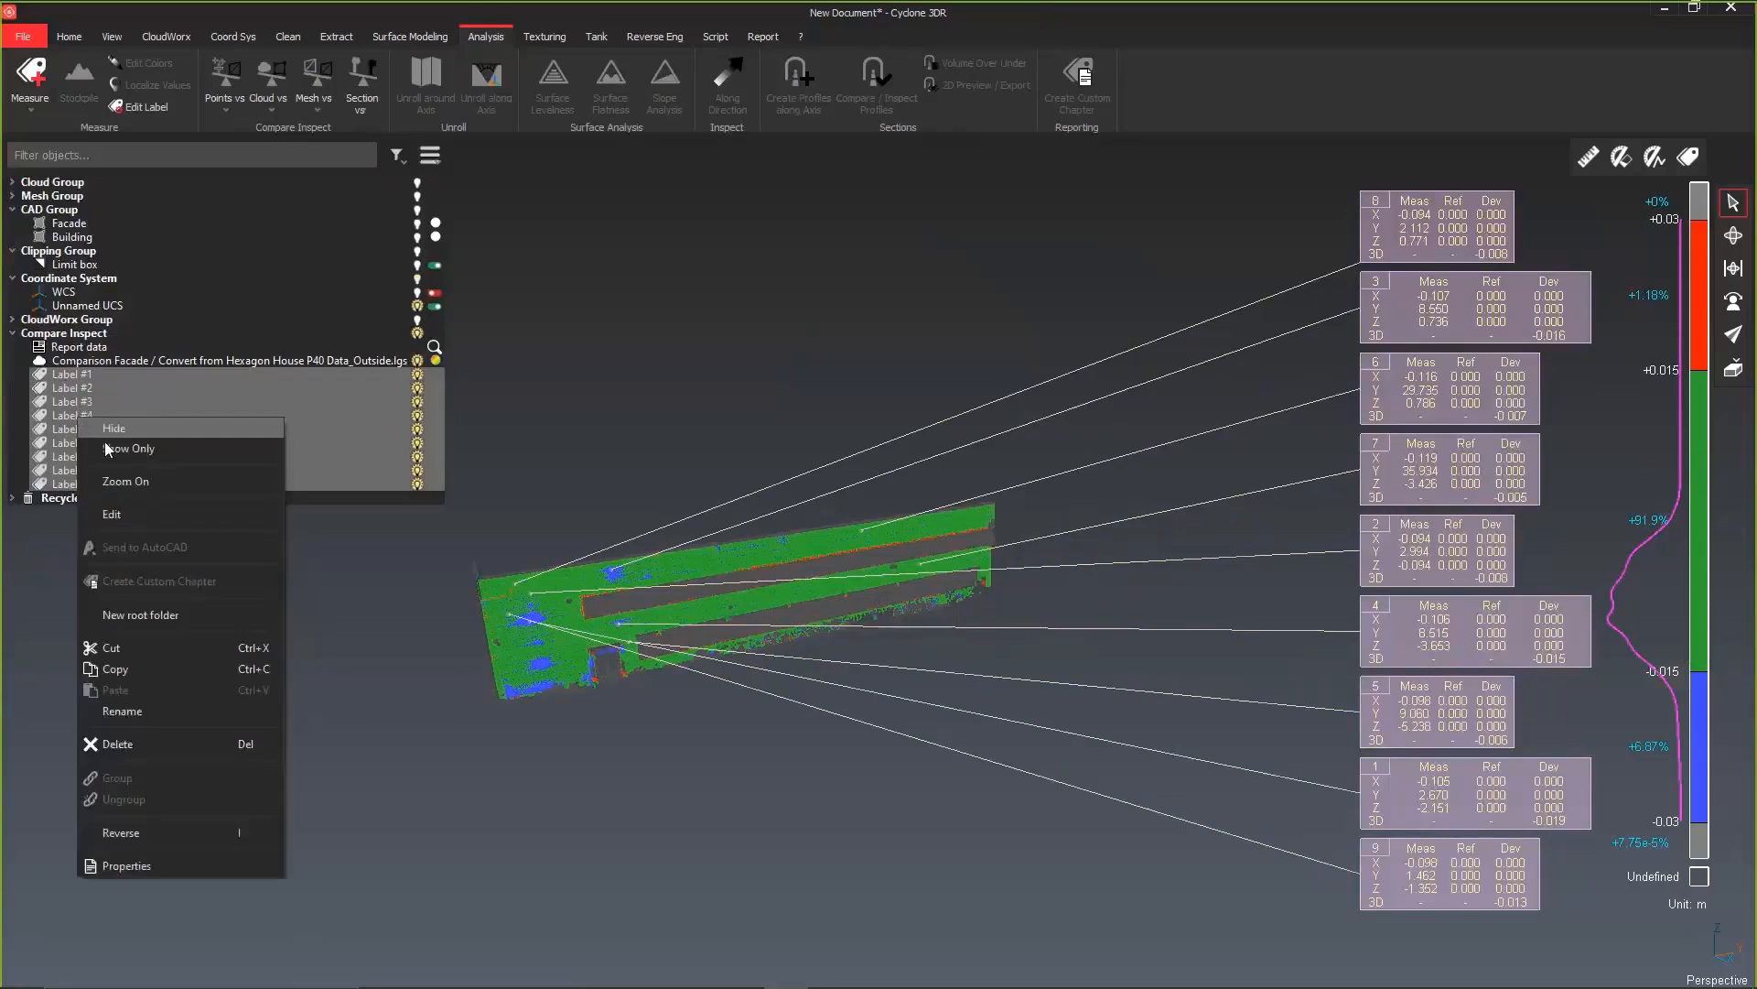
left_click(112, 515)
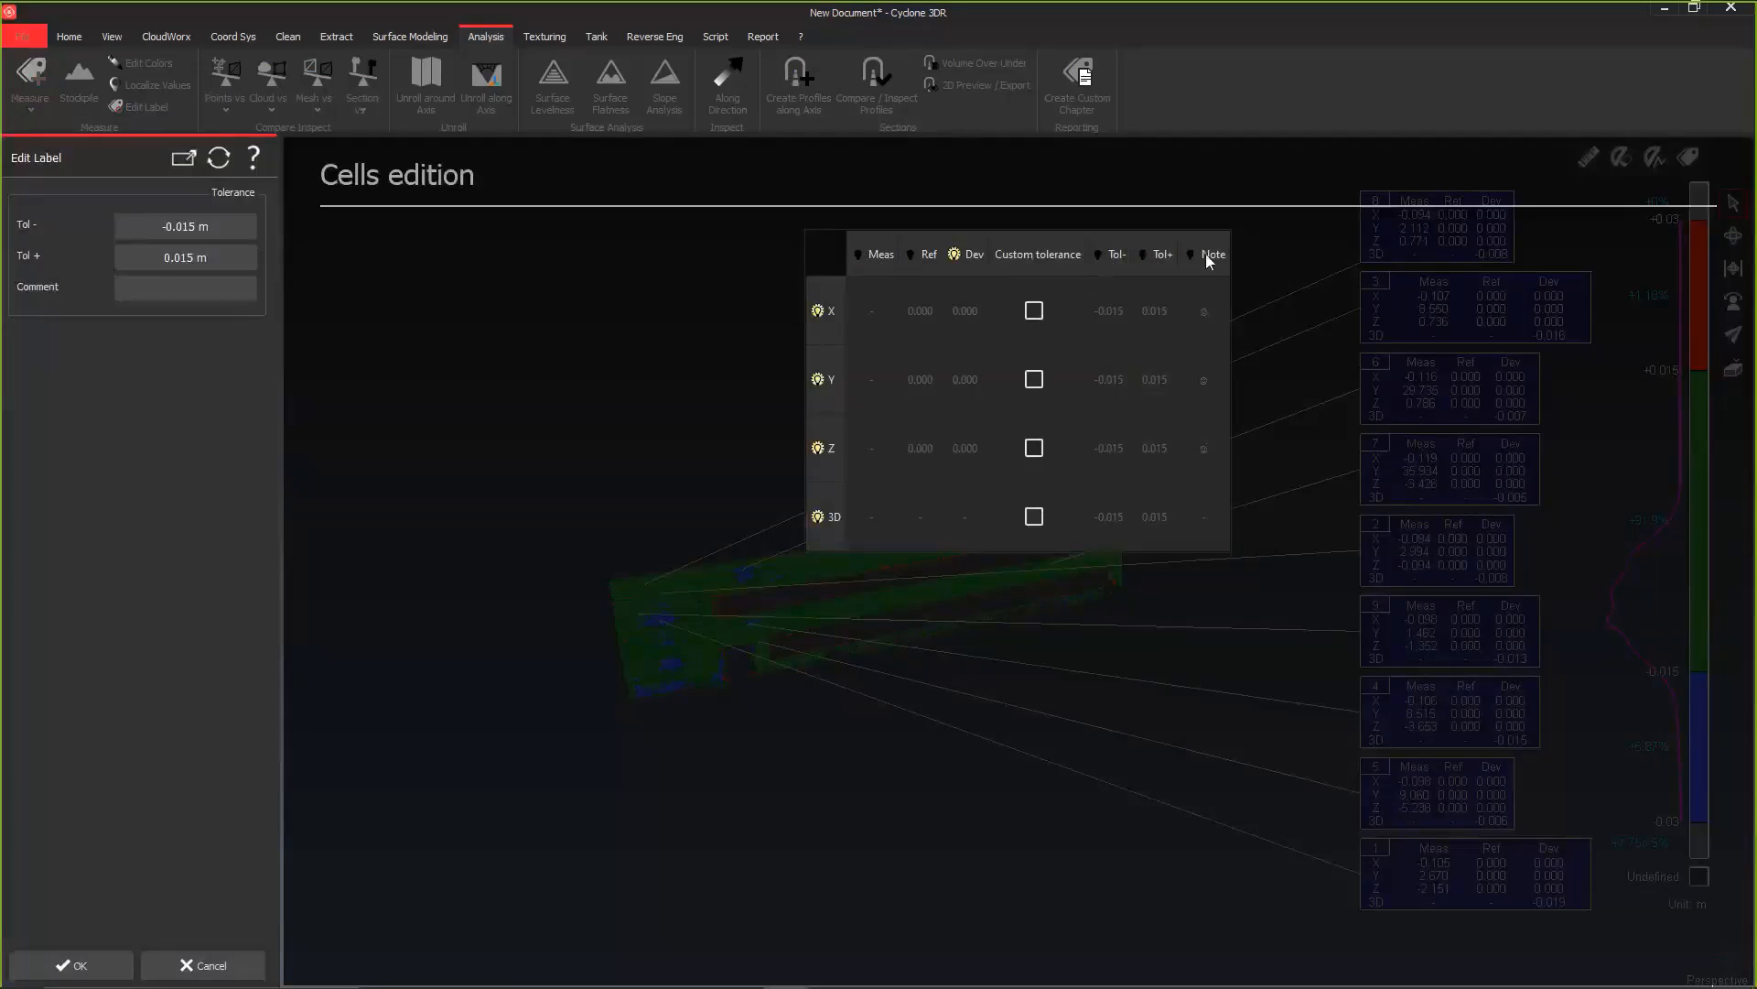
left_click(818, 311)
left_click(819, 378)
left_click(819, 449)
left_click(91, 966)
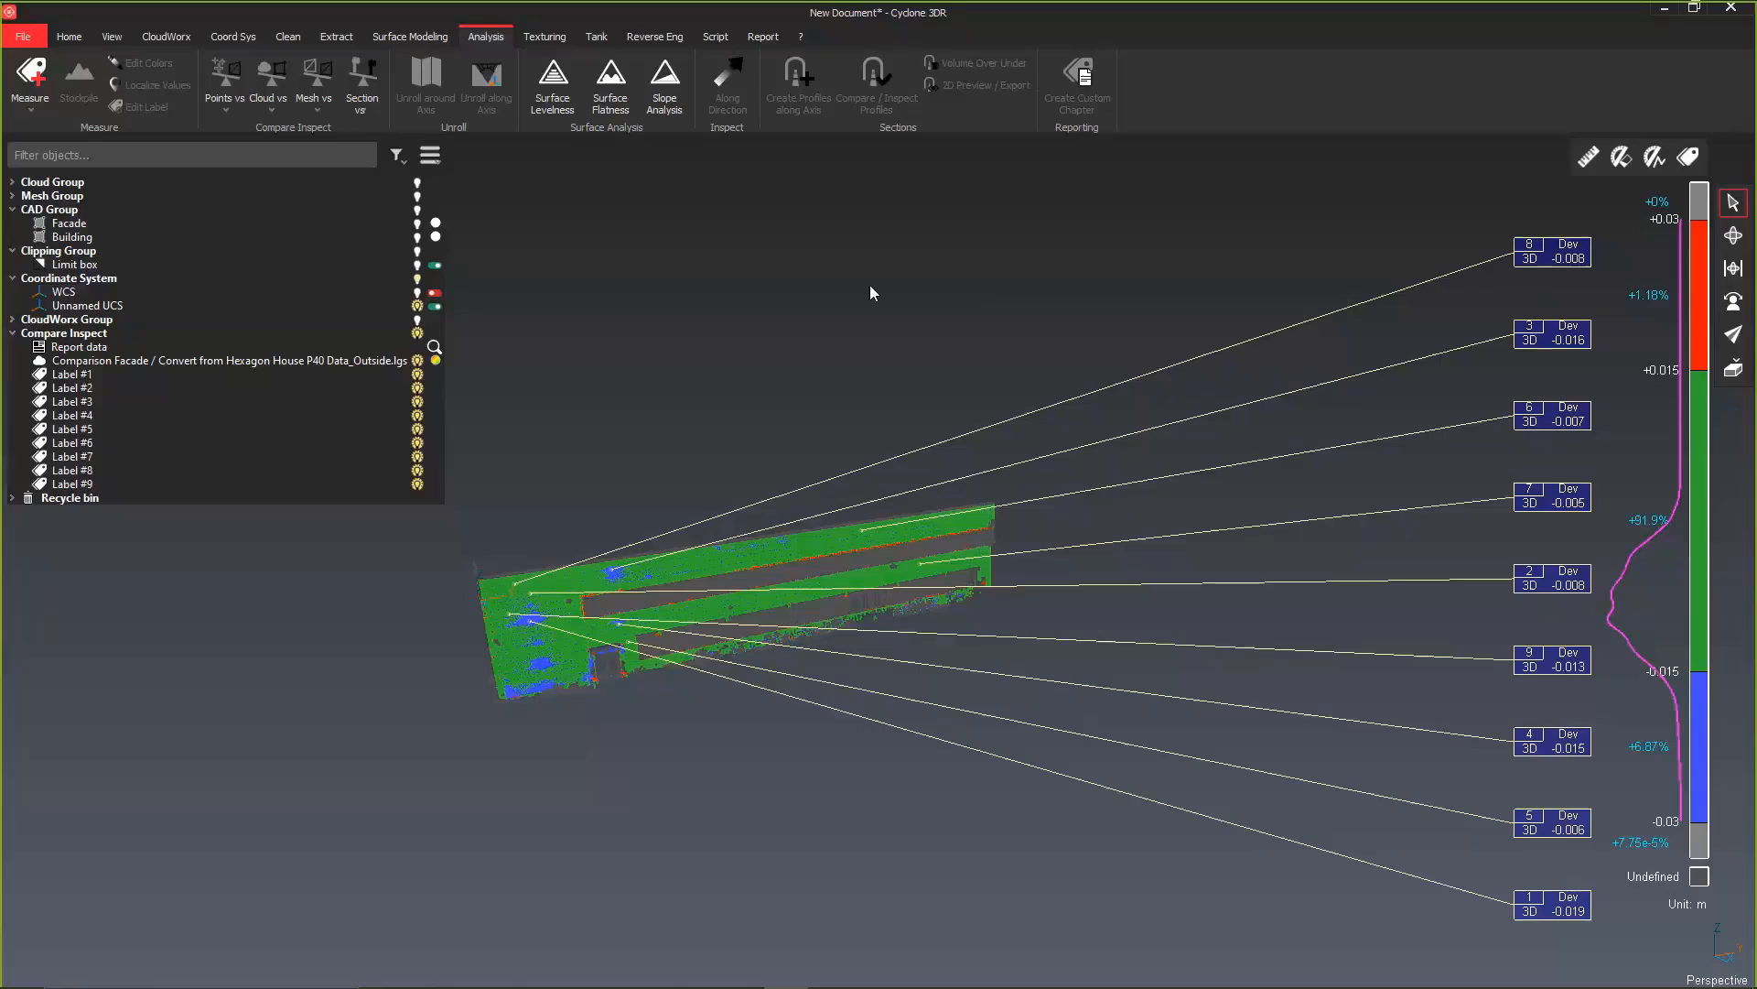
Step: Open the recent project Curb+ElectricLine-Done.3dr
left_click(33, 37)
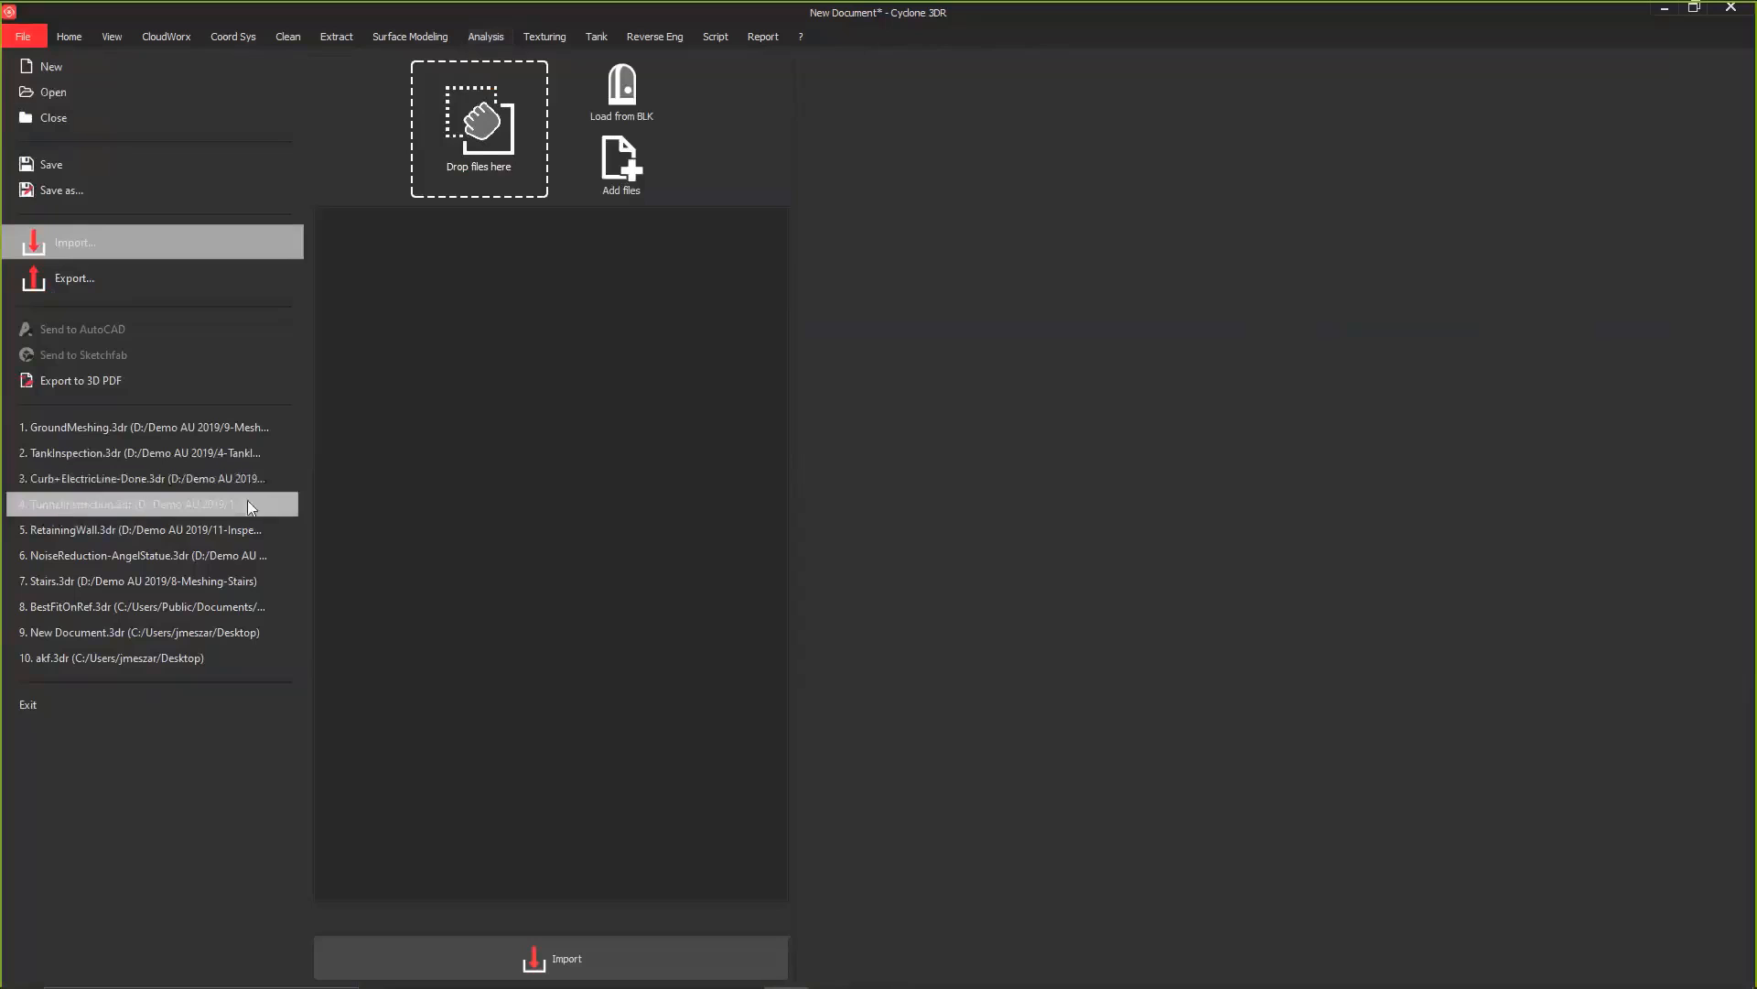
left_click(90, 480)
left_click(892, 517)
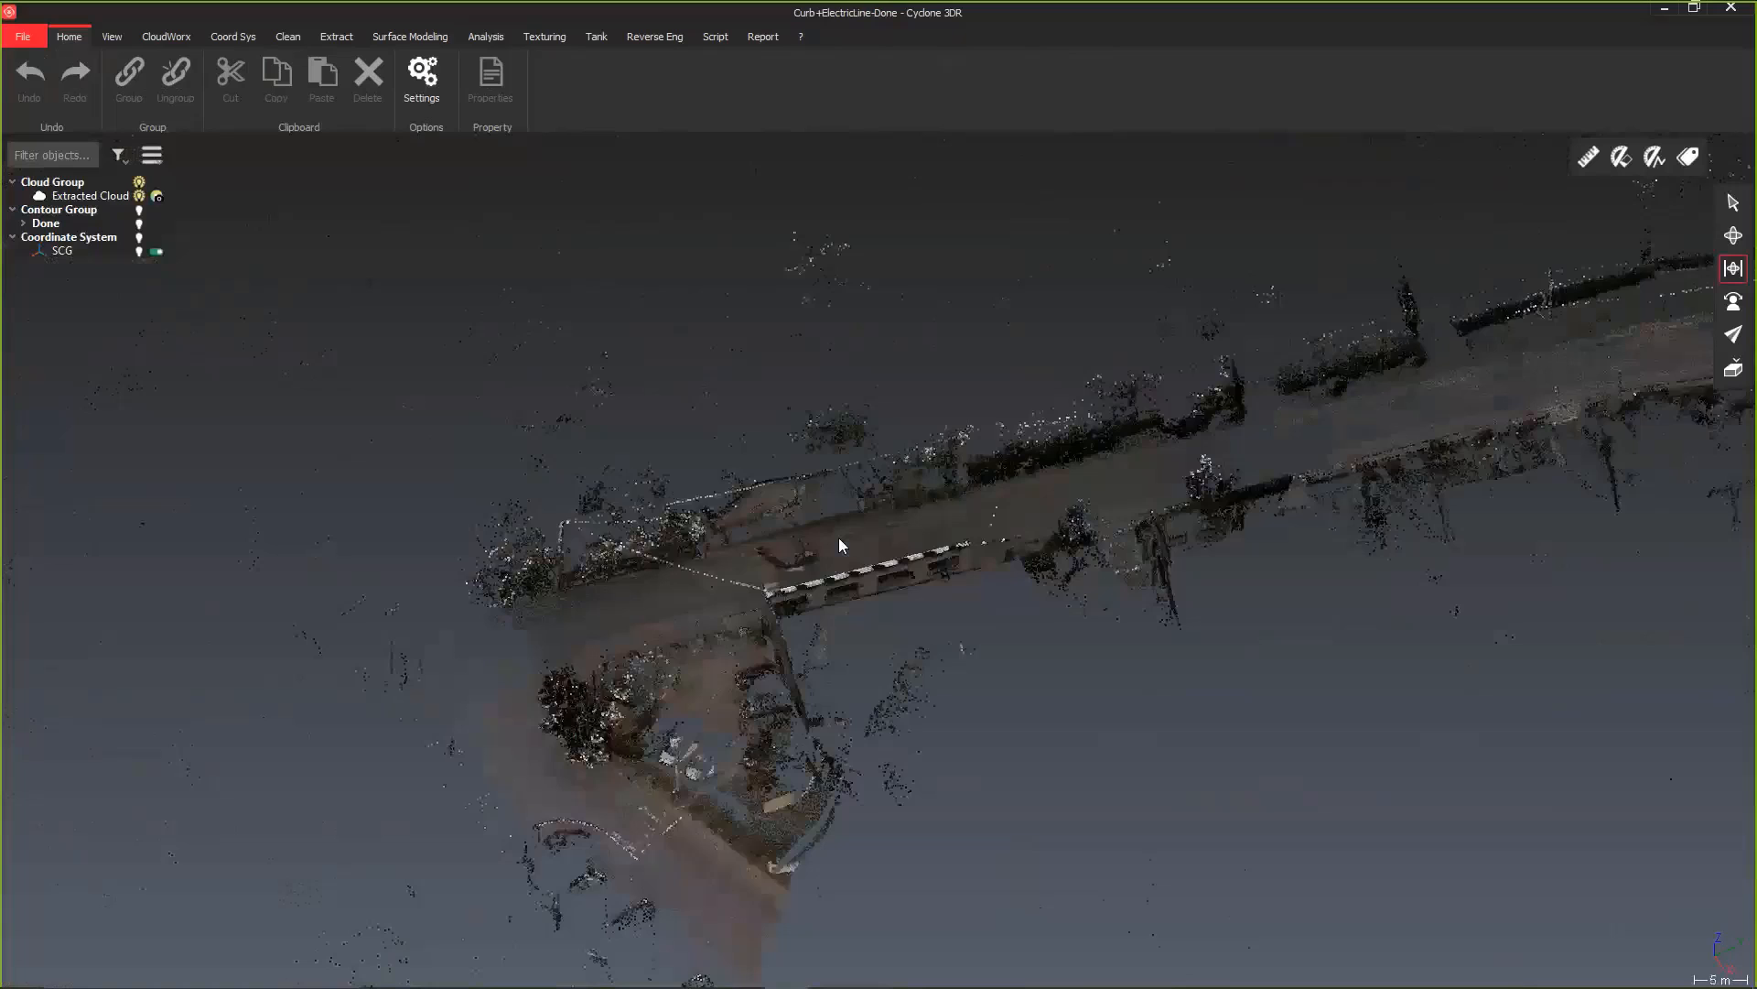
Step: Examine the street point cloud from several angles and inspect the curb running between the road and the wall
scroll(838, 543, "down", 3)
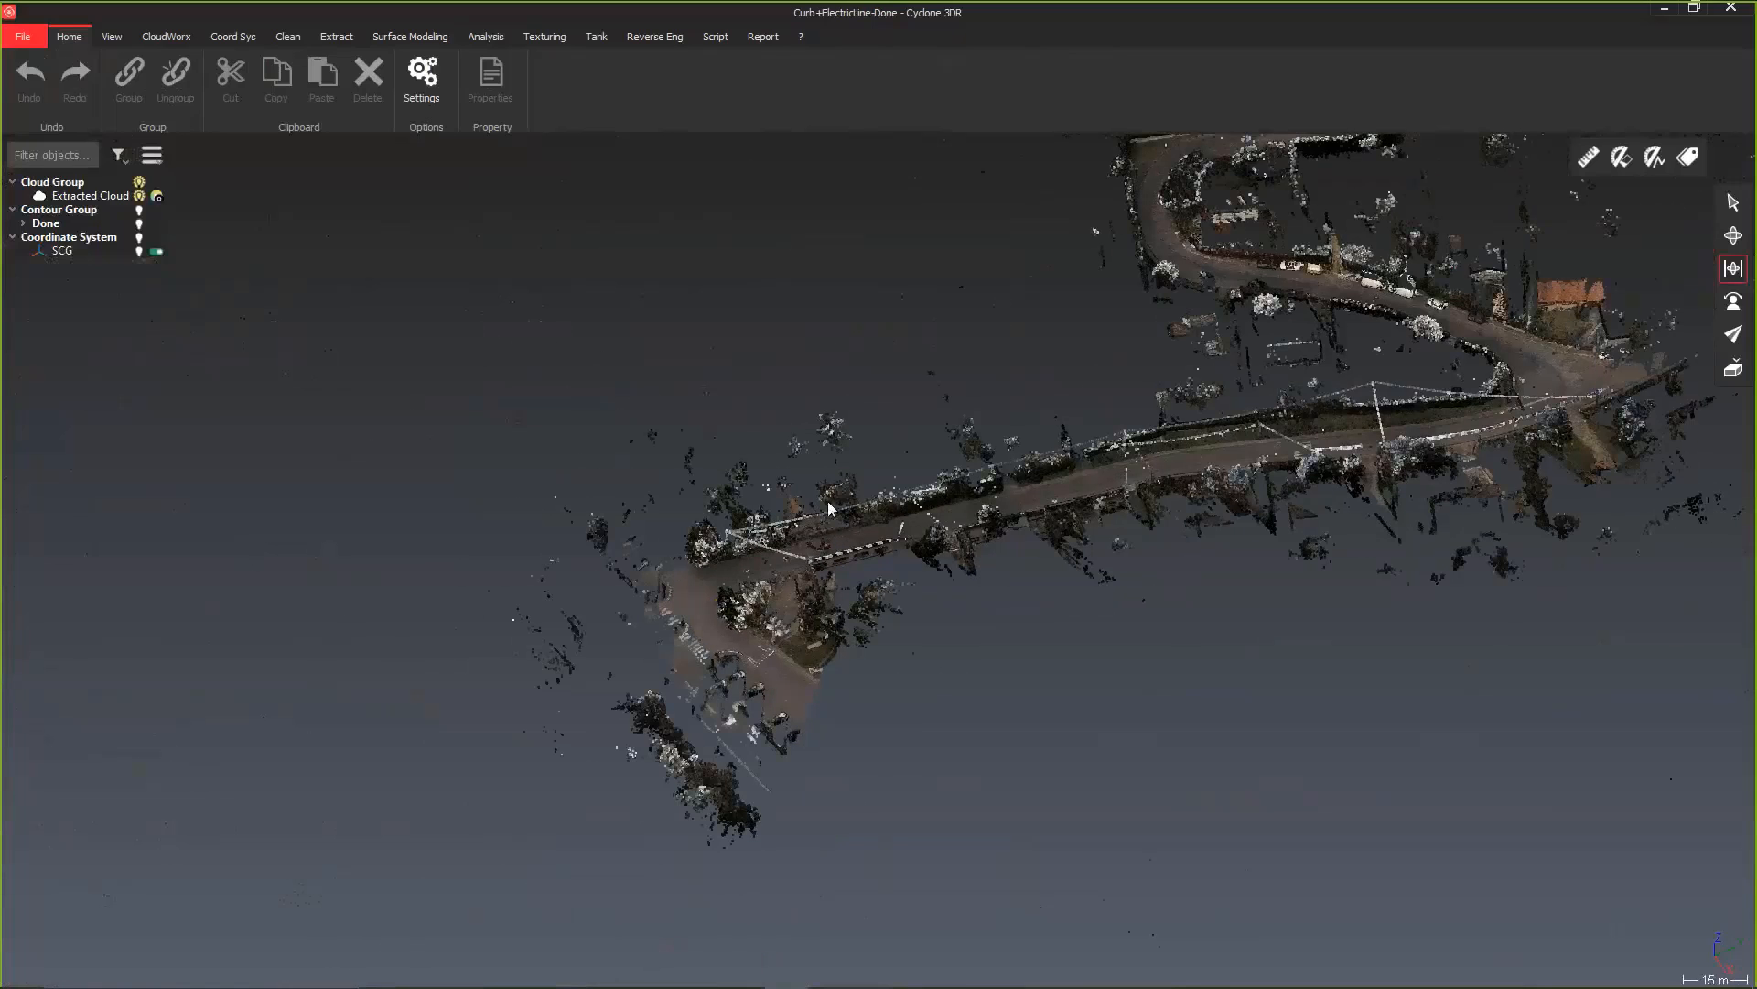
scroll(830, 509, "up", 2)
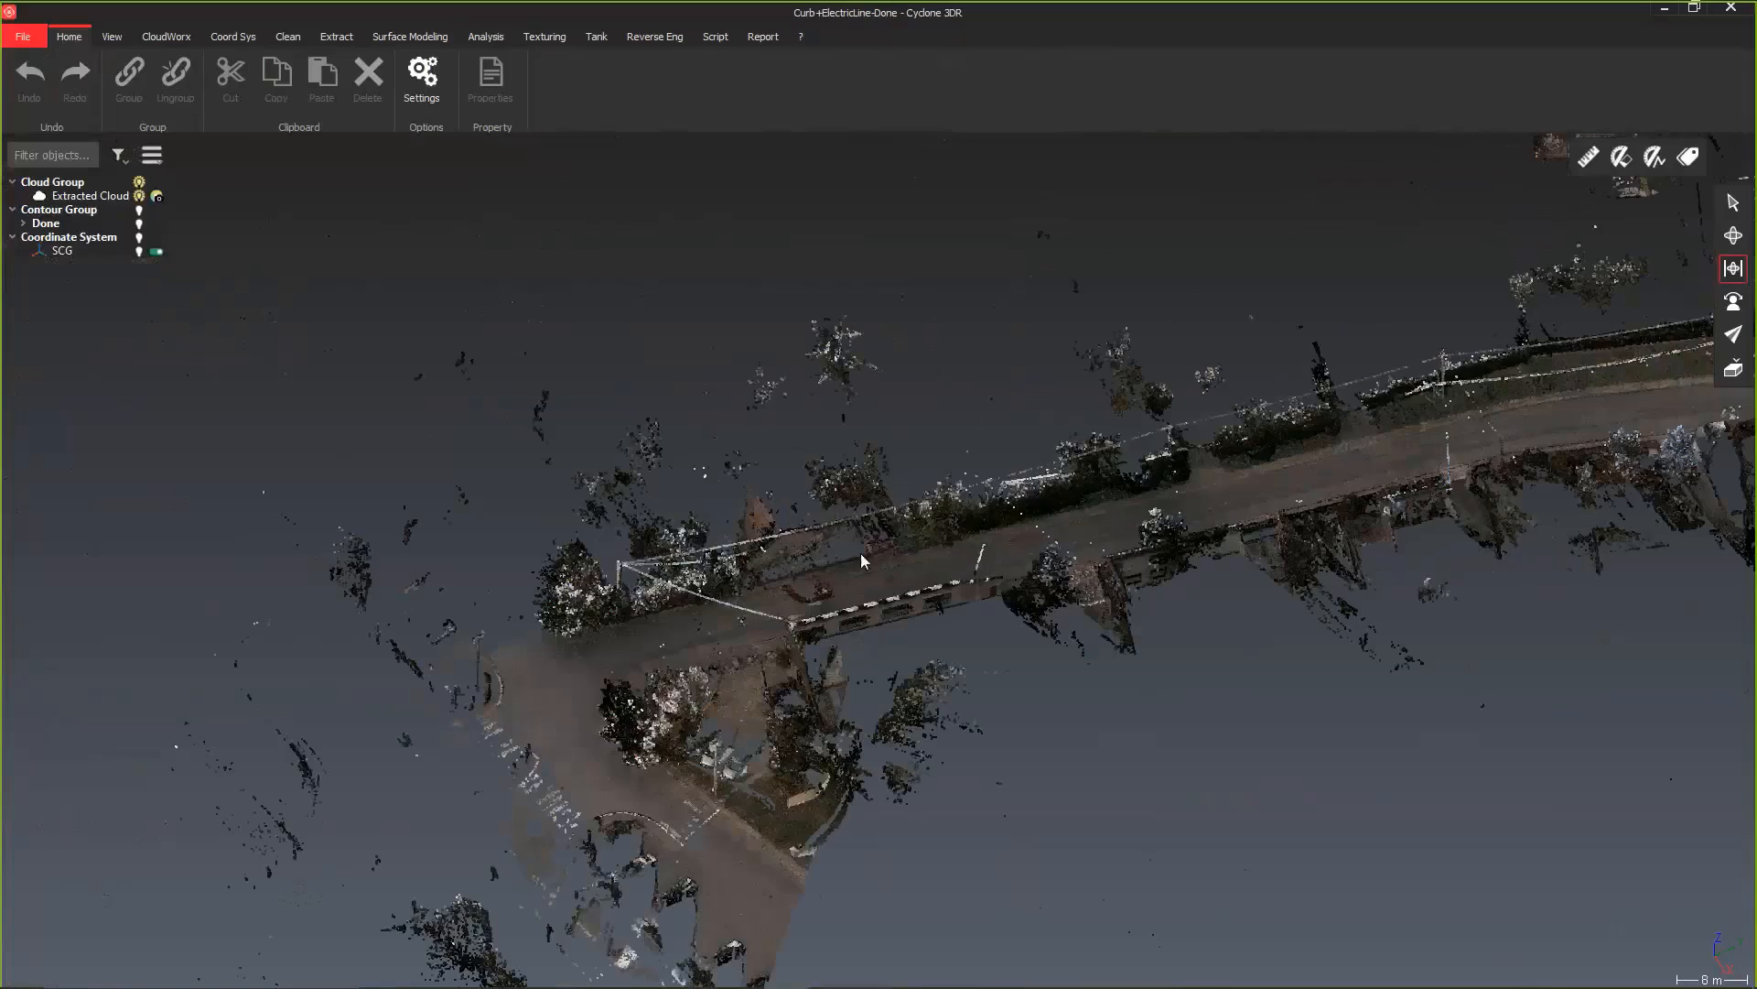
scroll(861, 555, "up", 5)
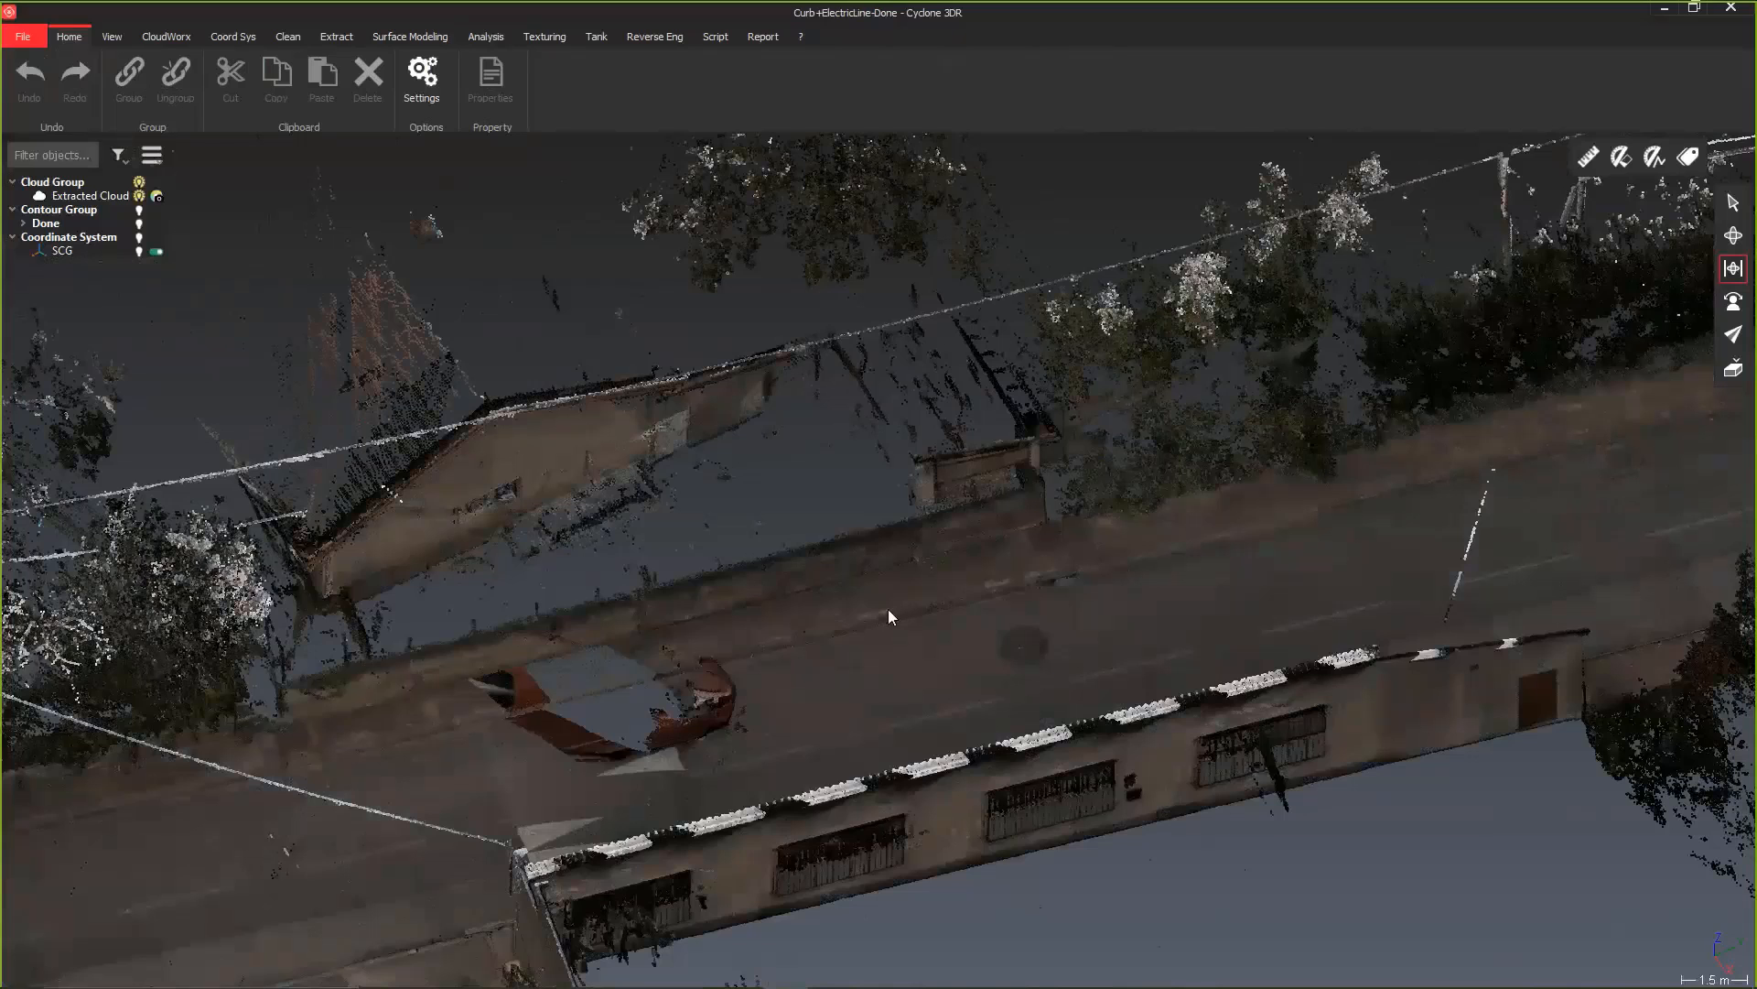
scroll(869, 630, "up", 5)
scroll(742, 666, "up", 2)
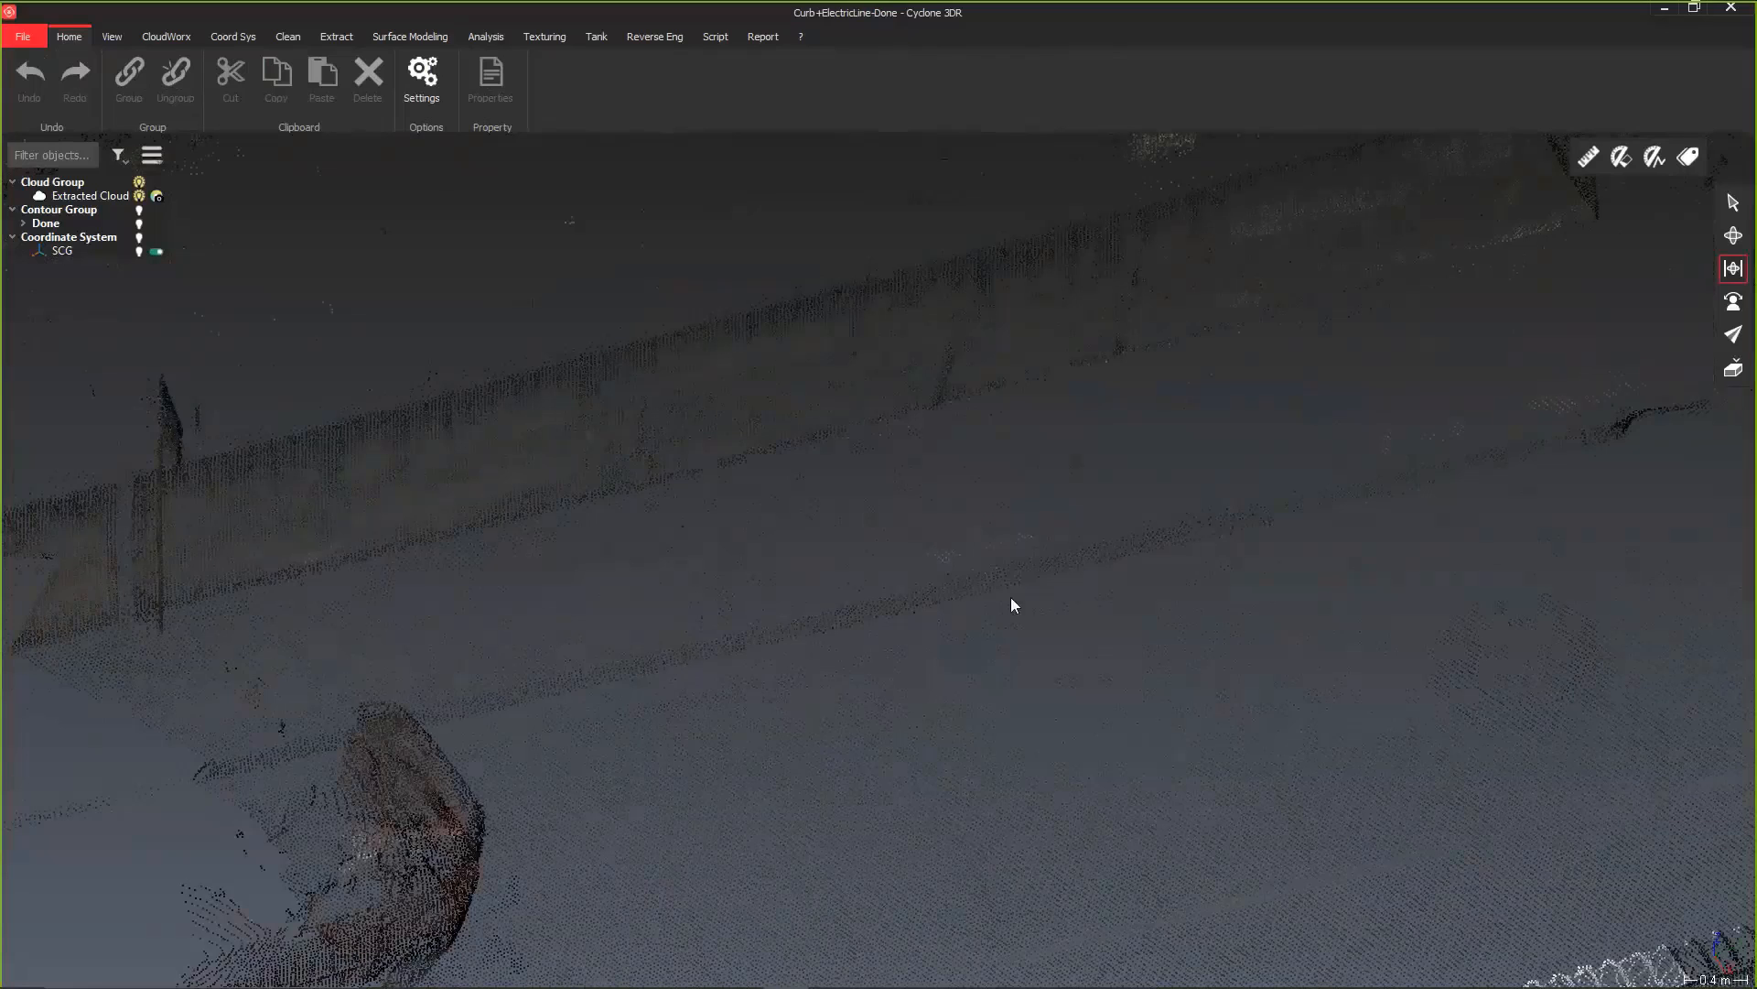
scroll(723, 639, "down", 4)
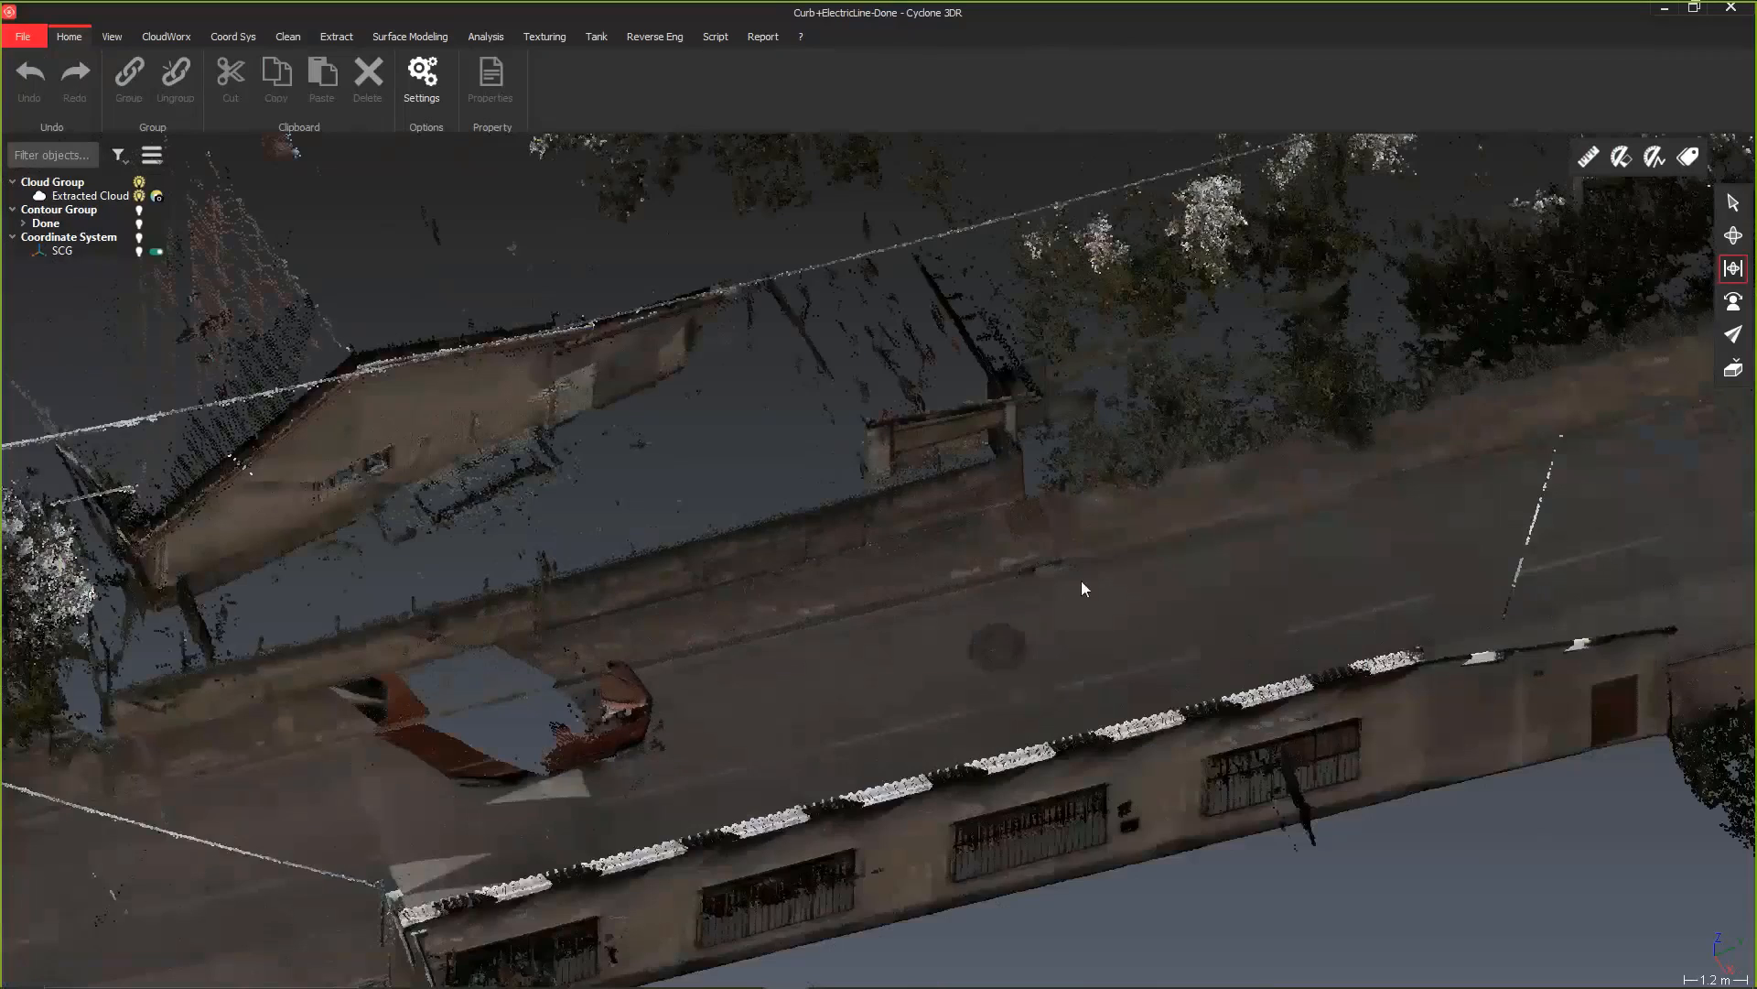
left_click_drag(1144, 586, 1426, 464)
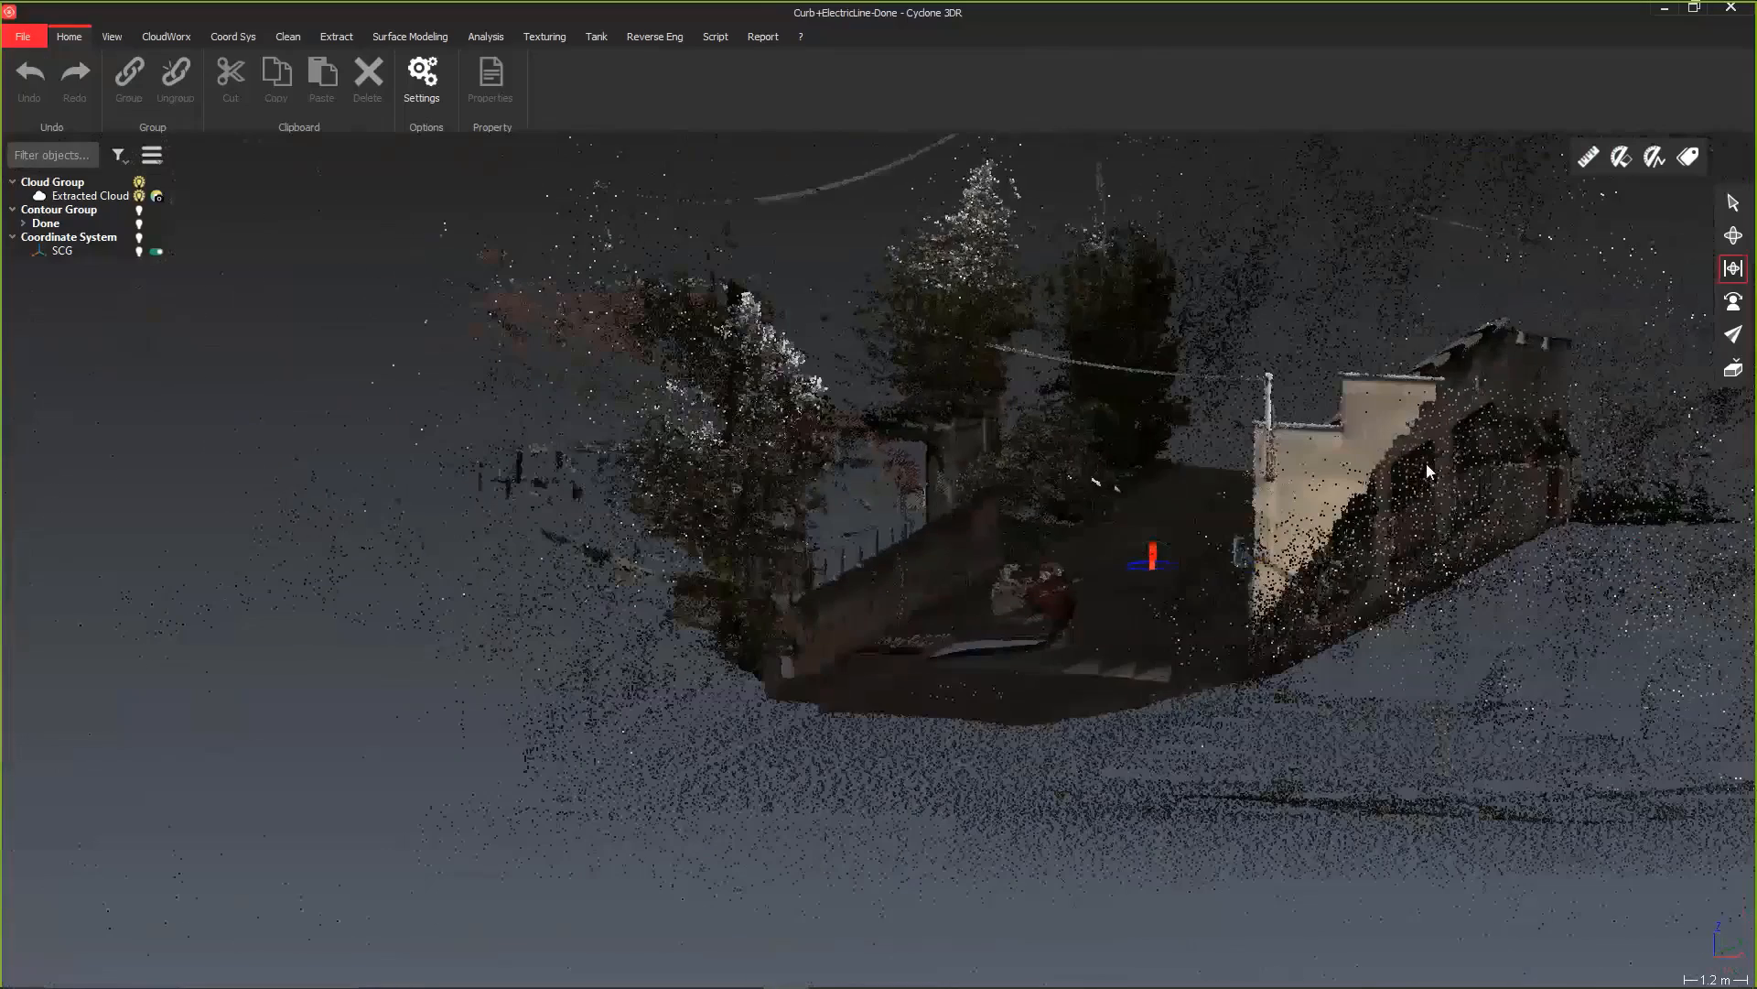
scroll(1144, 530, "up", 6)
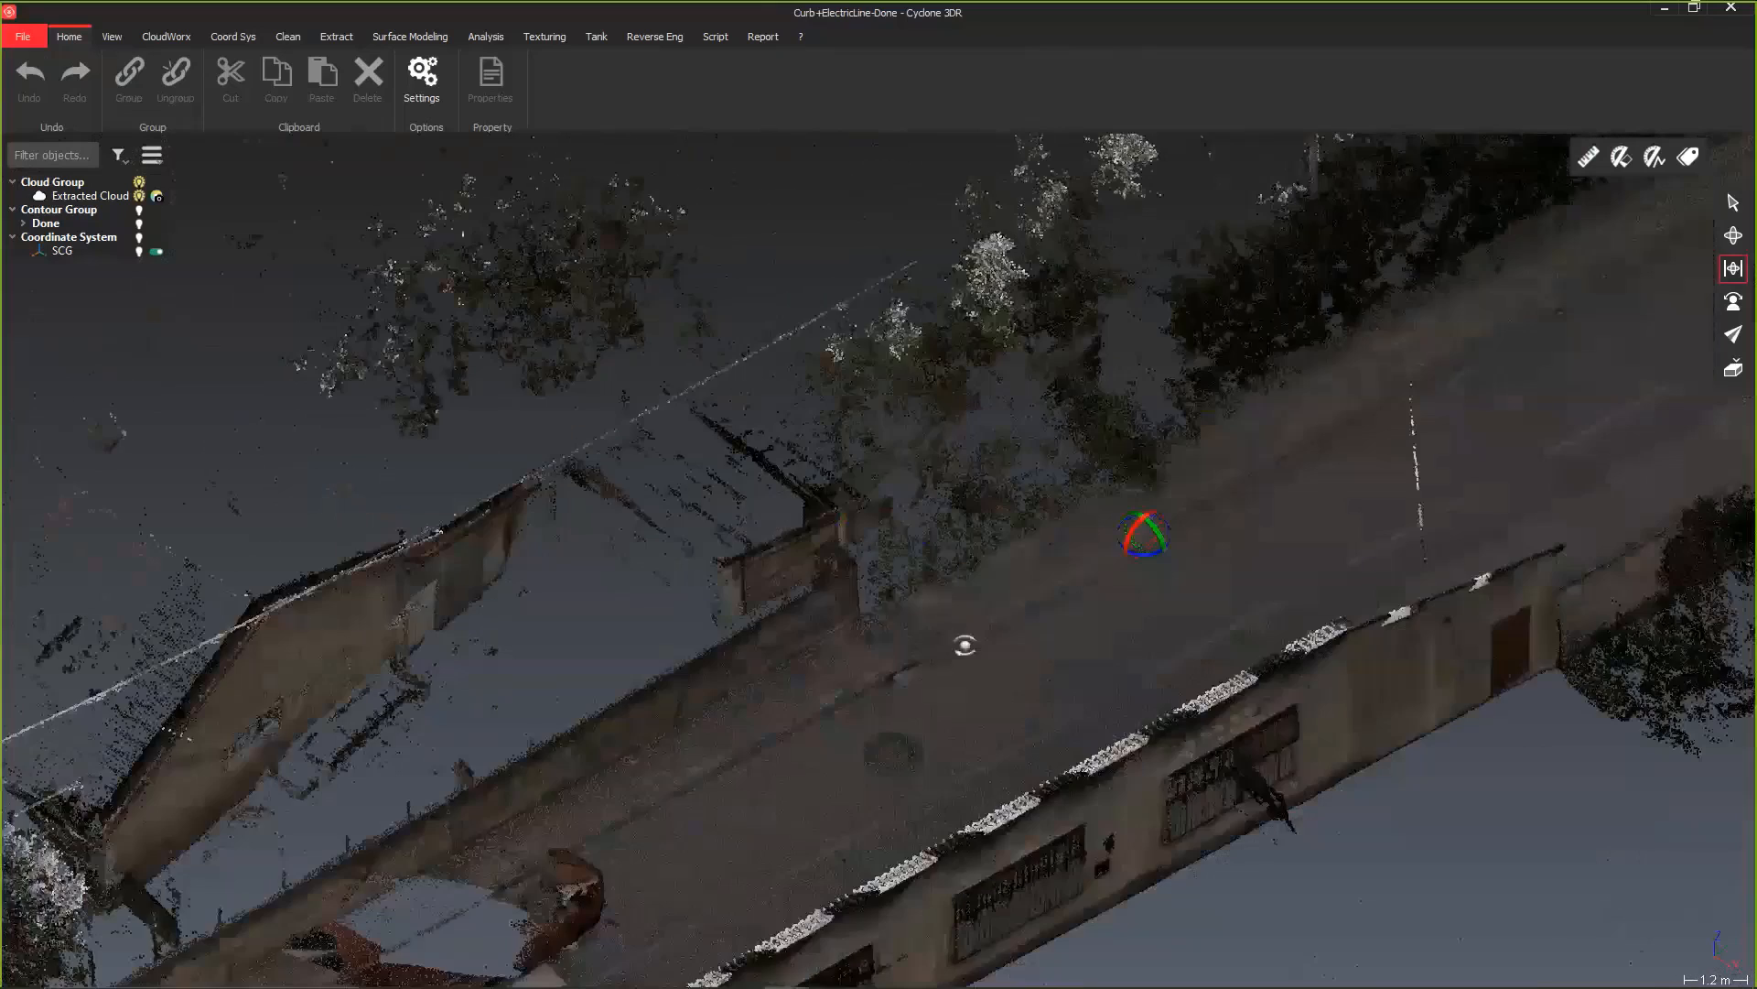
scroll(685, 798, "up", 6)
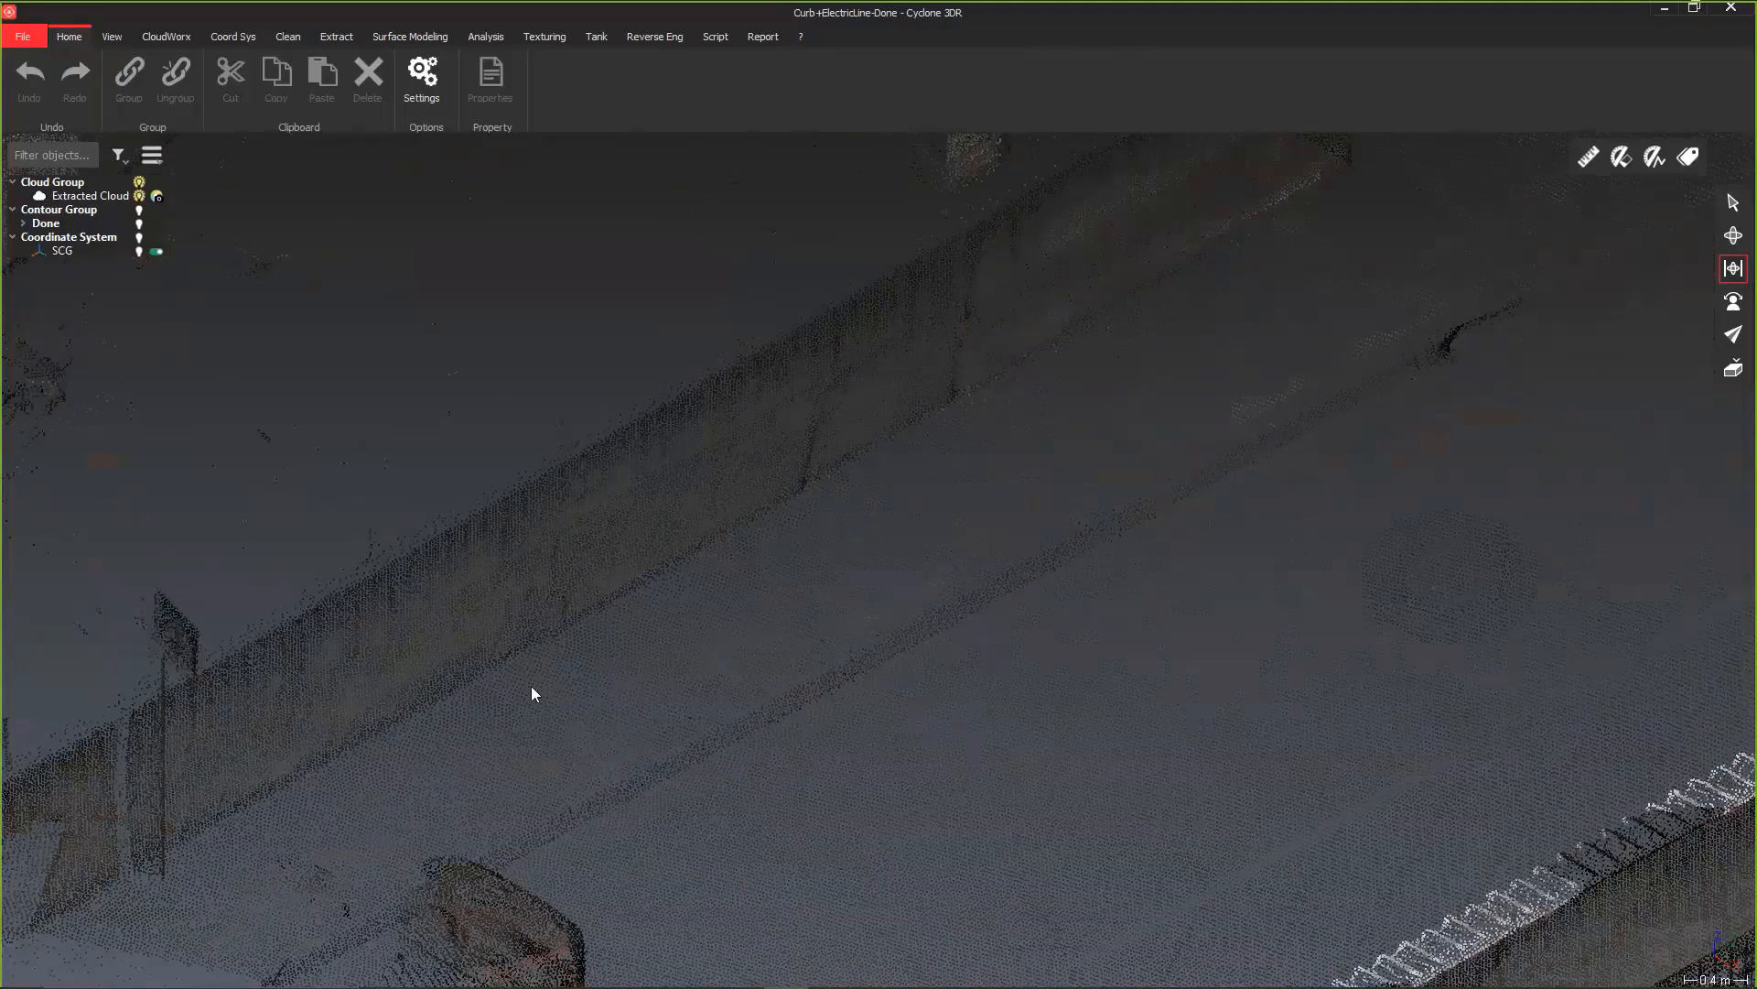
Step: Draw a two-point polyline on the point cloud along the curb beside the road to mark the extraction start and direction
left_click(718, 38)
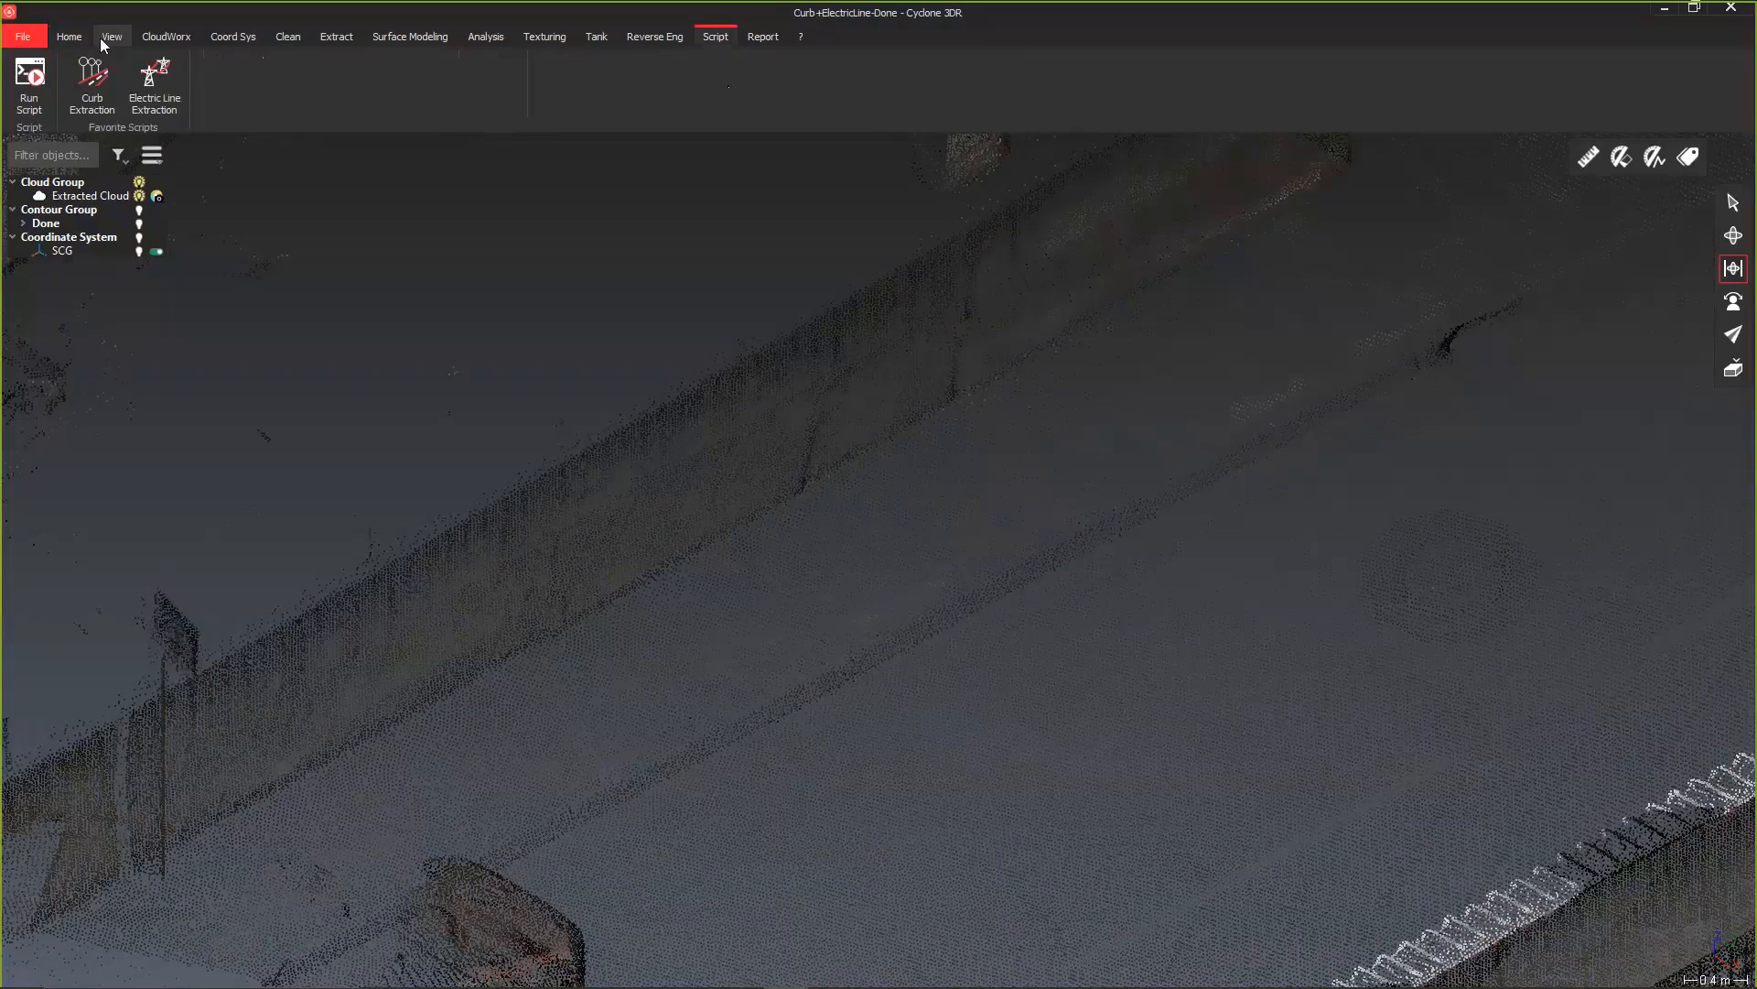
left_click(335, 38)
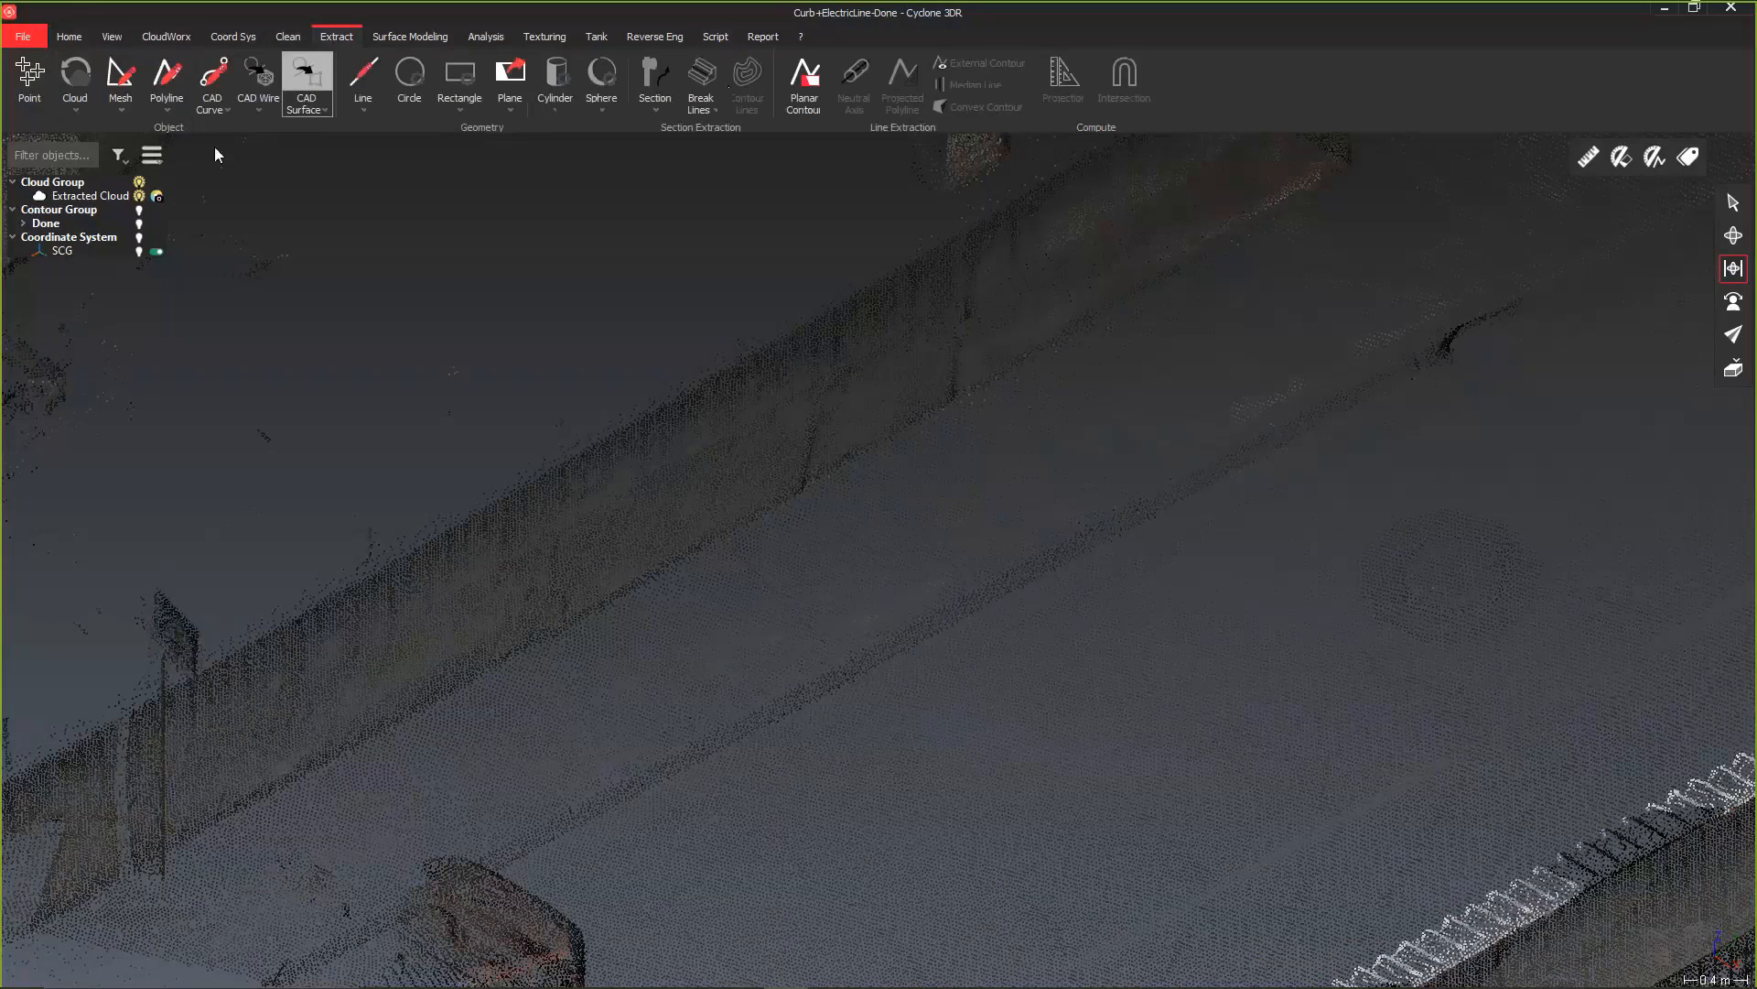
left_click(160, 103)
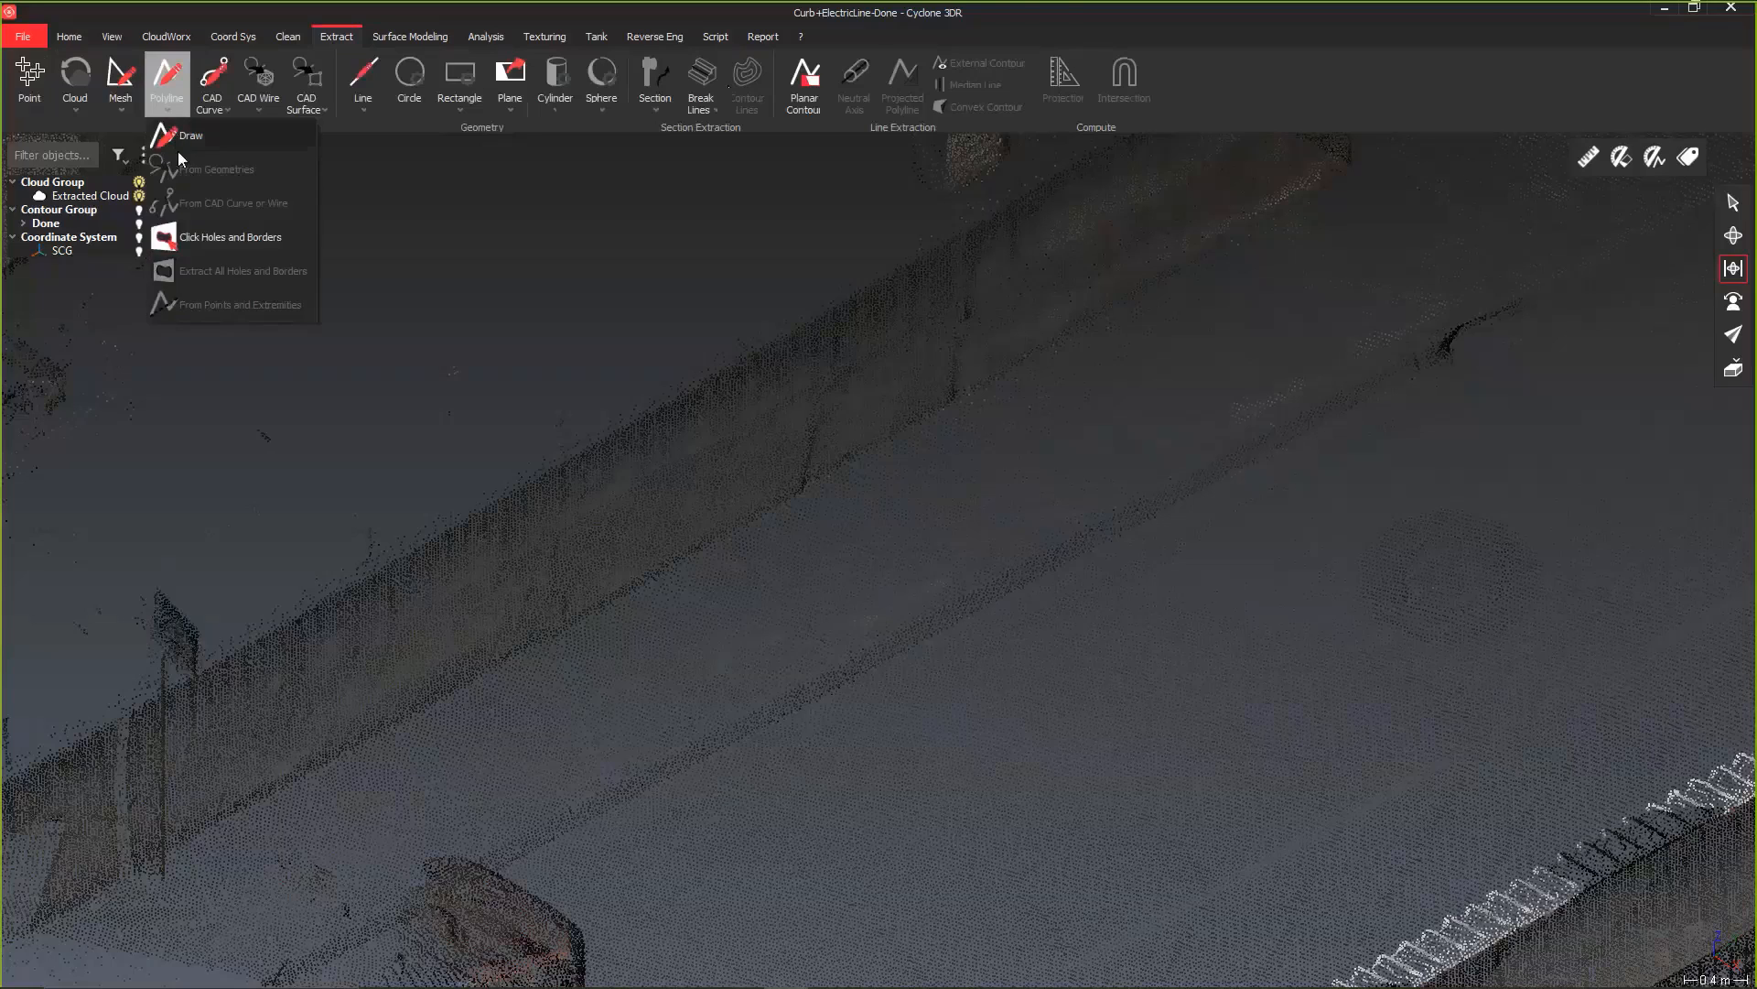
left_click(177, 148)
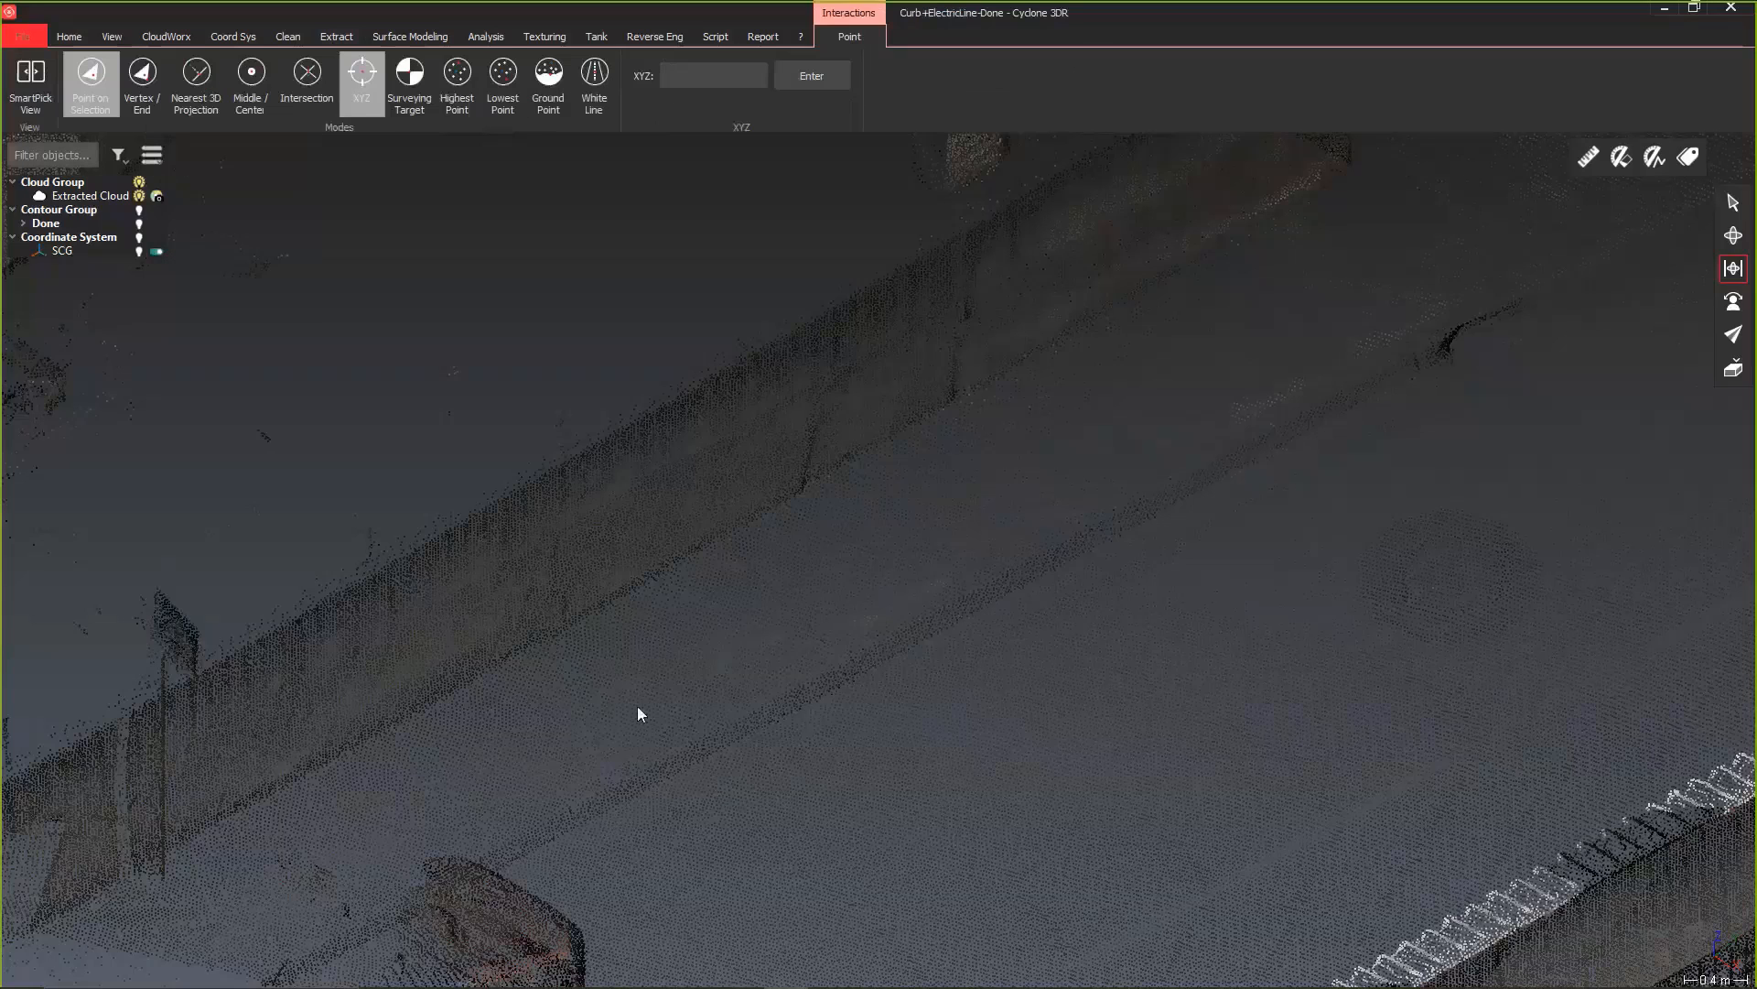
left_click(1733, 202)
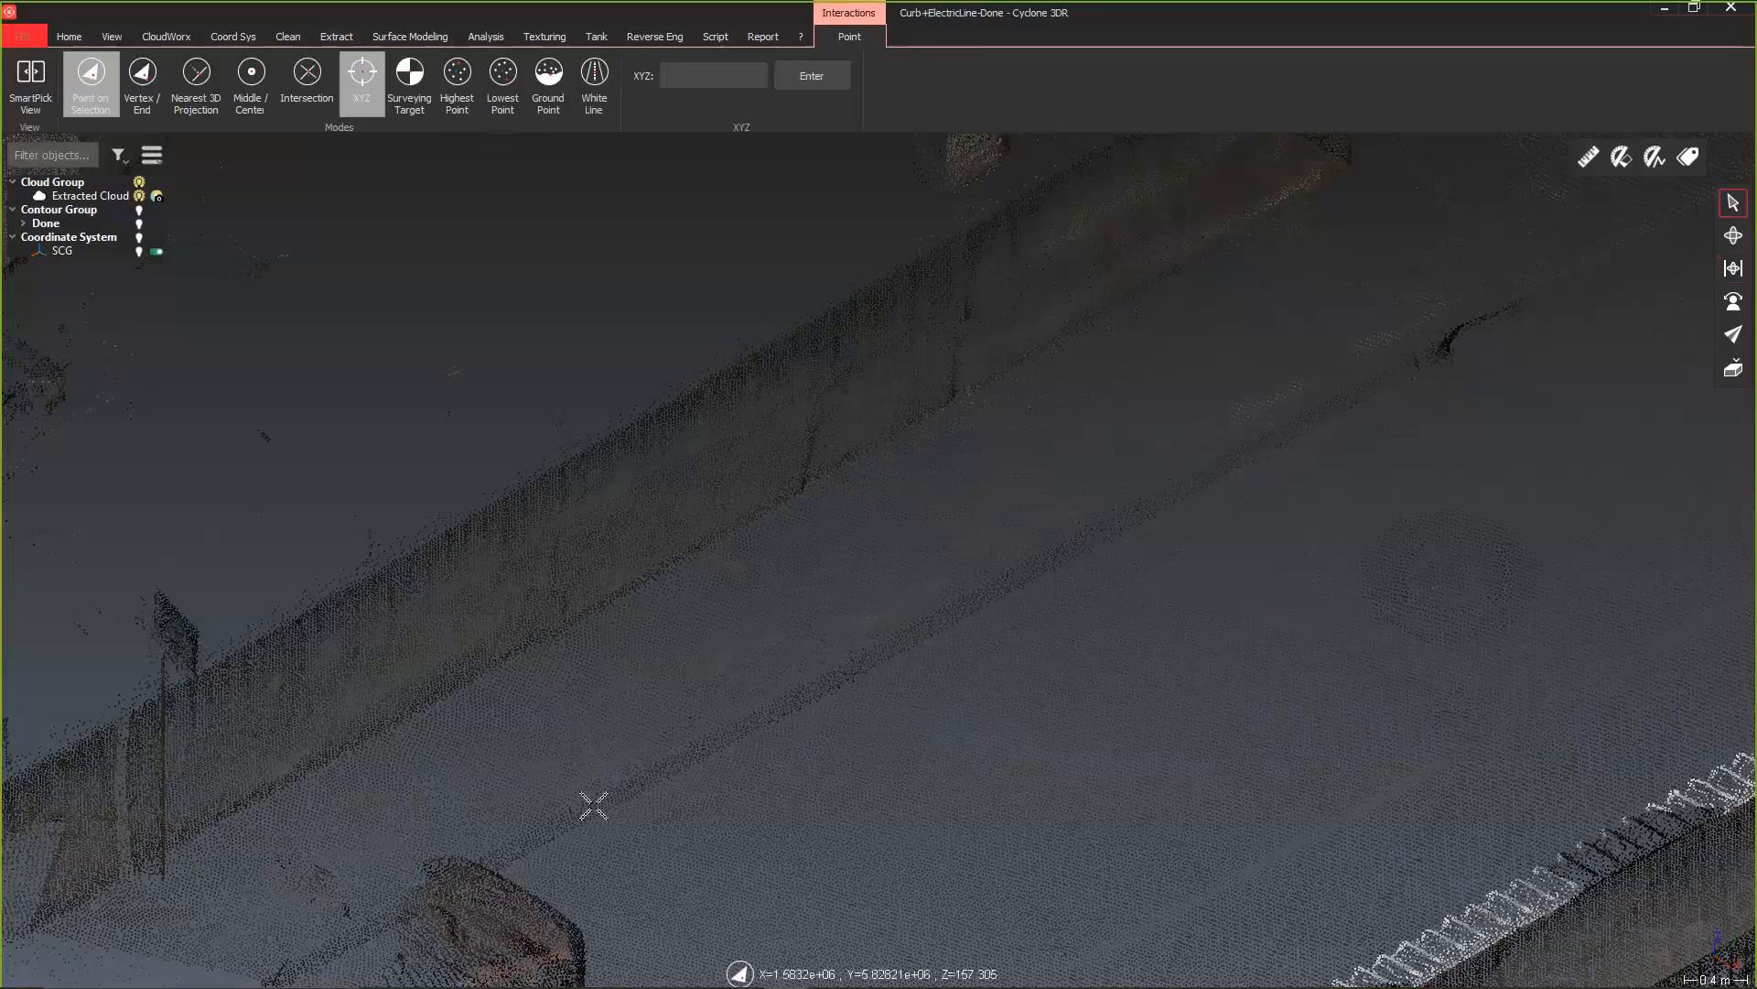
scroll(593, 806, "up", 2)
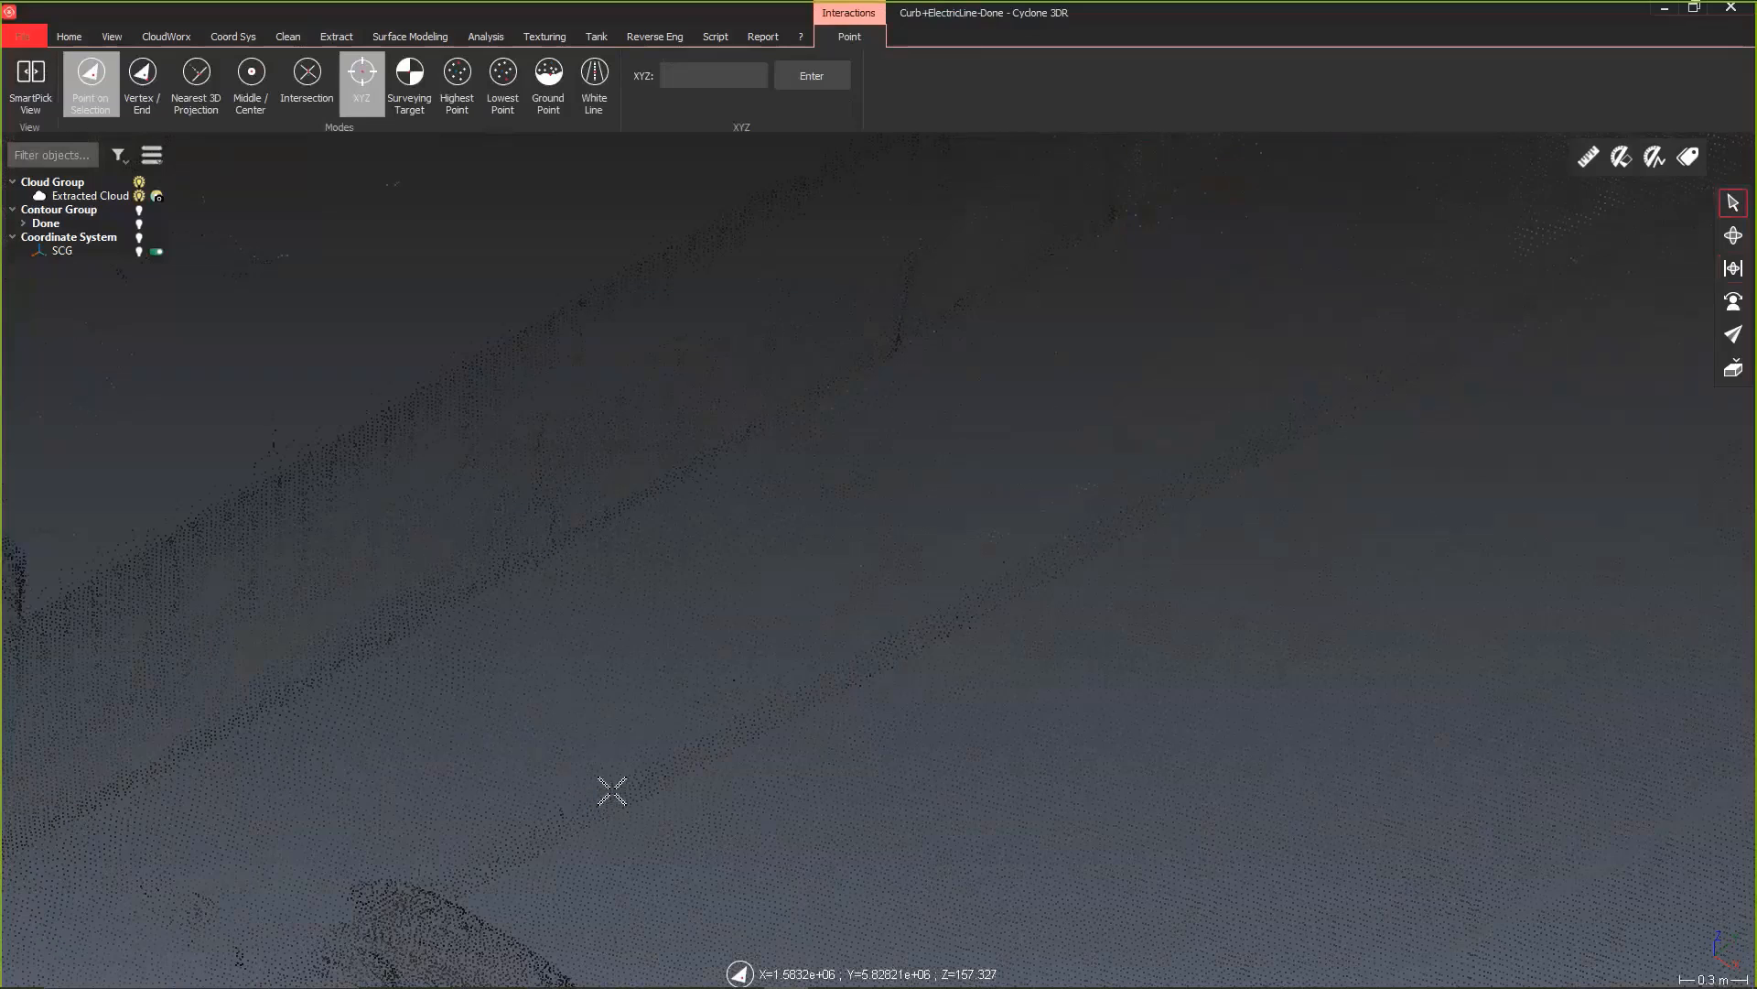
left_click(610, 789)
left_click(793, 697)
key("Return")
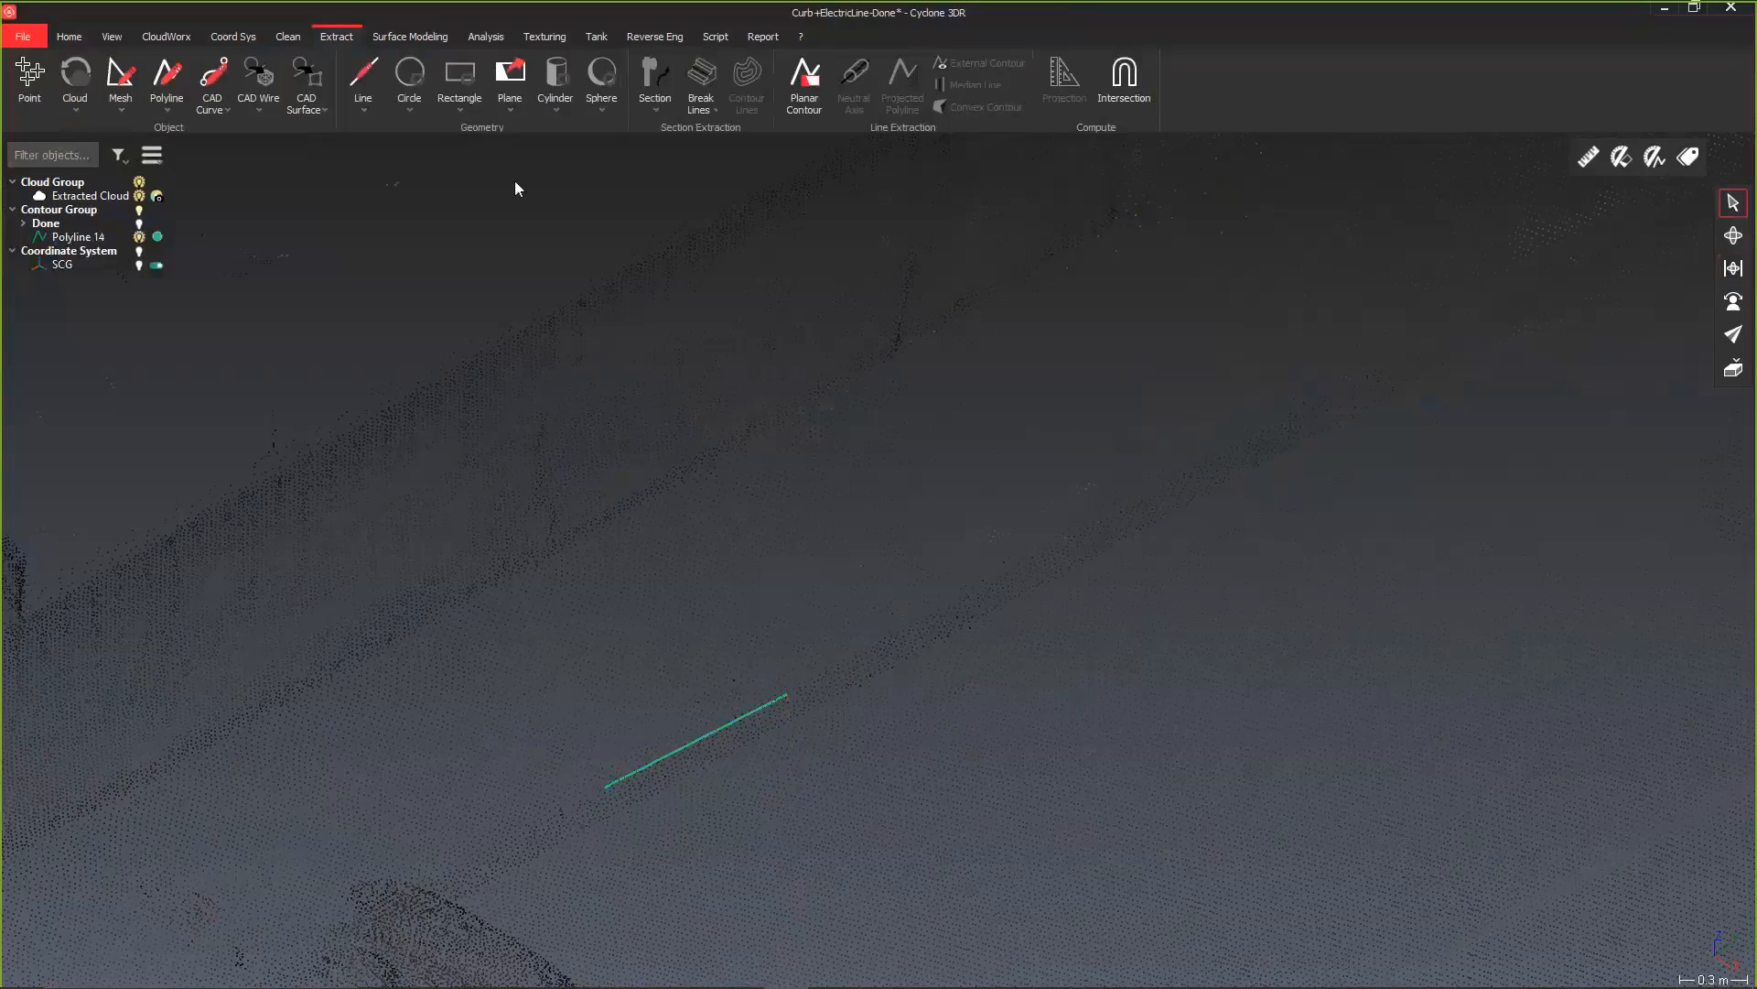
Step: Try to run the Curb Extraction script with its preset parameters without selecting a guide polyline
left_click(717, 39)
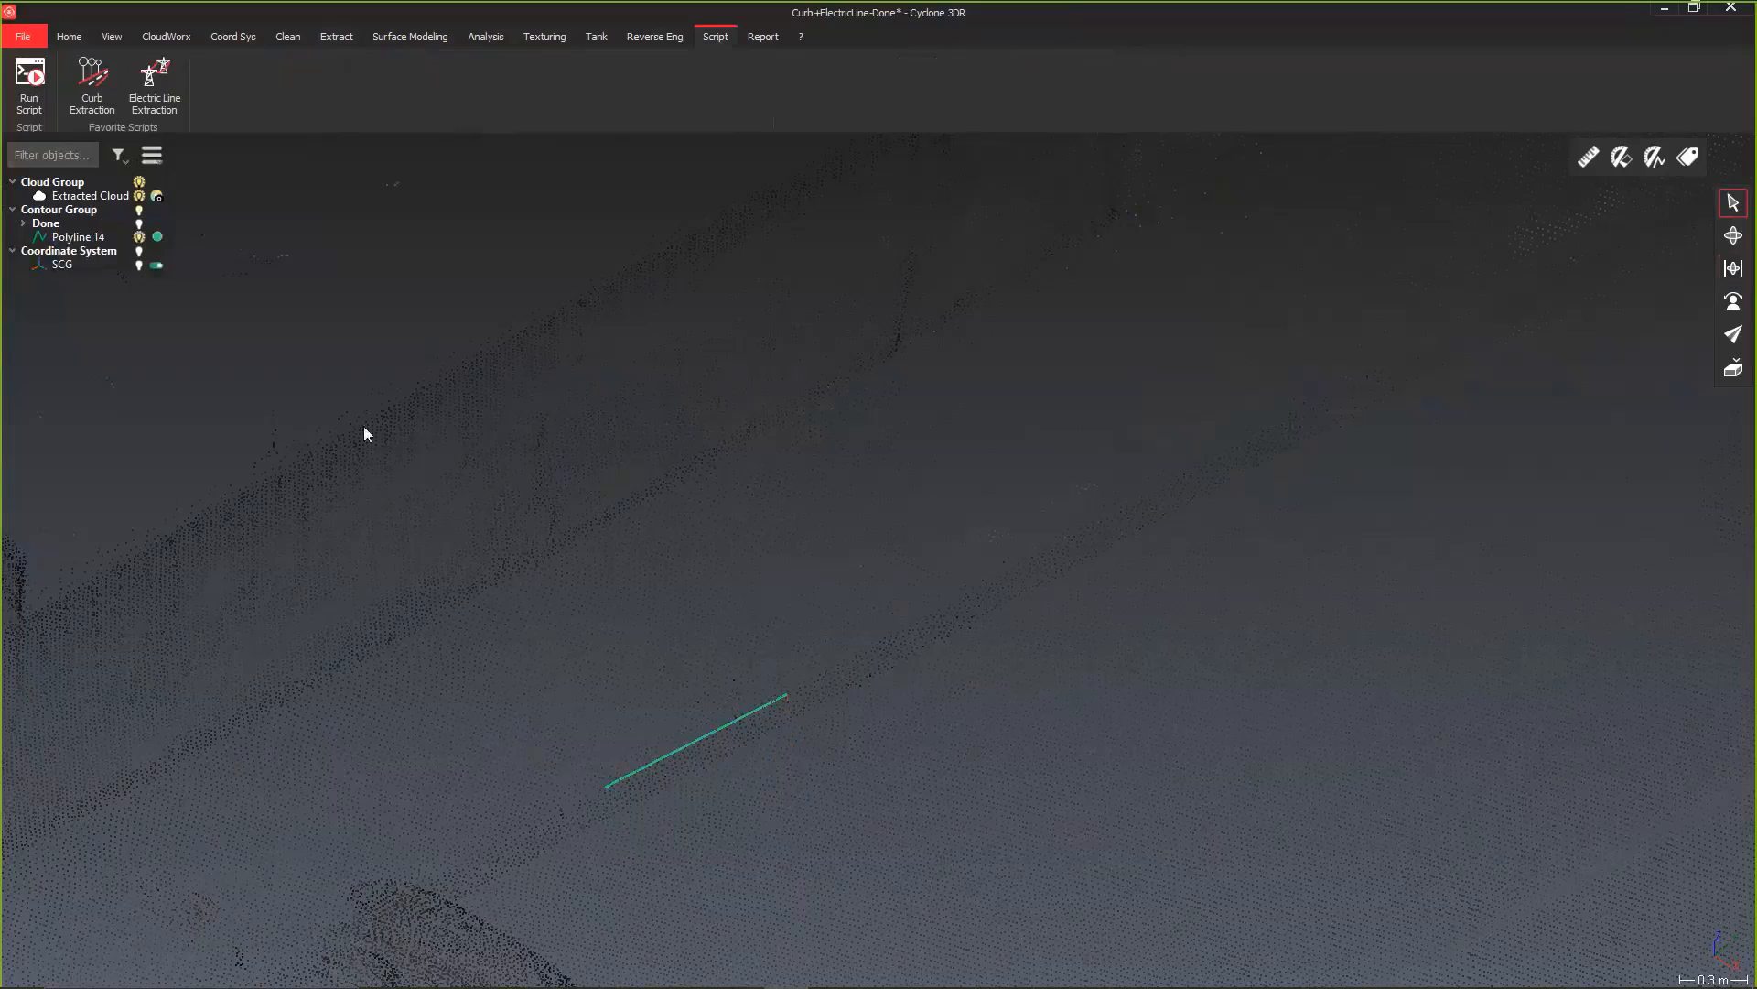
left_click(92, 78)
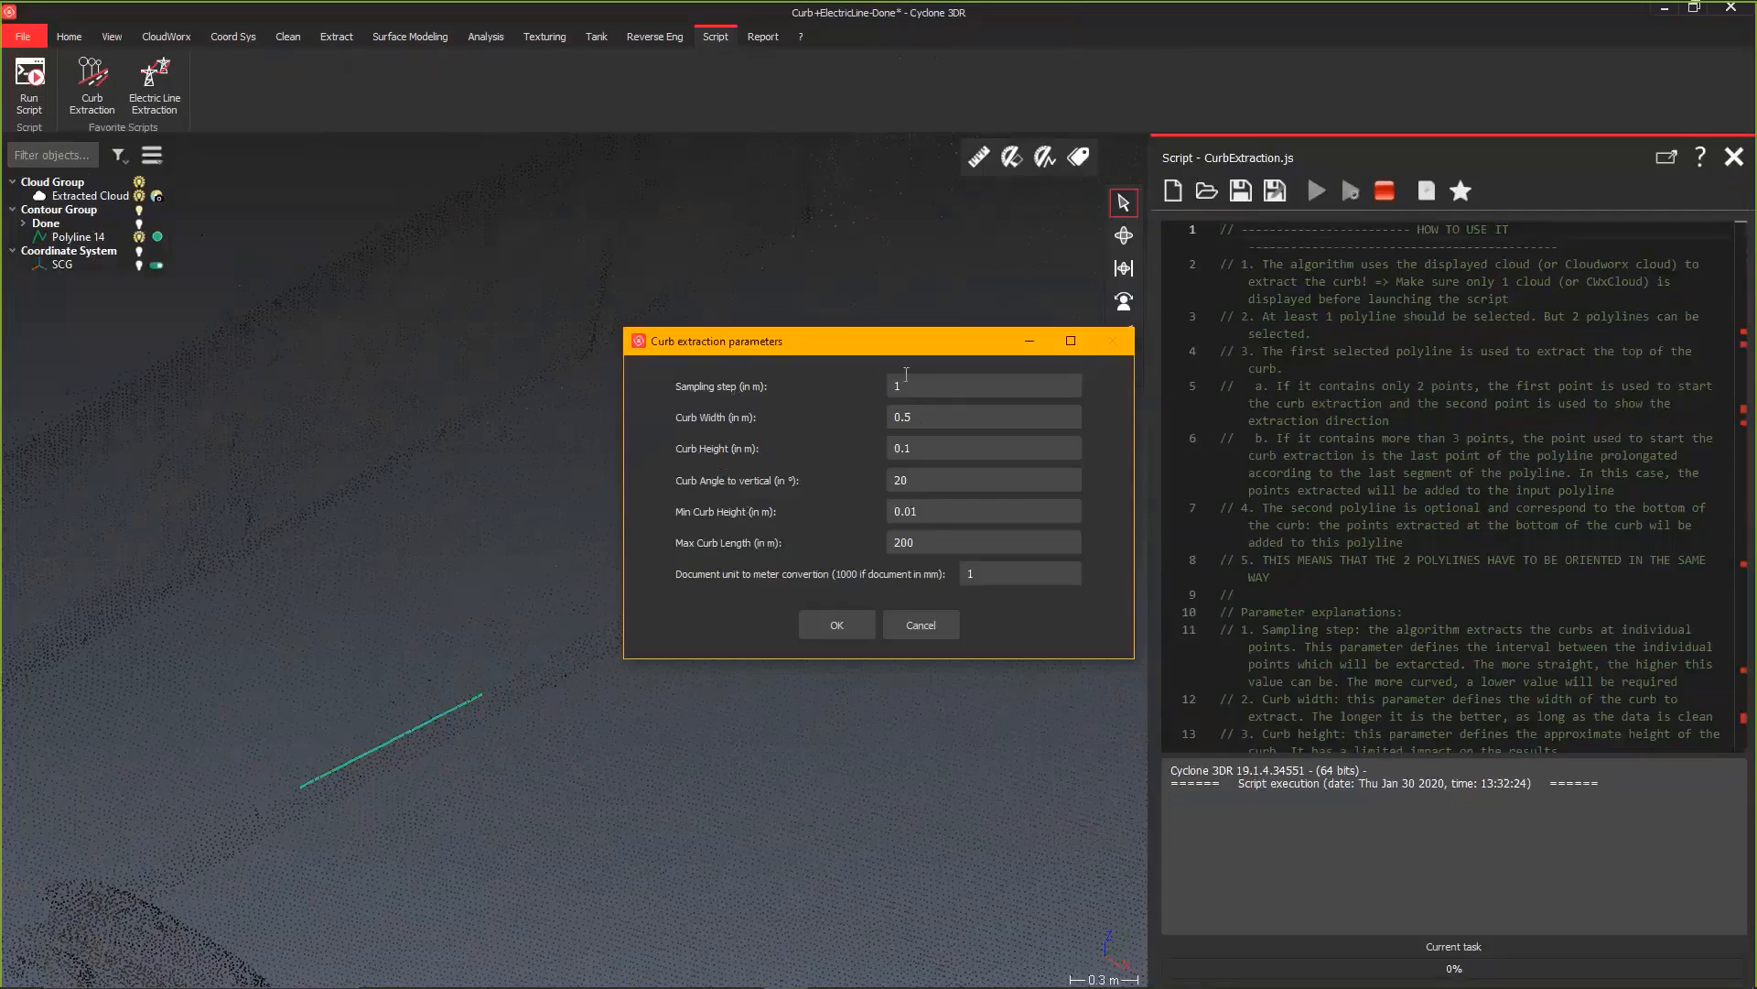
left_click(836, 624)
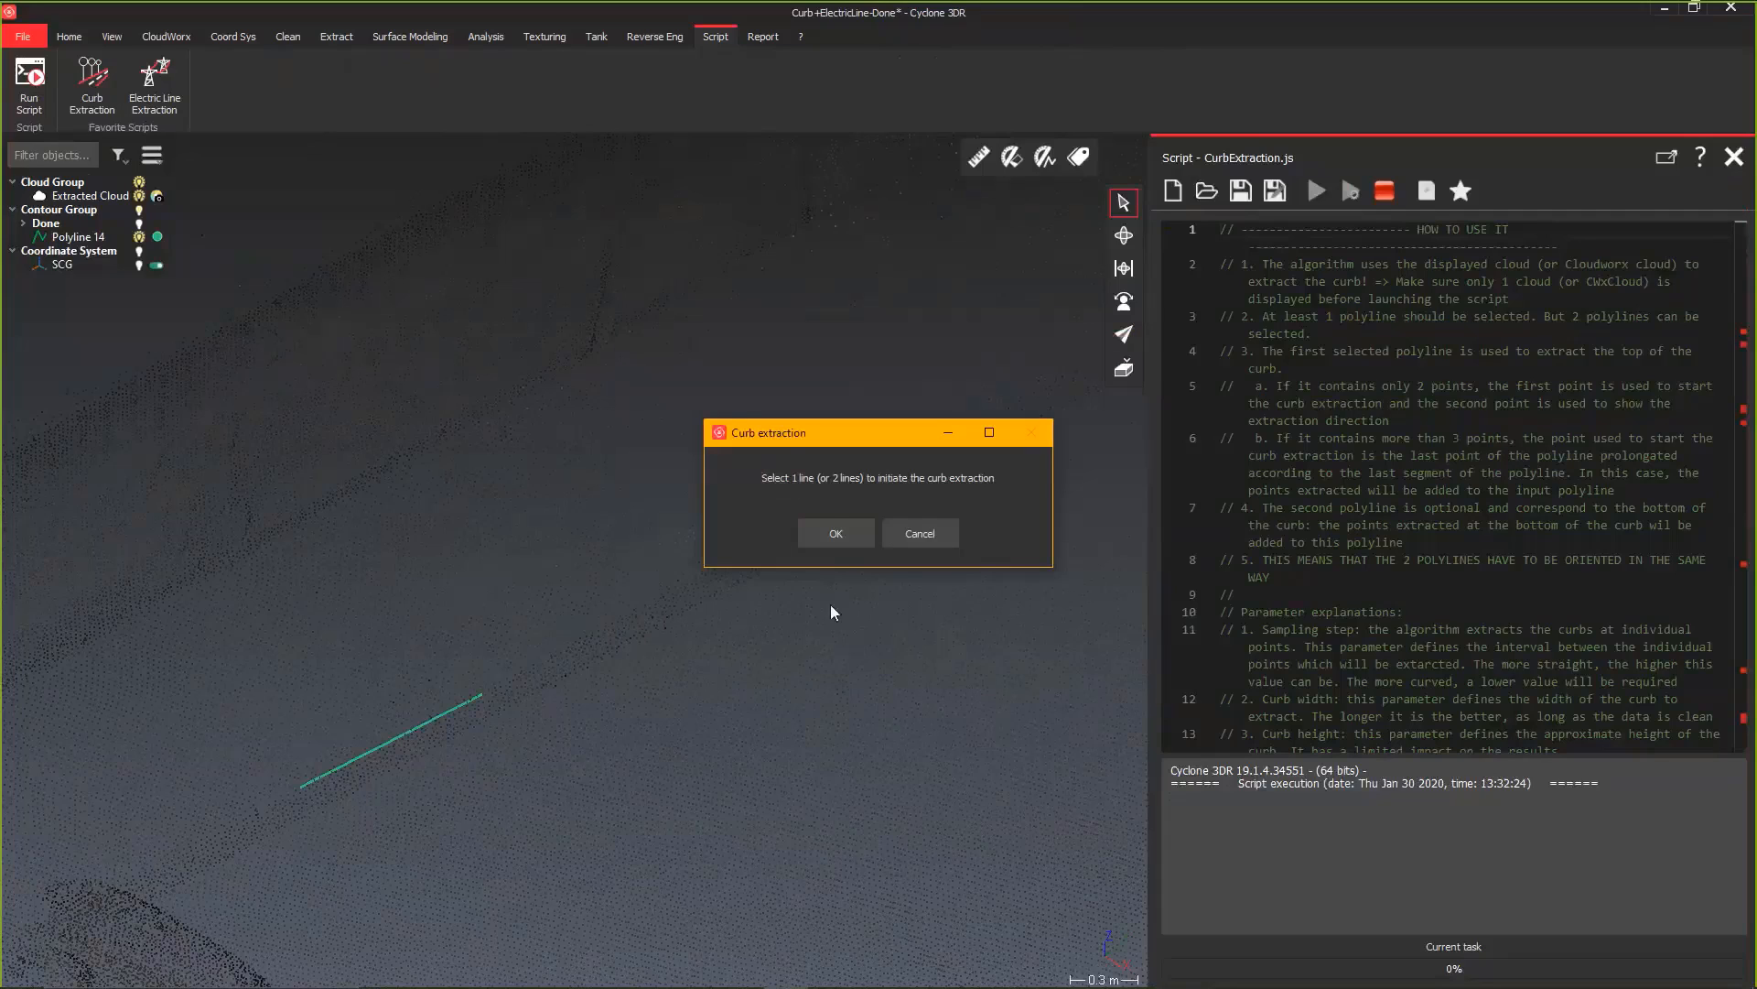
left_click(836, 539)
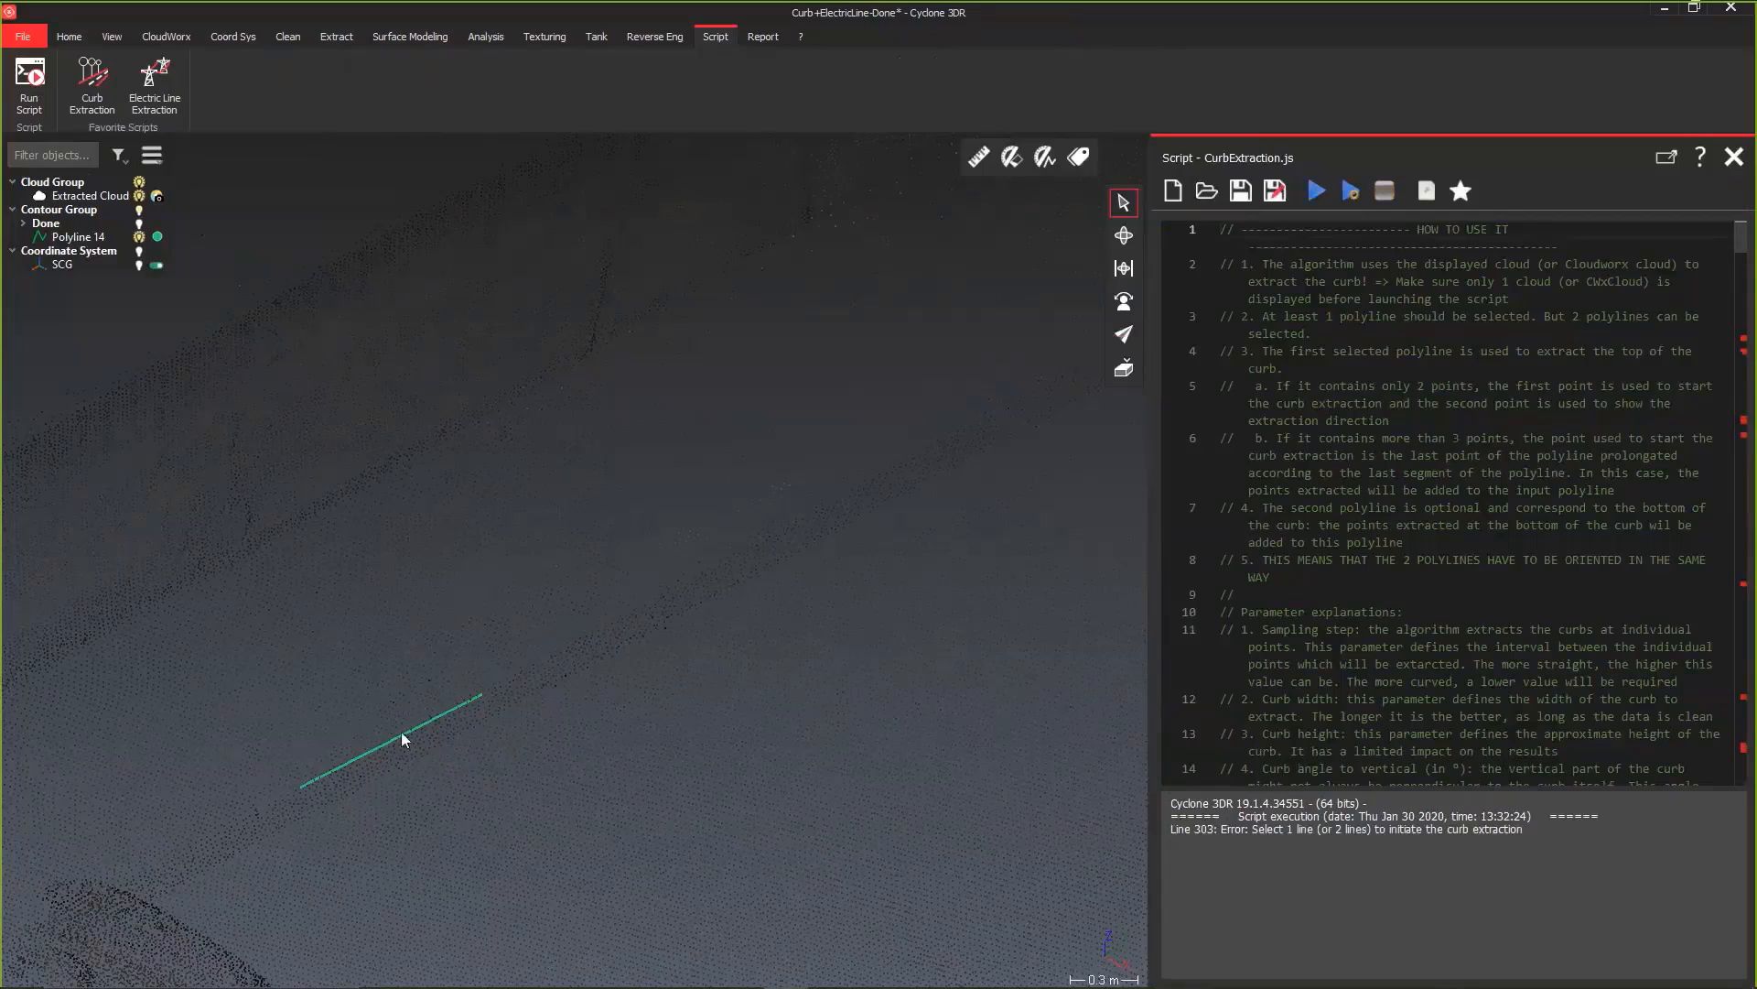
Step: Run Curb Extraction on the guide polyline with a 1 m sampling step, 0.5 m width and 0.1 m height, and stop it partway along the road
left_click(401, 734)
left_click(91, 80)
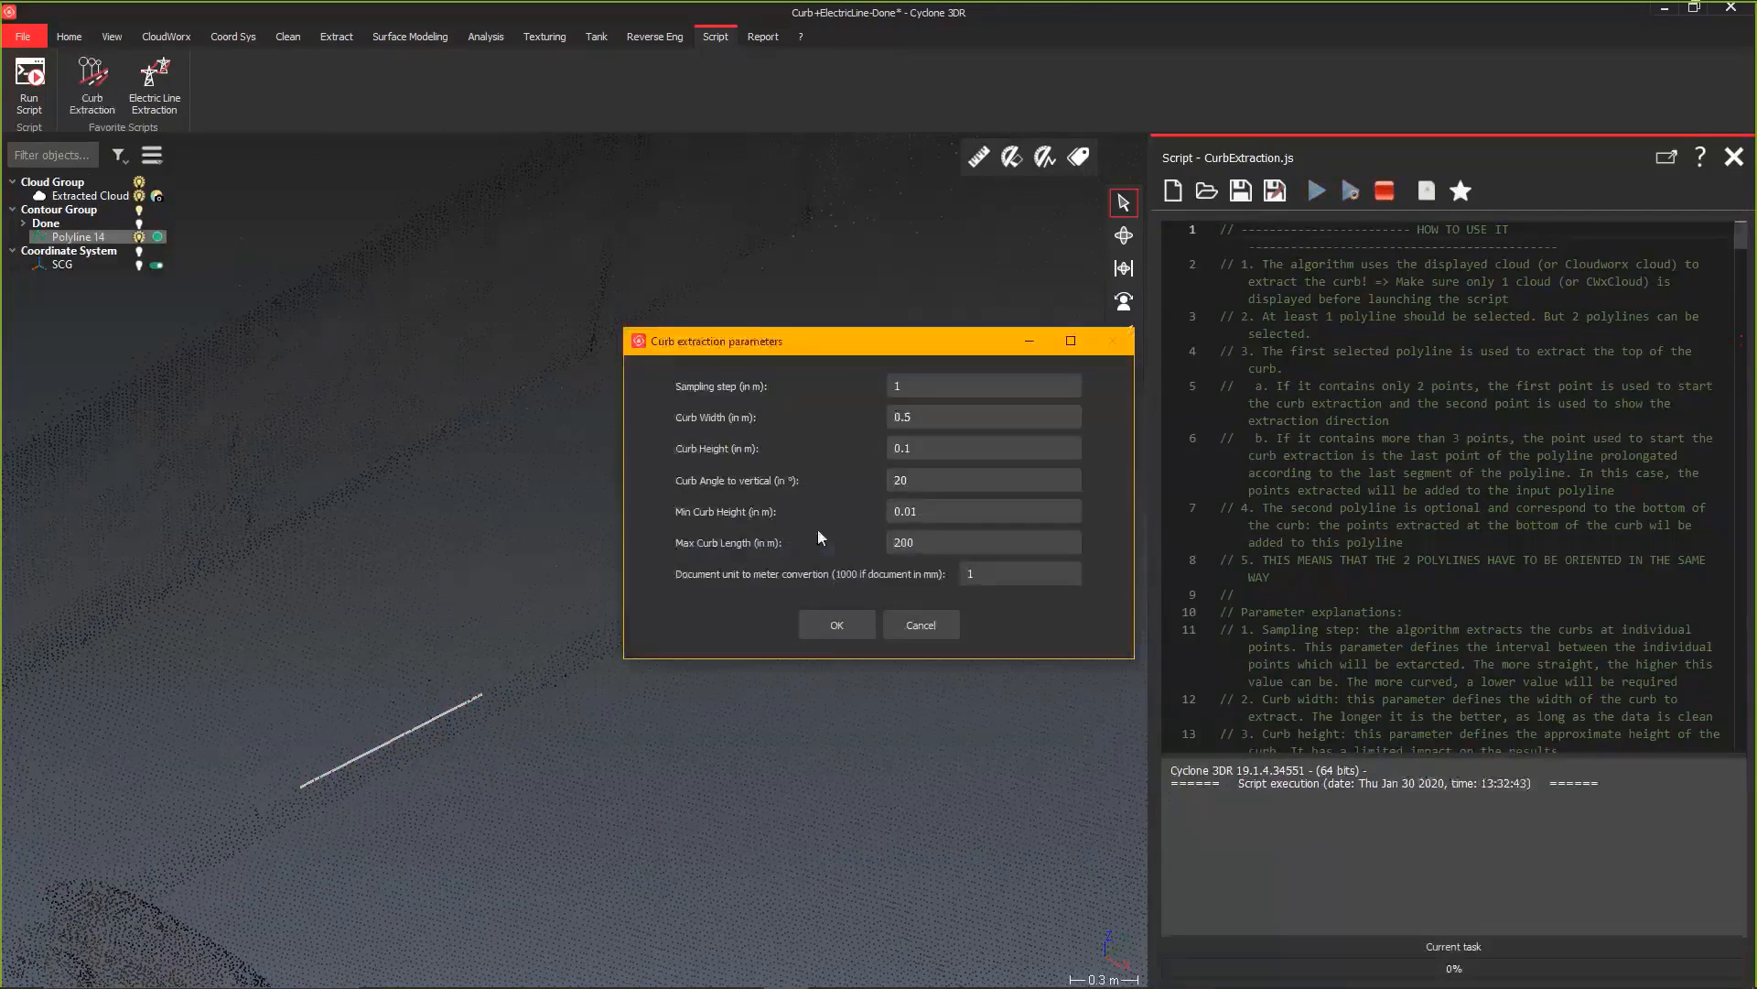
left_click(838, 622)
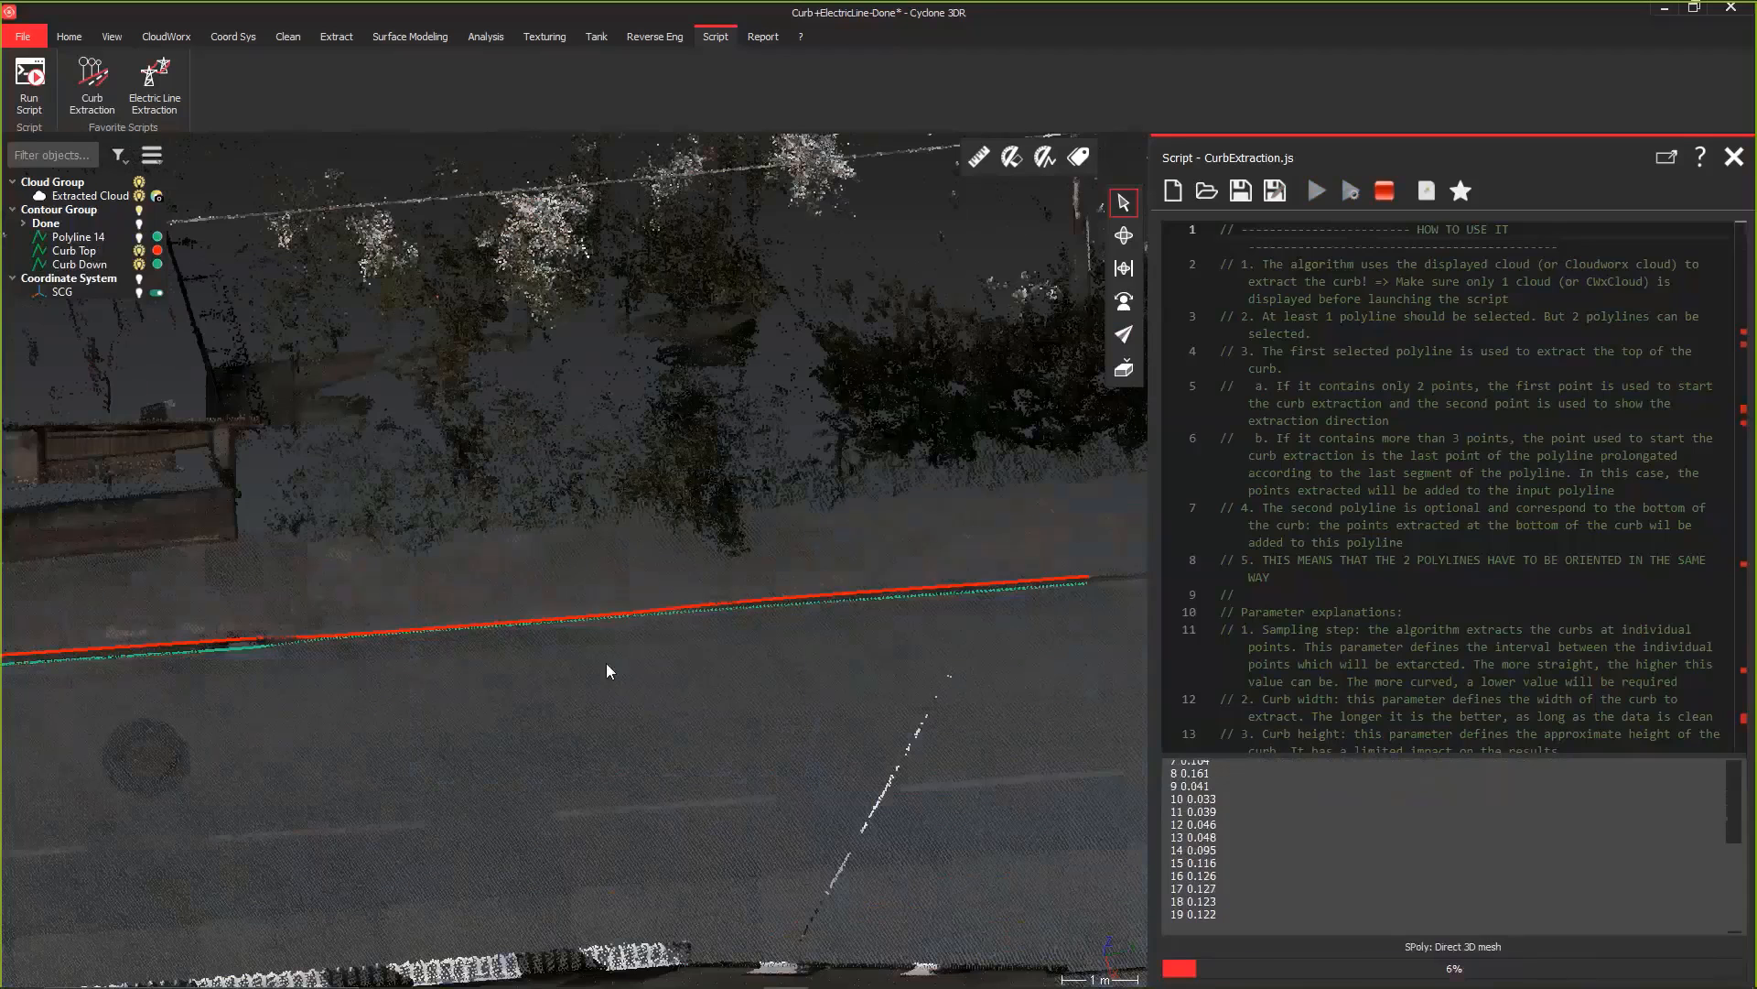
left_click(1386, 190)
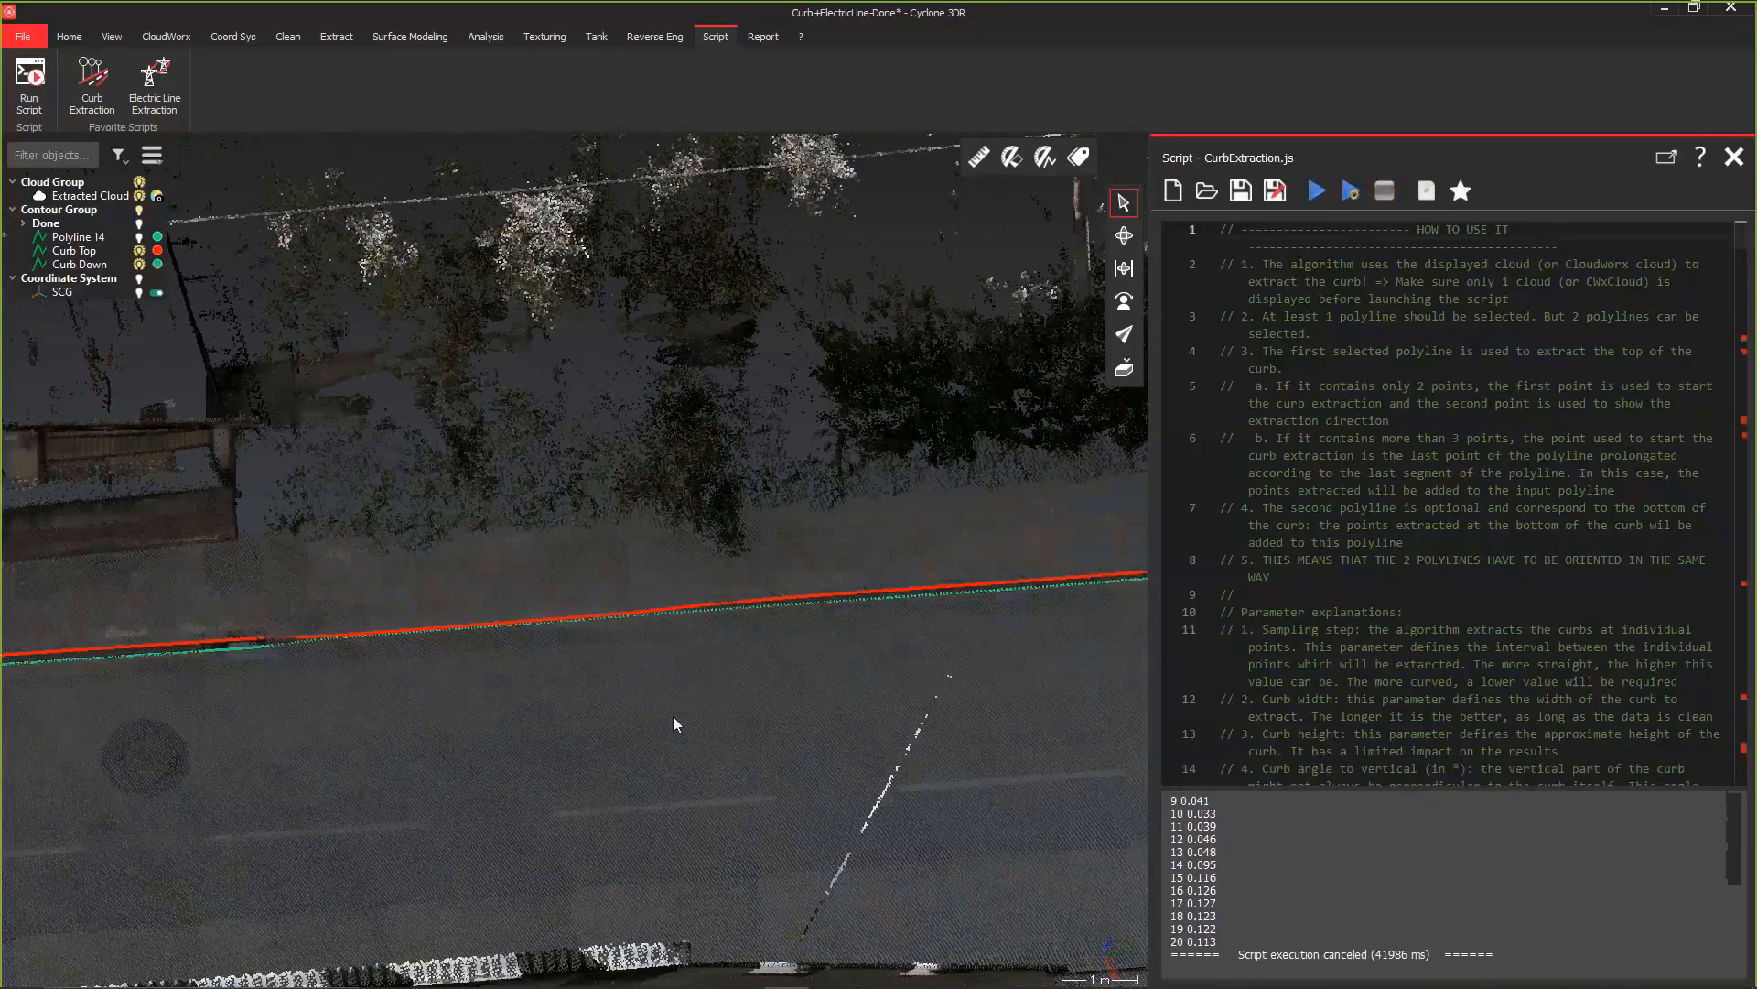
scroll(545, 716, "down", 3)
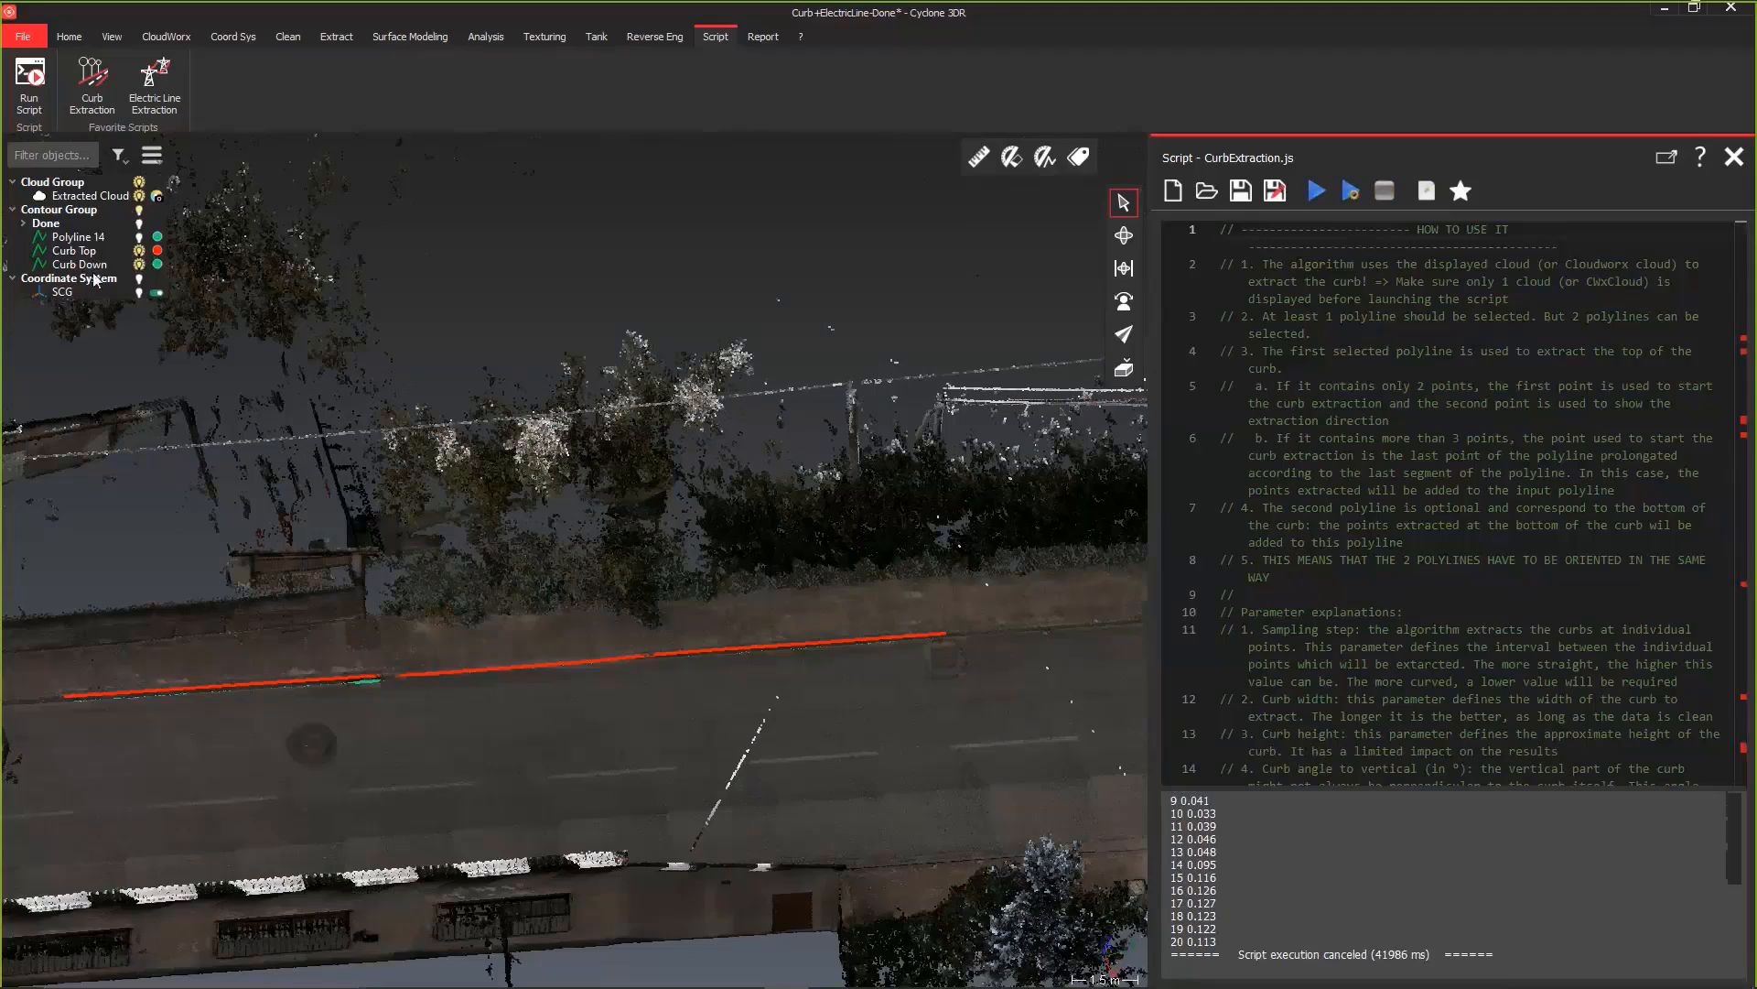
Step: Hide the extracted cloud and send the Curb Top and Curb Down polylines together to AutoCAD
left_click(139, 196)
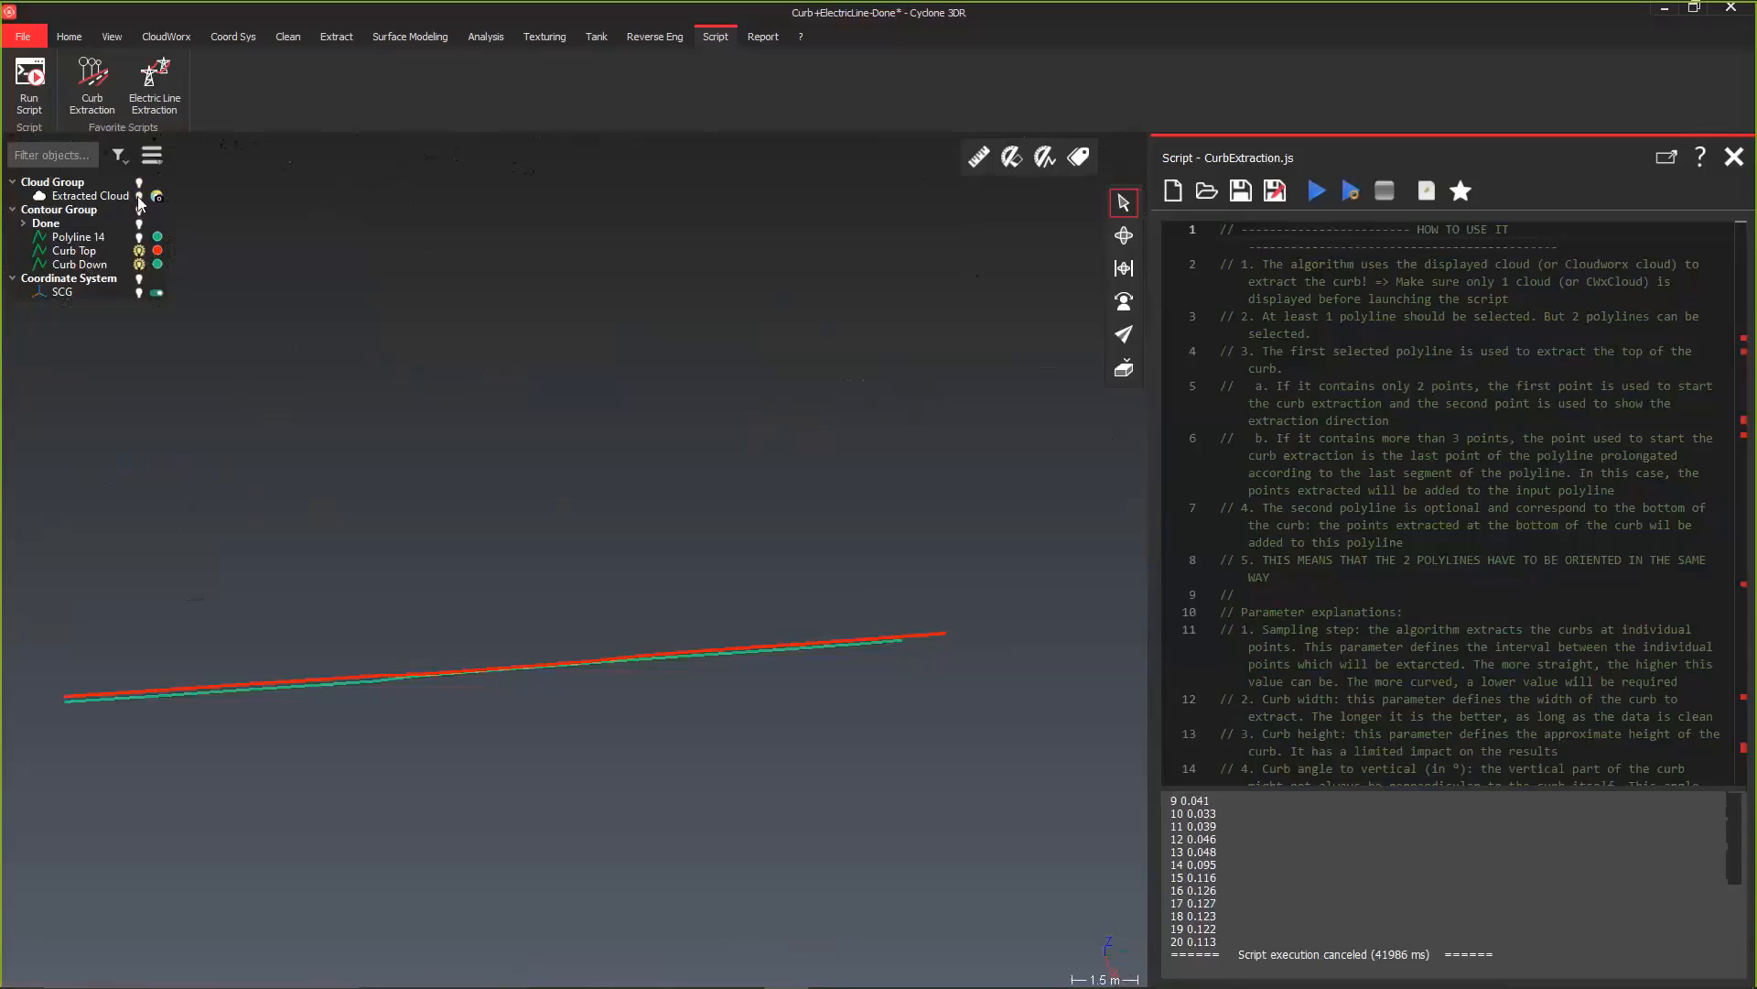
left_click(70, 252)
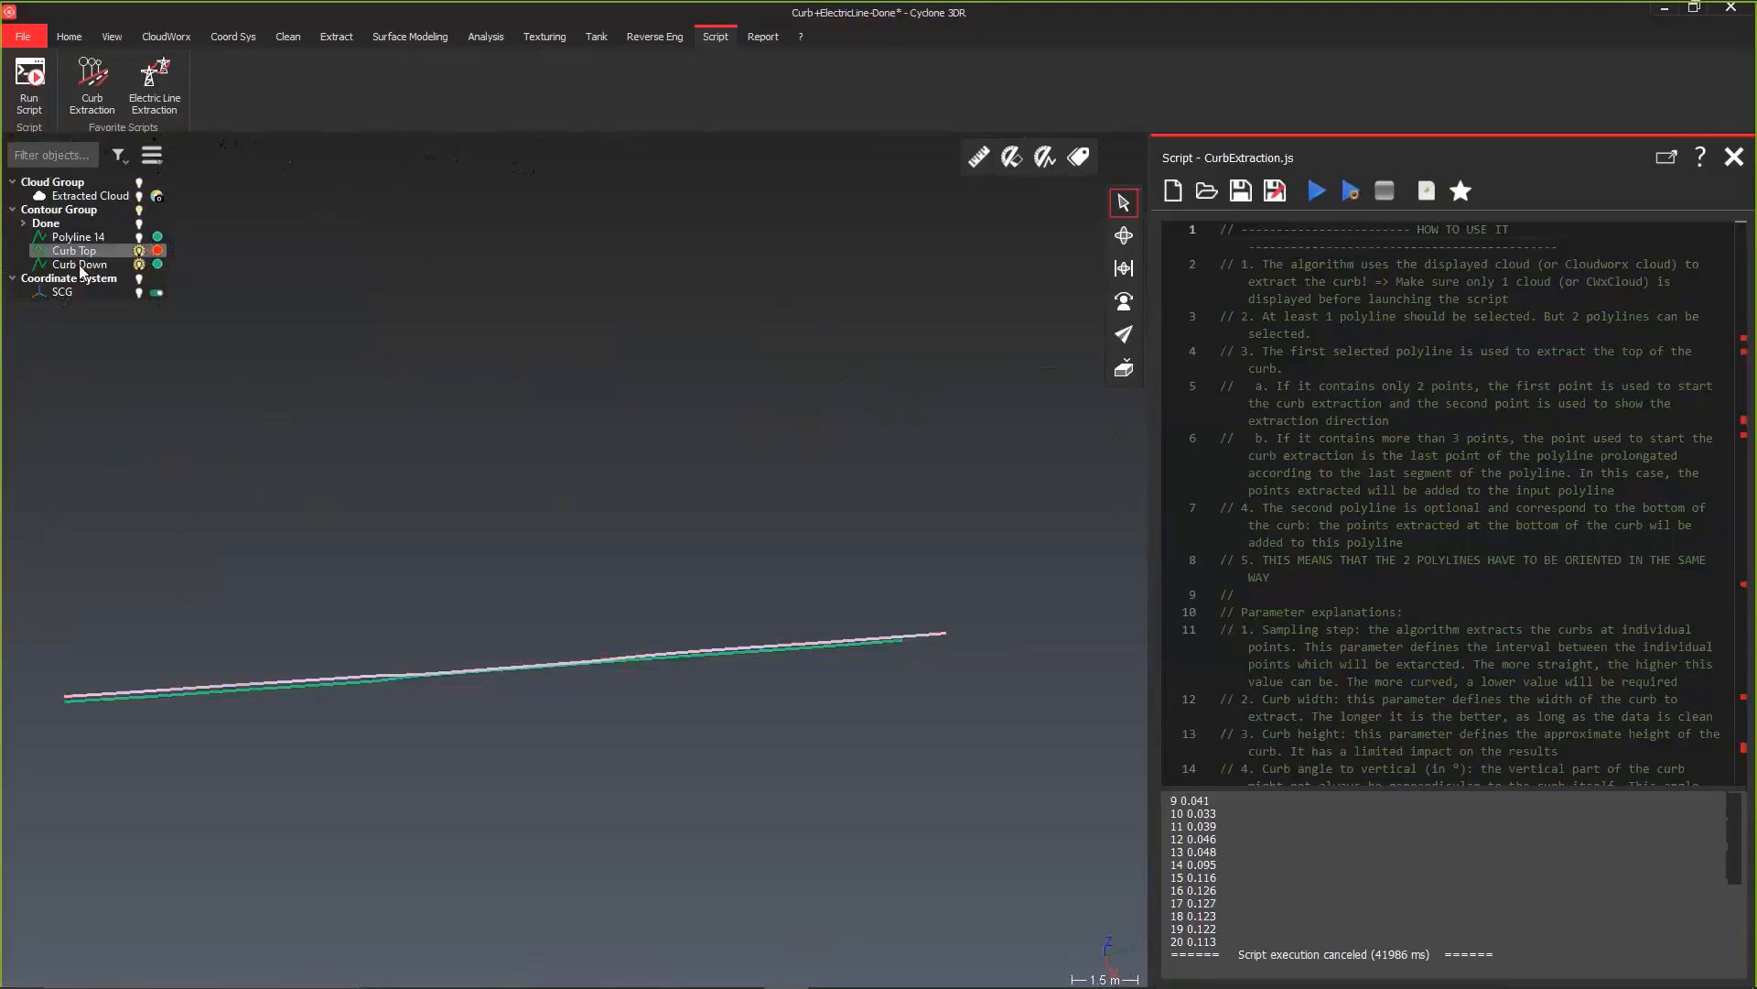
left_click(81, 266, "ctrl")
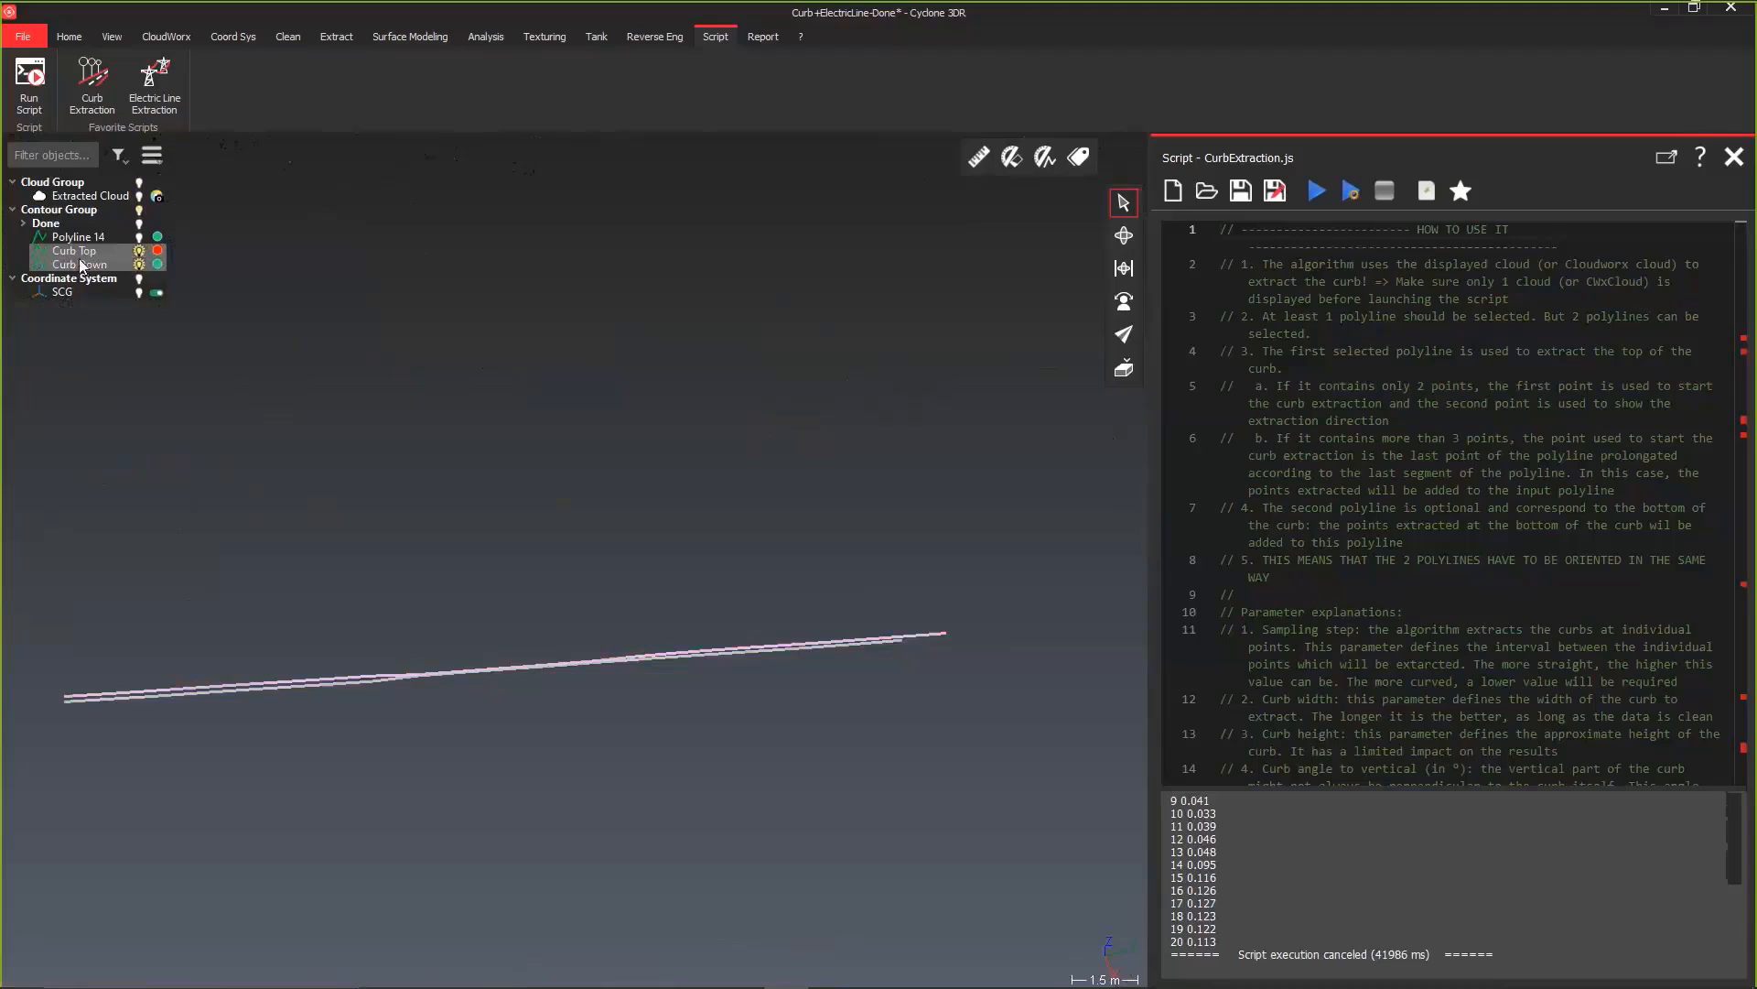
right_click(489, 666)
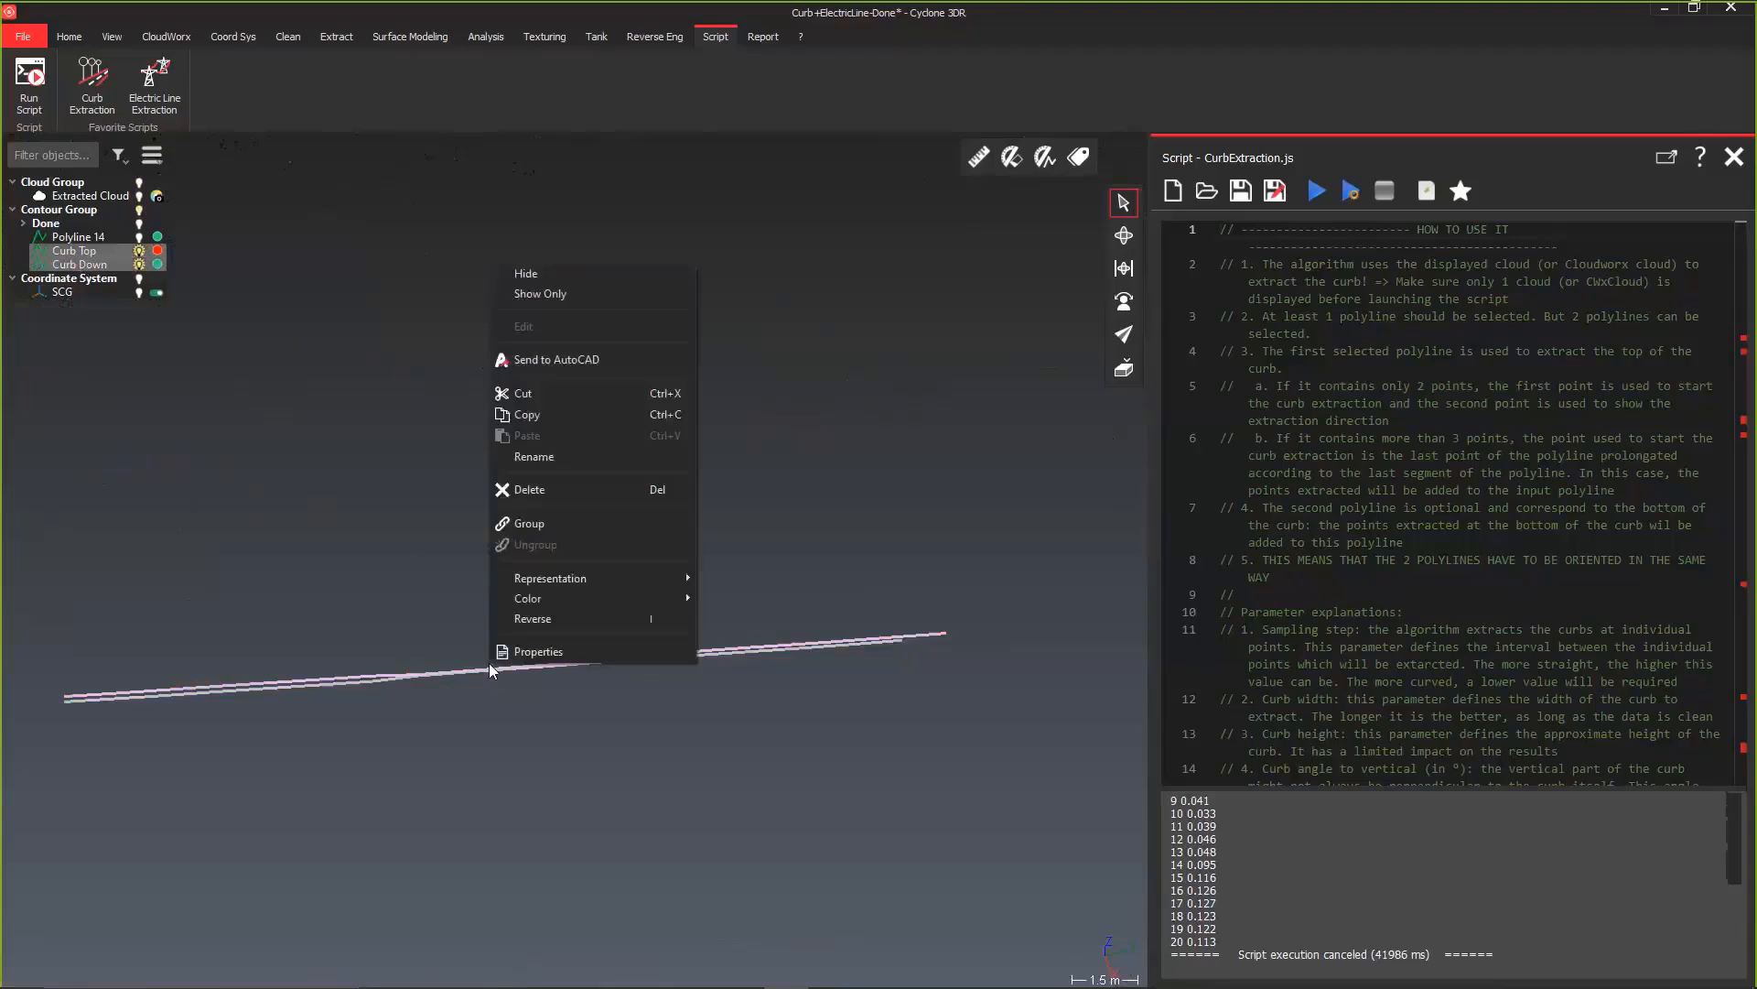
left_click(524, 360)
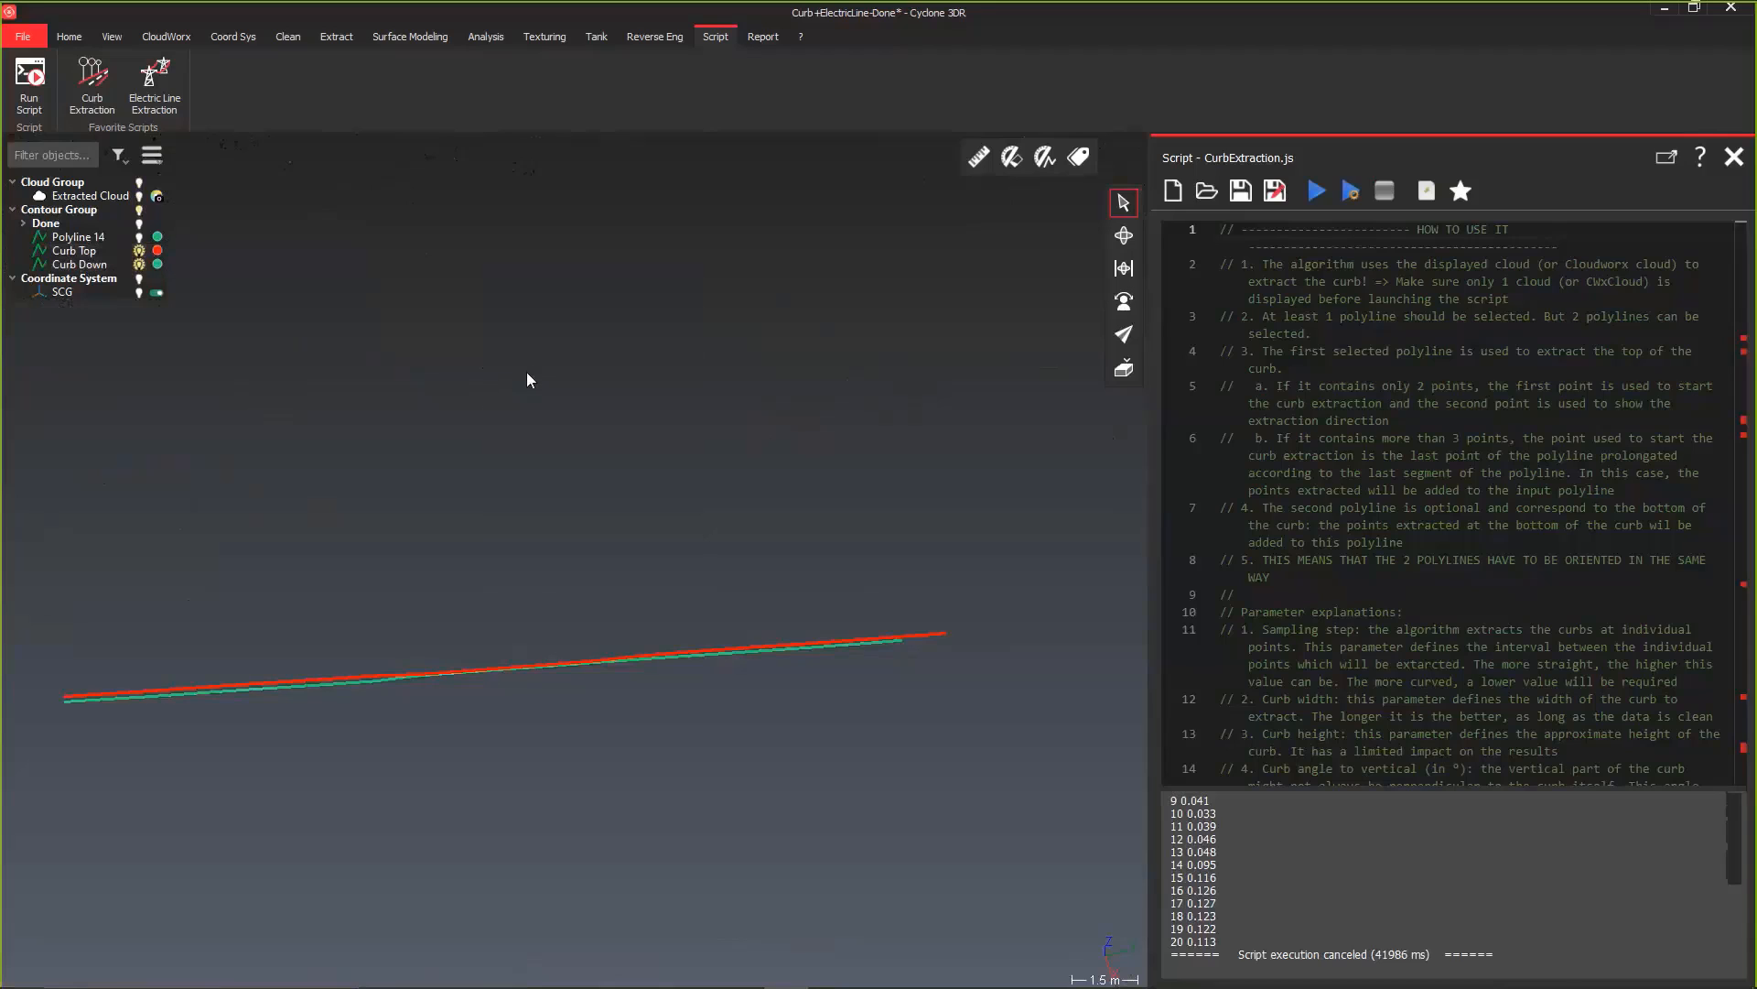
Step: Switch to Civil 3D, inspect the transferred curb polylines in Drawing1, and return to Cyclone 3DR
left_click(842, 944)
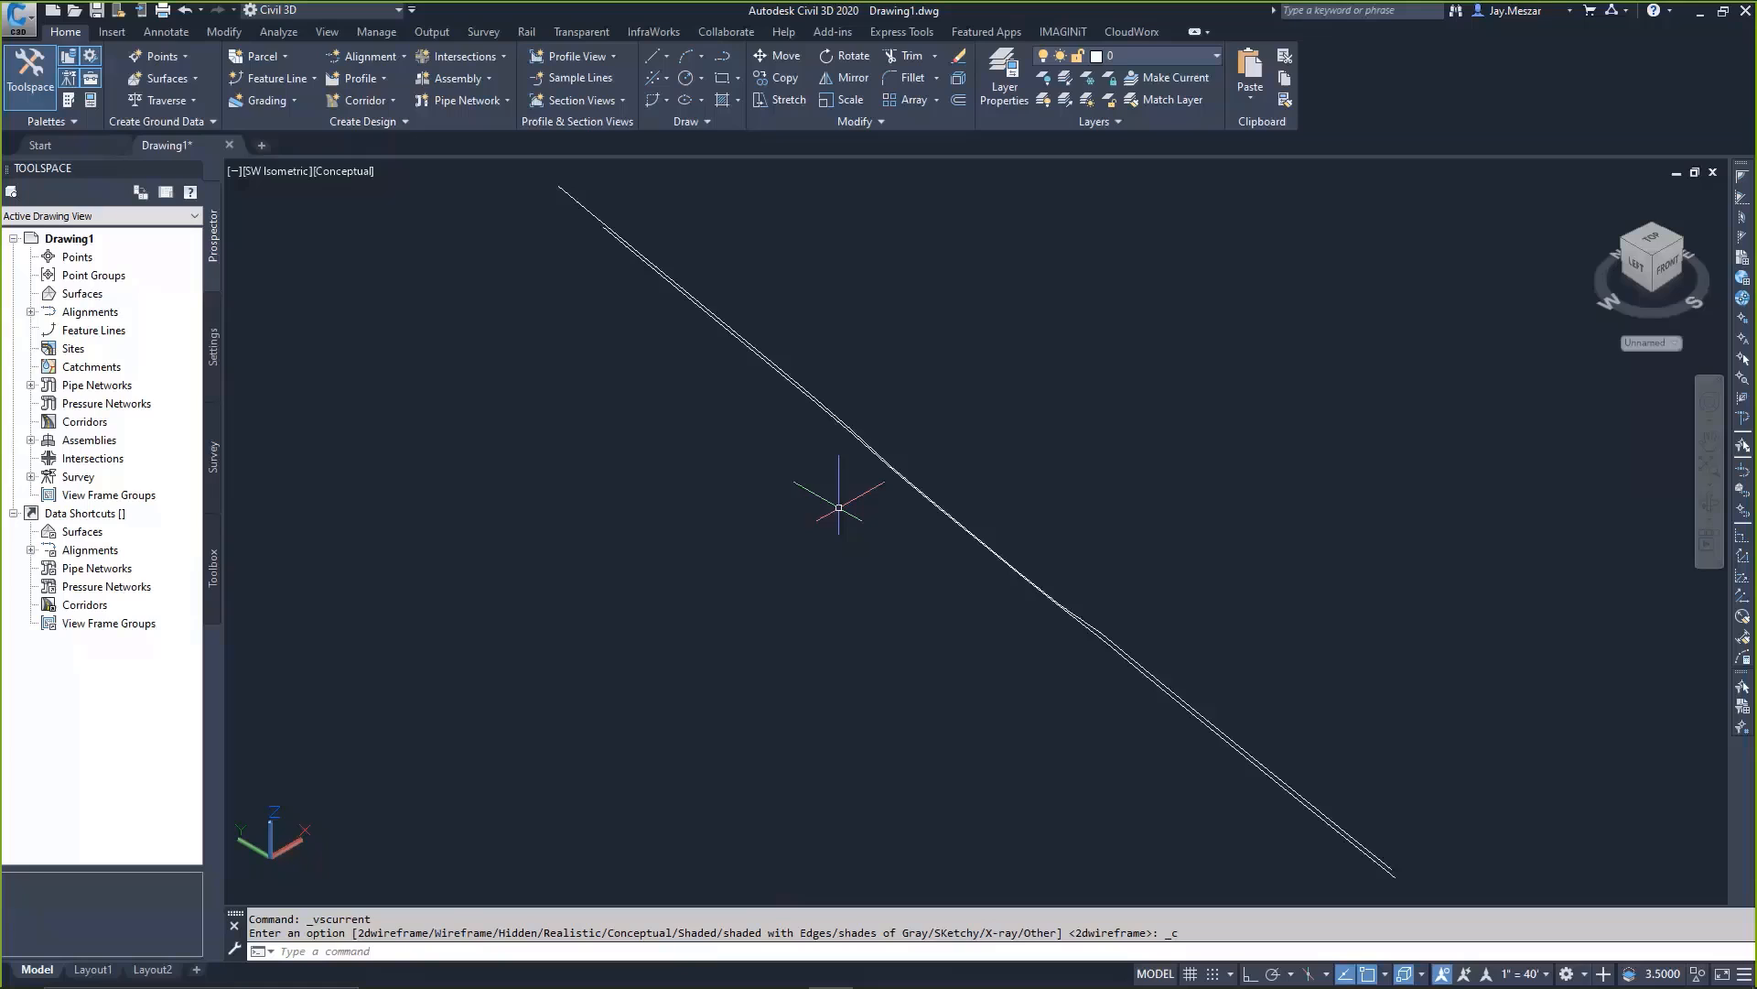
right_click(1029, 759)
left_click(1062, 661)
mouse_move(794, 376)
left_click(1705, 12)
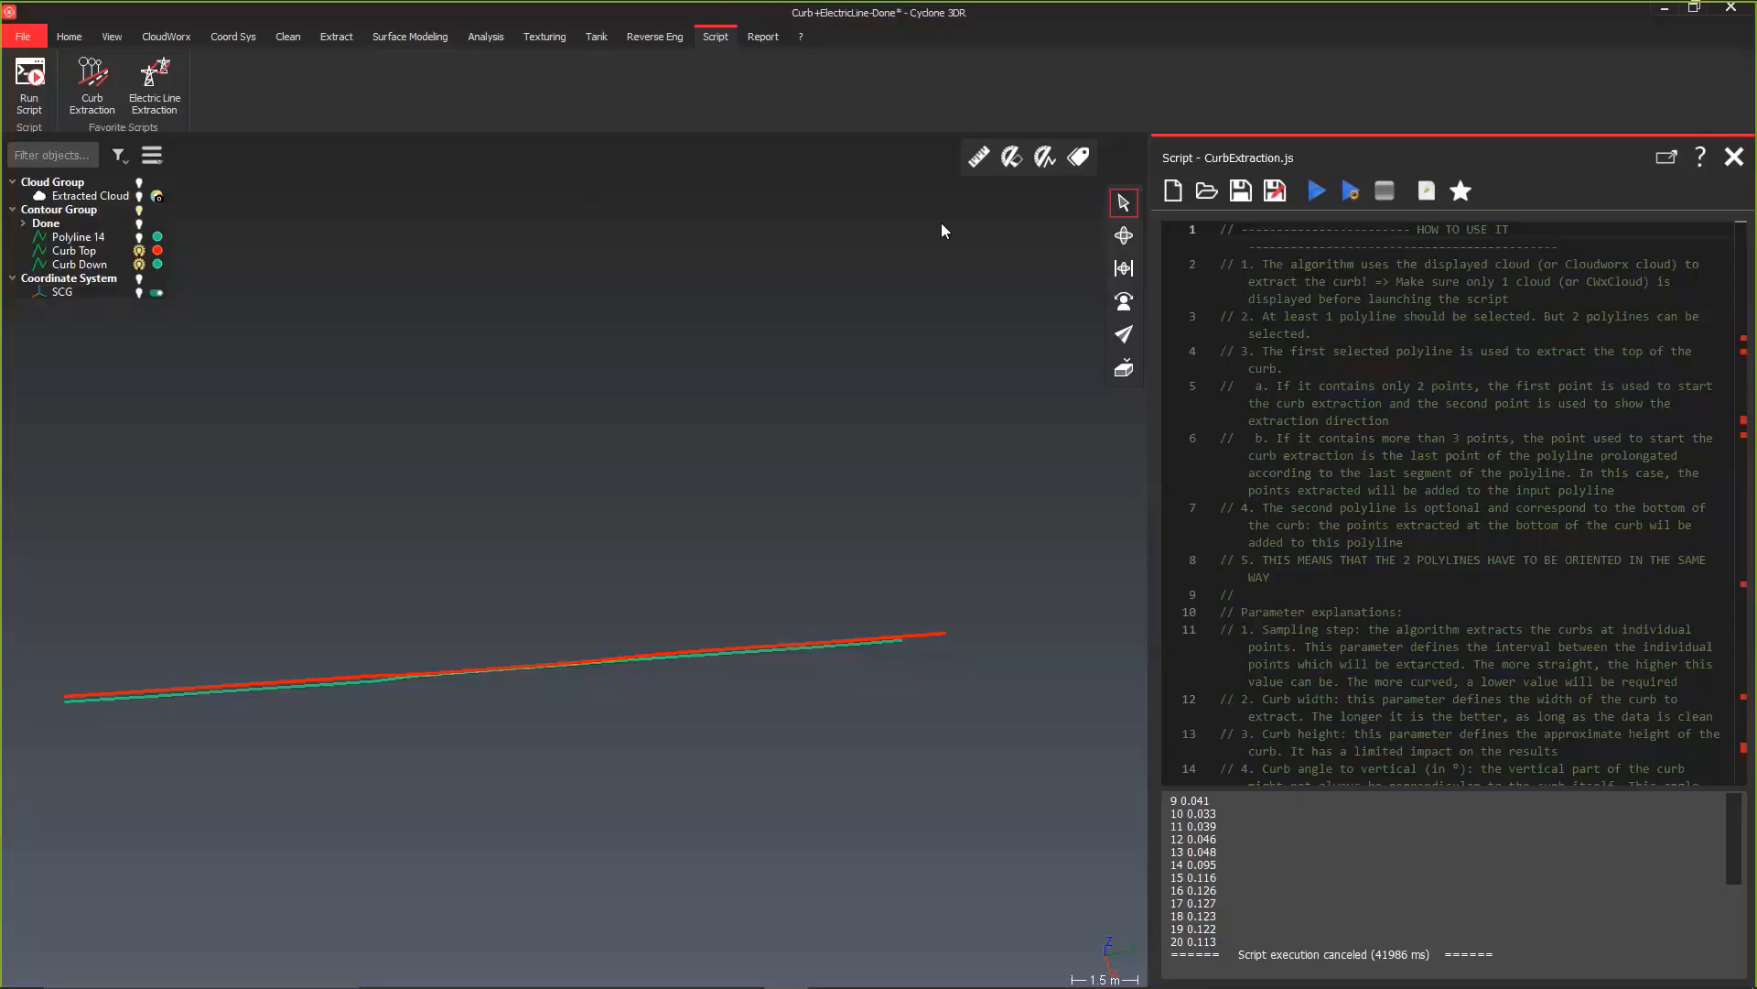
Step: Close the script editor and open the NoiseReduction-AngelStatue project from the 5-CleanCloud-Statue folder
left_click(1734, 157)
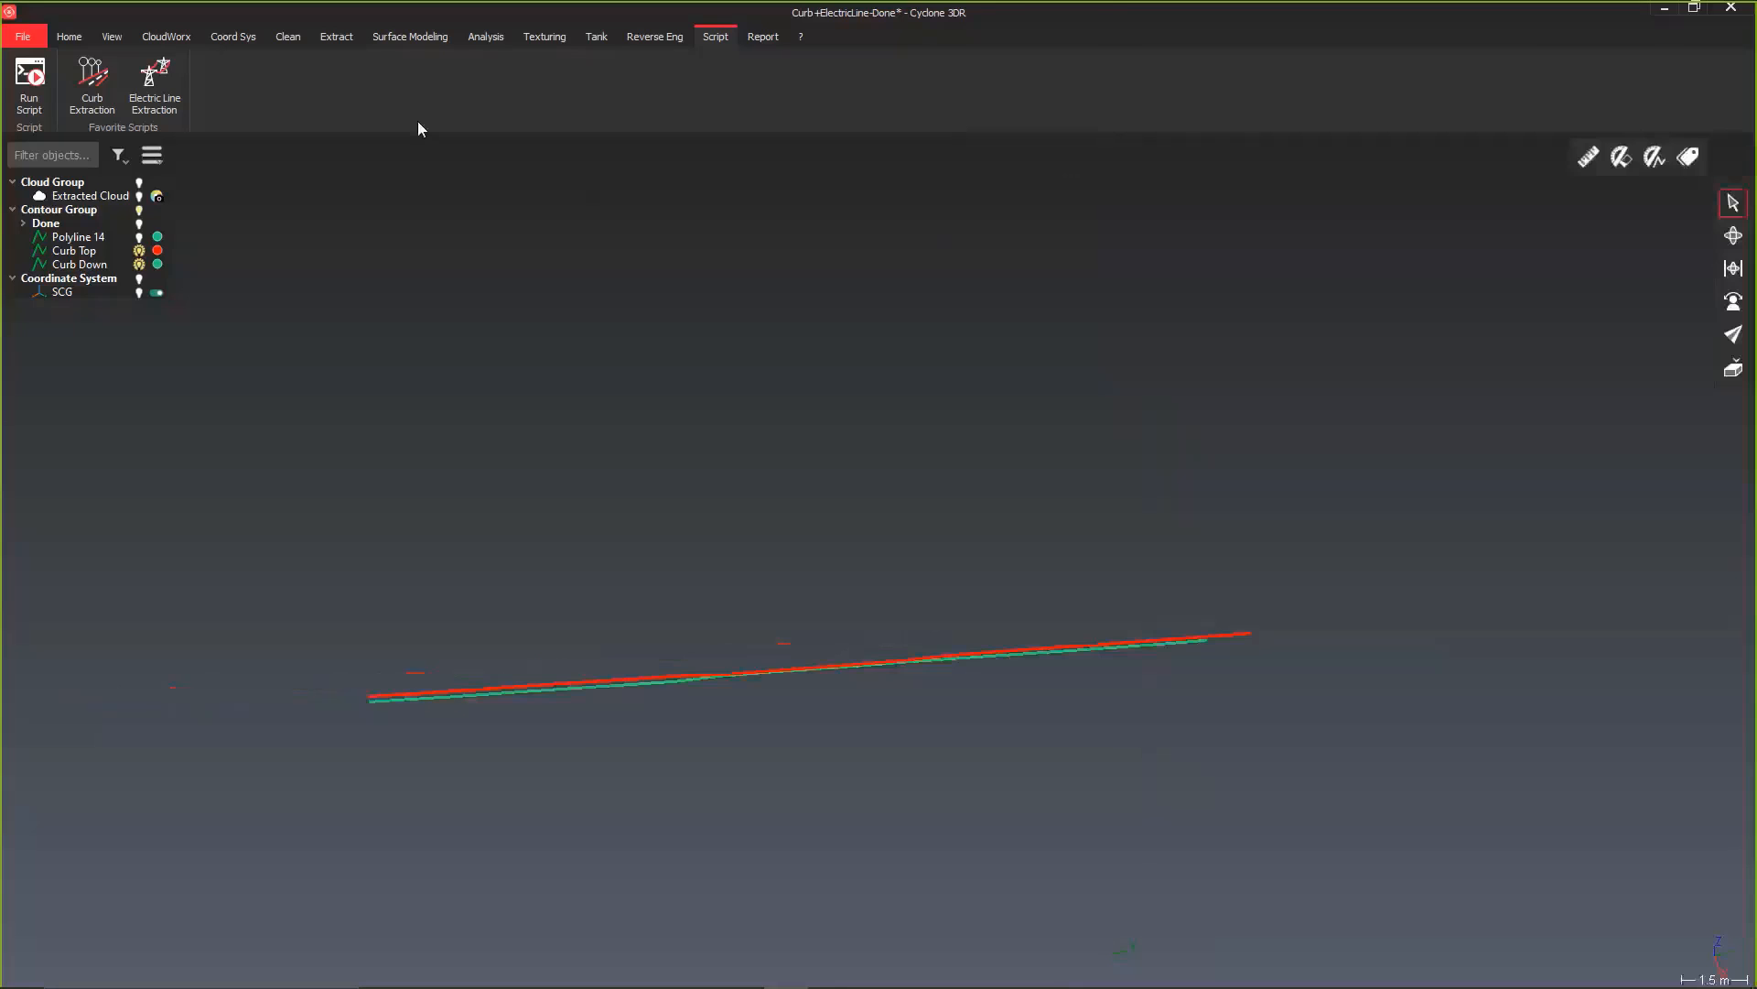
left_click(15, 37)
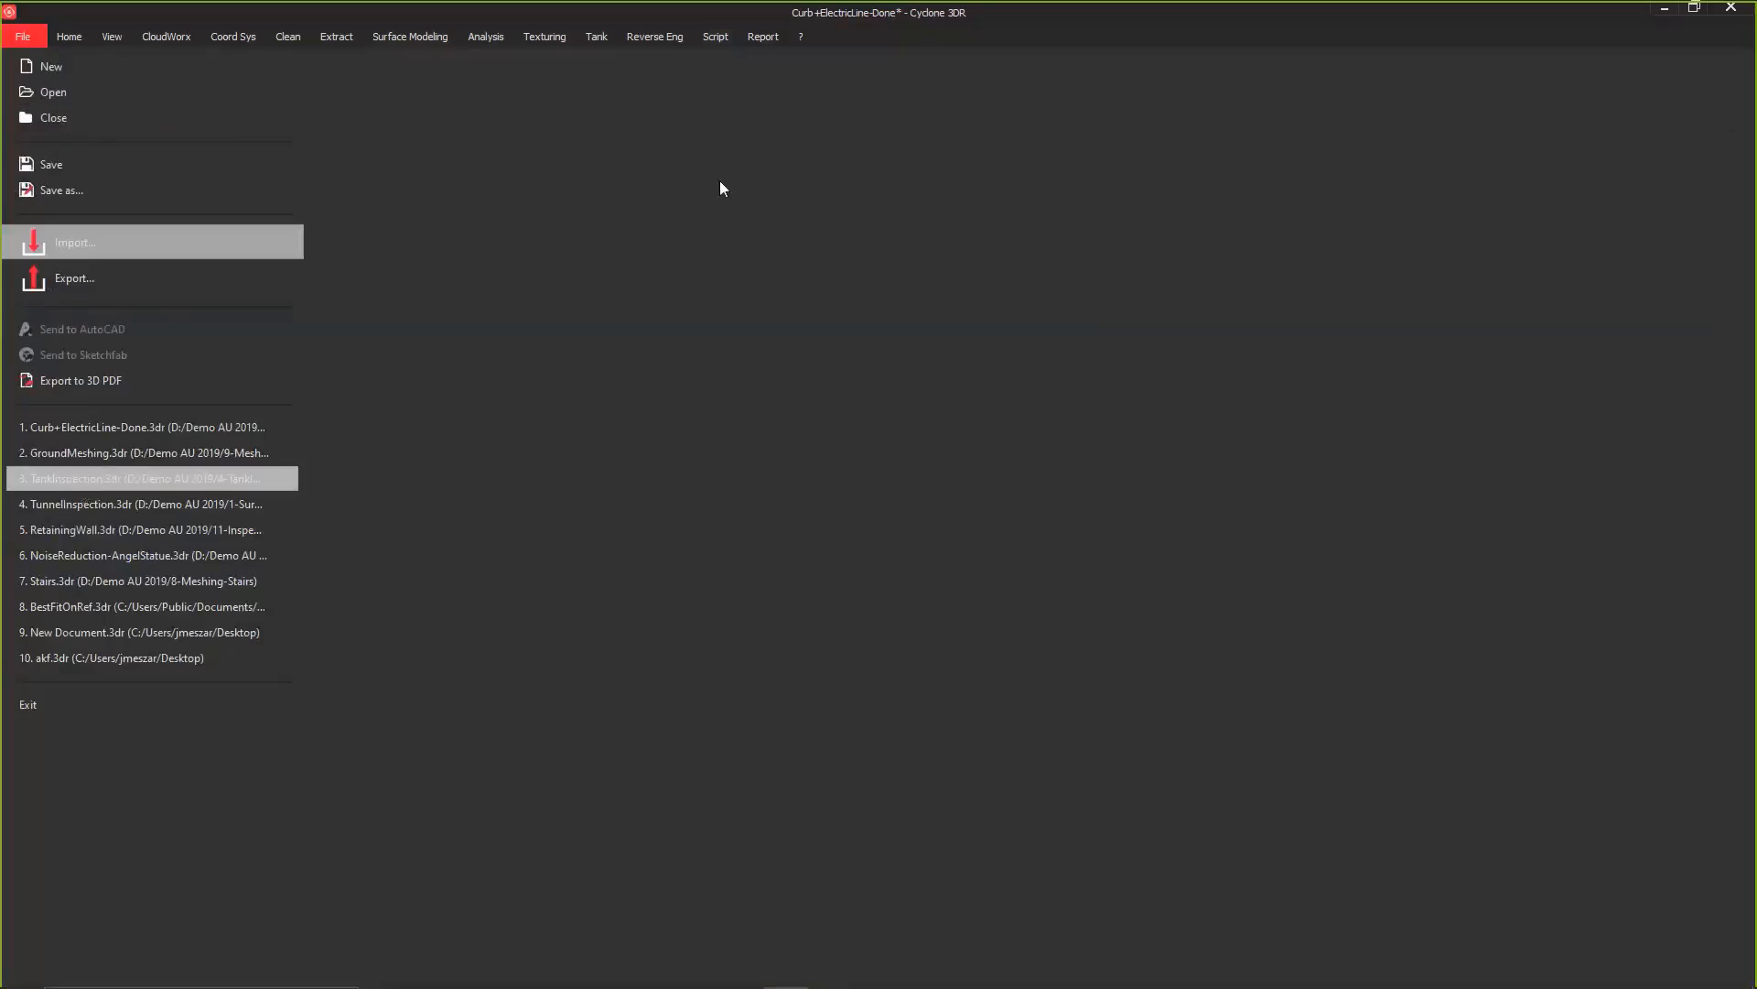
left_click(103, 93)
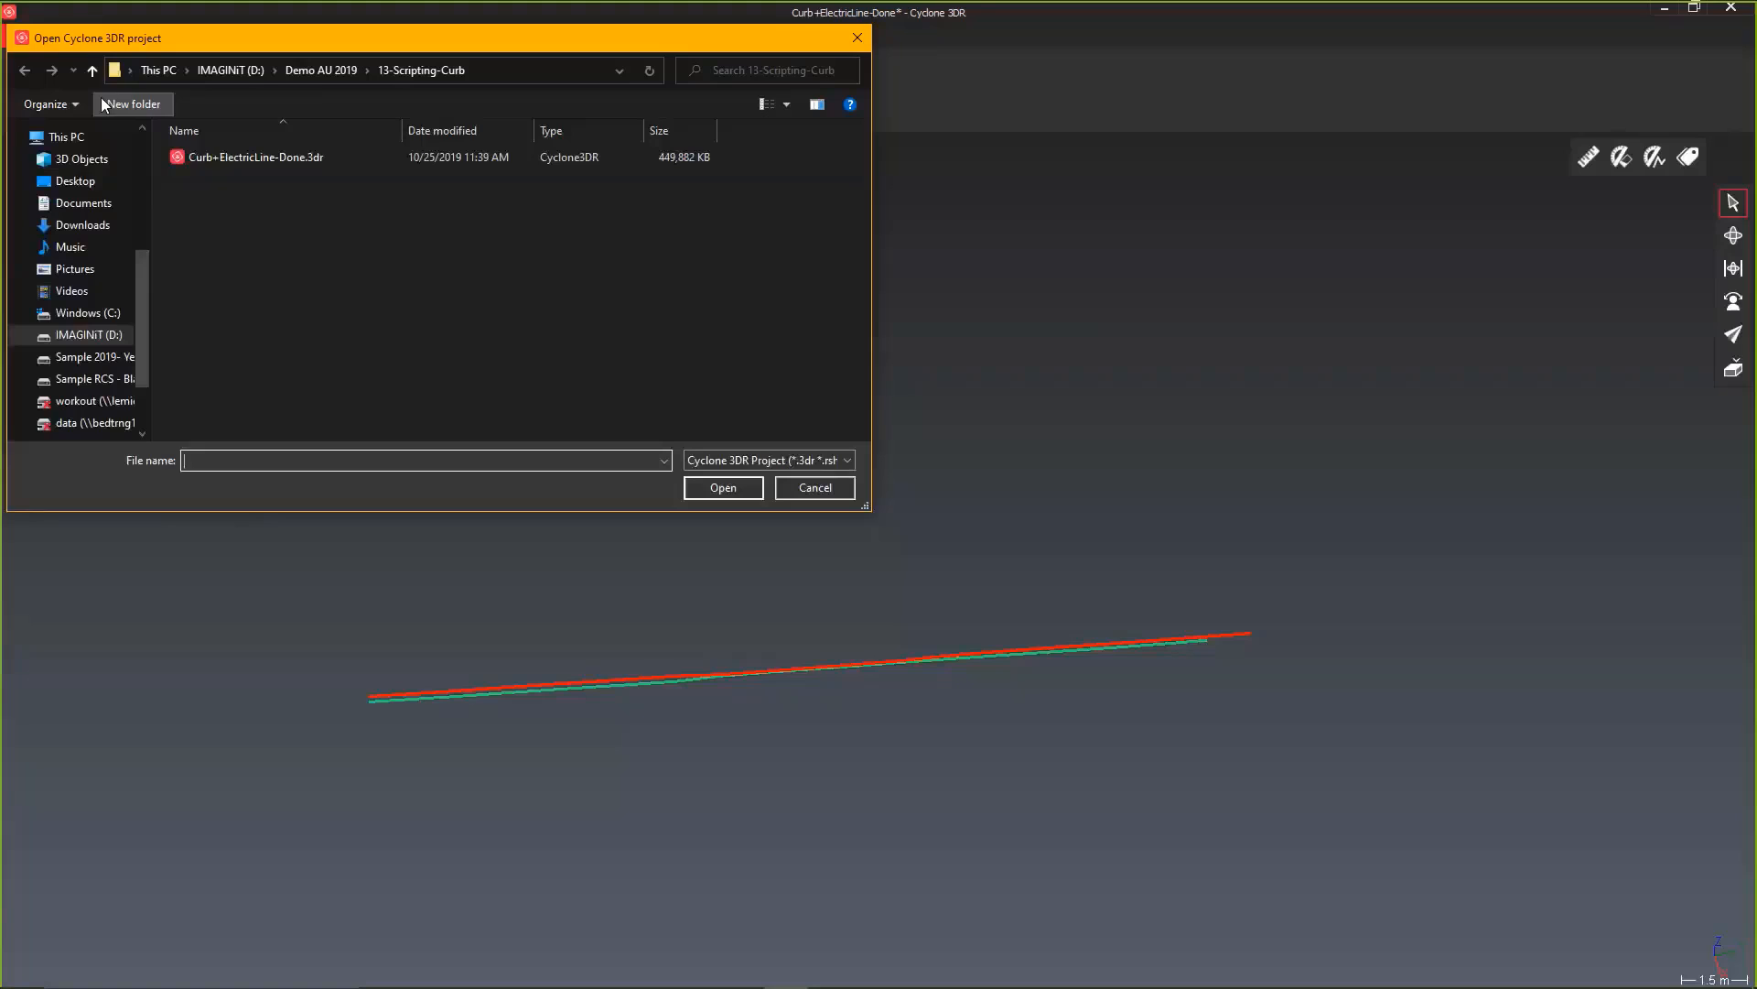
left_click(300, 70)
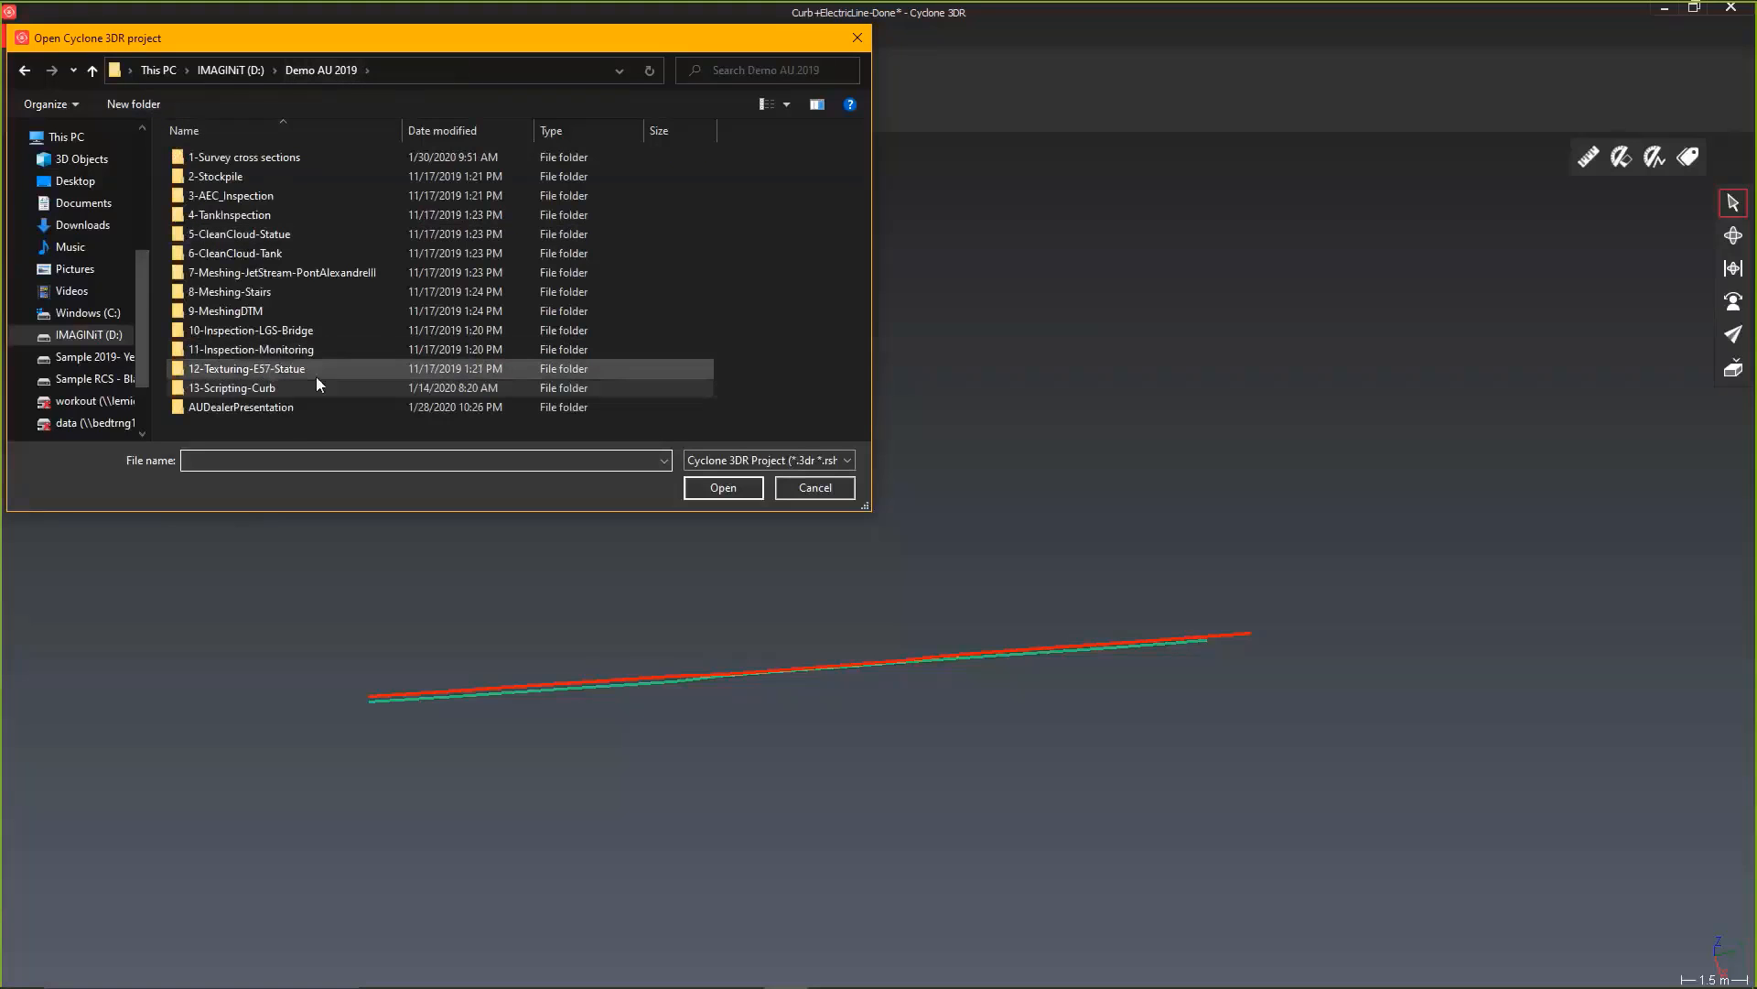
double_click(304, 233)
double_click(300, 157)
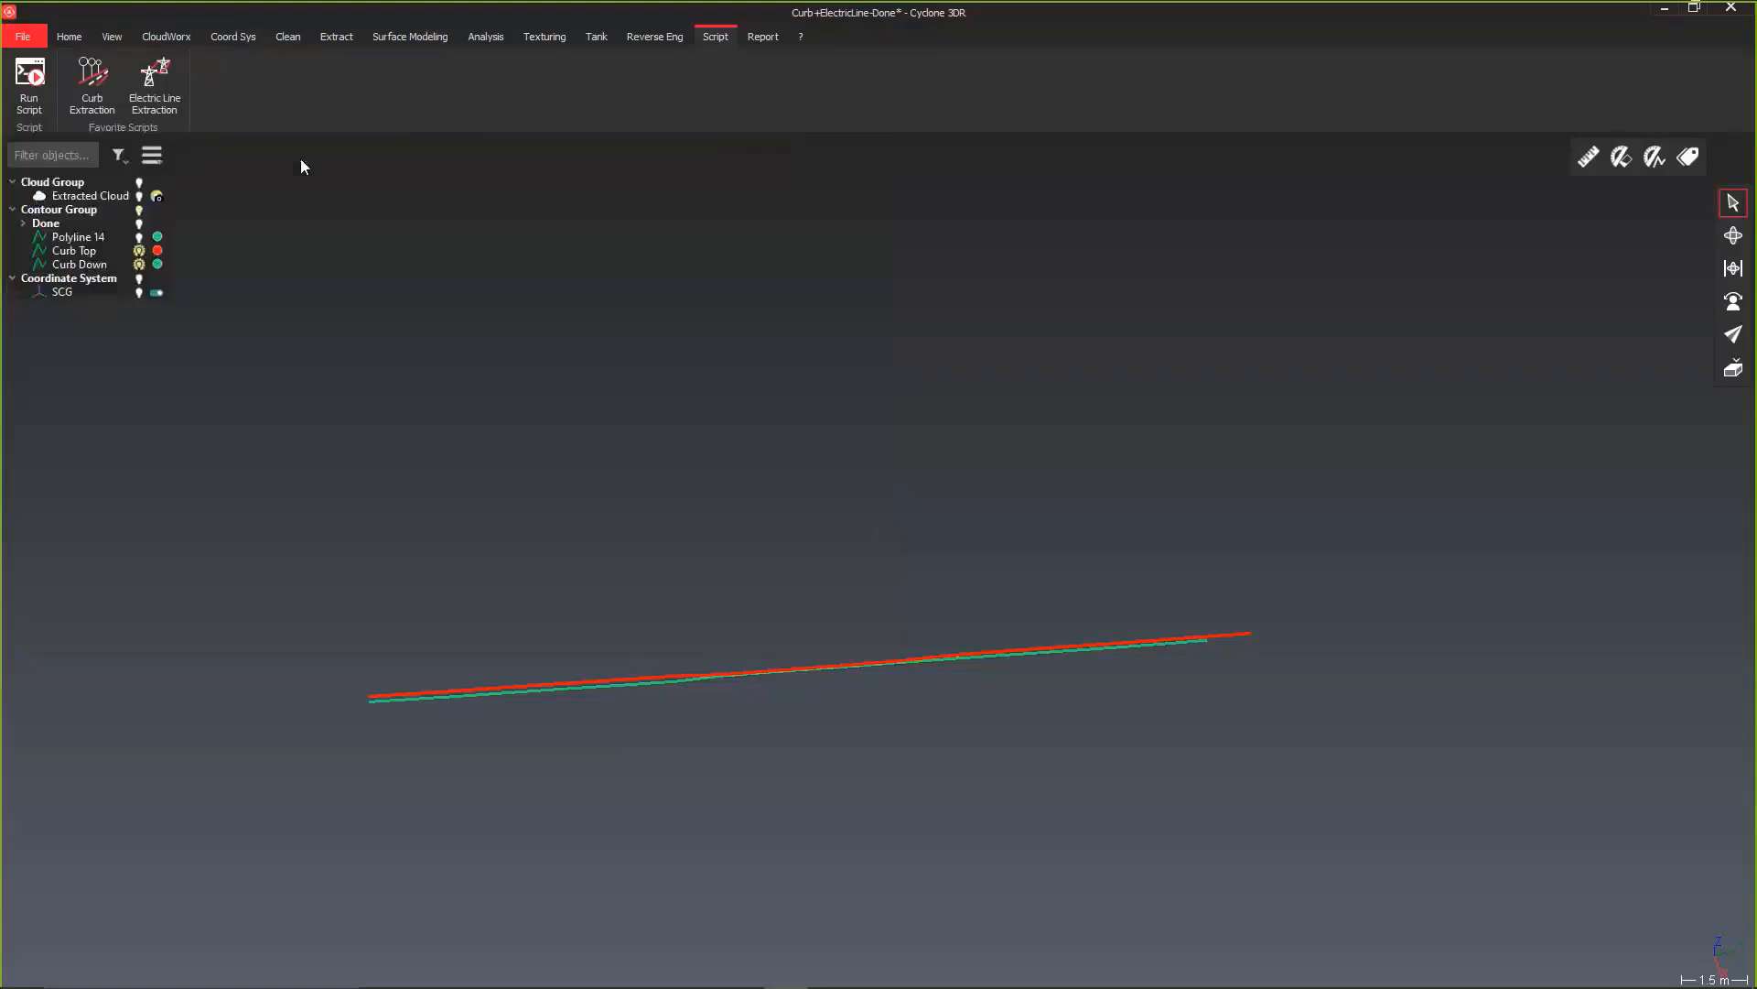
left_click(875, 527)
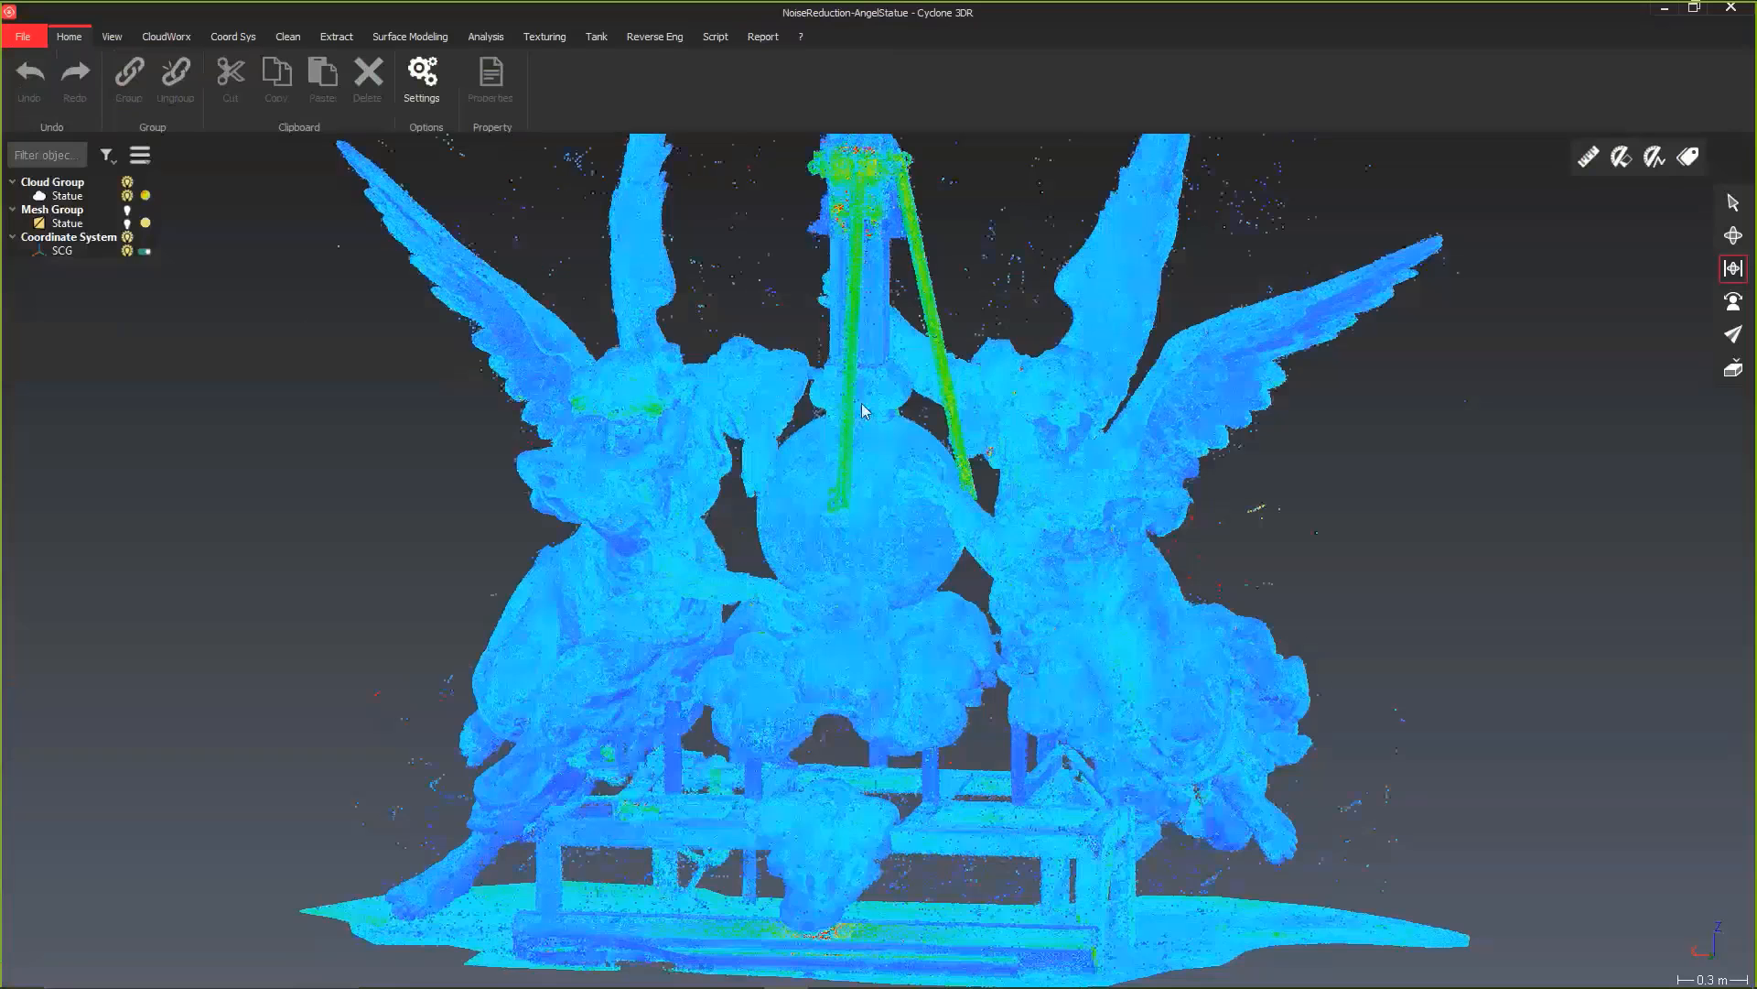
Step: Examine the statue point cloud from several sides for stray noise points around the figures
scroll(842, 478, "down", 5)
middle_click_drag(844, 594, 866, 603)
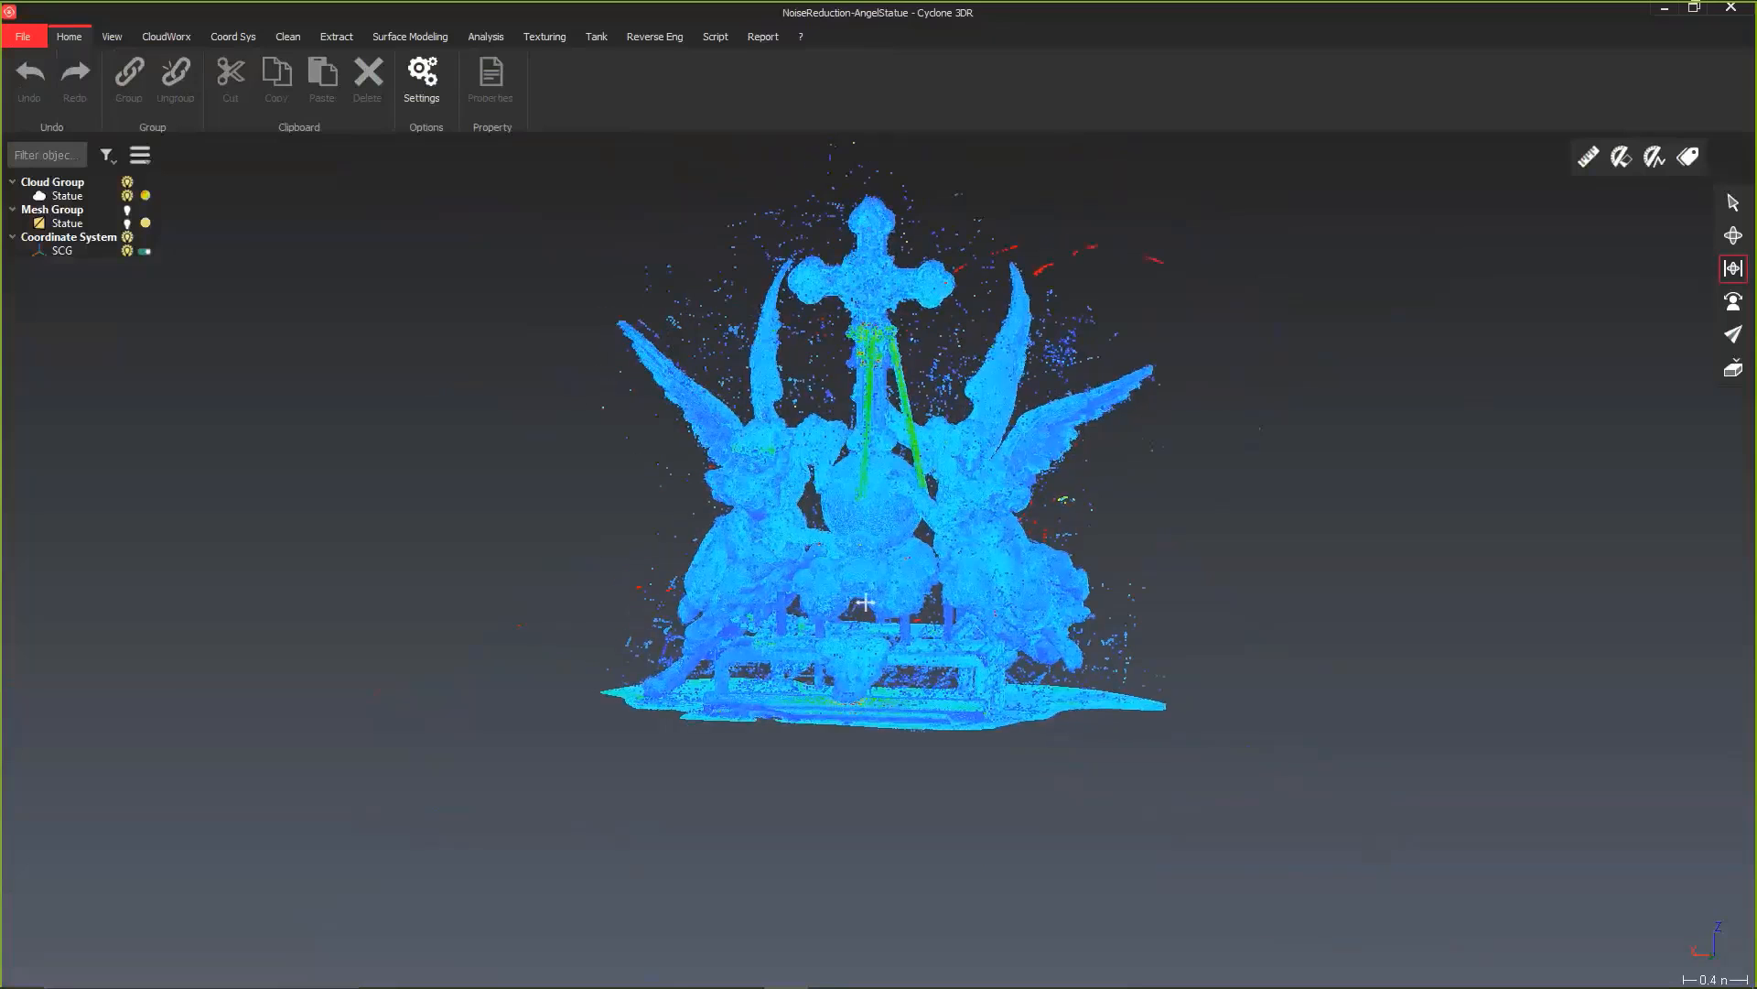
left_click_drag(865, 602, 1045, 564)
left_click_drag(771, 454, 943, 511)
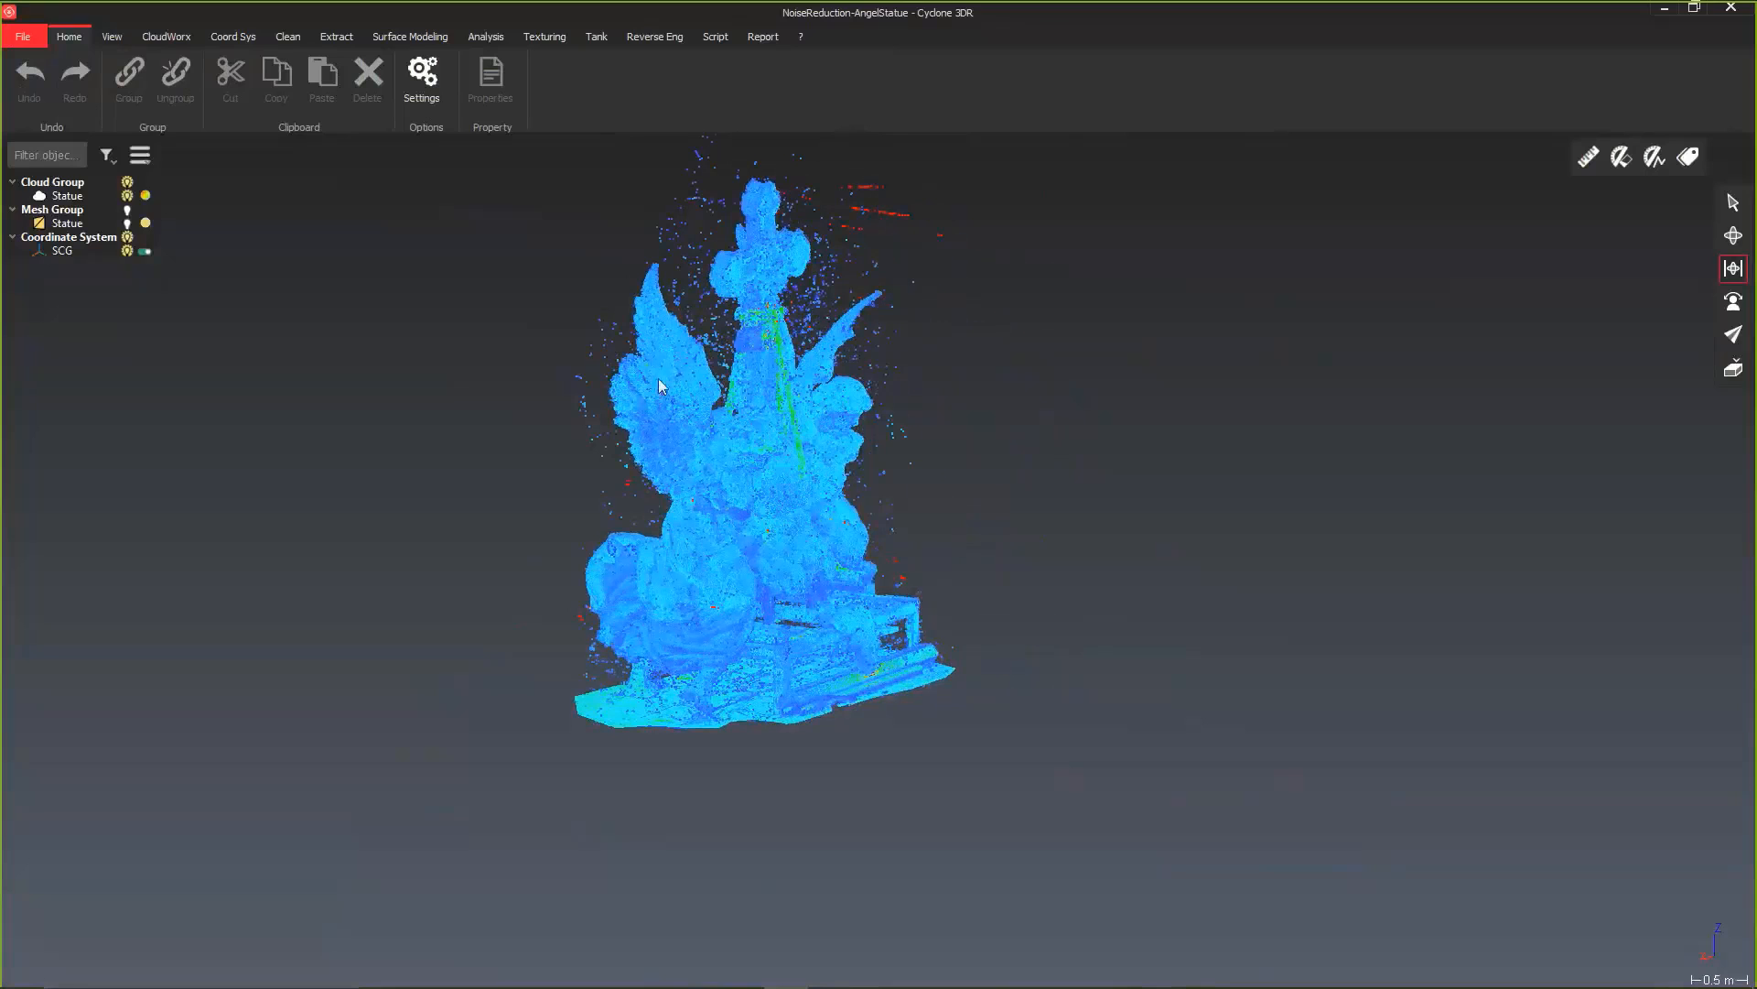
left_click_drag(671, 497, 449, 475)
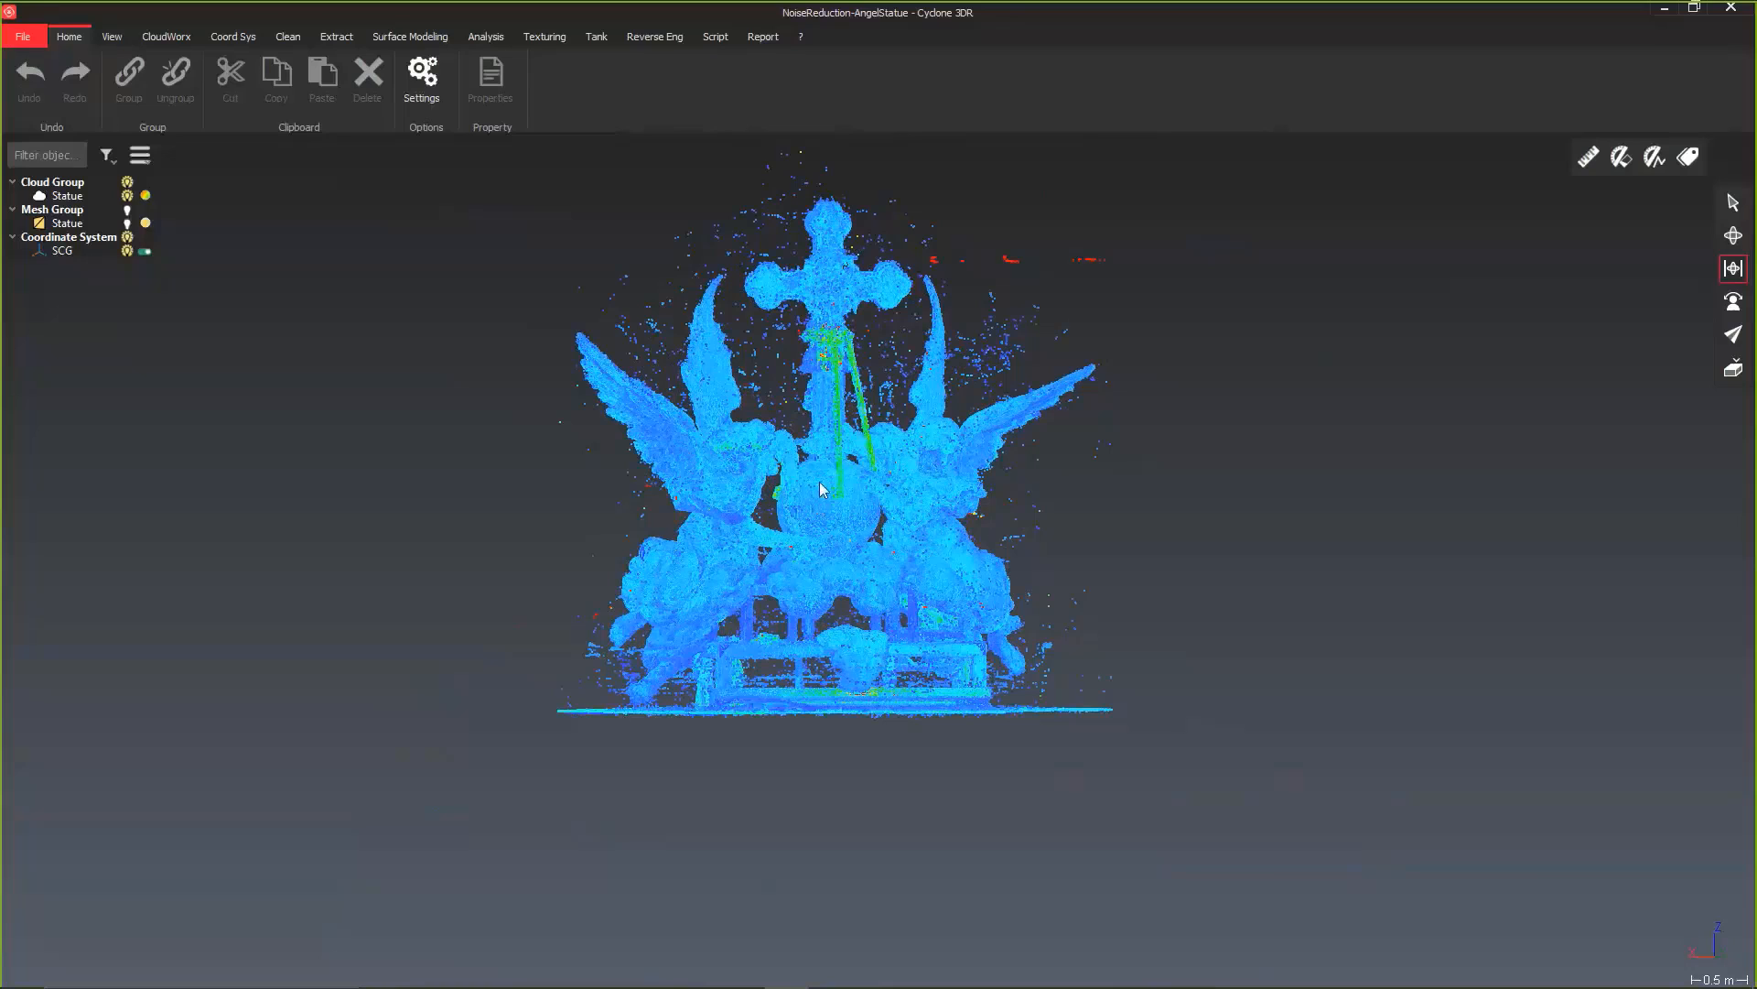
middle_click_drag(800, 534, 856, 583)
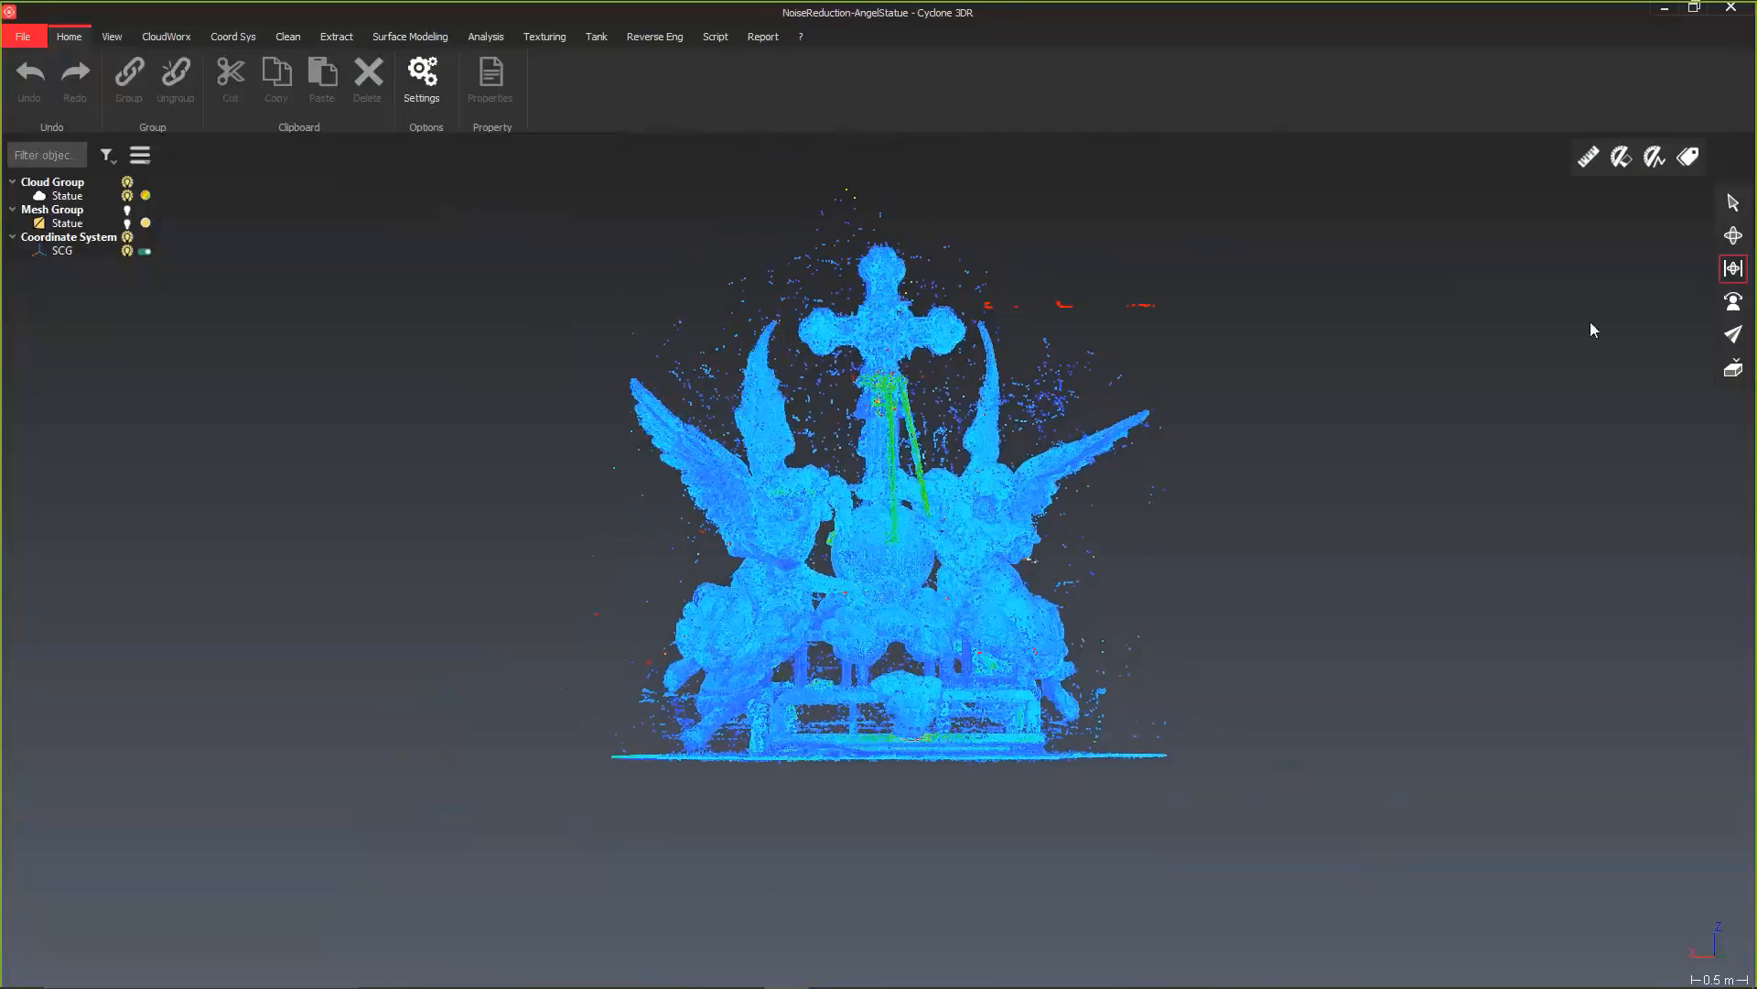
Step: Apply the Noise filter to the Statue cloud at intensity 78, hiding the noisy points in the preview and outputting only the good points
left_click(1733, 204)
left_click(967, 501)
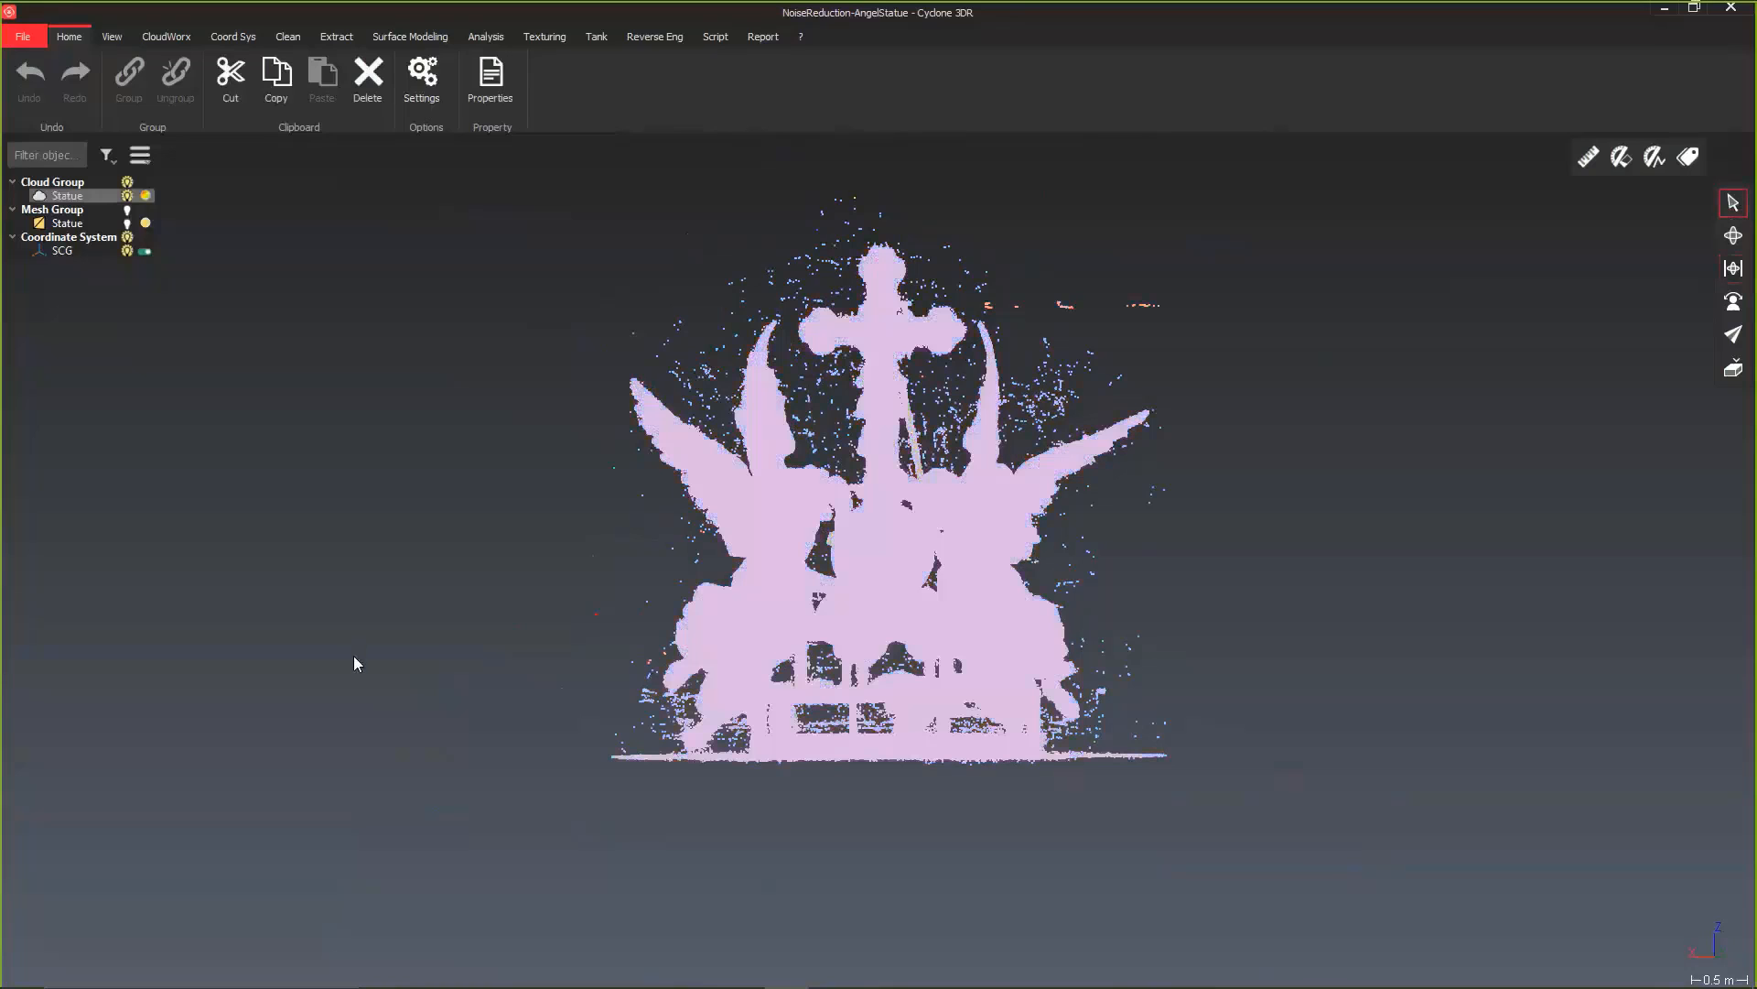
left_click(288, 38)
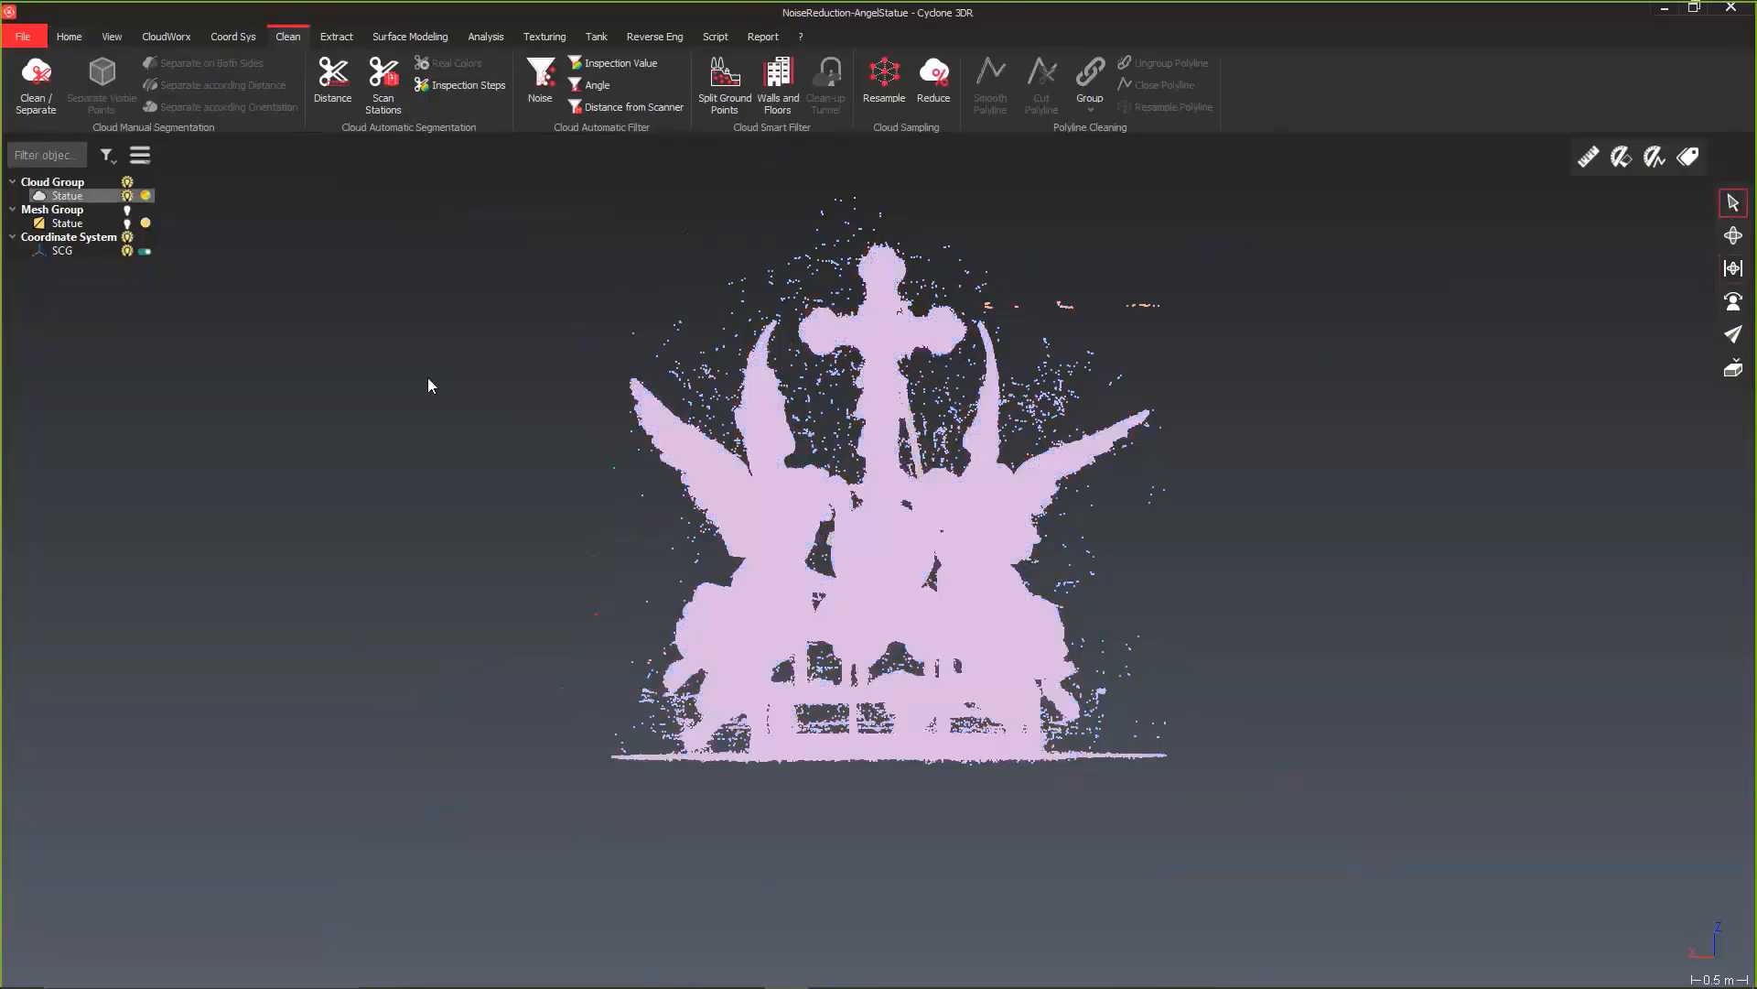
left_click(543, 101)
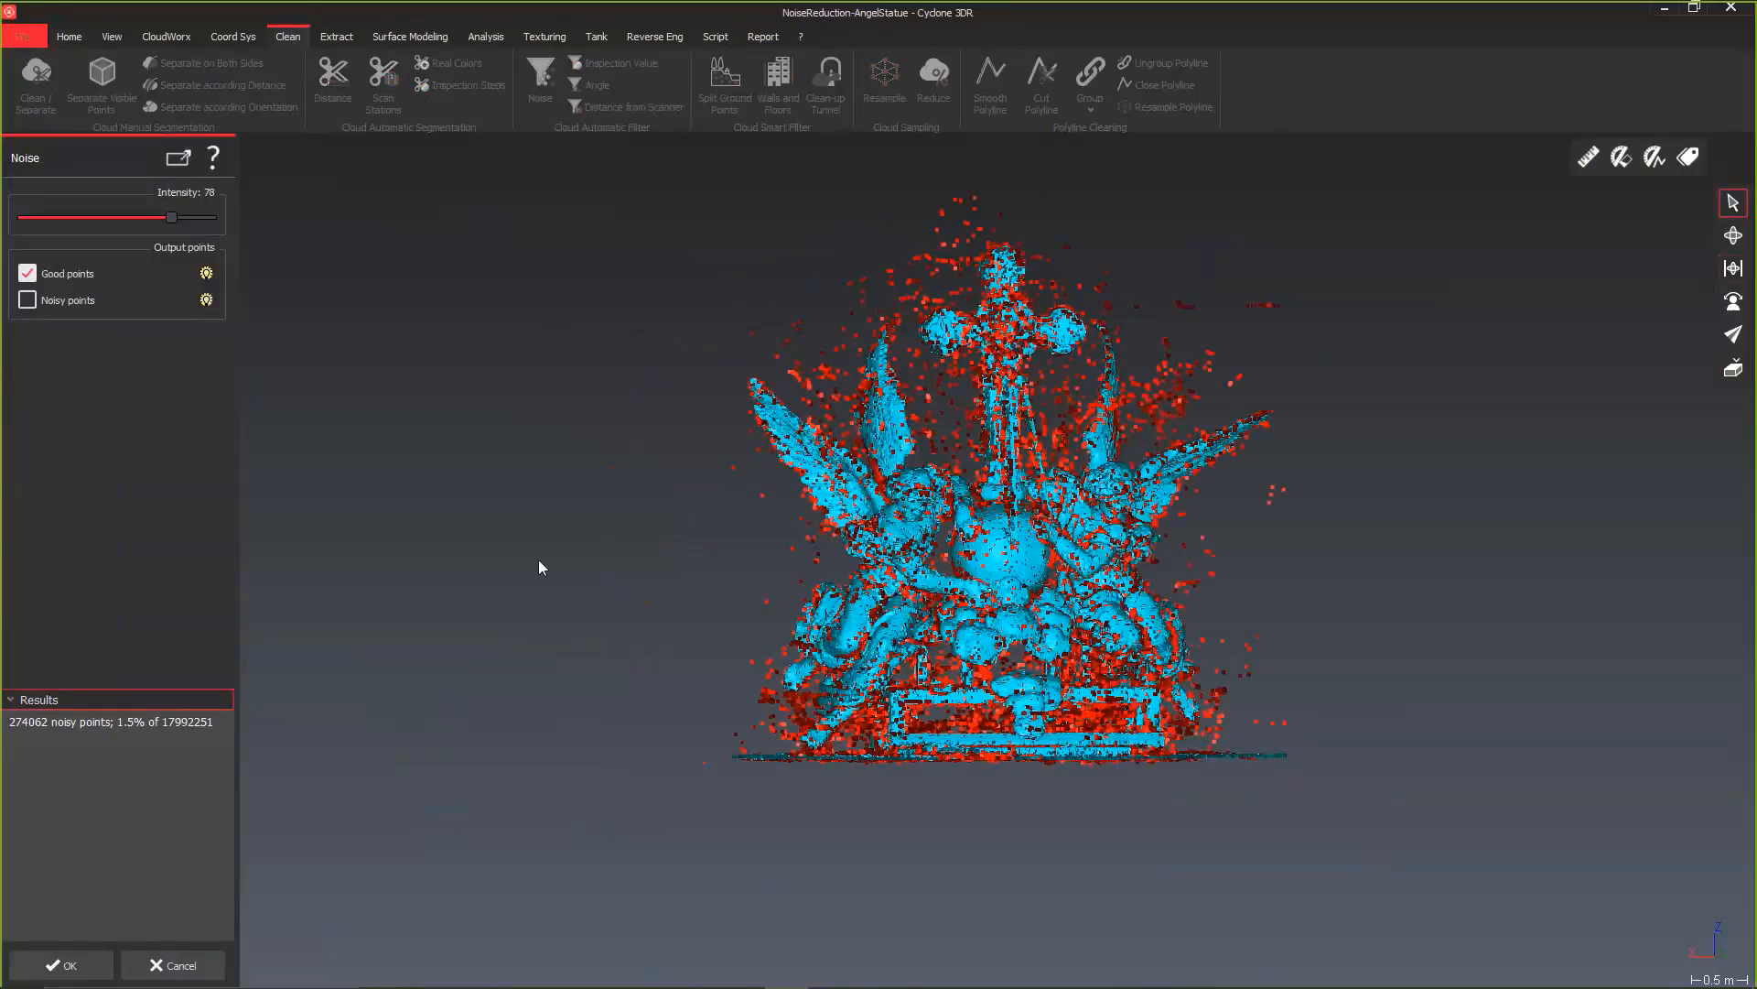
left_click_drag(838, 604, 760, 565)
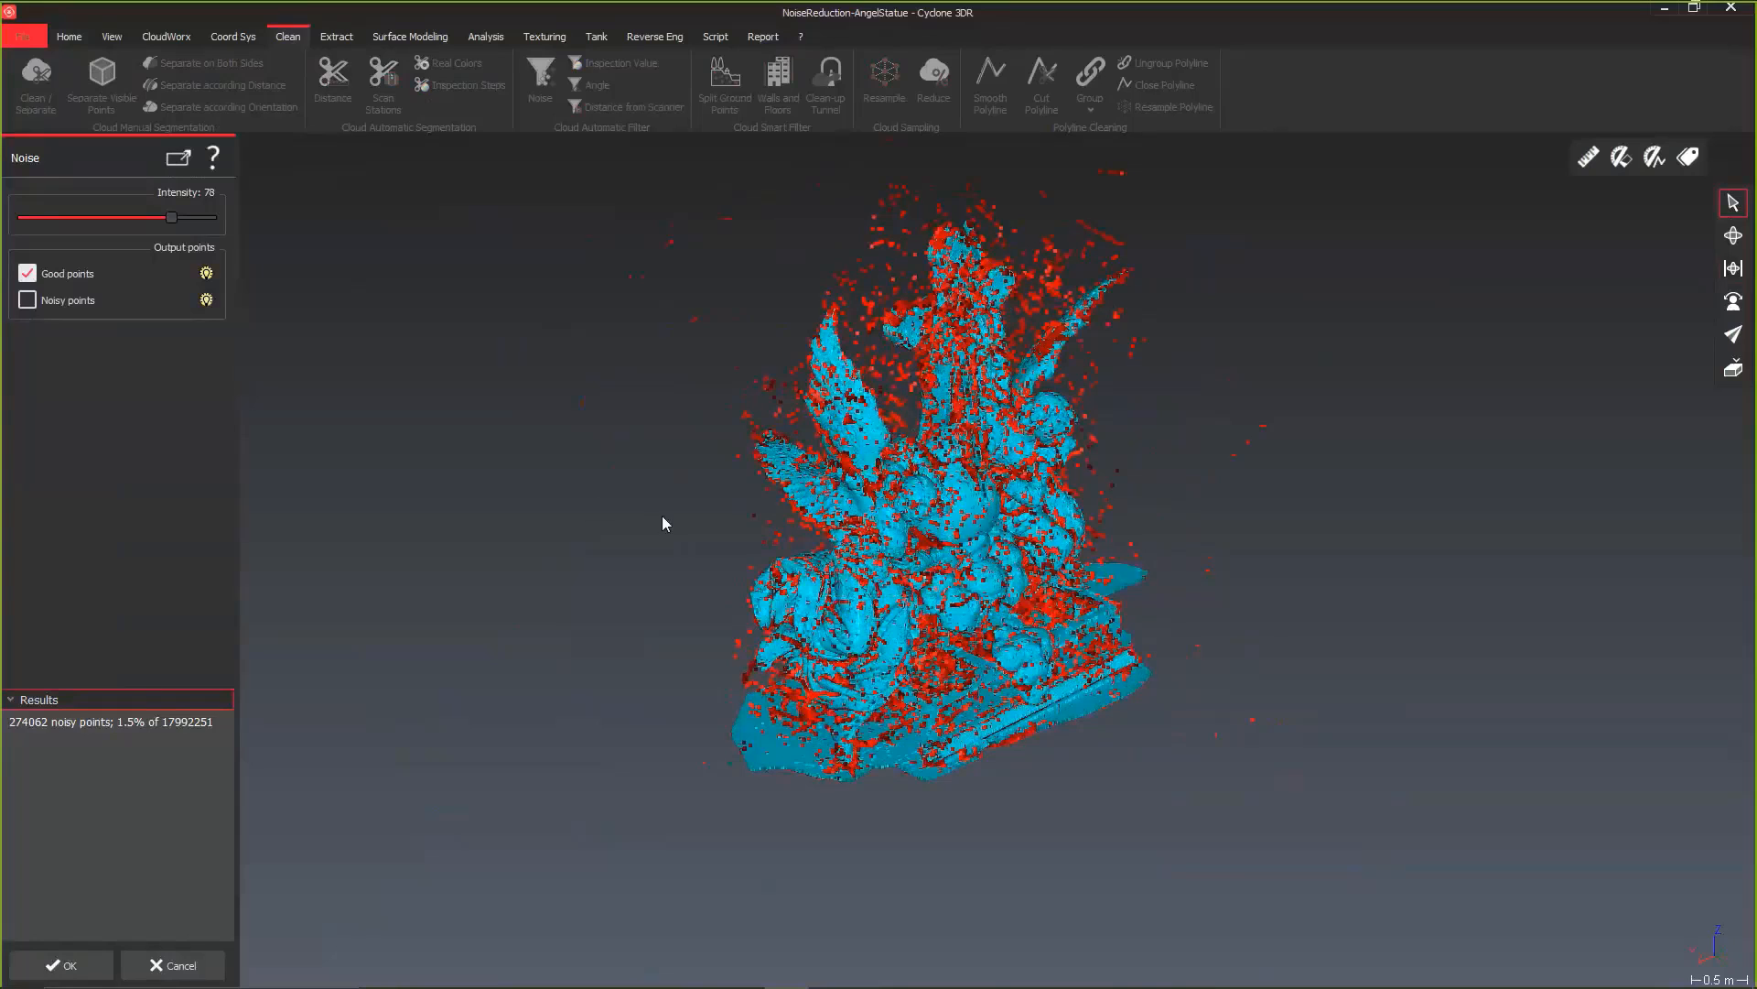
left_click(207, 301)
left_click_drag(688, 476, 828, 500)
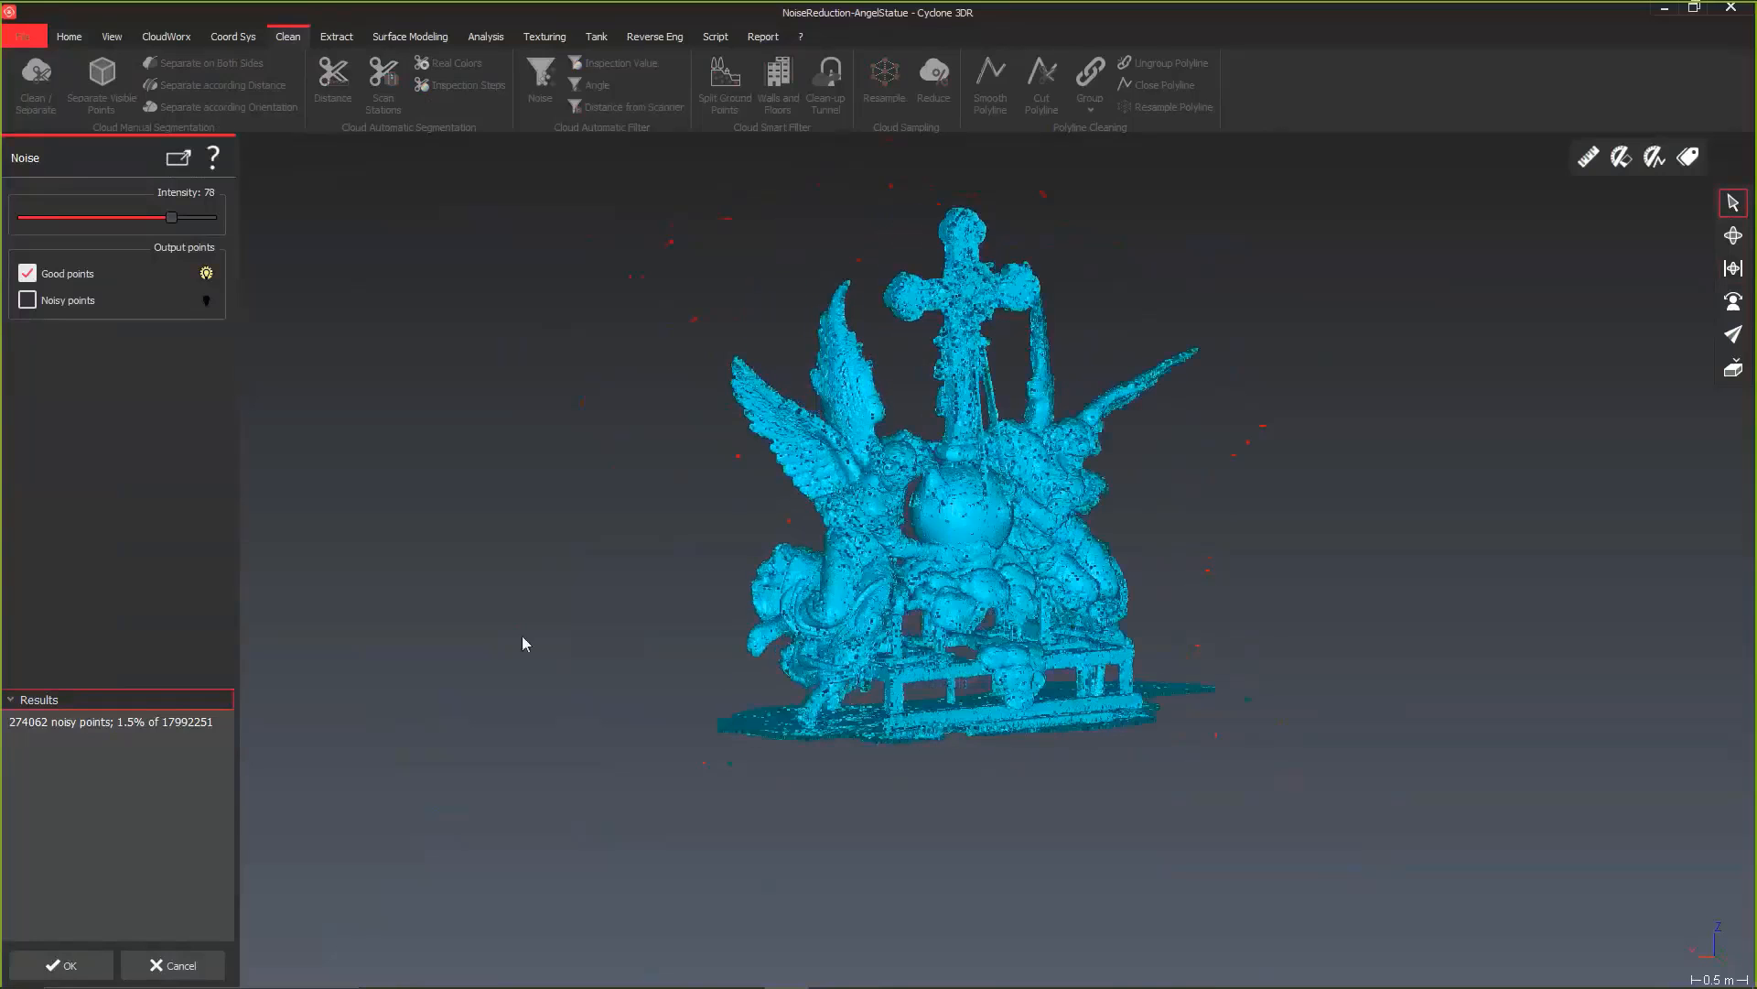
left_click(62, 965)
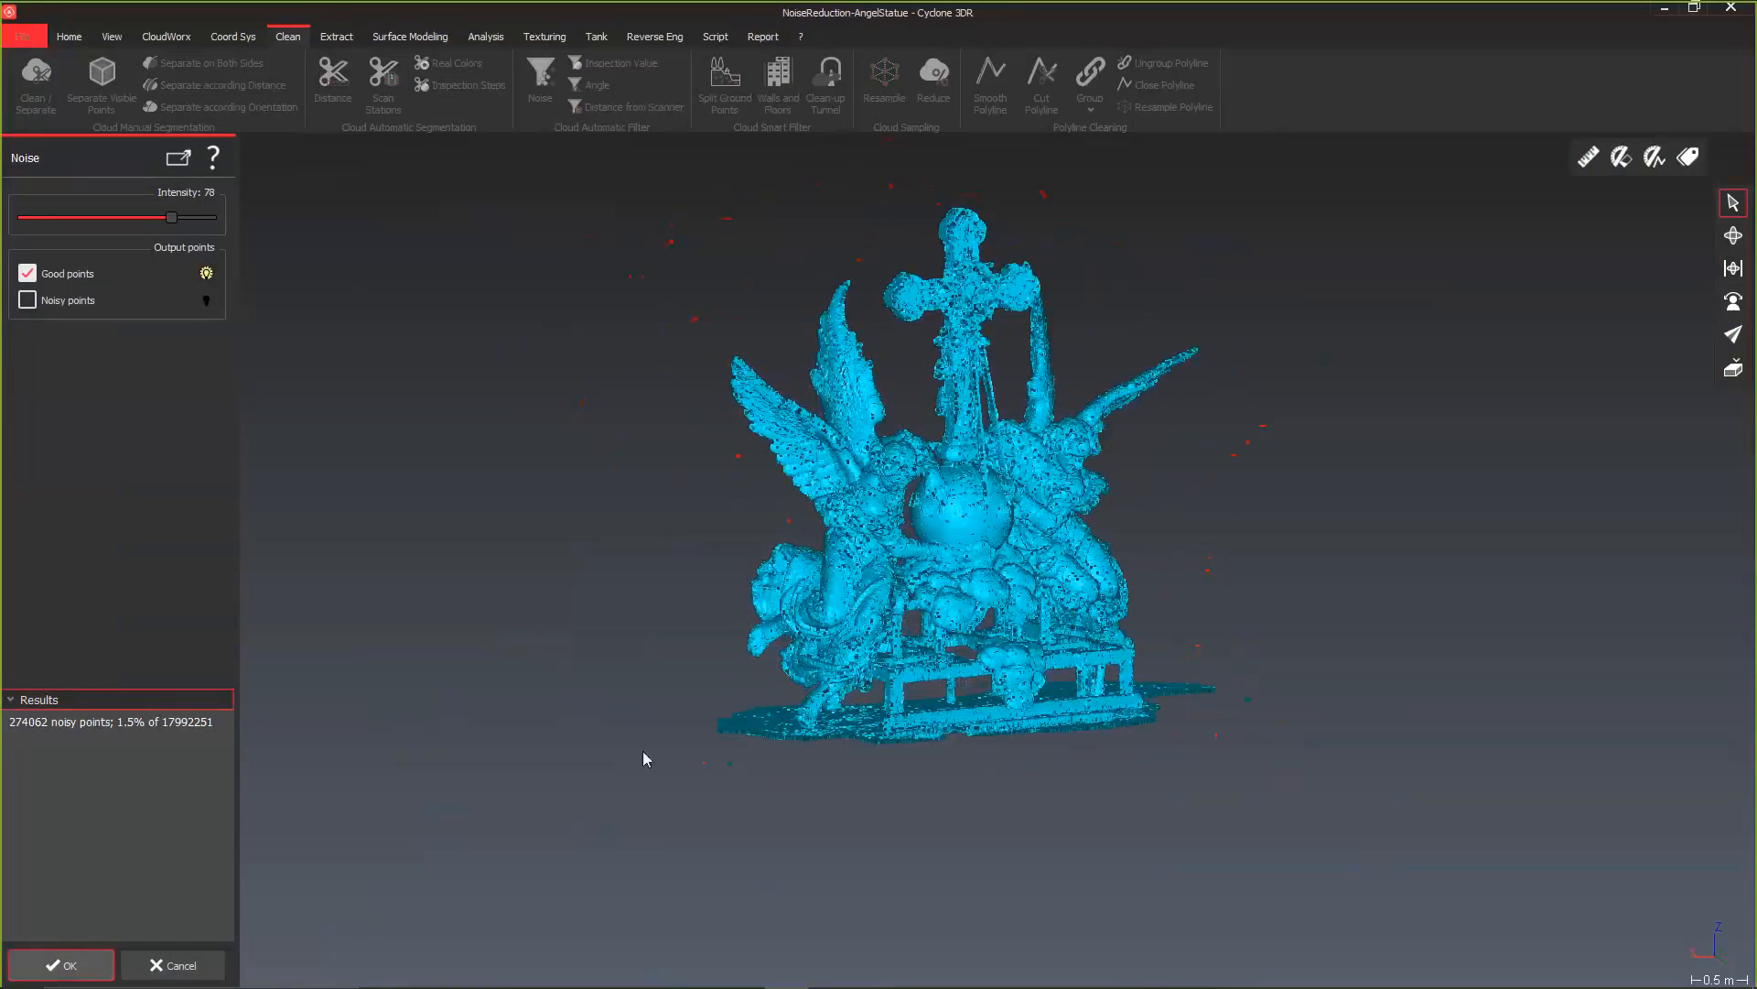
left_click_drag(915, 651, 739, 586)
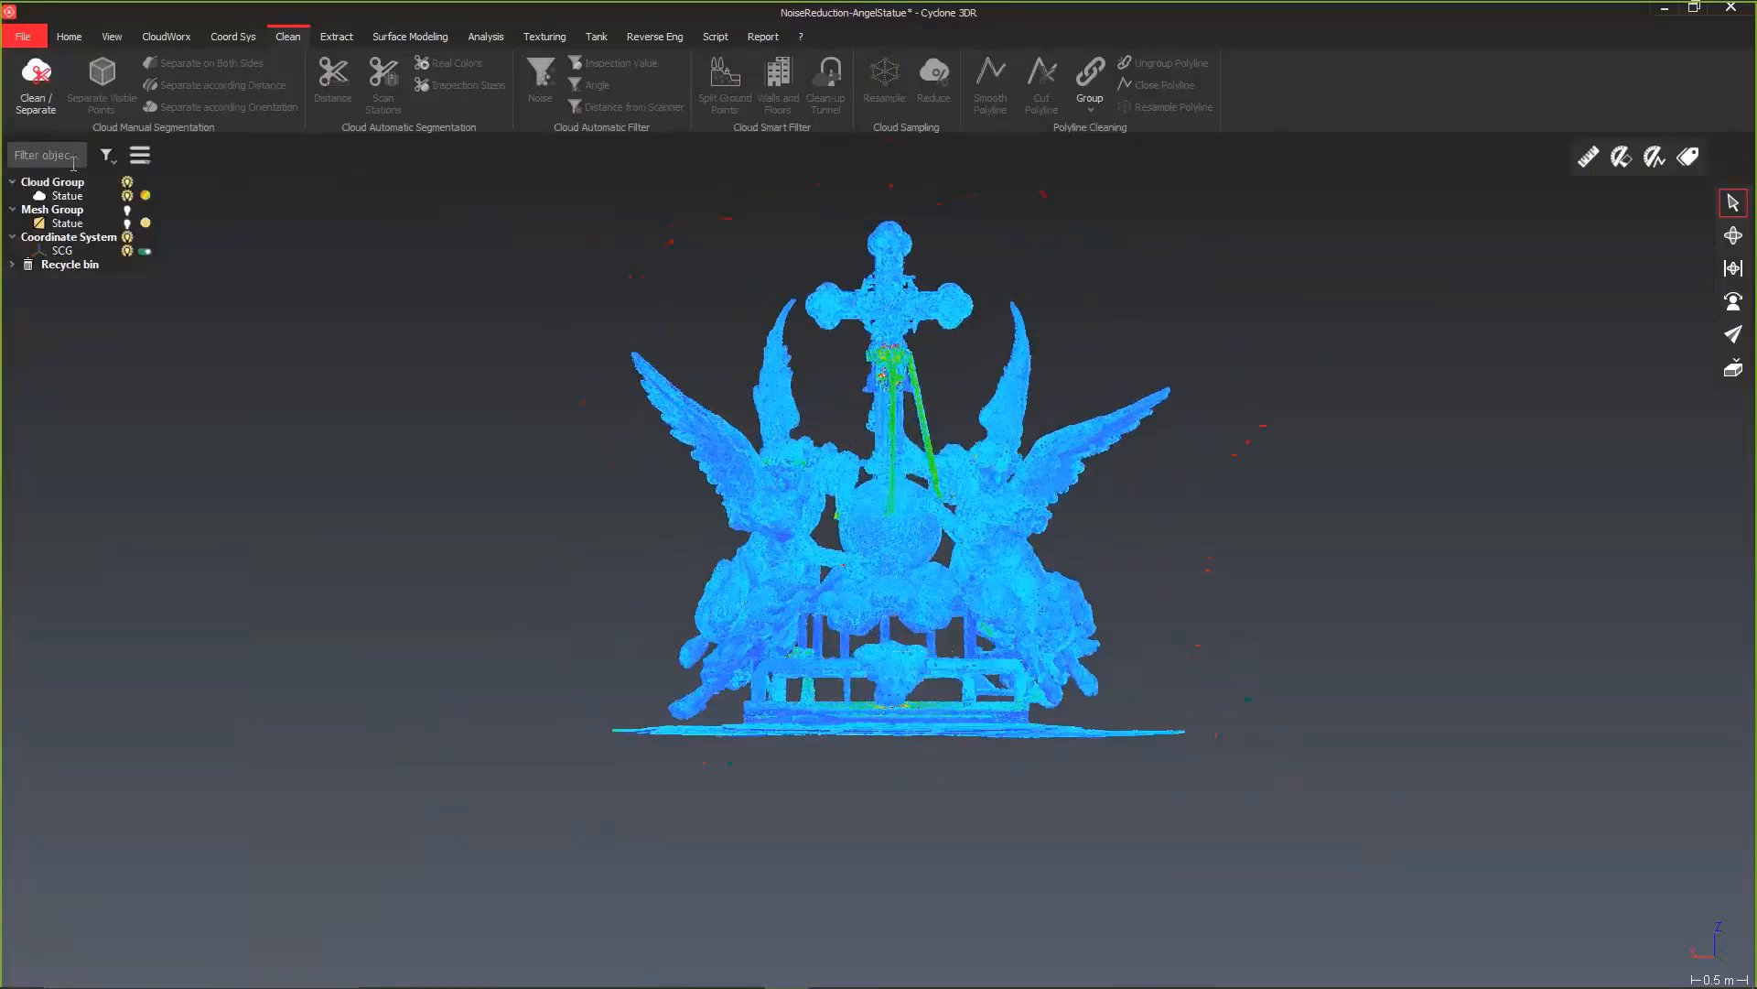
Step: Set the view to Front and use Clean / Separate to delete the flat ground points beneath the statue with a rectangular selection
left_click(110, 38)
left_click(95, 108)
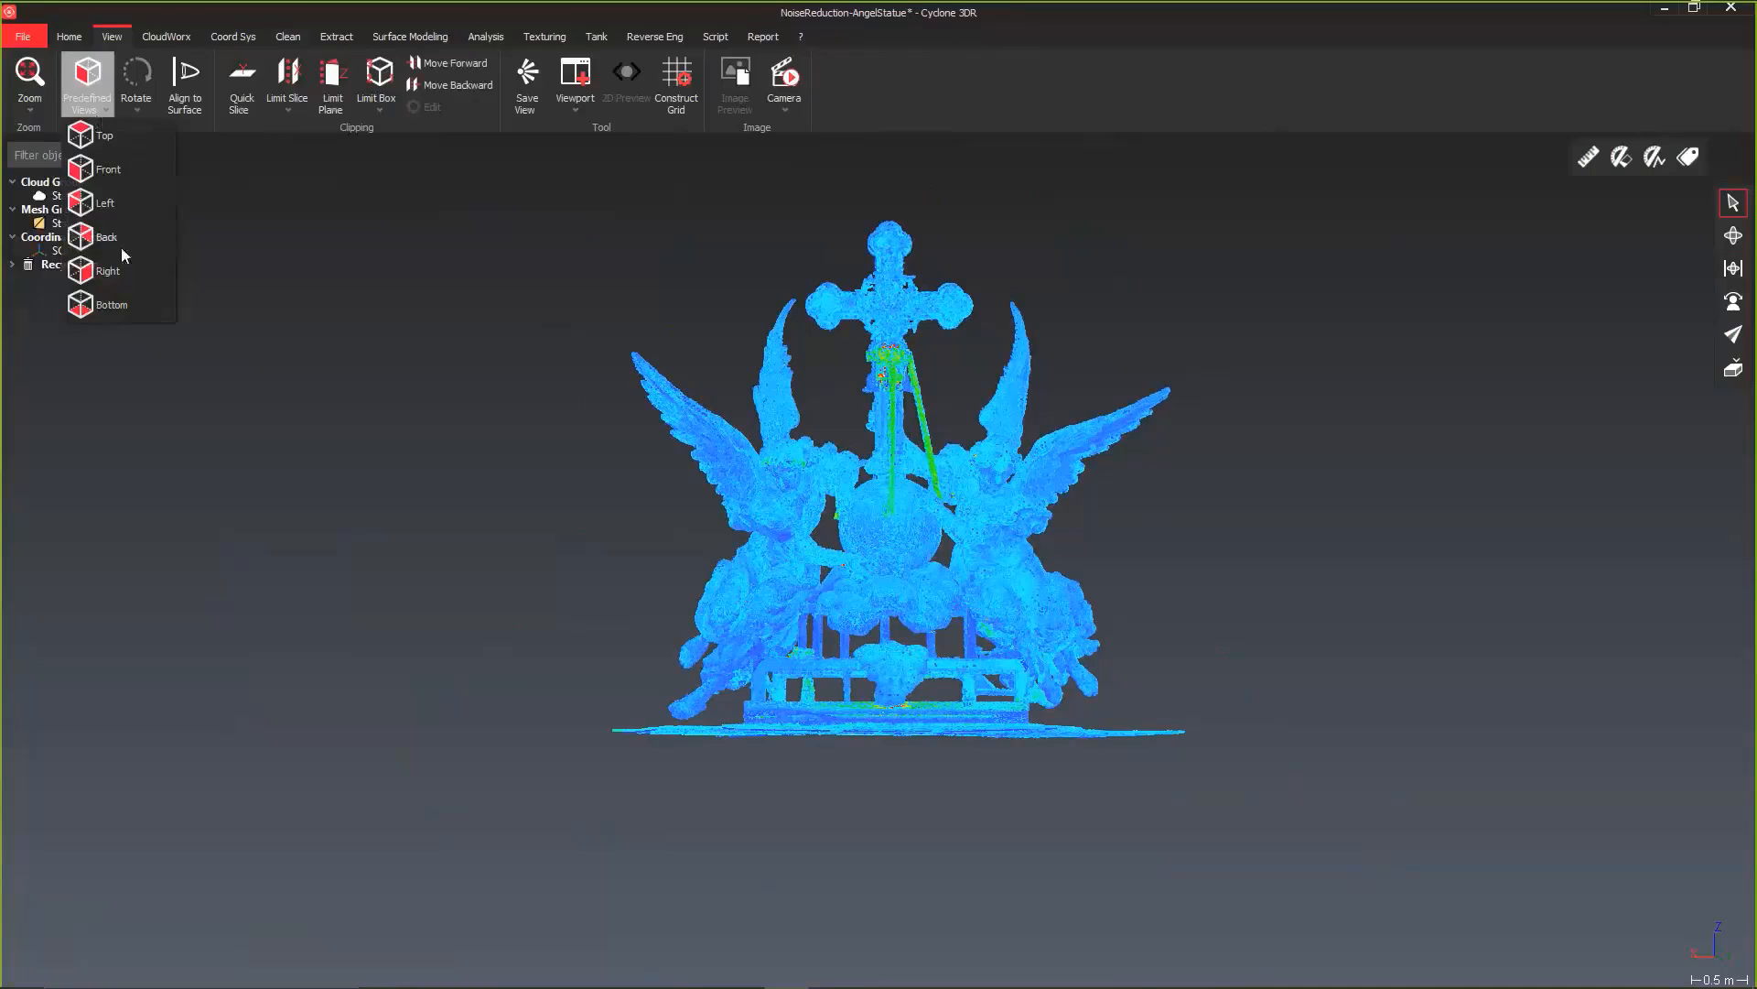
left_click(117, 179)
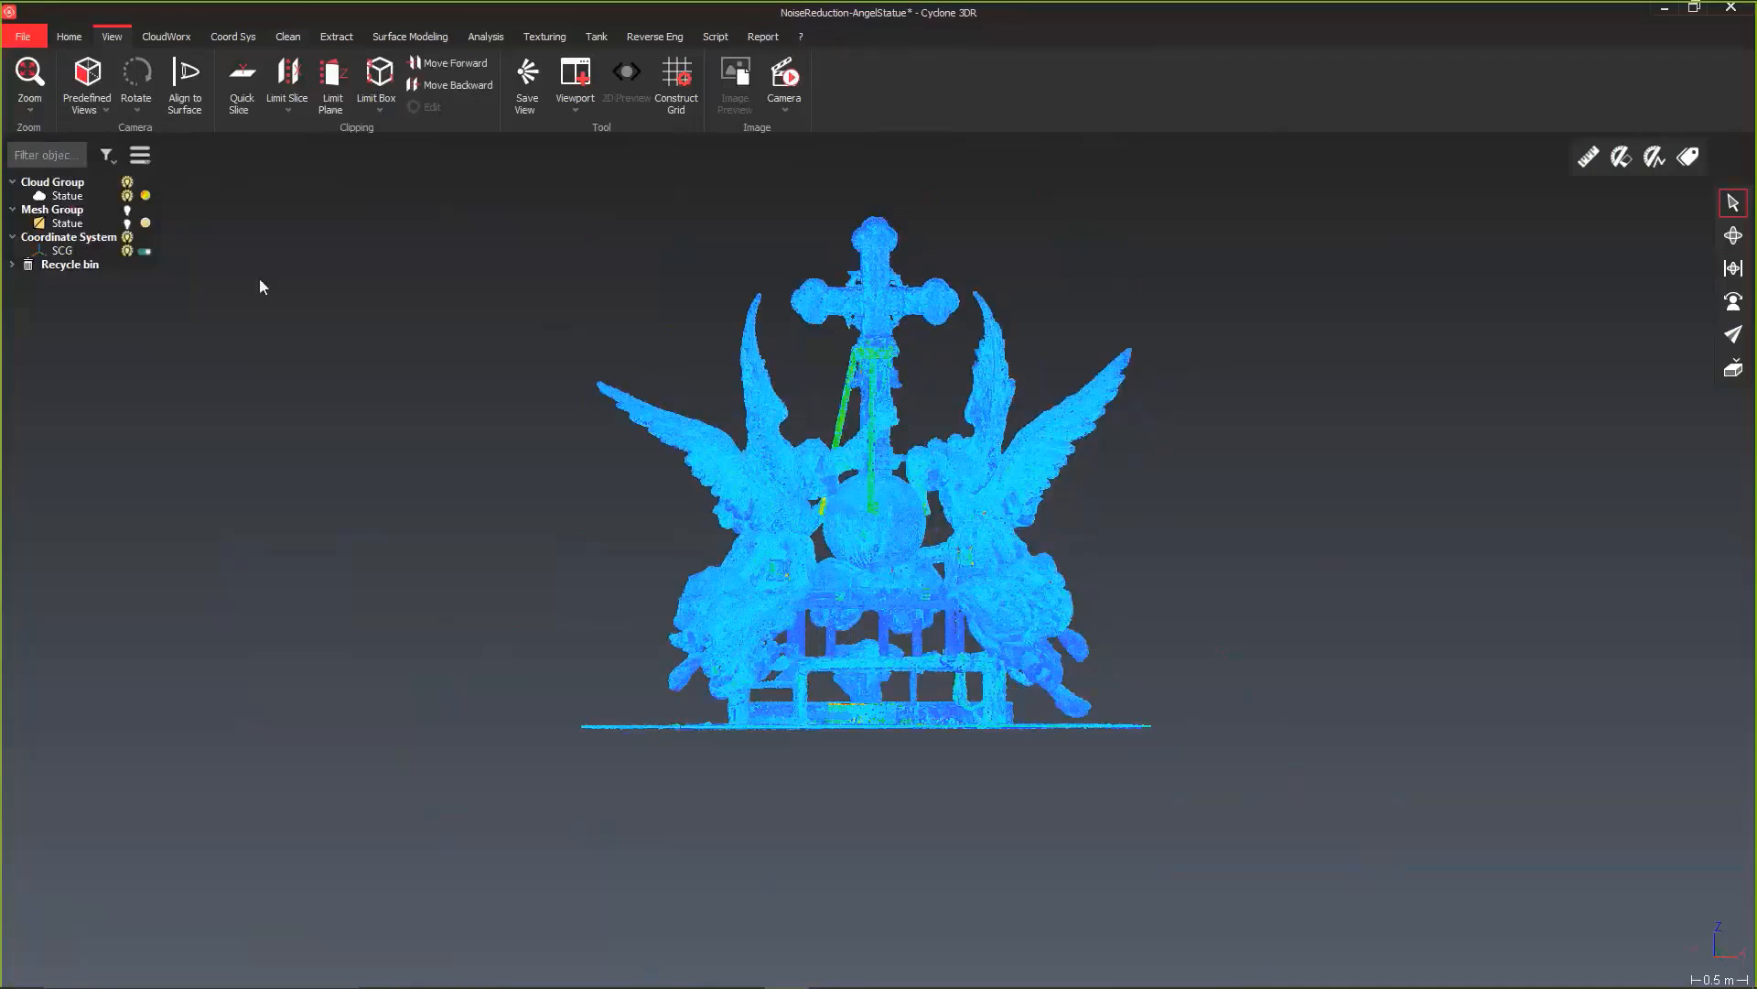
left_click(279, 36)
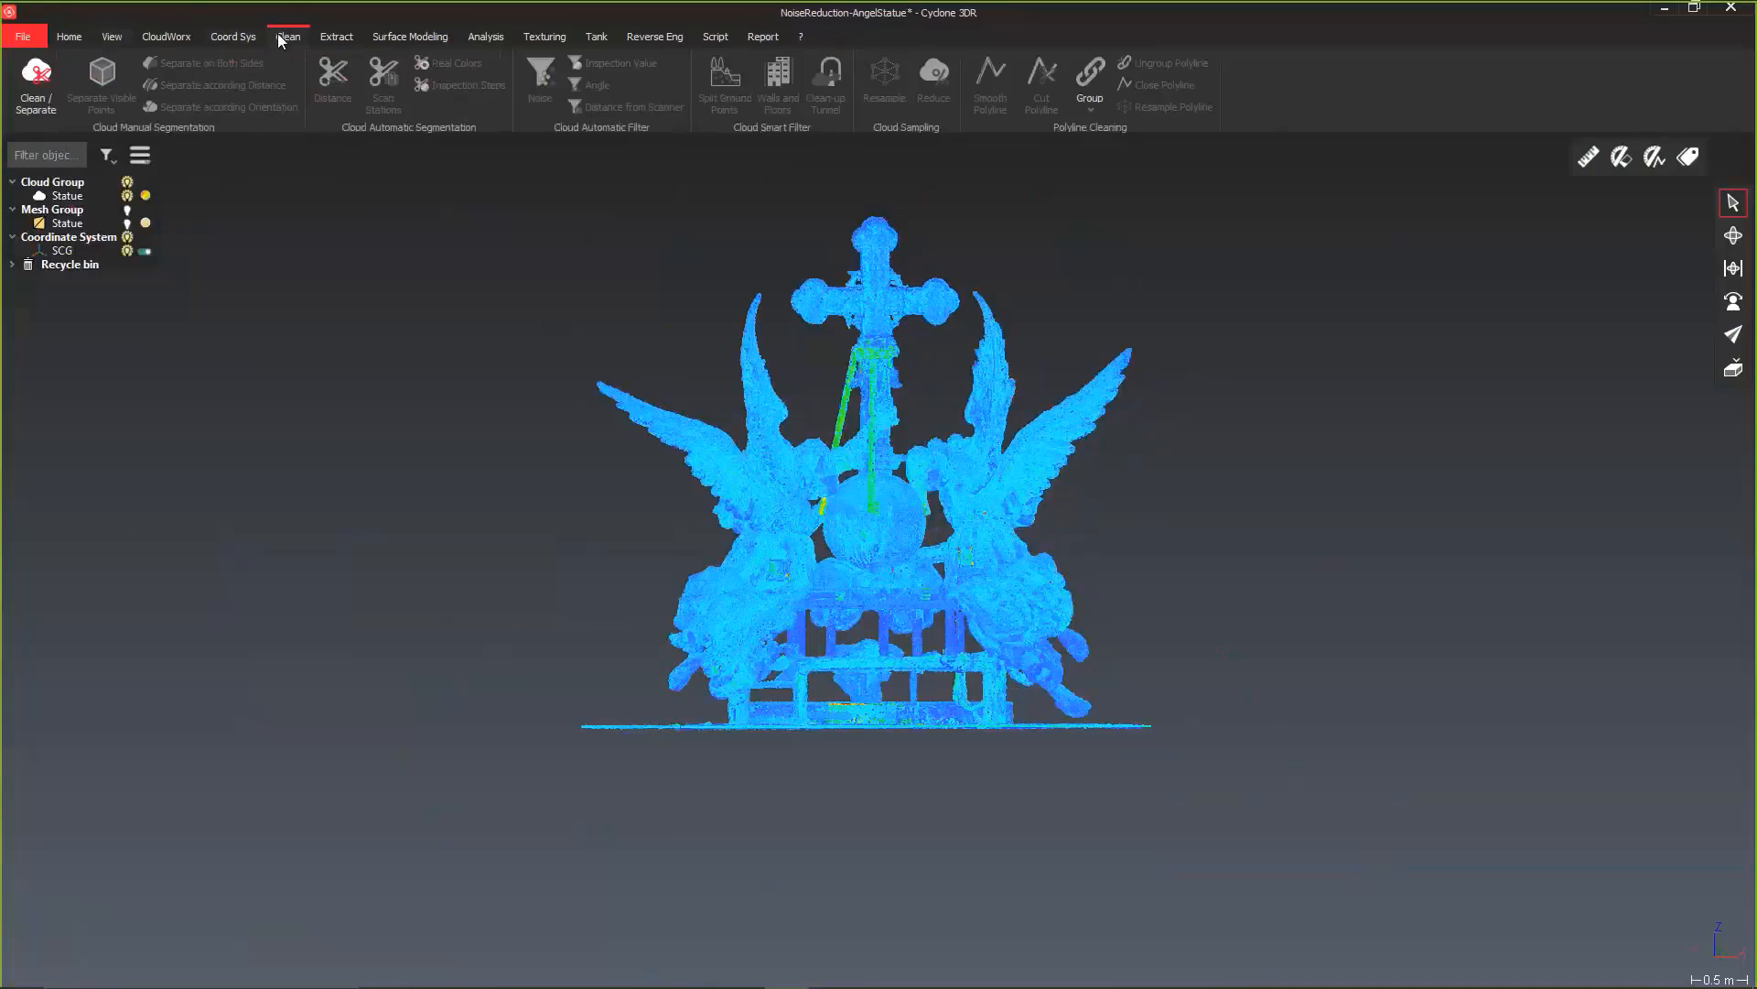
left_click(36, 82)
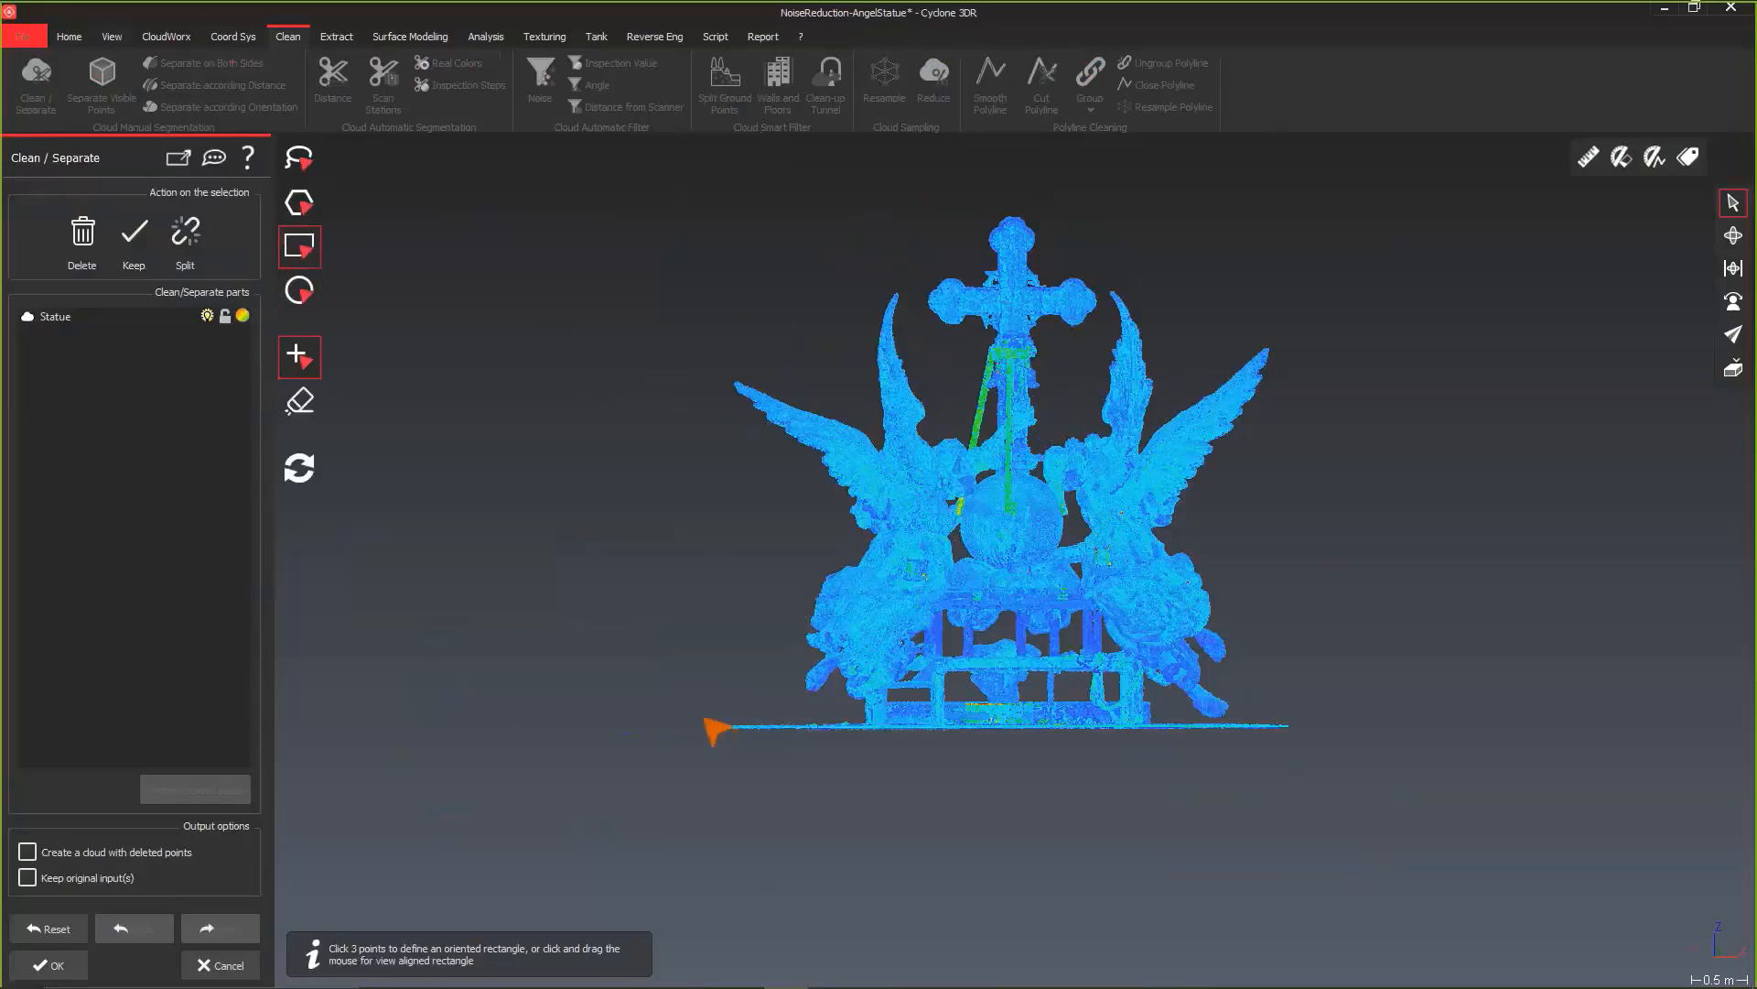
left_click_drag(626, 821, 1399, 720)
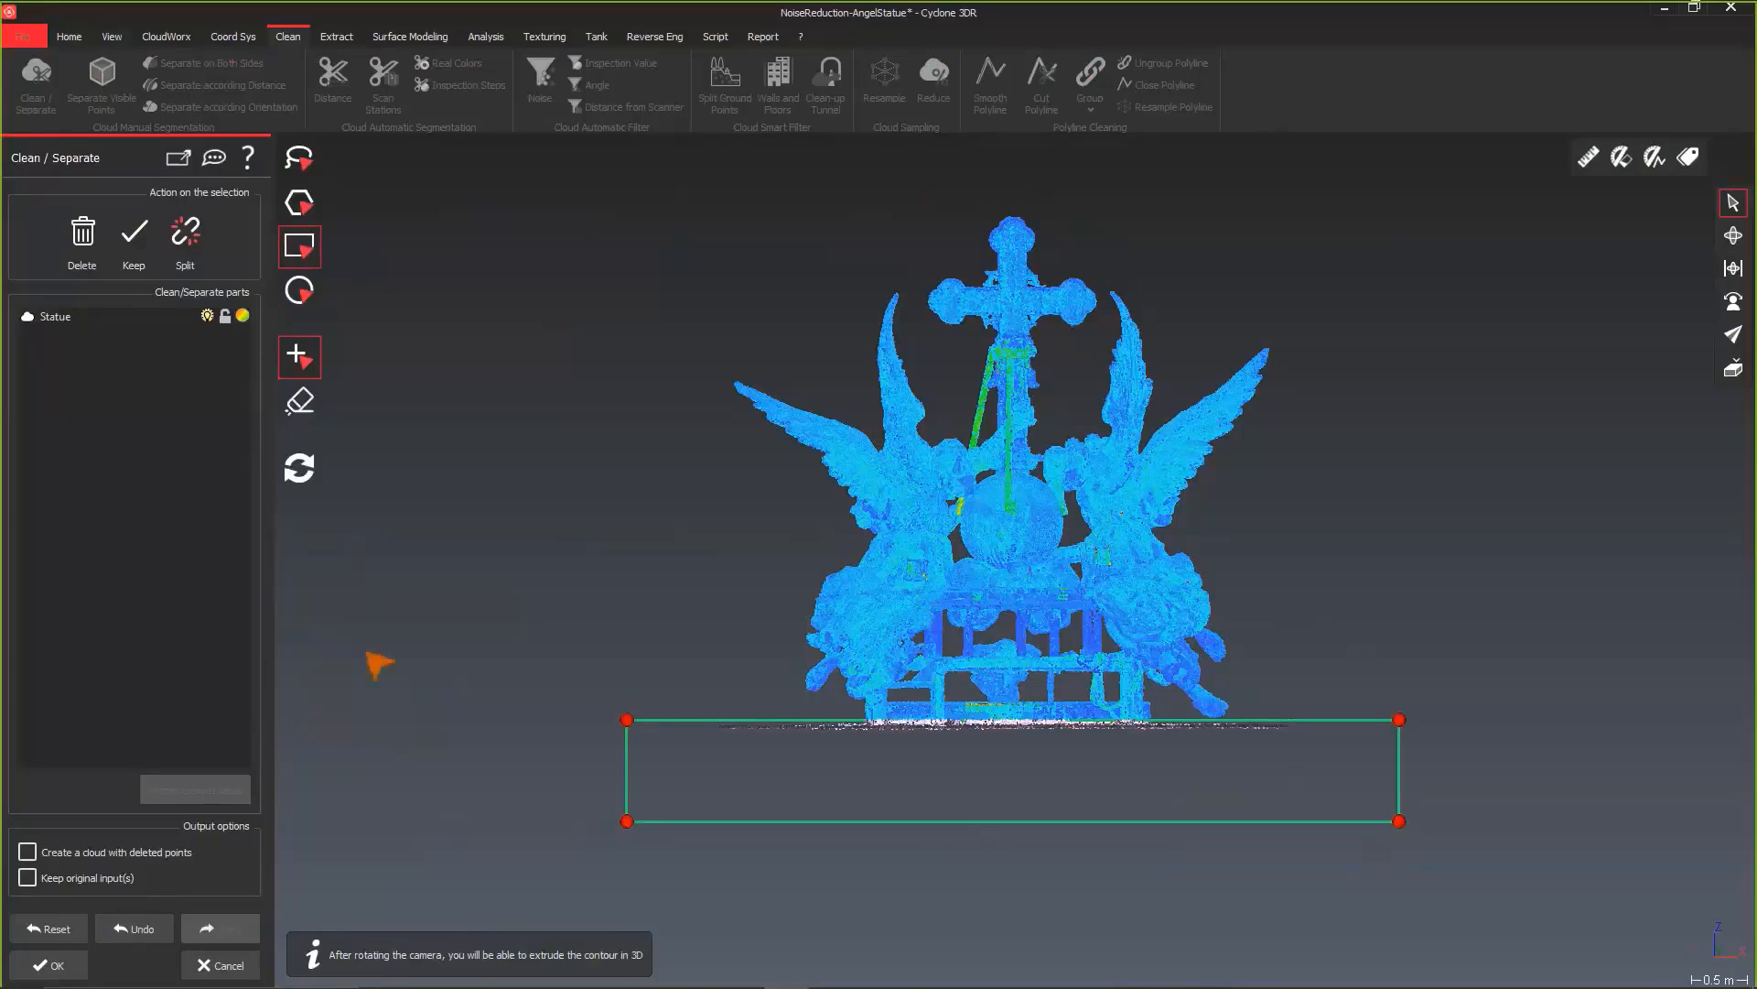
left_click(76, 230)
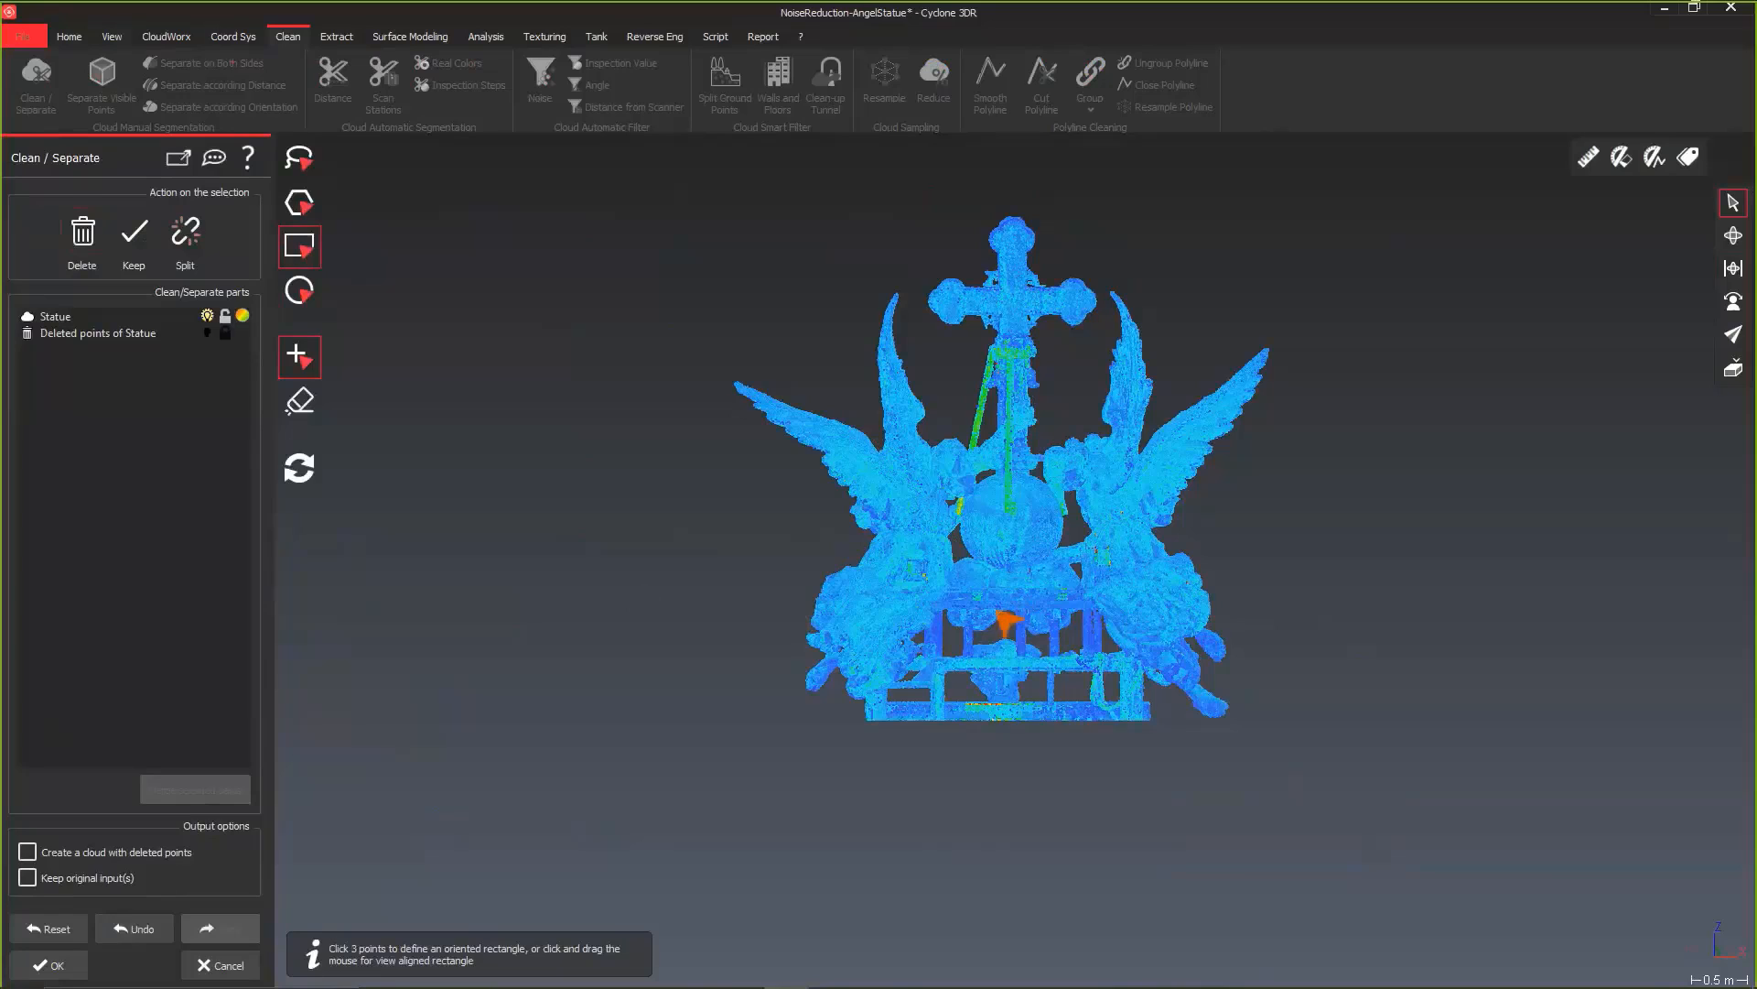
Step: Outline the left angel's outer wing with a freehand lasso and split it from the Statue cloud
left_click(299, 157)
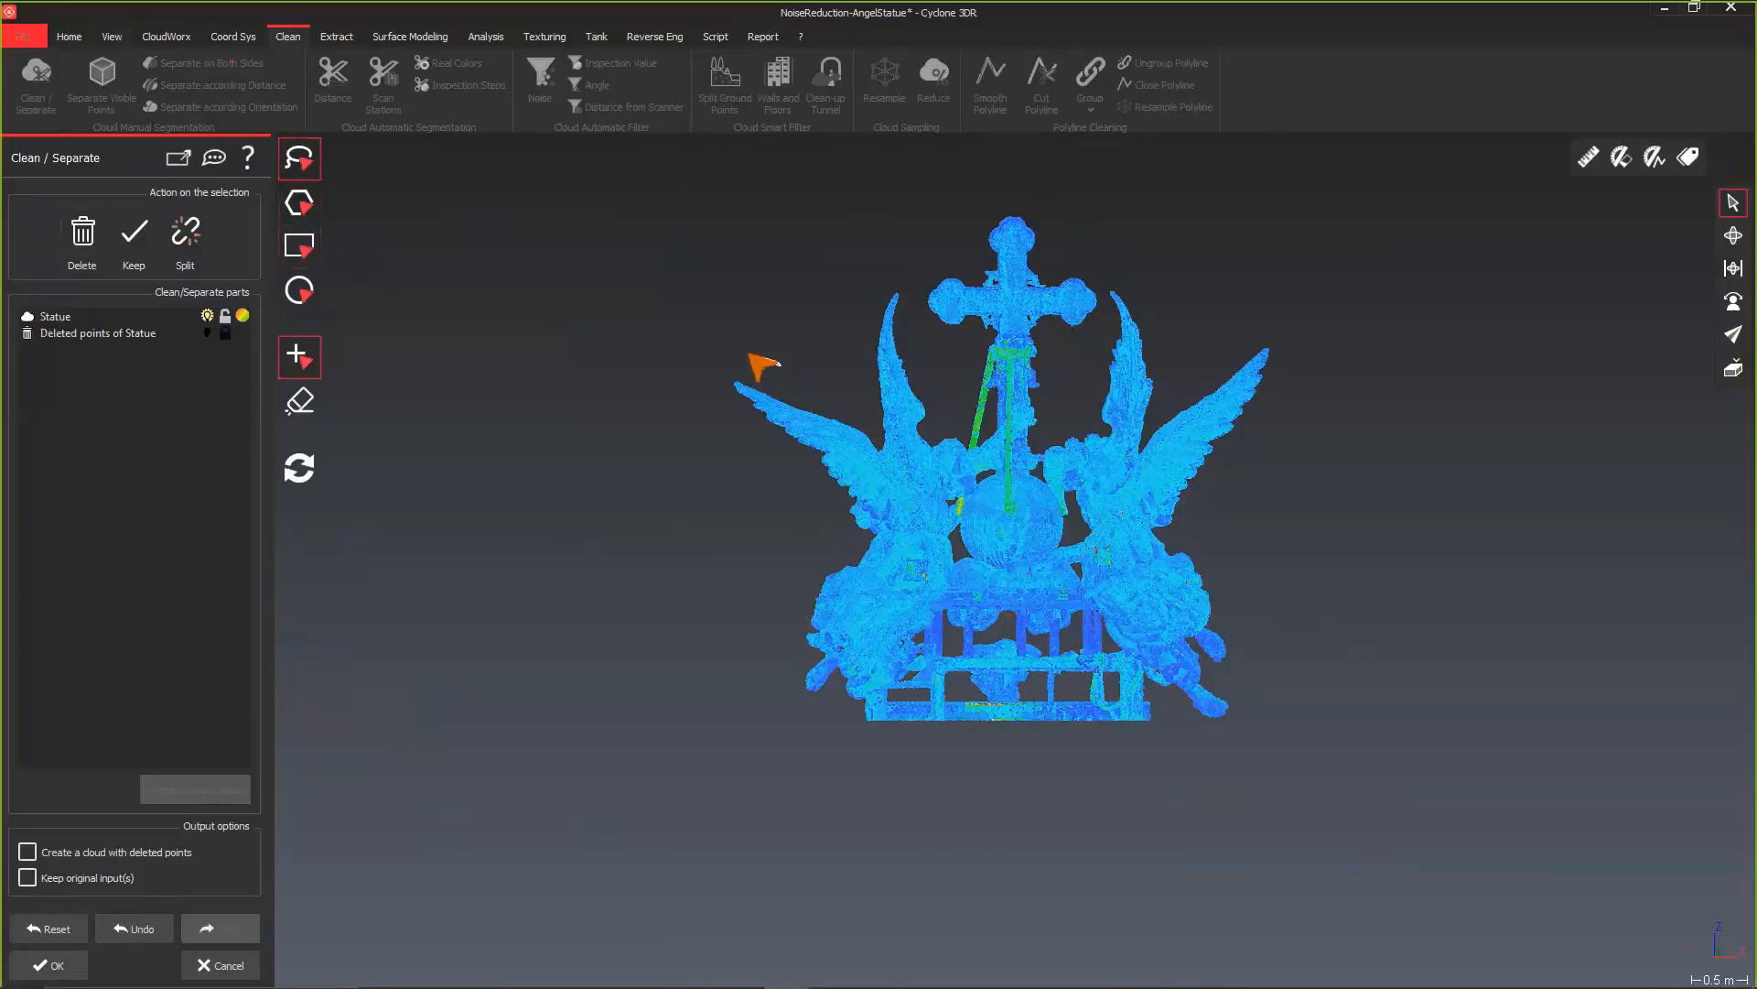
mouse_move(781, 364)
left_mouse_down()
mouse_move(734, 436)
mouse_move(862, 533)
mouse_move(872, 425)
mouse_move(847, 396)
left_mouse_up()
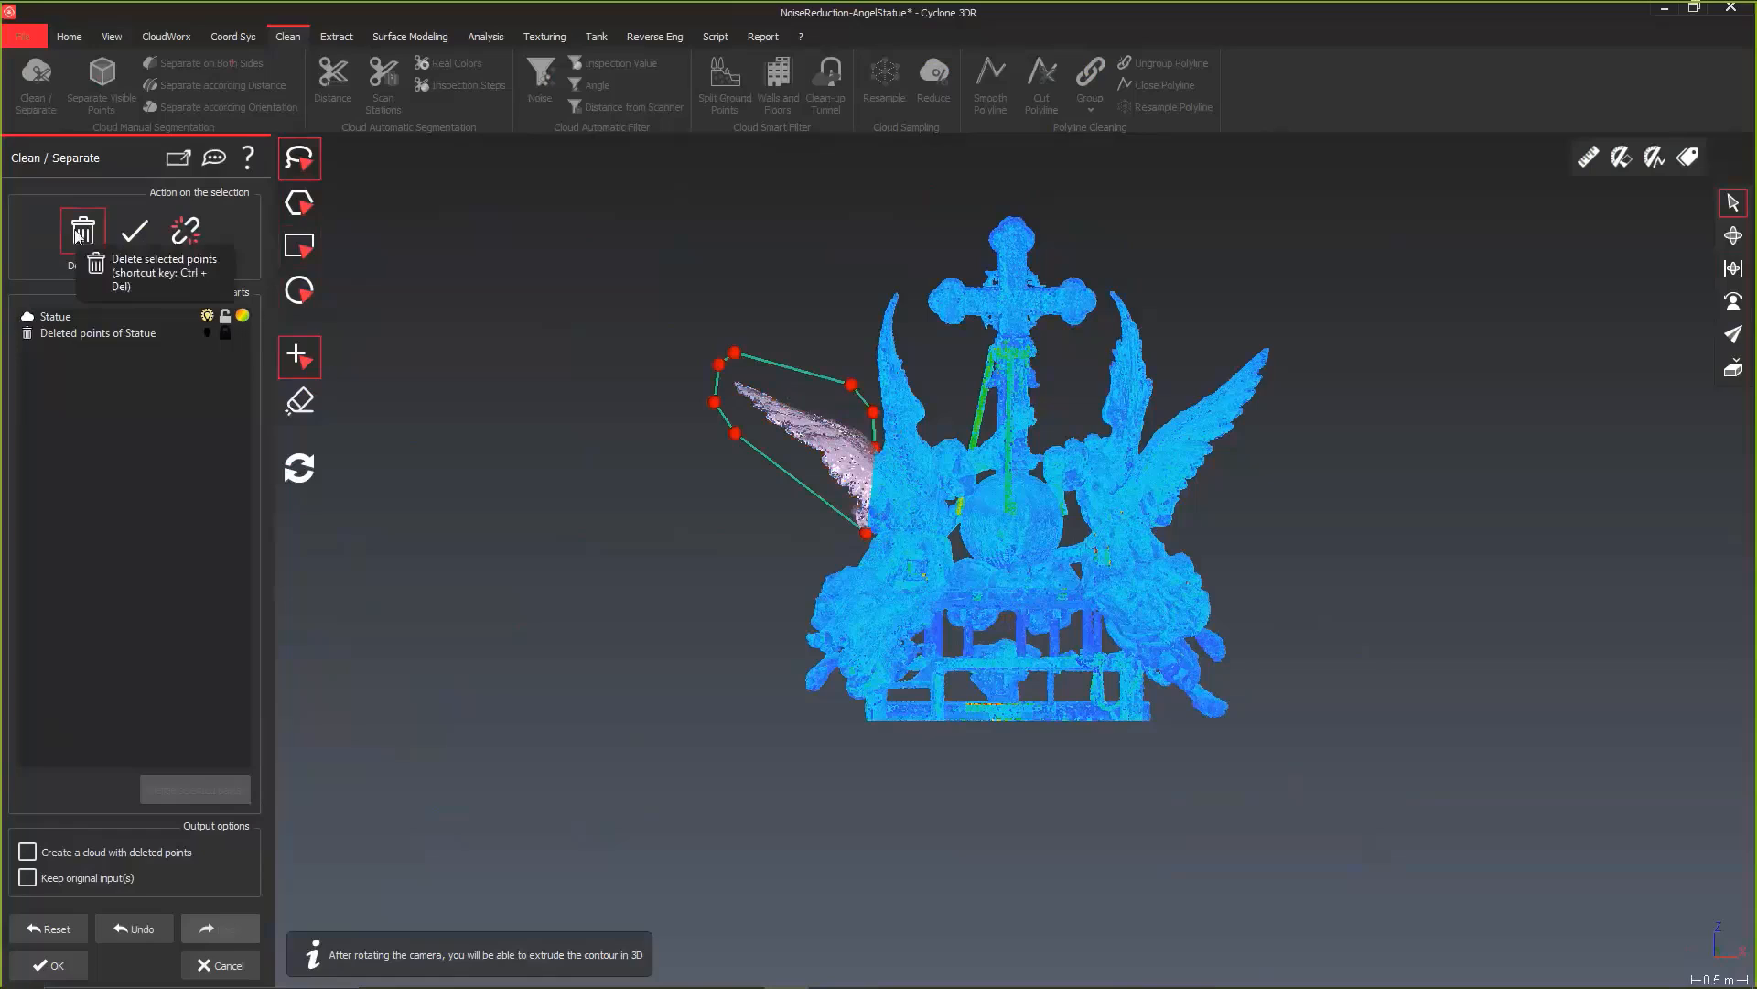
left_click(184, 230)
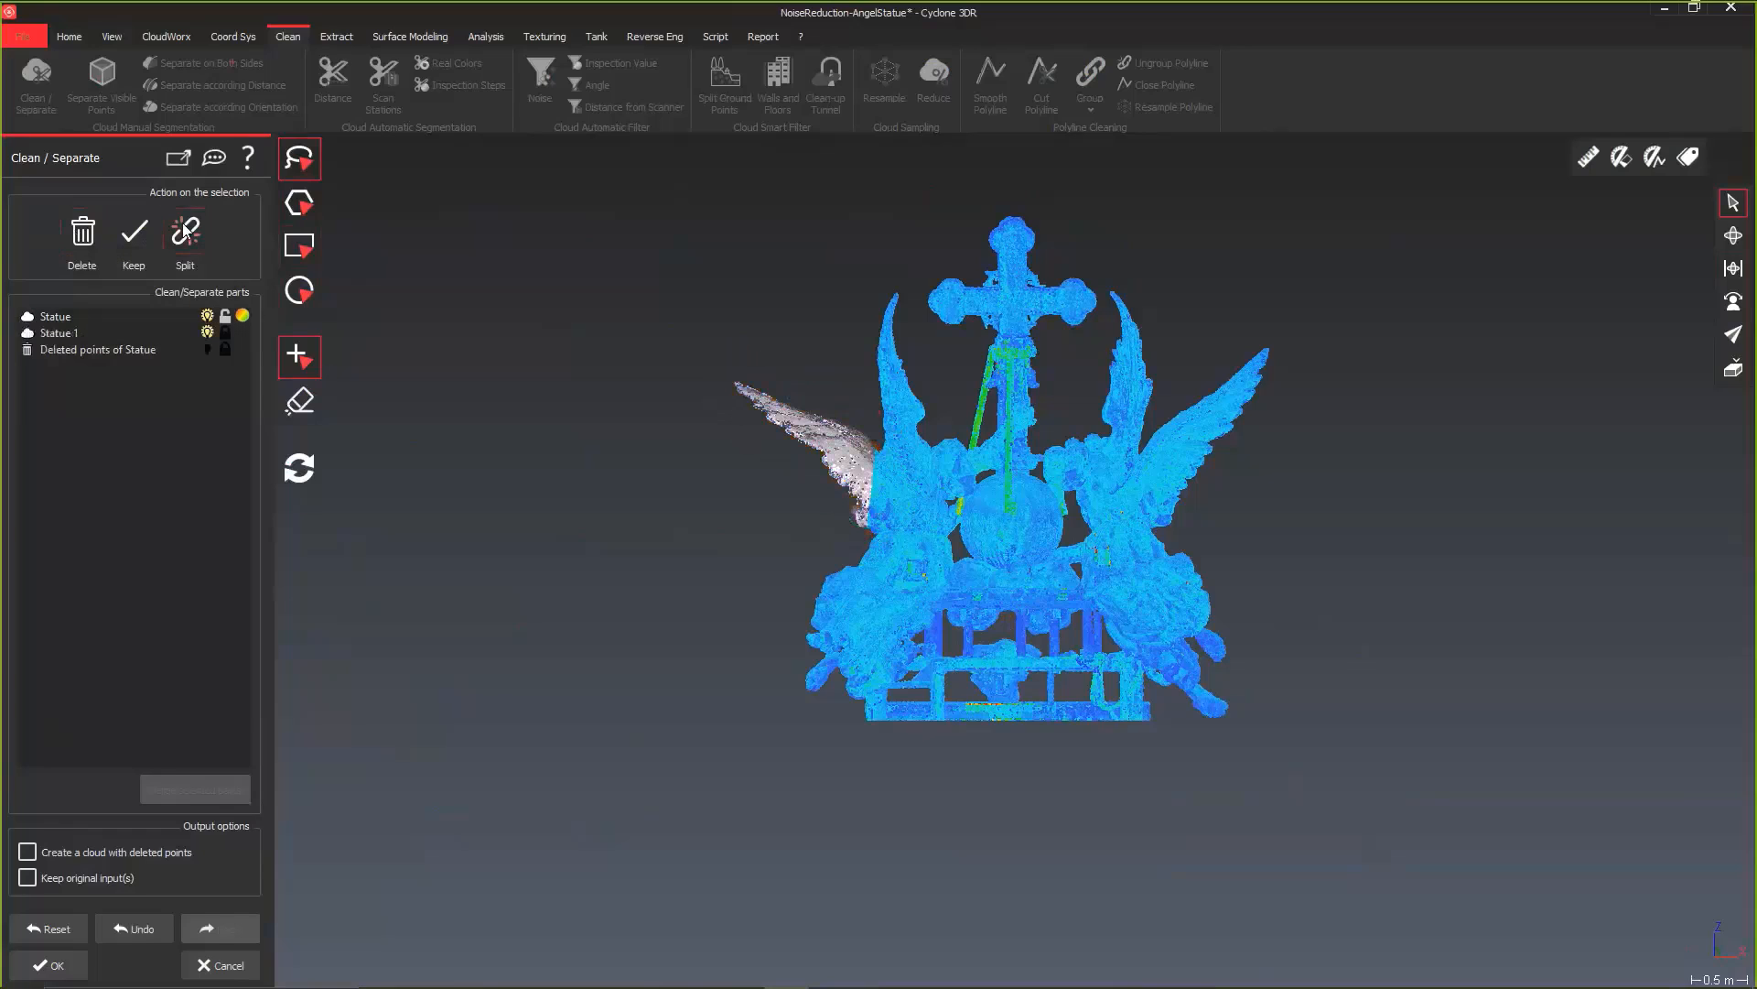
Step: Rename the split wing part as Wing 1 and create the output clouds
left_click(74, 332)
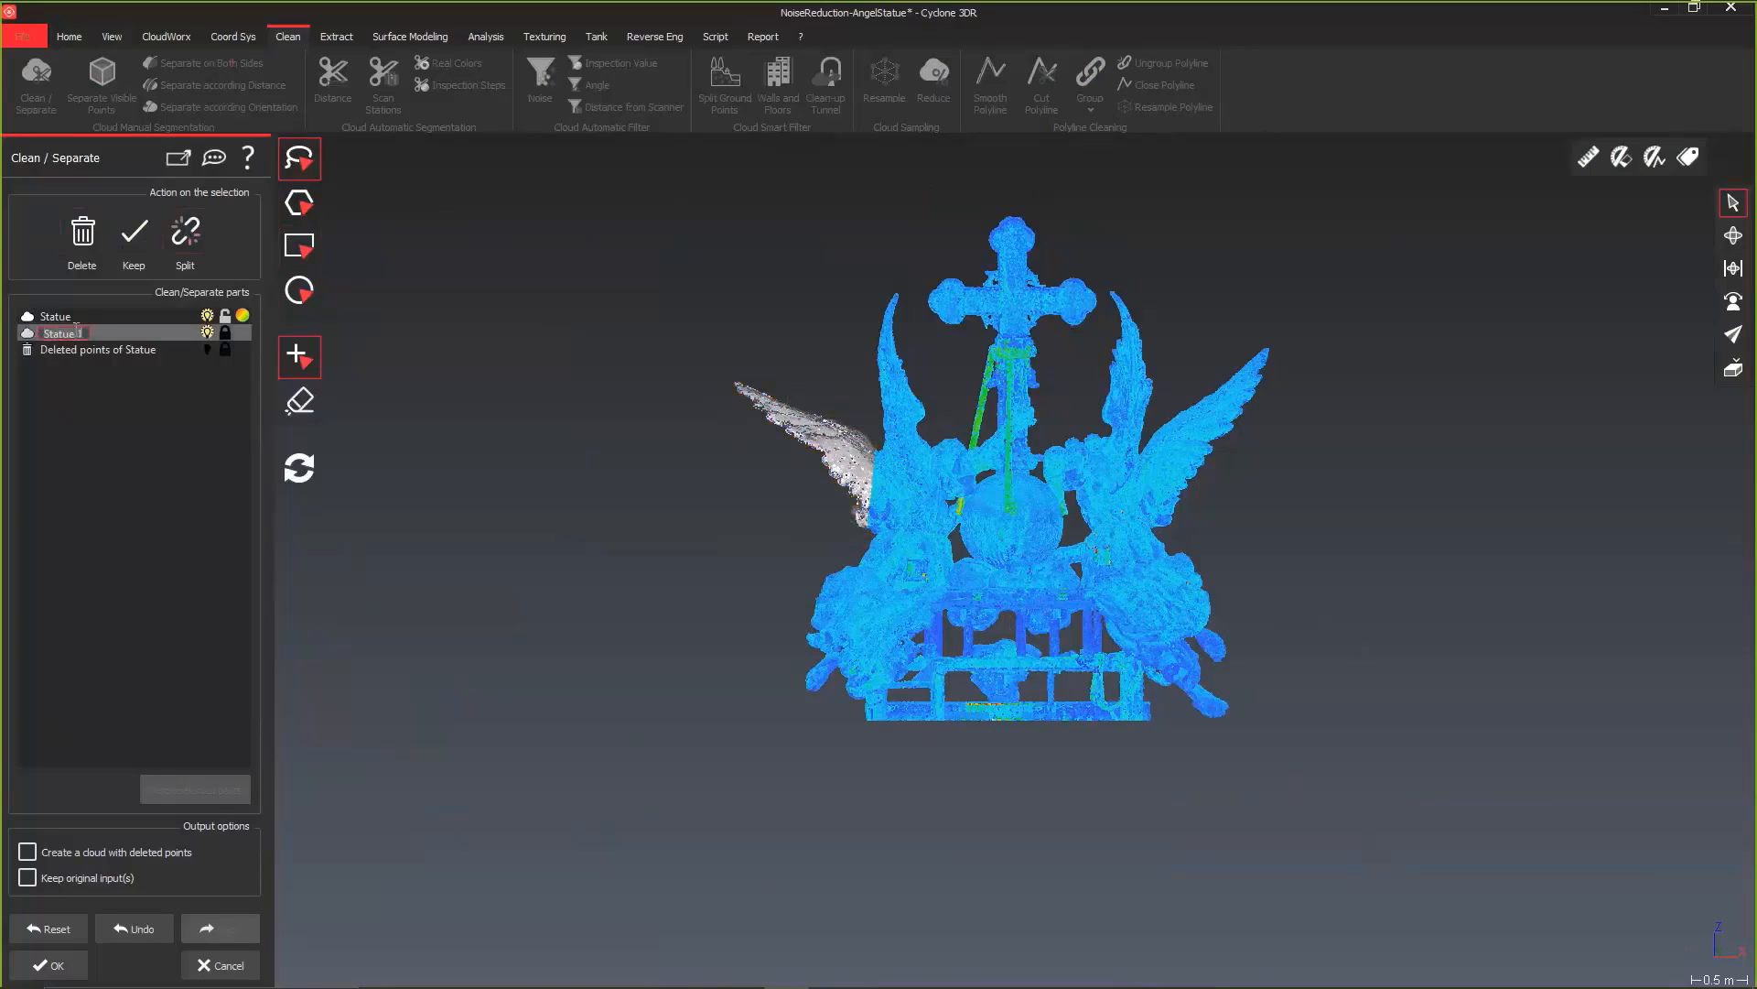
type("Wing 1")
key("Return")
left_click(48, 964)
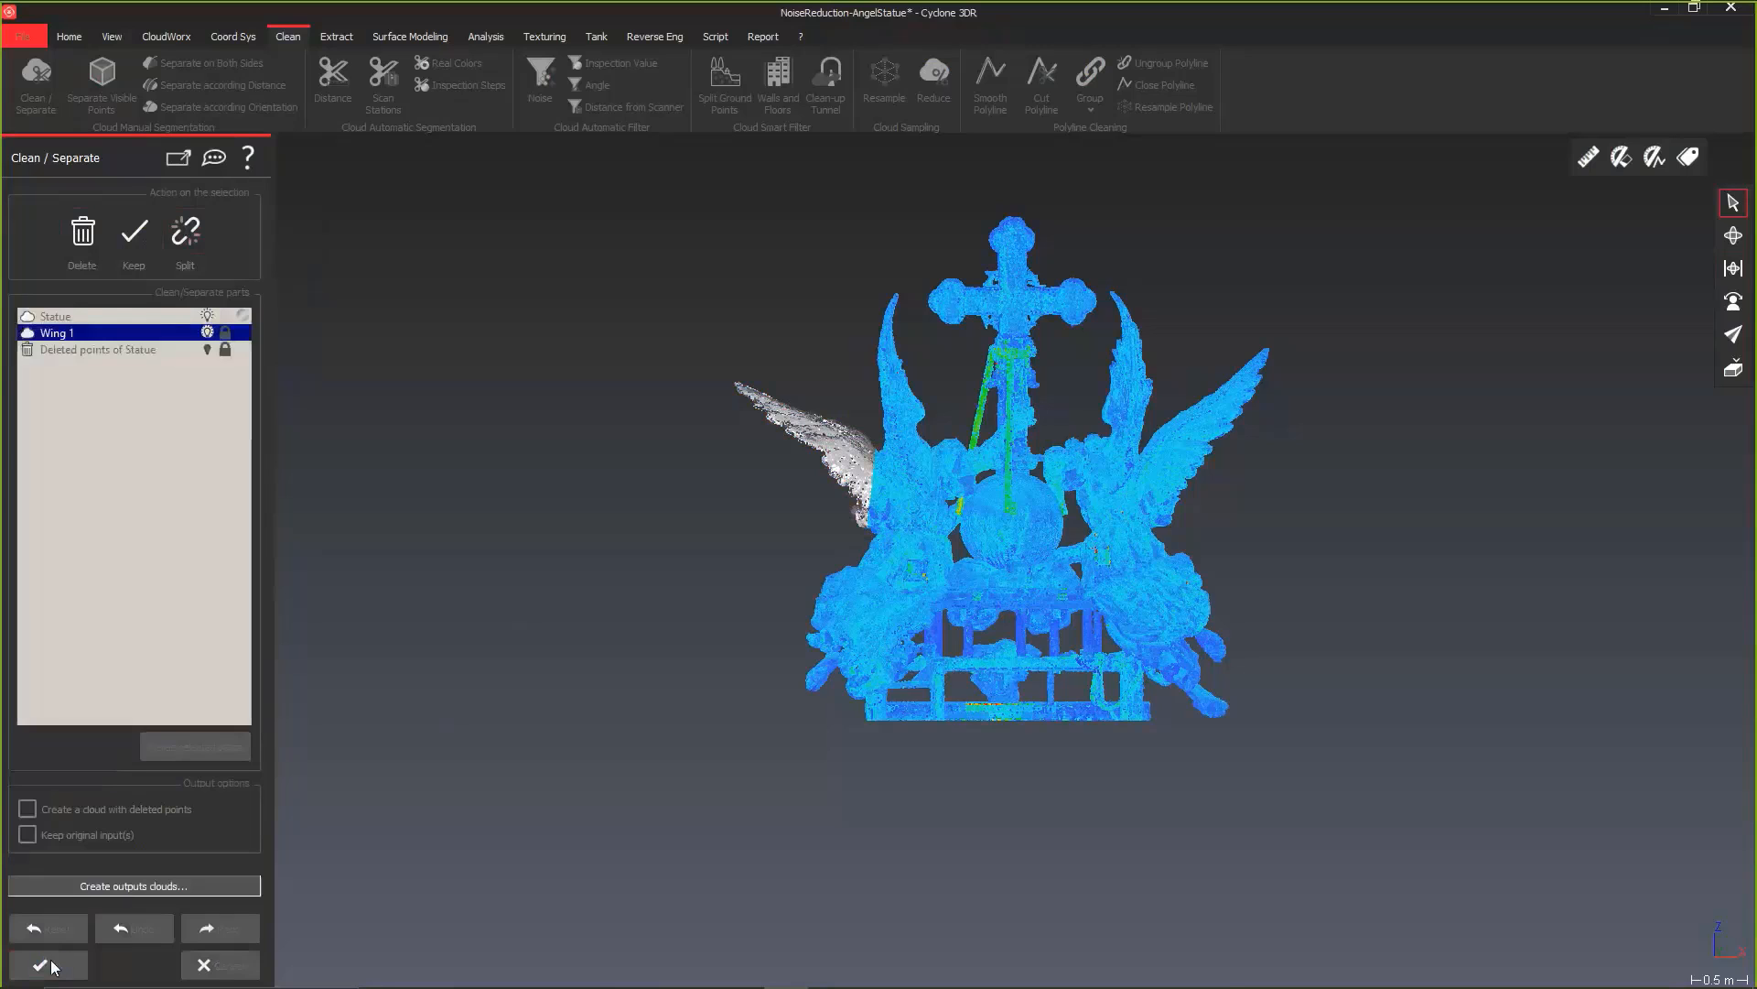
Step: Toggle the Wing 1 cloud off and on to check the separation, and hide the Statue cloud to isolate the wing
left_click(68, 211)
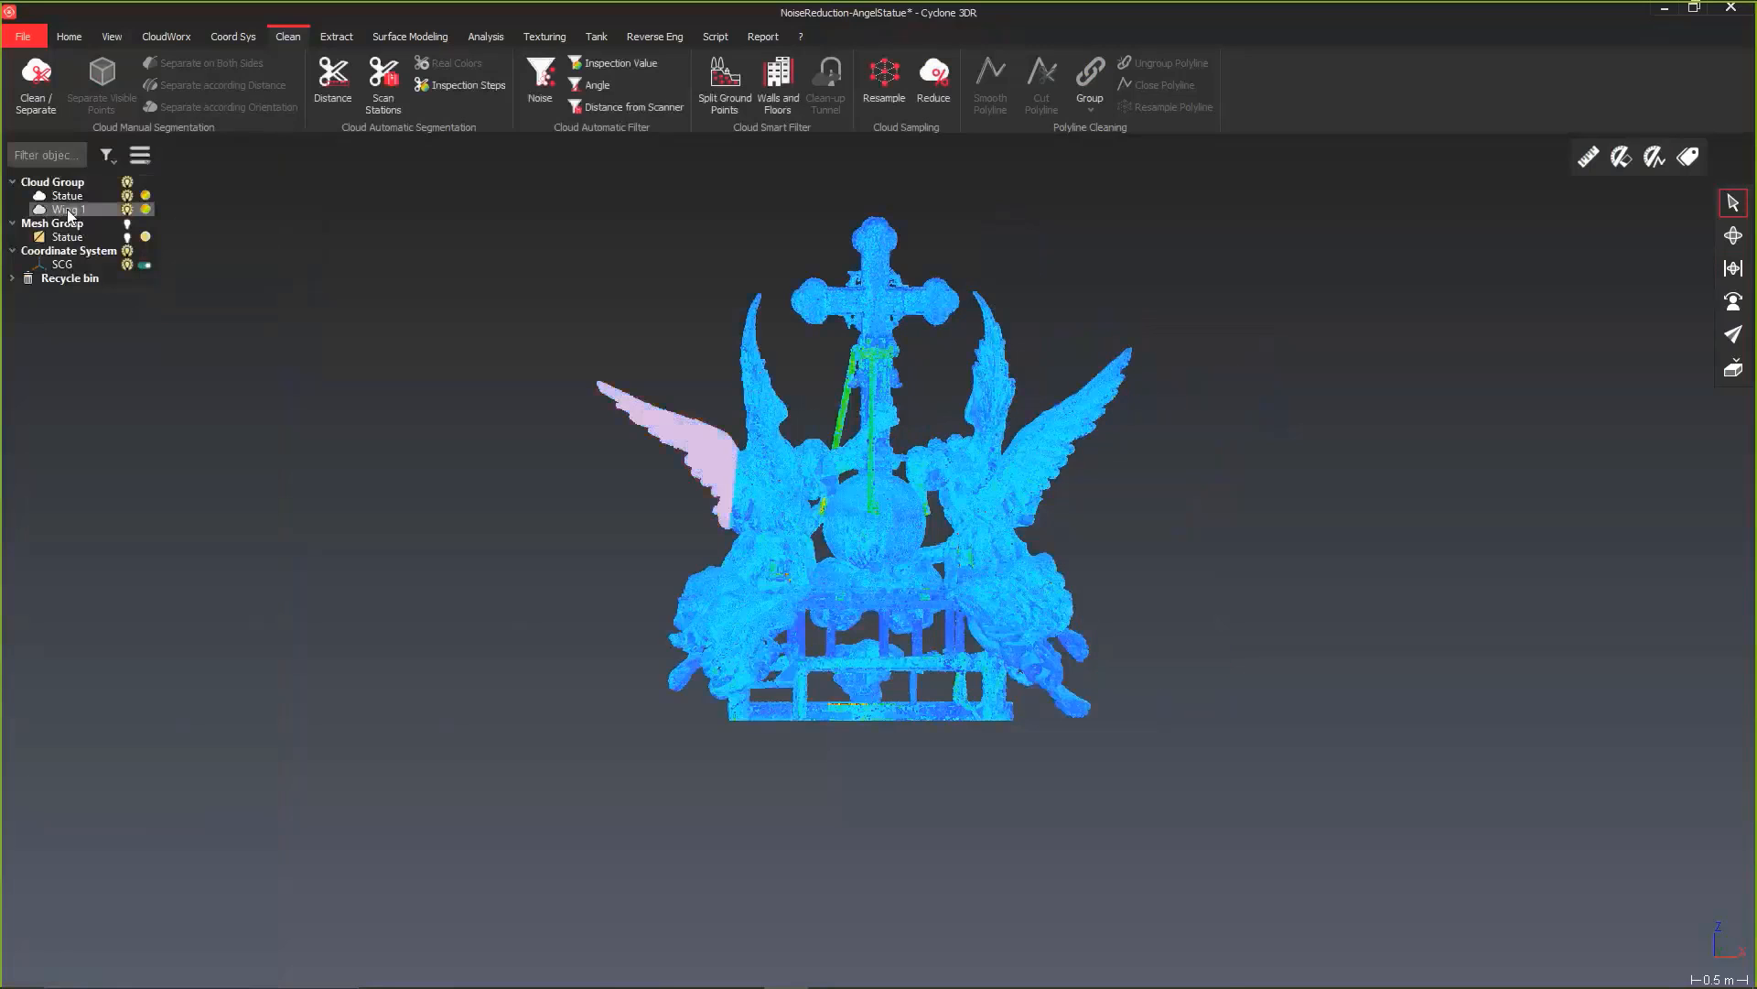
left_click(127, 209)
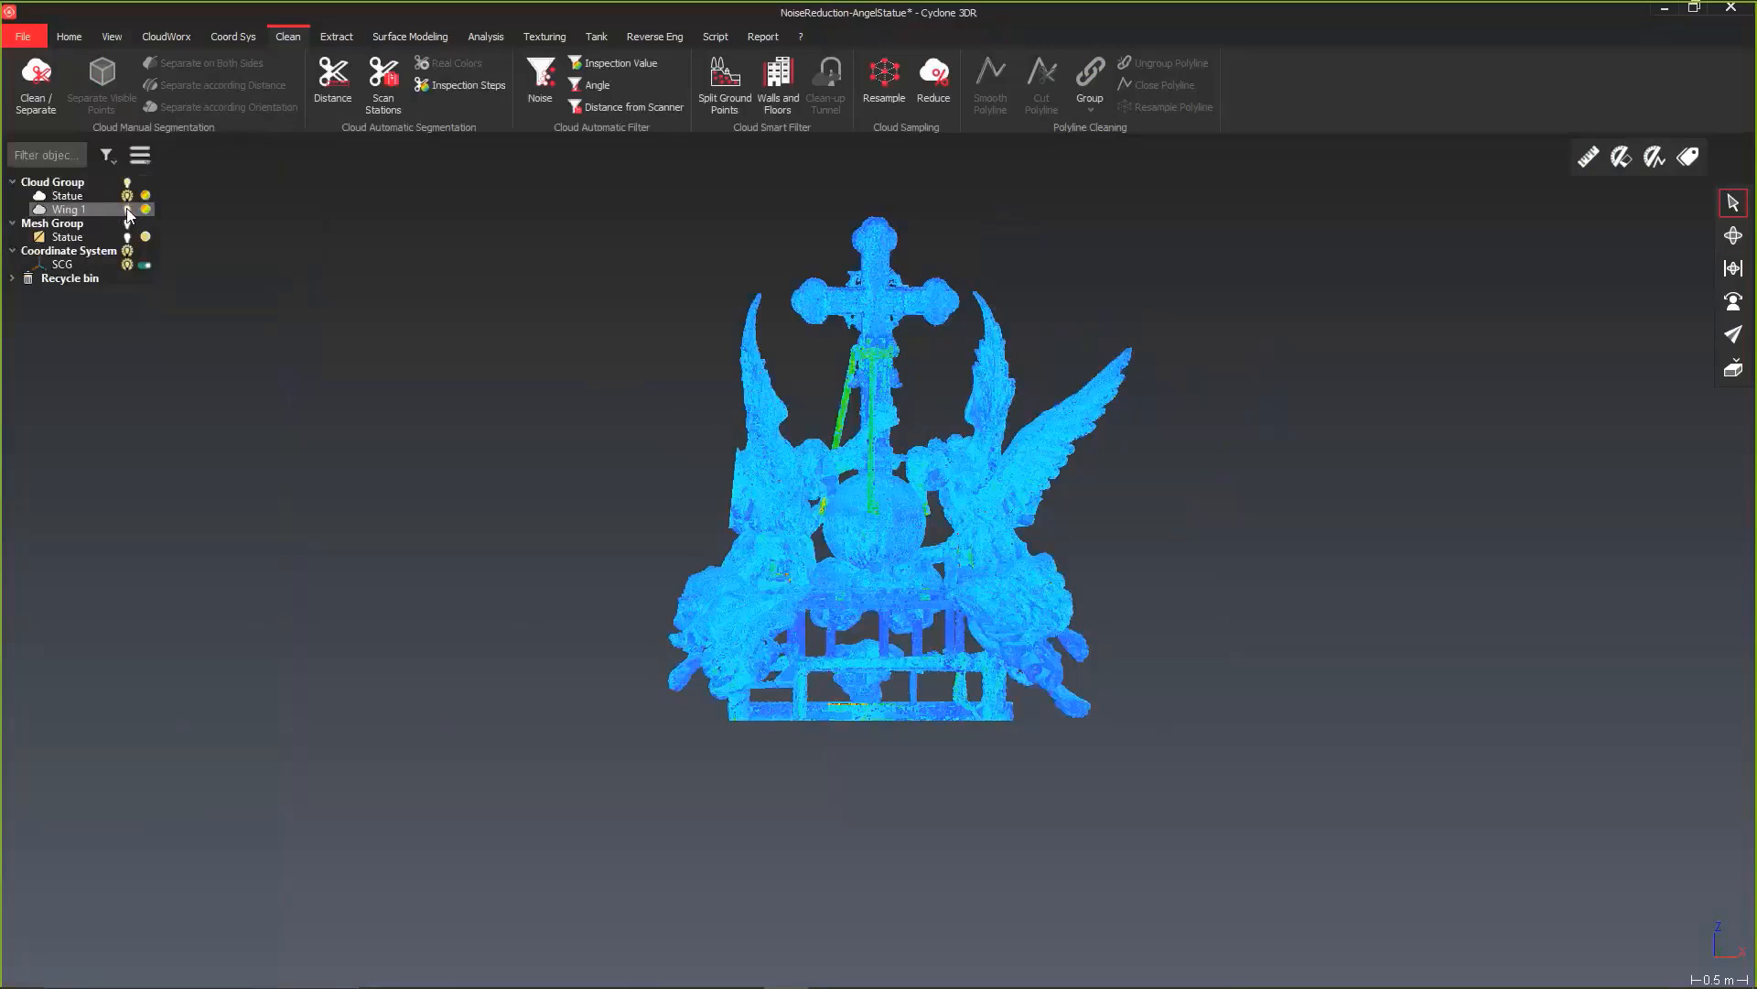
left_click(128, 210)
left_click(127, 196)
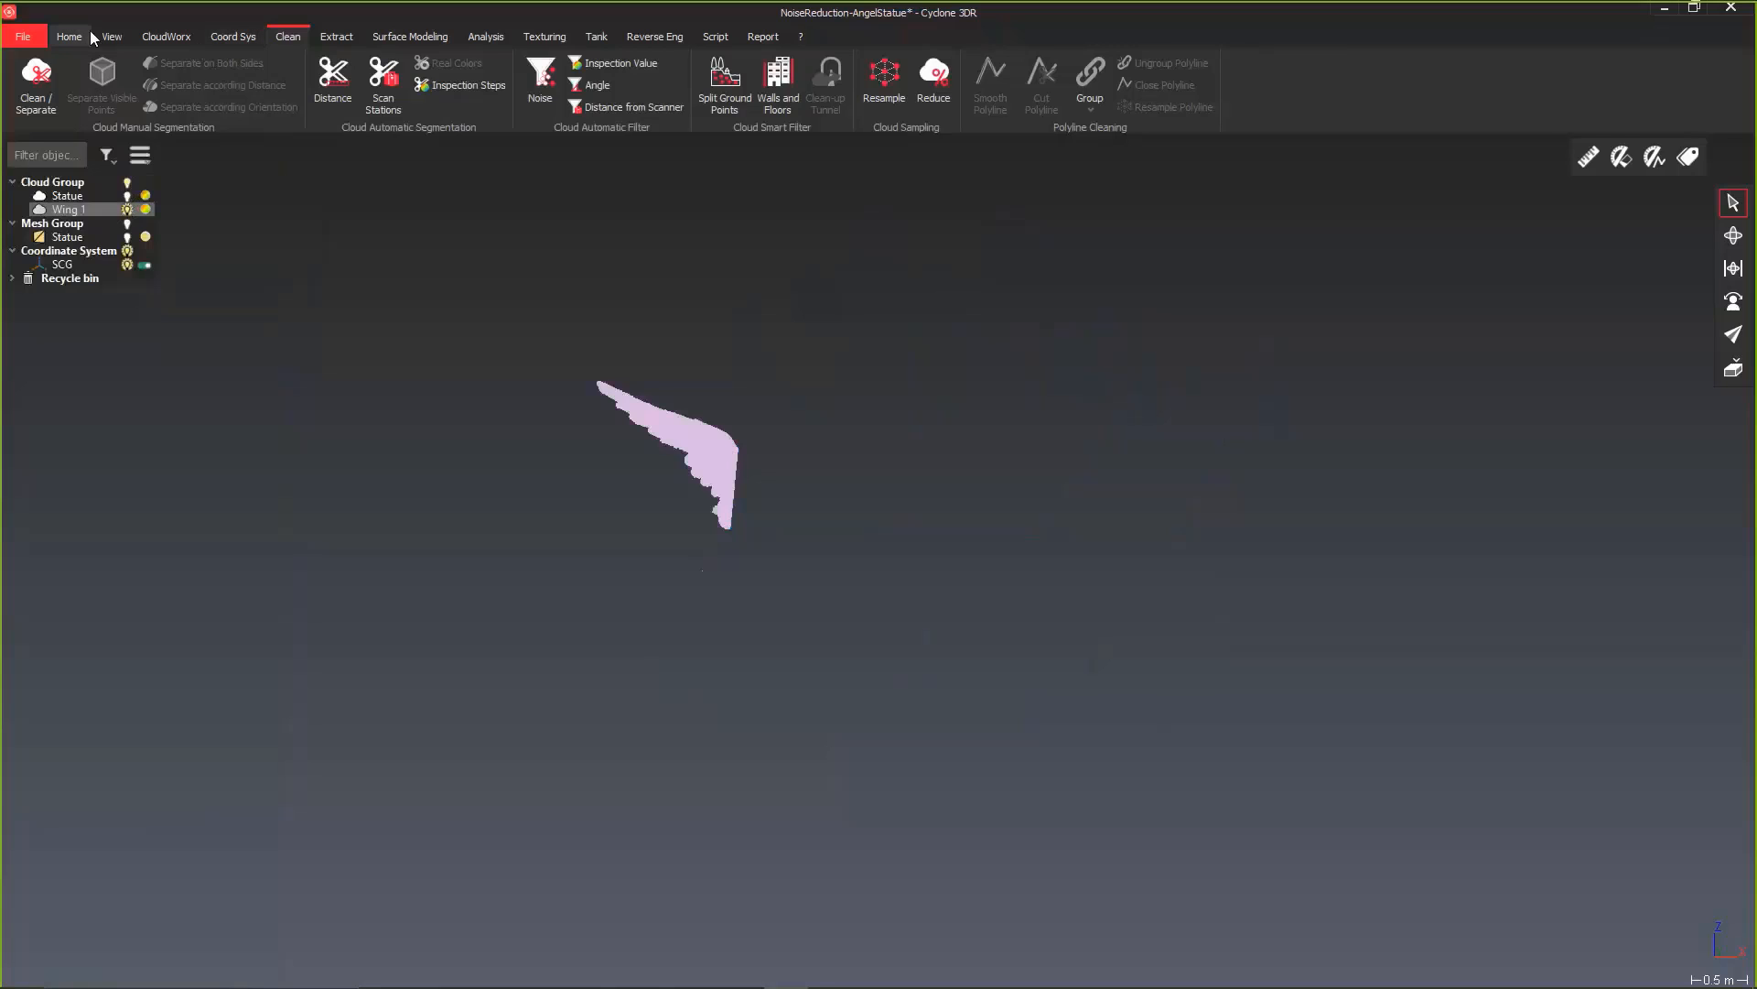
Step: Create a 3D mesh from the Wing 1 cloud with the default regular sampling and hole detection settings, inspecting the preview before accepting
left_click(380, 38)
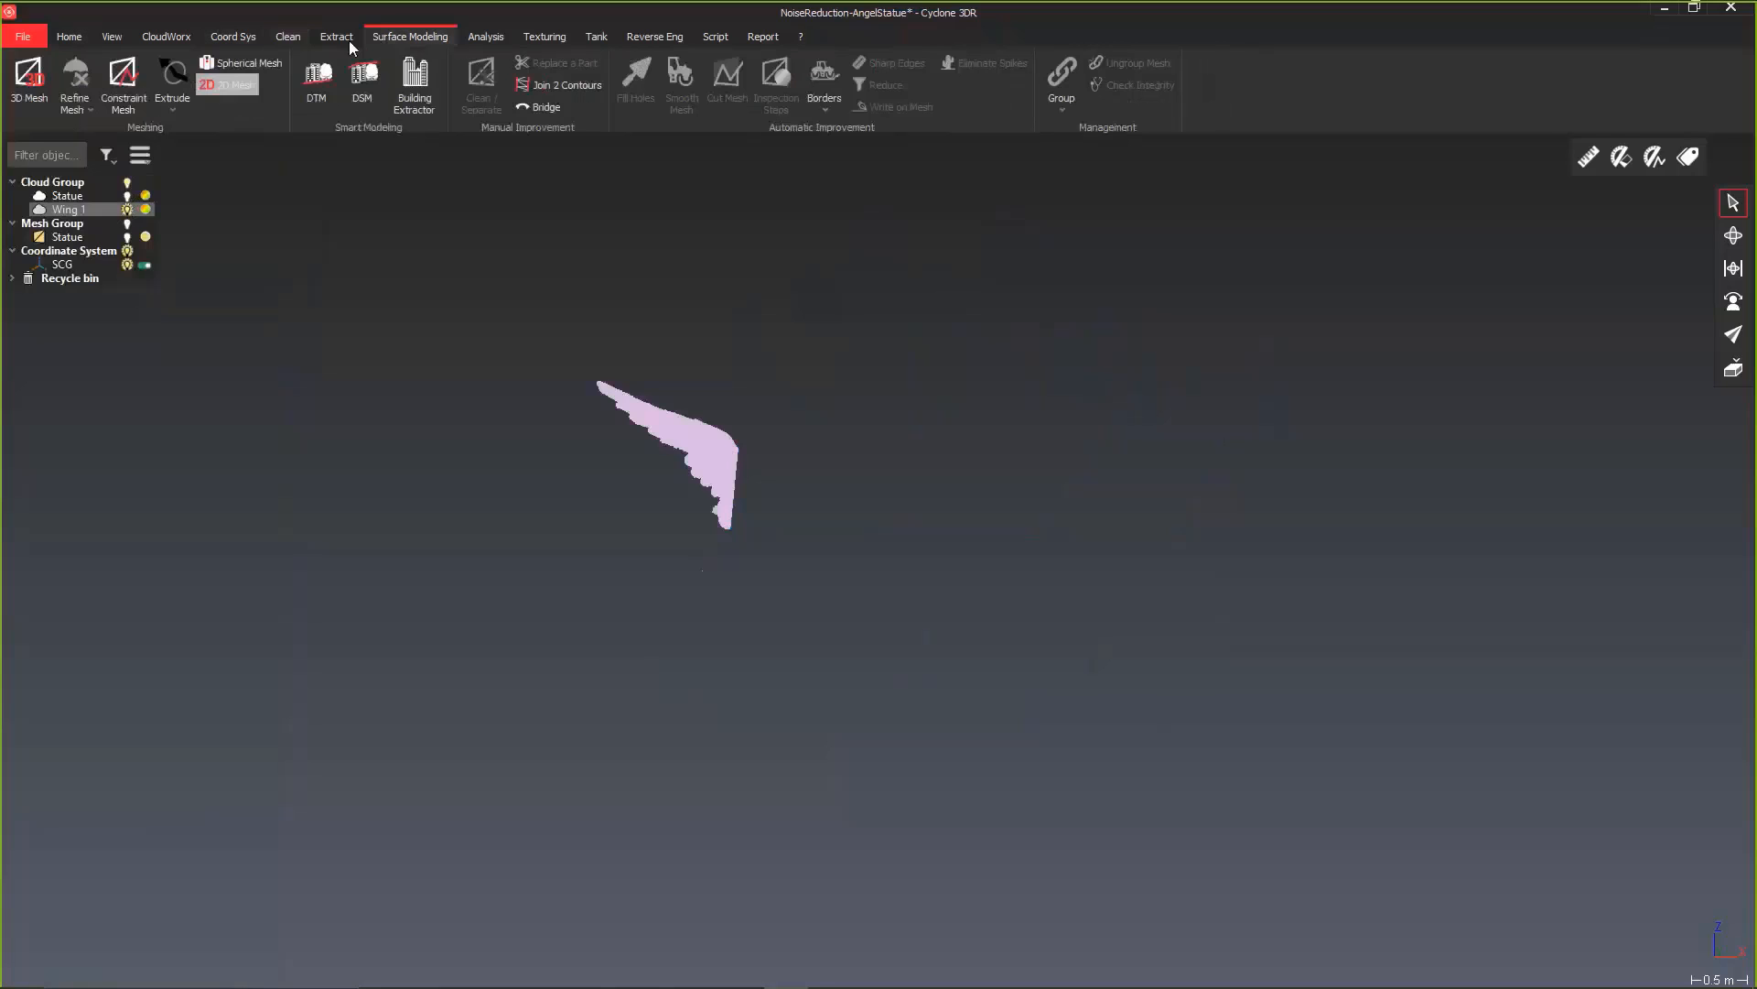
left_click(28, 80)
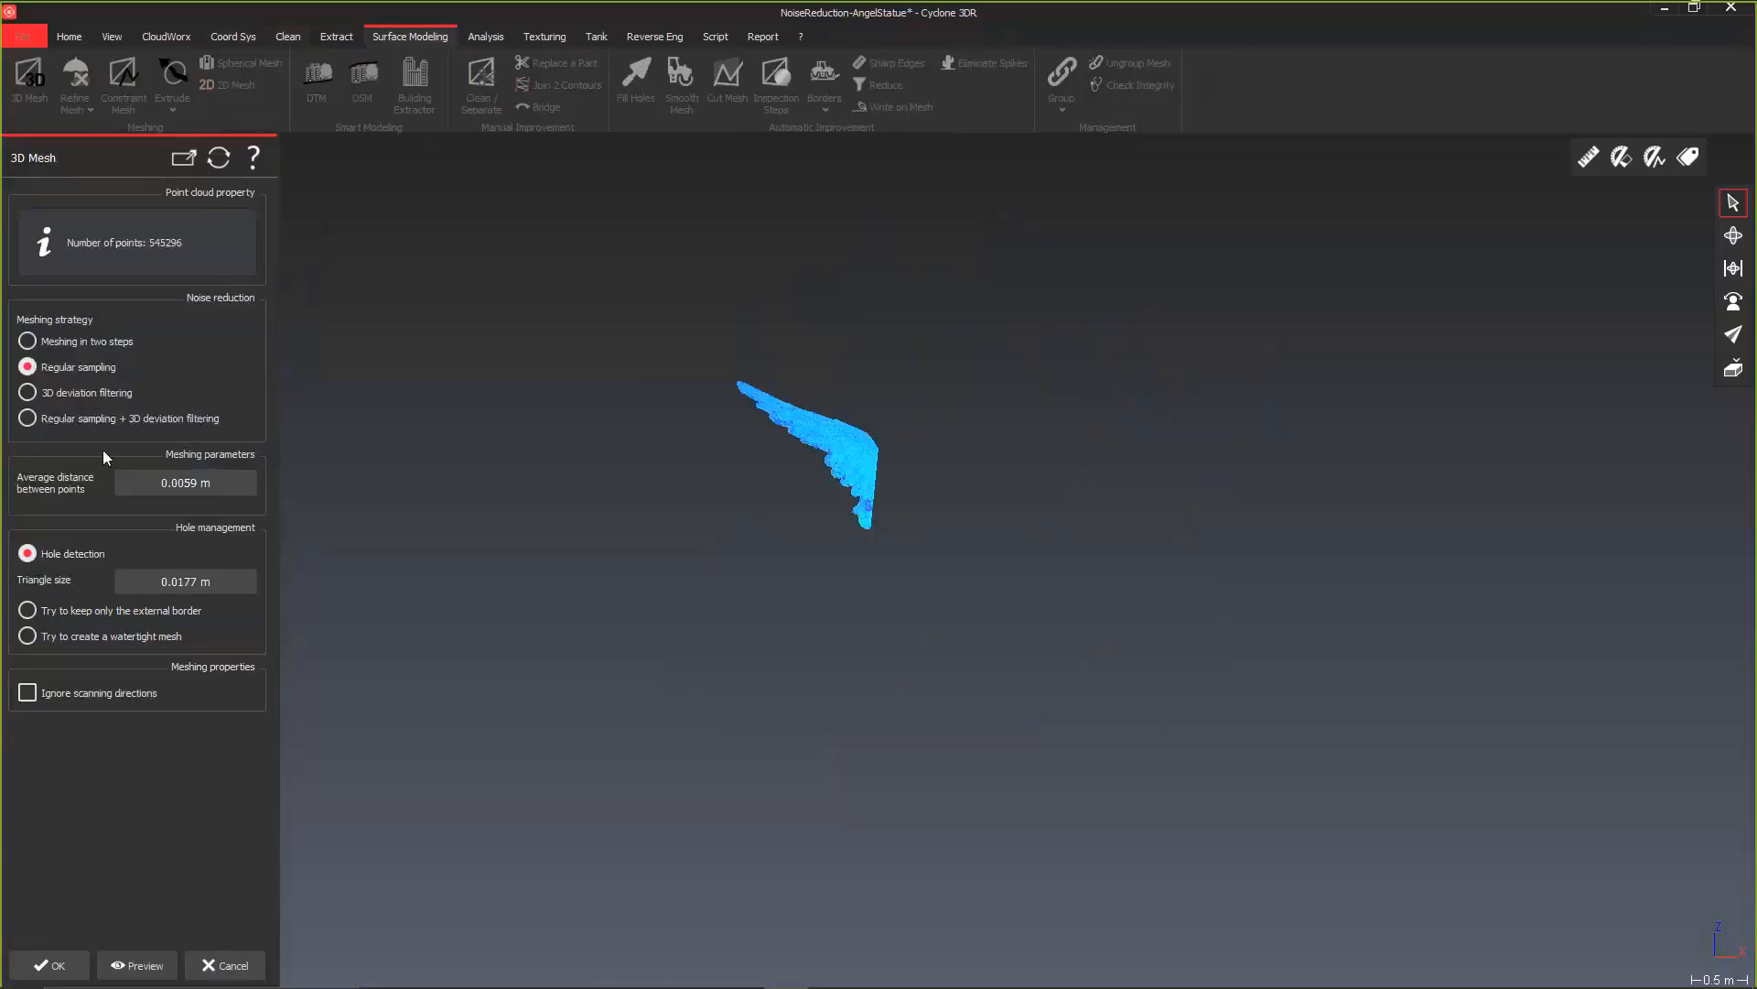
left_click(137, 964)
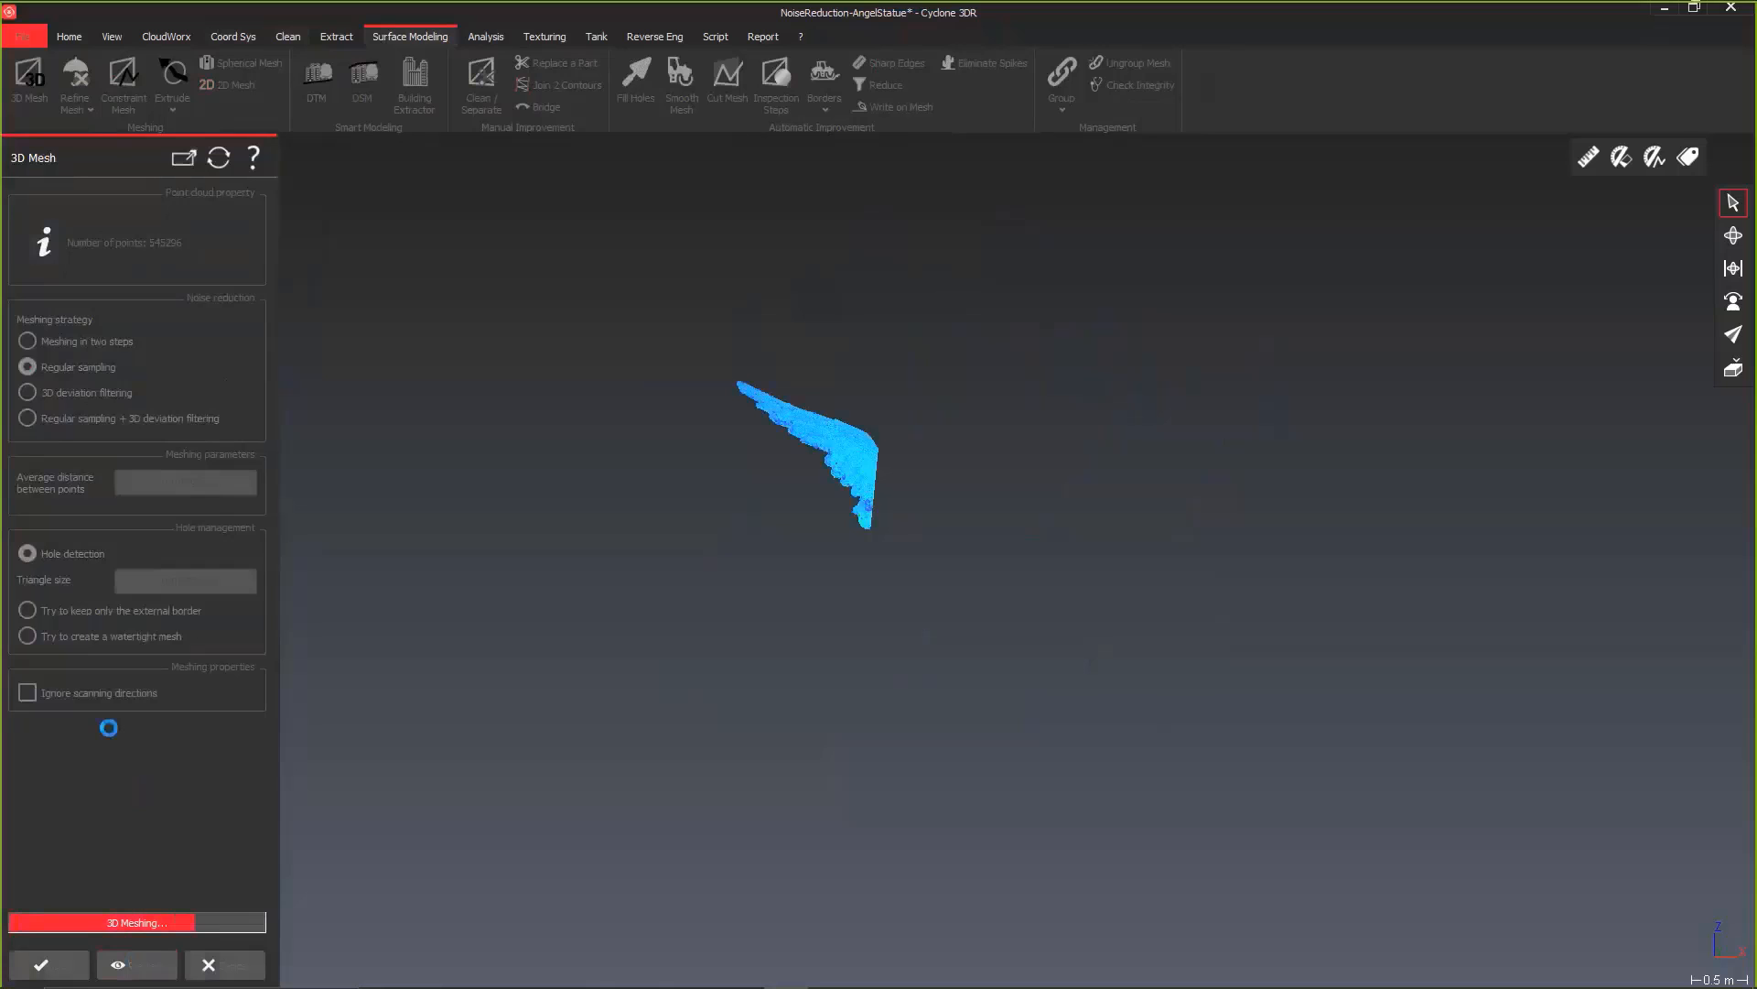
scroll(802, 413, "up", 2)
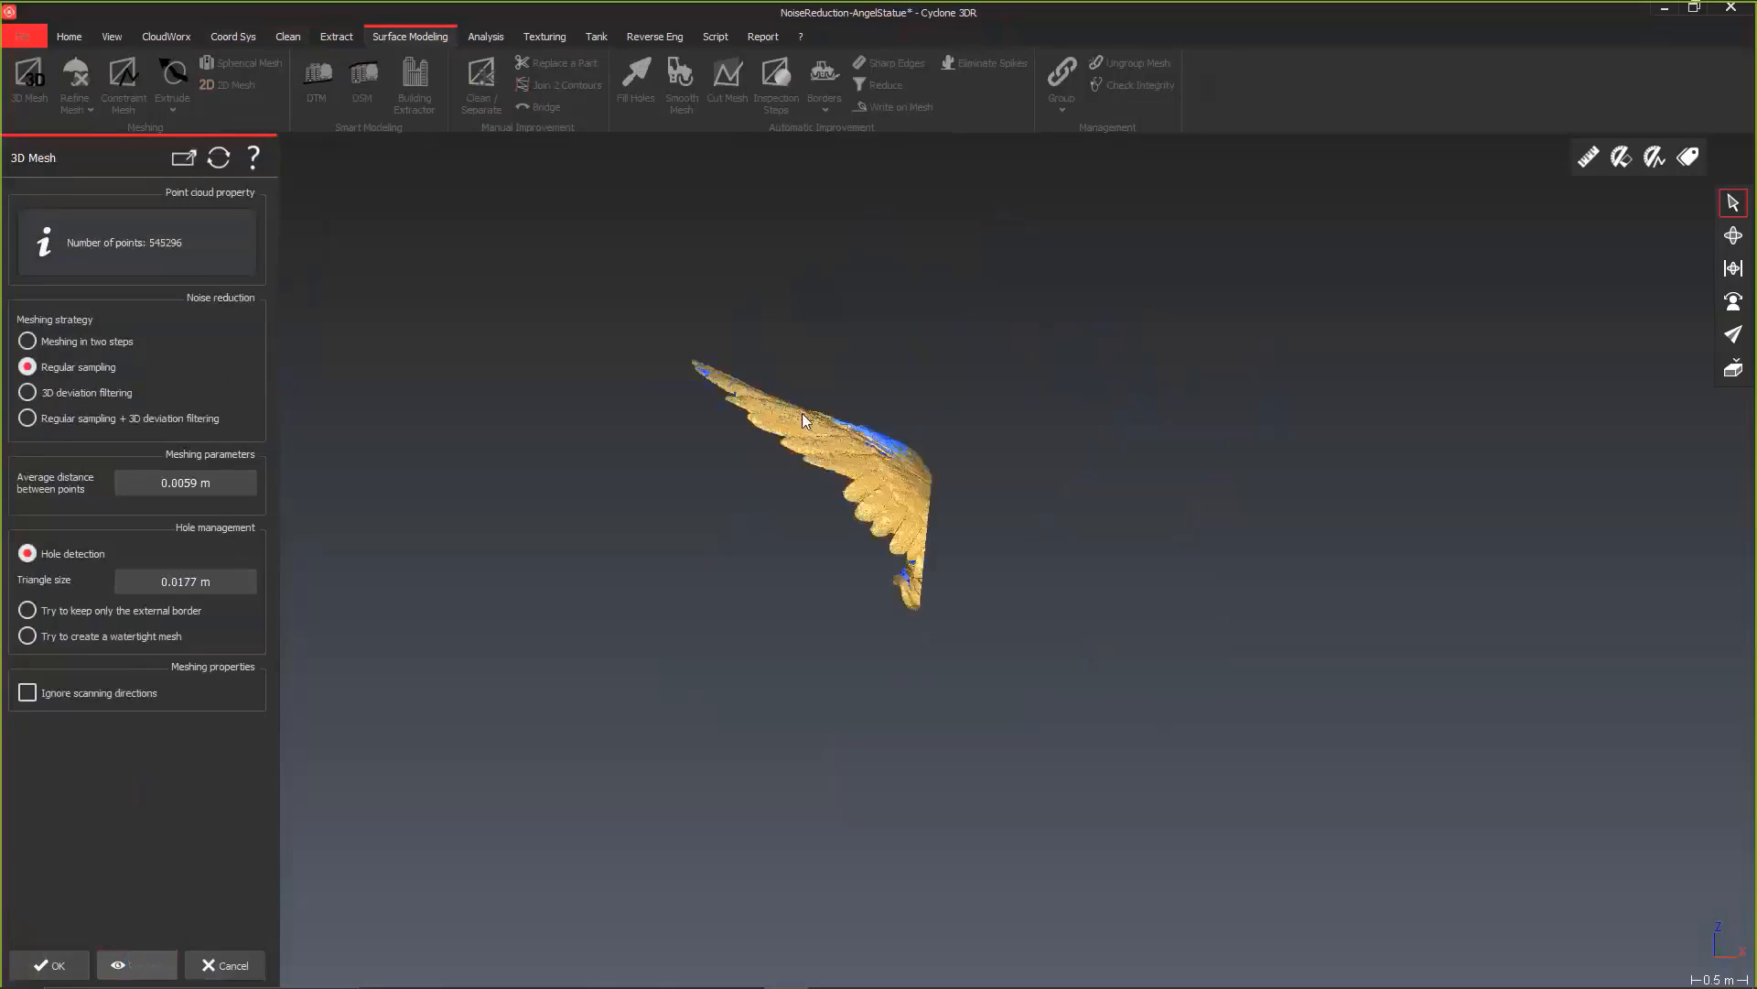
scroll(940, 565, "up", 5)
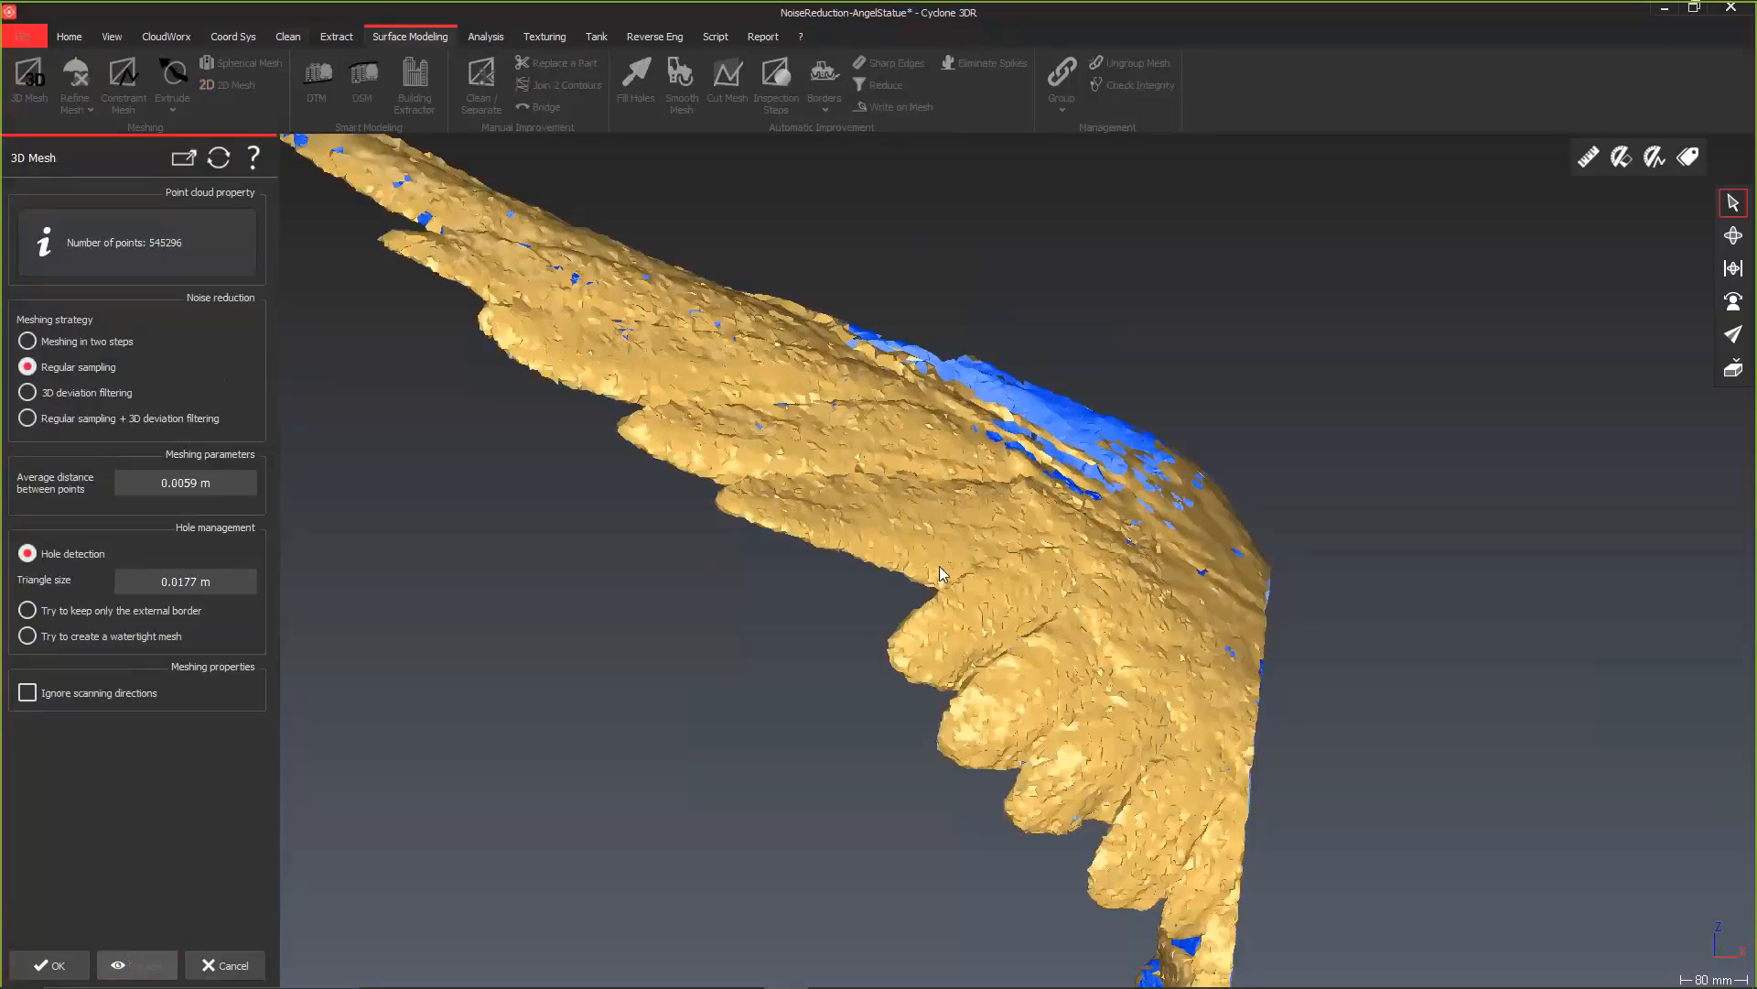
scroll(939, 566, "down", 2)
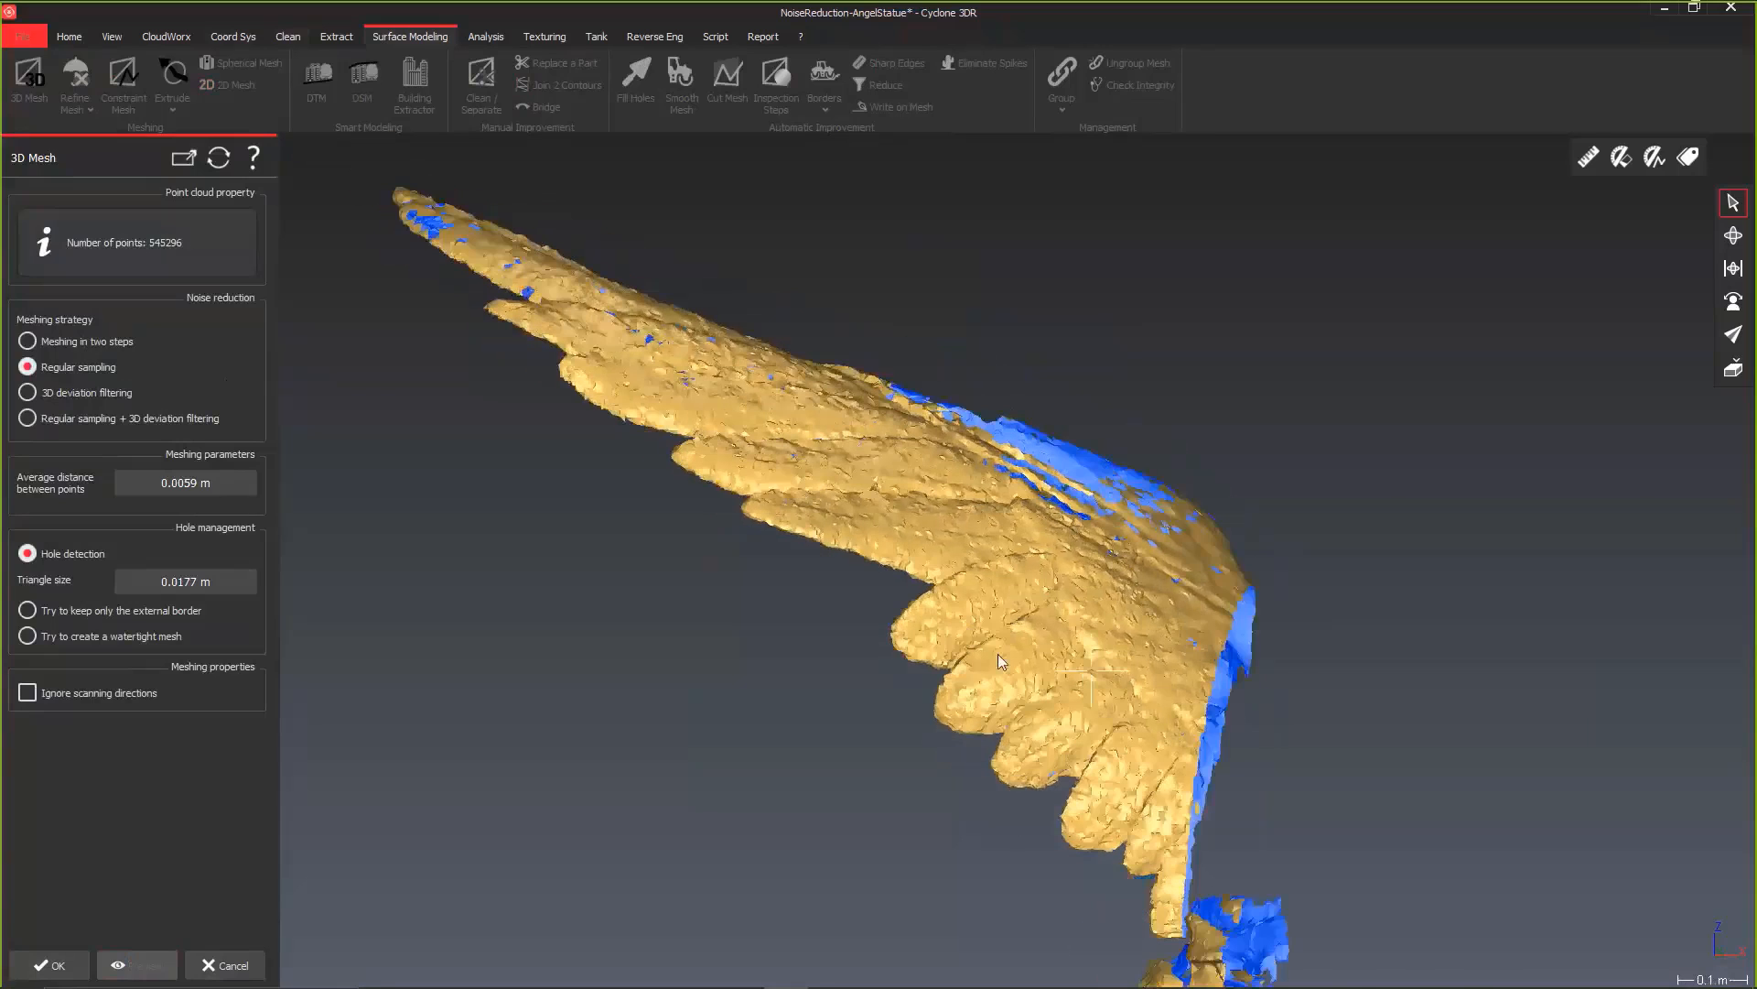
left_click_drag(997, 654, 874, 700)
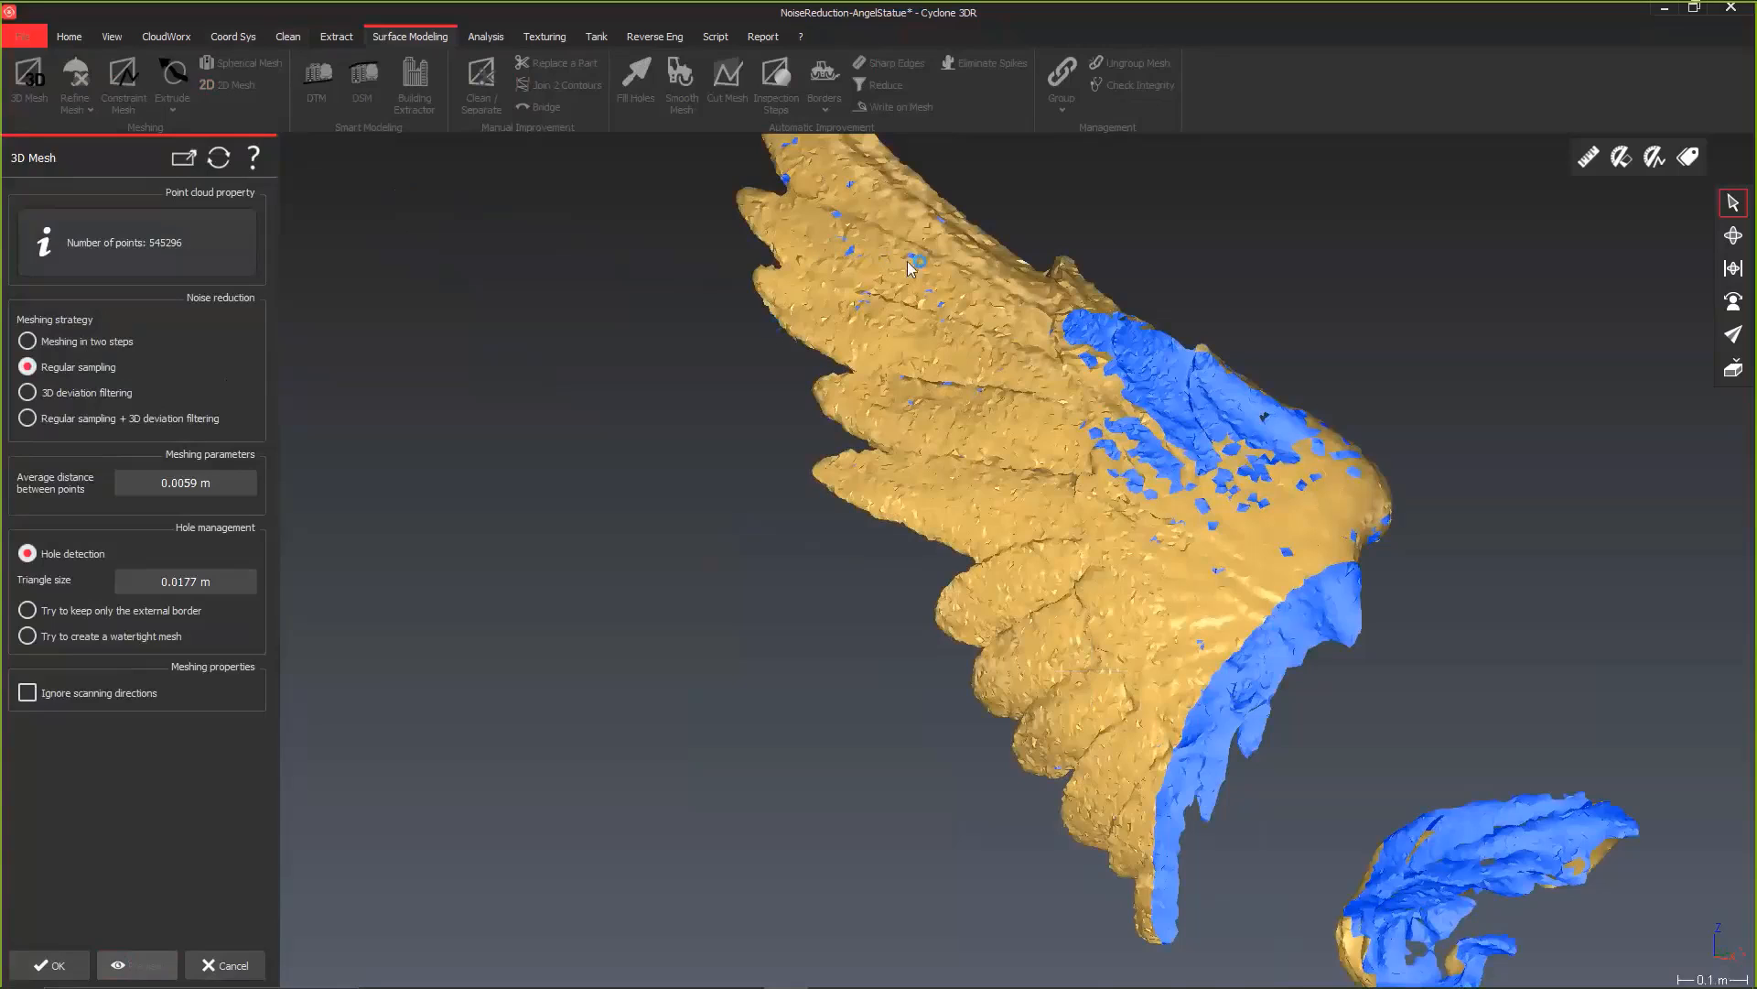
left_click(50, 966)
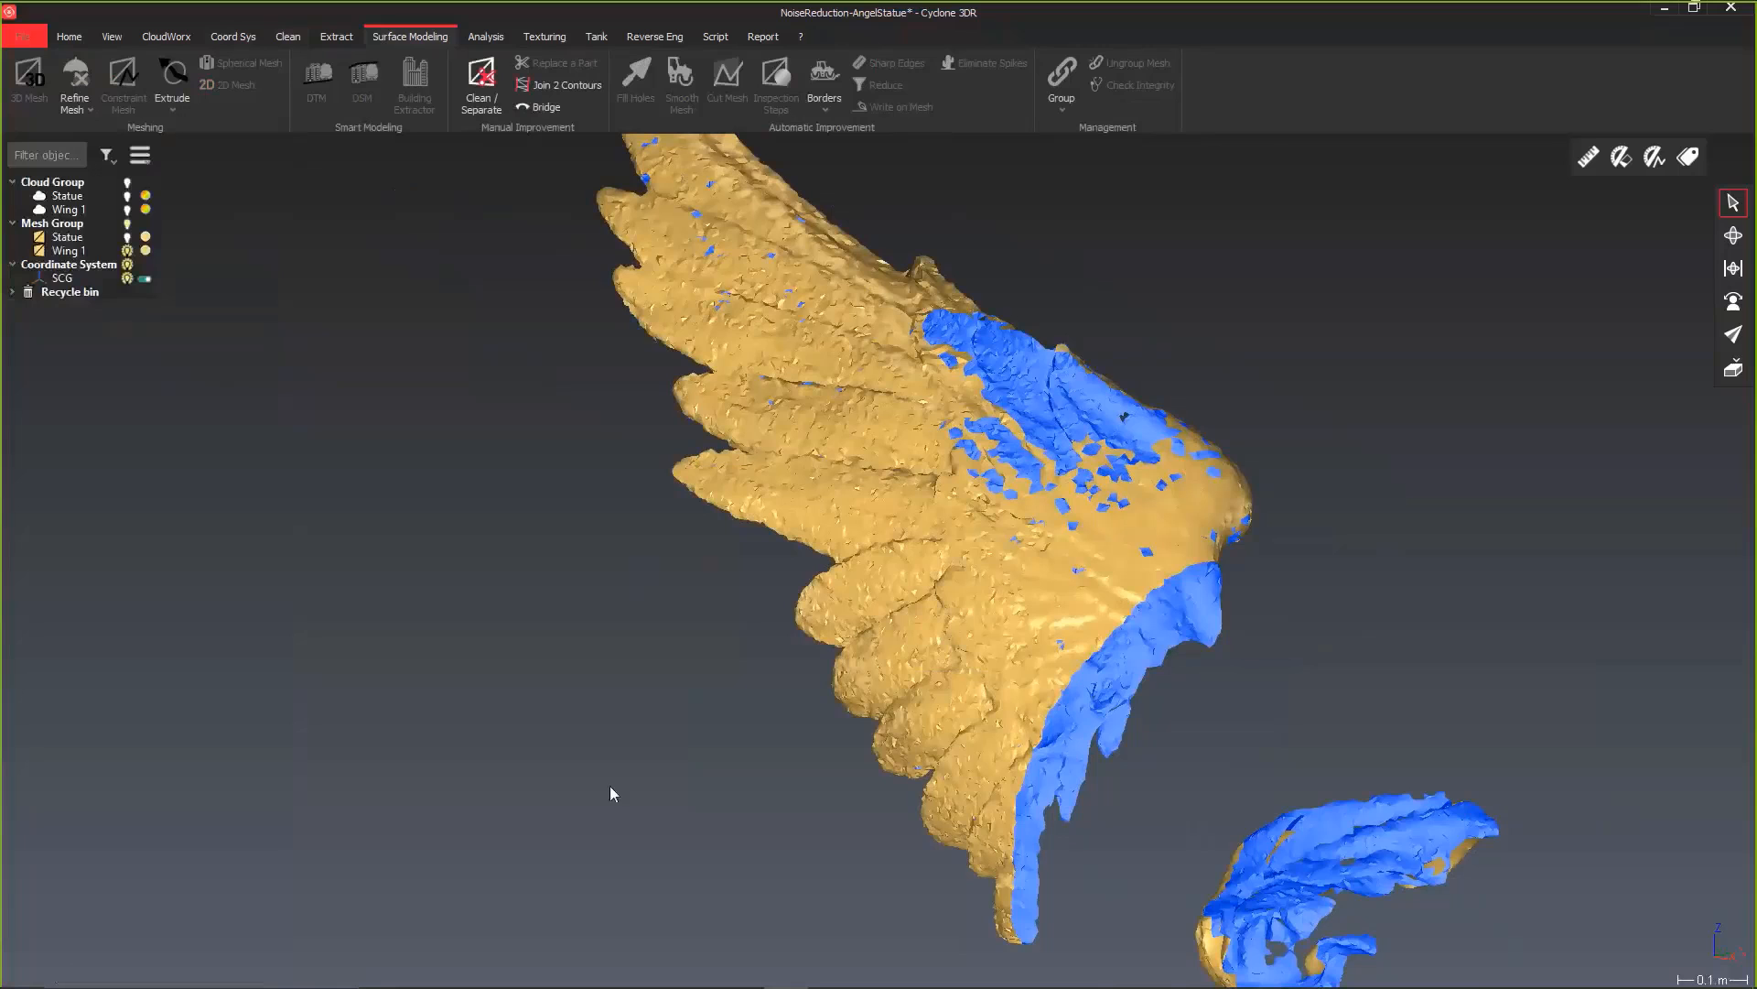